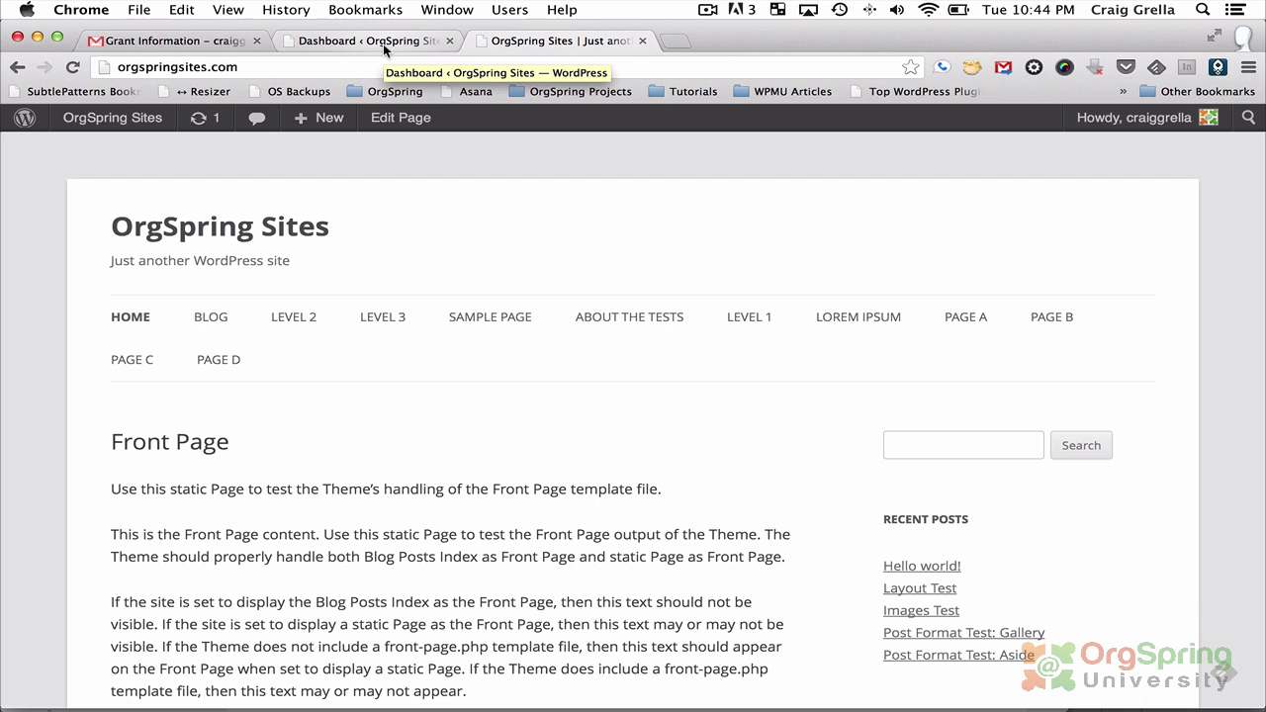
# Switch to the site's admin dashboard and look through the list of all posts.
pyautogui.click(383, 47)
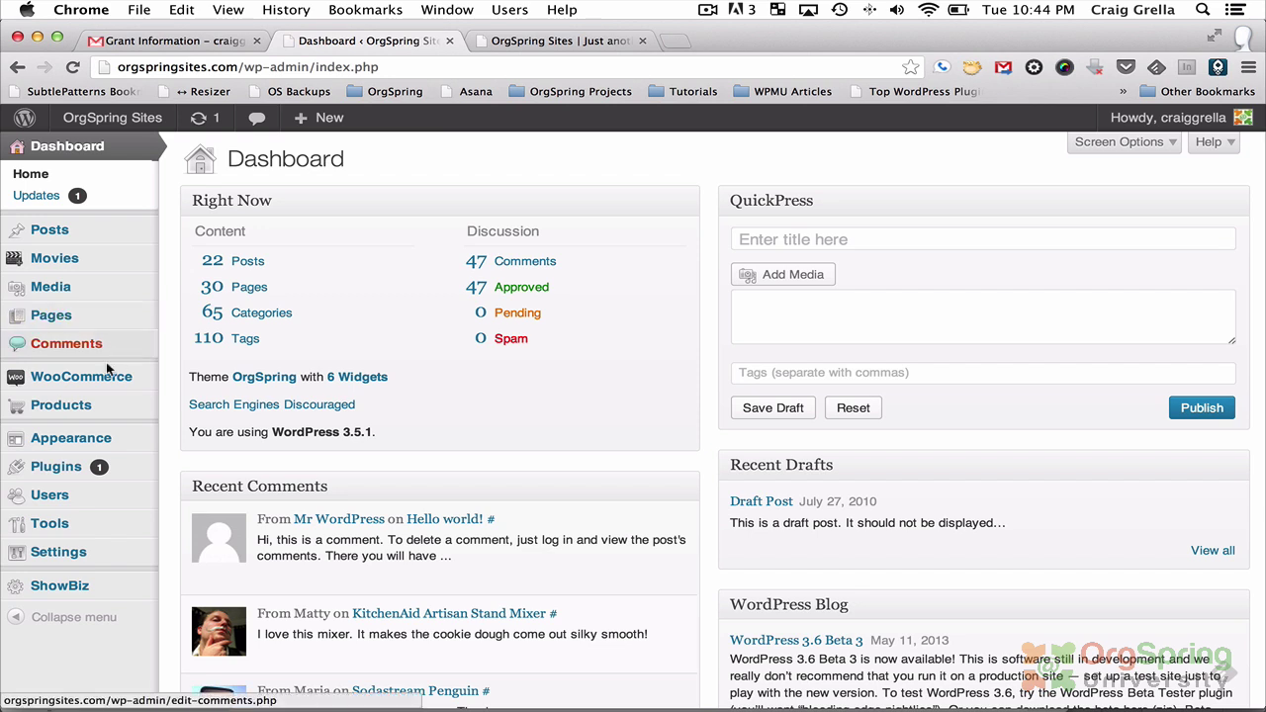
pyautogui.moveTo(72, 590)
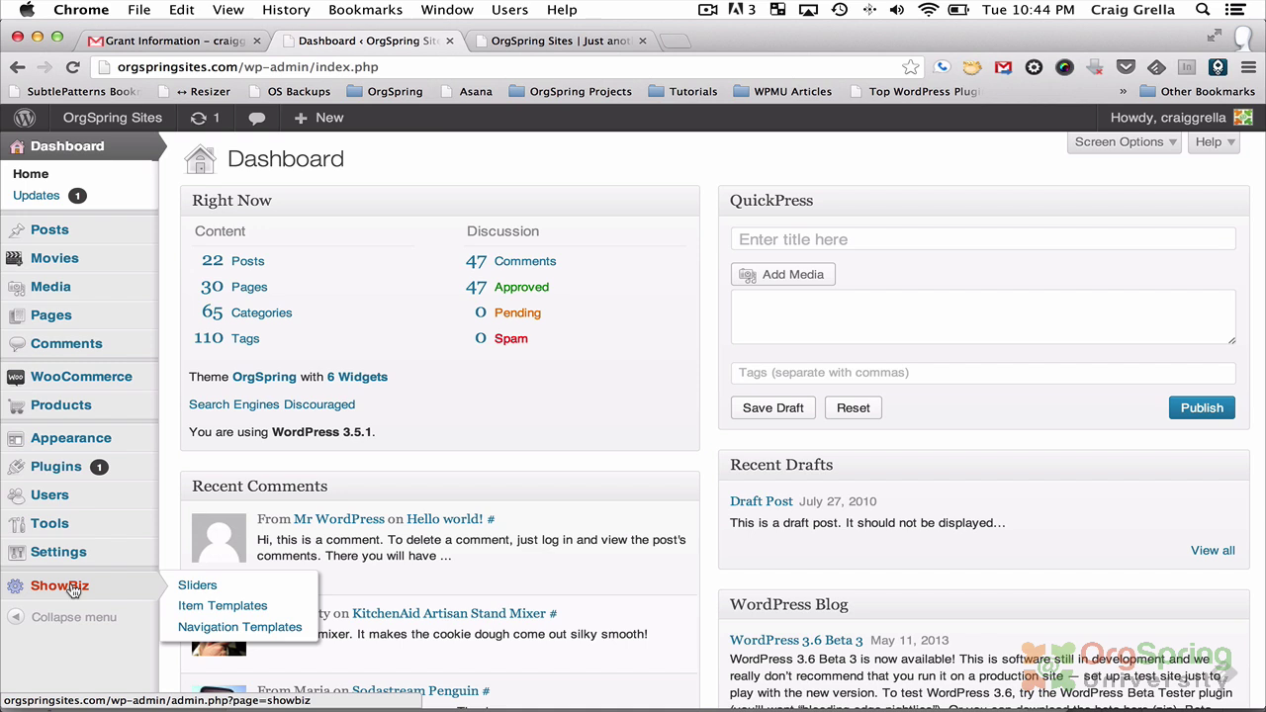
pyautogui.moveTo(97, 381)
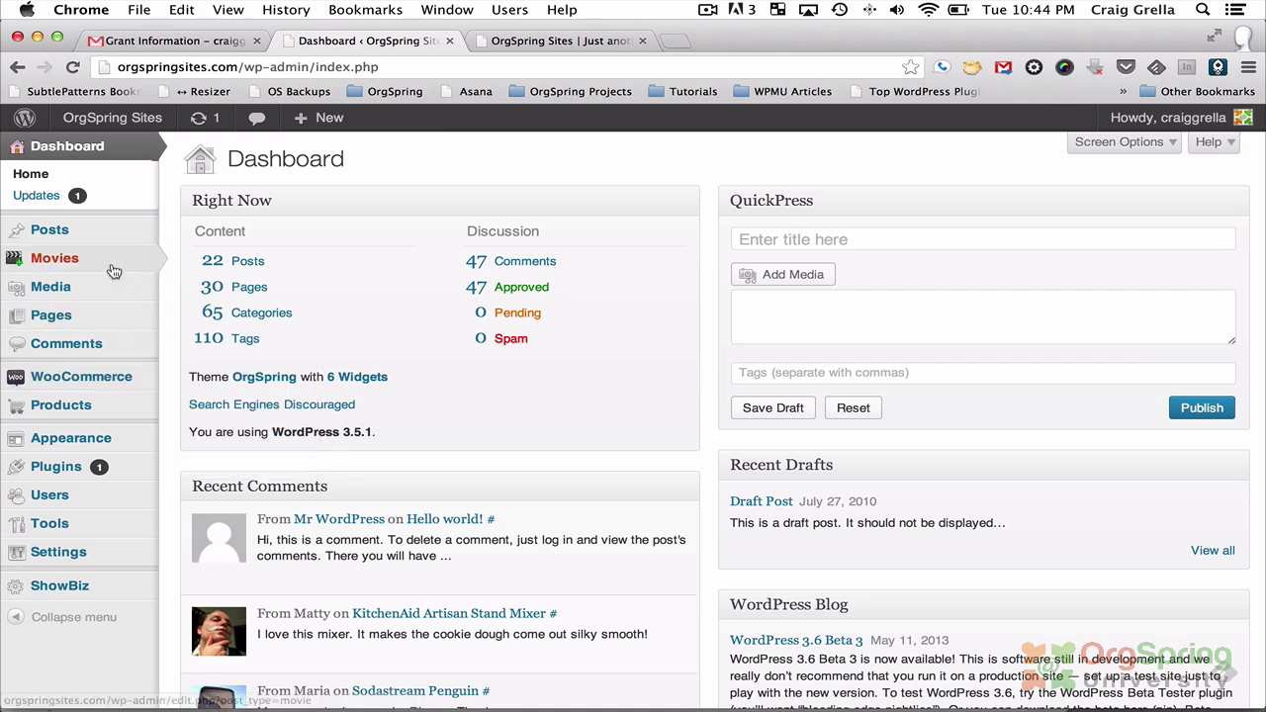
pyautogui.moveTo(89, 260)
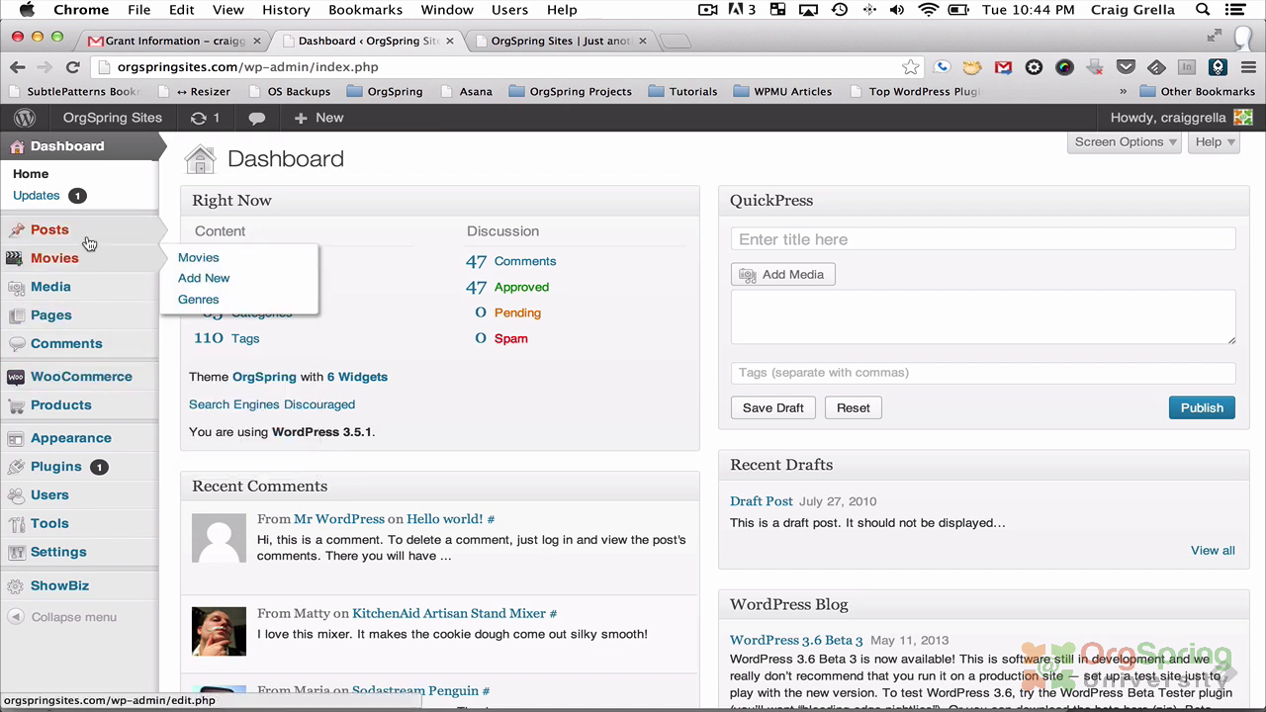
pyautogui.moveTo(87, 233)
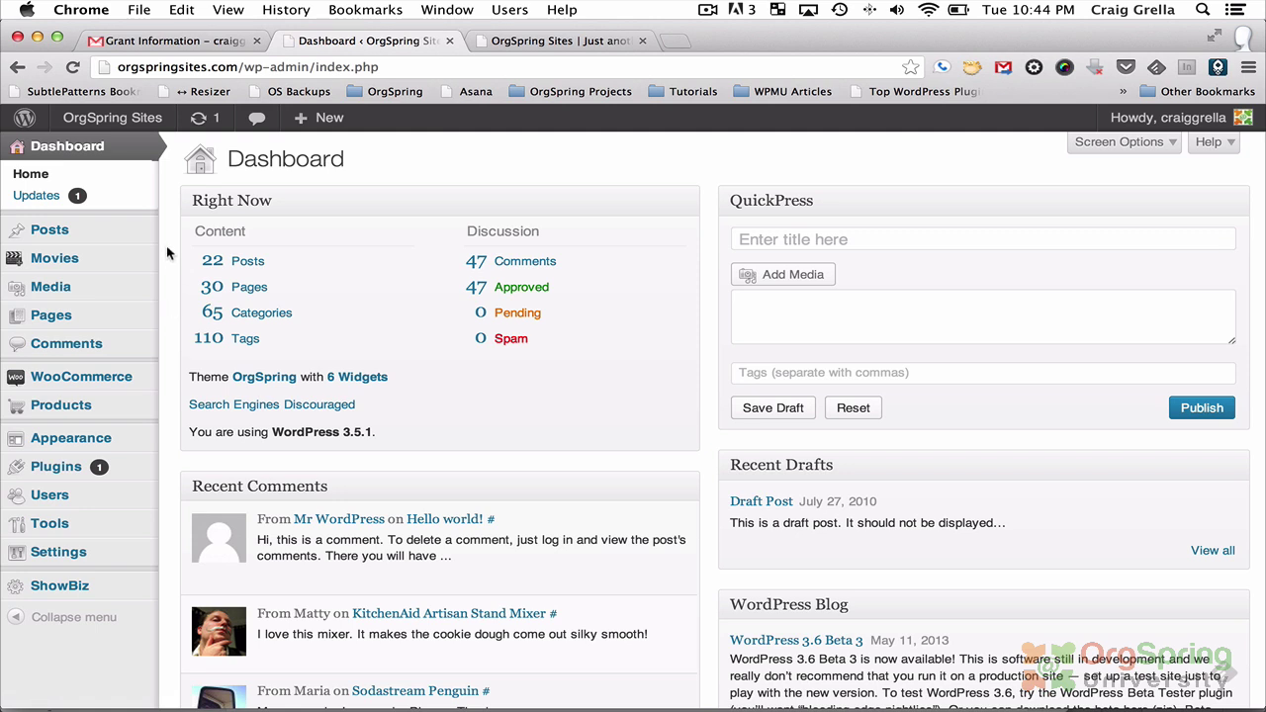
pyautogui.click(66, 233)
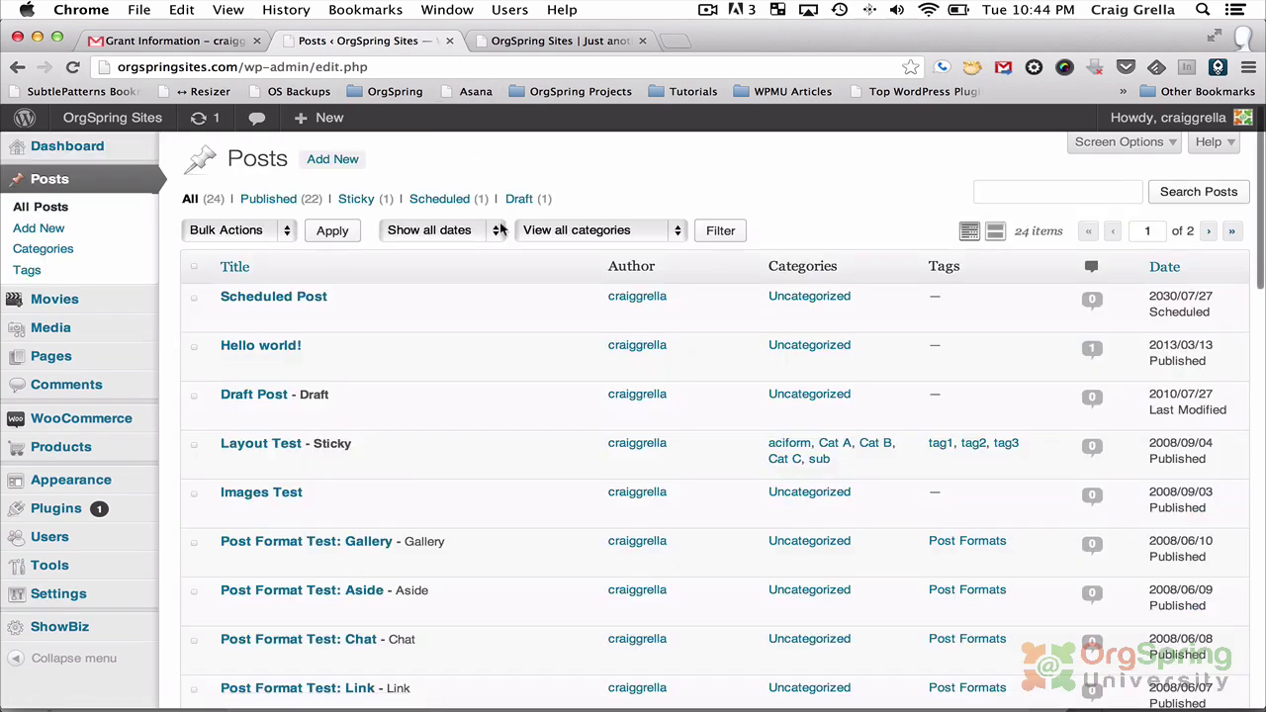
pyautogui.moveTo(494, 316)
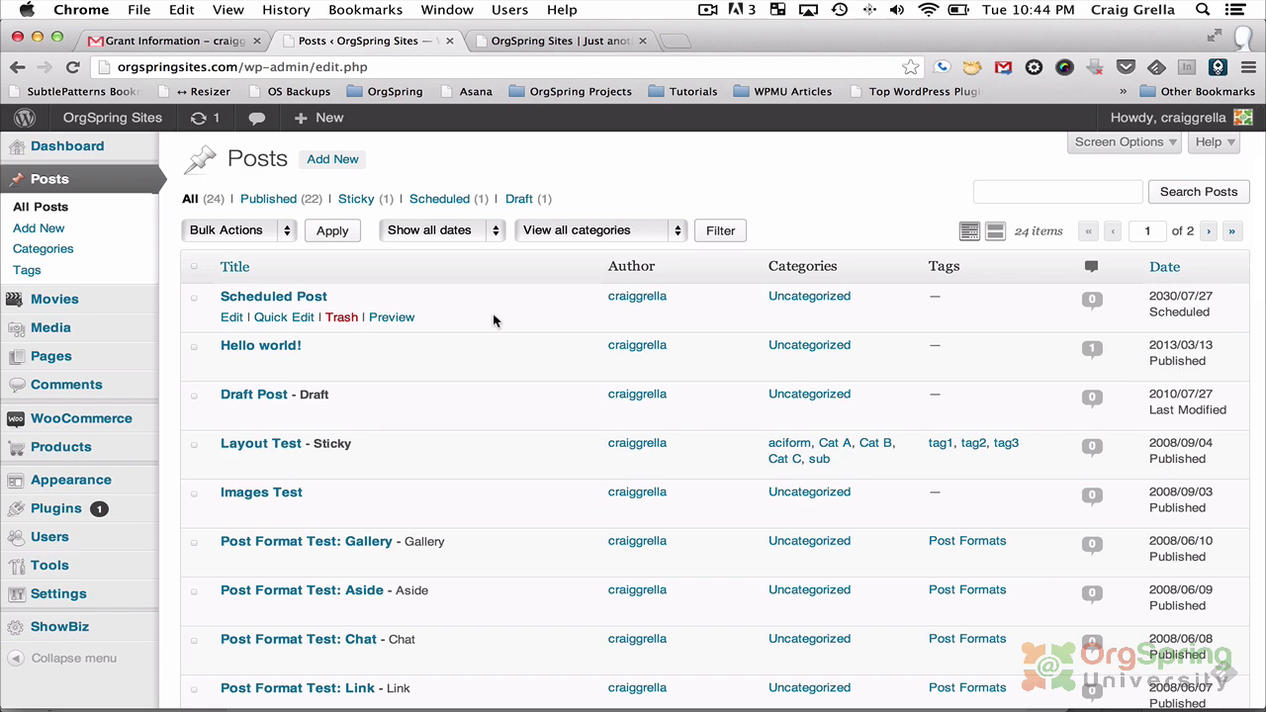
pyautogui.scroll(-10, 494, 319)
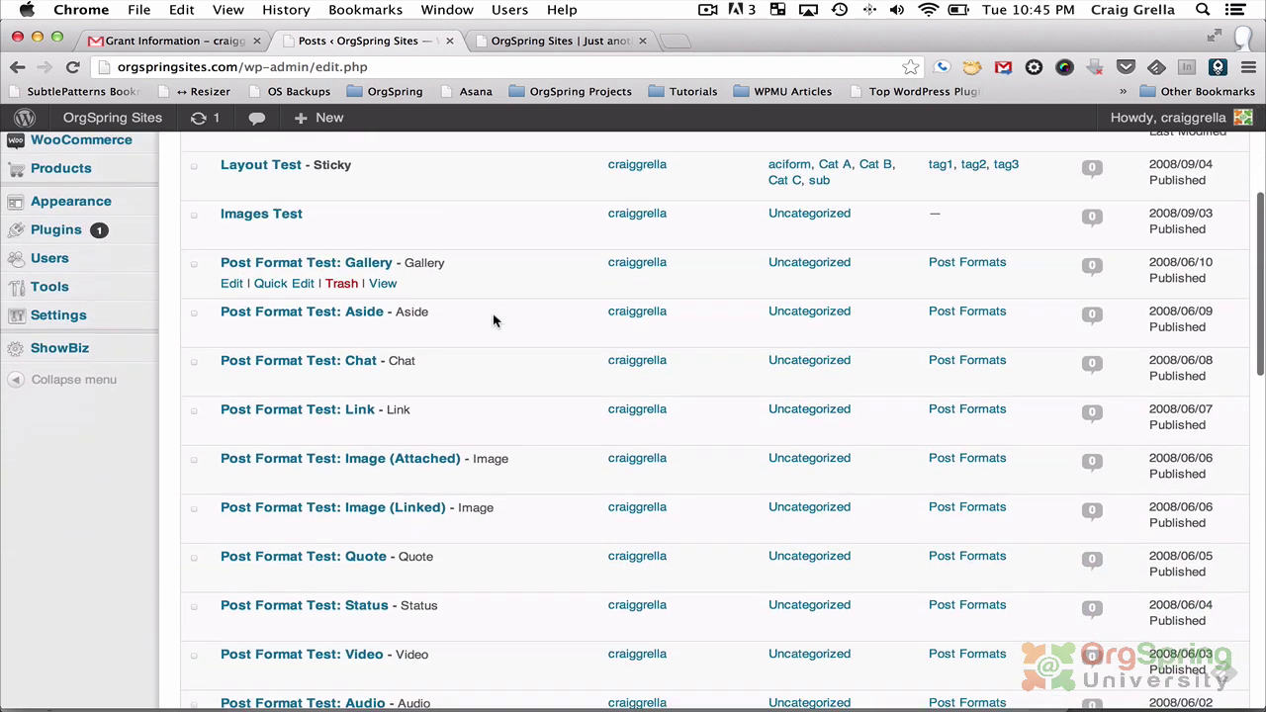
pyautogui.scroll(10, 495, 319)
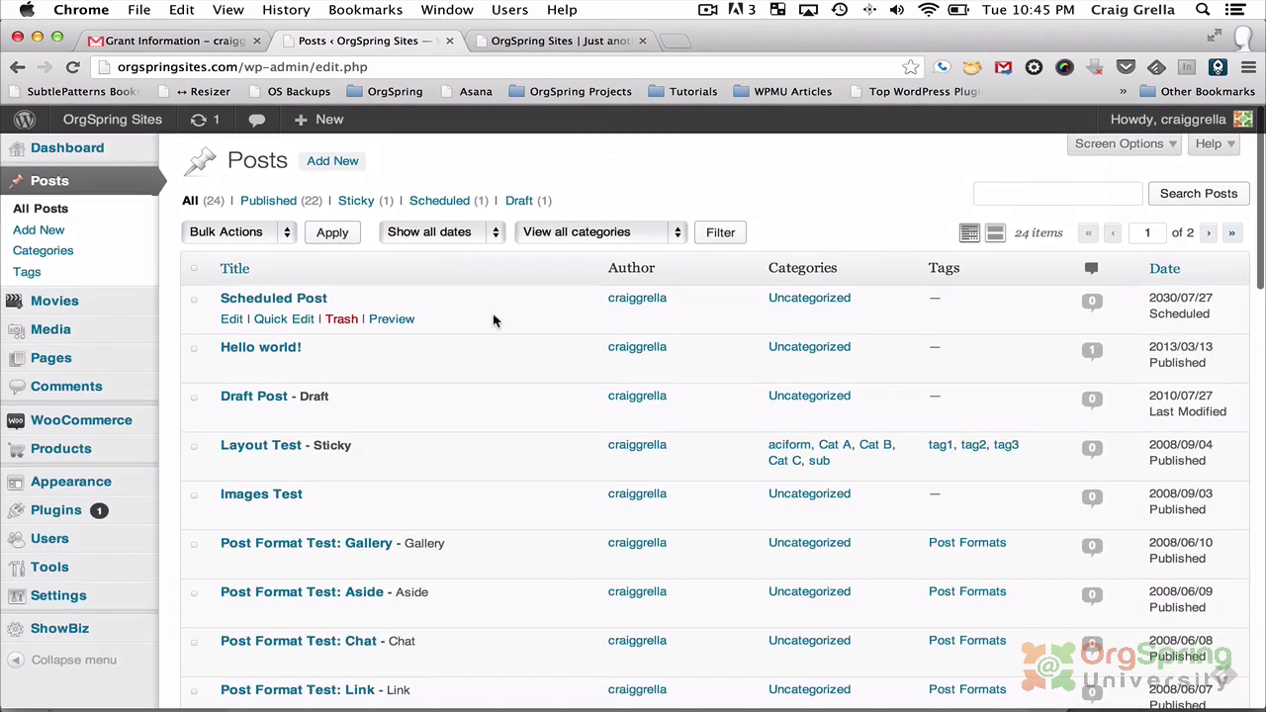
# Open the WooCommerce products list and look through its items, prices and categories.
pyautogui.moveTo(113, 354)
pyautogui.moveTo(138, 424)
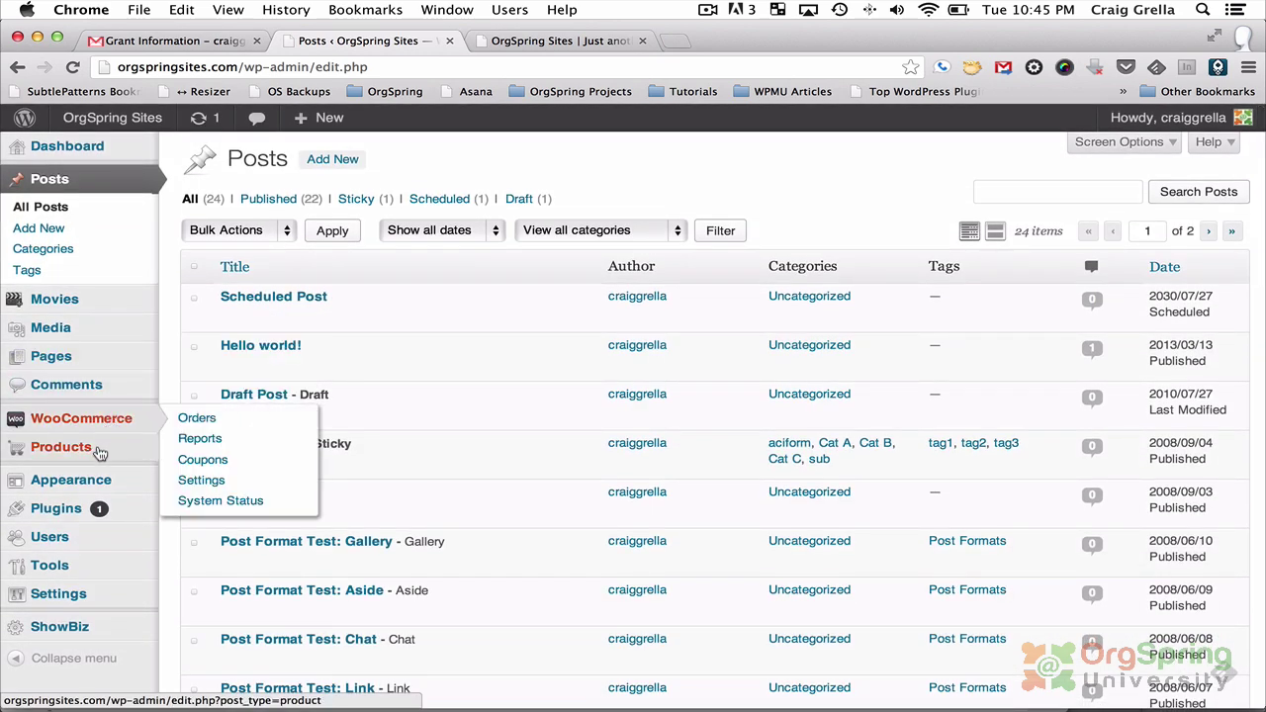
pyautogui.moveTo(99, 446)
pyautogui.click(199, 447)
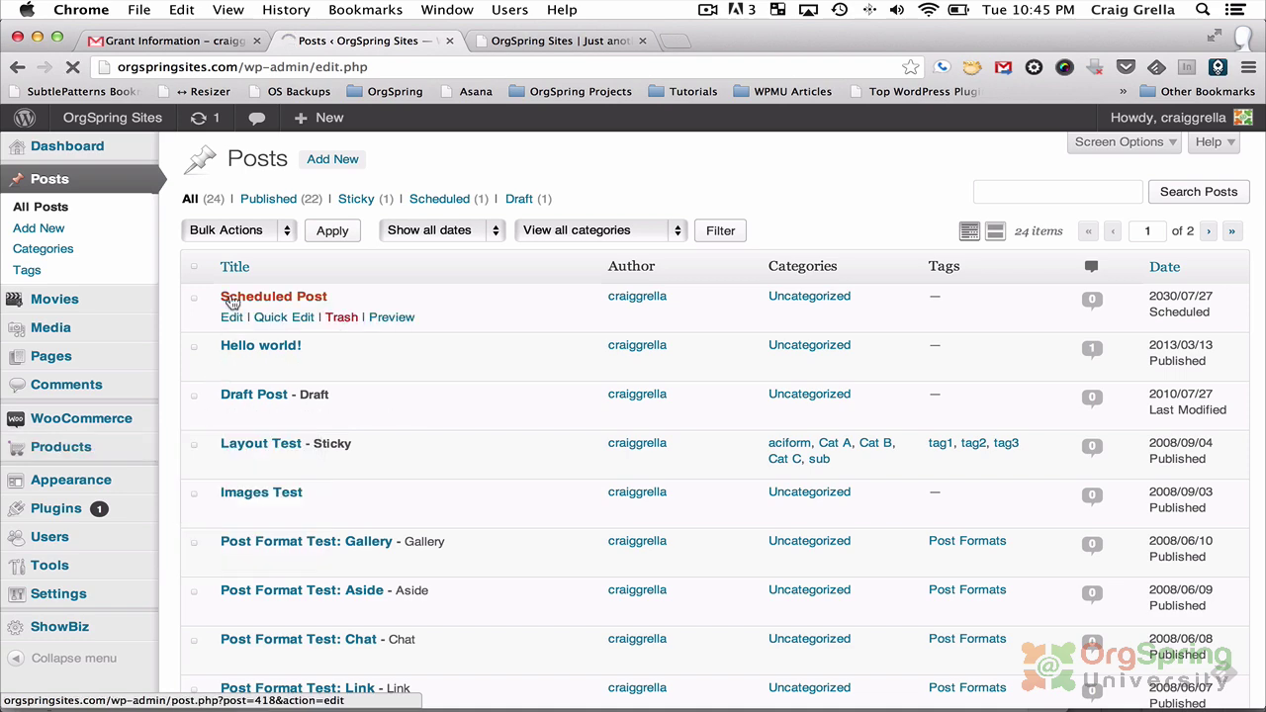
pyautogui.scroll(-10, 176, 310)
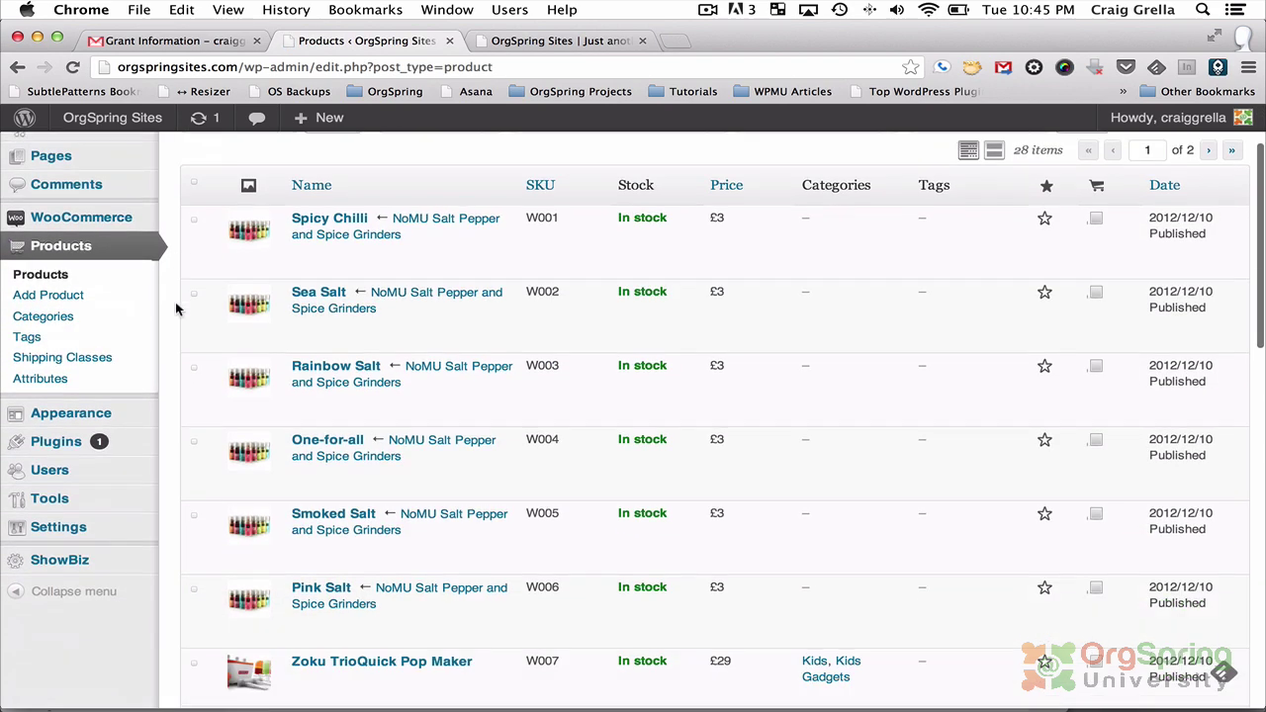
pyautogui.scroll(-10, 176, 311)
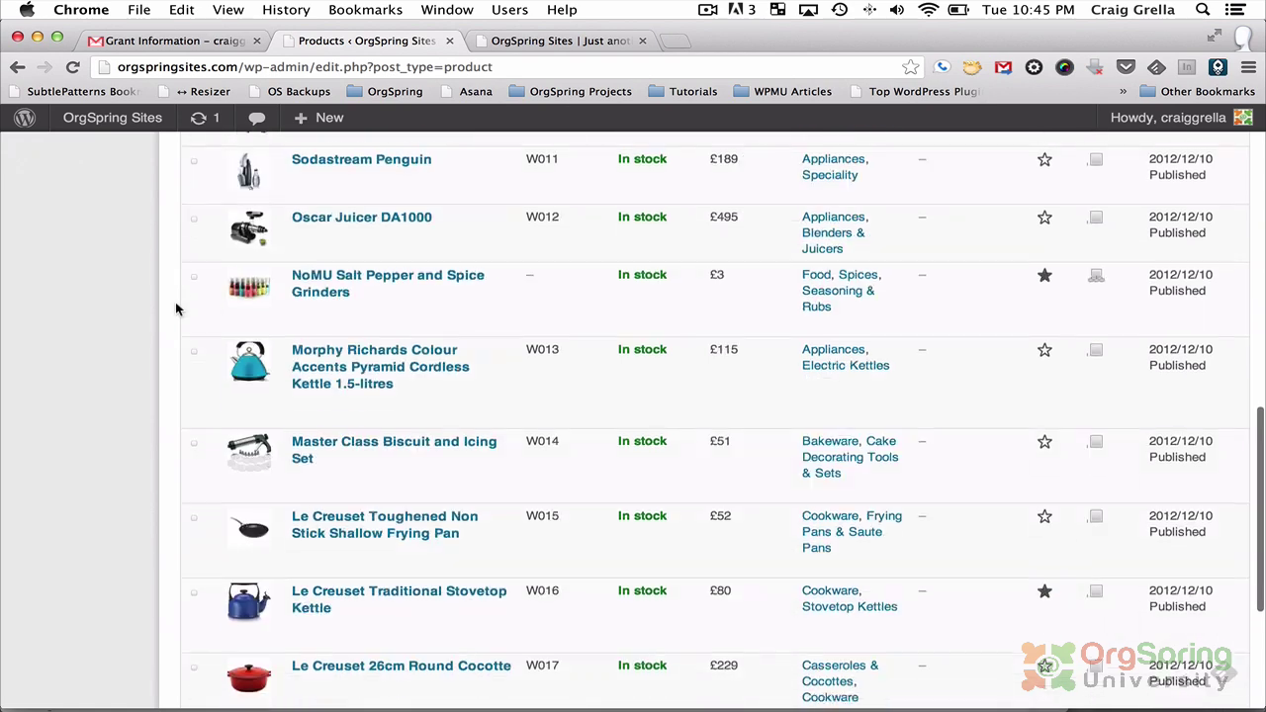
pyautogui.scroll(-3, 176, 311)
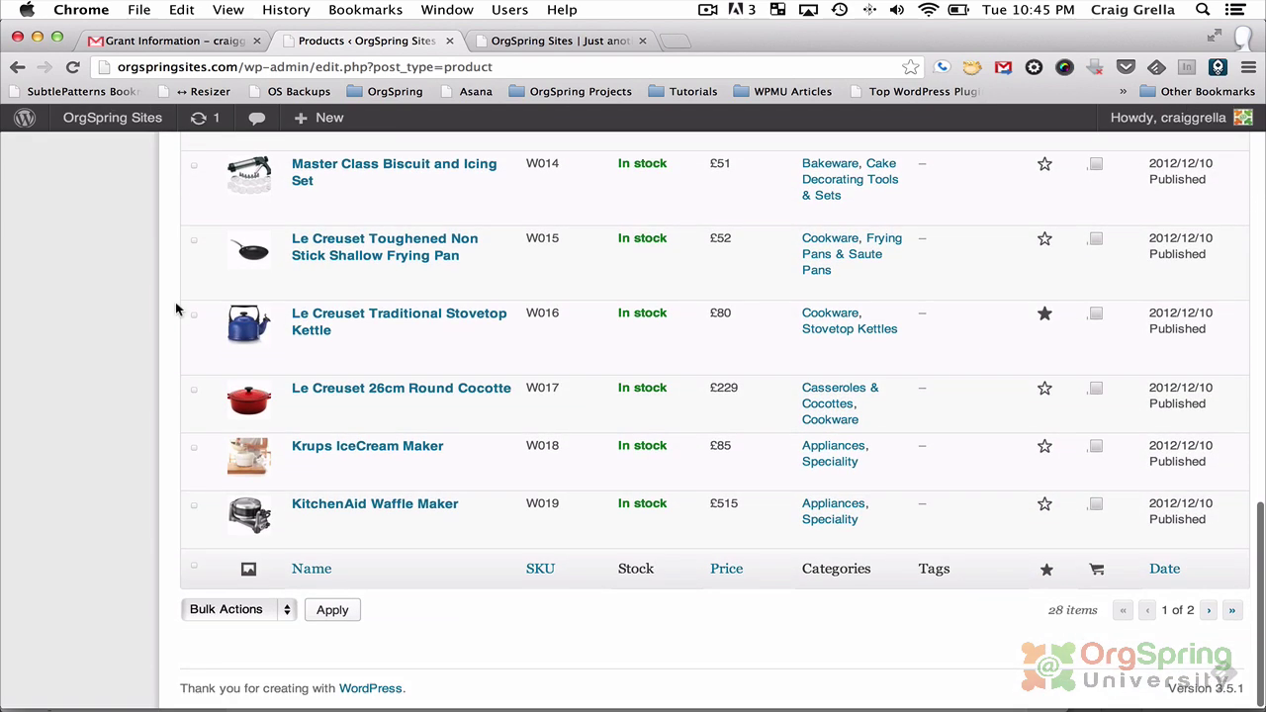
pyautogui.scroll(20, 176, 311)
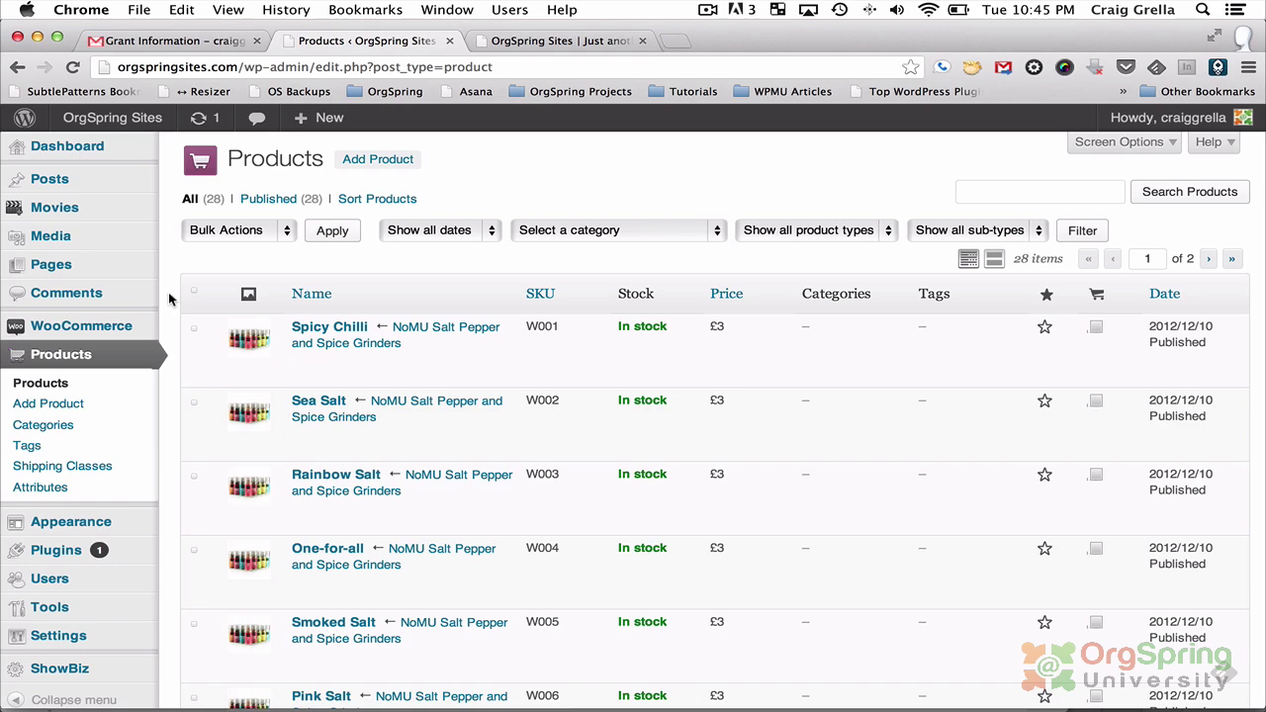
pyautogui.scroll(-3, 169, 294)
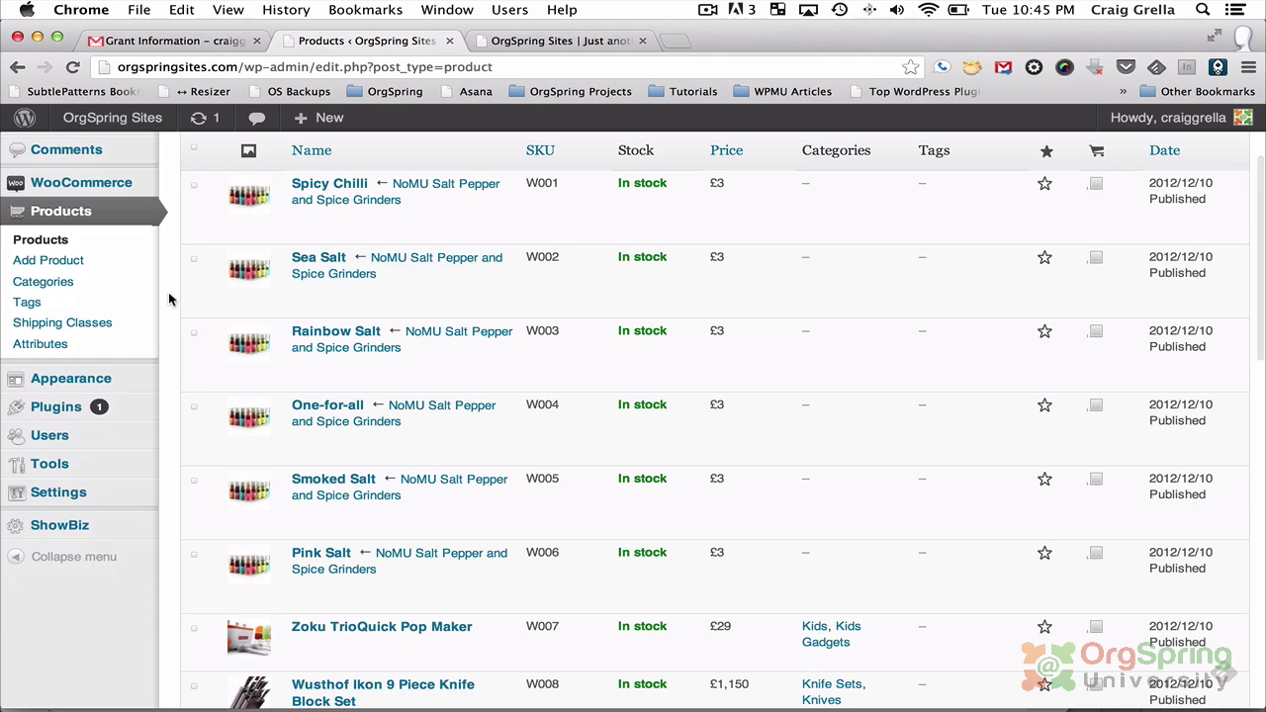
pyautogui.scroll(3, 176, 328)
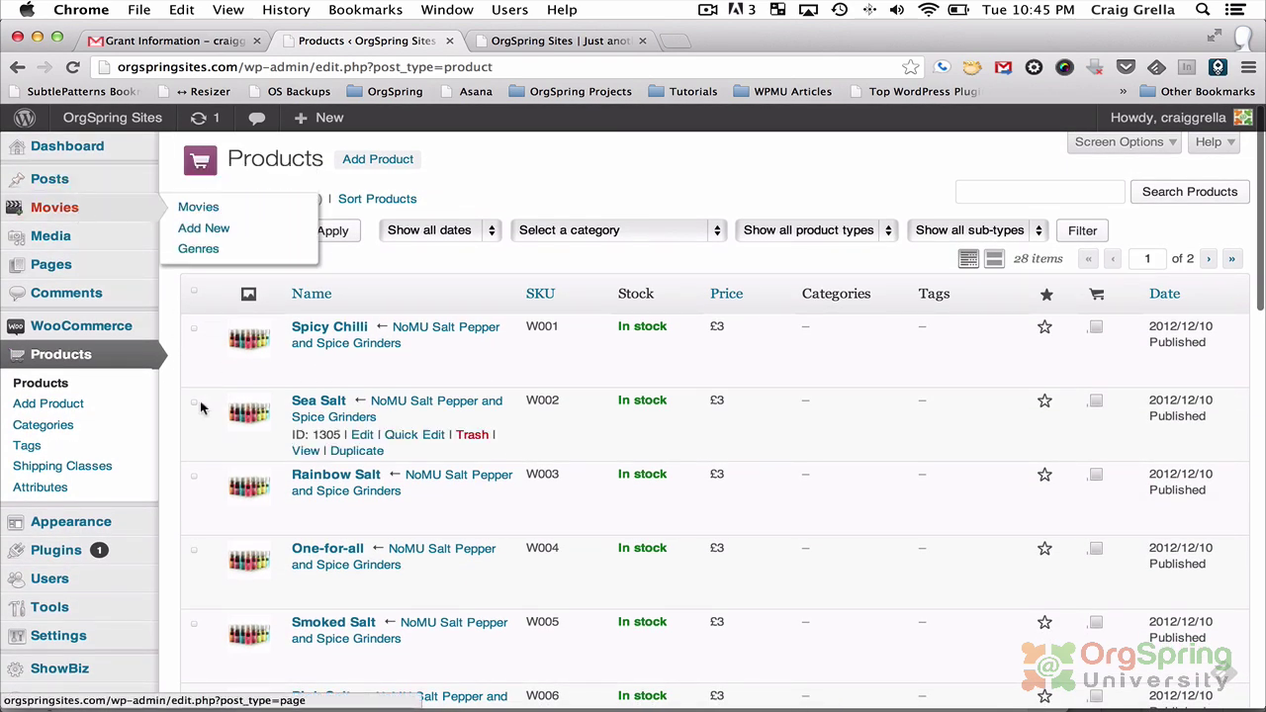
pyautogui.scroll(-7, 235, 414)
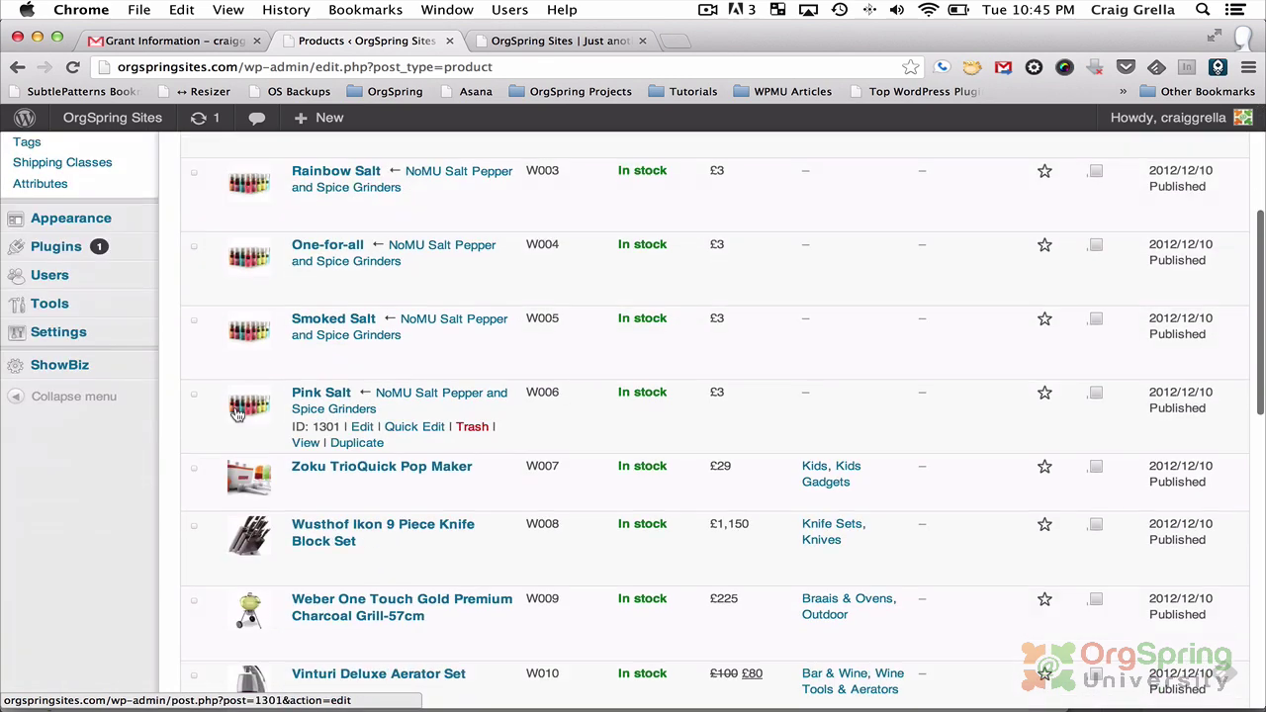
pyautogui.scroll(7, 234, 406)
# Check the list of movies and open the ShowBiz form for a new slider.
pyautogui.click(54, 186)
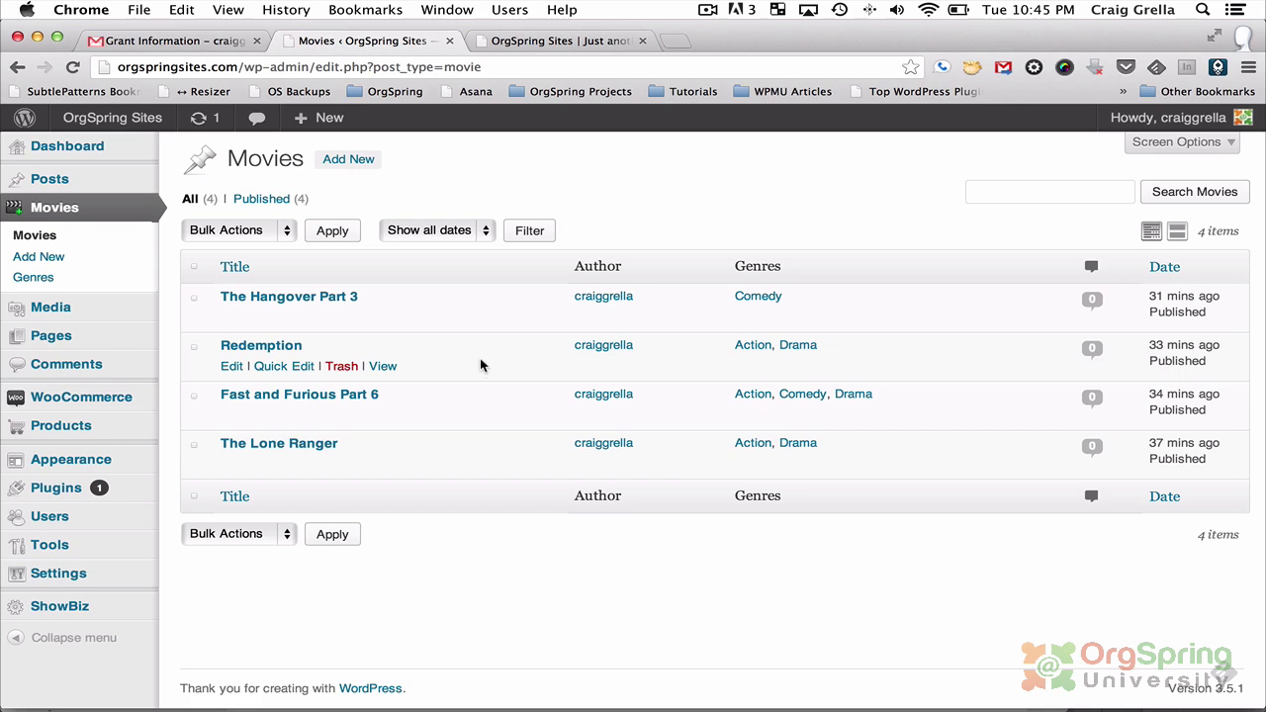
pyautogui.click(79, 613)
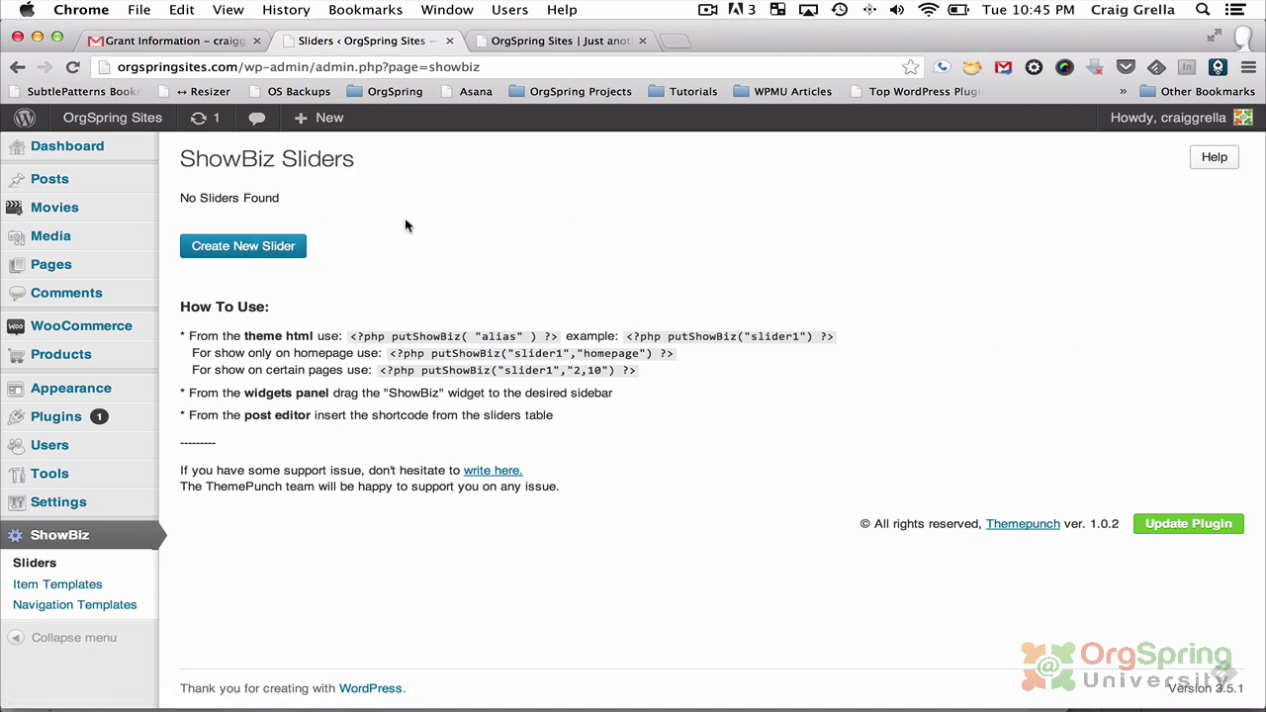
pyautogui.click(275, 248)
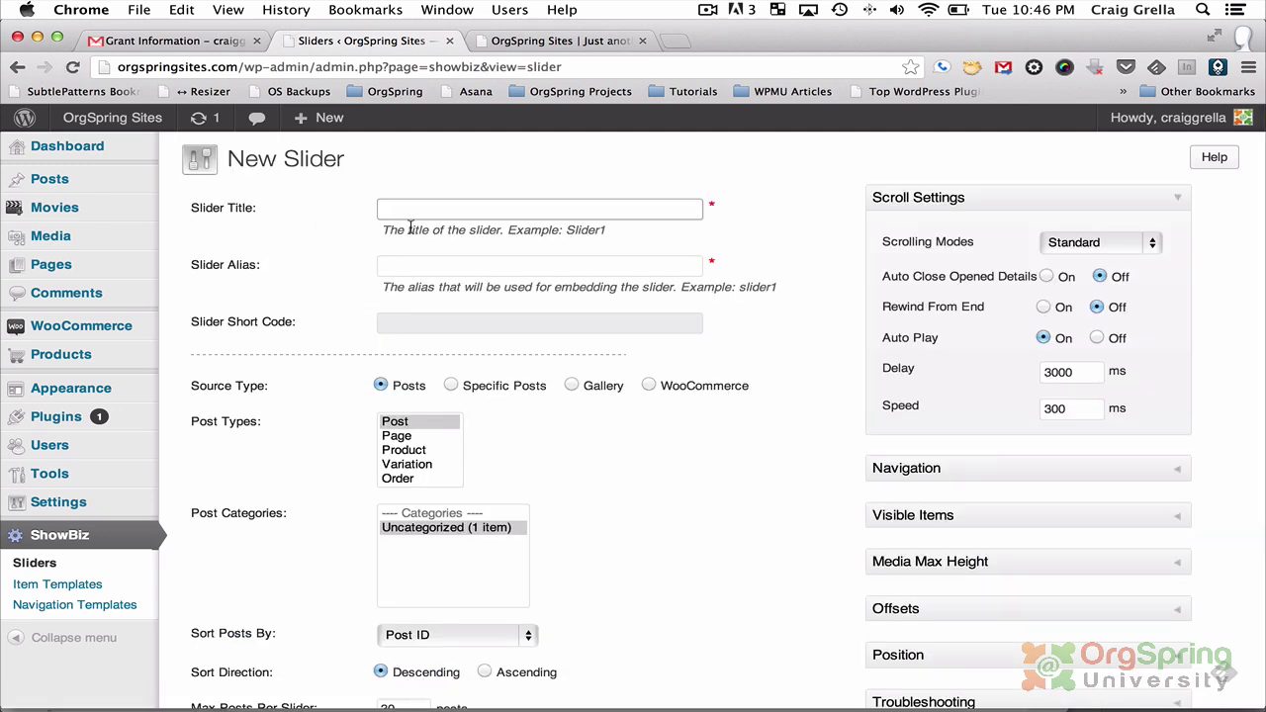
# Look through the skins available in the ShowBiz item templates.
pyautogui.click(72, 589)
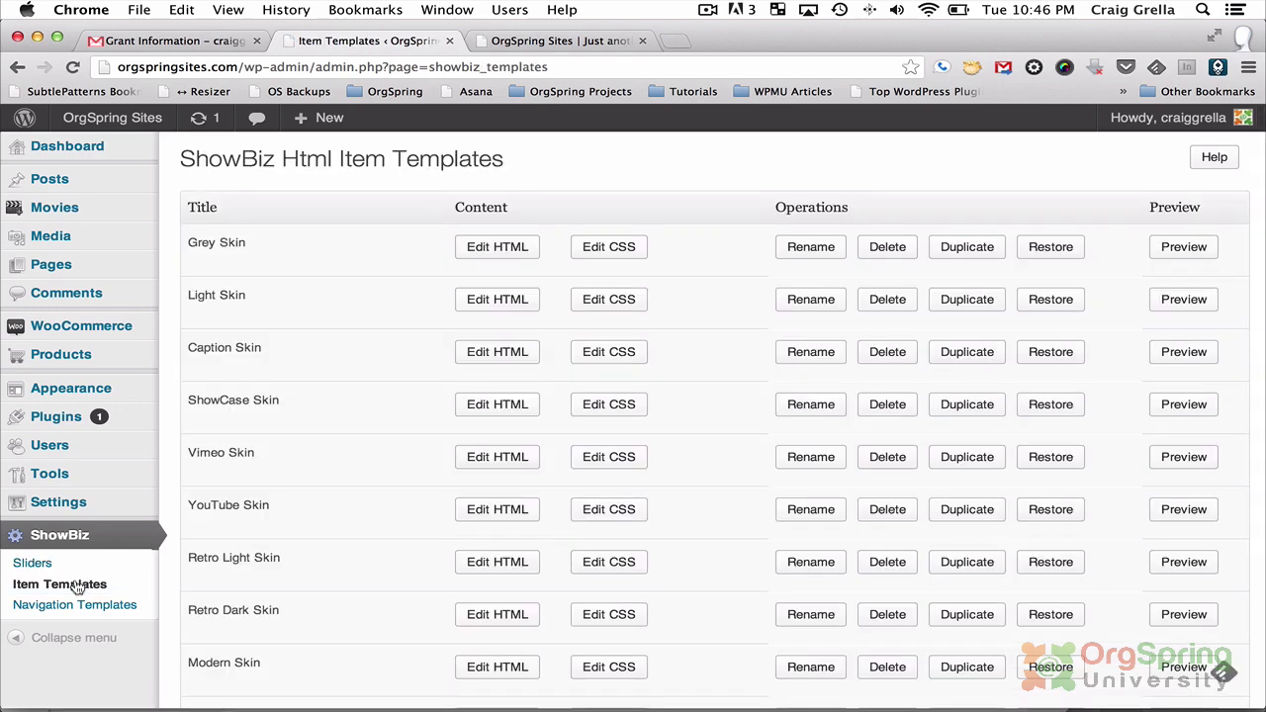
pyautogui.scroll(-5, 387, 410)
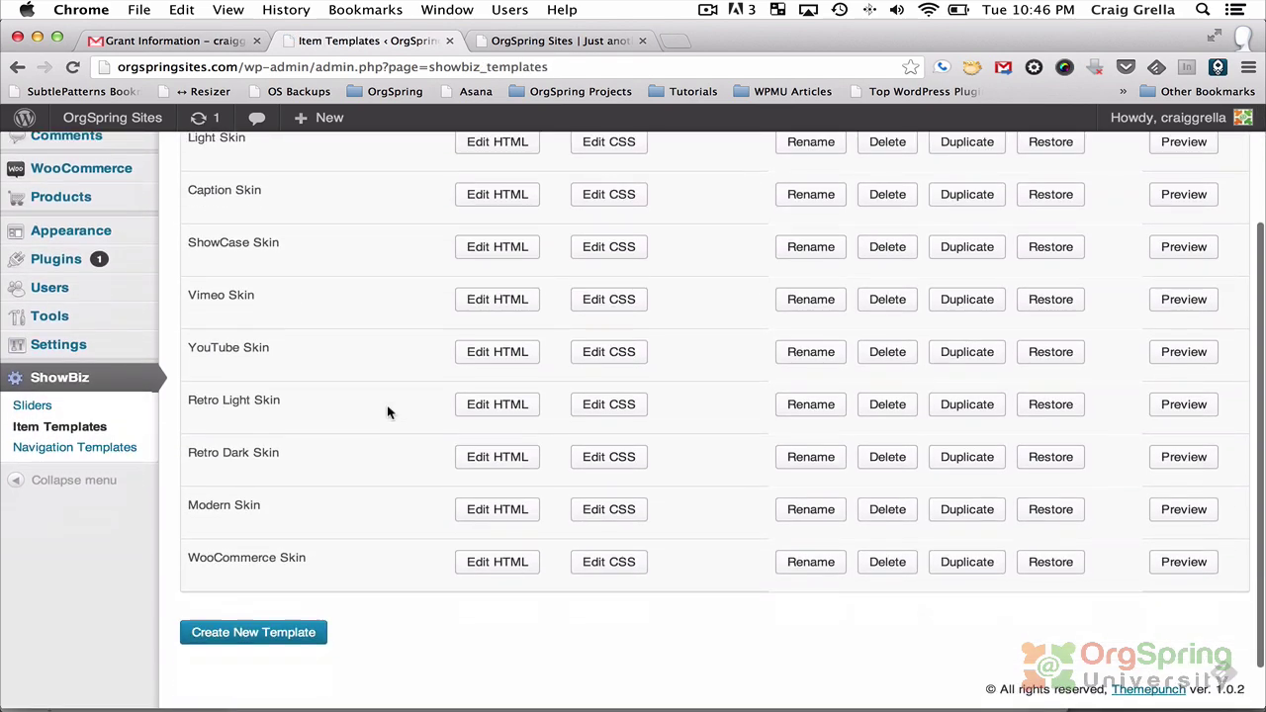
pyautogui.scroll(5, 386, 410)
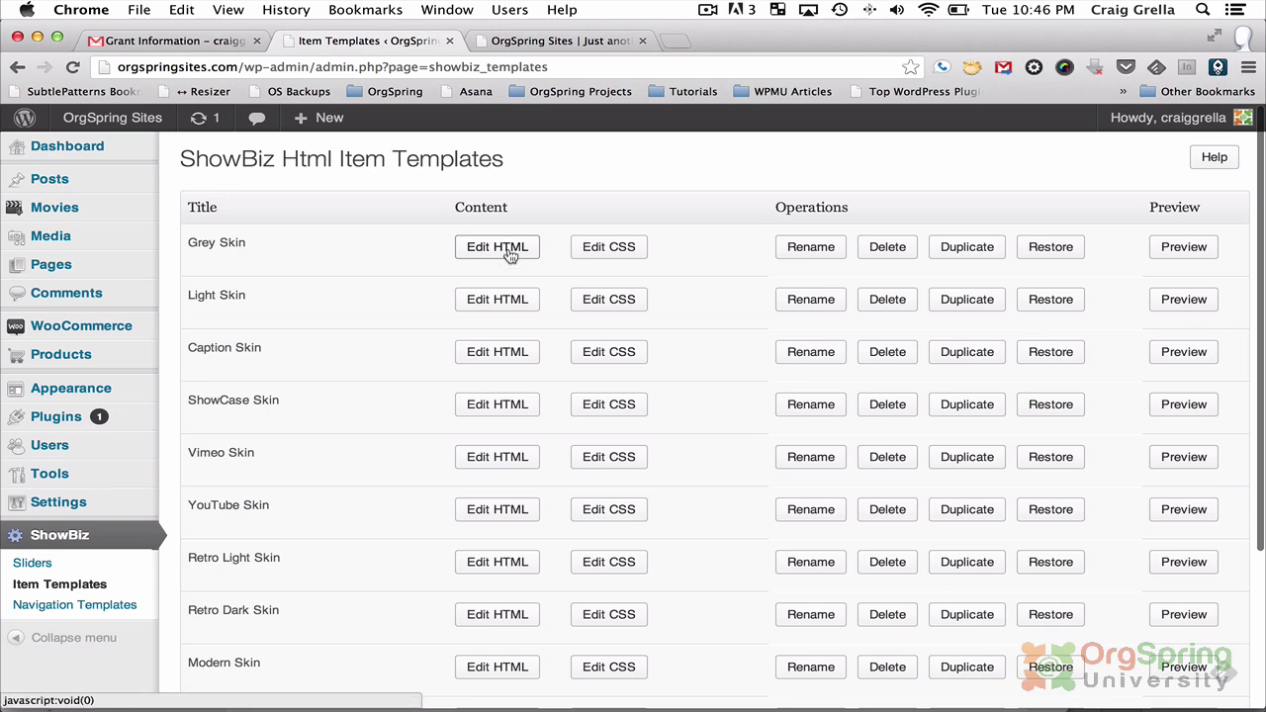
# Examine the Grey Skin template's HTML, post options and markup shortcuts, and close it without updating.
pyautogui.click(510, 253)
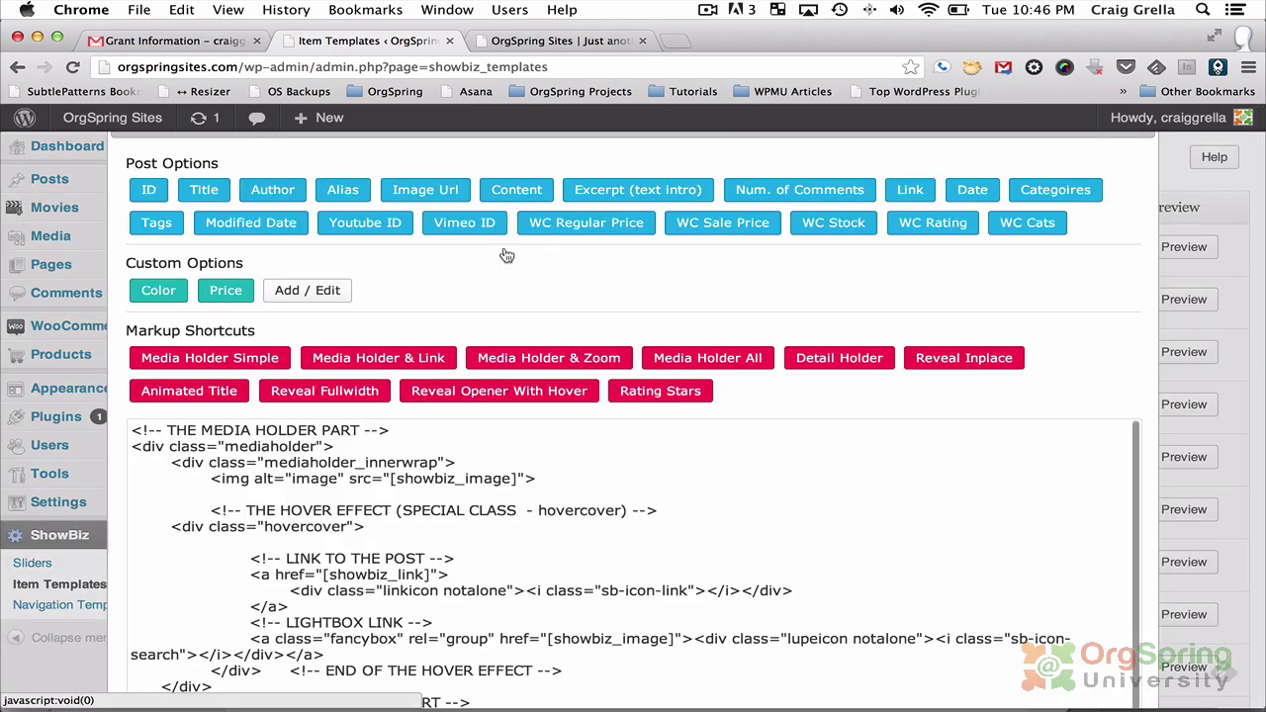
pyautogui.scroll(-3, 445, 282)
pyautogui.scroll(-2, 446, 286)
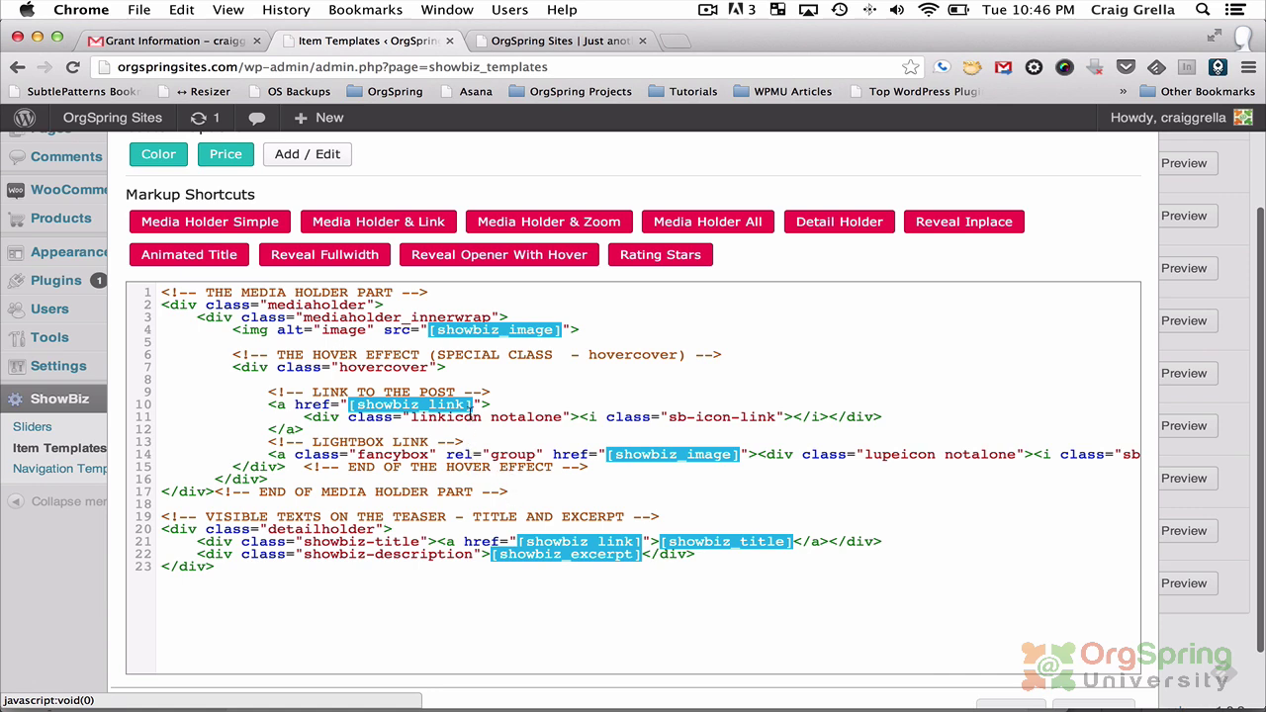
pyautogui.scroll(3, 469, 406)
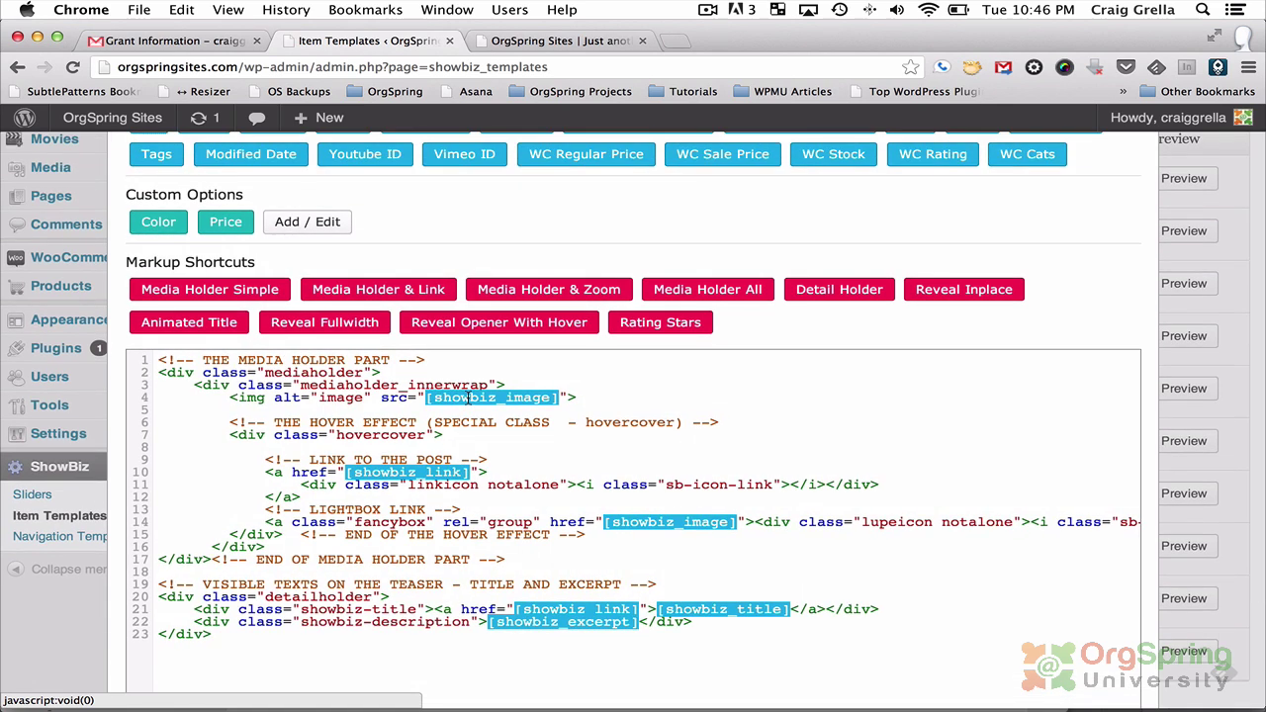
pyautogui.scroll(3, 1063, 259)
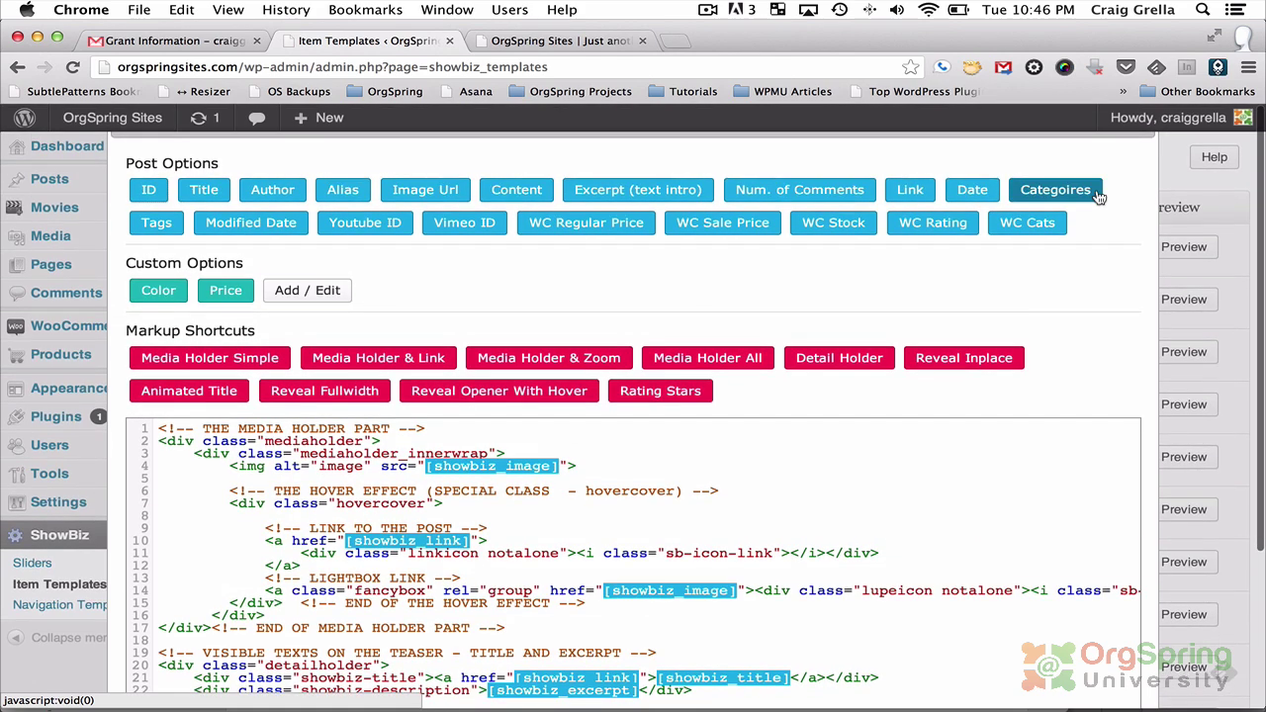
pyautogui.scroll(-5, 1098, 197)
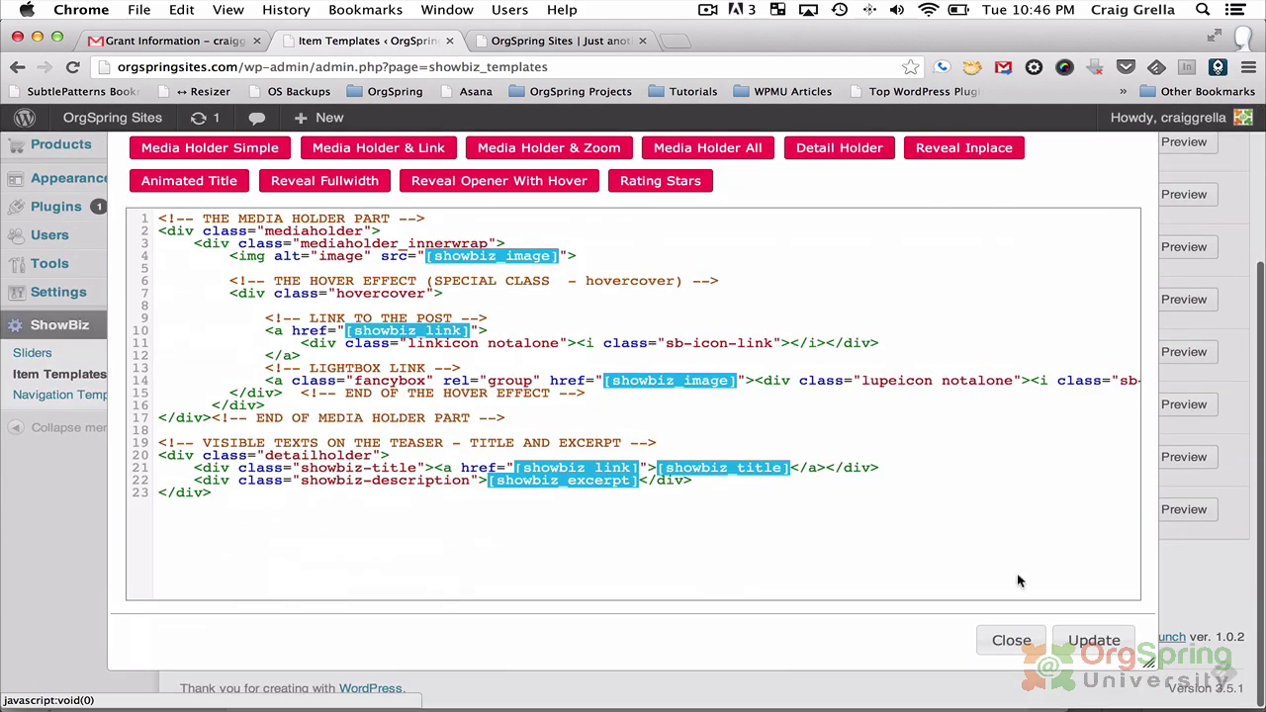
pyautogui.click(1009, 640)
pyautogui.scroll(5, 713, 355)
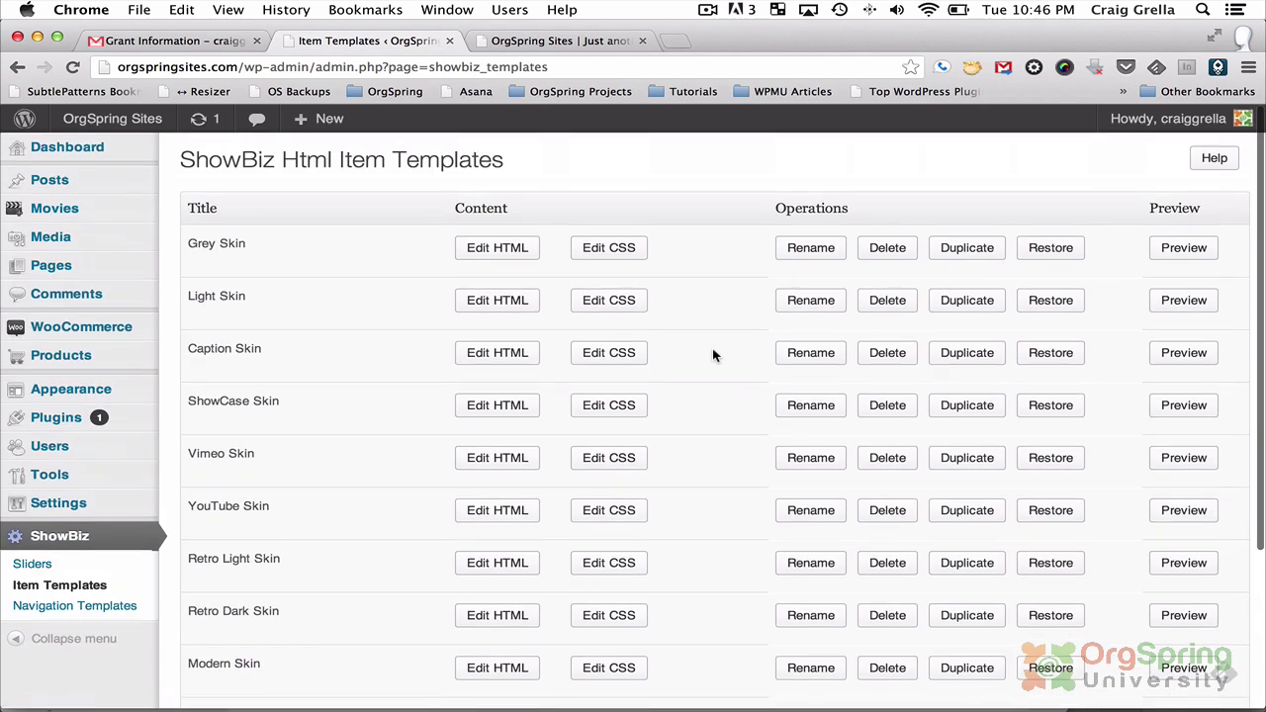
# Examine the Light Skin template's HTML, post options and markup shortcuts, and close the editor without updating.
pyautogui.click(496, 299)
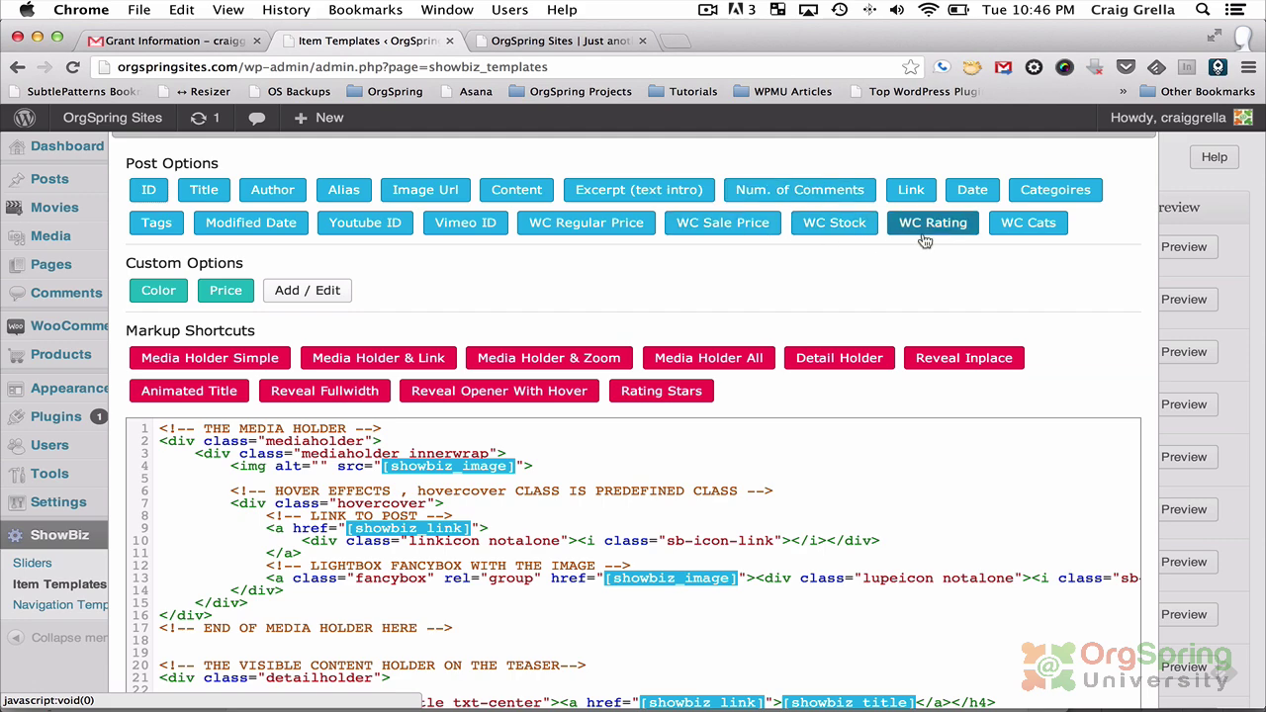
pyautogui.scroll(-3, 911, 345)
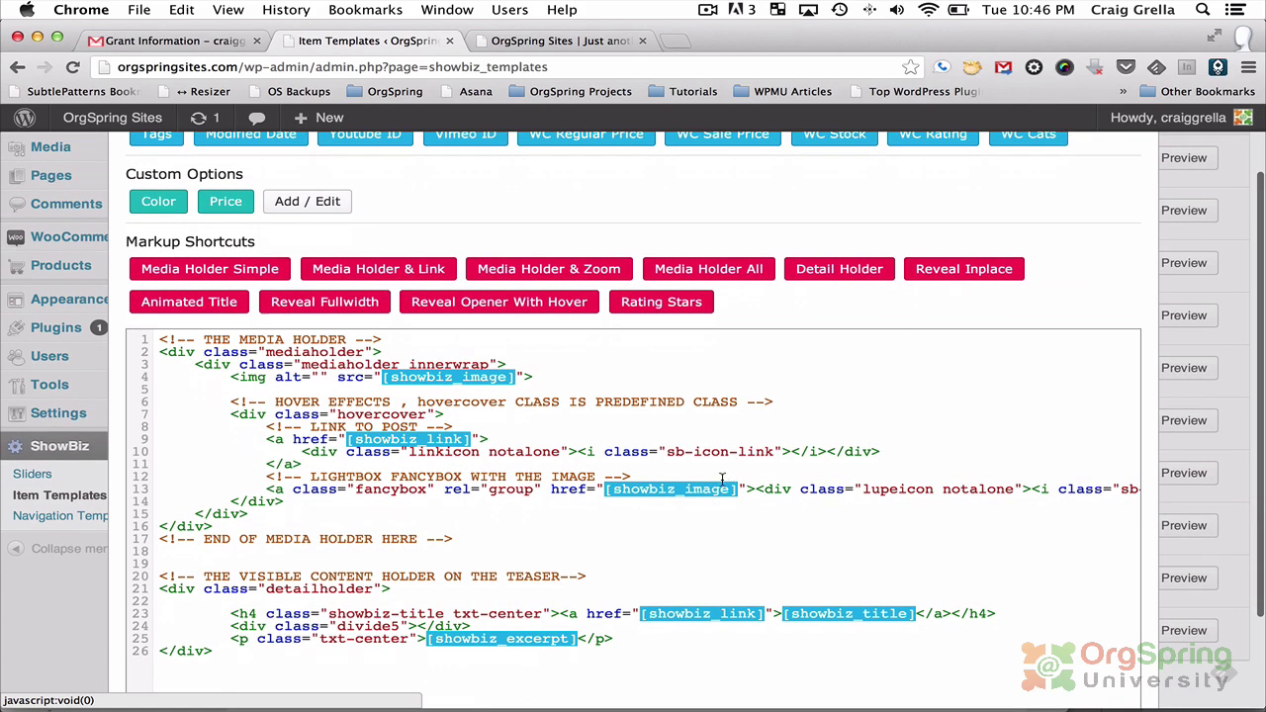
pyautogui.scroll(2, 712, 495)
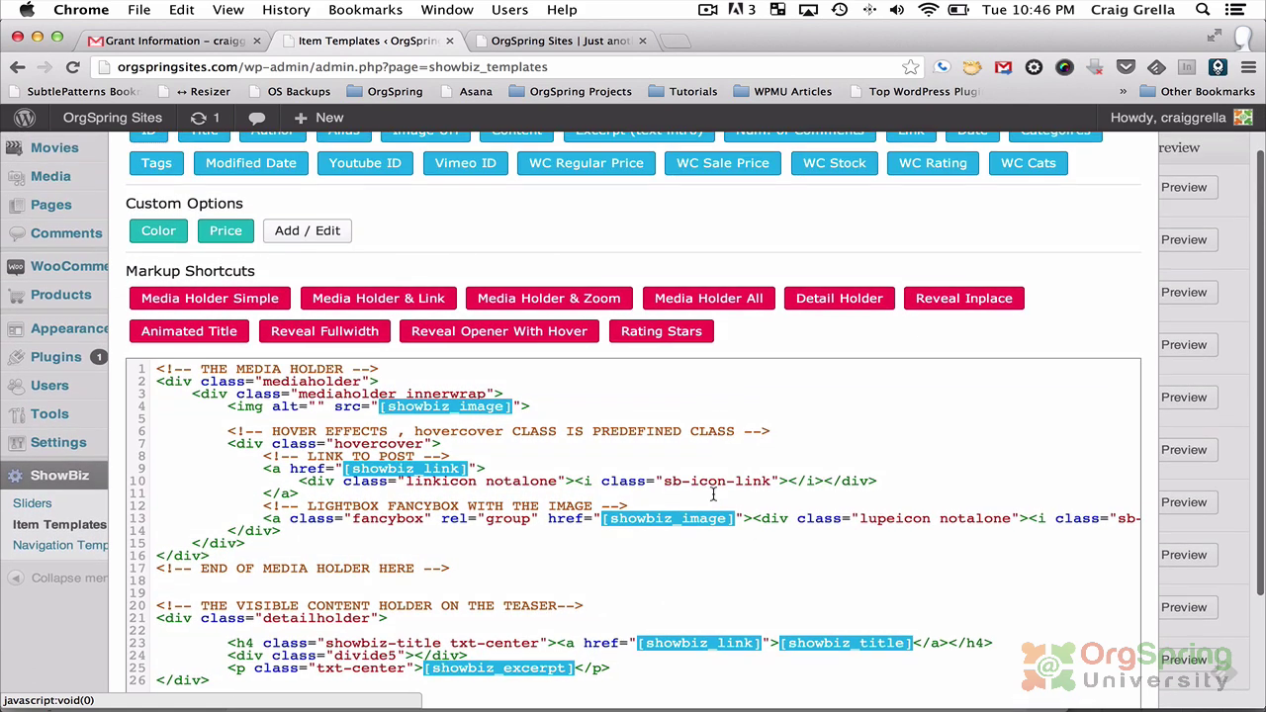
pyautogui.scroll(1, 712, 495)
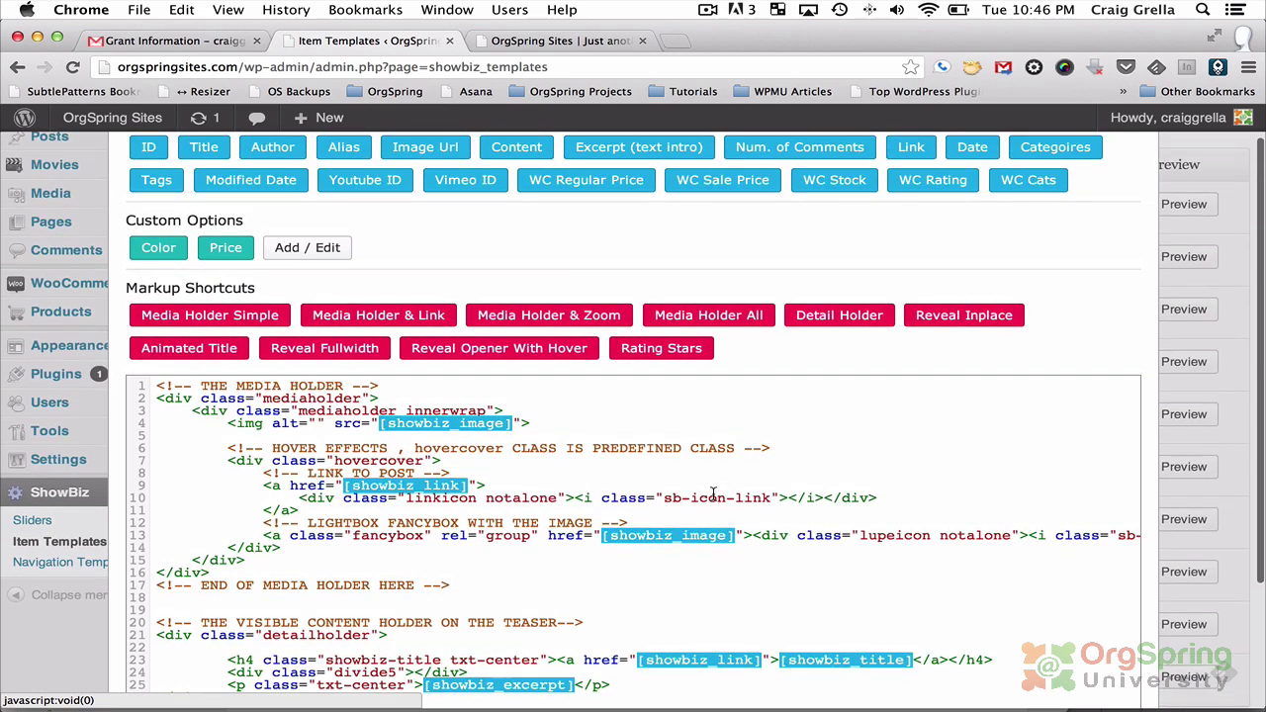
pyautogui.scroll(-3, 712, 495)
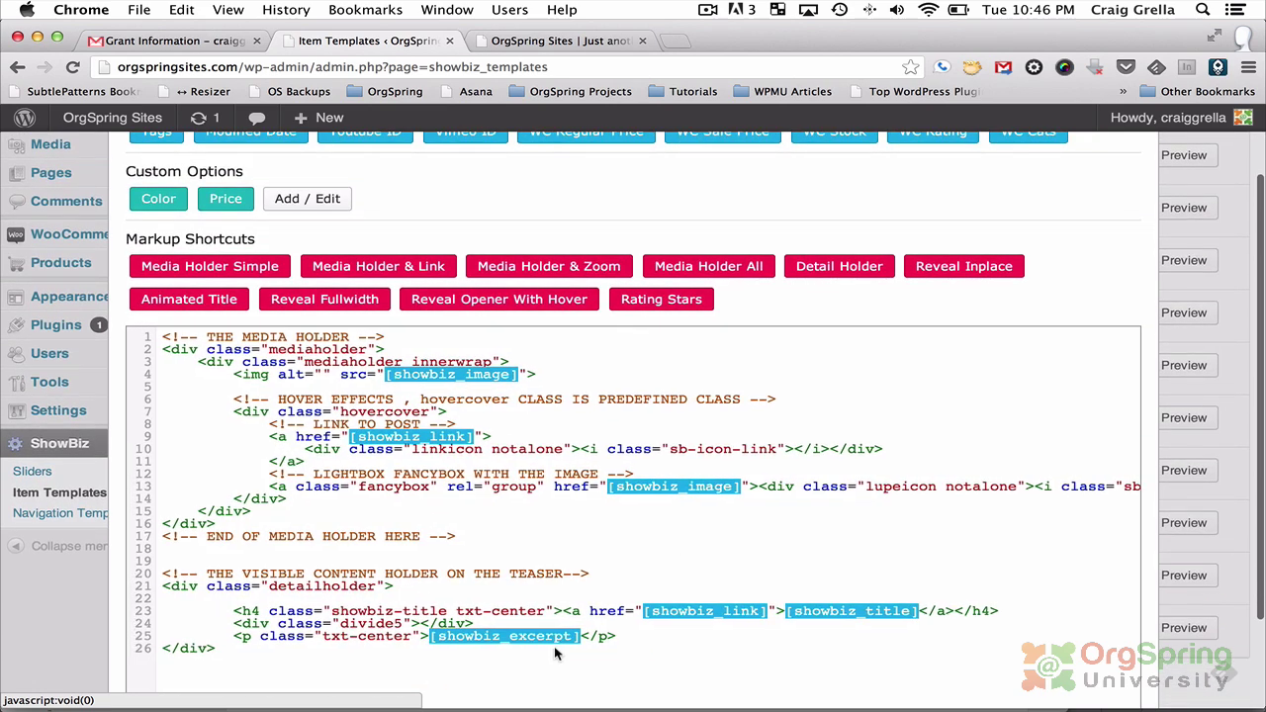
pyautogui.scroll(-3, 885, 541)
pyautogui.click(1010, 639)
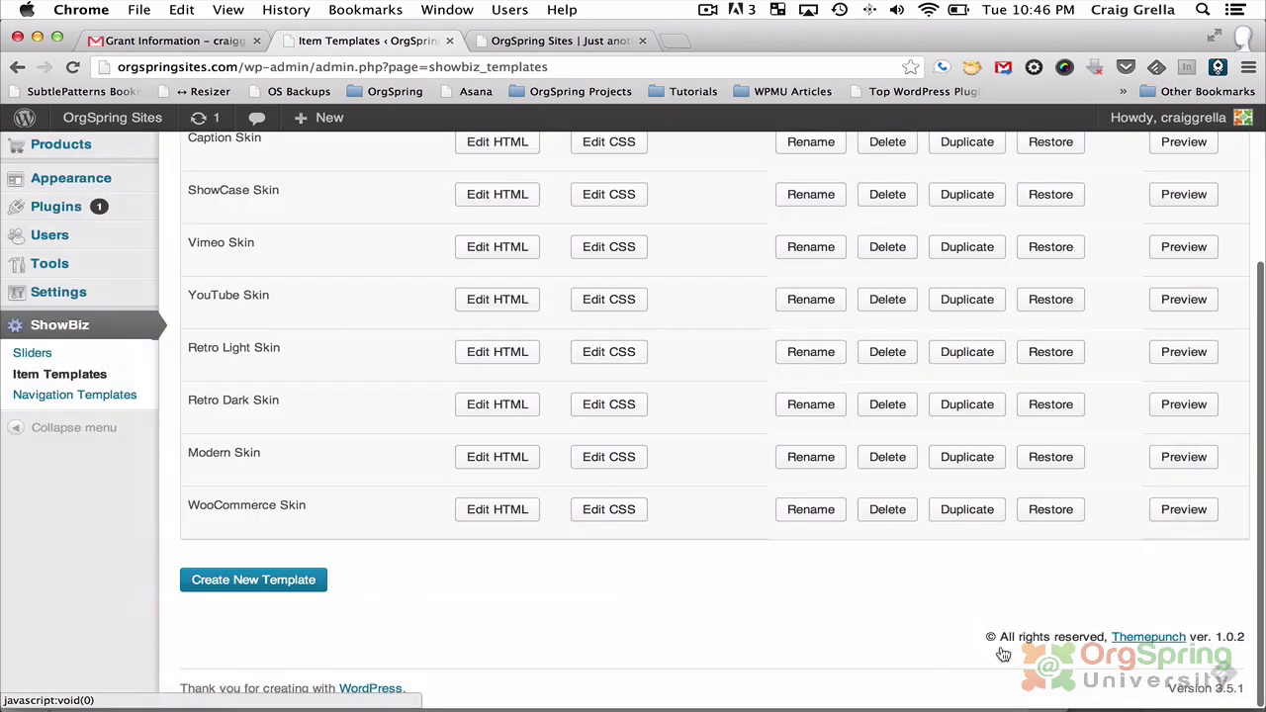
# Look through the Grey Skin template's CSS style settings and close the editor without updating.
pyautogui.scroll(5, 765, 455)
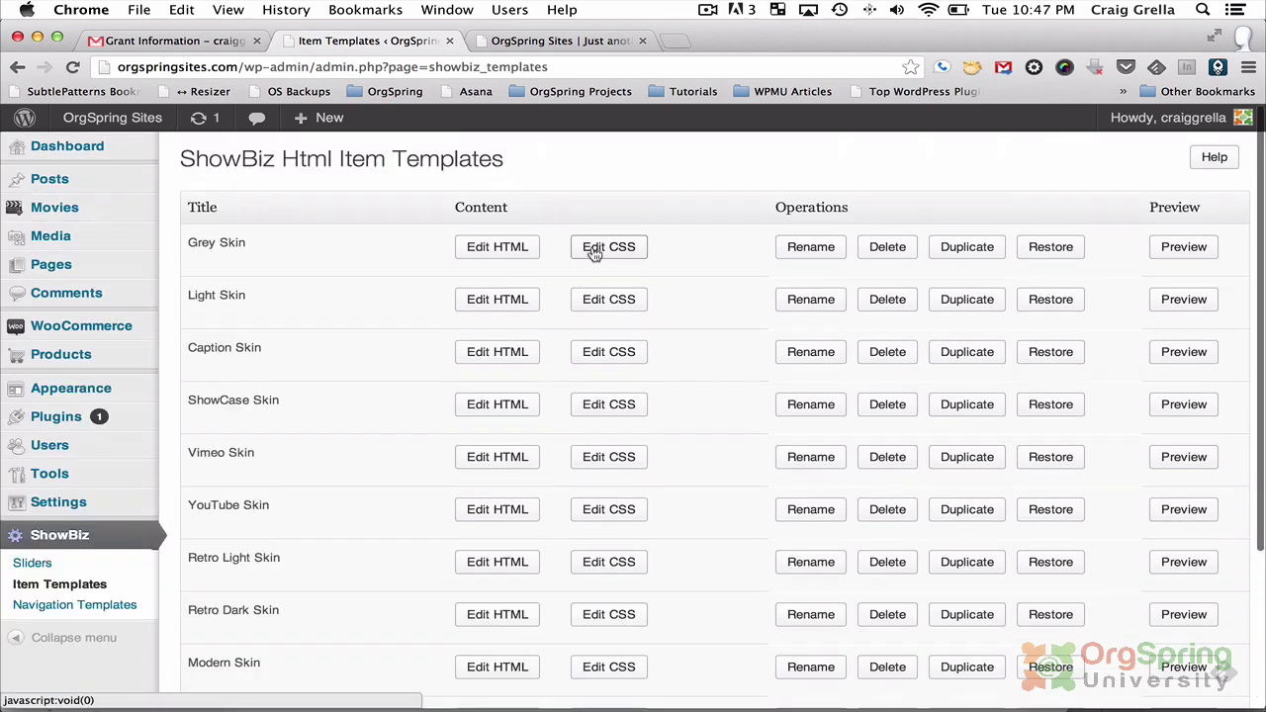
pyautogui.click(593, 251)
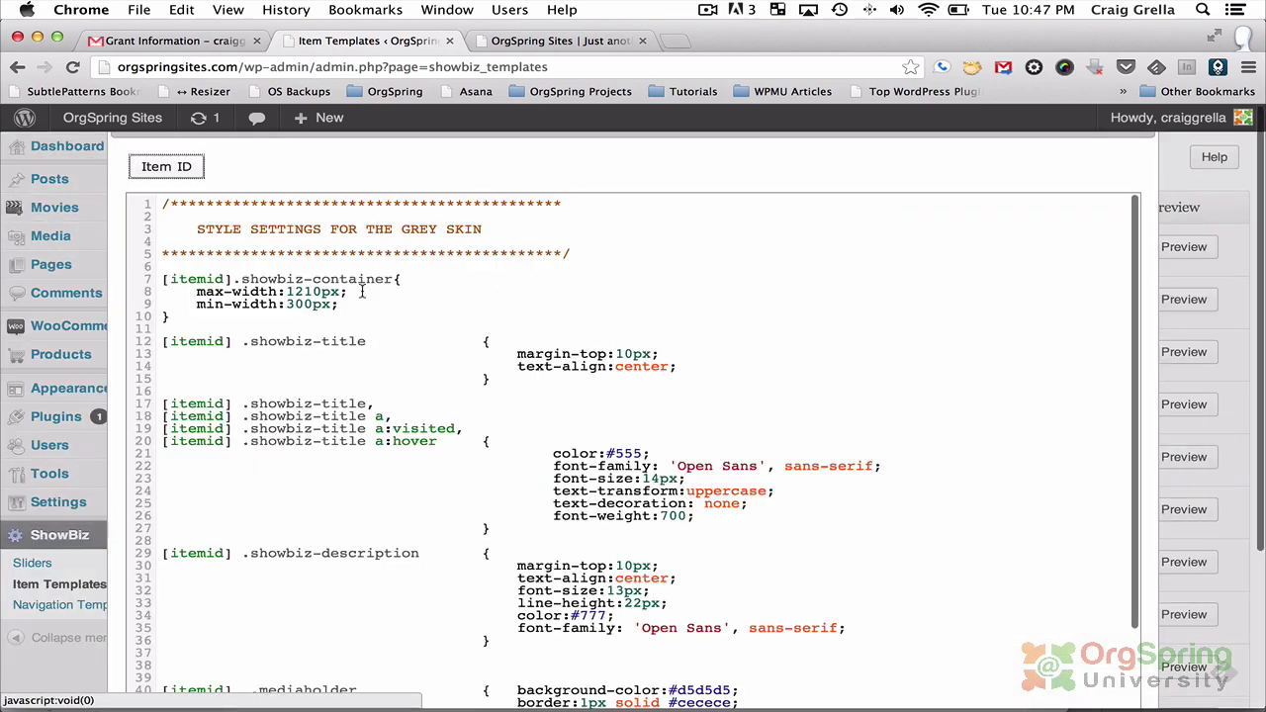
pyautogui.scroll(-2, 362, 290)
pyautogui.scroll(-1, 362, 289)
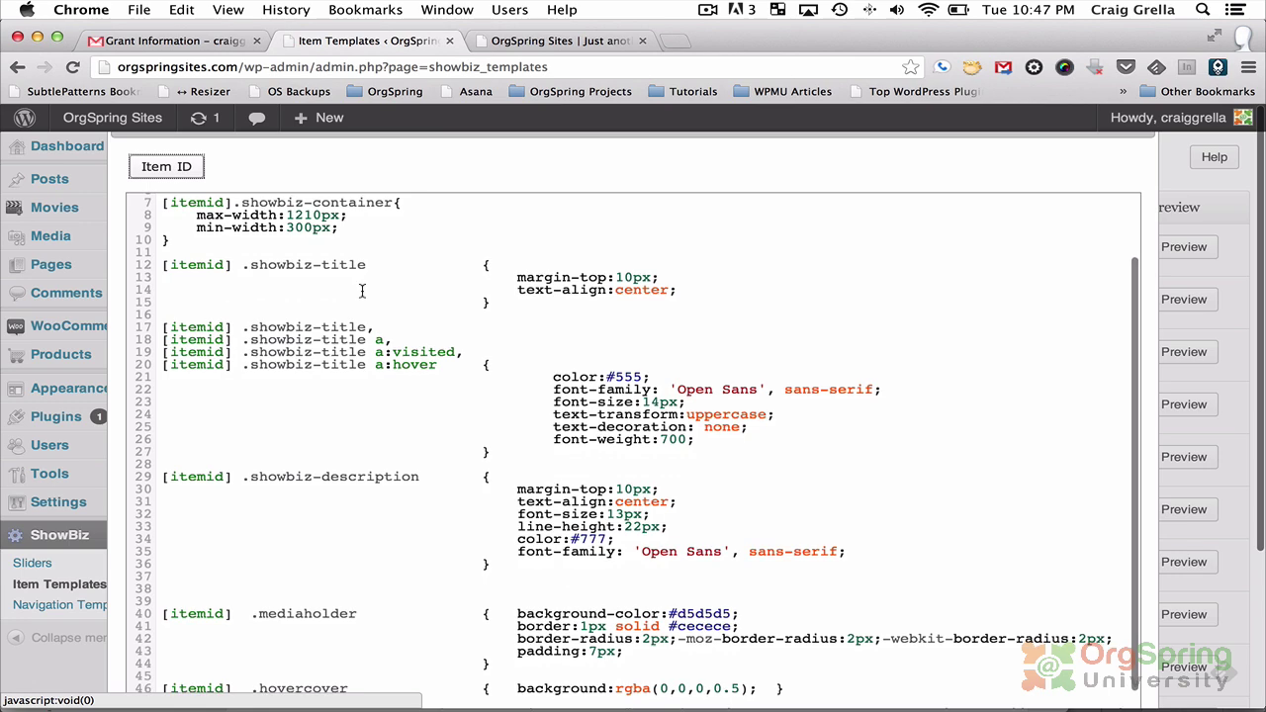
pyautogui.scroll(2, 362, 289)
pyautogui.scroll(-8, 362, 289)
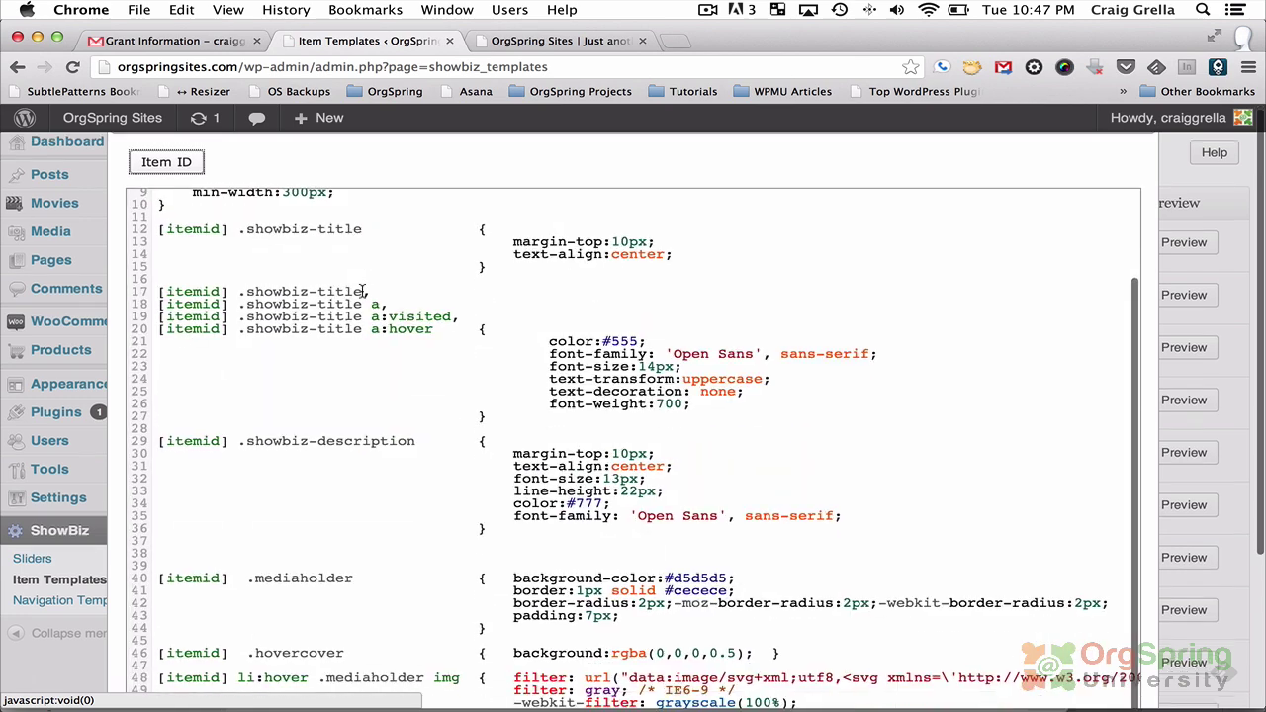
pyautogui.click(1009, 559)
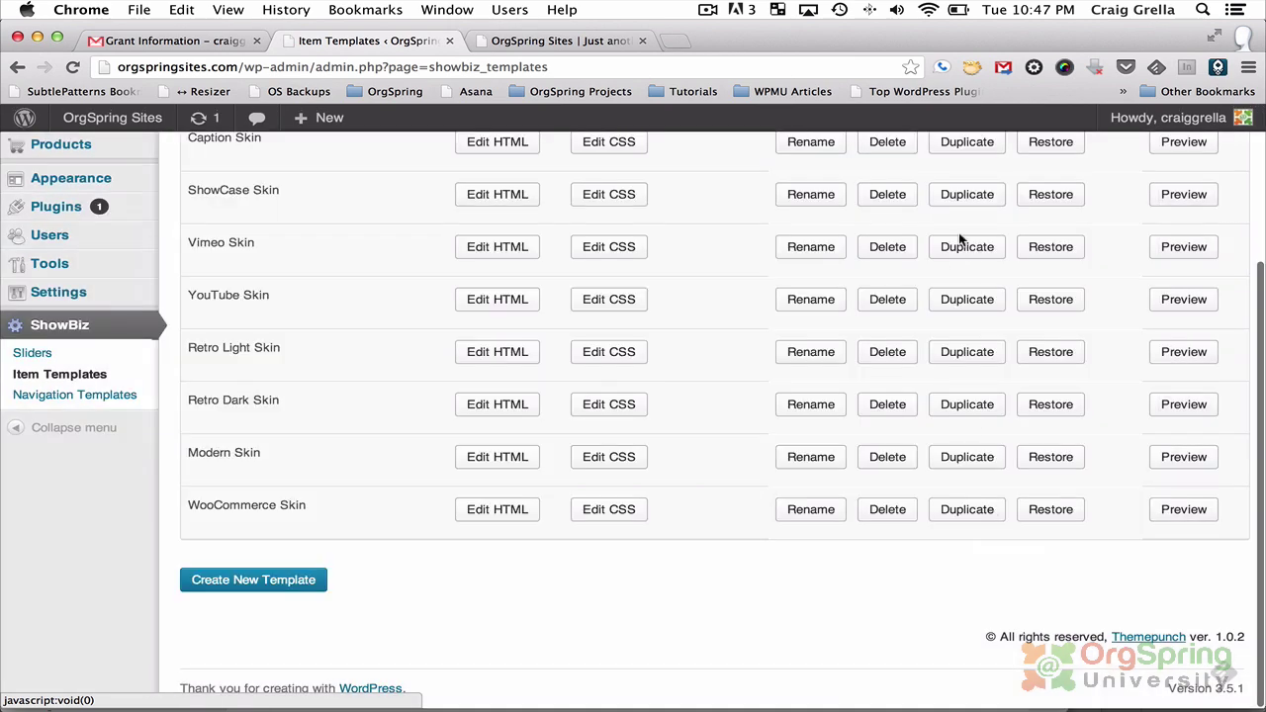
# Preview the Grey Skin template, advance its demo slides once, check the image rollover effect and close the preview.
pyautogui.scroll(5, 904, 263)
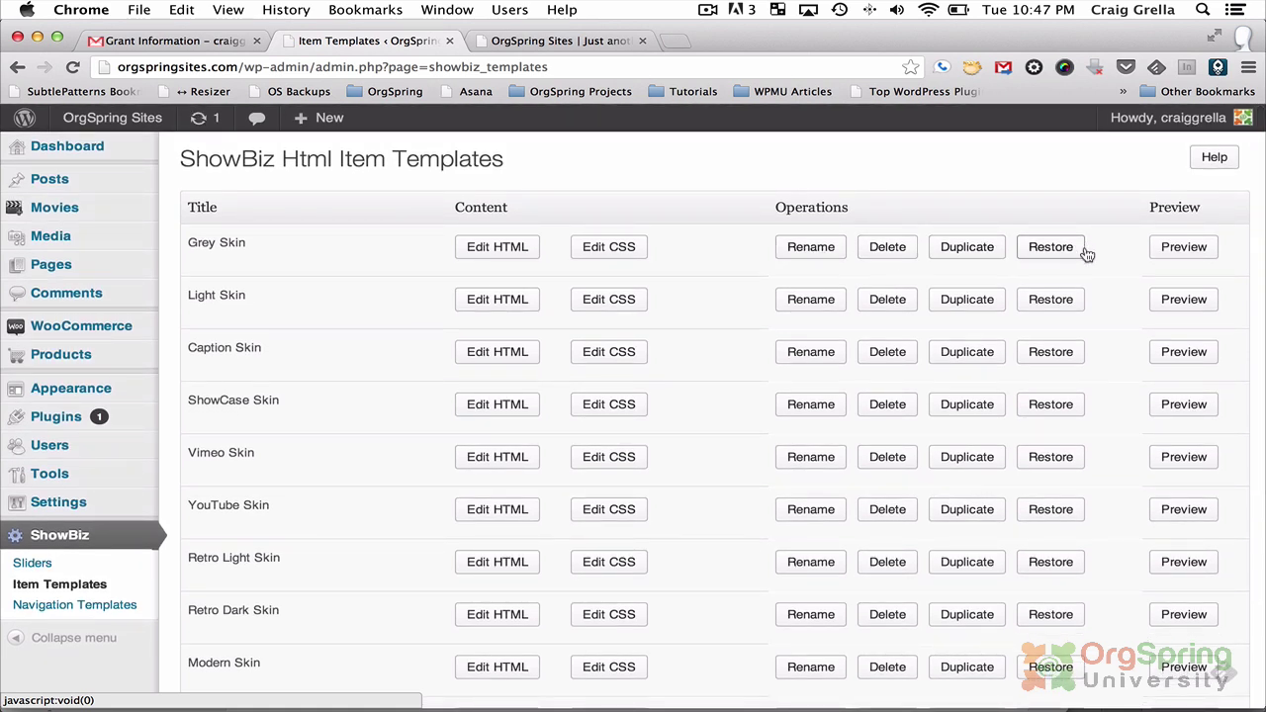
pyautogui.click(1184, 254)
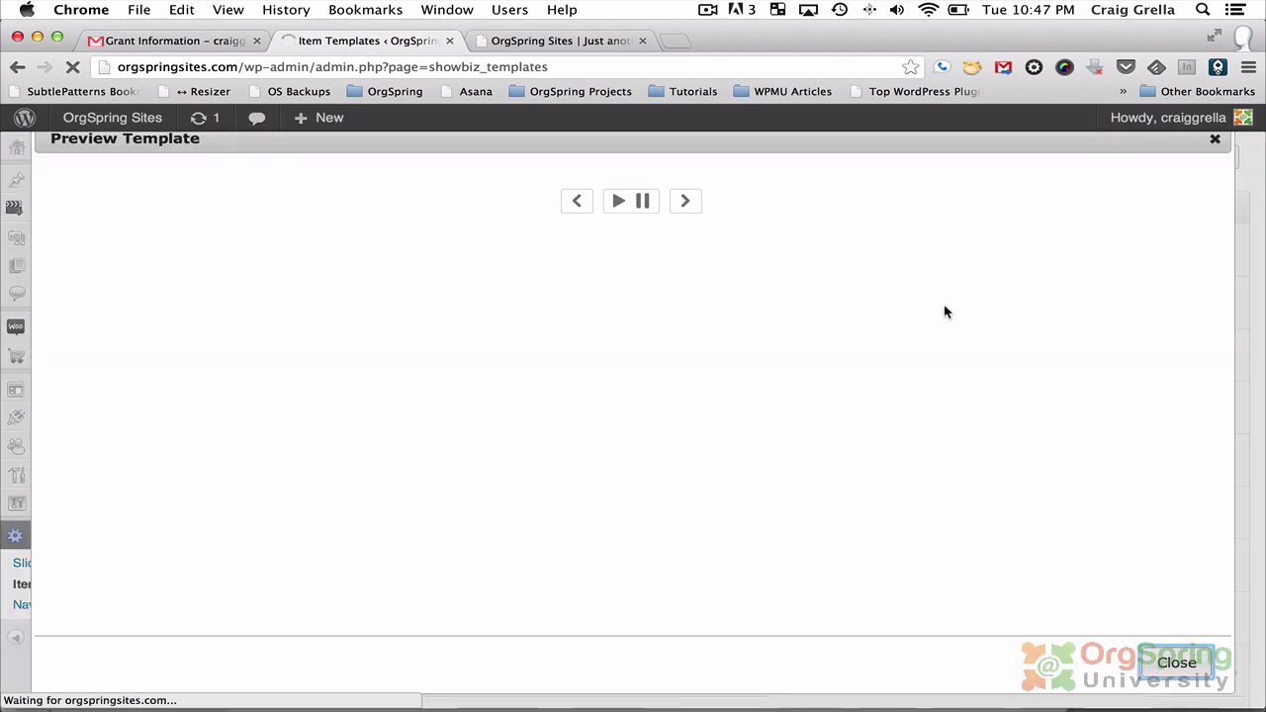
pyautogui.moveTo(830, 337)
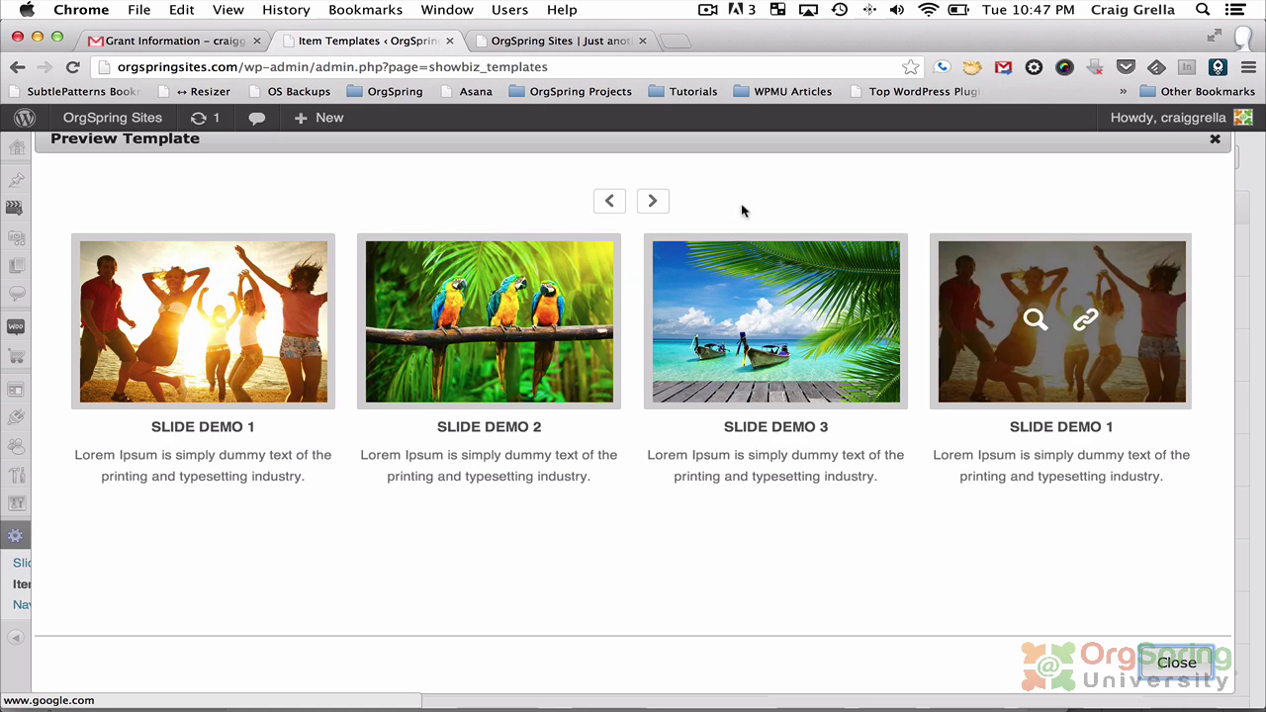
pyautogui.click(653, 203)
pyautogui.moveTo(779, 326)
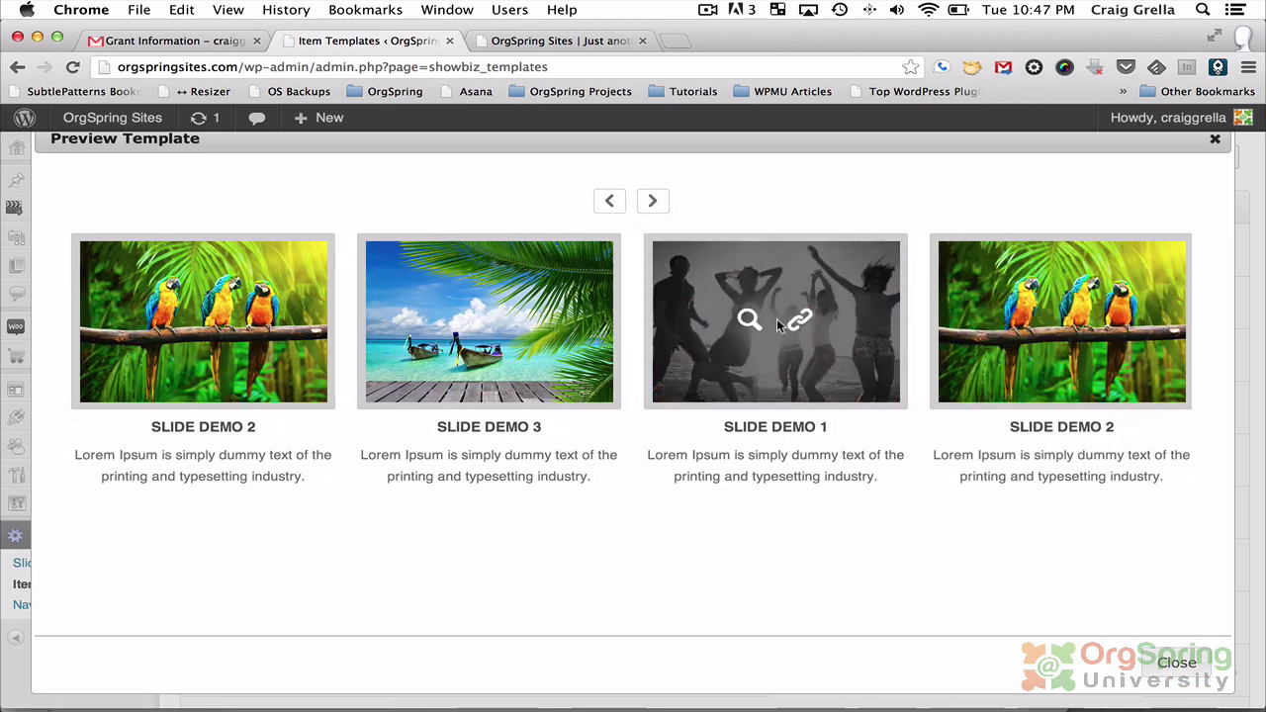
pyautogui.click(1152, 667)
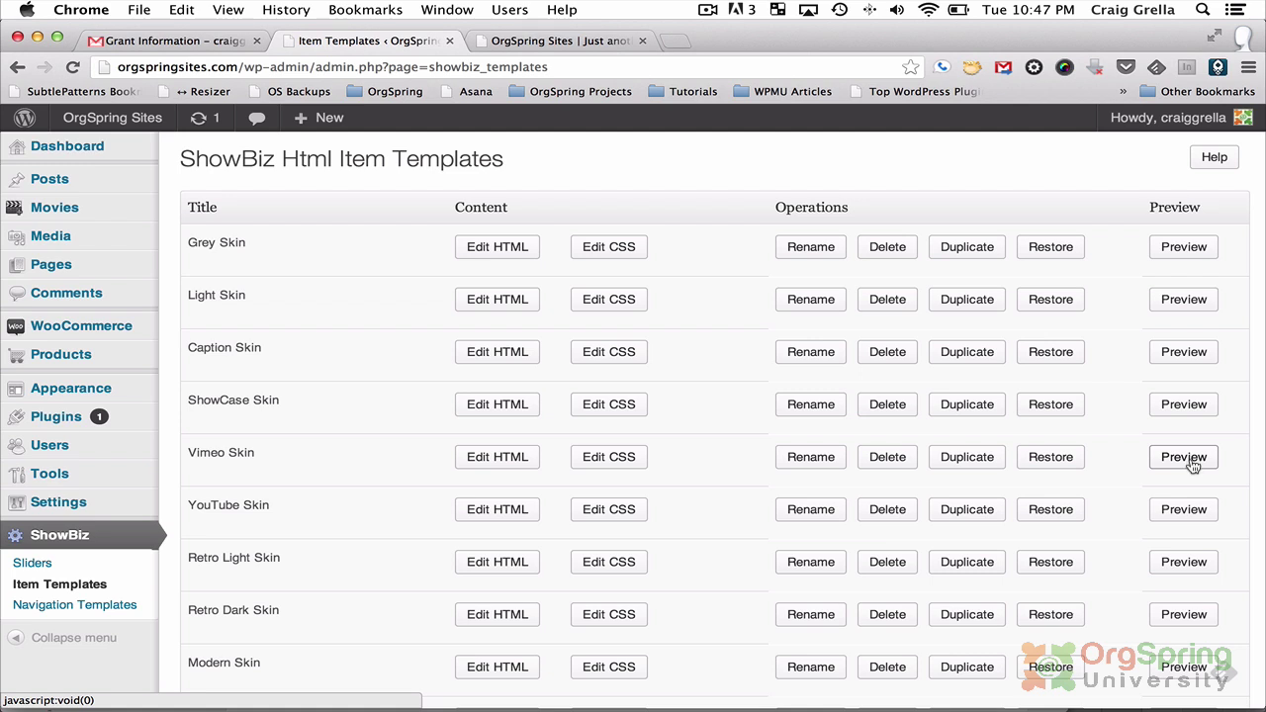
# Preview the Vimeo Skin and WooCommerce Skin item templates, closing each preview after viewing it.
pyautogui.click(1184, 457)
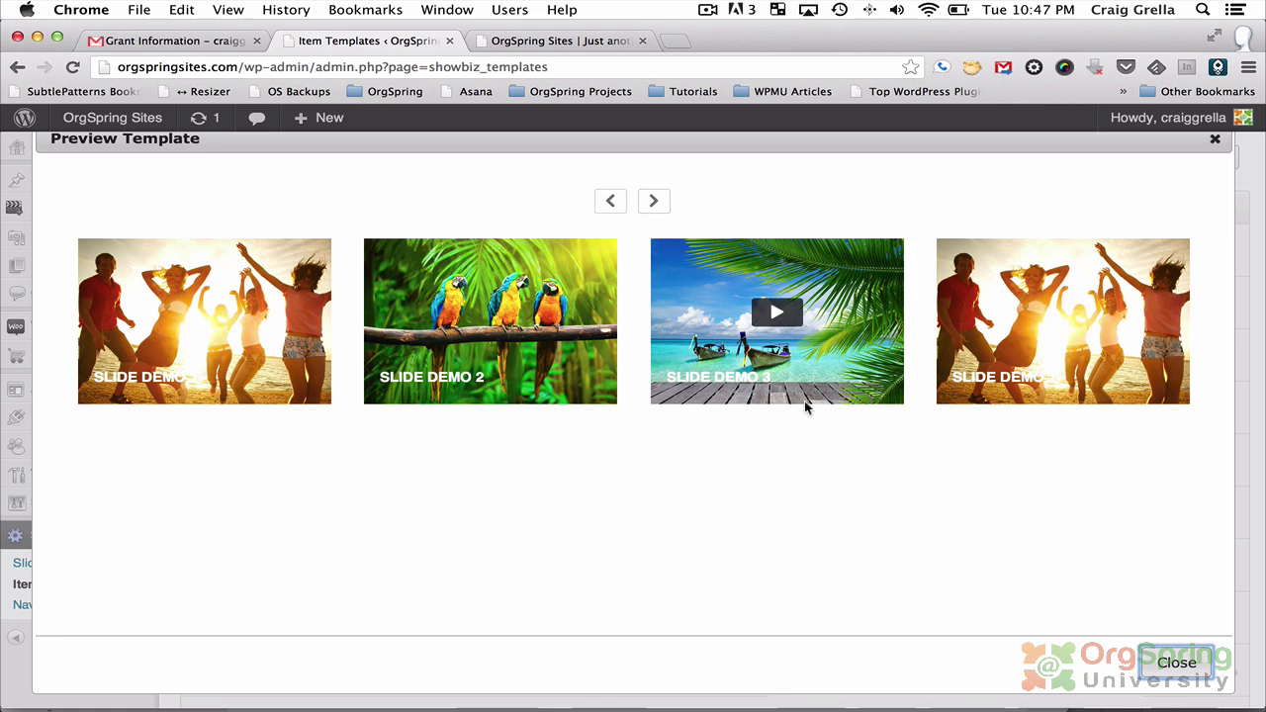
pyautogui.click(1175, 663)
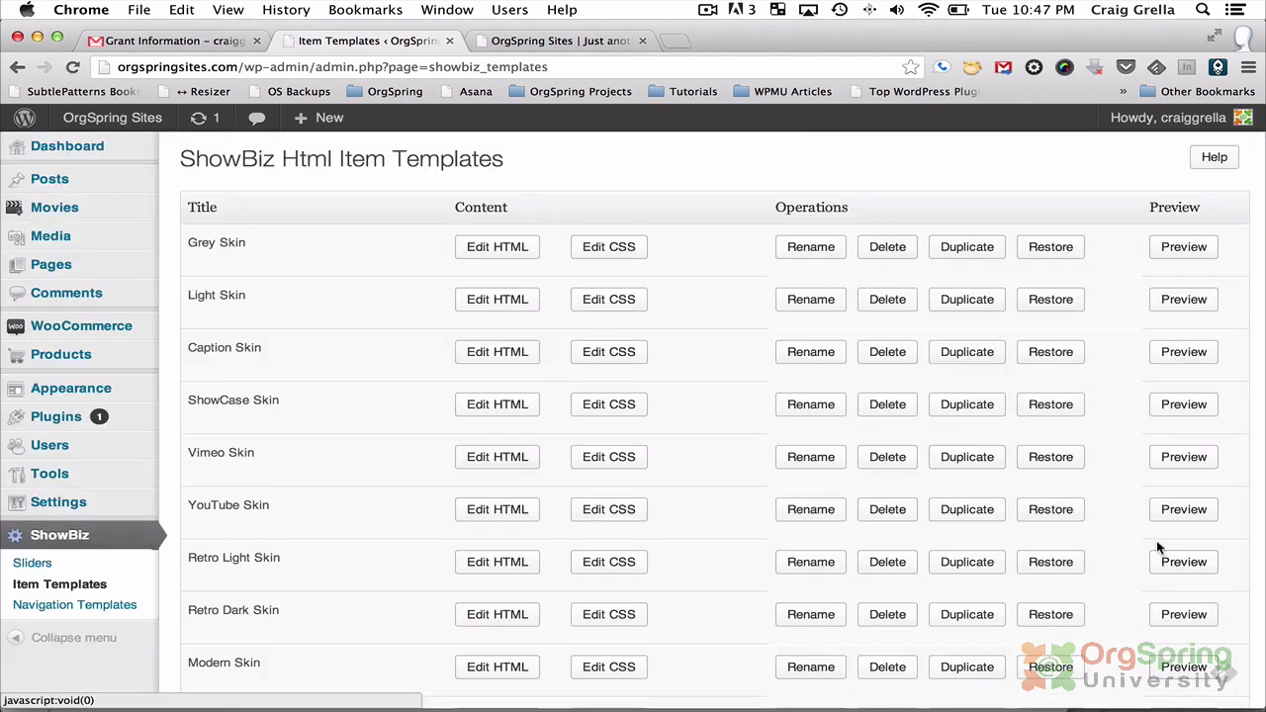
pyautogui.scroll(-3, 1156, 540)
pyautogui.click(1170, 582)
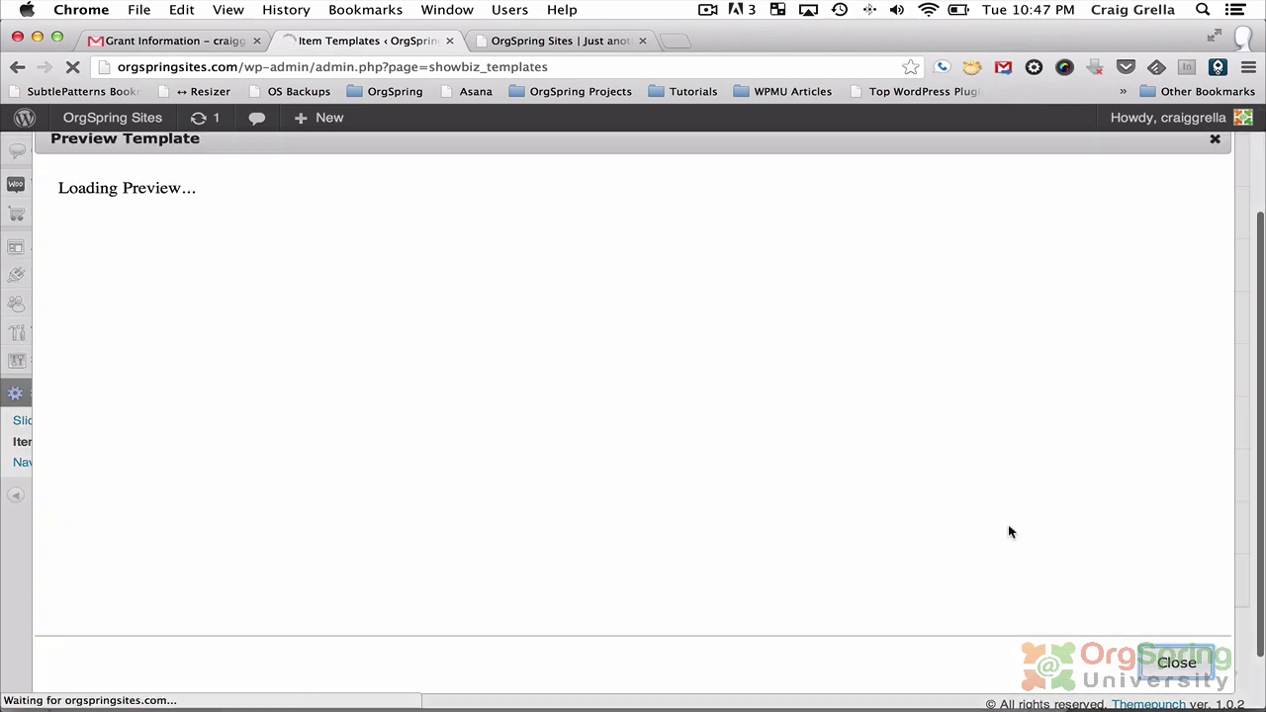
pyautogui.scroll(-1, 1008, 524)
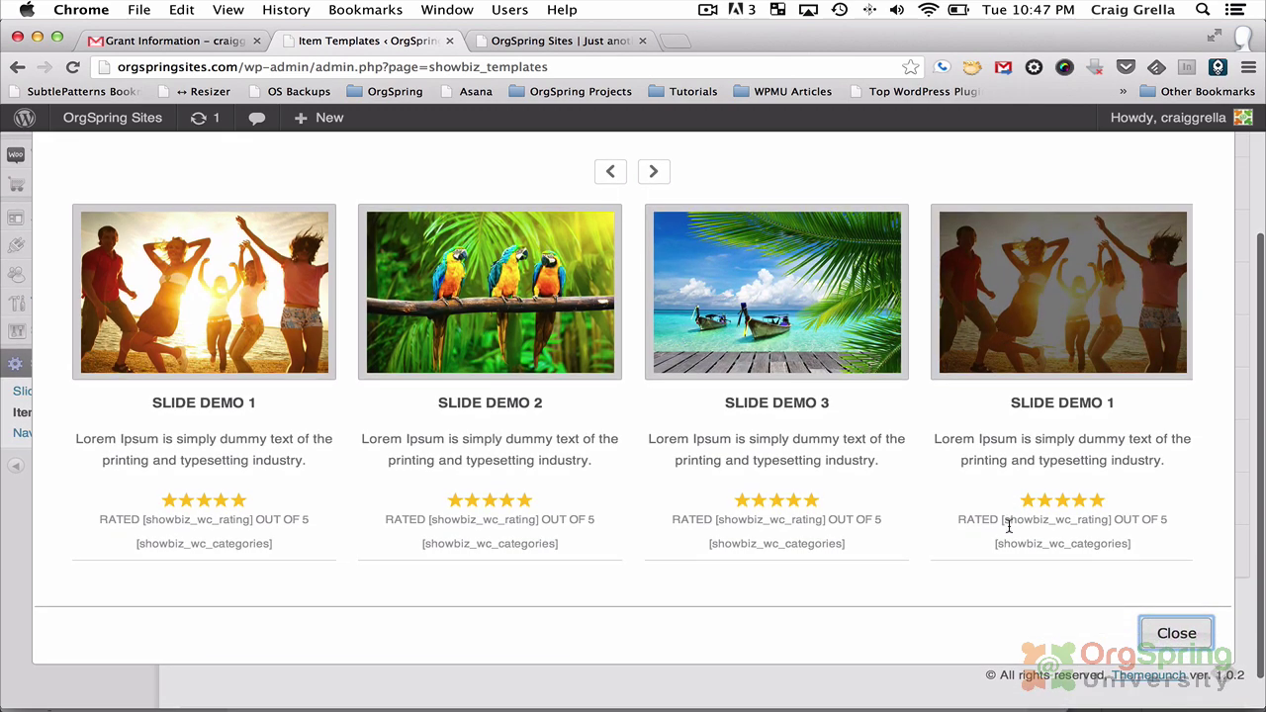
pyautogui.click(1189, 634)
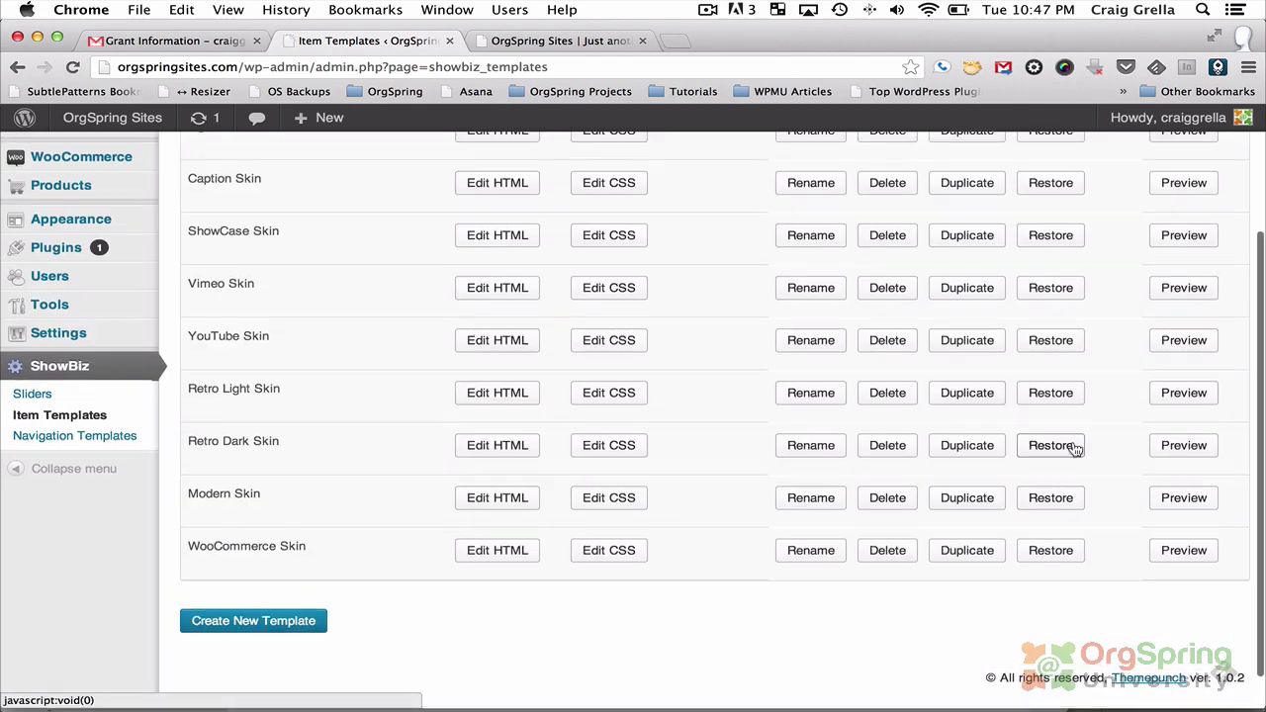
# Open the ShowBiz navigation templates and preview the Dark, Light and Retro Light Navigation styles, closing each preview.
pyautogui.scroll(5, 1072, 440)
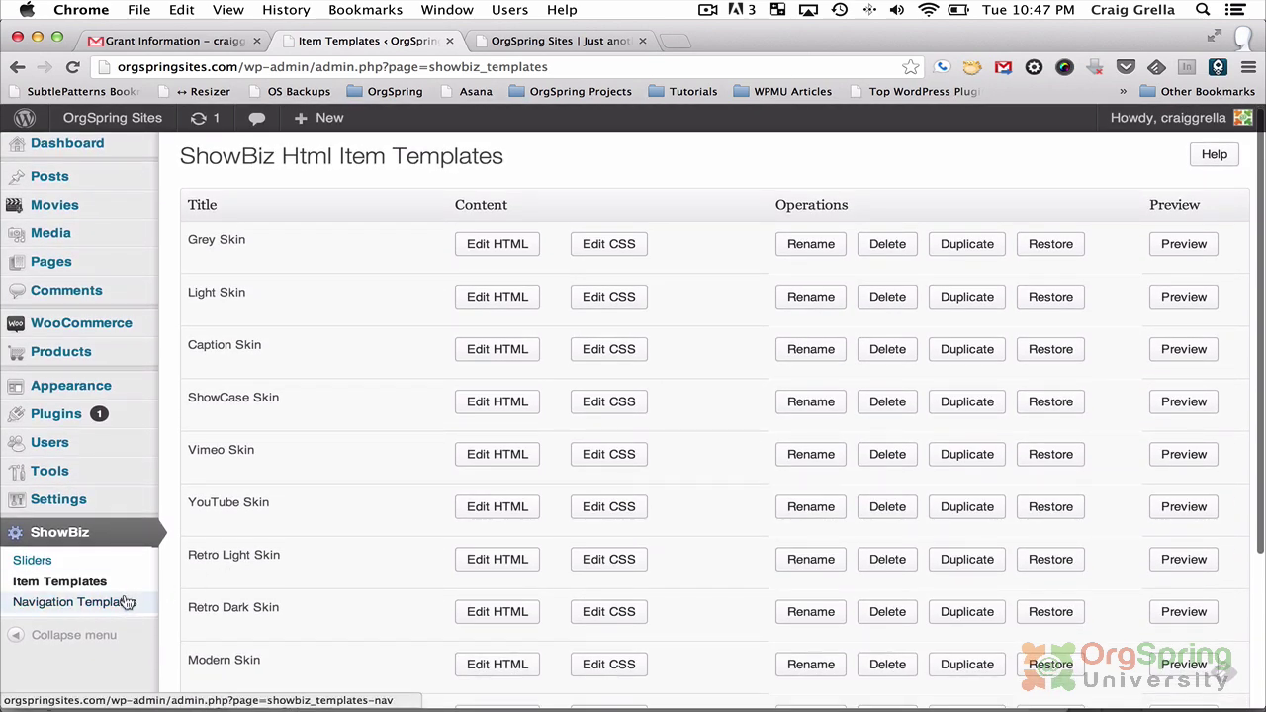
pyautogui.click(127, 604)
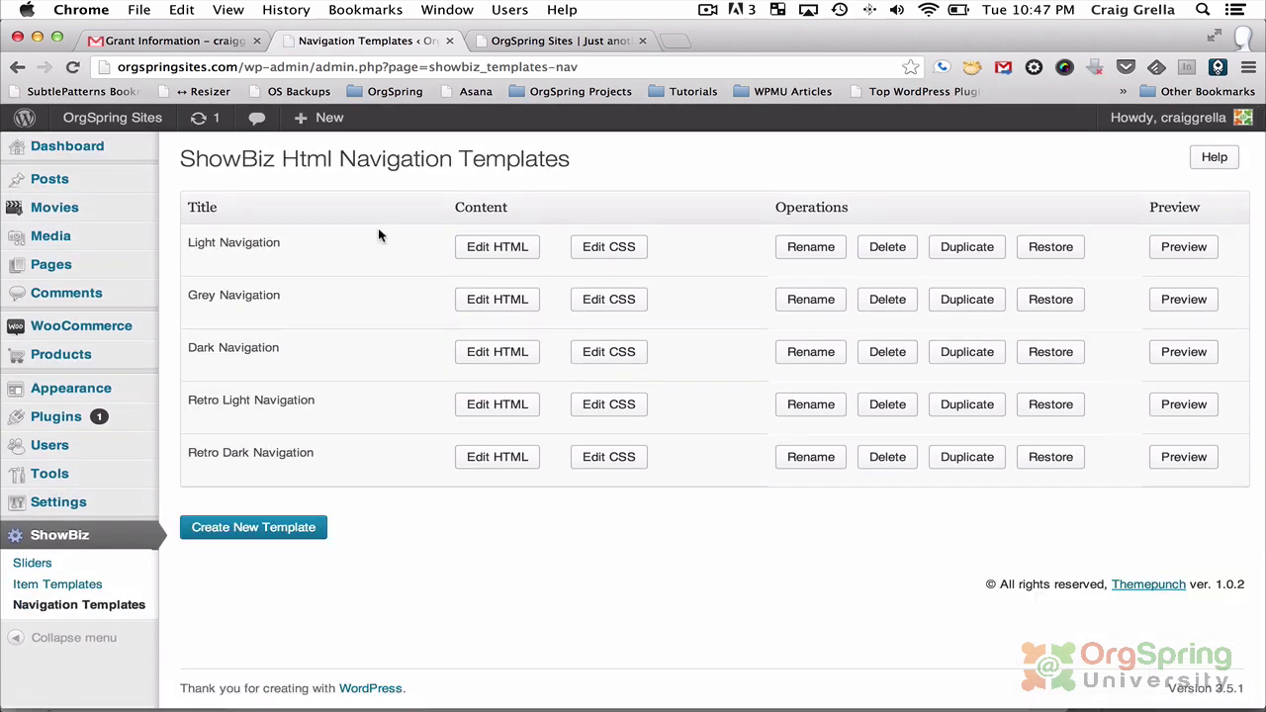
pyautogui.click(1186, 357)
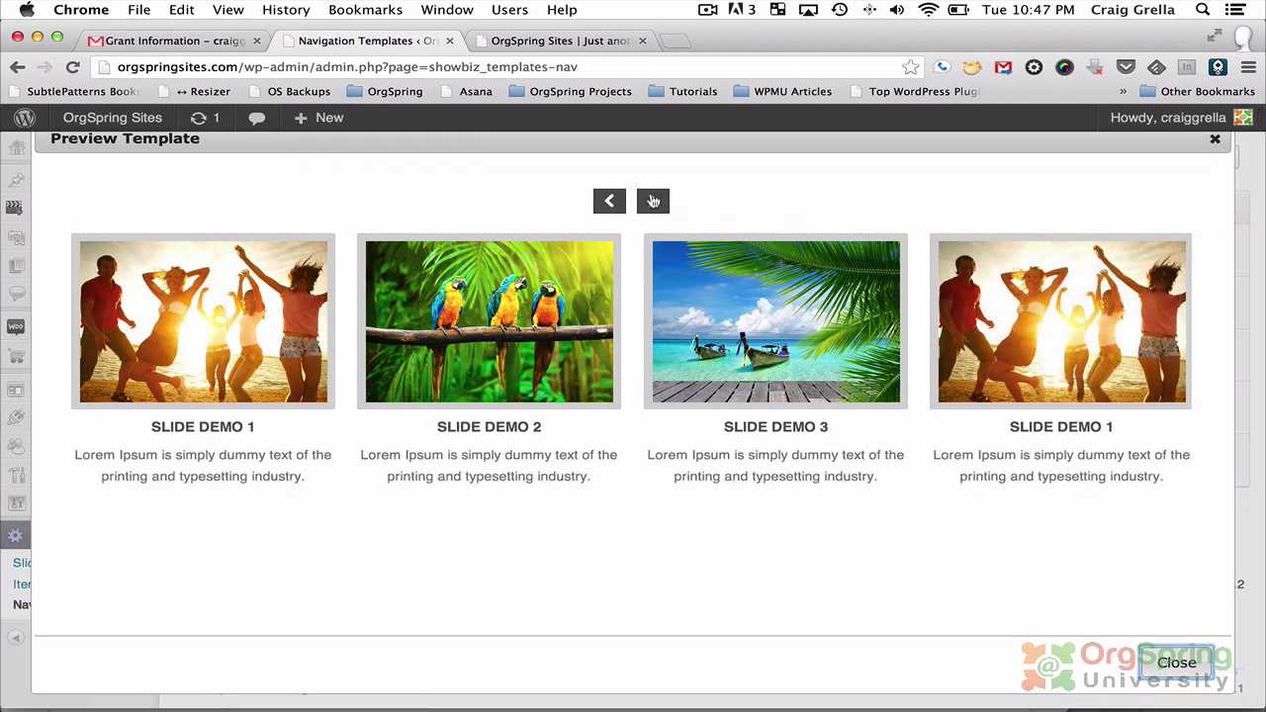
pyautogui.click(1199, 663)
pyautogui.click(1186, 250)
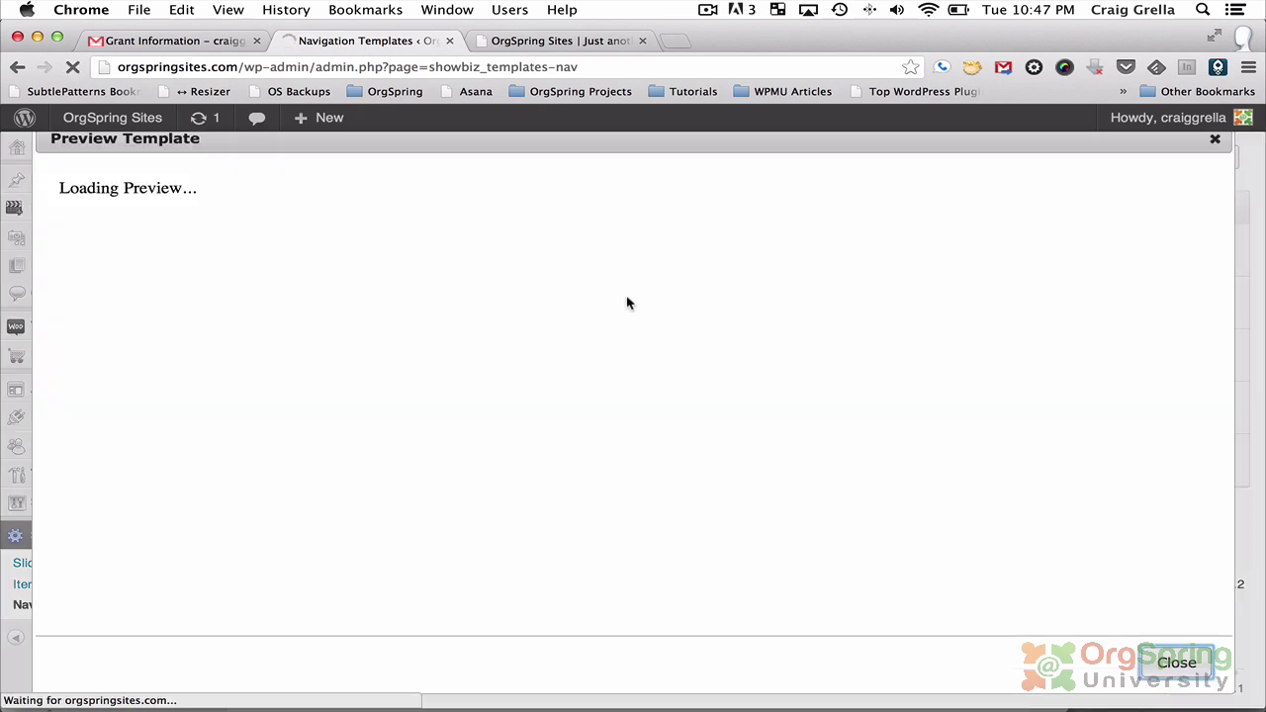
pyautogui.click(1185, 665)
pyautogui.click(1196, 404)
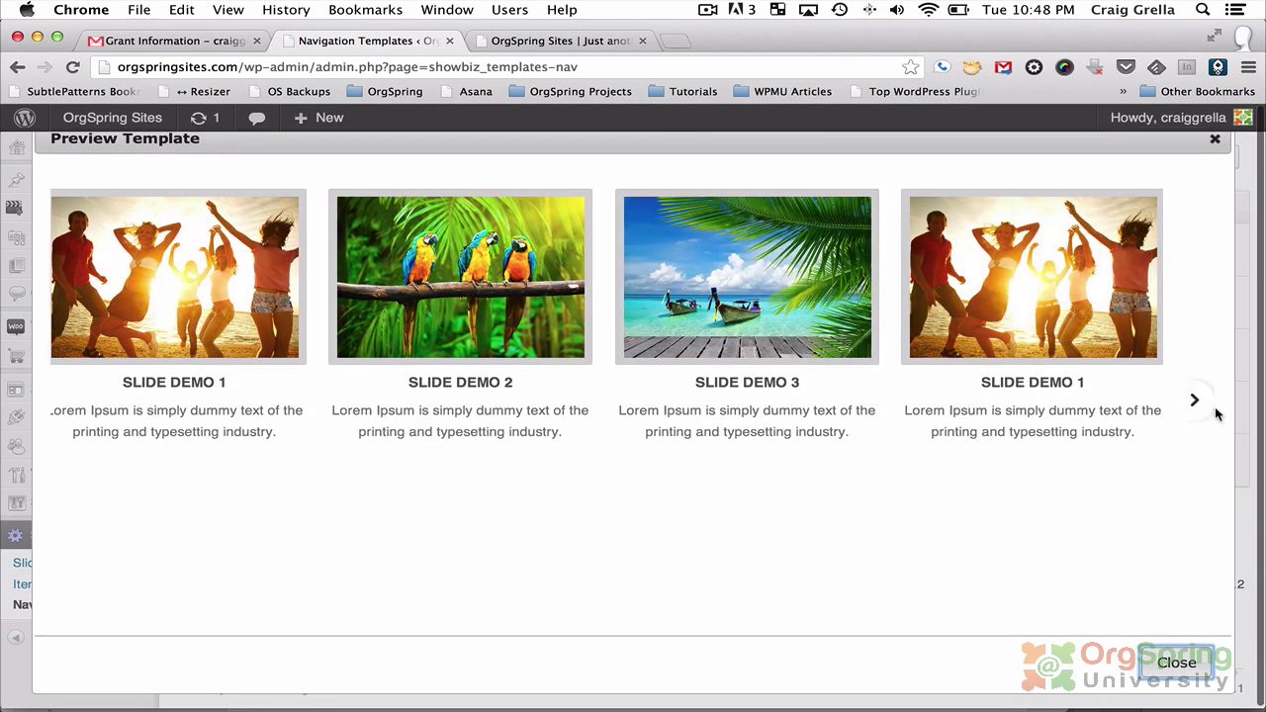
pyautogui.click(1177, 662)
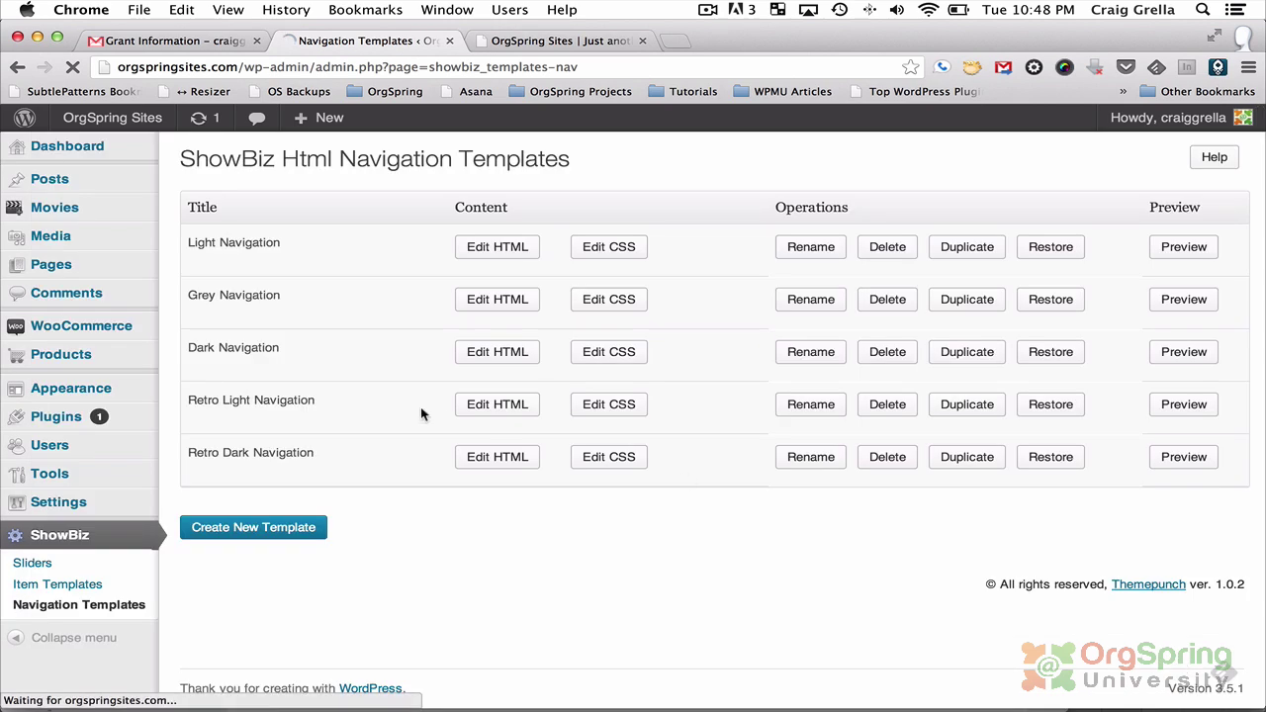
# Start a new ShowBiz slider and enter homeslider as both its title and its alias.
pyautogui.click(52, 569)
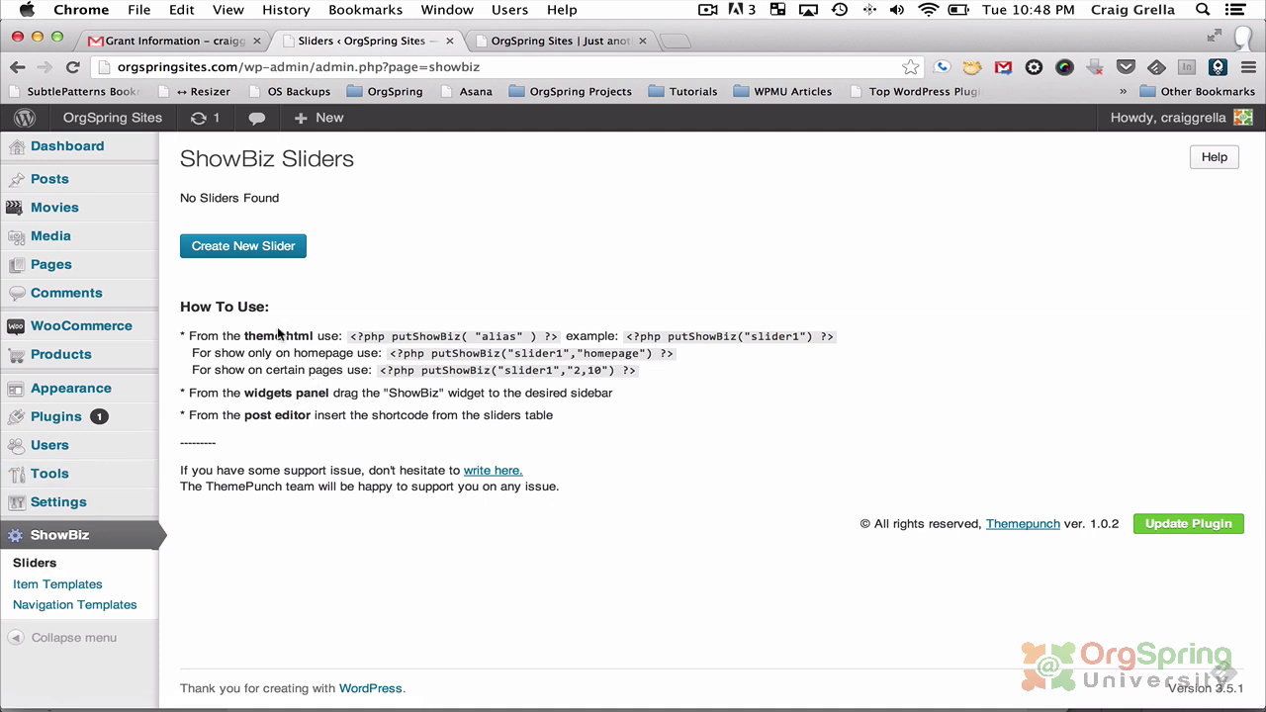
pyautogui.click(275, 253)
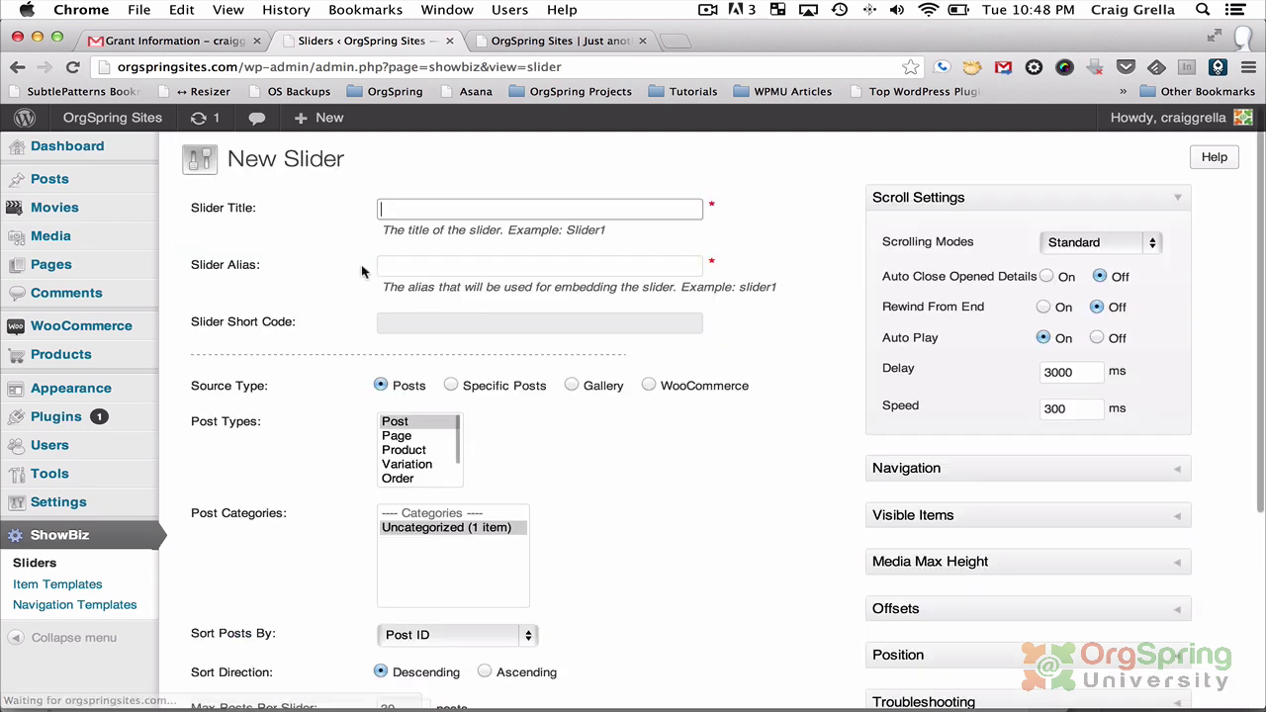
pyautogui.click(457, 216)
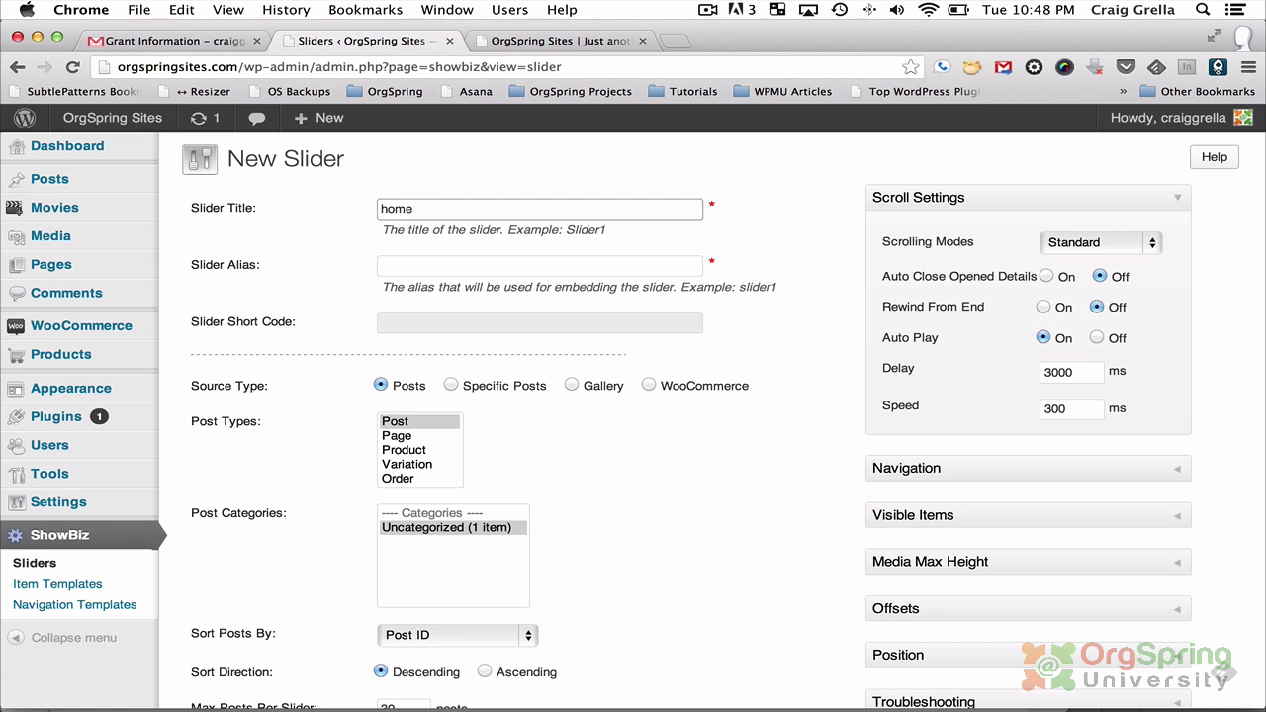
pyautogui.write('er')
pyautogui.press('Tab')
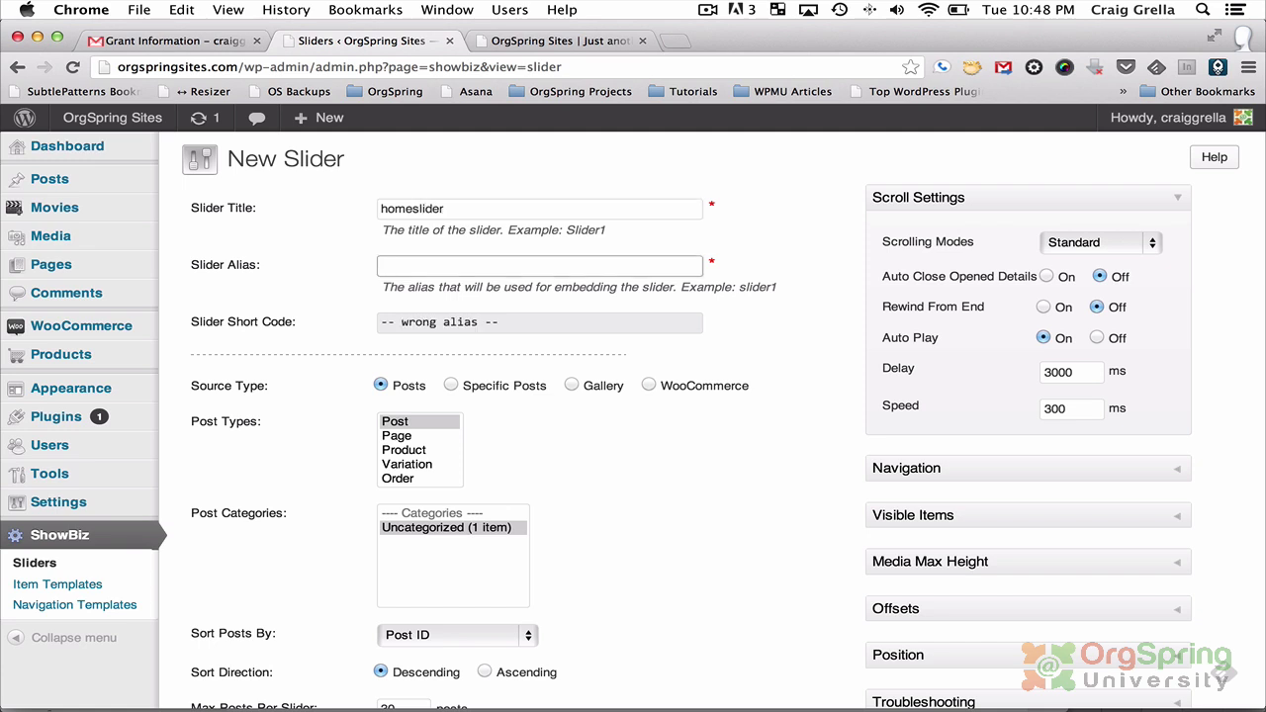
pyautogui.write('homeslider')
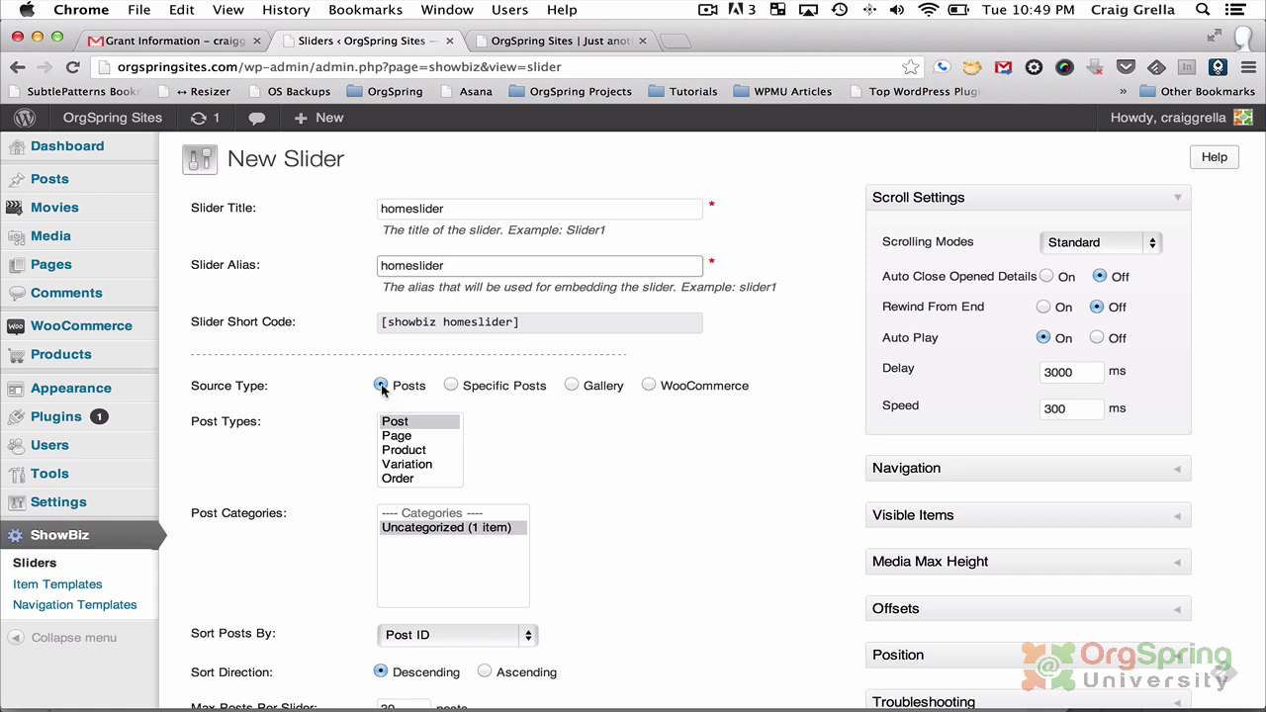
# Select Product, Post and Page in turn as the slider's post type to compare the categories each one offers.
pyautogui.click(406, 450)
pyautogui.scroll(-2, 406, 453)
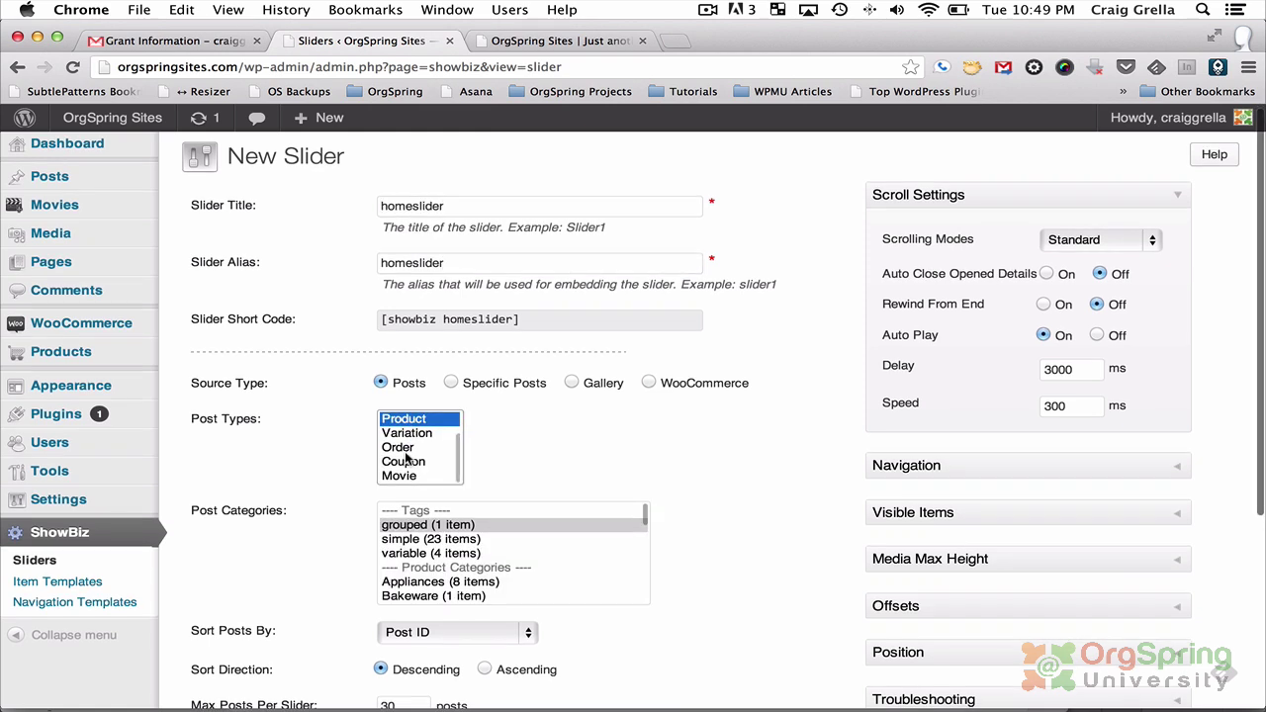
pyautogui.scroll(1, 406, 453)
pyautogui.scroll(1, 407, 451)
pyautogui.click(400, 420)
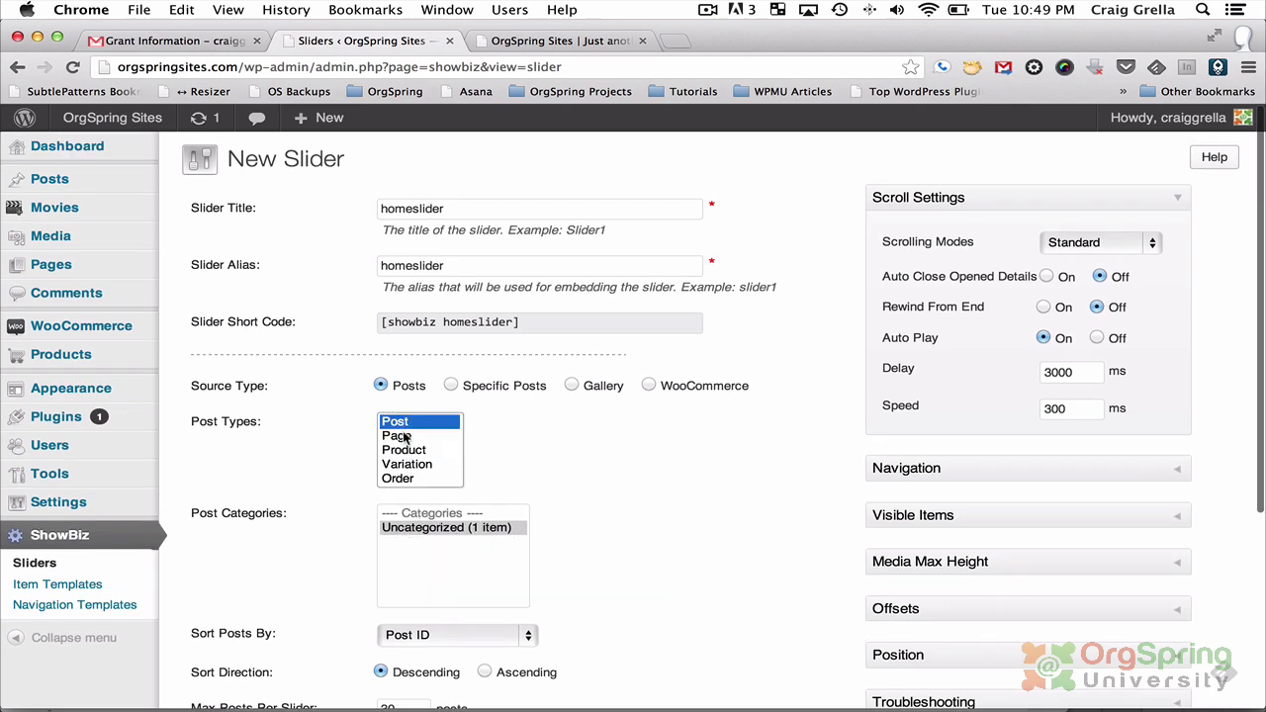
pyautogui.click(417, 436)
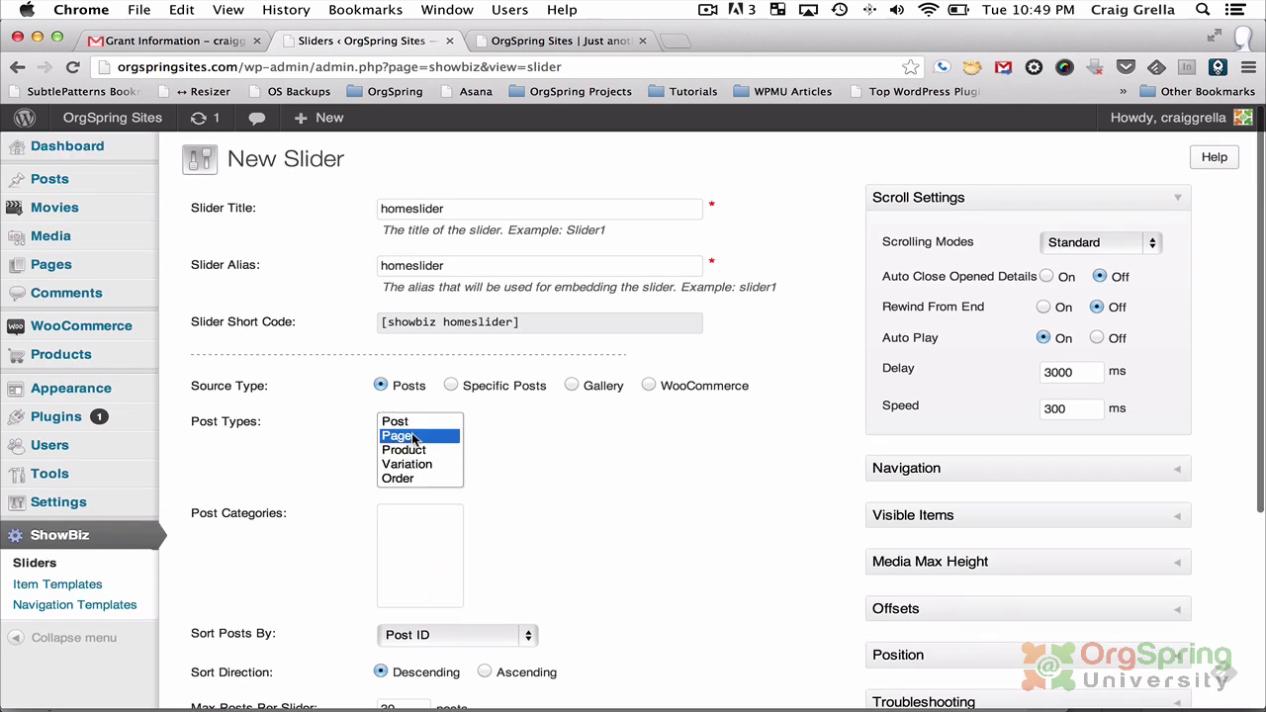
# Select Product, Variation, Order and Coupon in turn as the slider's post type to compare the categories each one offers.
pyautogui.click(421, 453)
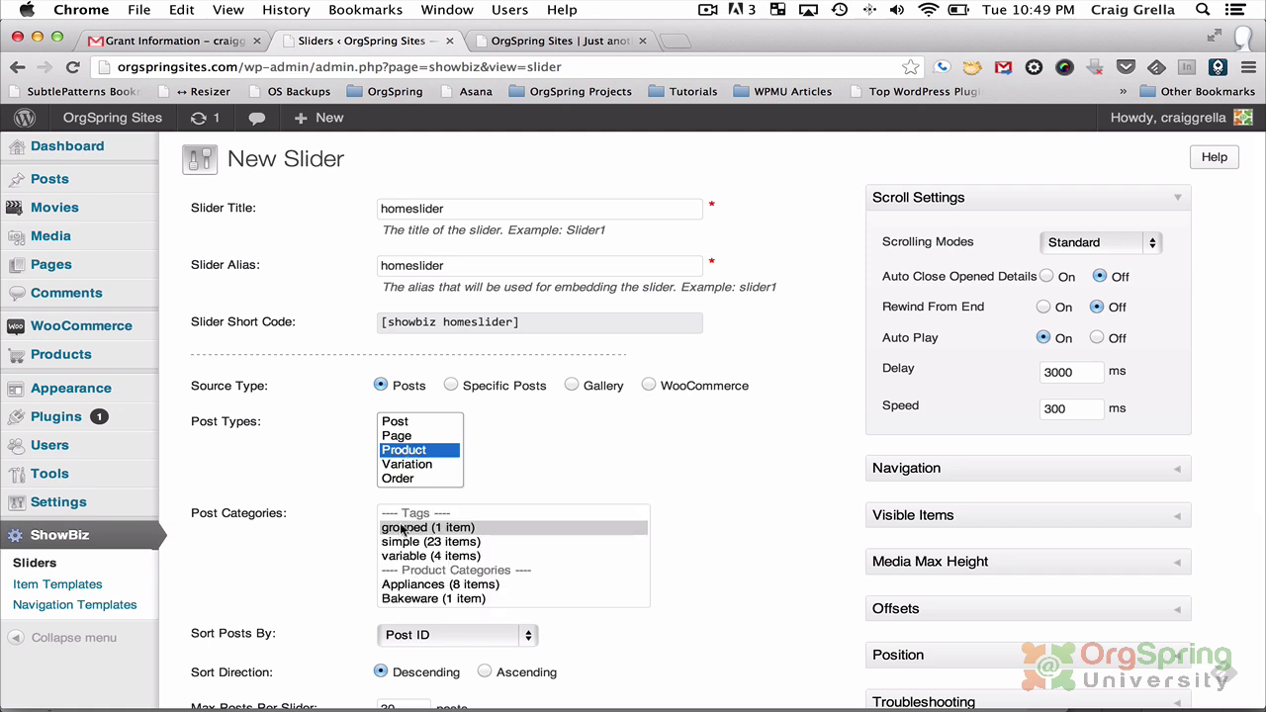
pyautogui.scroll(-2, 405, 556)
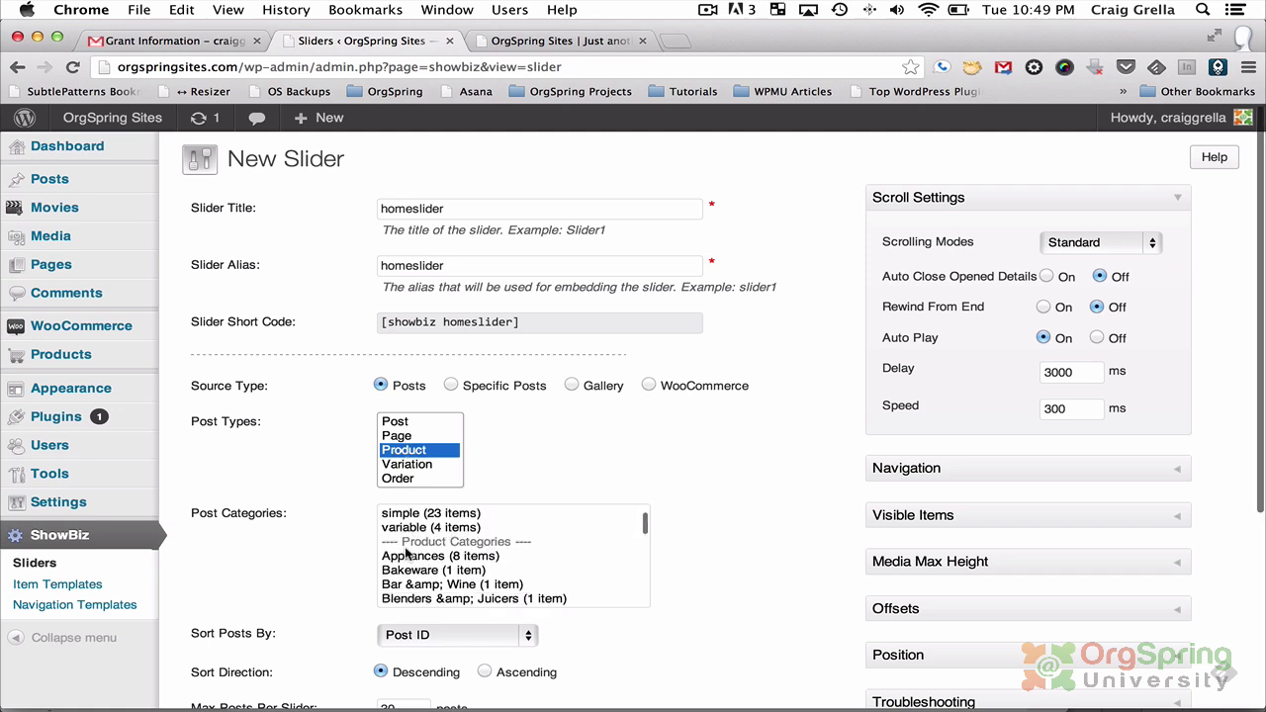
pyautogui.click(407, 464)
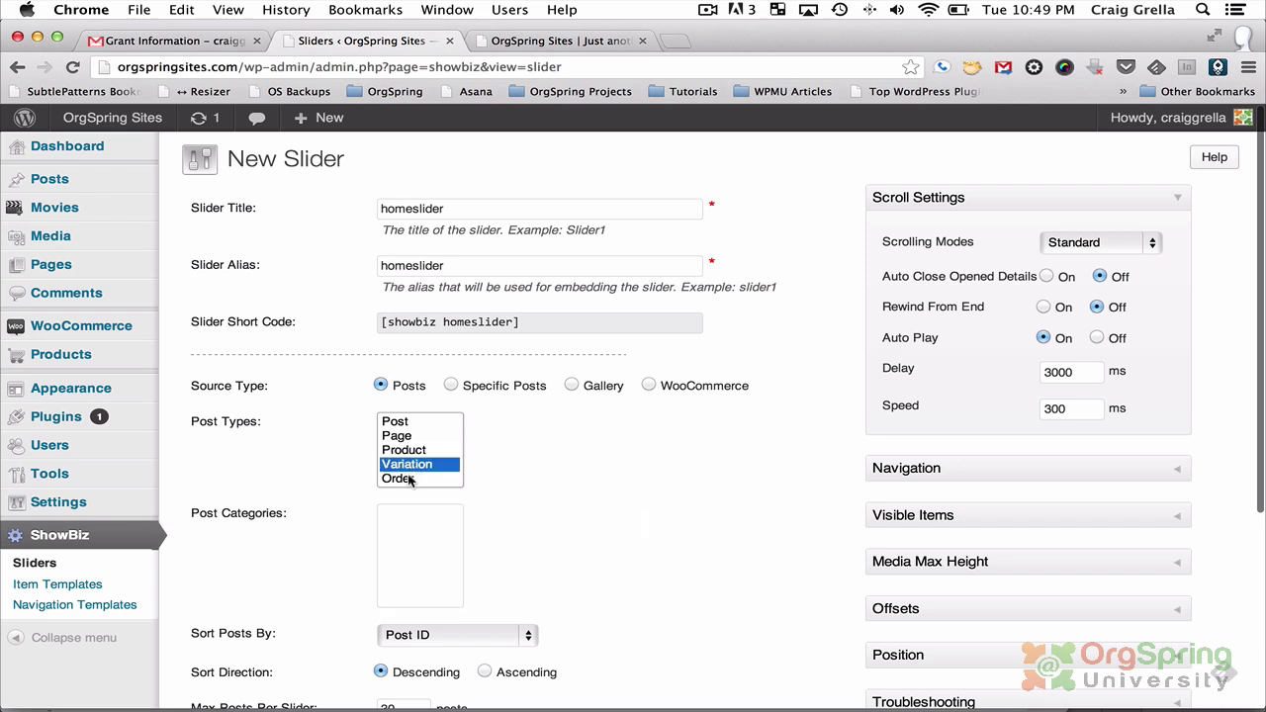
pyautogui.scroll(-3, 409, 480)
pyautogui.click(408, 442)
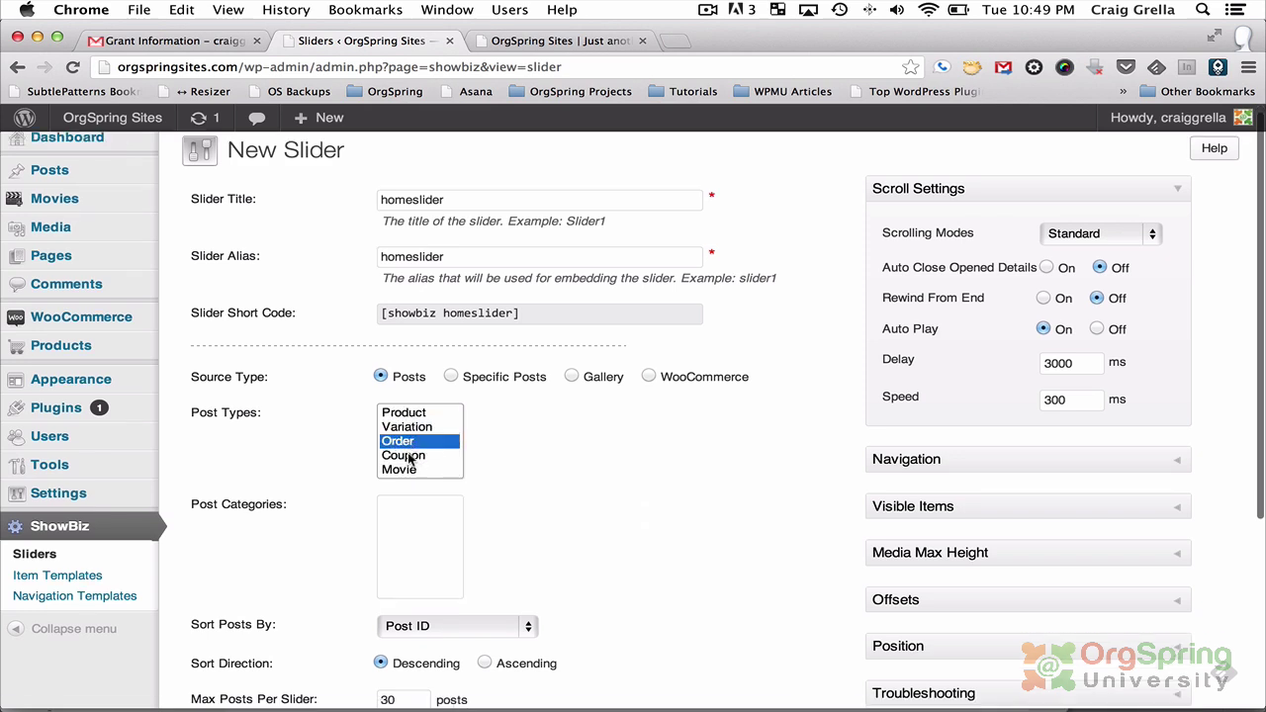
pyautogui.click(409, 456)
# Set the slider's post type to Movie and select the Action, Comedy and Drama genres as its post categories.
pyautogui.click(420, 469)
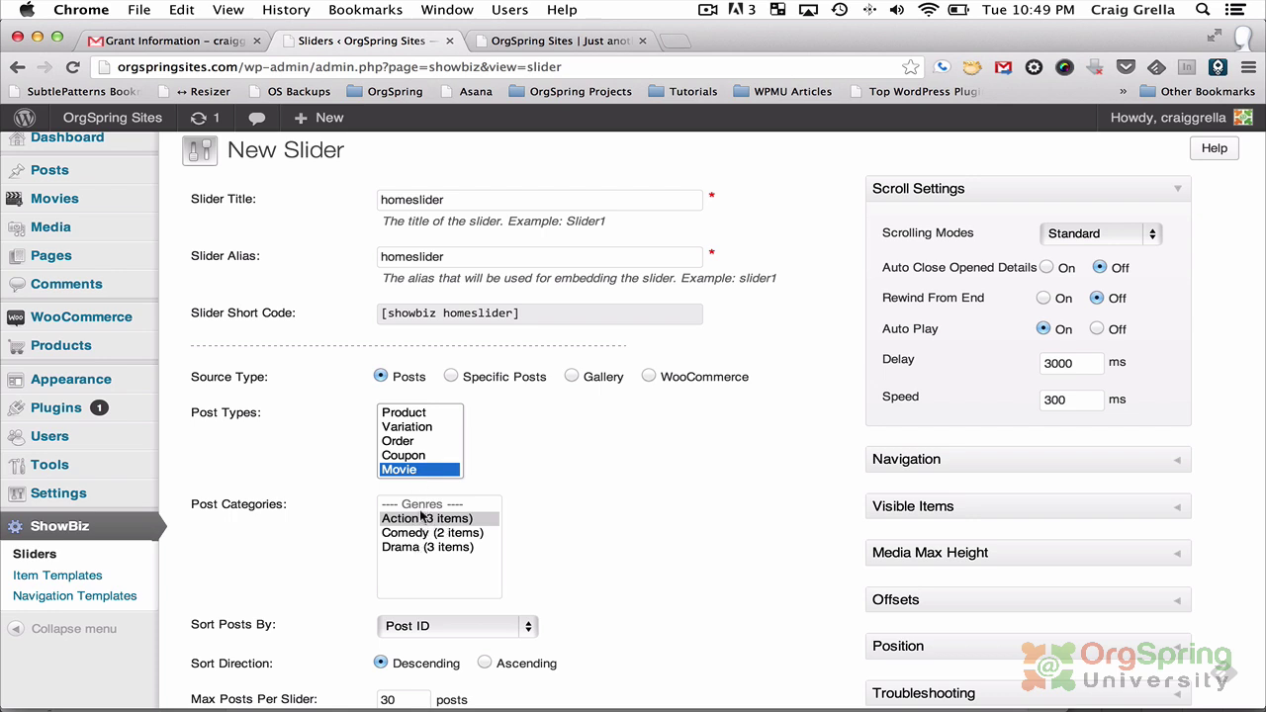
pyautogui.keyDown('shift'); pyautogui.click(406, 550); pyautogui.keyUp('shift')
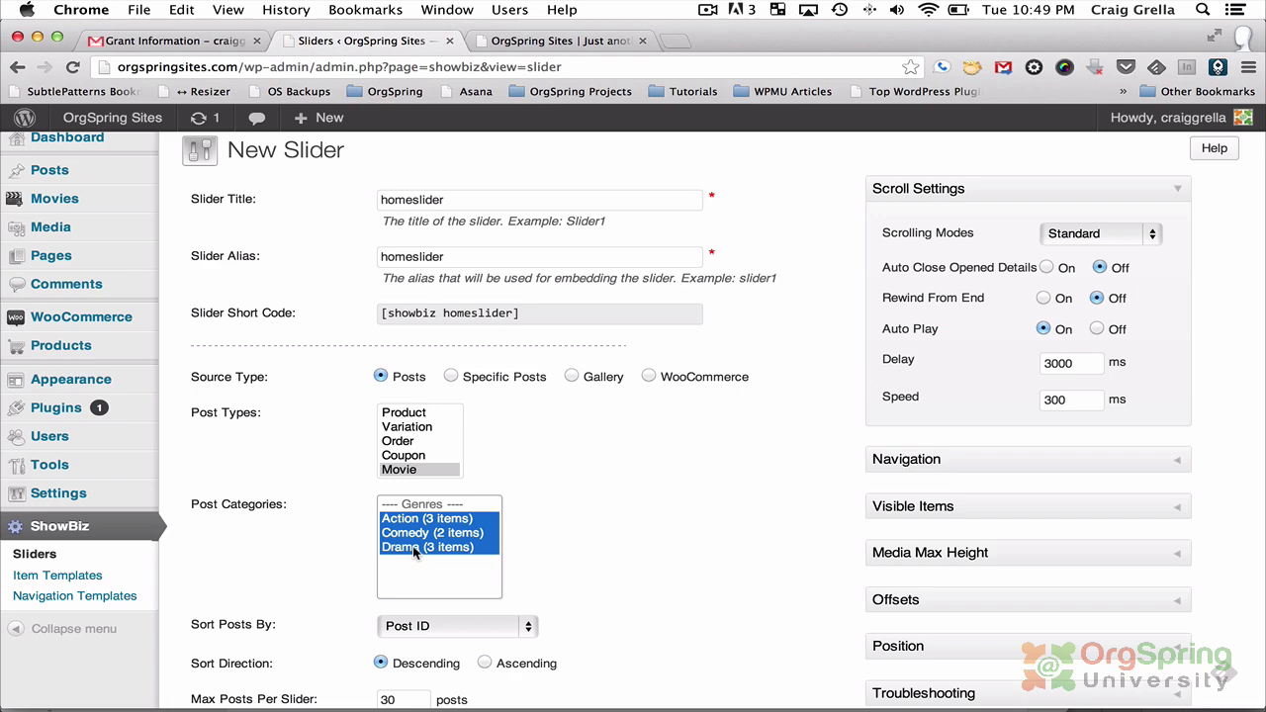
# Review the slider's sorting, excerpt limit and item template options, keeping Post ID sorting and the Grey Skin template.
pyautogui.scroll(-3, 412, 545)
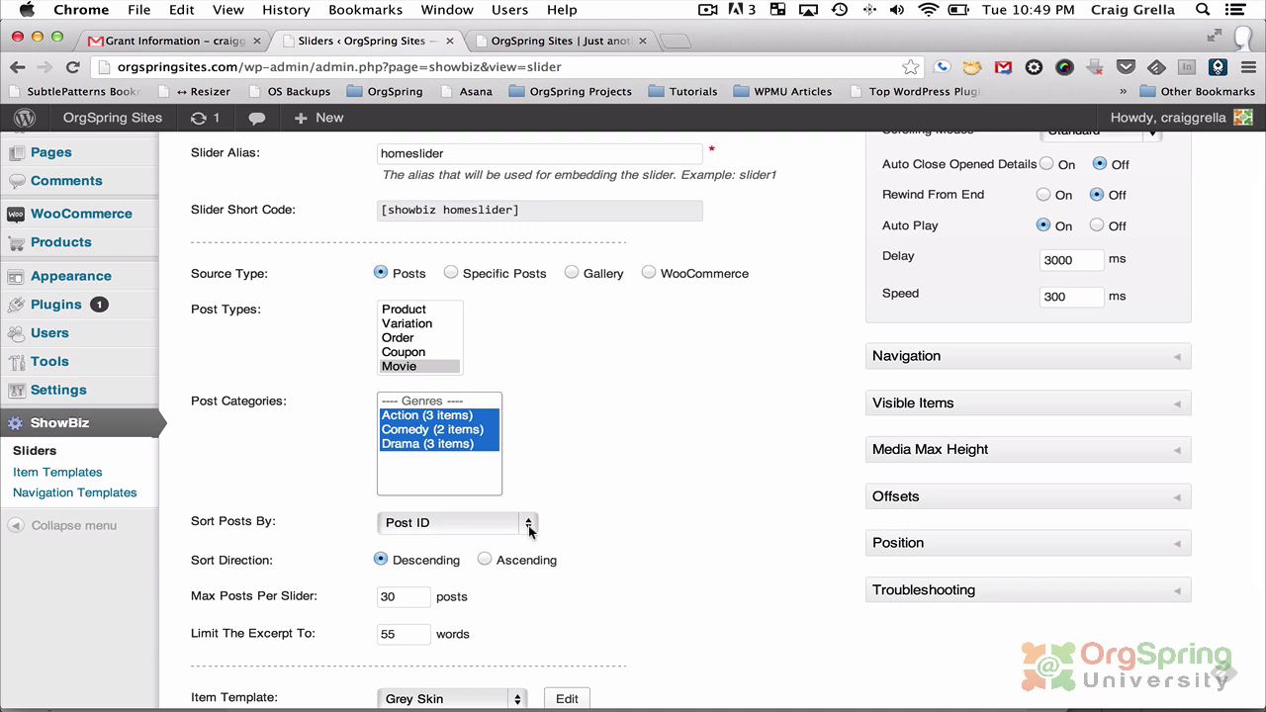
pyautogui.click(528, 531)
pyautogui.click(534, 467)
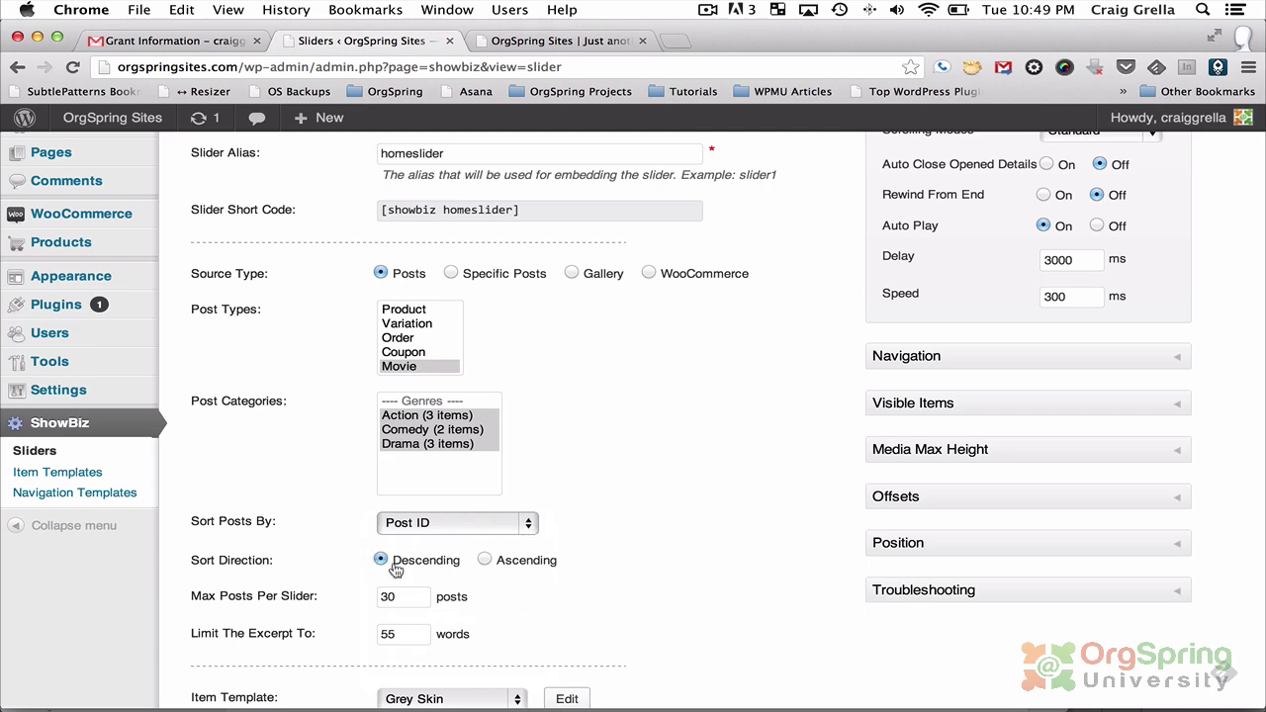
pyautogui.scroll(-2, 392, 565)
pyautogui.scroll(-1, 393, 566)
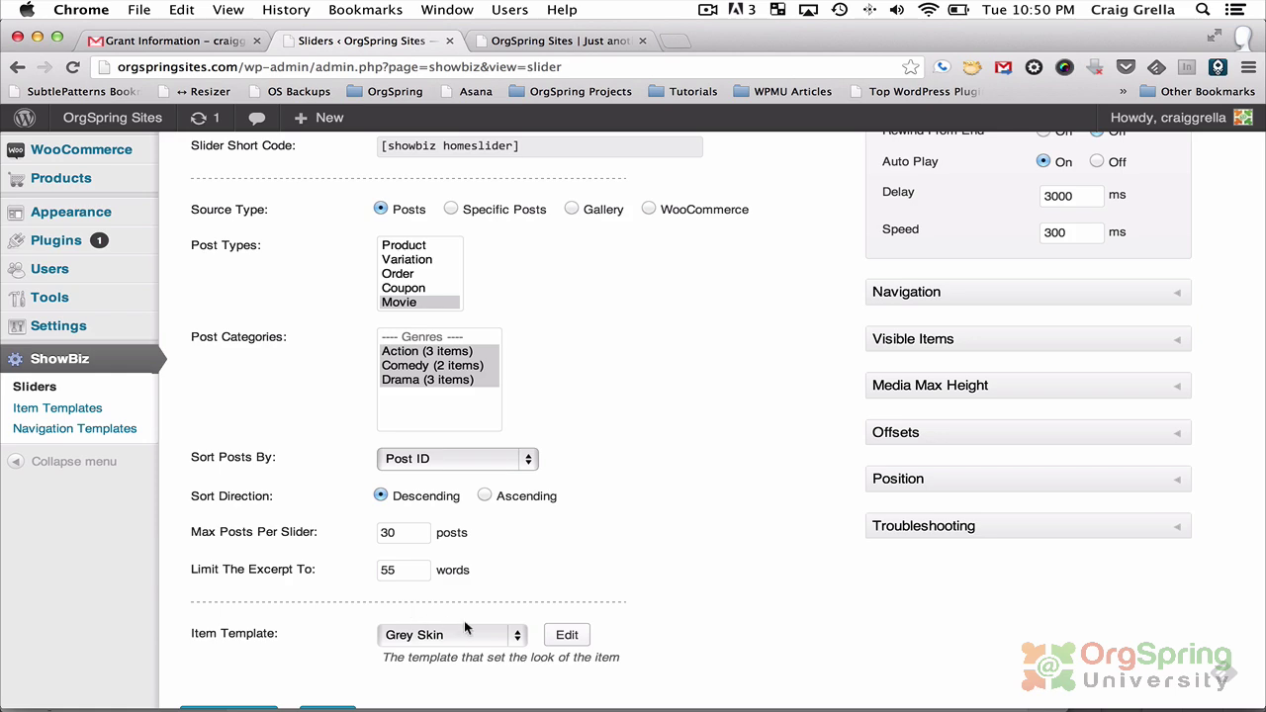
pyautogui.scroll(-3, 463, 620)
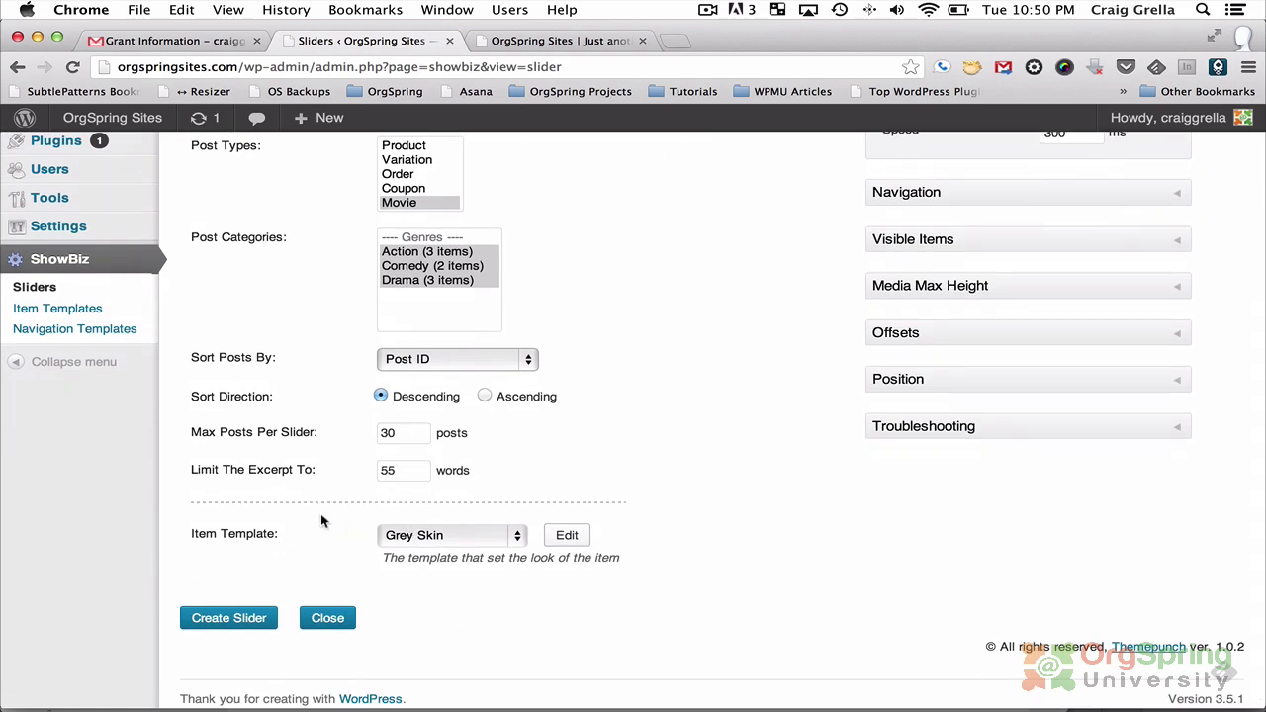
pyautogui.click(403, 471)
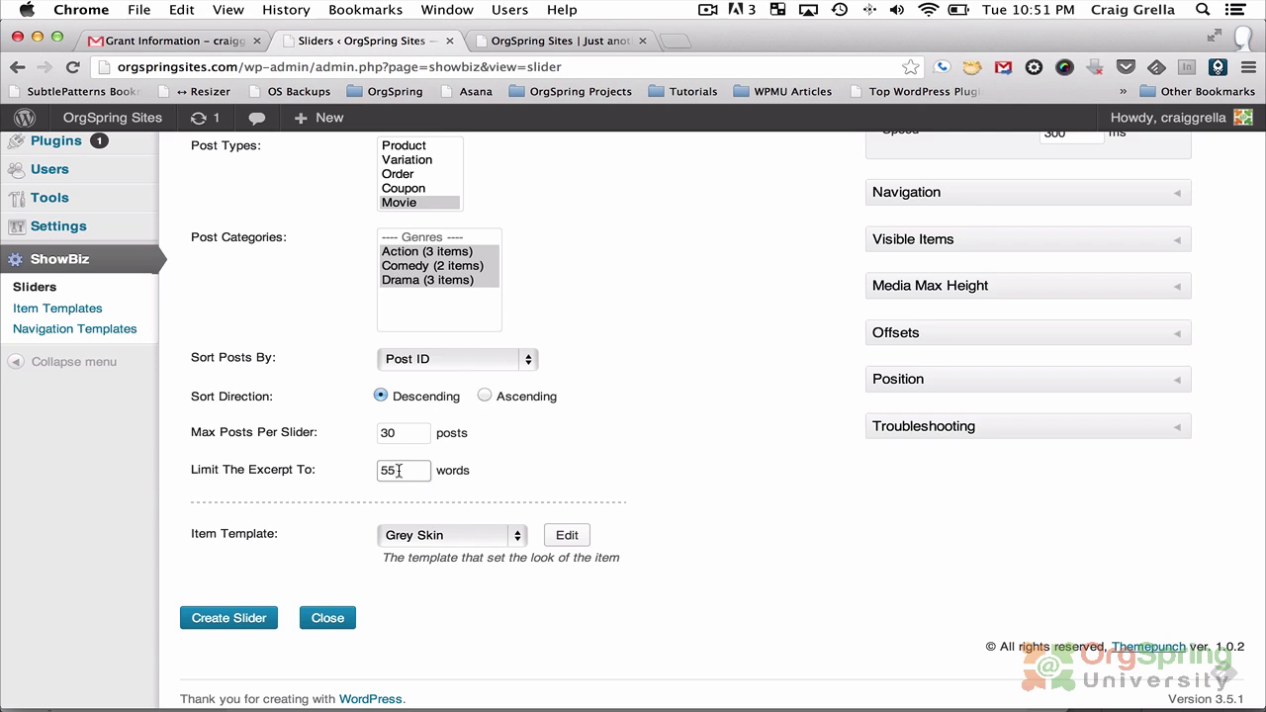
pyautogui.click(440, 535)
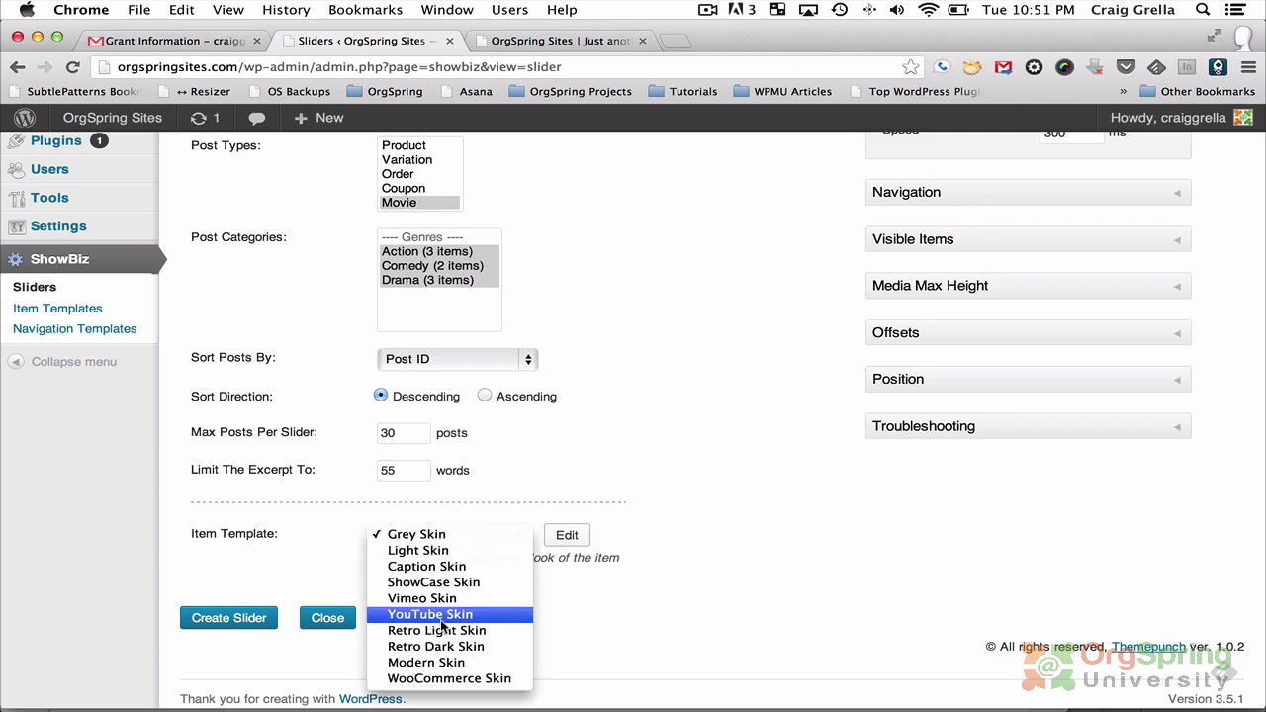
pyautogui.click(440, 535)
# Set the slider's scrolling mode to Drag And Scroll.
pyautogui.scroll(5, 719, 379)
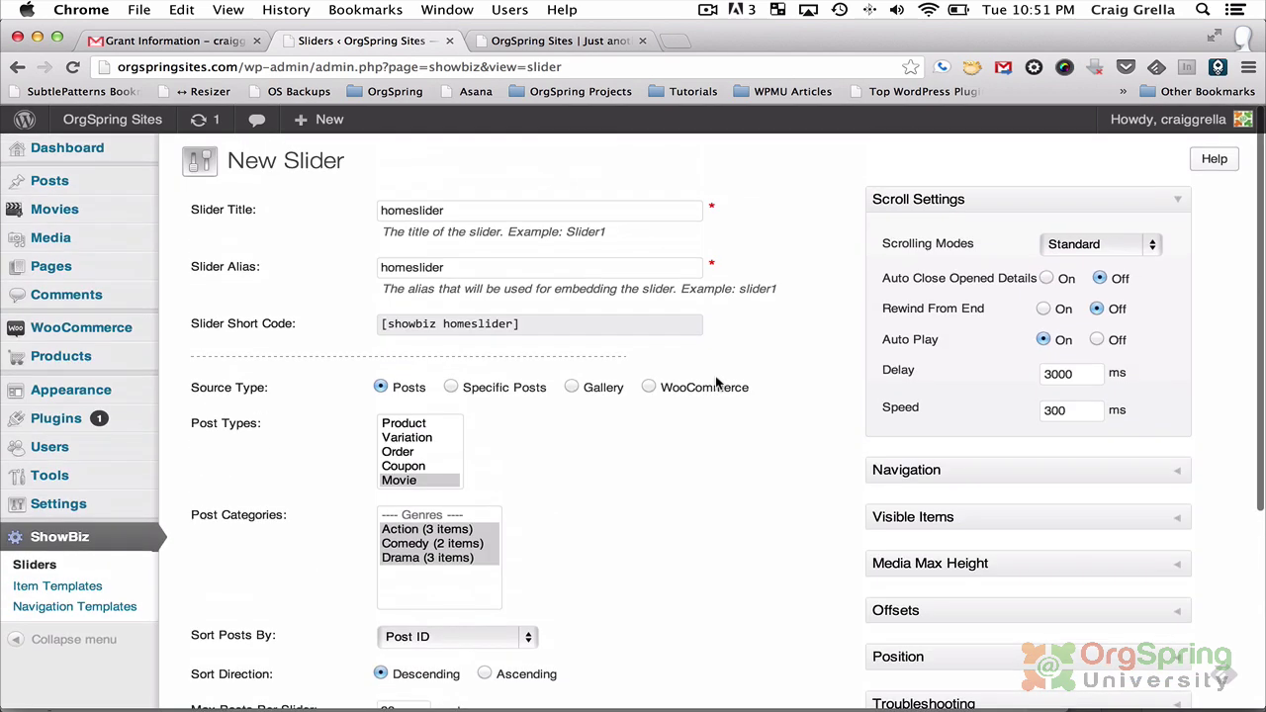
pyautogui.click(1094, 244)
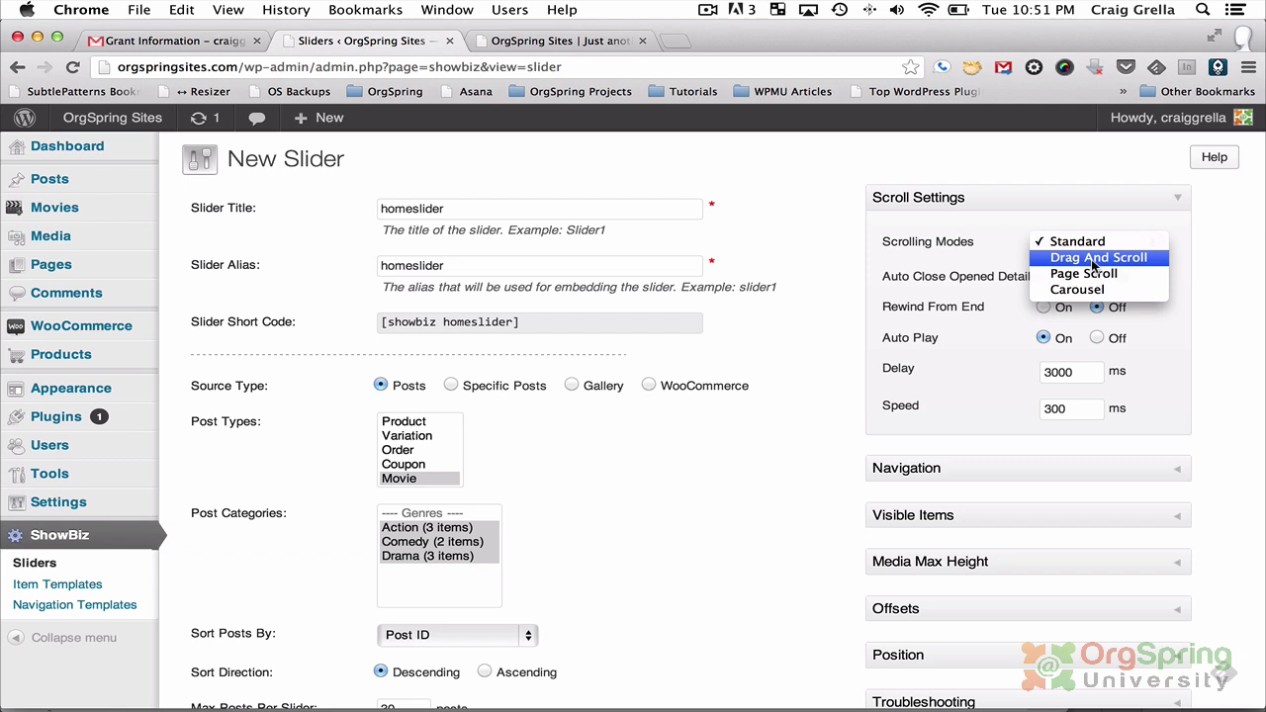
pyautogui.click(1094, 259)
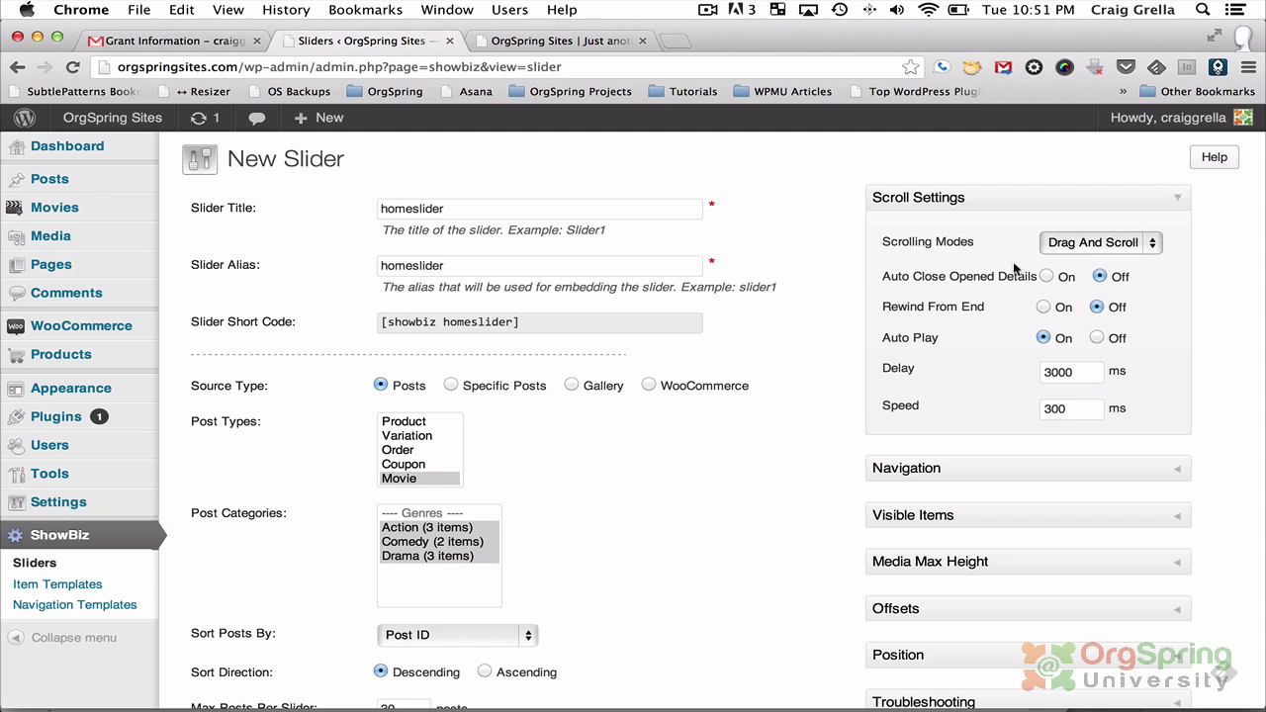
# Read the explanations of the Auto Close Opened Details, Rewind From End, Auto Play and Delay scroll settings.
pyautogui.moveTo(902, 277)
pyautogui.moveTo(933, 308)
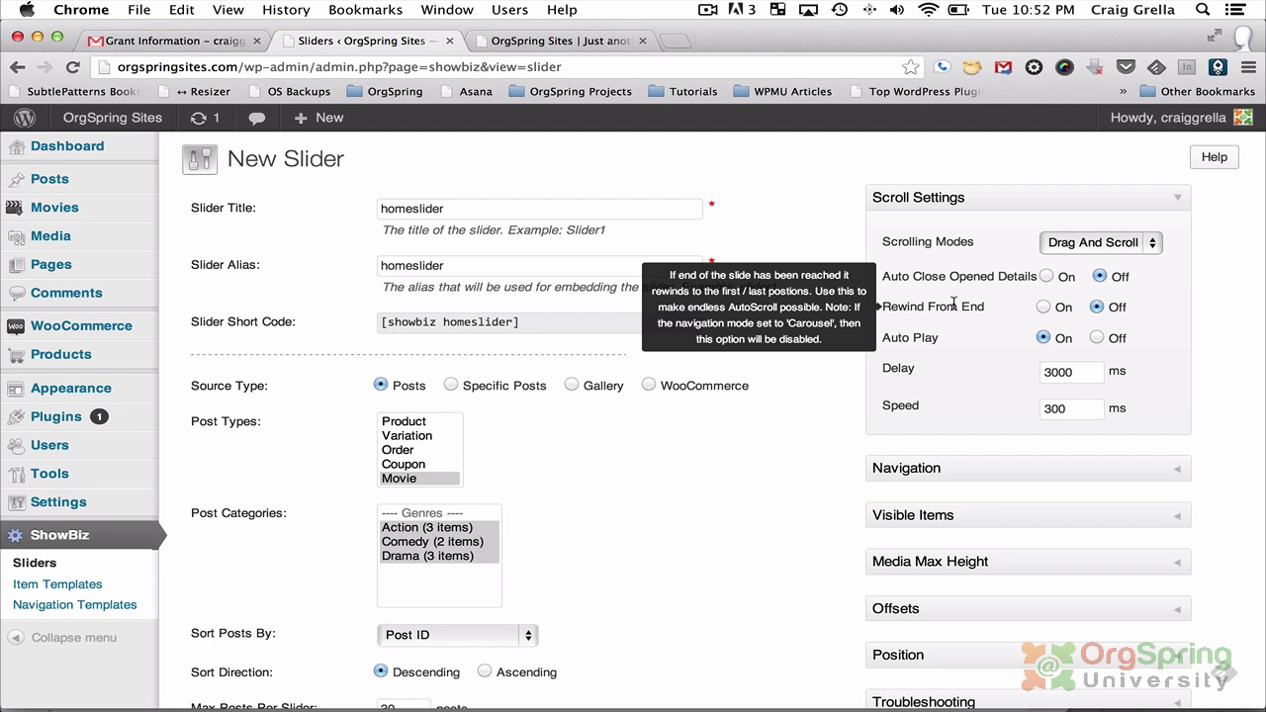
pyautogui.moveTo(938, 333)
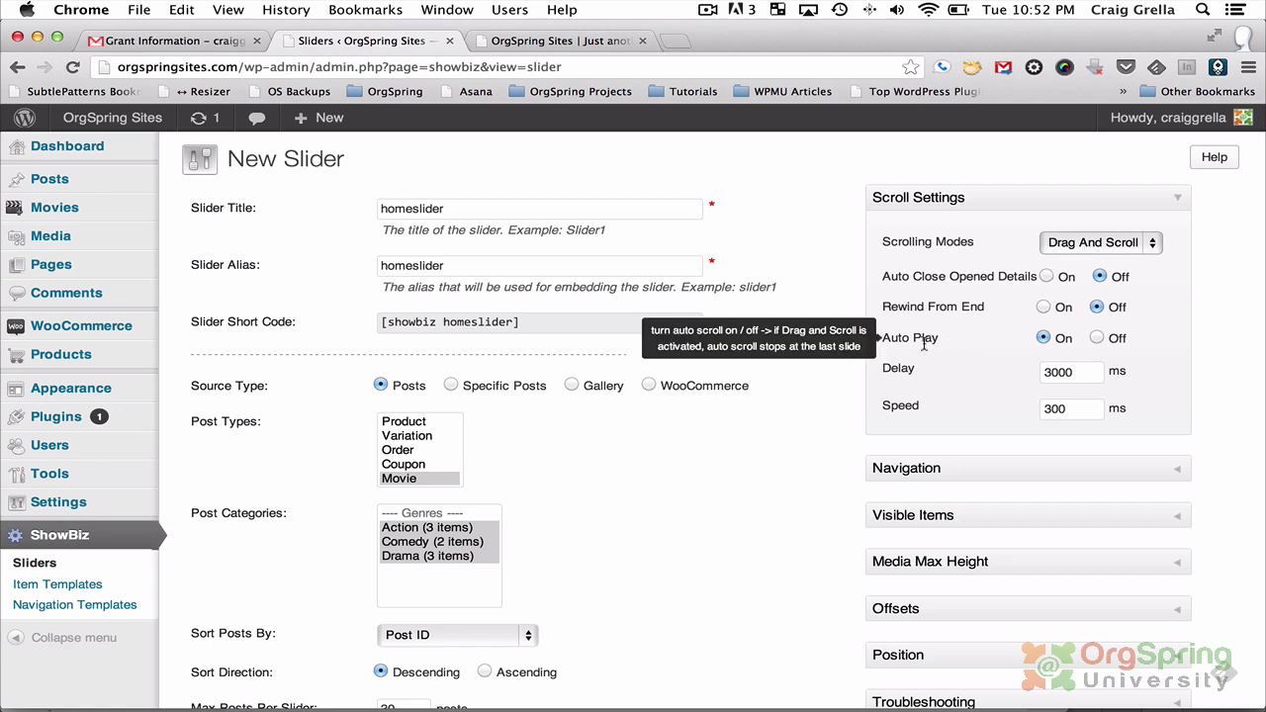
pyautogui.moveTo(902, 368)
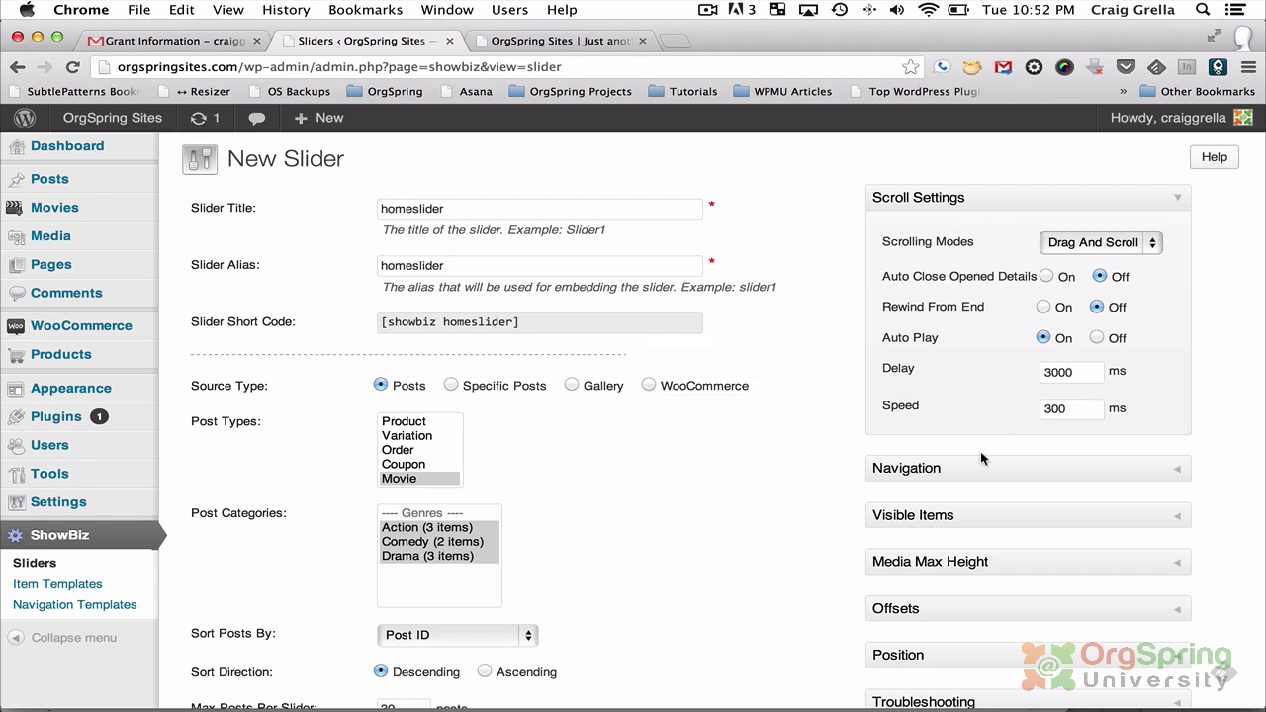
# Open the slider's Navigation settings and view the available navigation types, keeping From Navigation Template.
pyautogui.scroll(-2, 980, 458)
pyautogui.click(1172, 382)
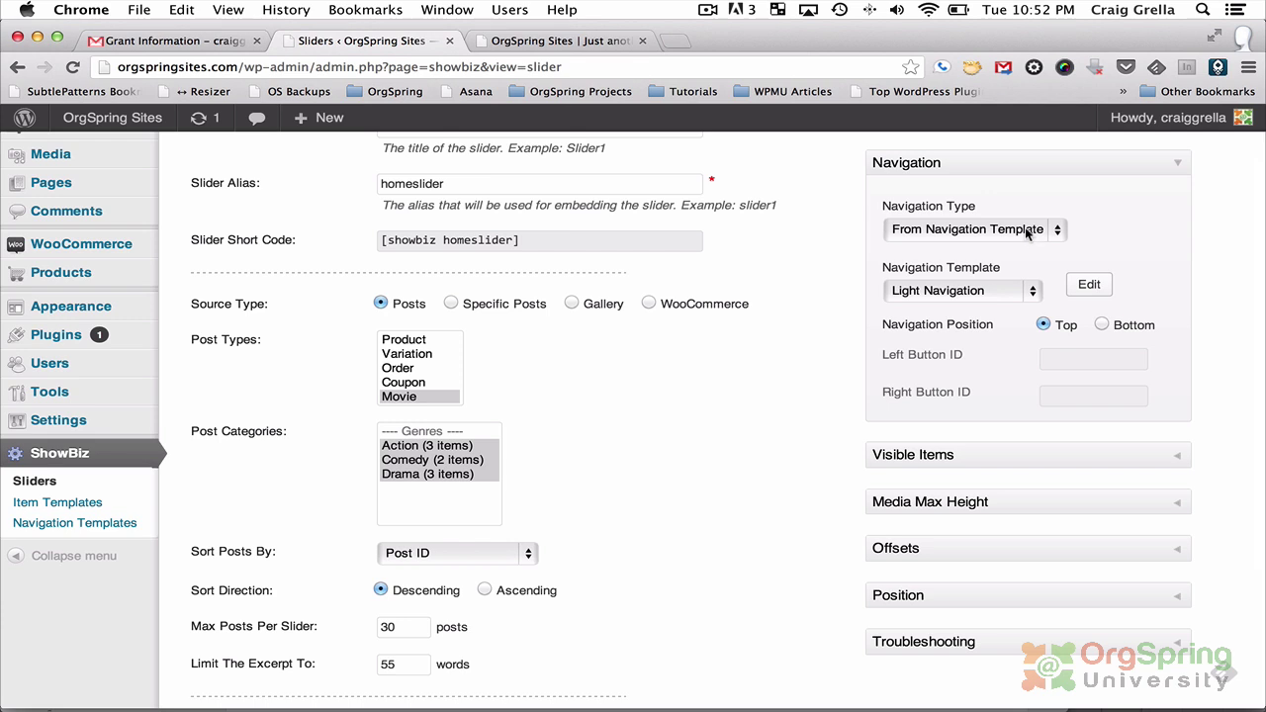
pyautogui.moveTo(961, 210)
pyautogui.click(965, 231)
pyautogui.click(1061, 193)
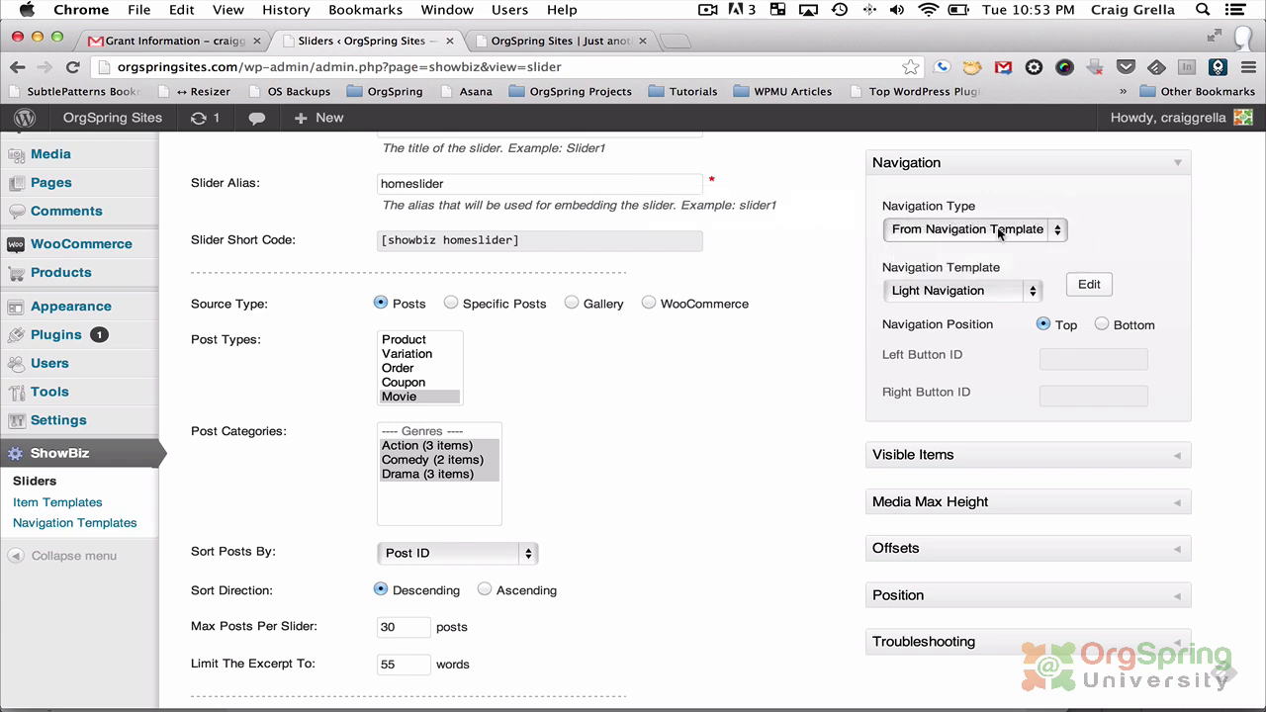
# Try the Custom Buttons navigation type to inspect its button ID fields, and return to From Navigation Template.
pyautogui.click(999, 232)
pyautogui.click(975, 244)
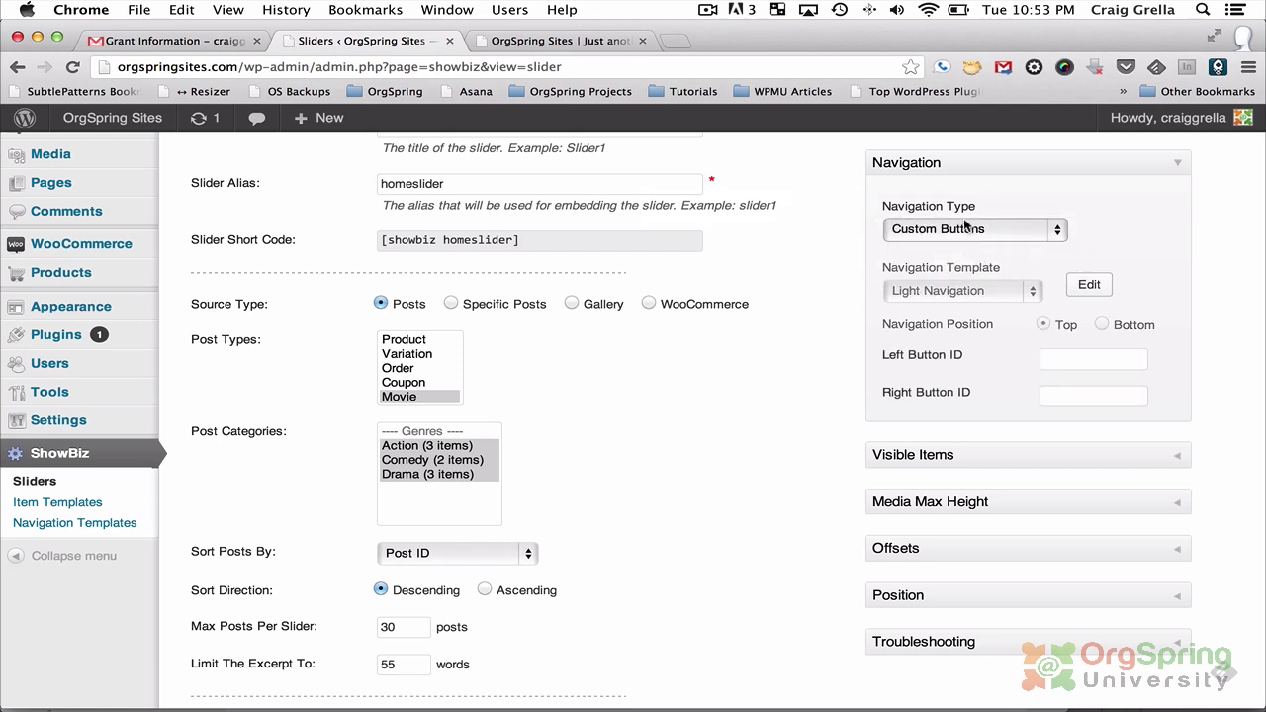
pyautogui.click(970, 231)
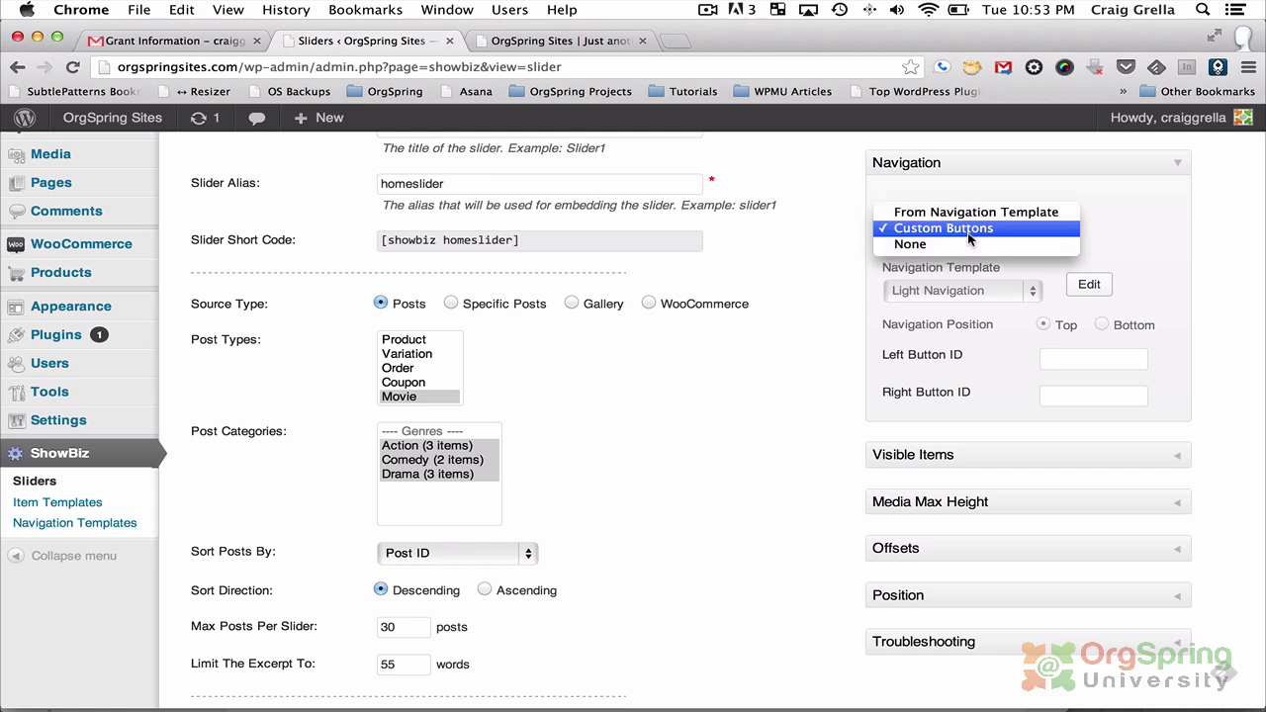
pyautogui.click(974, 228)
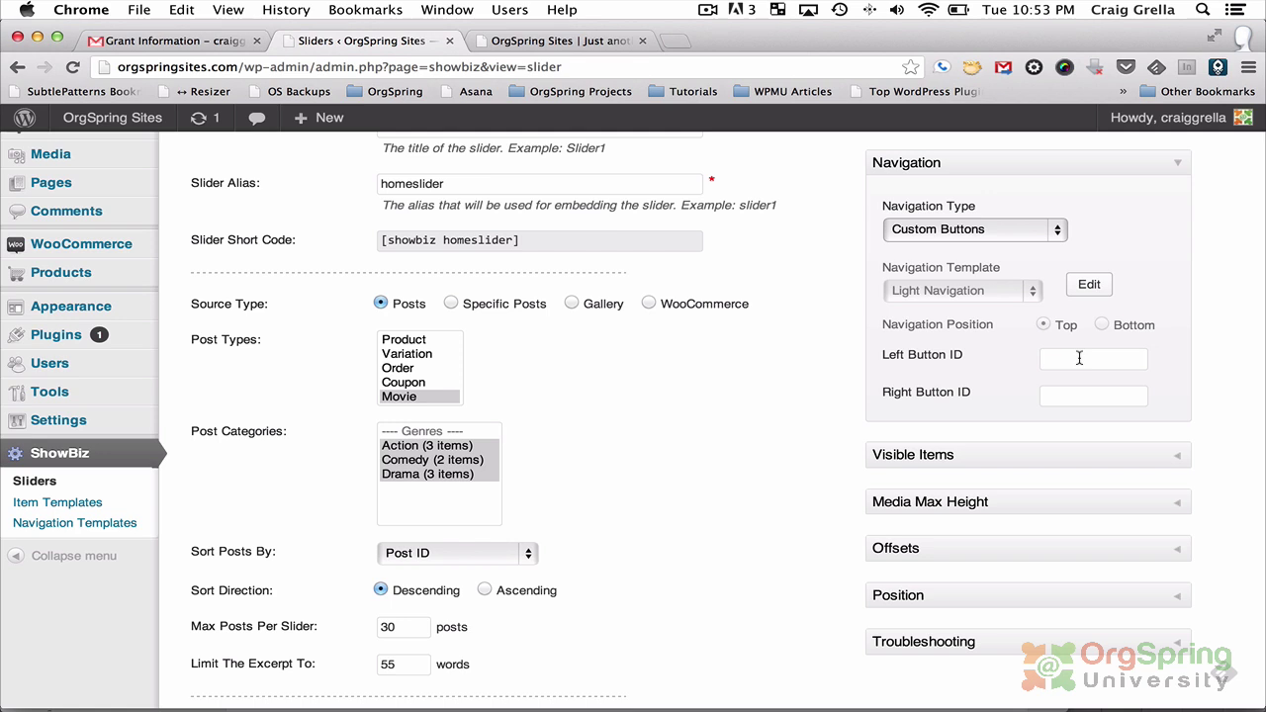
pyautogui.click(999, 229)
pyautogui.click(1024, 211)
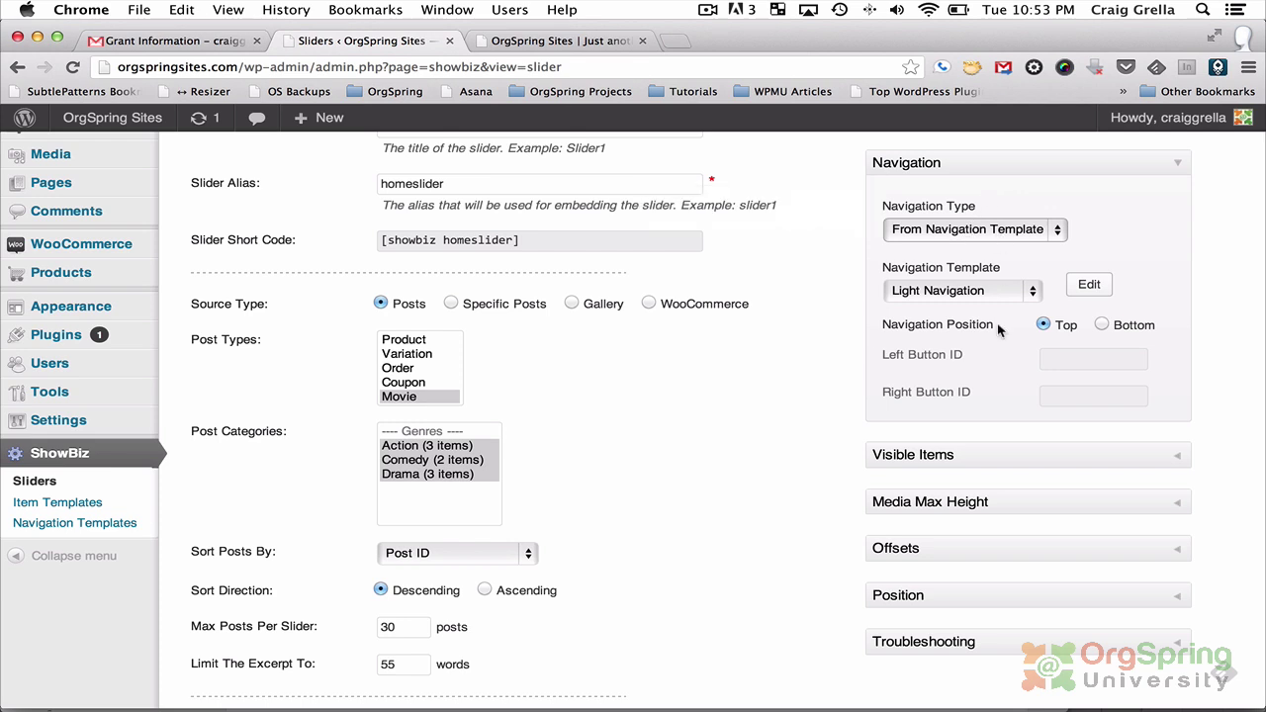
# Set the slider's navigation template to Grey Navigation.
pyautogui.click(987, 291)
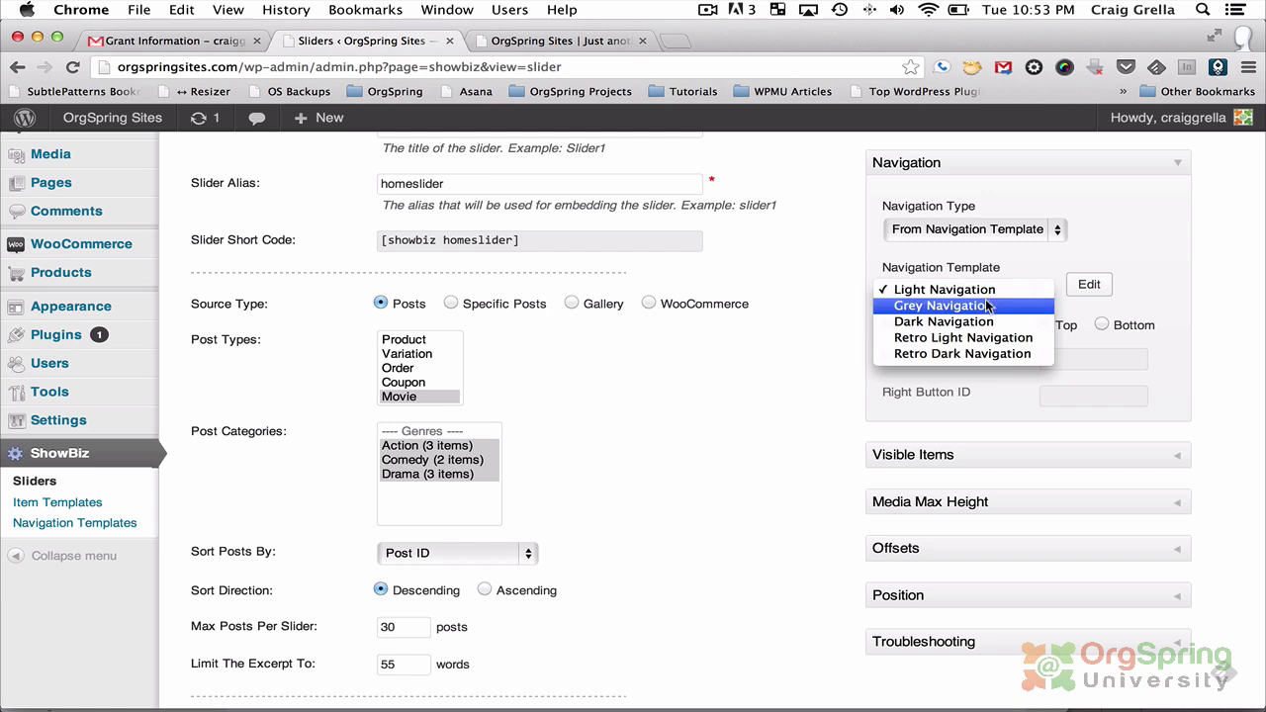
pyautogui.click(987, 306)
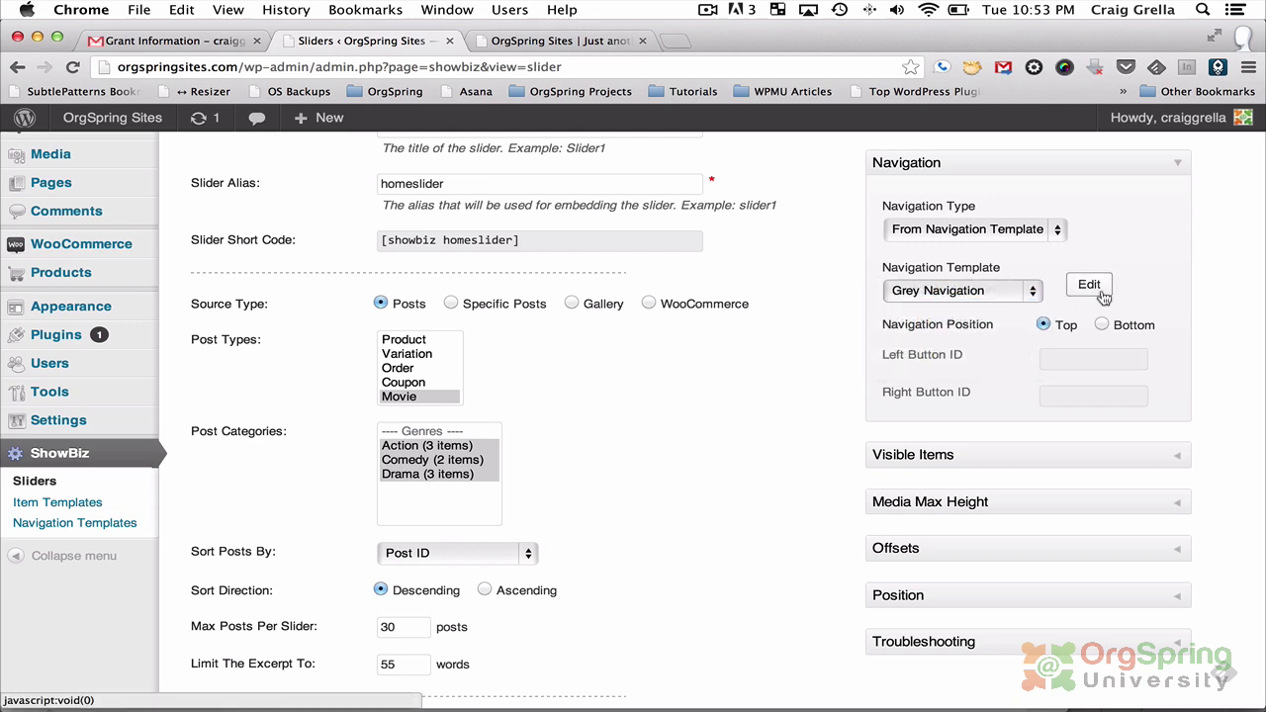
# Open the Visible Items settings and review the number of items shown at each responsive width.
pyautogui.scroll(-3, 925, 411)
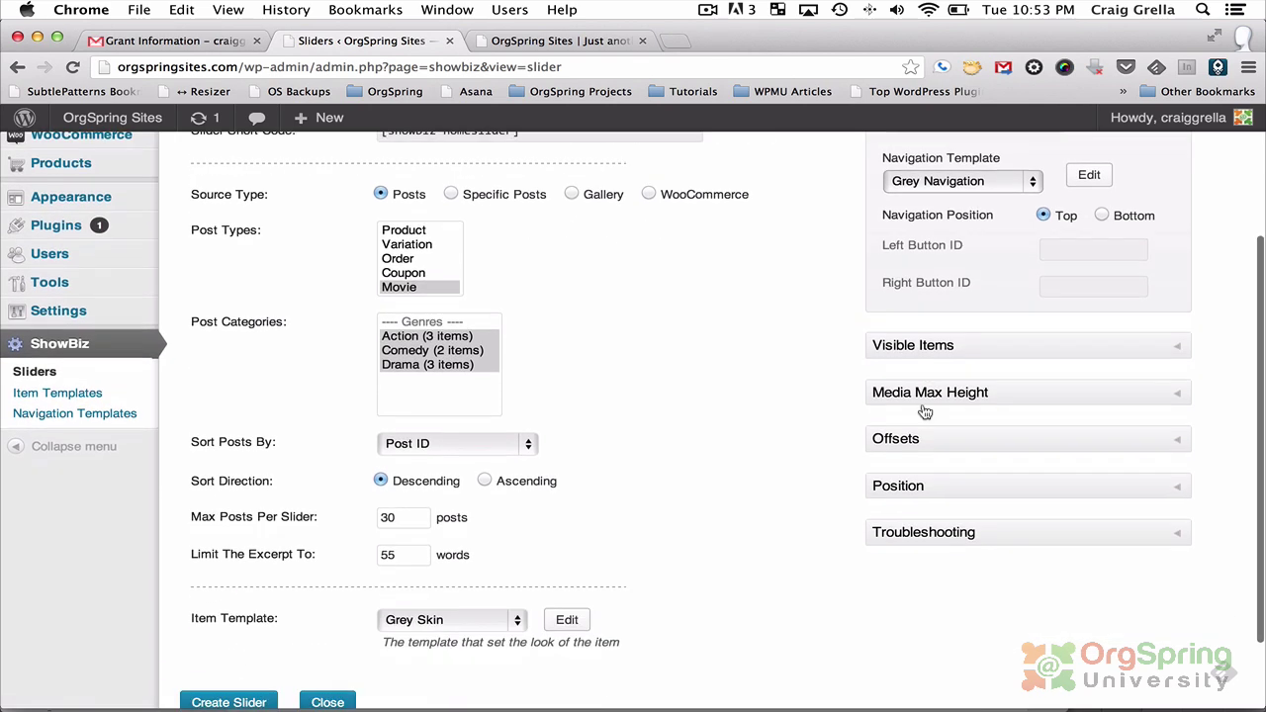
pyautogui.click(1176, 347)
pyautogui.scroll(3, 1127, 280)
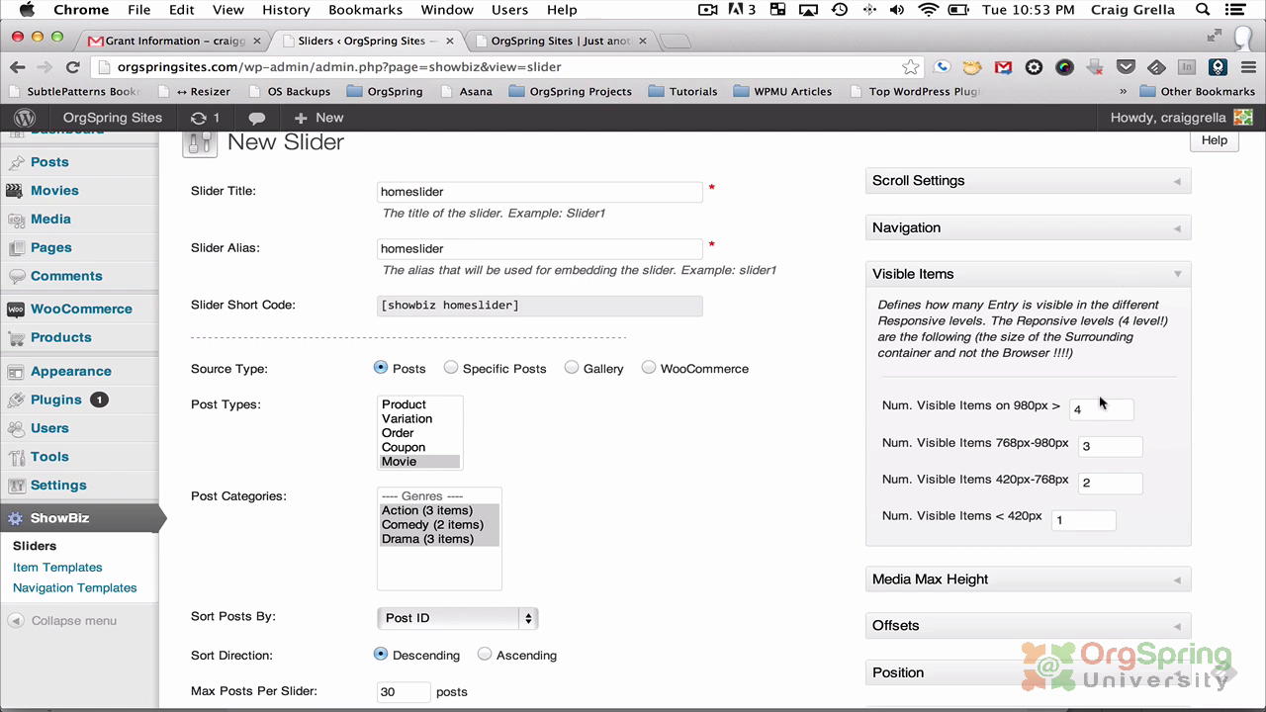
pyautogui.moveTo(965, 408)
pyautogui.moveTo(1045, 445)
pyautogui.scroll(-1, 1088, 440)
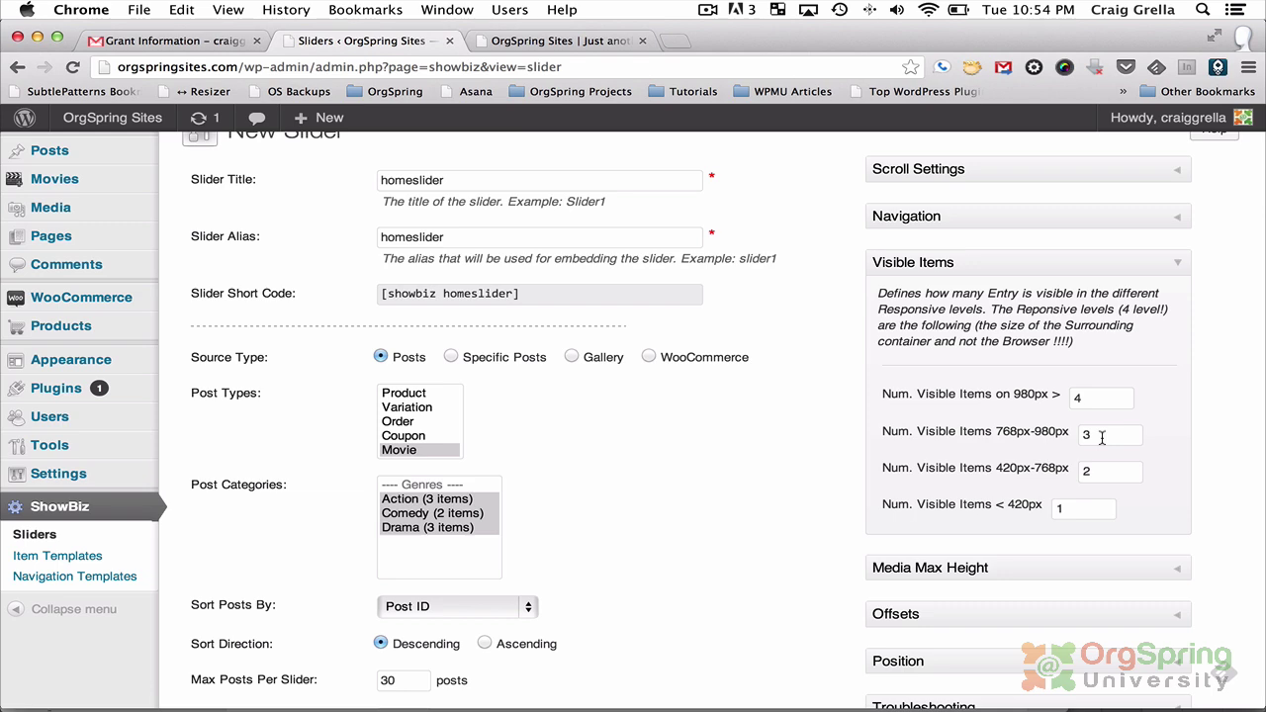
# Open the Media Max Height and Offsets settings in turn and read the explanation of Height Offset Bottom.
pyautogui.scroll(-2, 1102, 437)
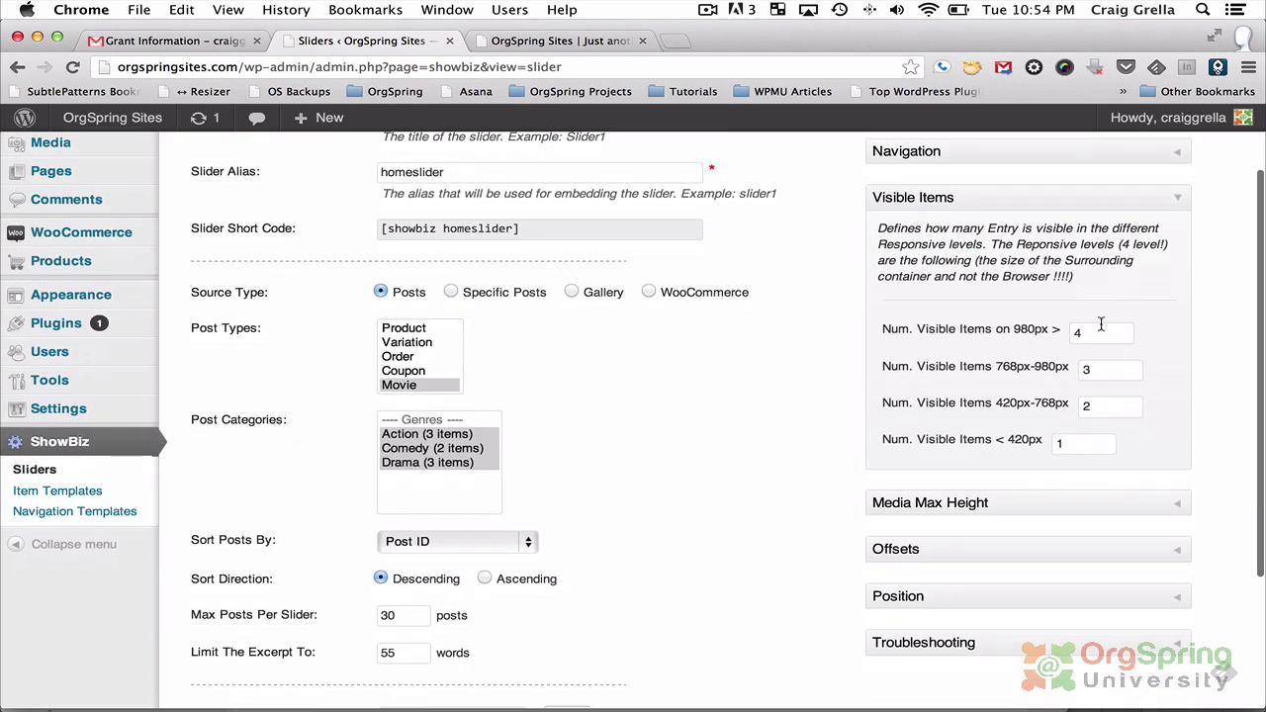
pyautogui.click(1175, 502)
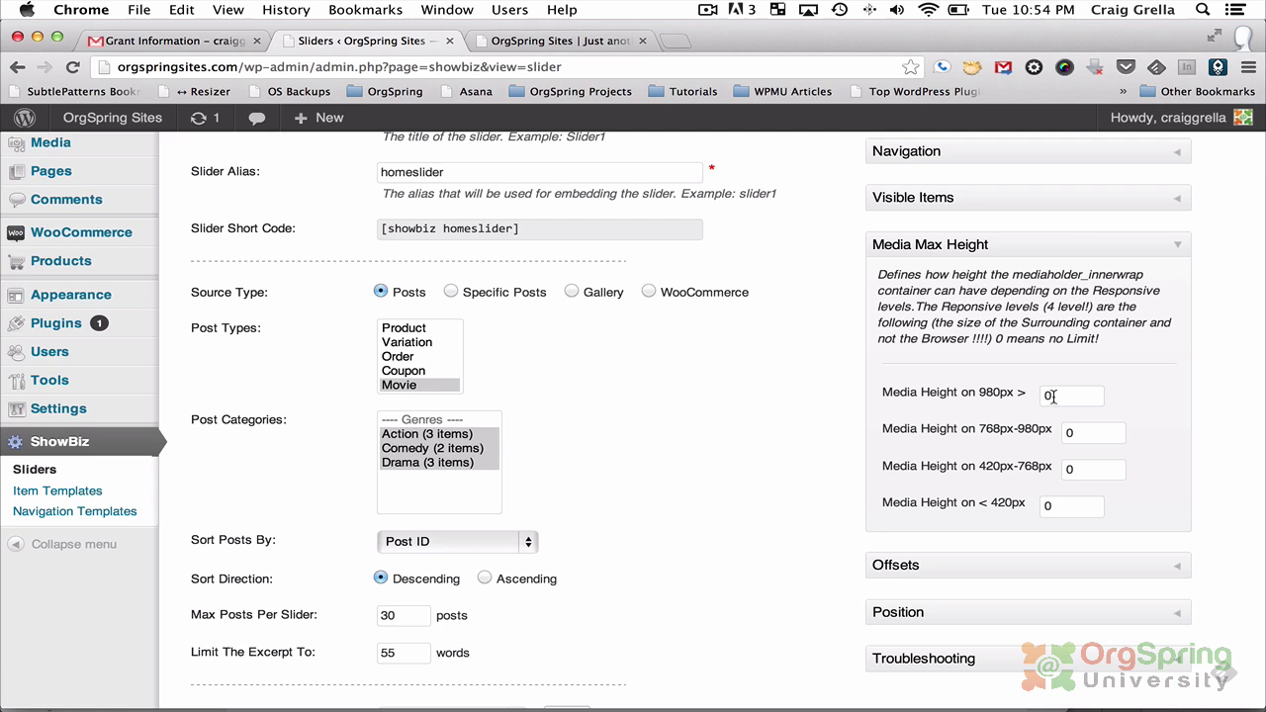
pyautogui.click(1167, 569)
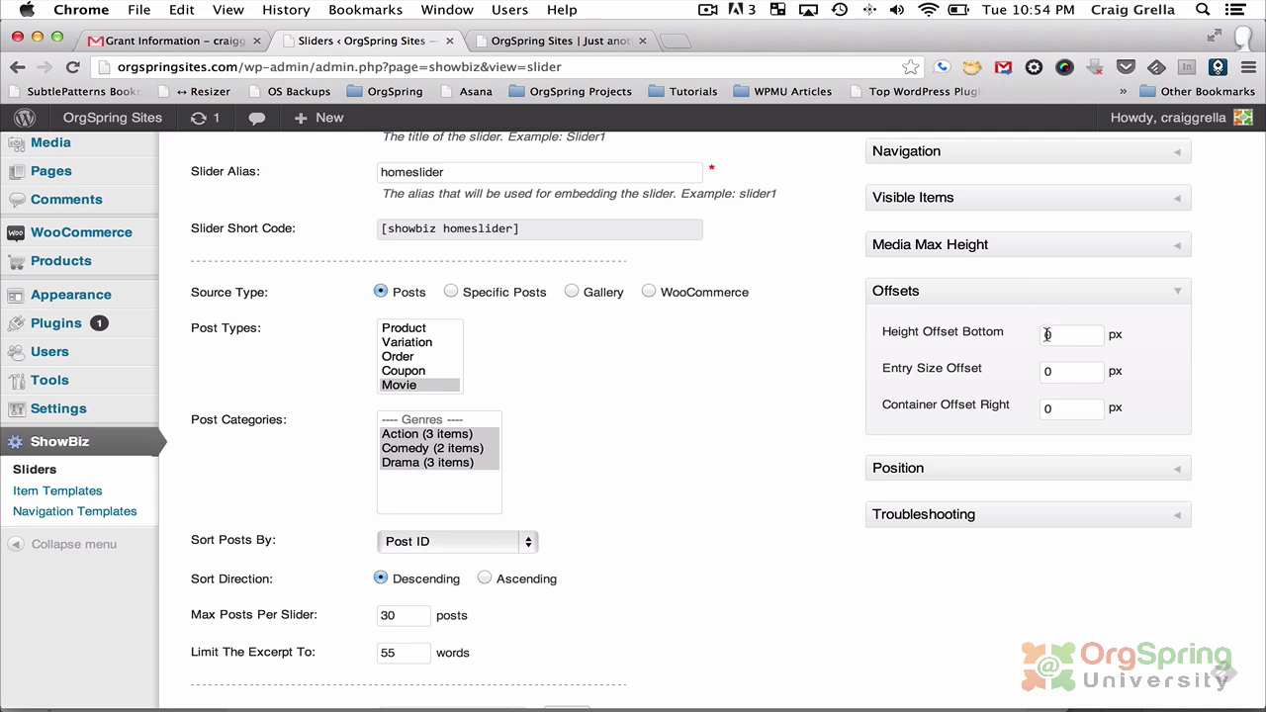
pyautogui.moveTo(1002, 334)
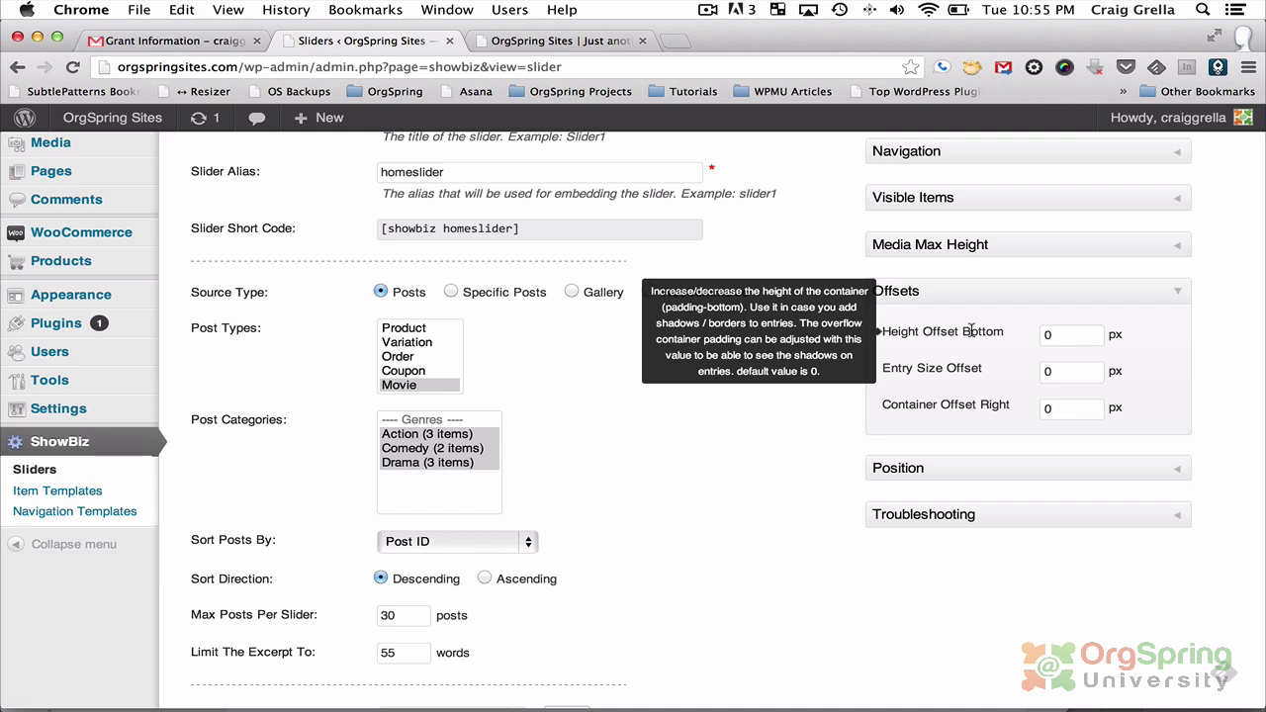
# Open the Position settings and read the explanations of the page position and Add Clear:Both options.
pyautogui.click(1145, 472)
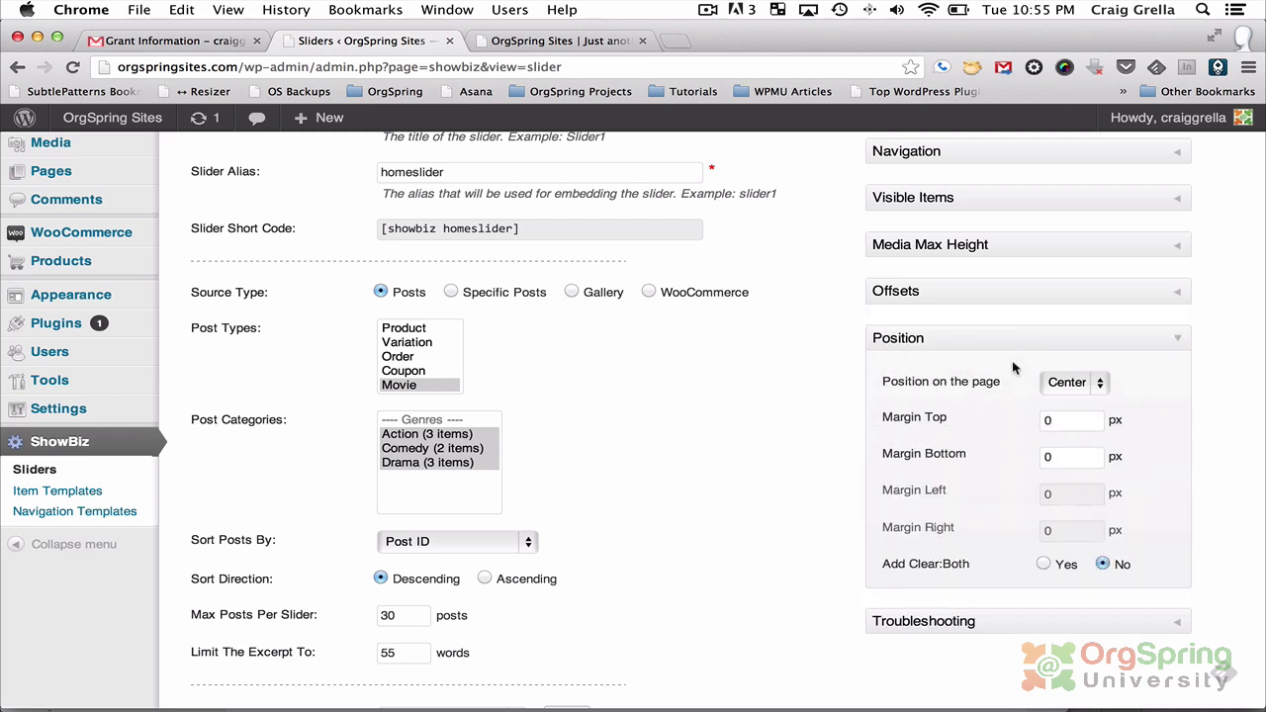
pyautogui.moveTo(977, 380)
pyautogui.moveTo(932, 574)
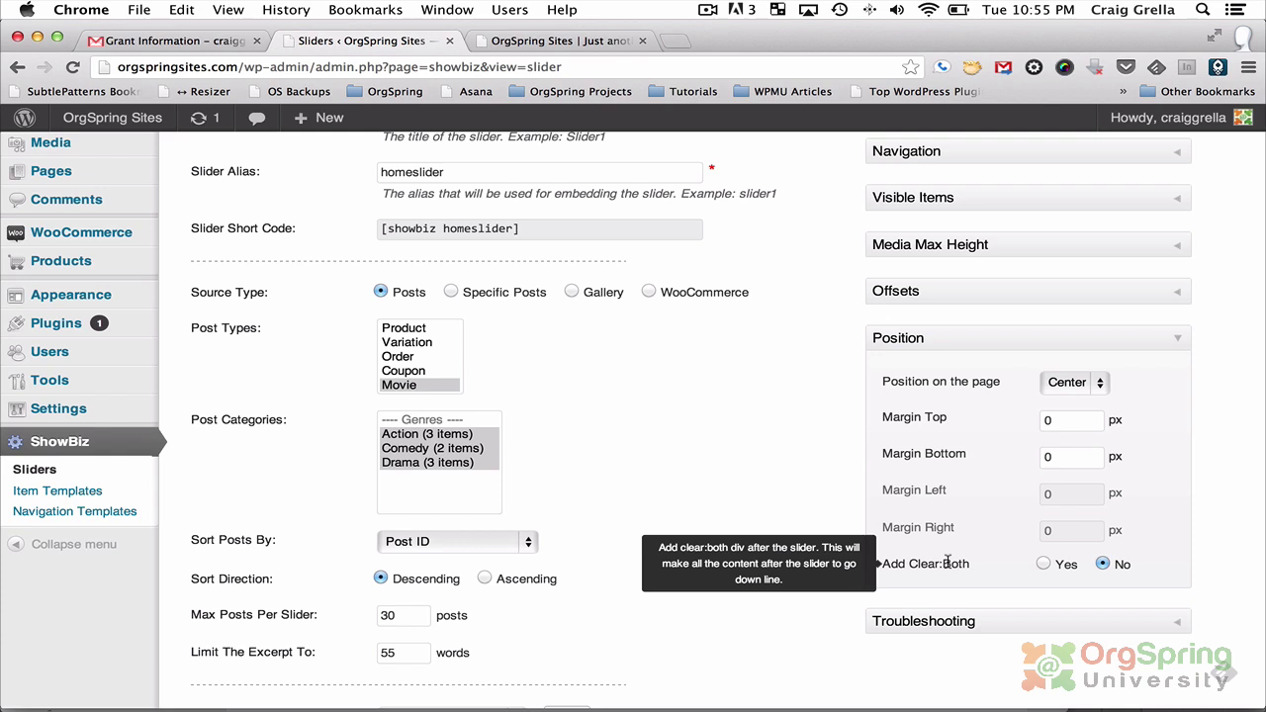
# Review the Troubleshooting settings and create the slider.
pyautogui.click(1119, 627)
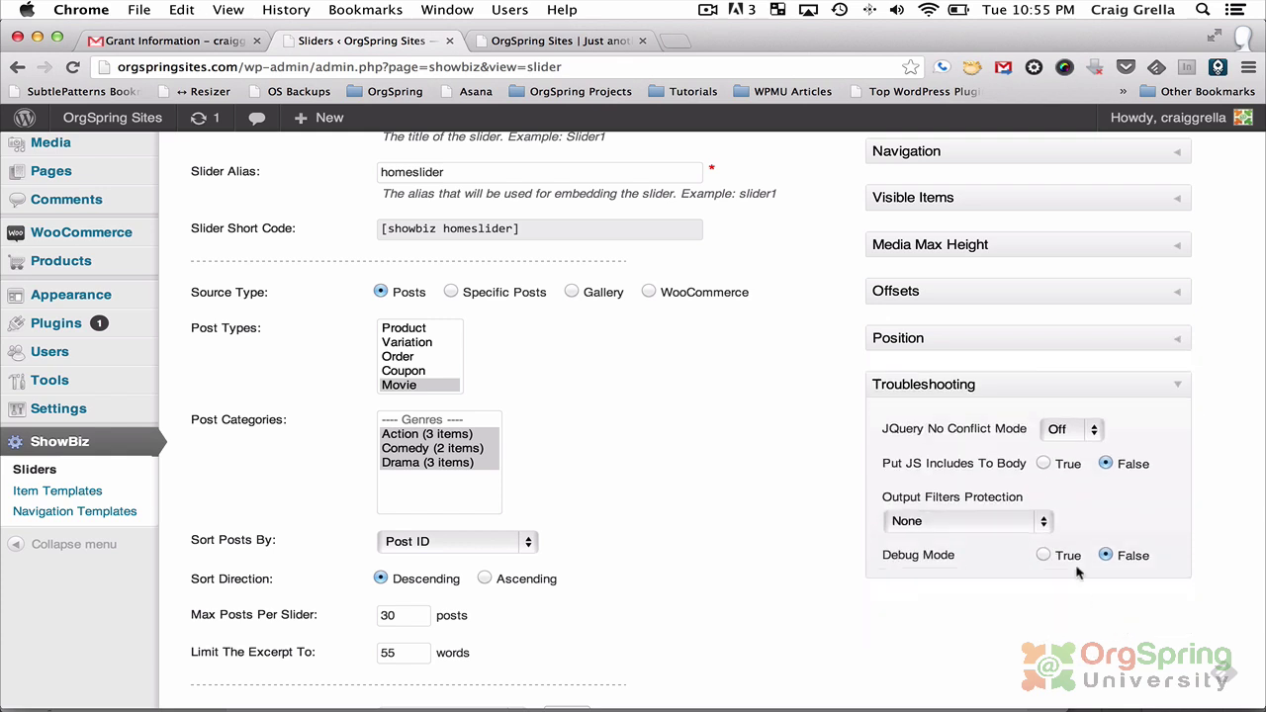
pyautogui.moveTo(994, 425)
pyautogui.scroll(-5, 954, 404)
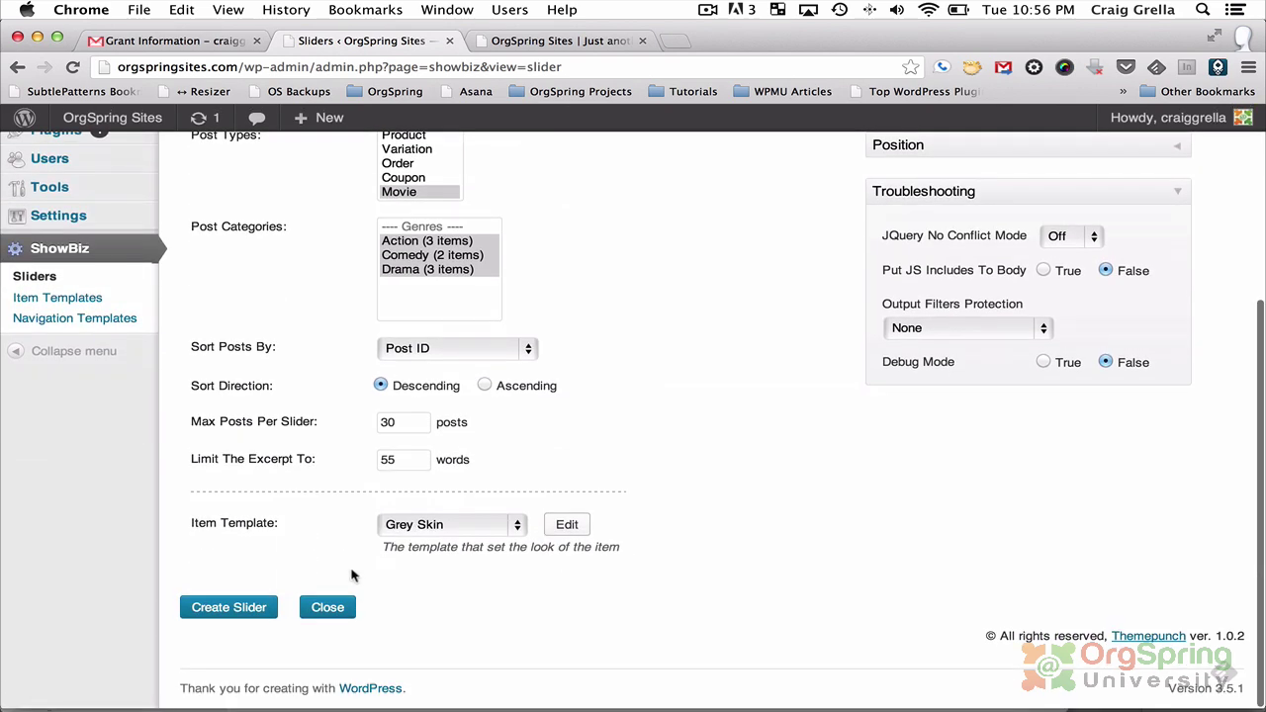
pyautogui.click(253, 607)
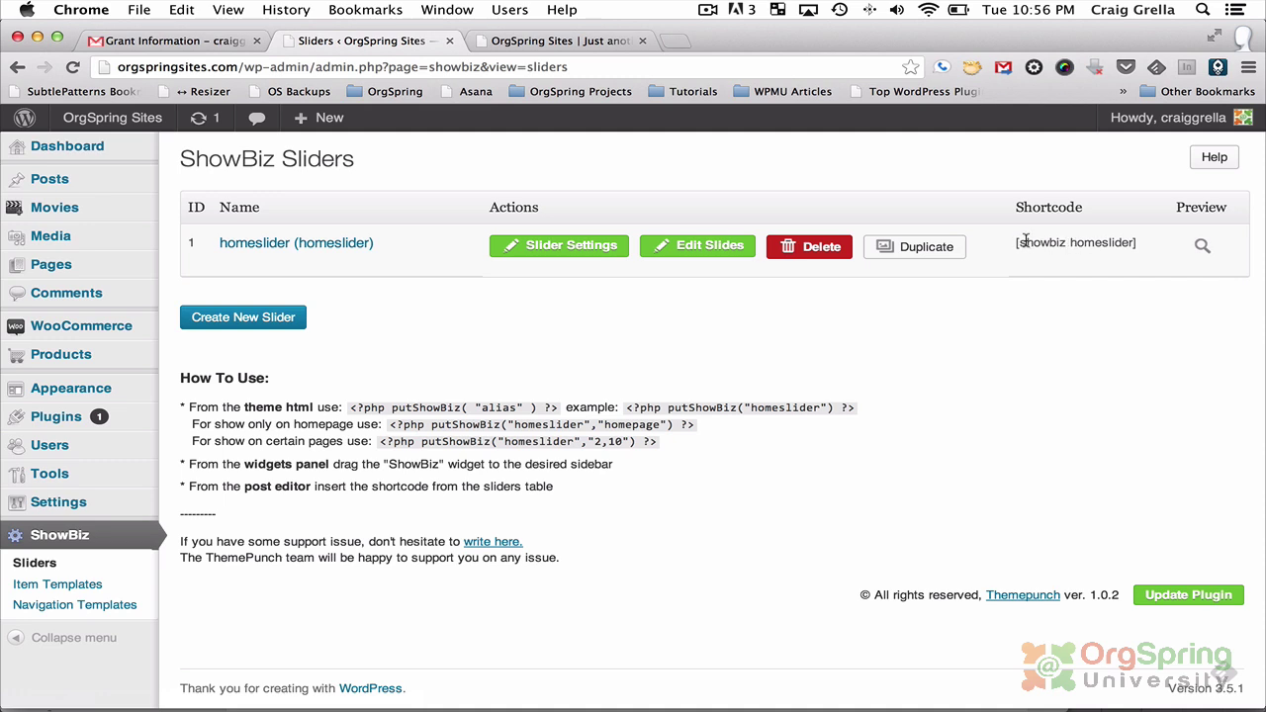
# Highlight the new slider's shortcode in the sliders list, then open its slides and look through the movie posts.
pyautogui.moveTo(1014, 243); pyautogui.dragTo(1138, 240)
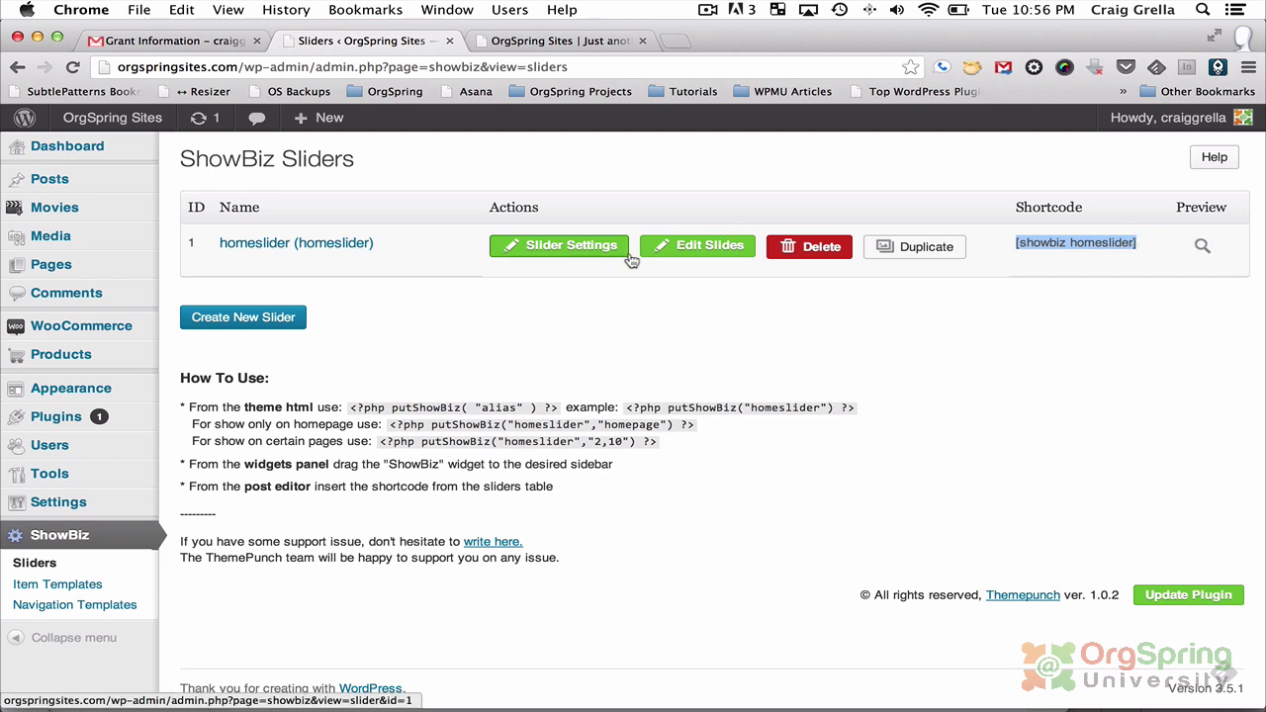
pyautogui.click(679, 256)
pyautogui.scroll(-1, 670, 324)
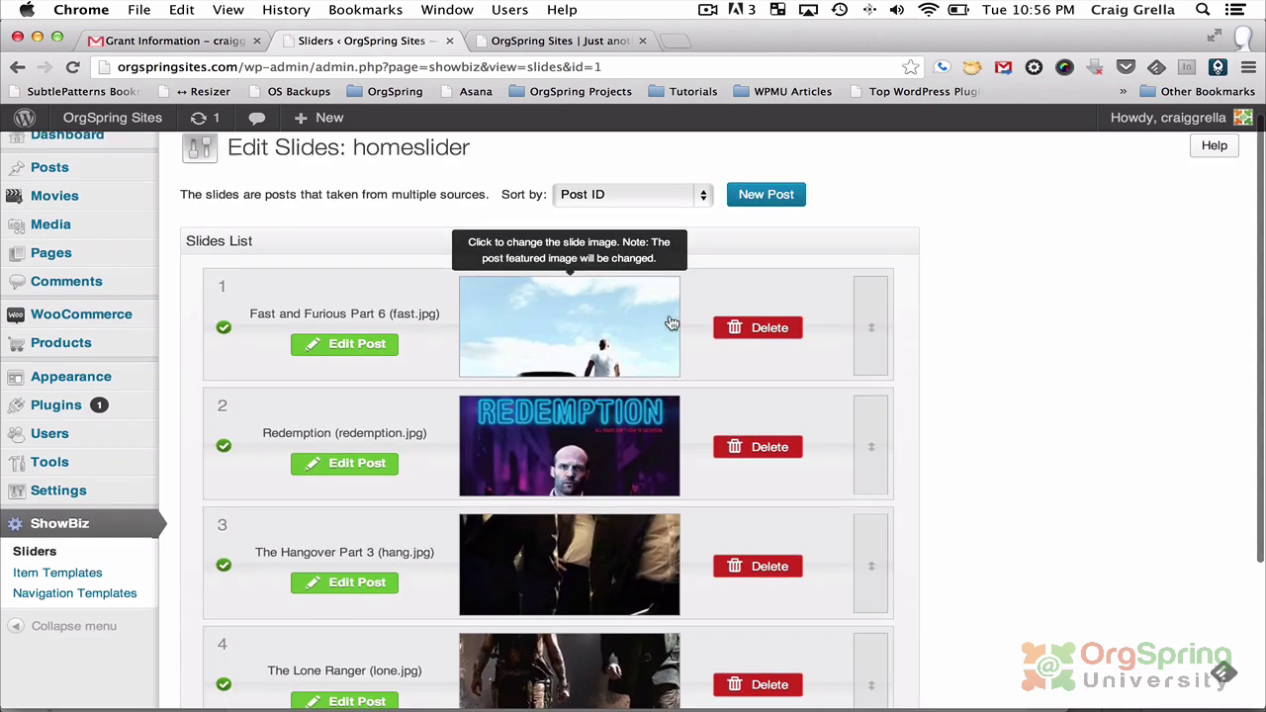
pyautogui.scroll(-3, 670, 323)
pyautogui.scroll(2, 682, 296)
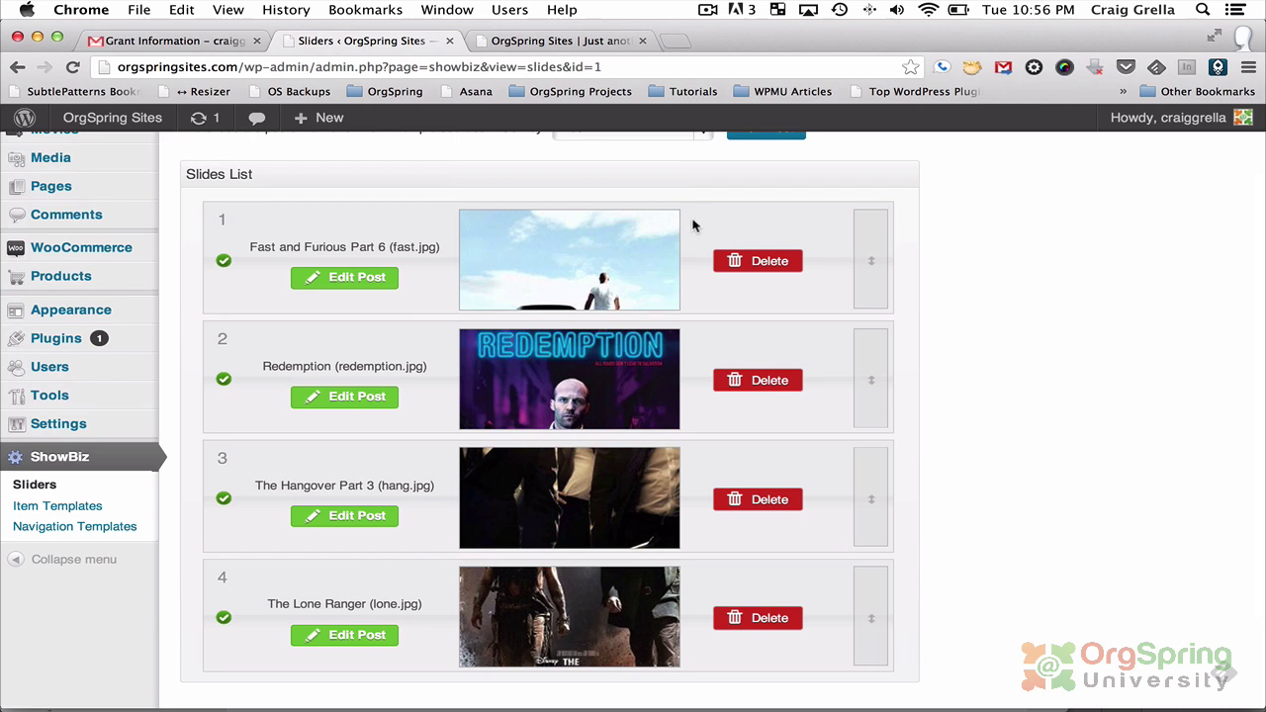
pyautogui.scroll(2, 421, 228)
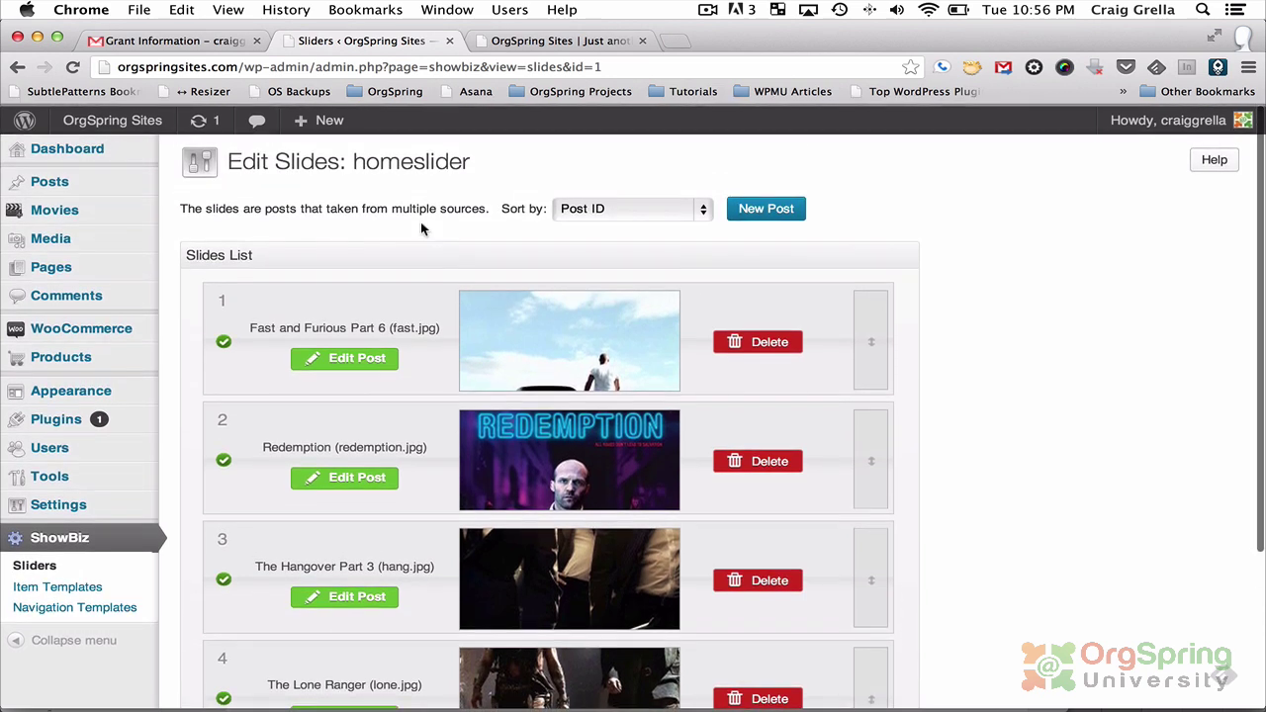
pyautogui.scroll(-2, 421, 228)
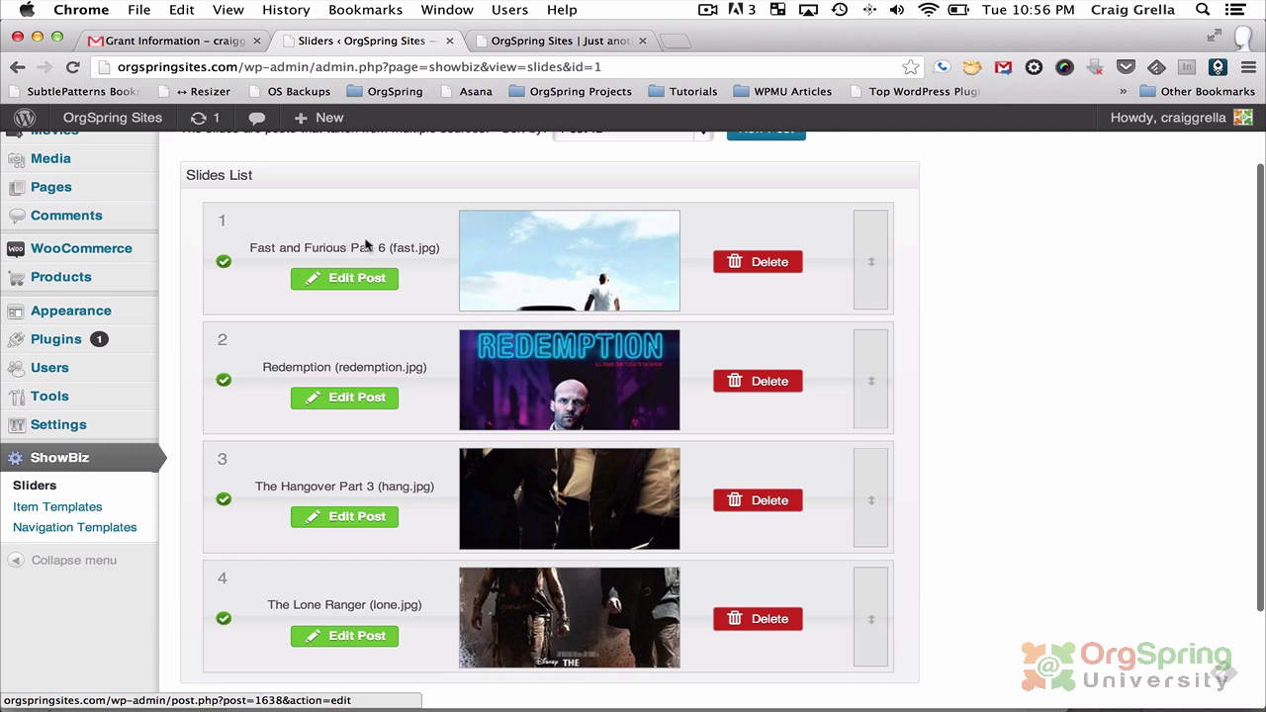
pyautogui.scroll(-2, 369, 312)
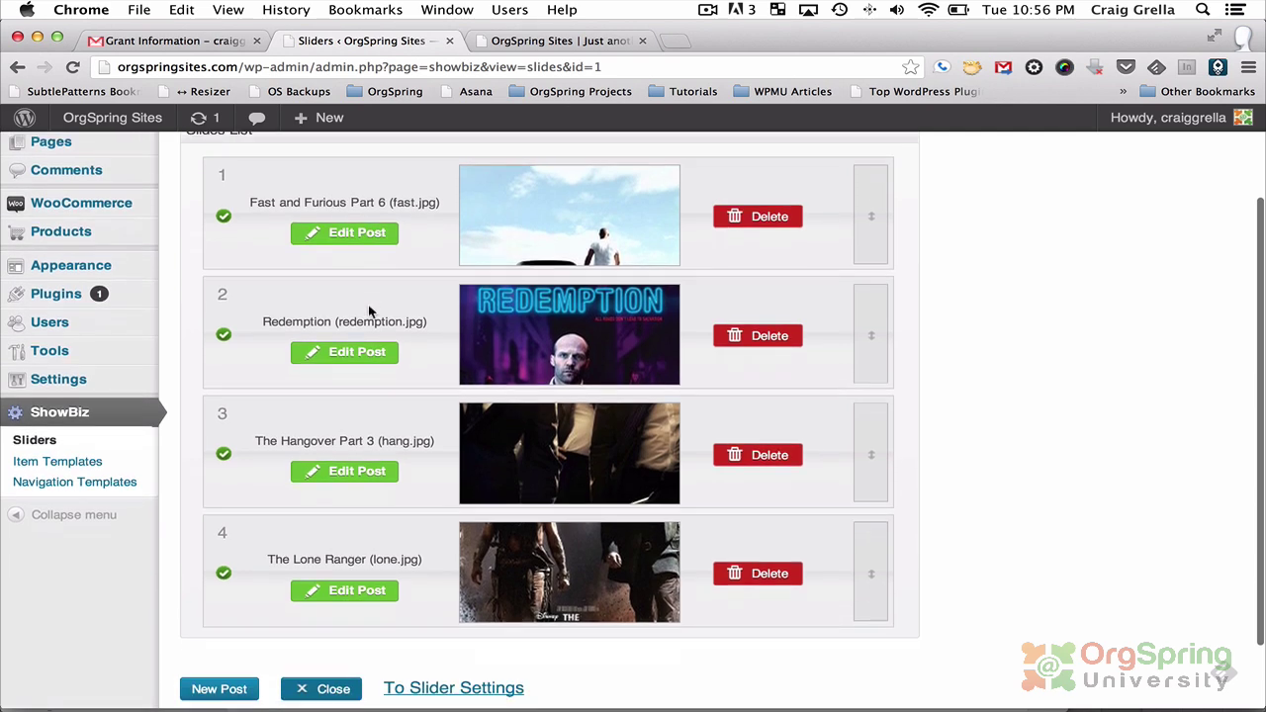
# Open the Fast and Furious Part 6 post from the slides list, examine its content, ShowBiz options and genres, and close it.
pyautogui.click(356, 238)
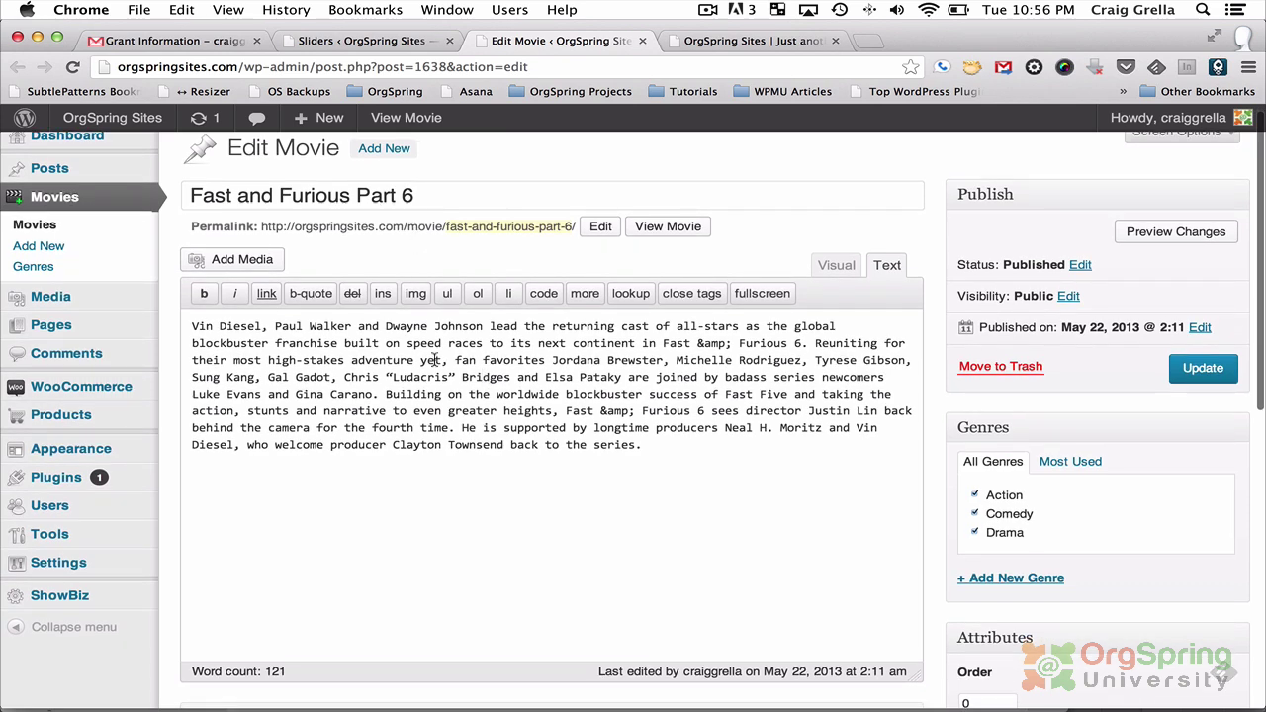
pyautogui.scroll(-1, 552, 425)
pyautogui.scroll(-9, 552, 425)
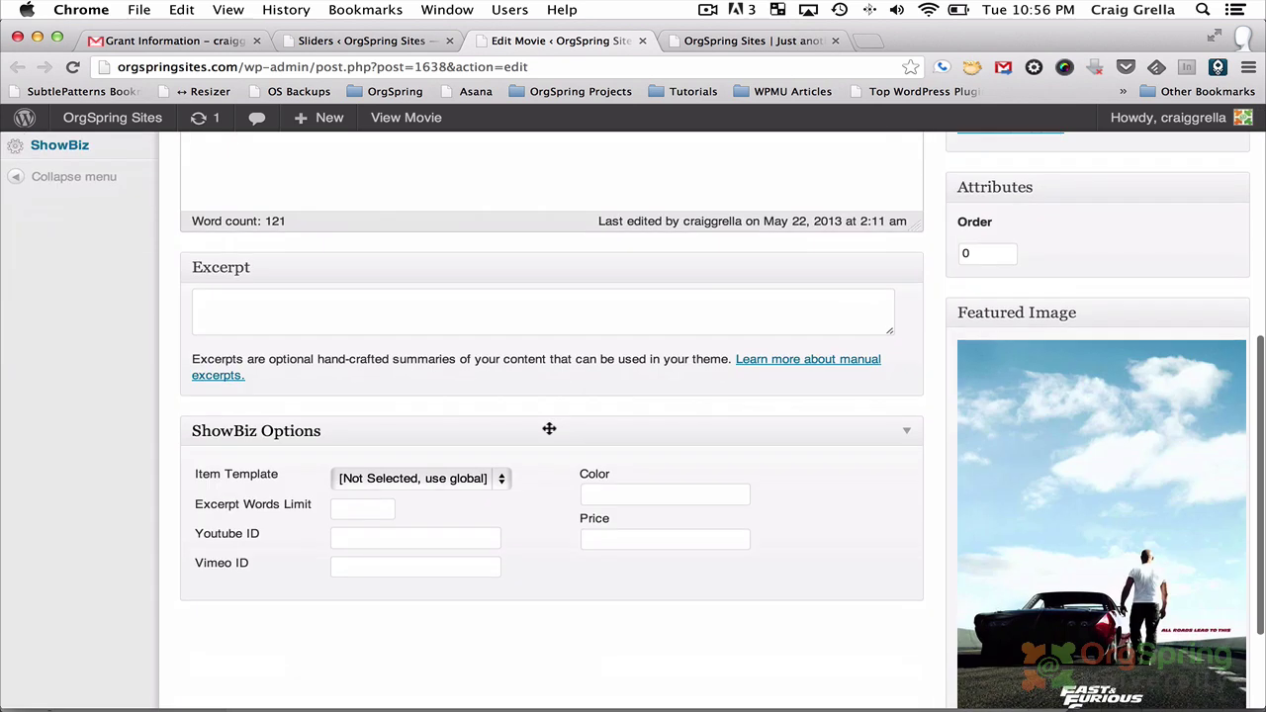
pyautogui.scroll(8, 550, 427)
pyautogui.scroll(-7, 552, 425)
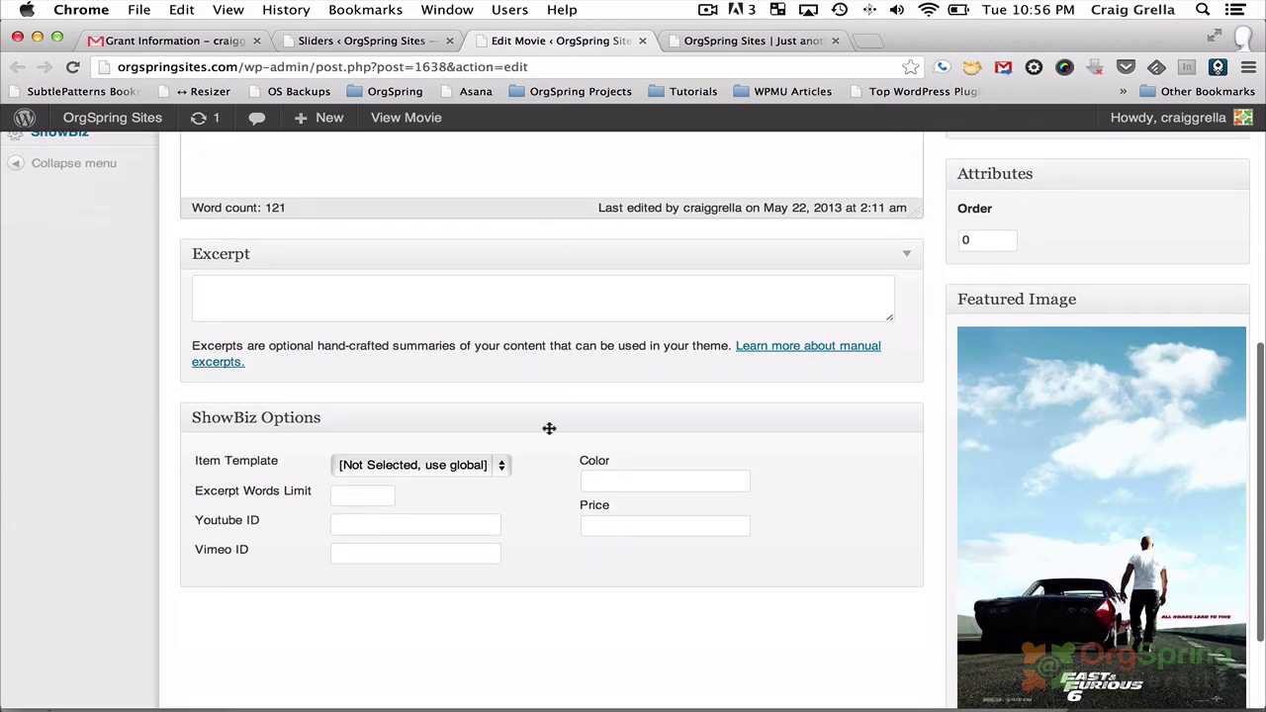
pyautogui.scroll(10, 1109, 481)
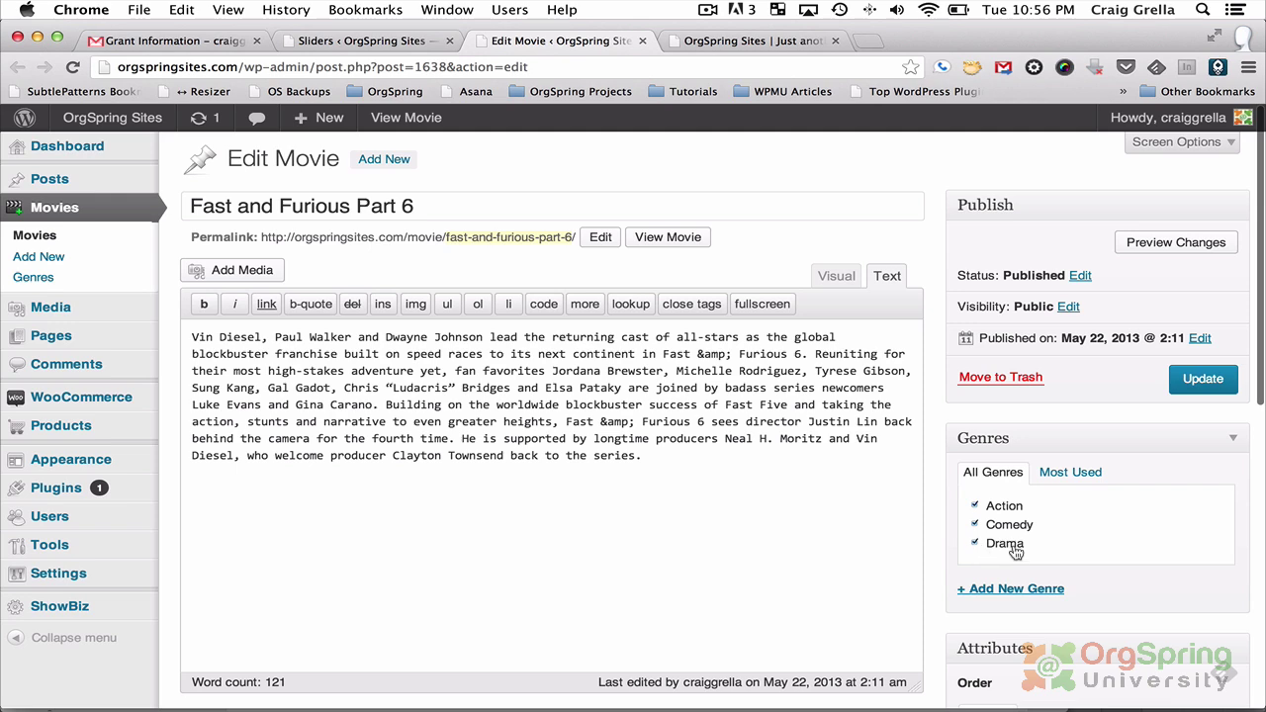
pyautogui.scroll(1, 1016, 552)
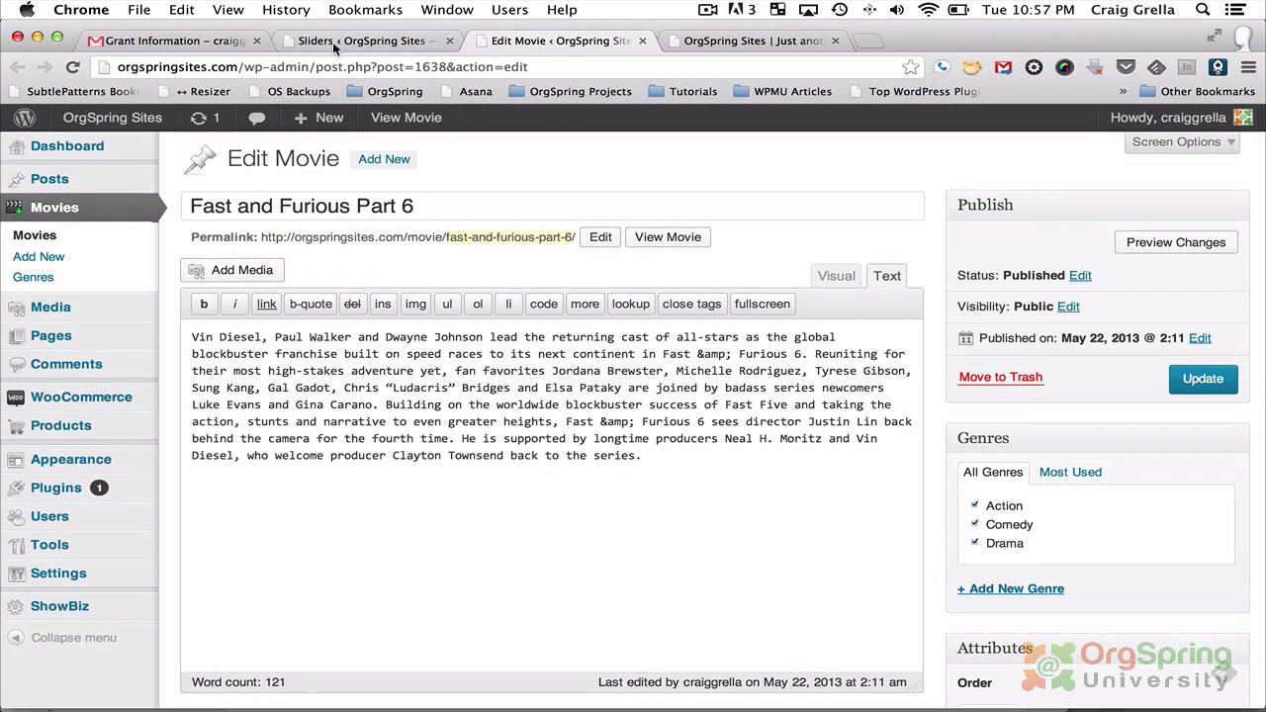
pyautogui.click(333, 42)
pyautogui.click(642, 41)
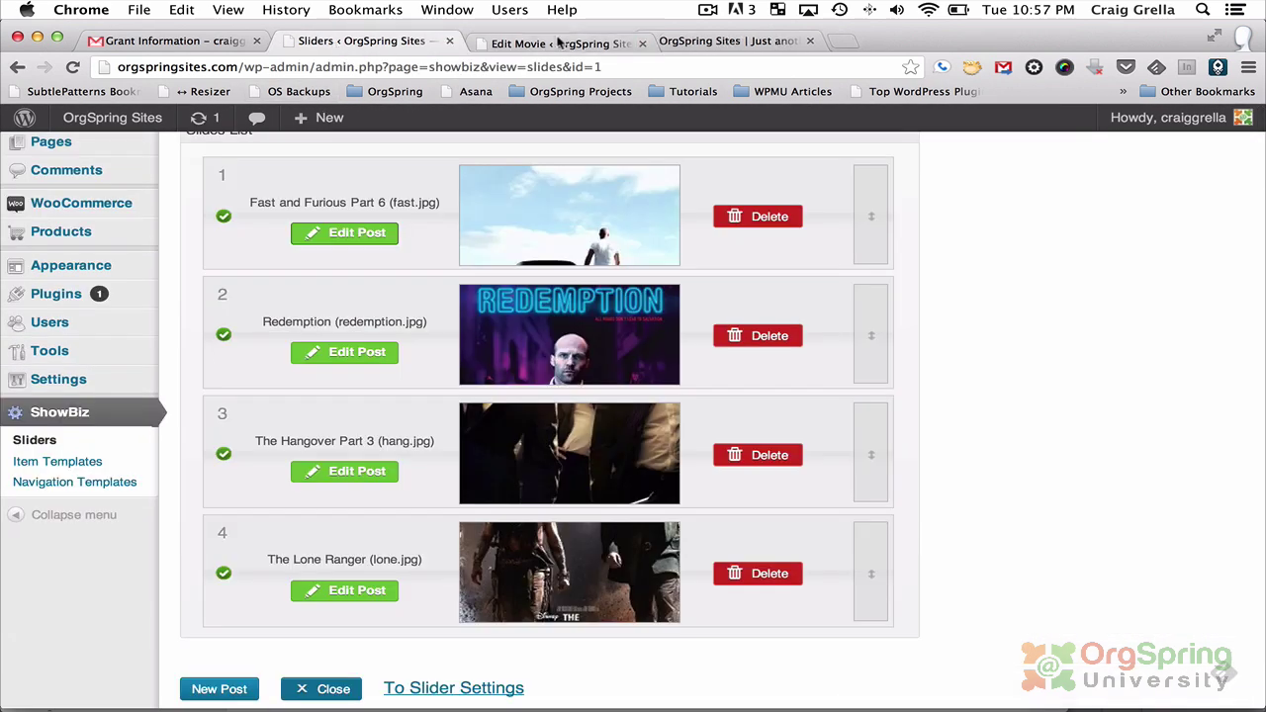
# Limit the slider's post categories to Comedy, update the slider, and check its slides list.
pyautogui.scroll(-2, 403, 284)
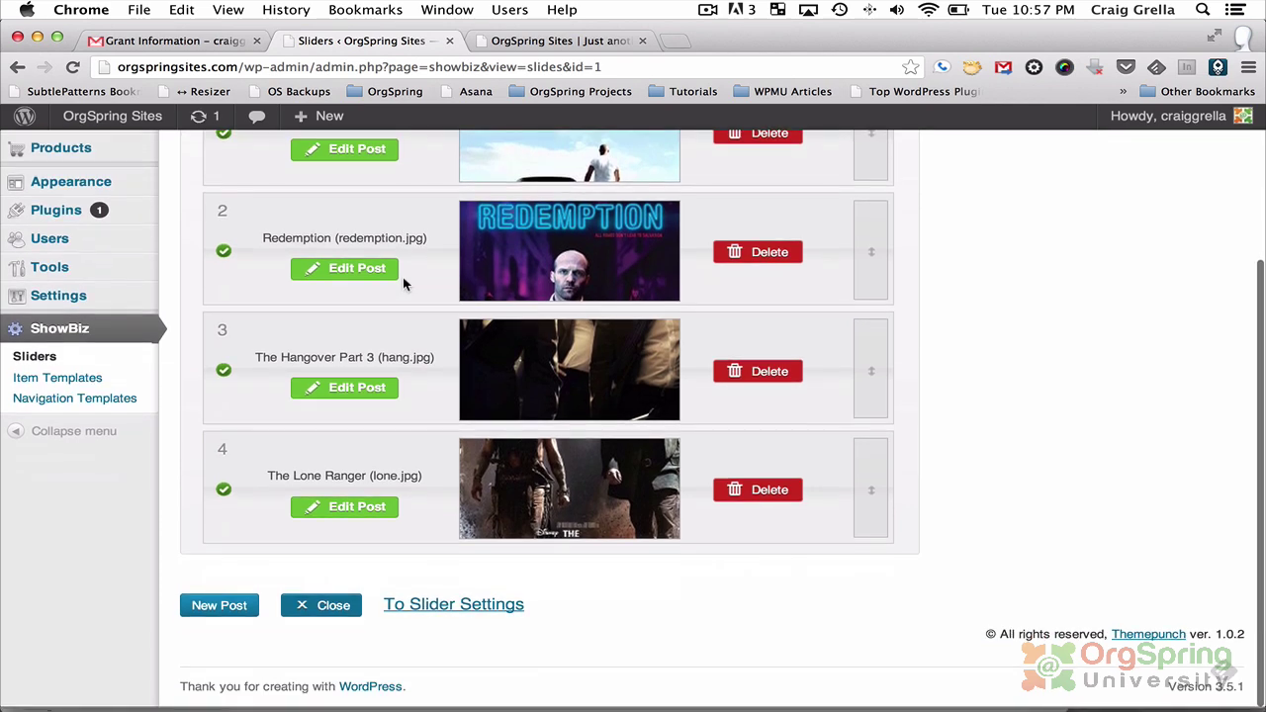
pyautogui.scroll(4, 395, 296)
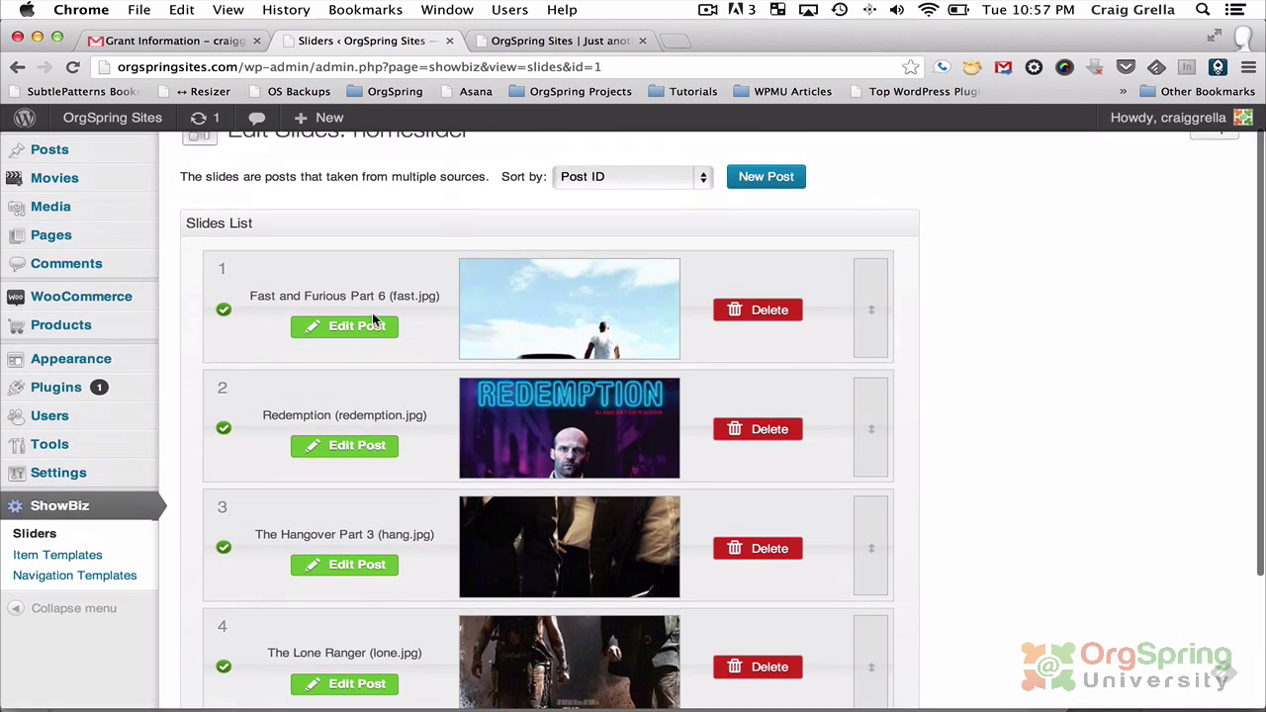
pyautogui.scroll(-4, 376, 324)
pyautogui.click(441, 604)
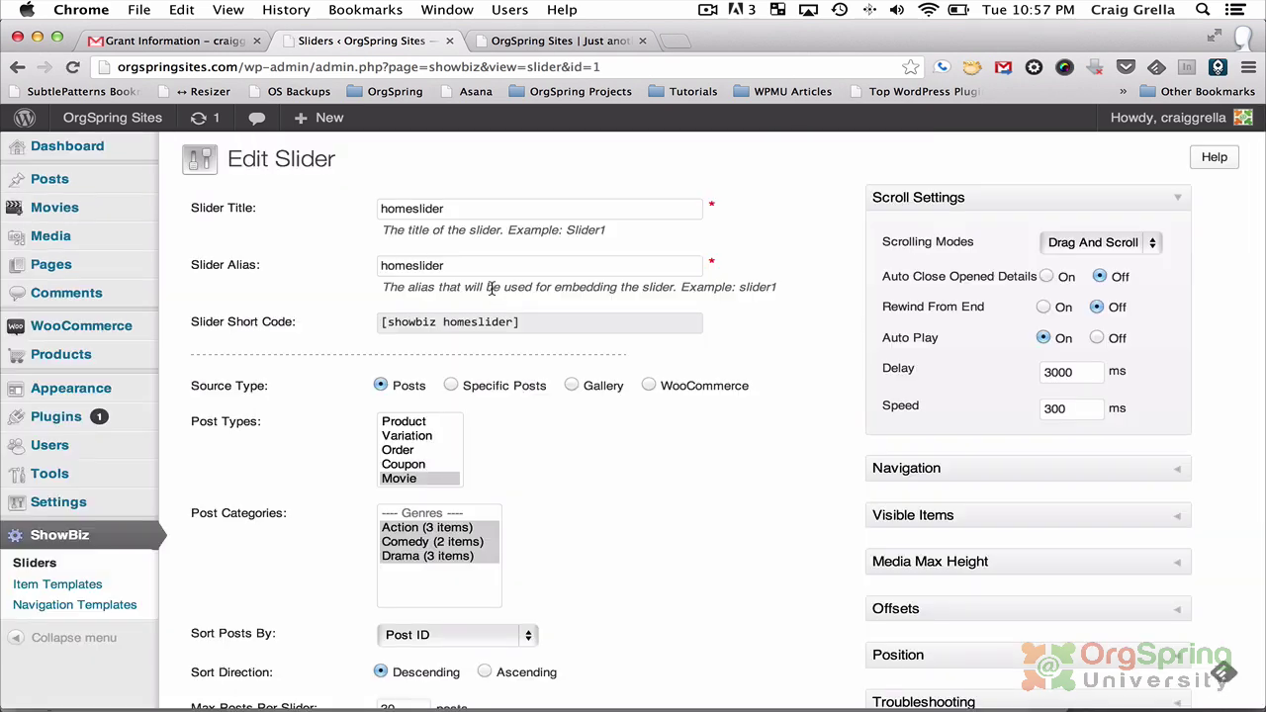
pyautogui.scroll(-1, 580, 408)
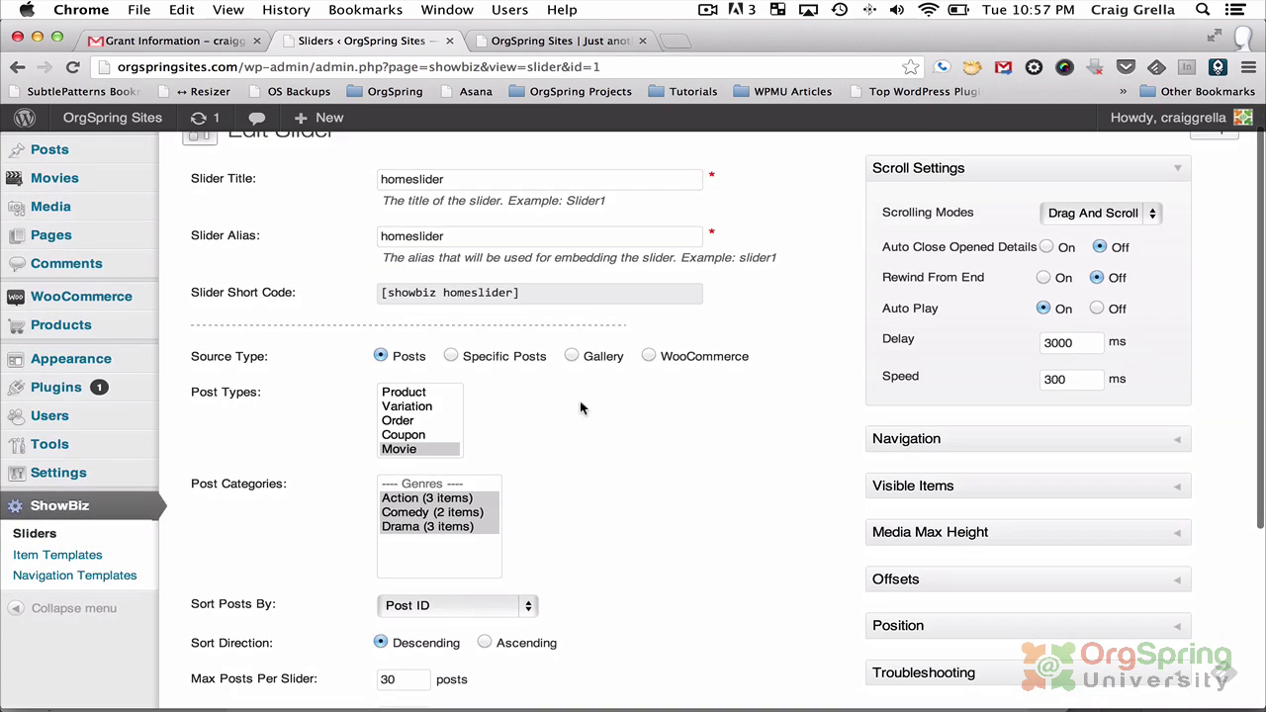
pyautogui.click(419, 508)
pyautogui.scroll(-5, 415, 524)
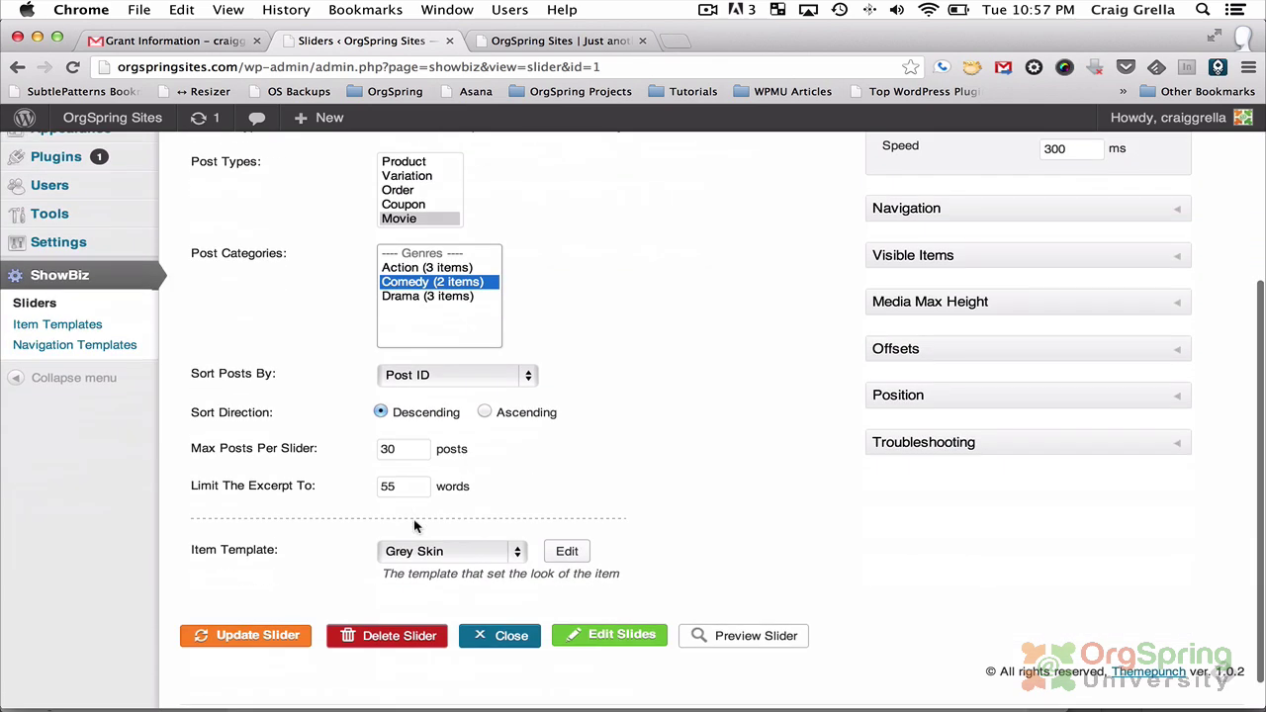
pyautogui.click(254, 598)
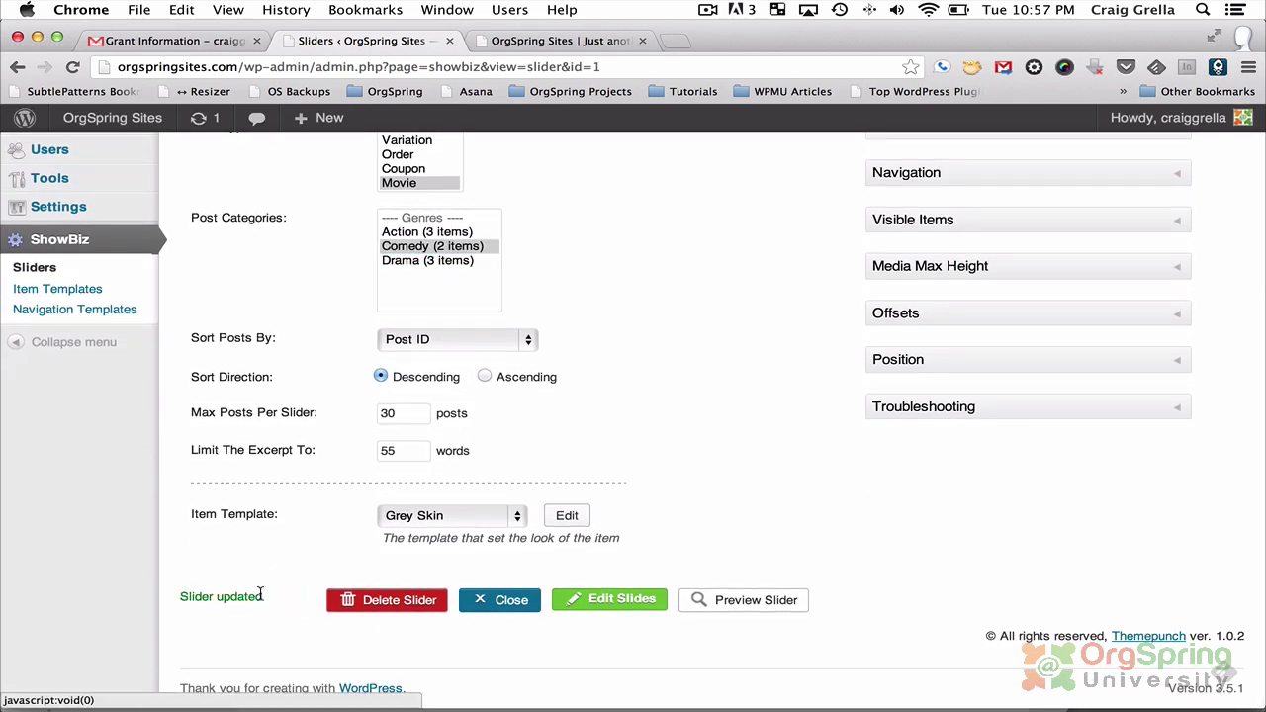
pyautogui.click(589, 607)
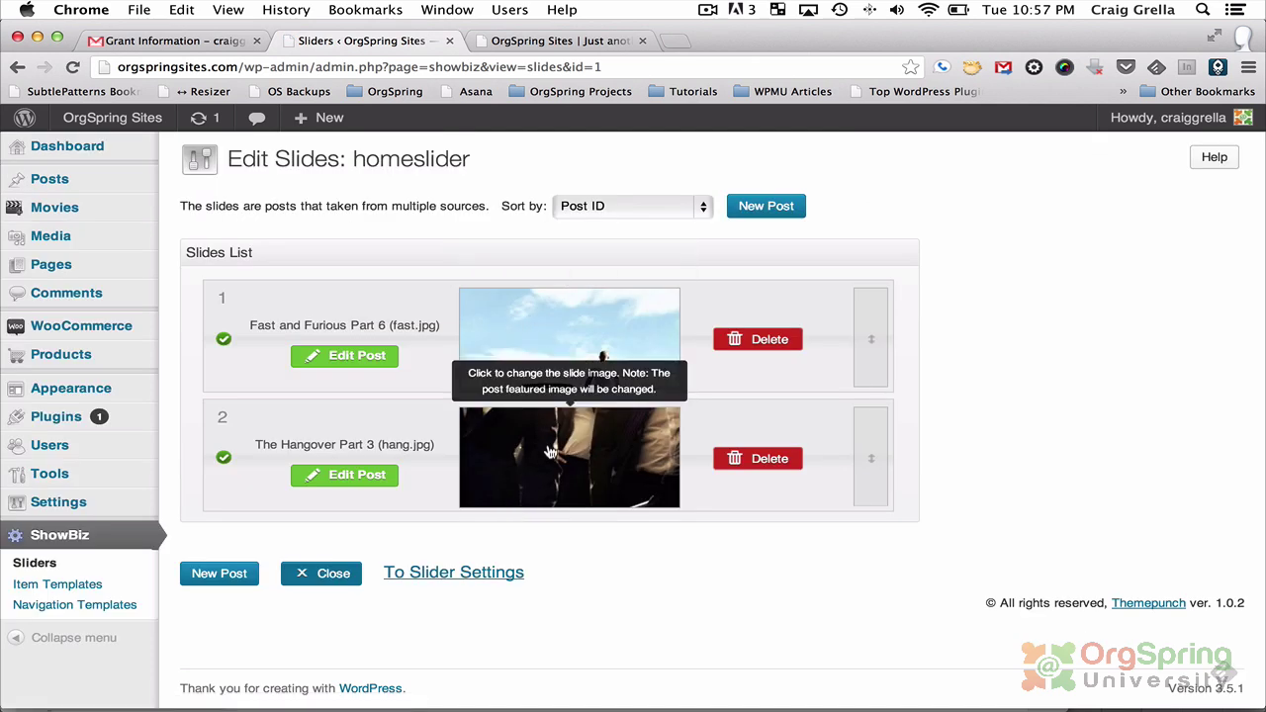
# Reselect the Action, Comedy and Drama categories in the slider settings and update the slider.
pyautogui.click(480, 580)
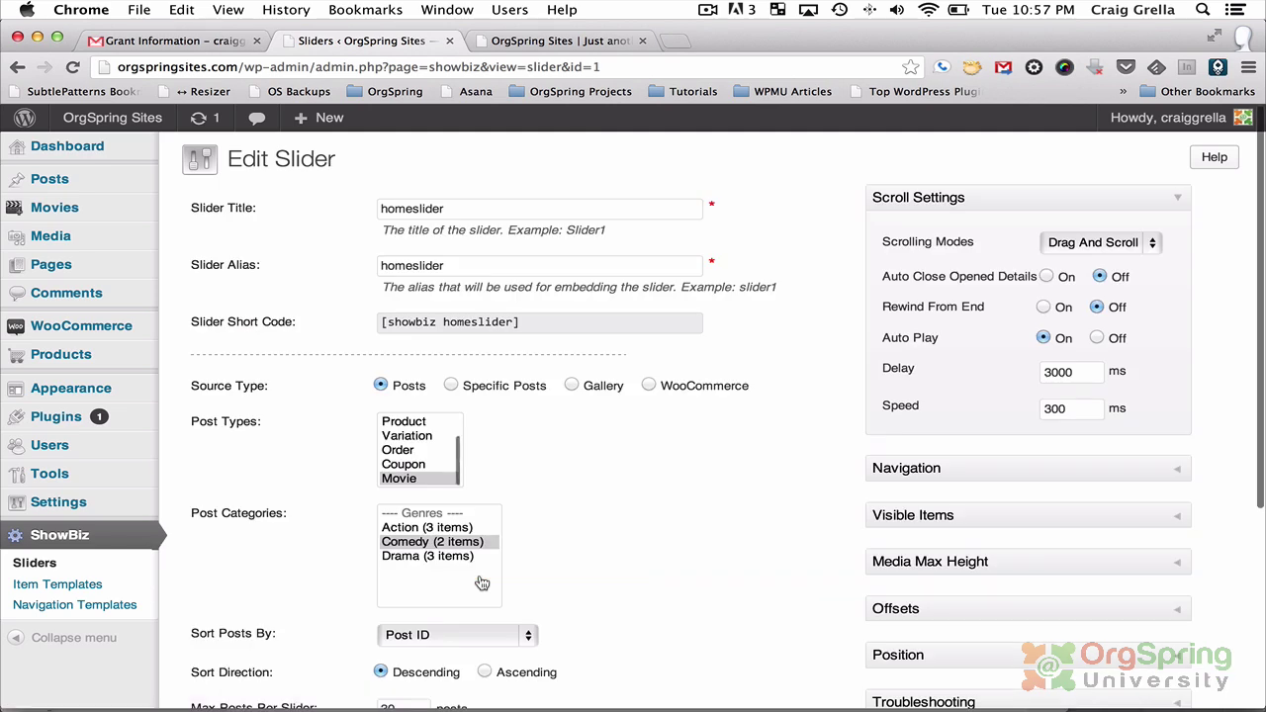
pyautogui.click(460, 527)
pyautogui.keyDown('shift'); pyautogui.click(458, 556); pyautogui.keyUp('shift')
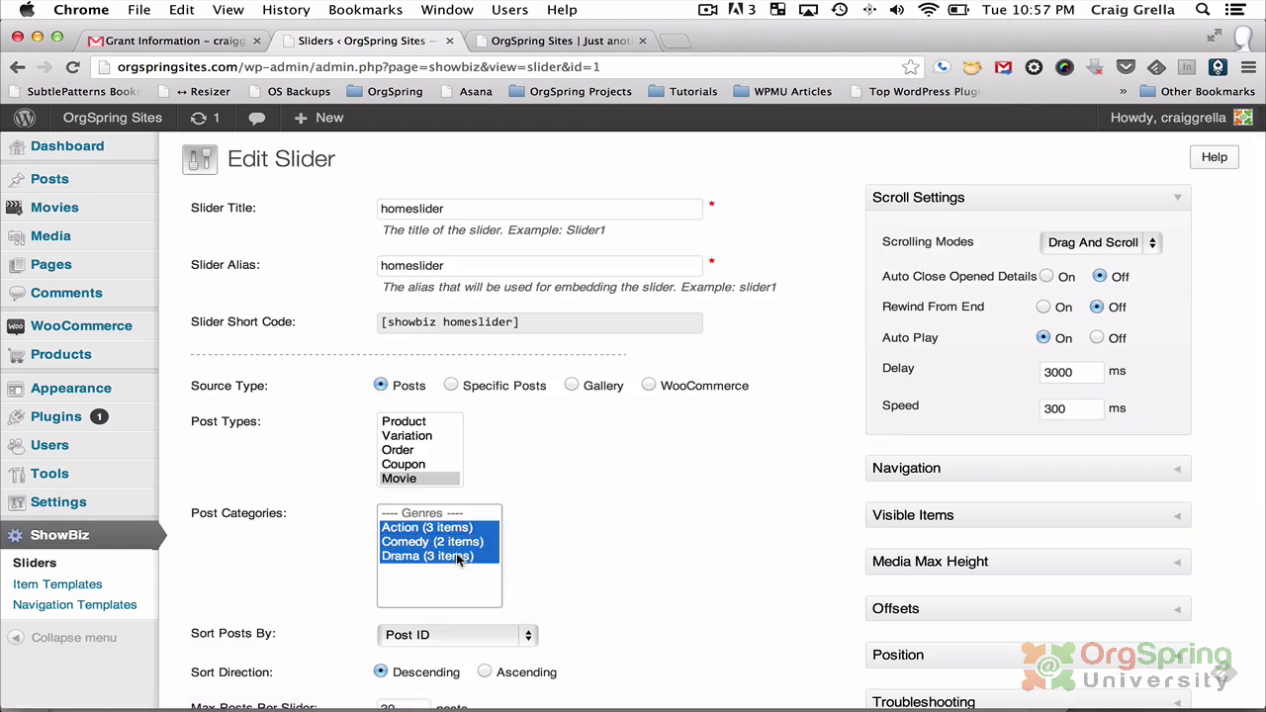
pyautogui.scroll(-5, 458, 559)
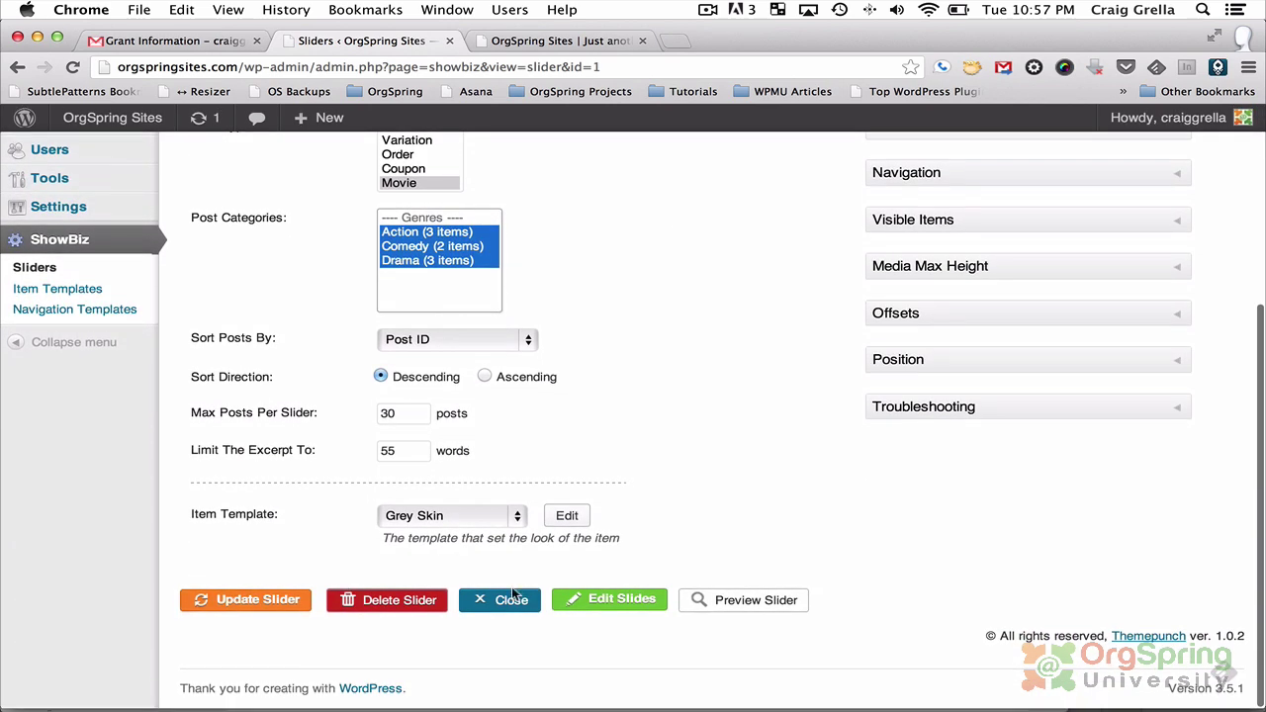
pyautogui.click(253, 594)
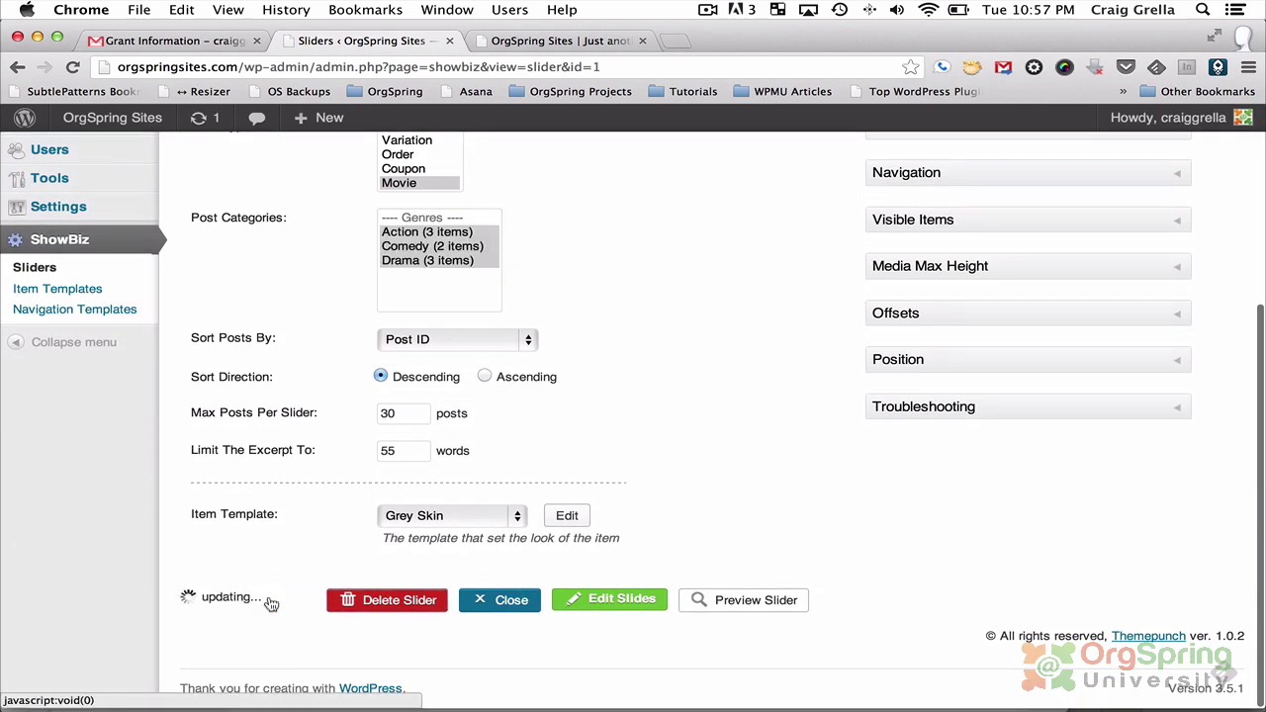
# Open the slider's slides list and check which movies it includes.
pyautogui.click(634, 607)
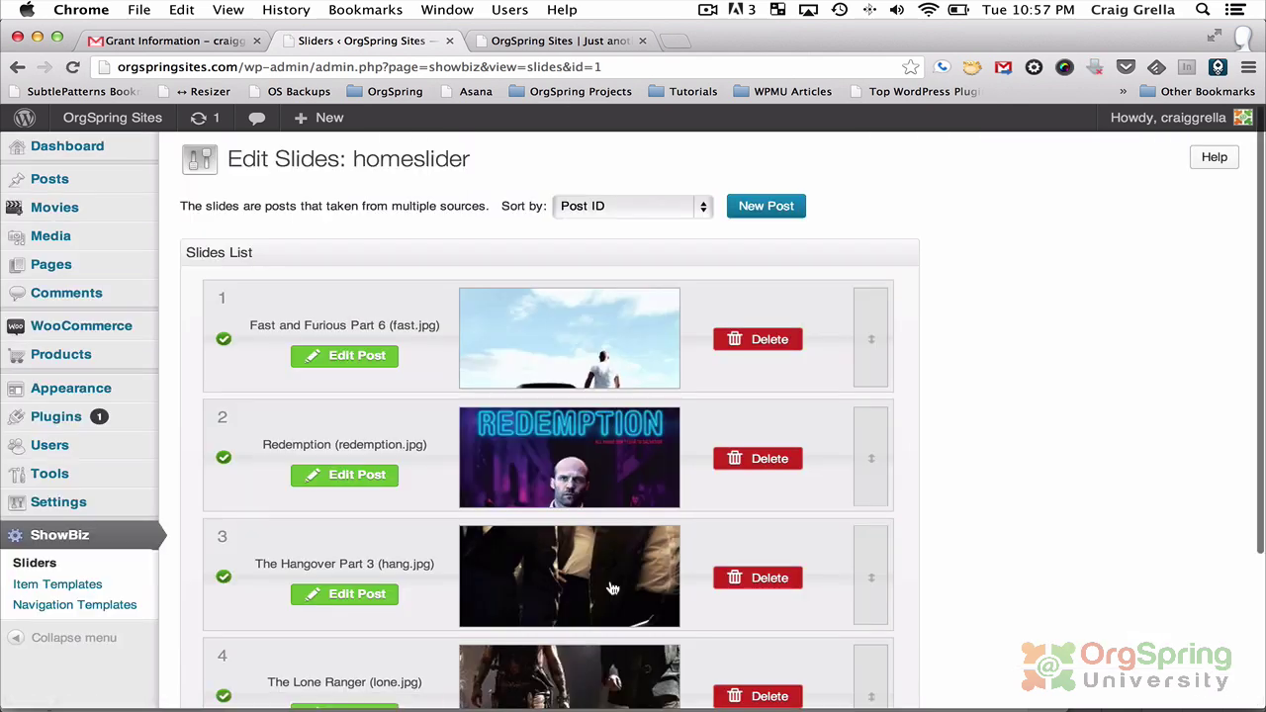
pyautogui.scroll(-5, 612, 588)
pyautogui.scroll(1, 611, 587)
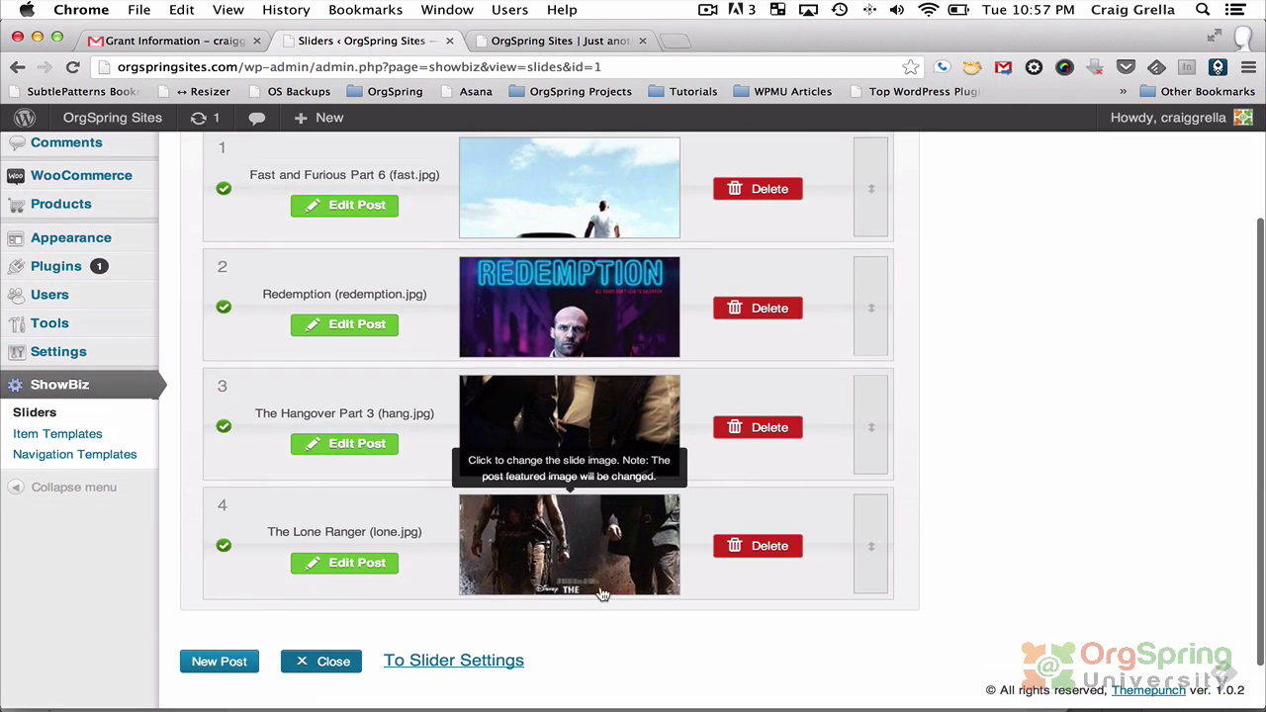
# Preview the slider from its settings page, try its navigation arrows, and close the preview.
pyautogui.click(441, 656)
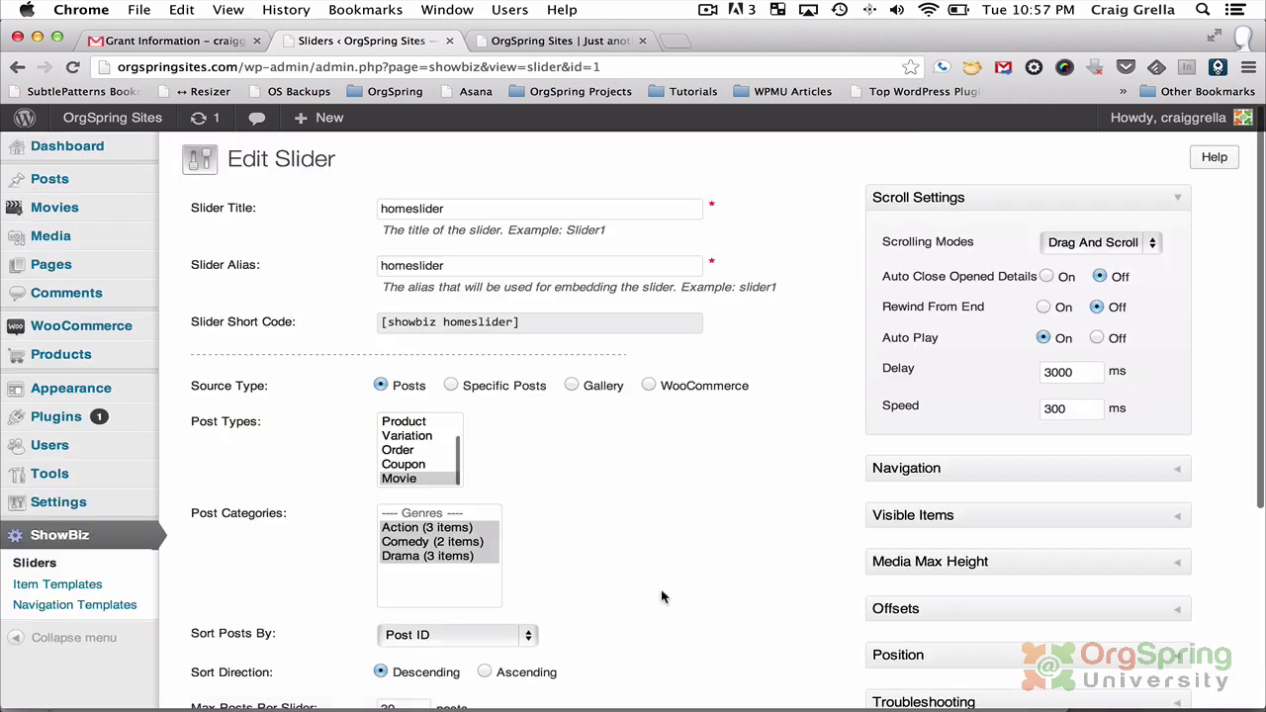
pyautogui.scroll(-5, 664, 438)
pyautogui.click(753, 606)
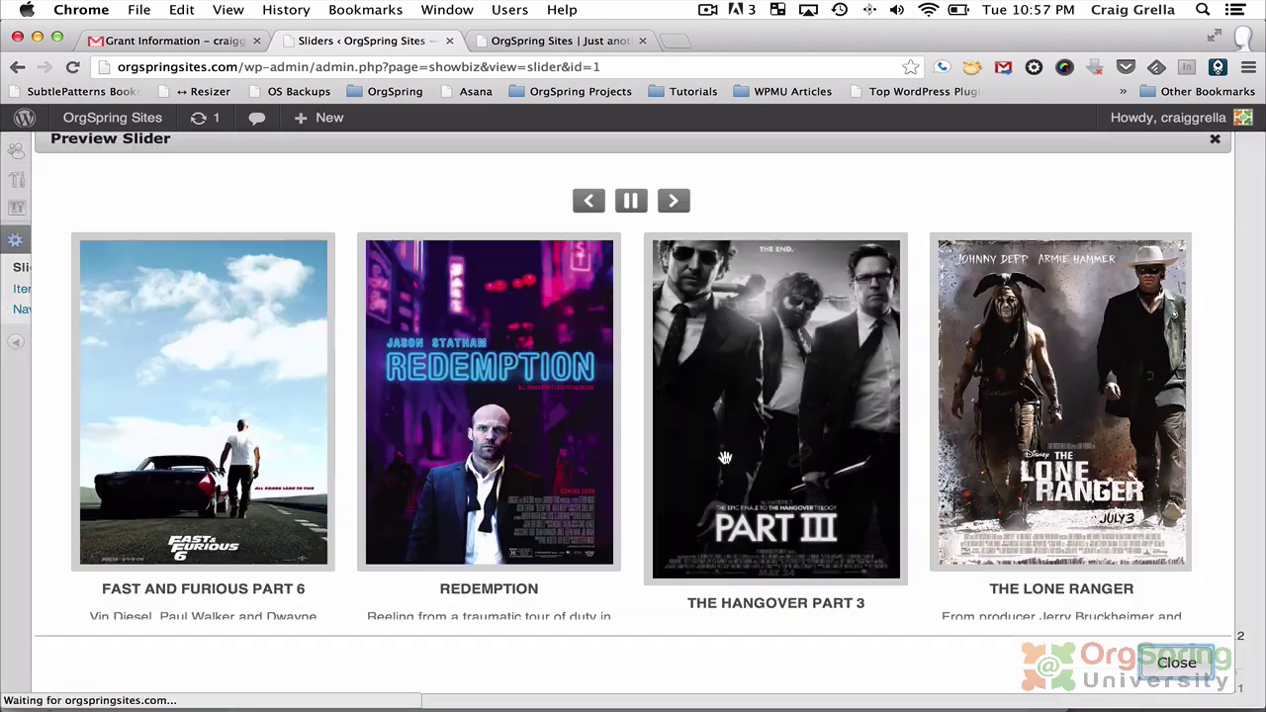
pyautogui.moveTo(712, 410)
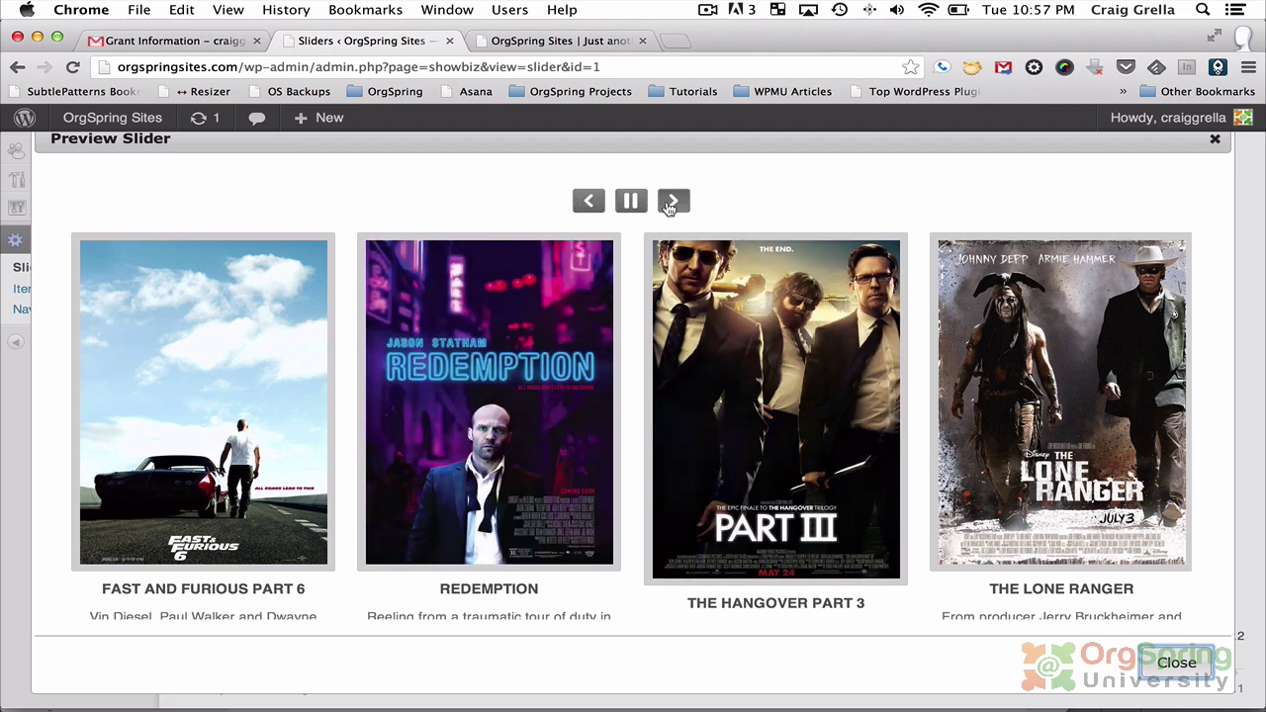
pyautogui.click(586, 202)
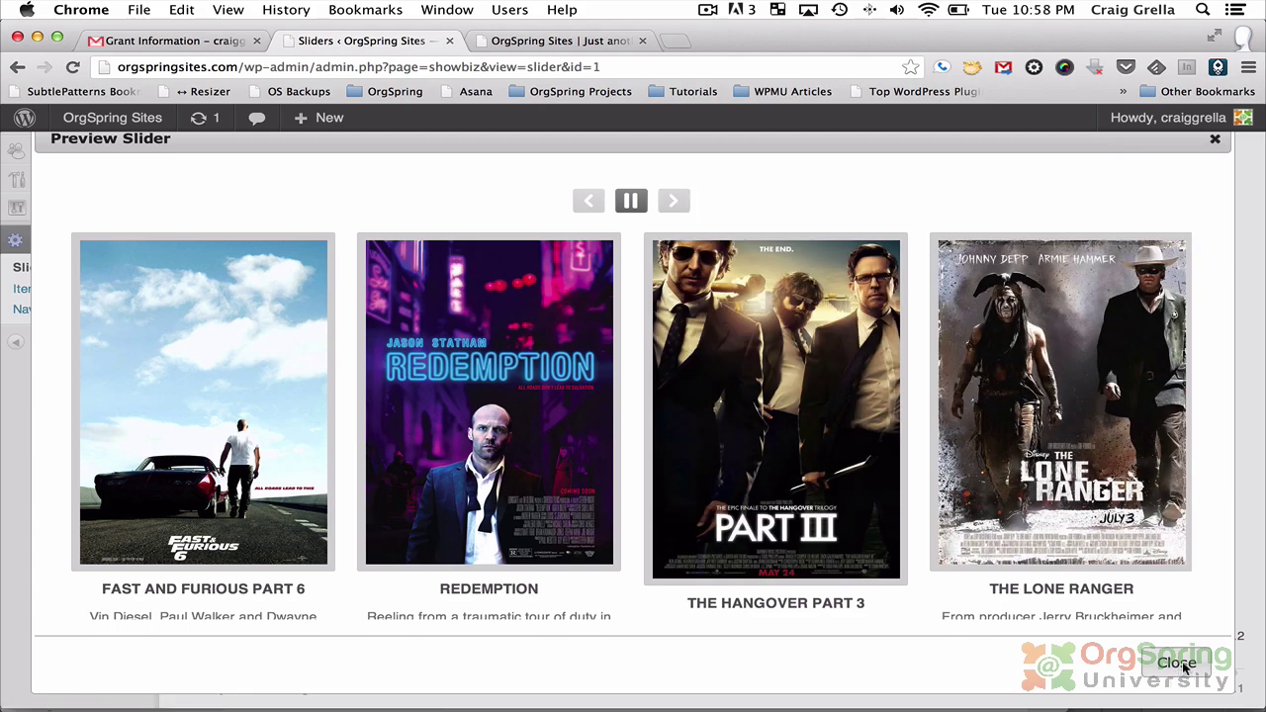
pyautogui.click(1183, 667)
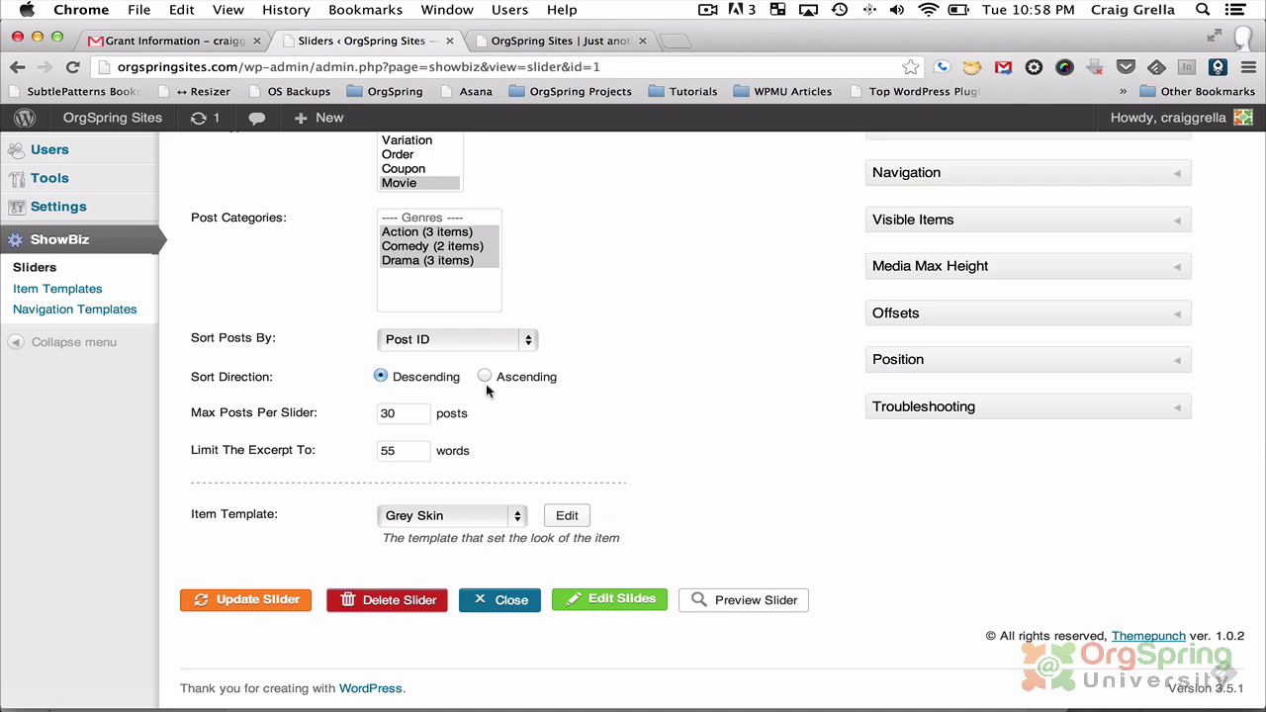
# Set the visible items to 2 for widths above 980px and for 768px-980px, and update the slider.
pyautogui.scroll(6, 1052, 469)
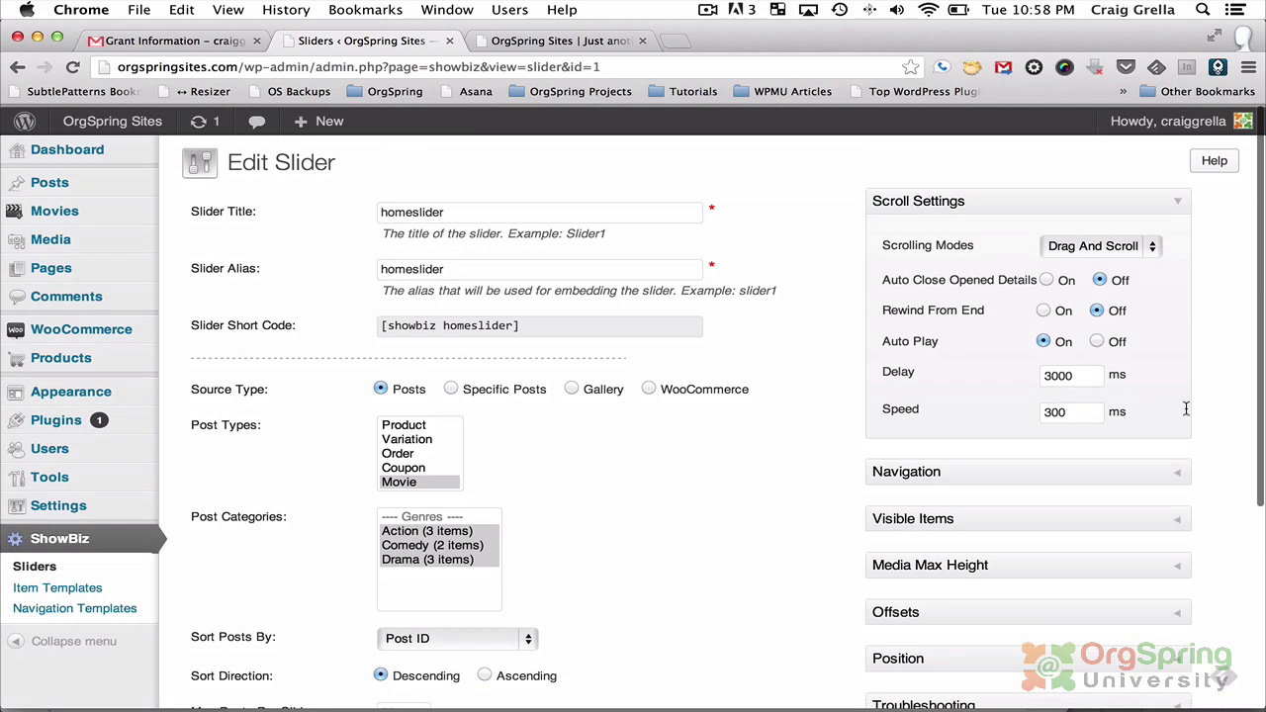
pyautogui.click(1179, 515)
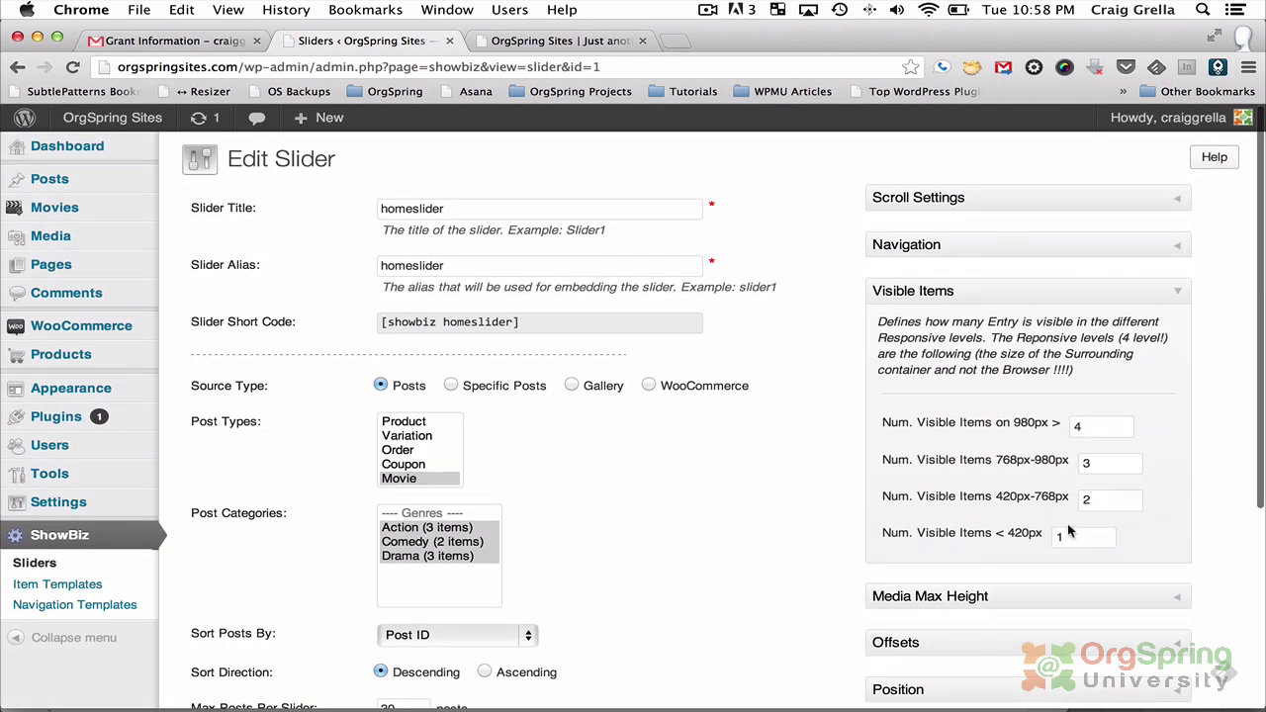
pyautogui.doubleClick(1094, 425)
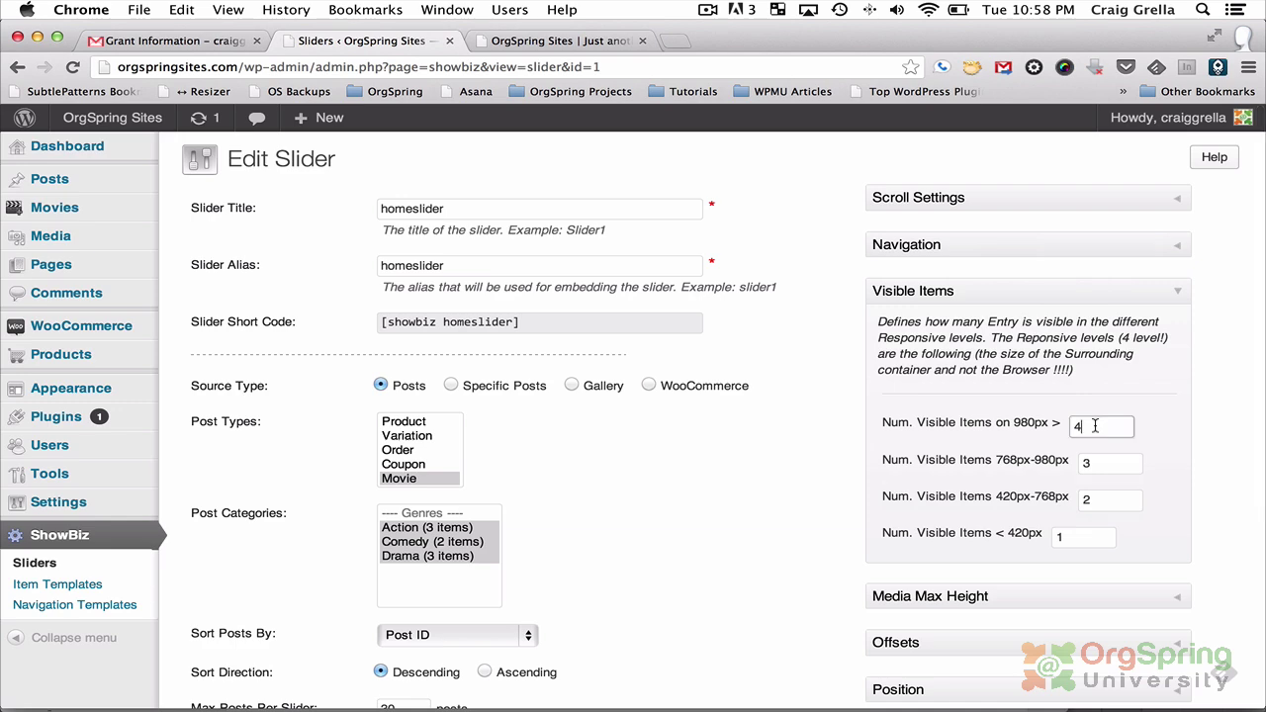
pyautogui.write('2')
pyautogui.doubleClick(1097, 461)
pyautogui.write('2')
pyautogui.scroll(-5, 1178, 492)
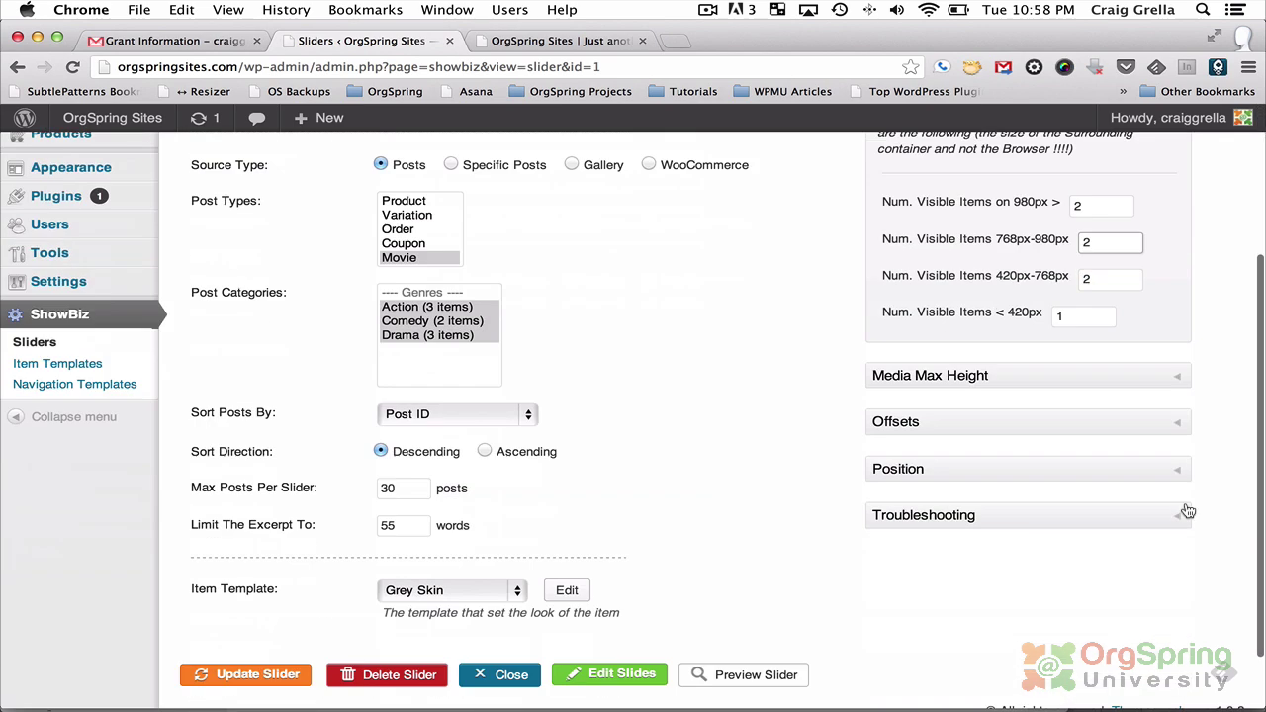
pyautogui.click(247, 640)
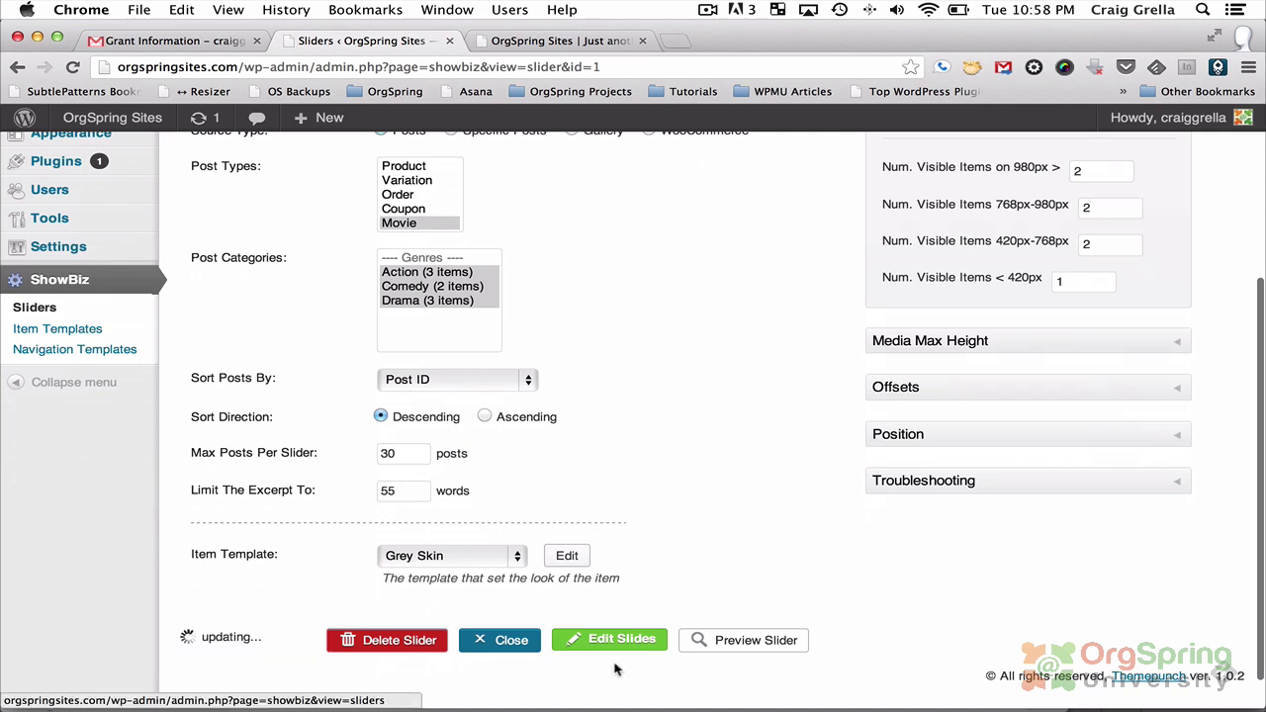
# Preview the slider and look over the movie images, titles and excerpts in the two-item layout.
pyautogui.click(732, 643)
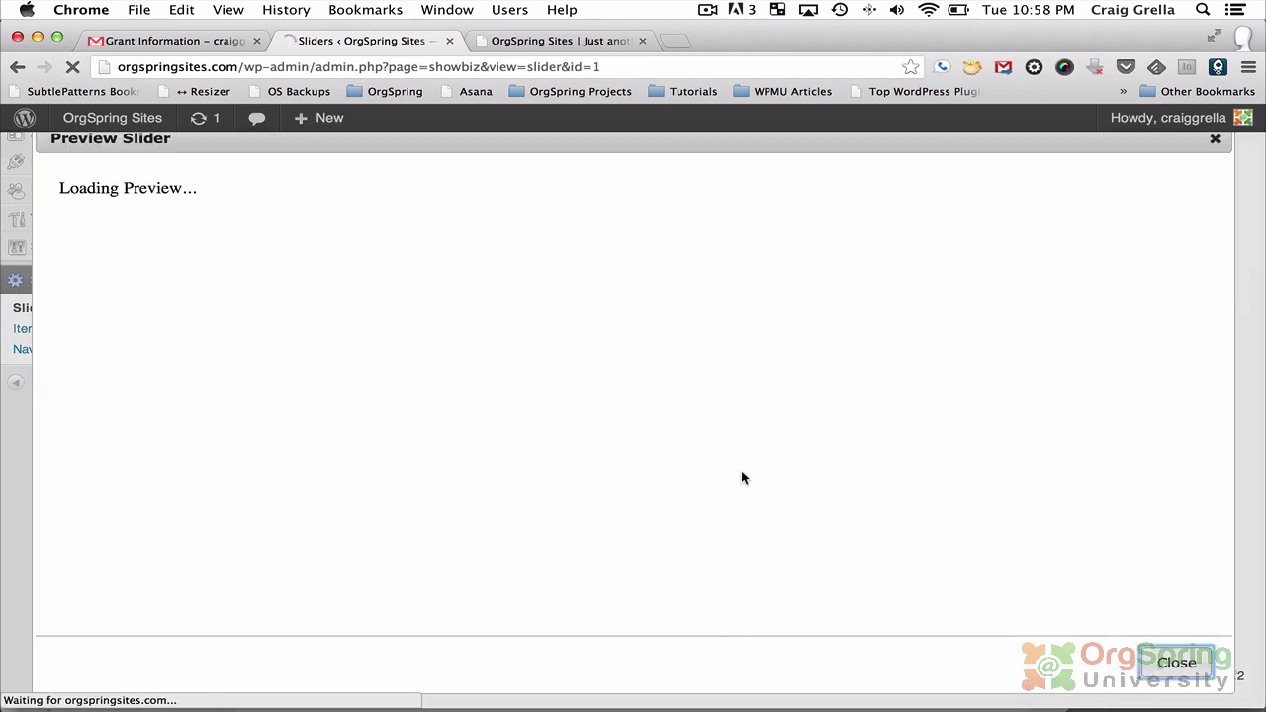
pyautogui.scroll(-5, 740, 267)
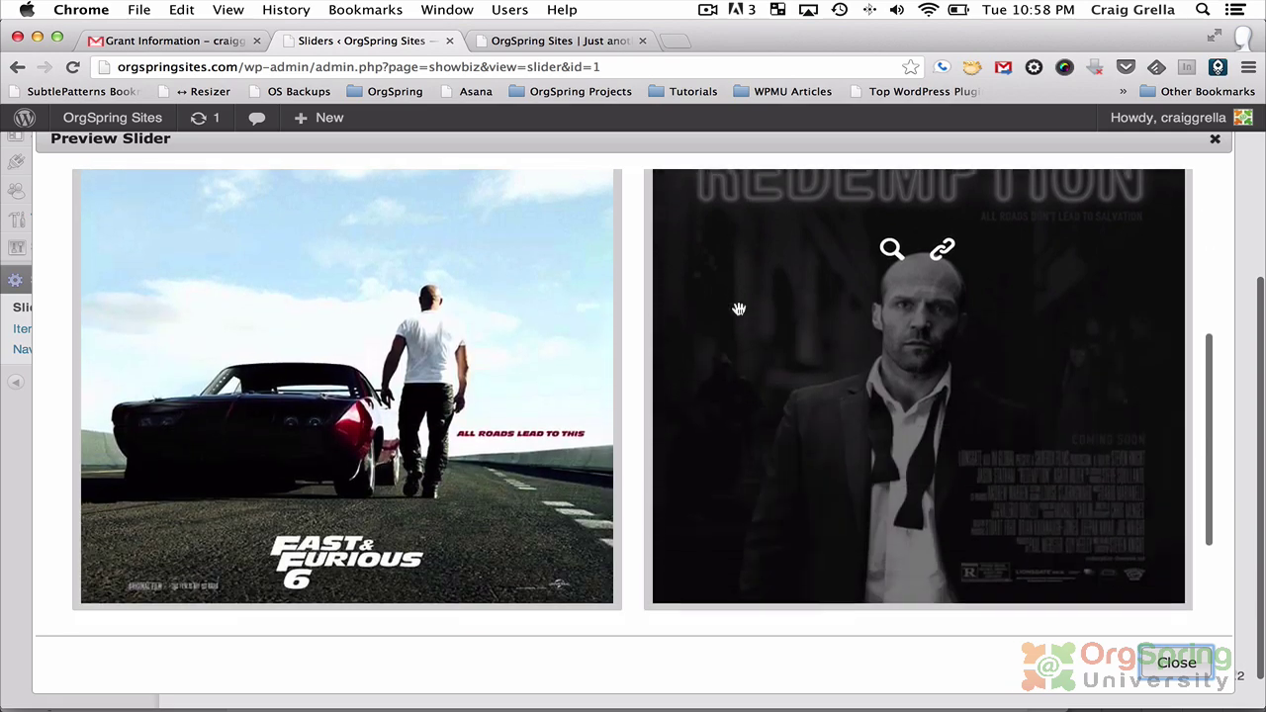
pyautogui.scroll(-4, 739, 310)
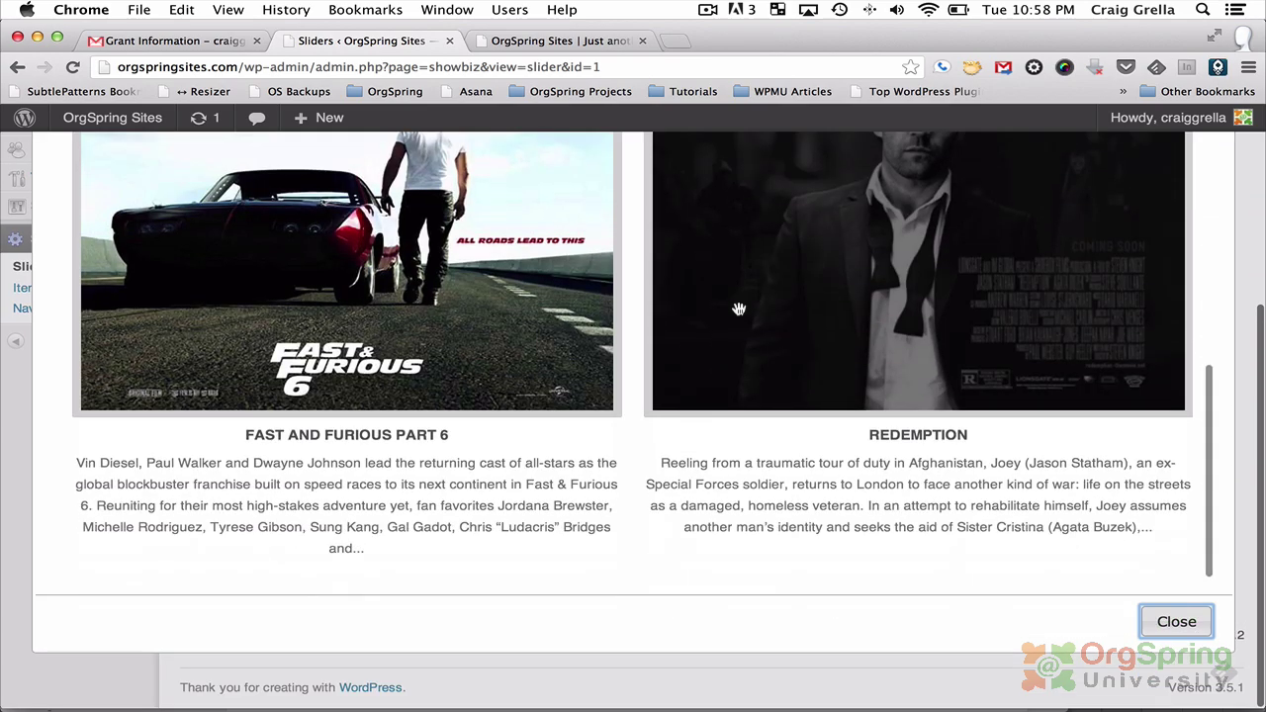
pyautogui.scroll(2, 426, 230)
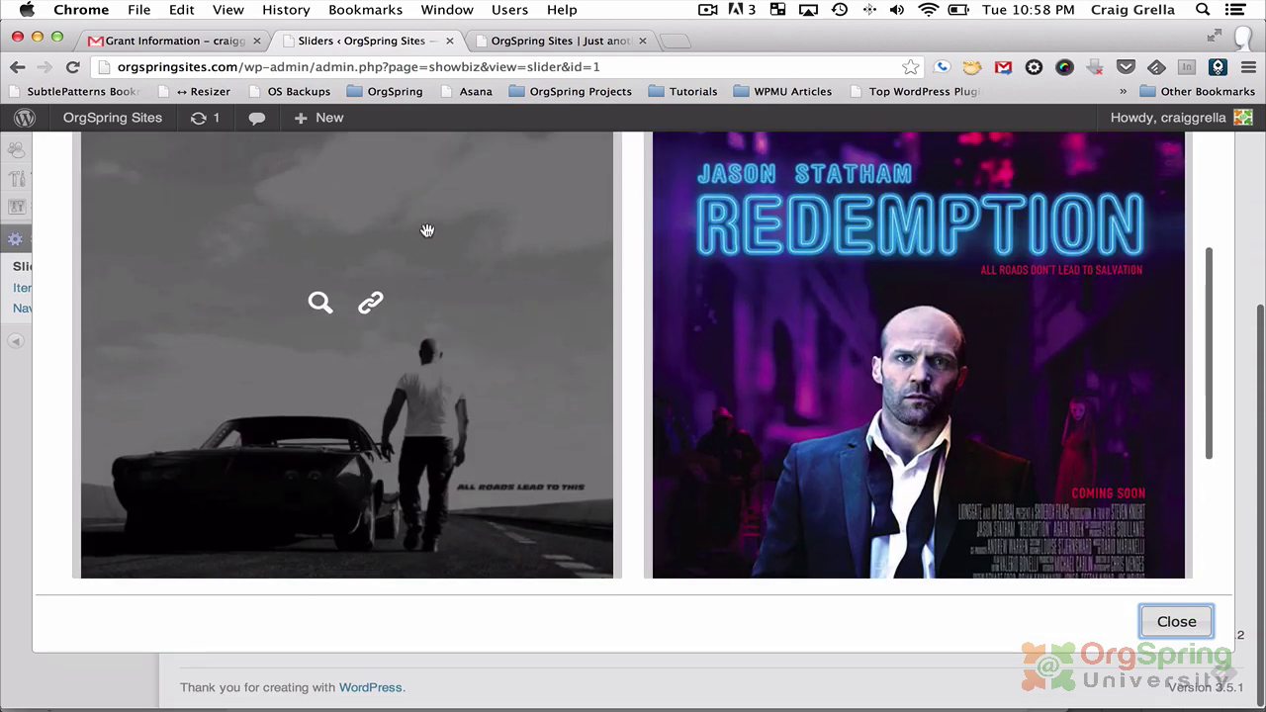
pyautogui.scroll(-2, 426, 290)
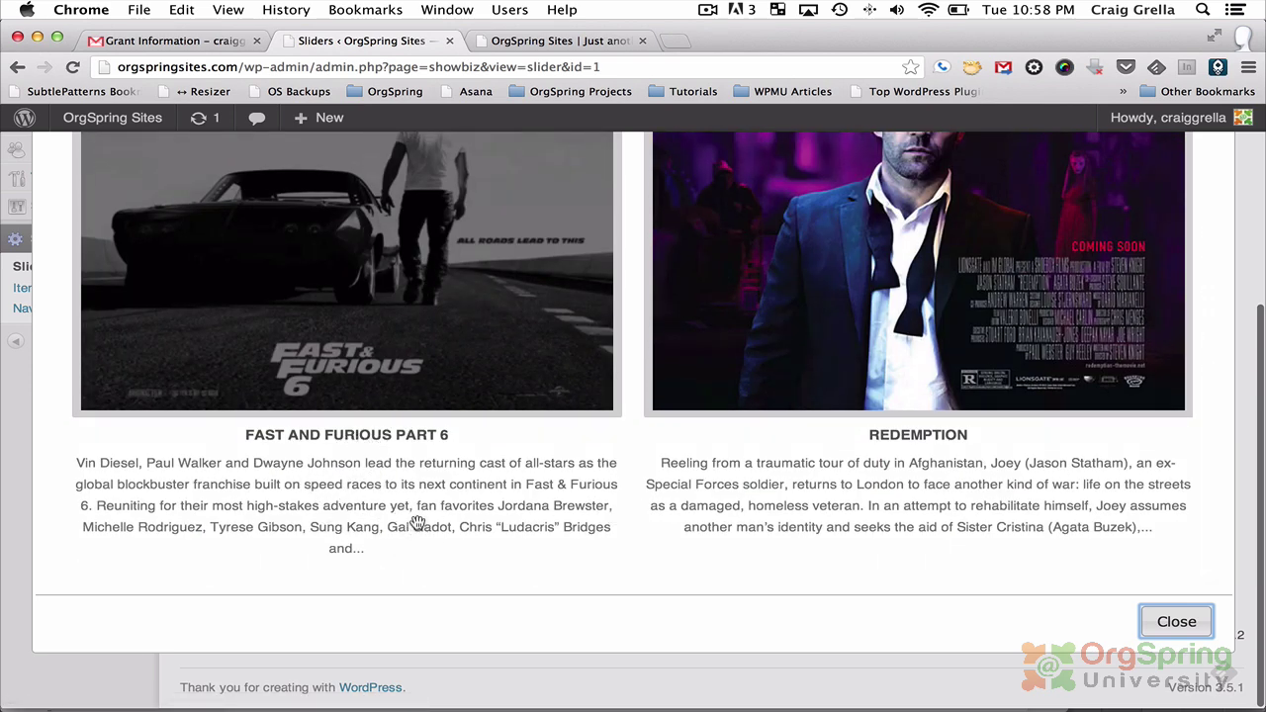
pyautogui.scroll(1, 688, 404)
pyautogui.scroll(10, 689, 404)
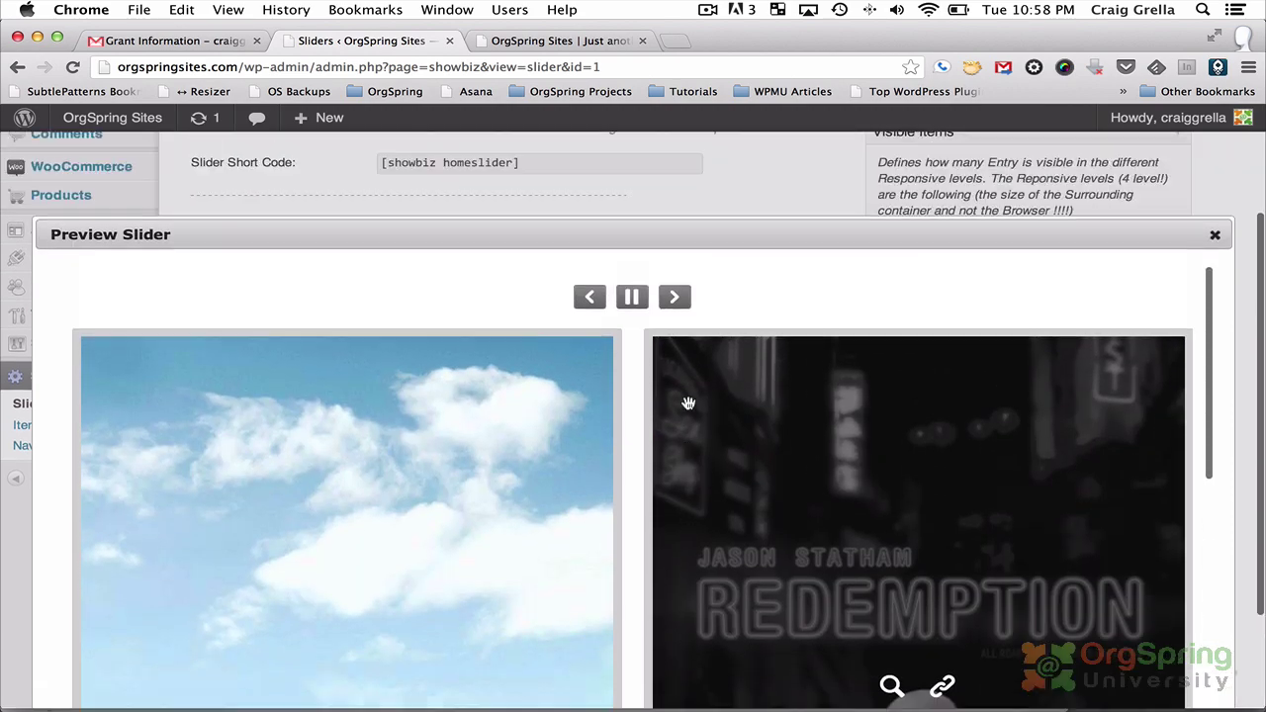
pyautogui.scroll(-5, 676, 457)
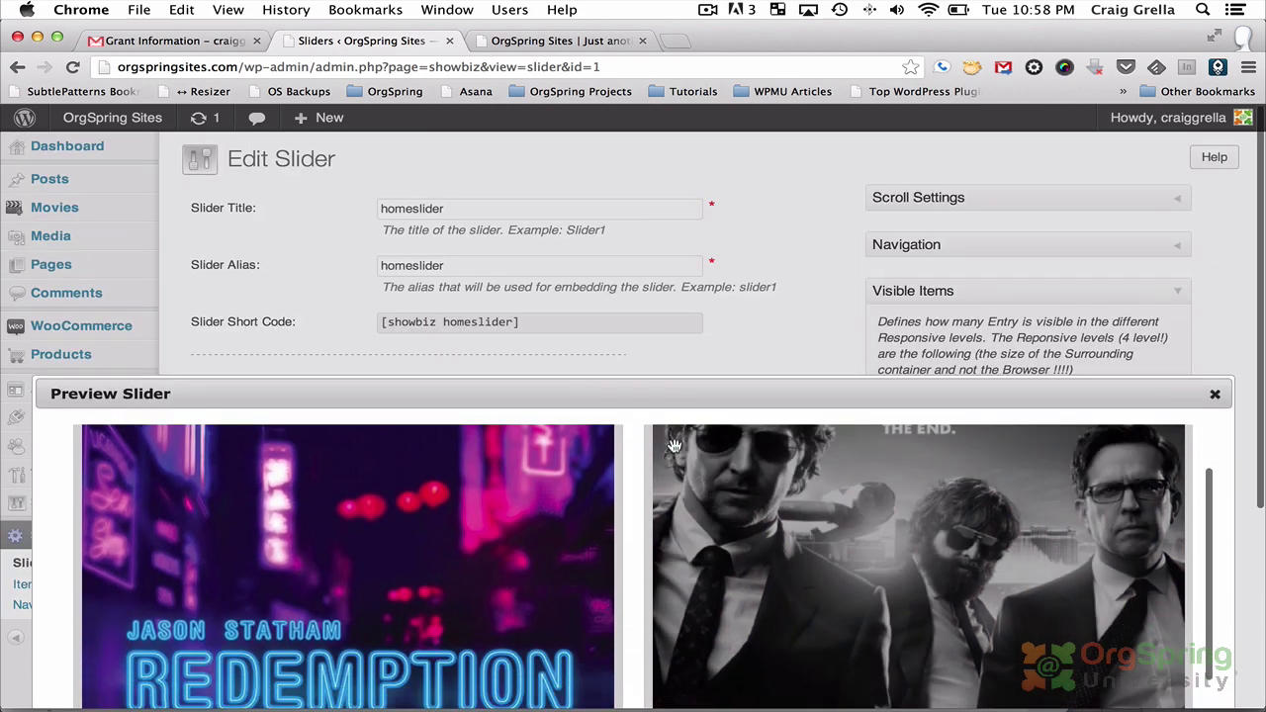
pyautogui.scroll(4, 677, 463)
# Move forward and back through the previewed movies to both ends of the slider, and close the preview.
pyautogui.click(673, 451)
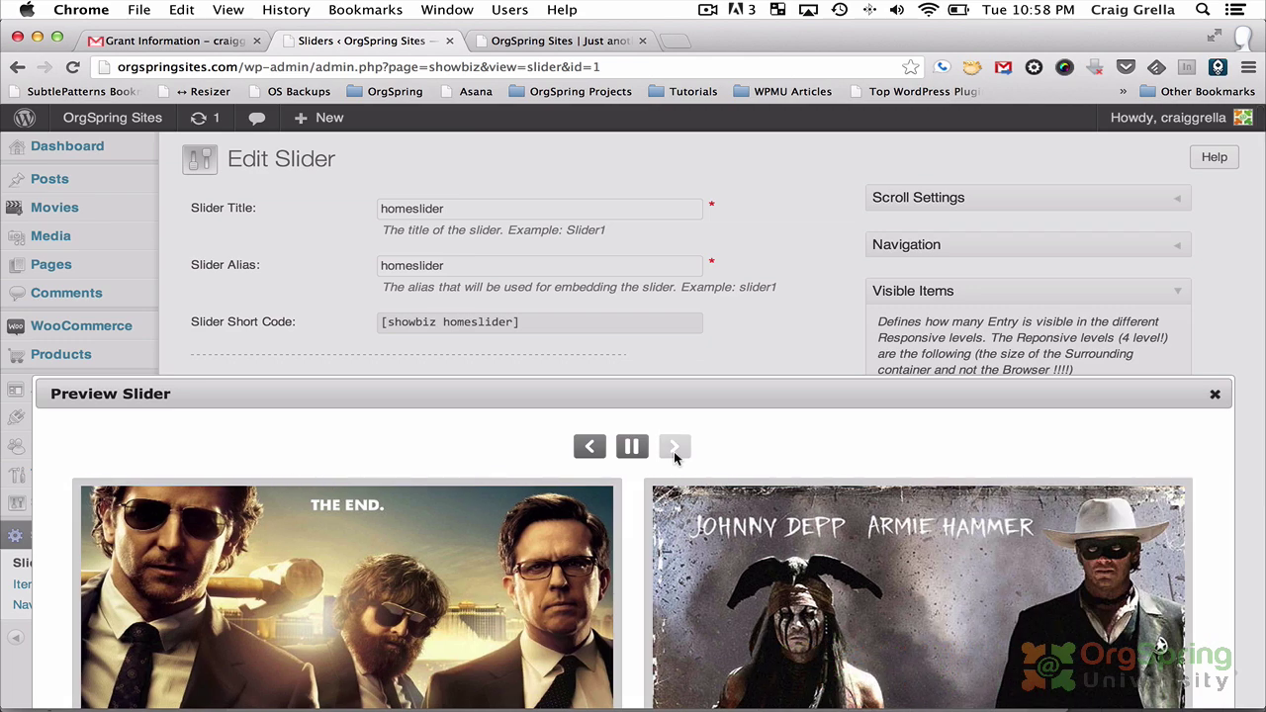
pyautogui.scroll(-5, 674, 451)
pyautogui.scroll(5, 674, 451)
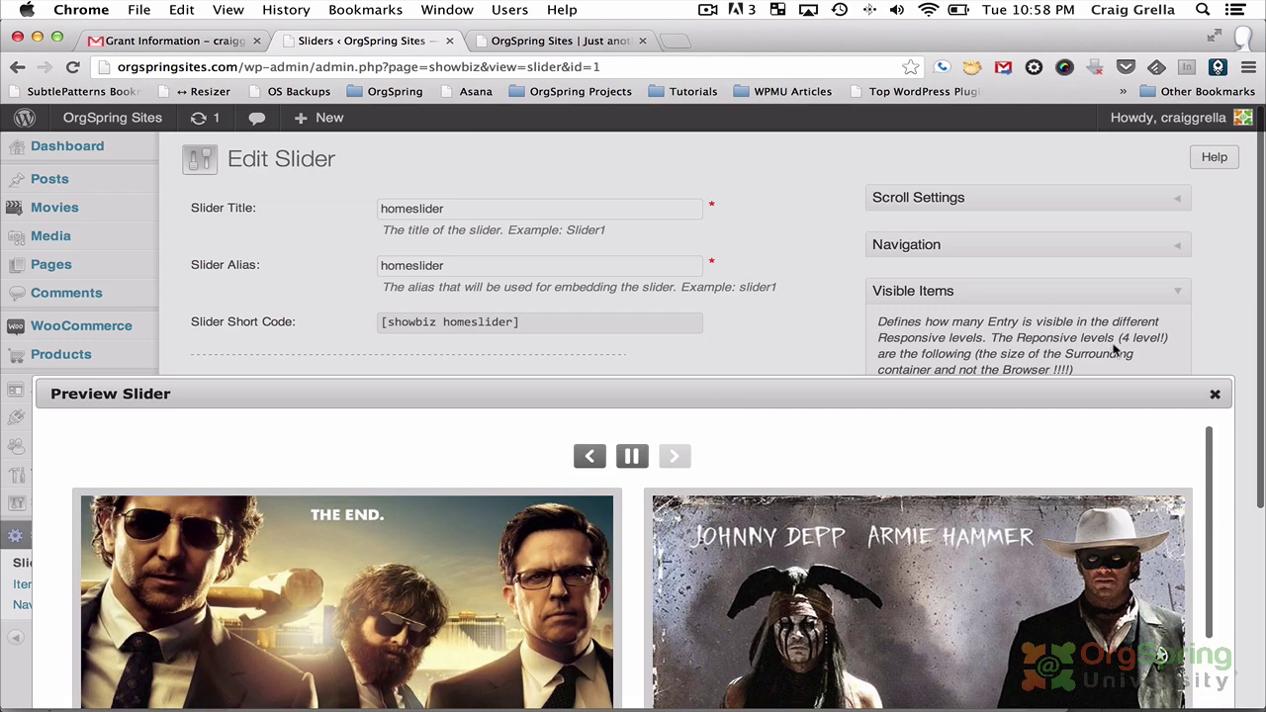
pyautogui.scroll(-6, 1240, 432)
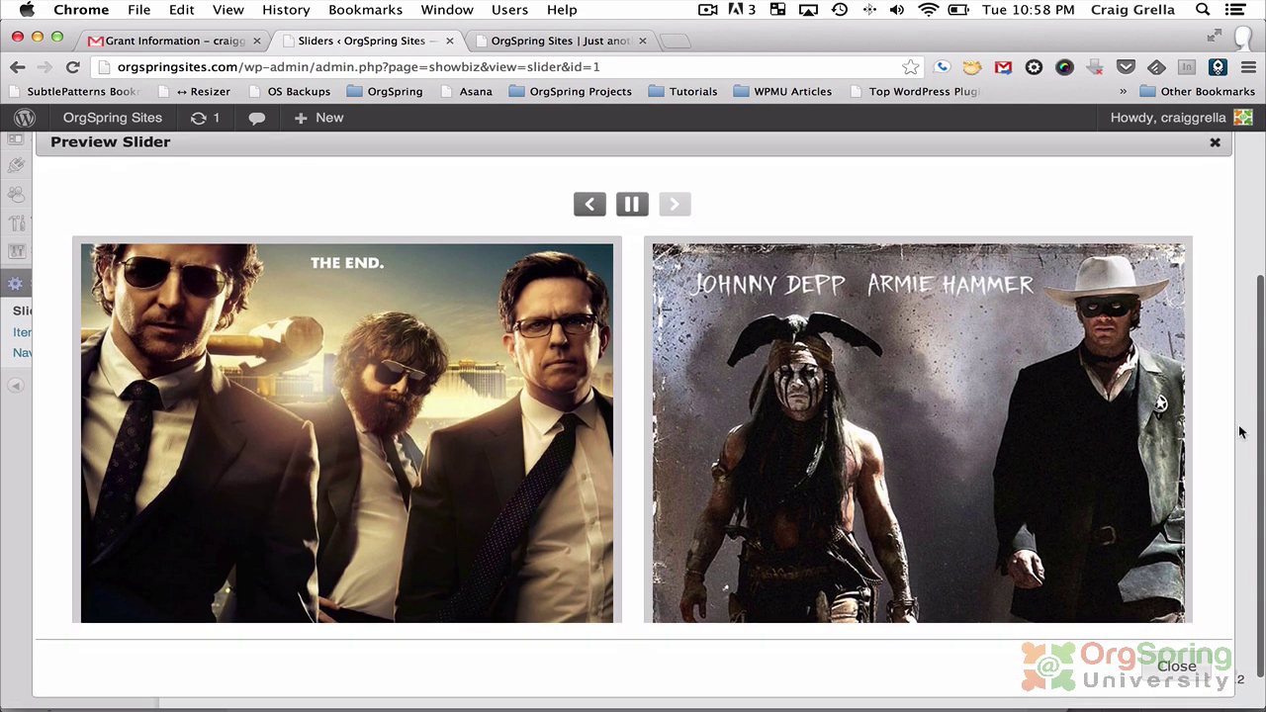
pyautogui.scroll(-3, 956, 367)
pyautogui.scroll(2, 955, 367)
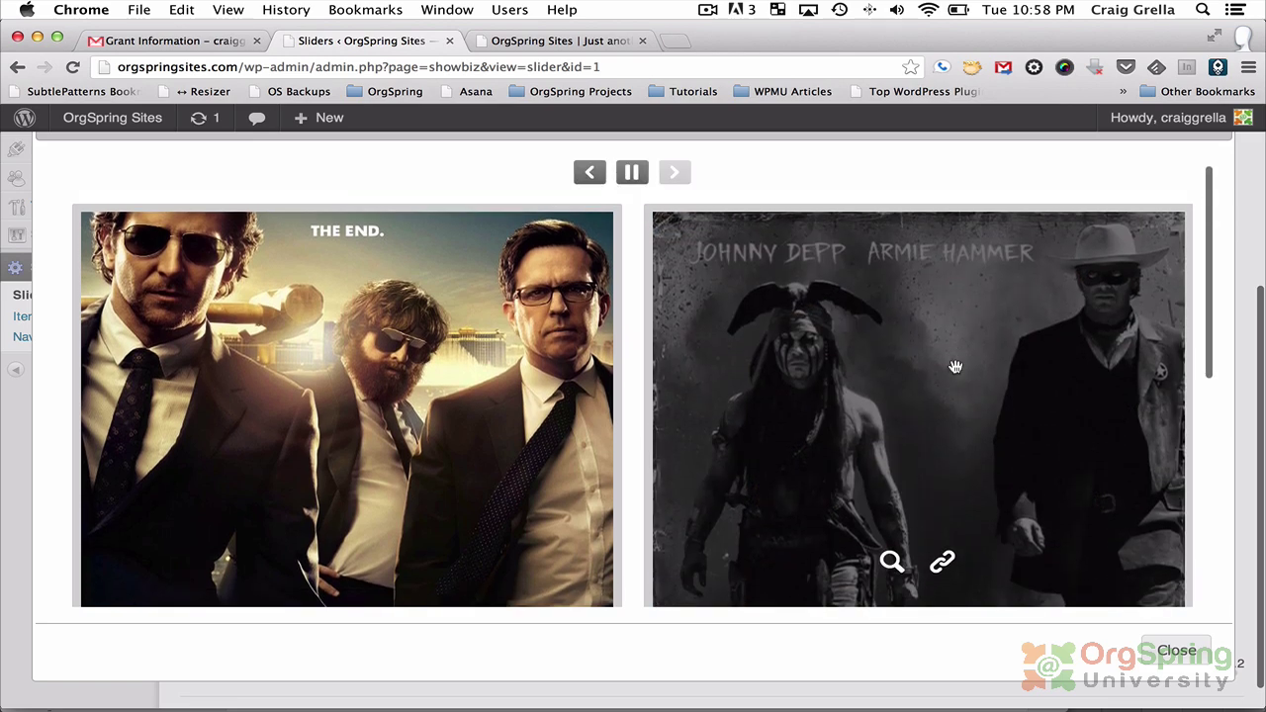
pyautogui.click(591, 173)
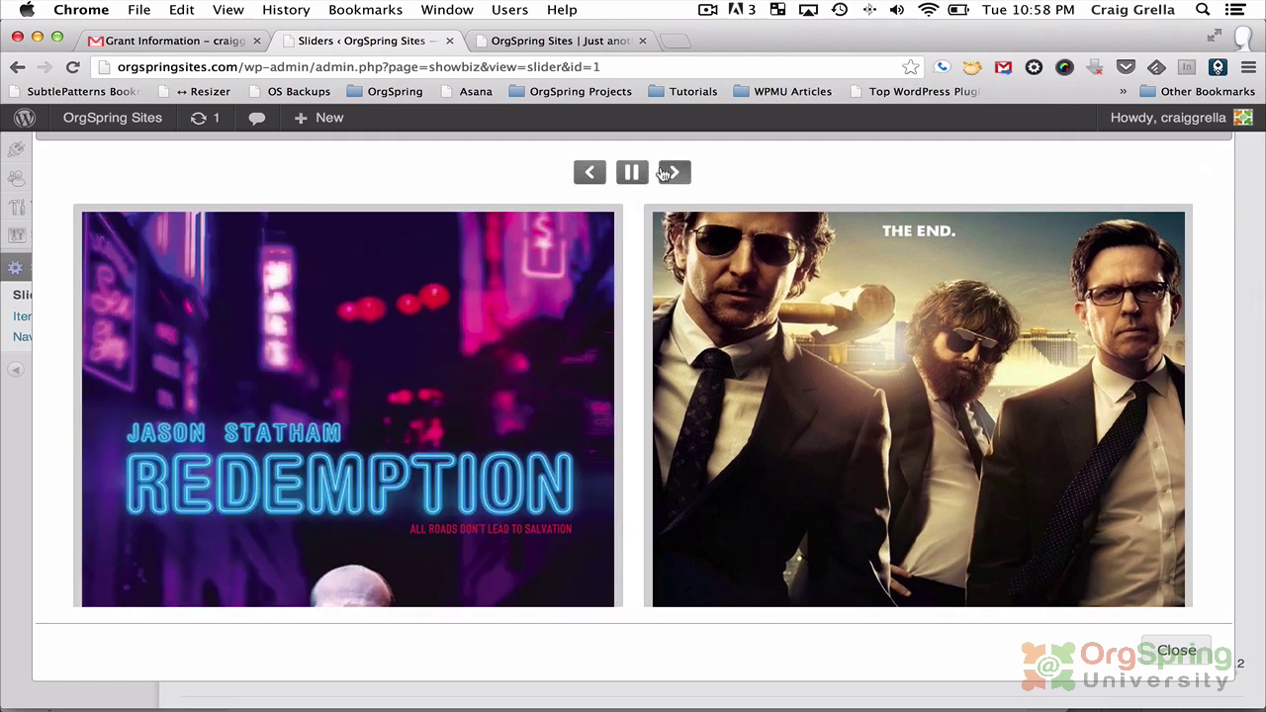
pyautogui.click(672, 173)
pyautogui.doubleClick(668, 174)
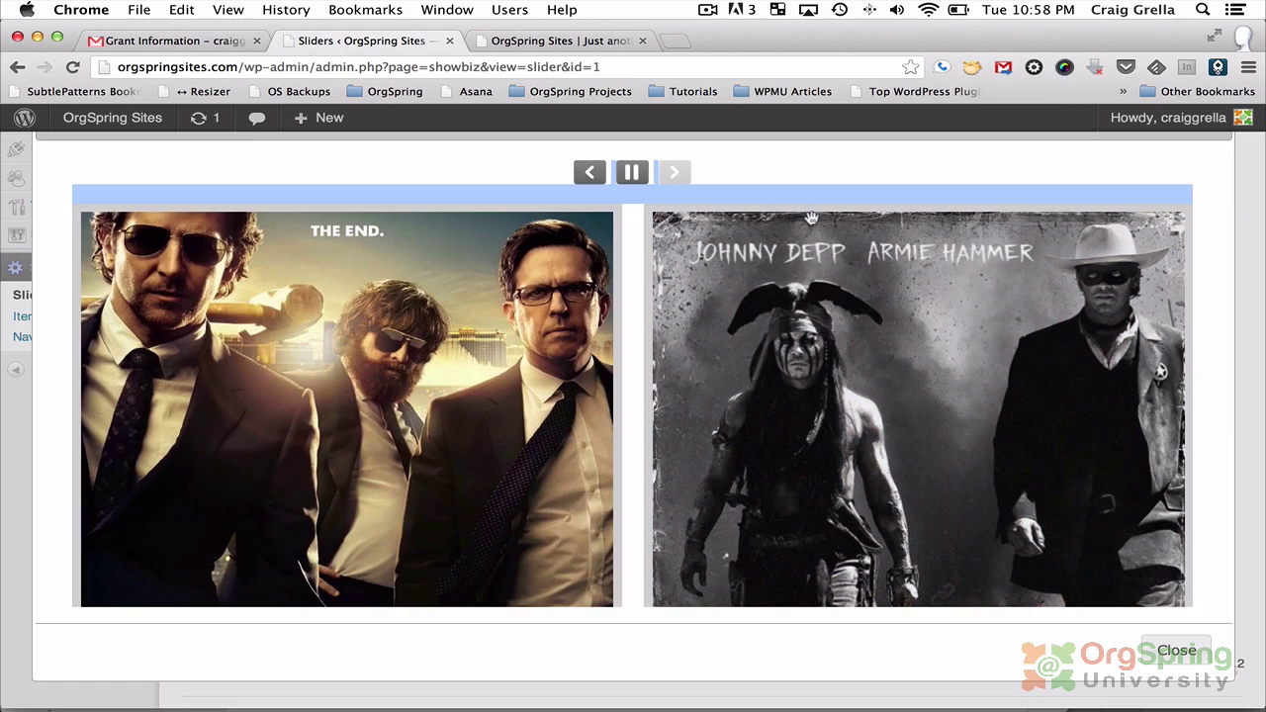
pyautogui.click(586, 176)
pyautogui.click(586, 176)
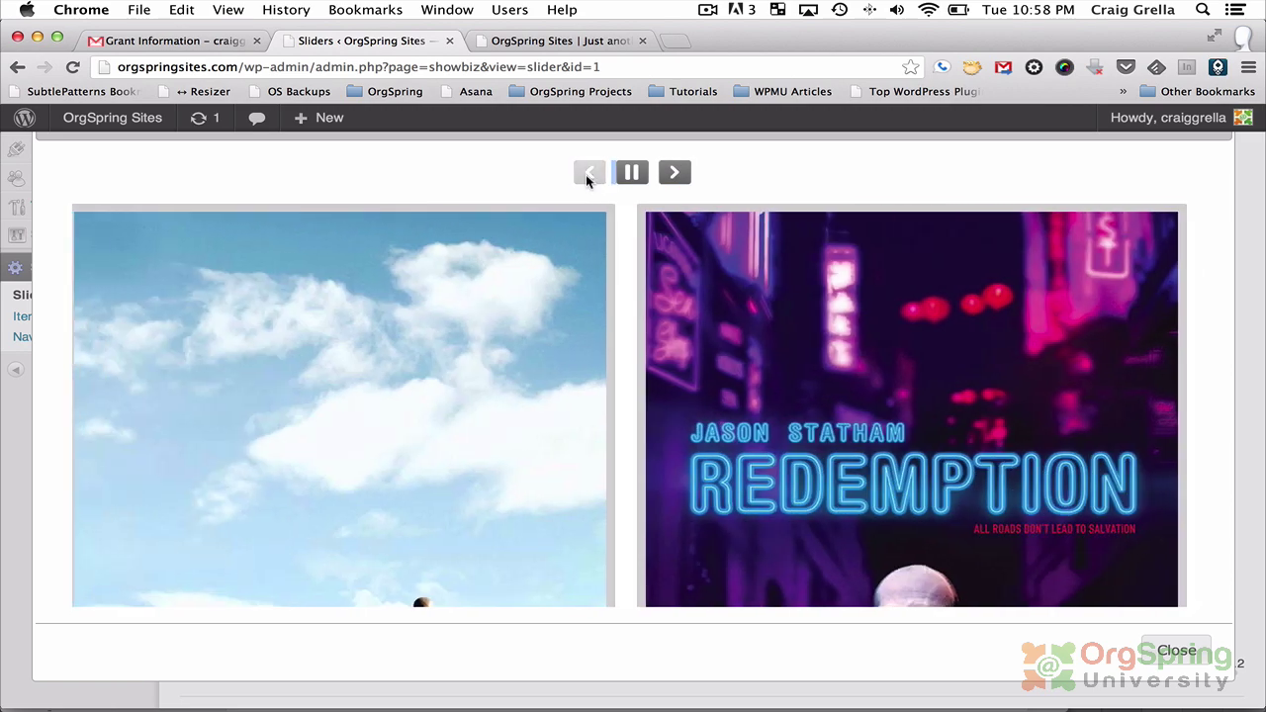
pyautogui.click(586, 176)
pyautogui.doubleClick(586, 176)
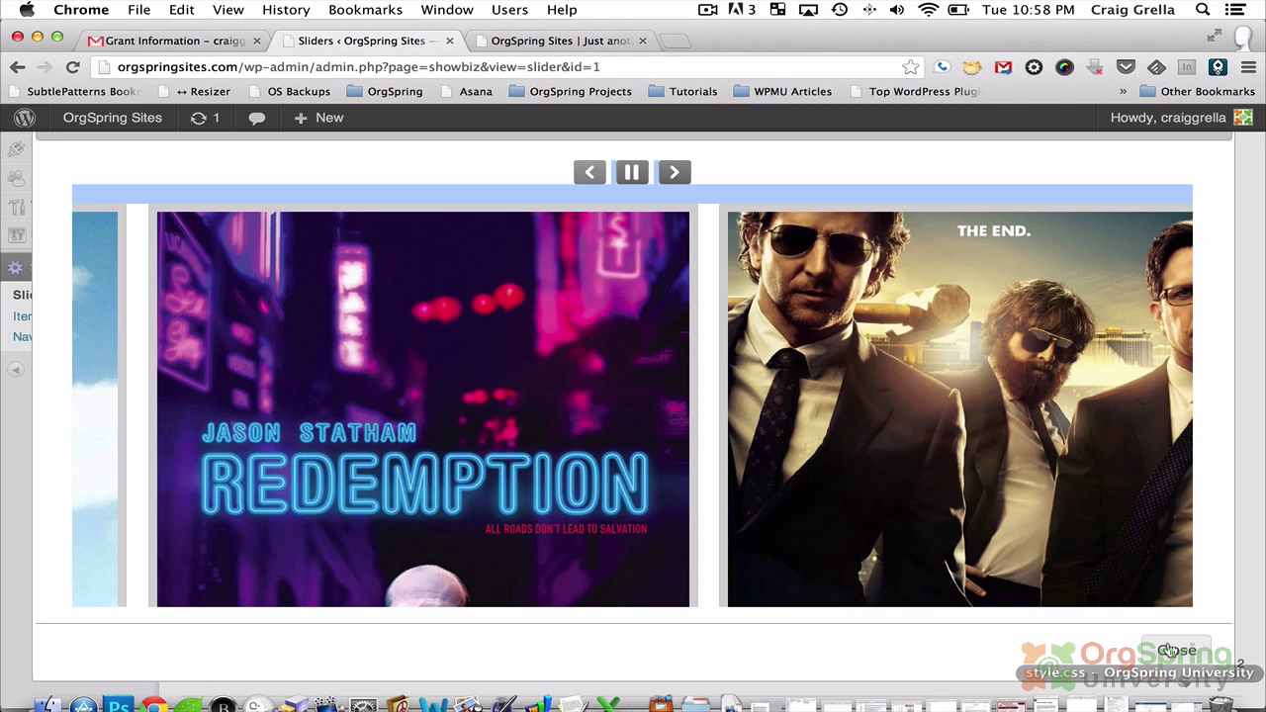
pyautogui.click(1173, 649)
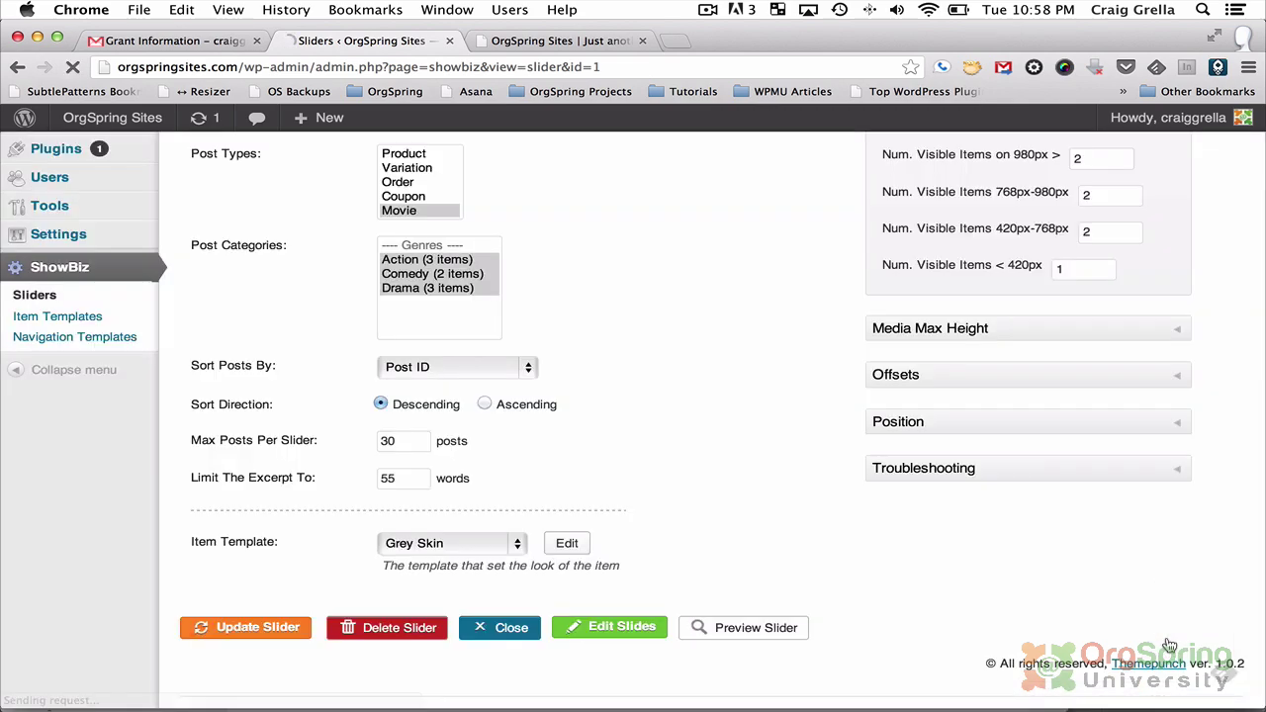
# Turn on Rewind From End in the slider's scroll settings and update the slider.
pyautogui.scroll(5, 1046, 346)
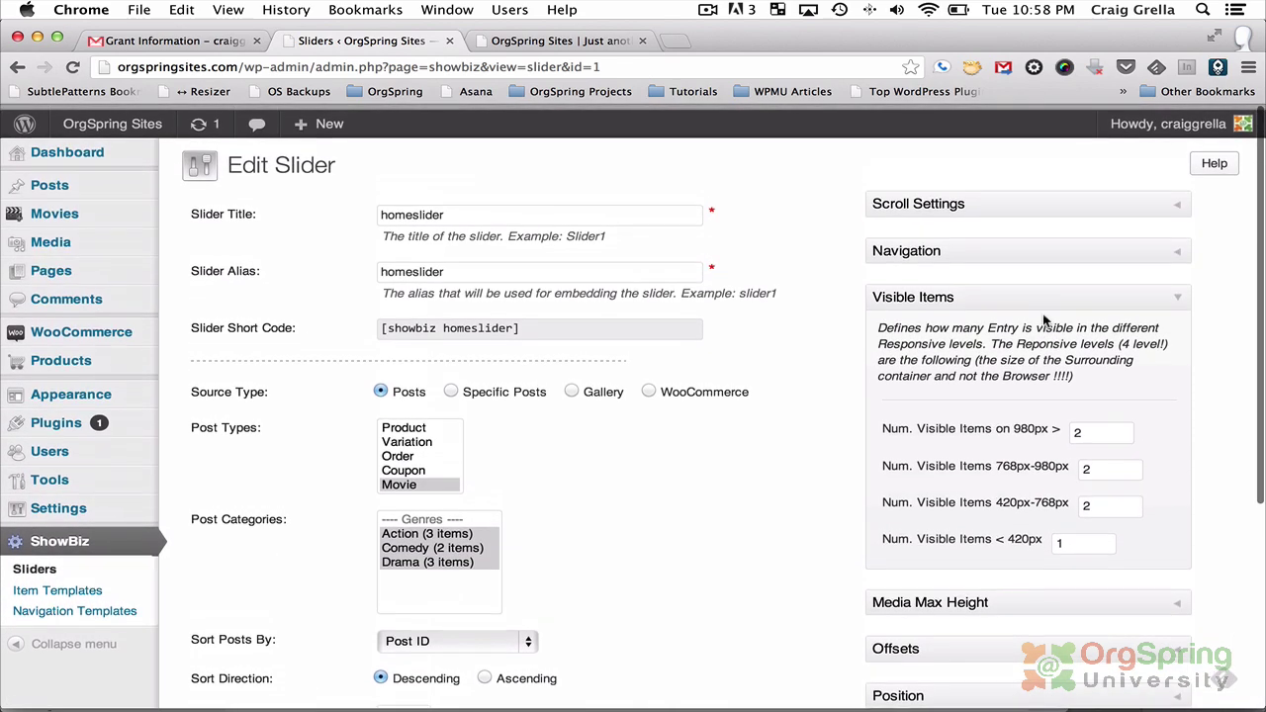
pyautogui.click(1163, 254)
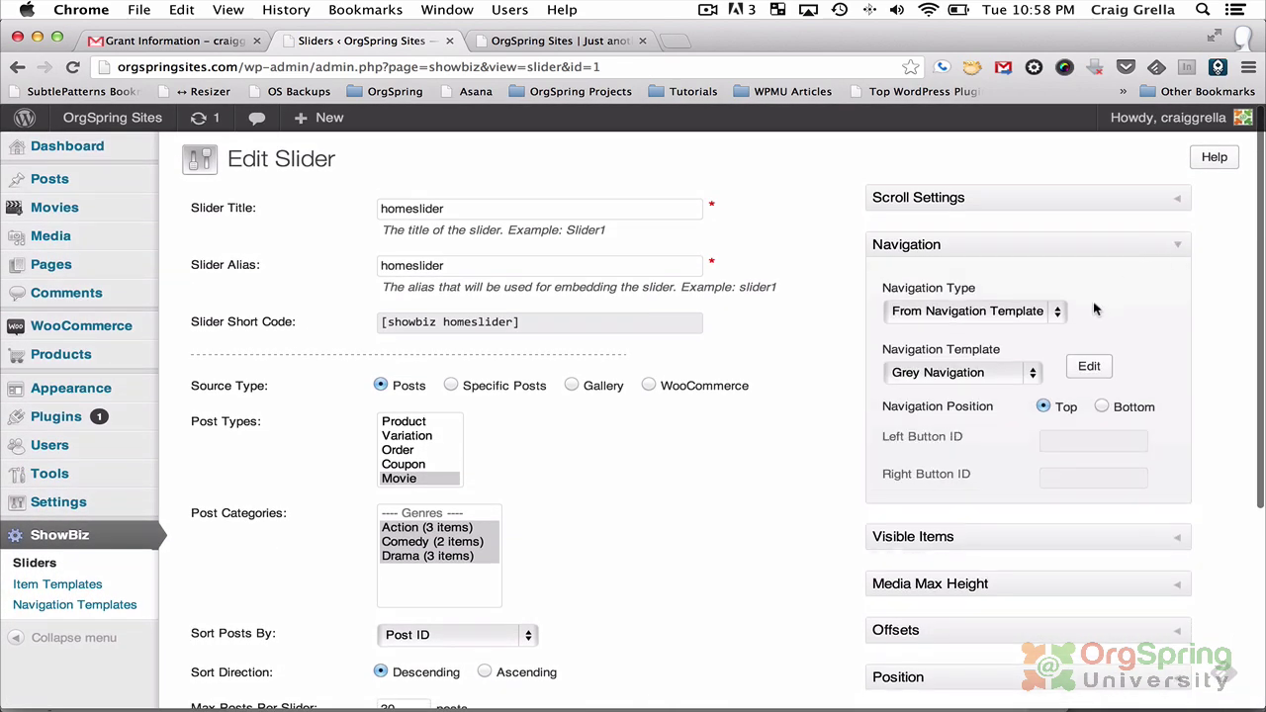
pyautogui.click(1177, 202)
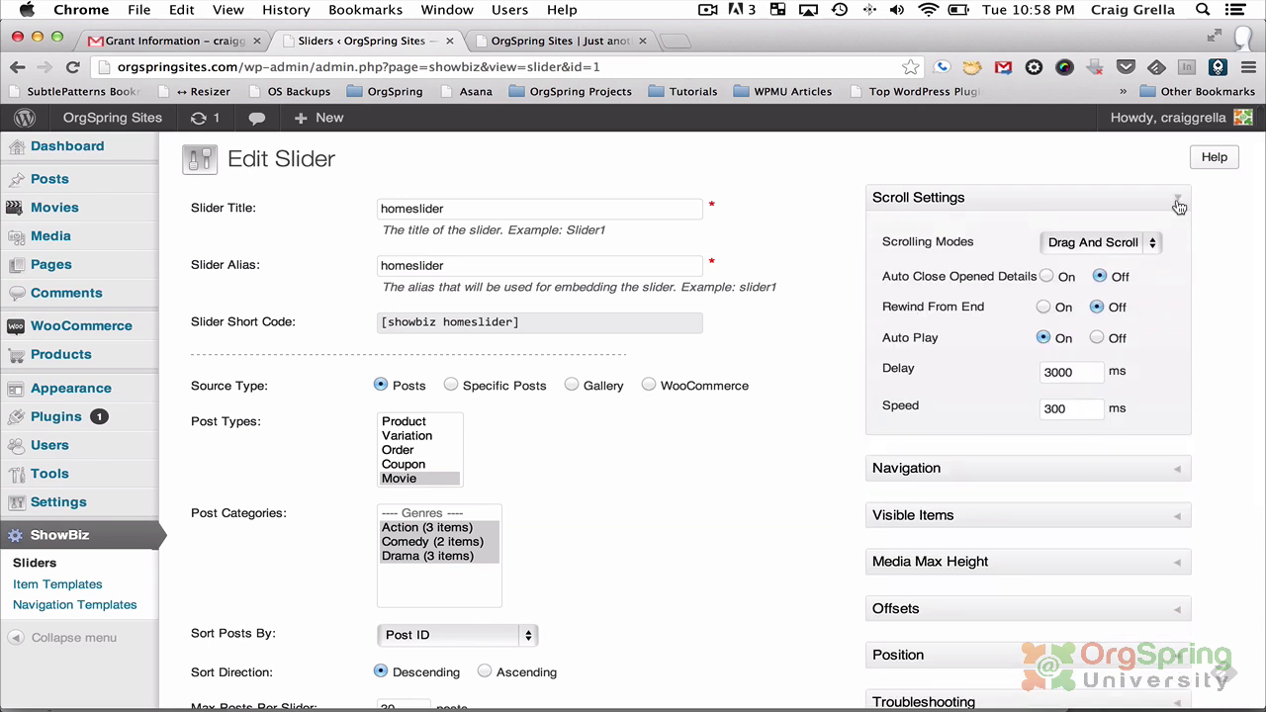
pyautogui.moveTo(948, 312)
pyautogui.scroll(-5, 822, 403)
pyautogui.scroll(-1, 822, 404)
pyautogui.click(228, 599)
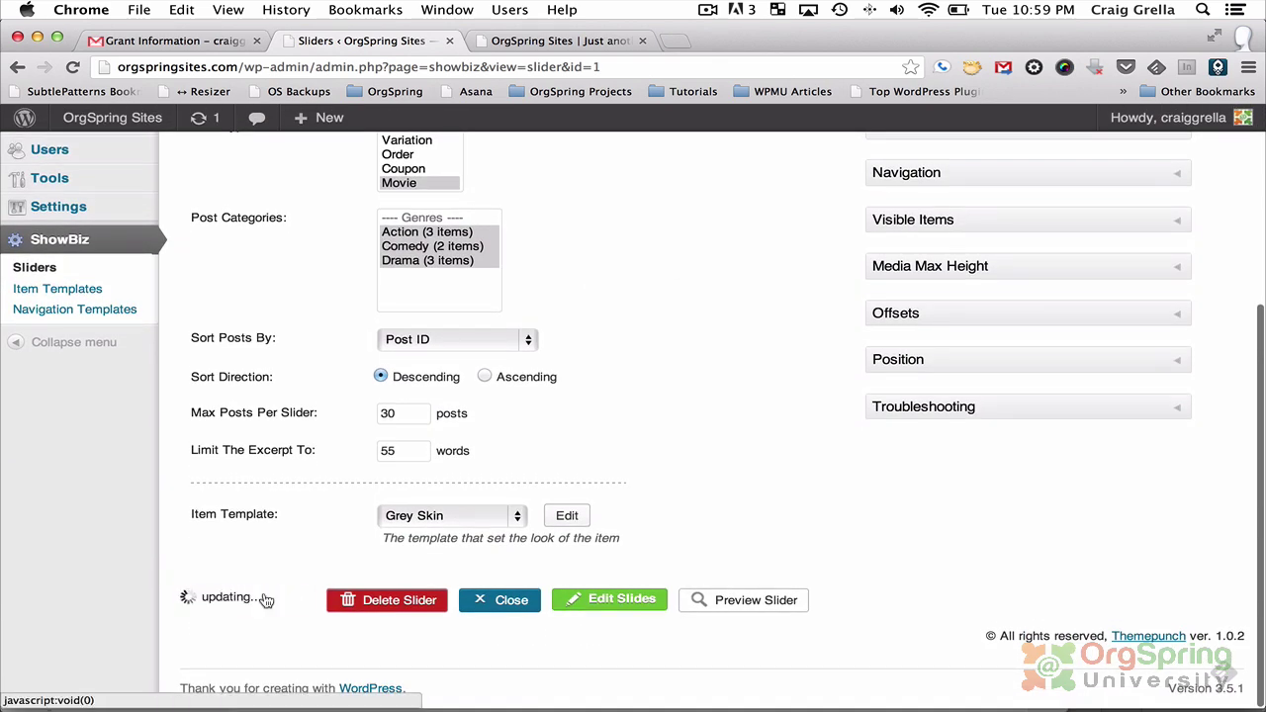
# Preview the slider again, test rewinding past its first and last movies, and close the preview.
pyautogui.click(751, 600)
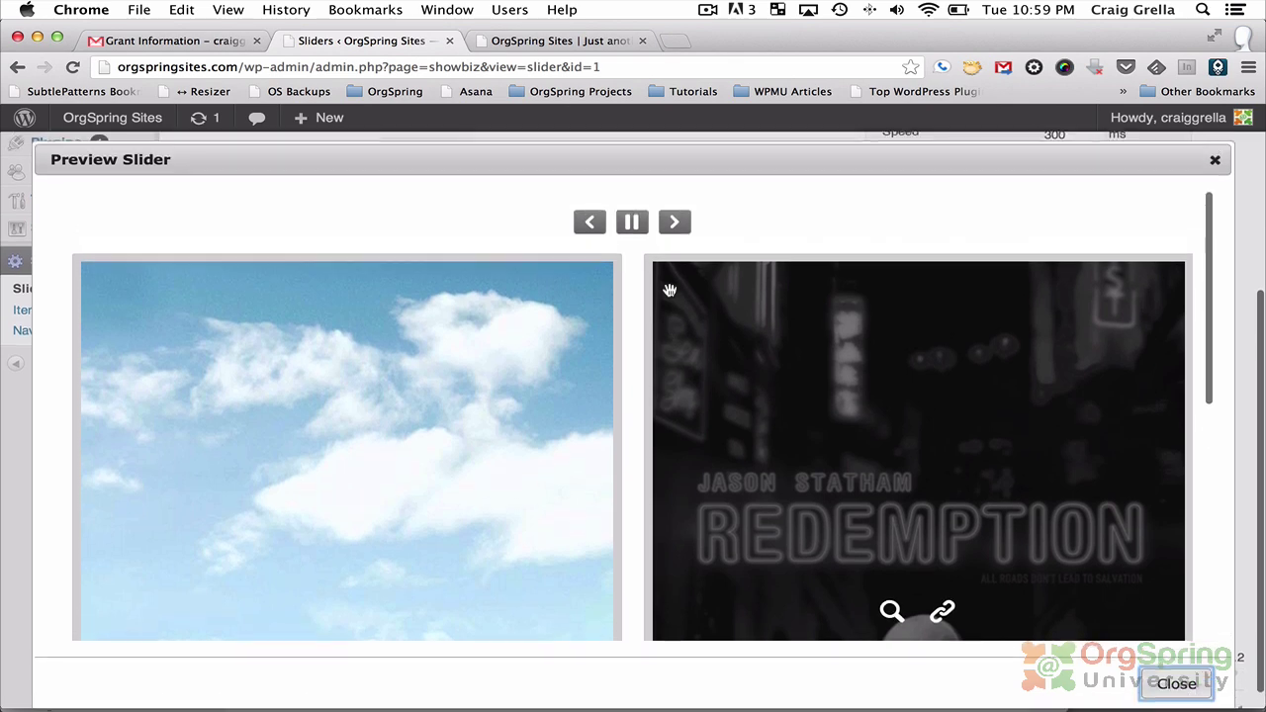
pyautogui.click(674, 224)
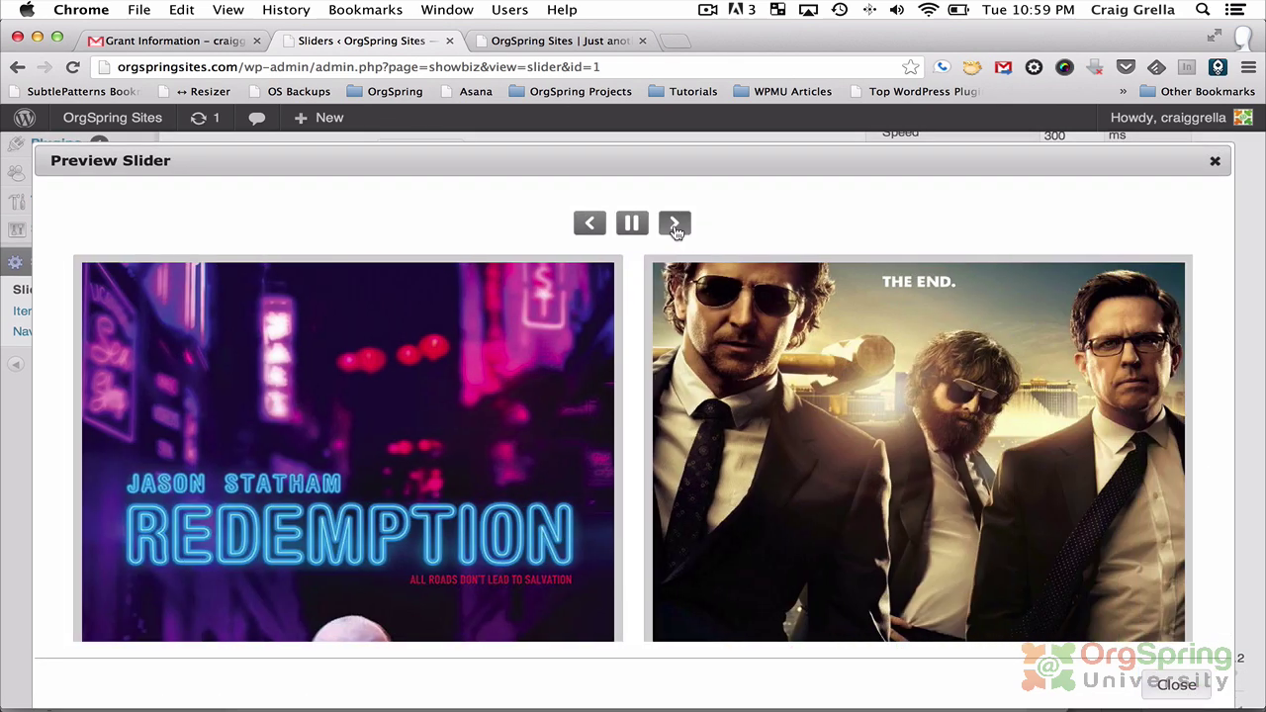
pyautogui.click(675, 228)
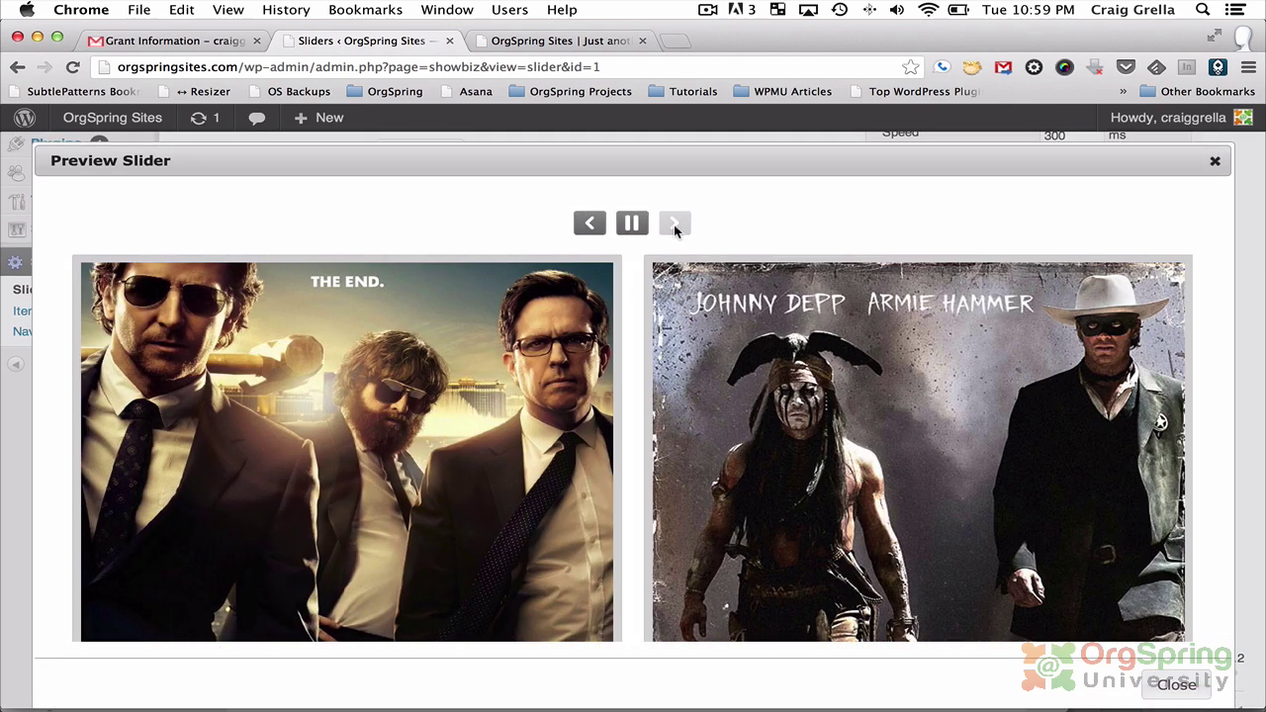
pyautogui.click(601, 228)
pyautogui.click(600, 229)
pyautogui.click(674, 224)
pyautogui.click(674, 223)
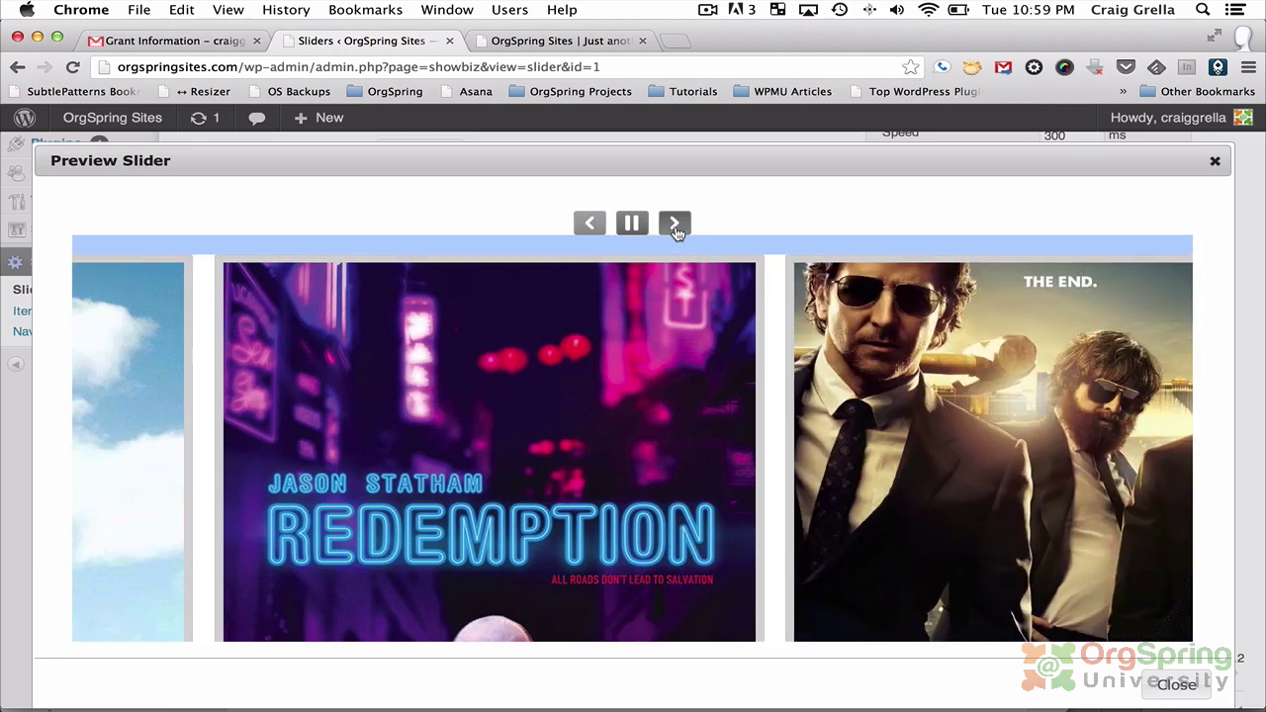
pyautogui.click(1173, 676)
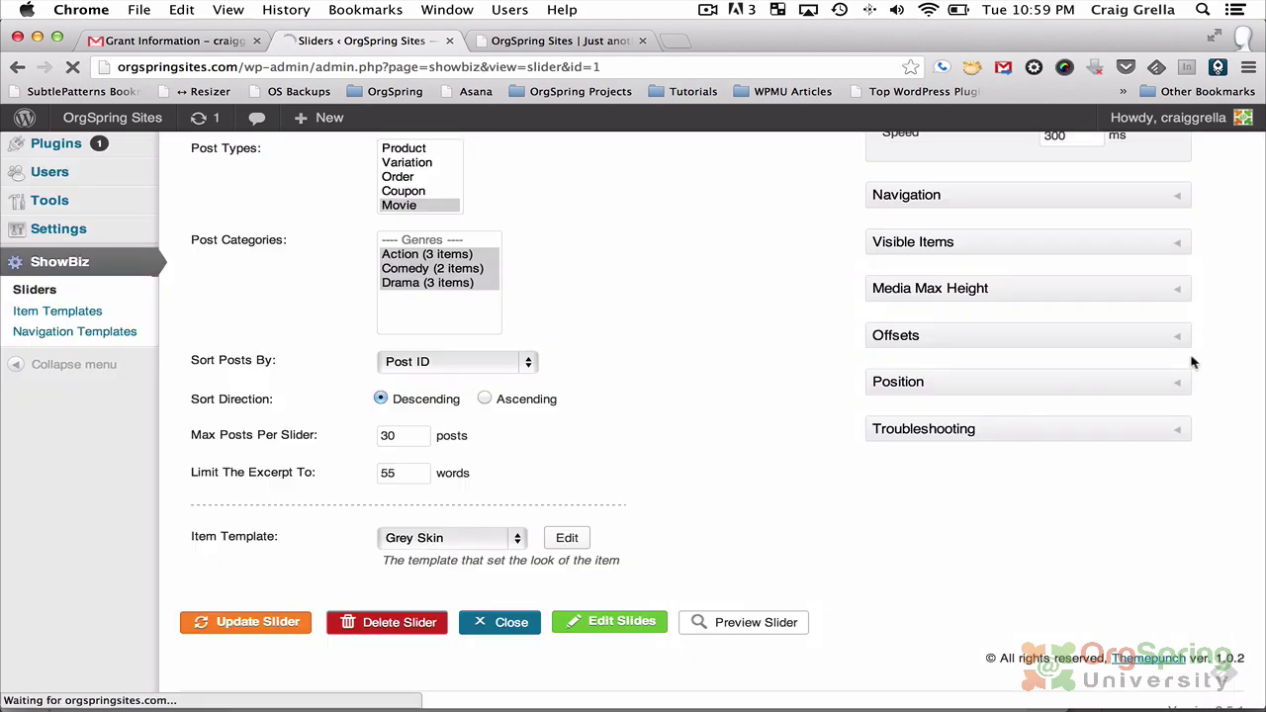
# Return to the sliders list and highlight the homeslider PHP snippets for the theme HTML and for the homepage only.
pyautogui.scroll(5, 1147, 286)
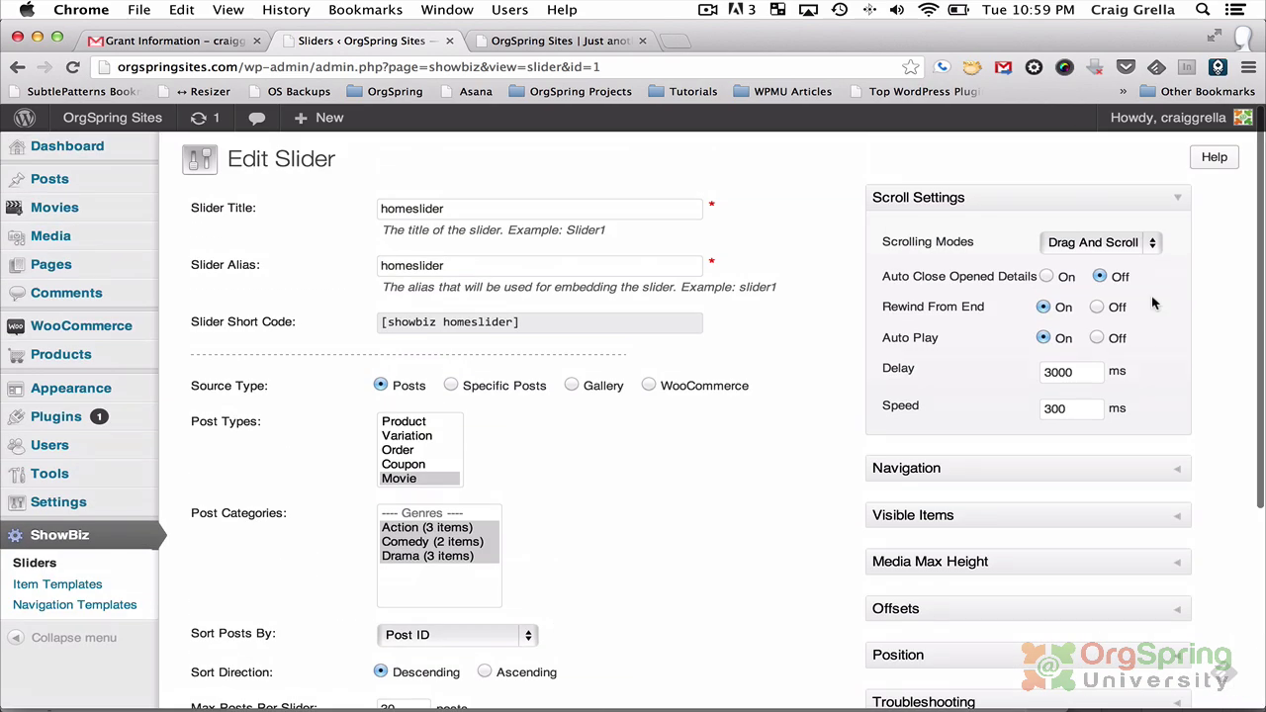
pyautogui.scroll(-5, 1153, 304)
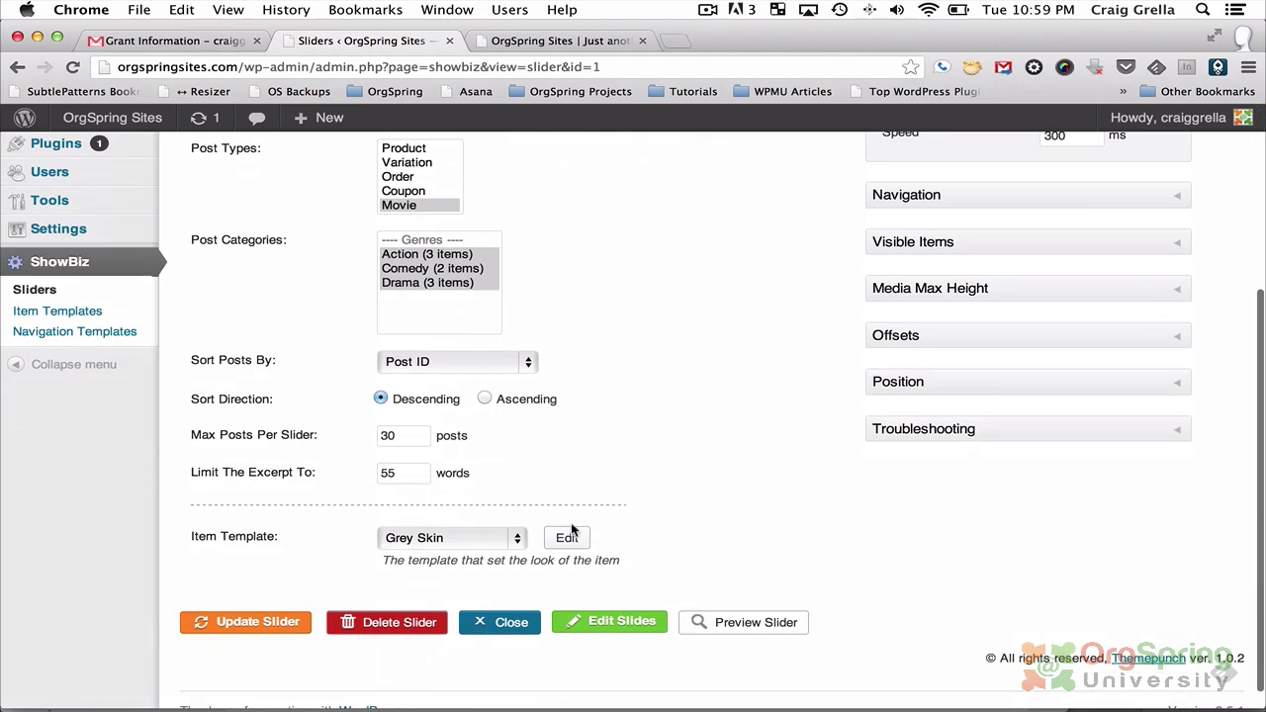
pyautogui.click(497, 631)
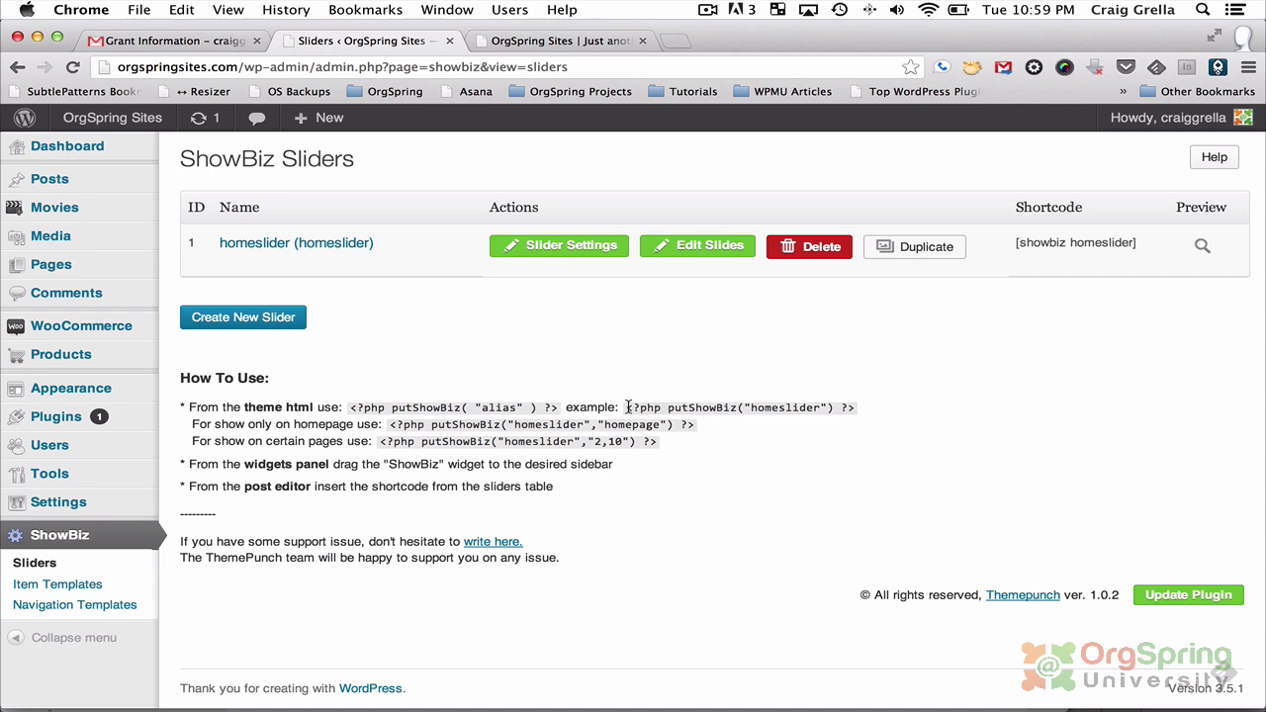
pyautogui.moveTo(625, 406); pyautogui.dragTo(853, 407)
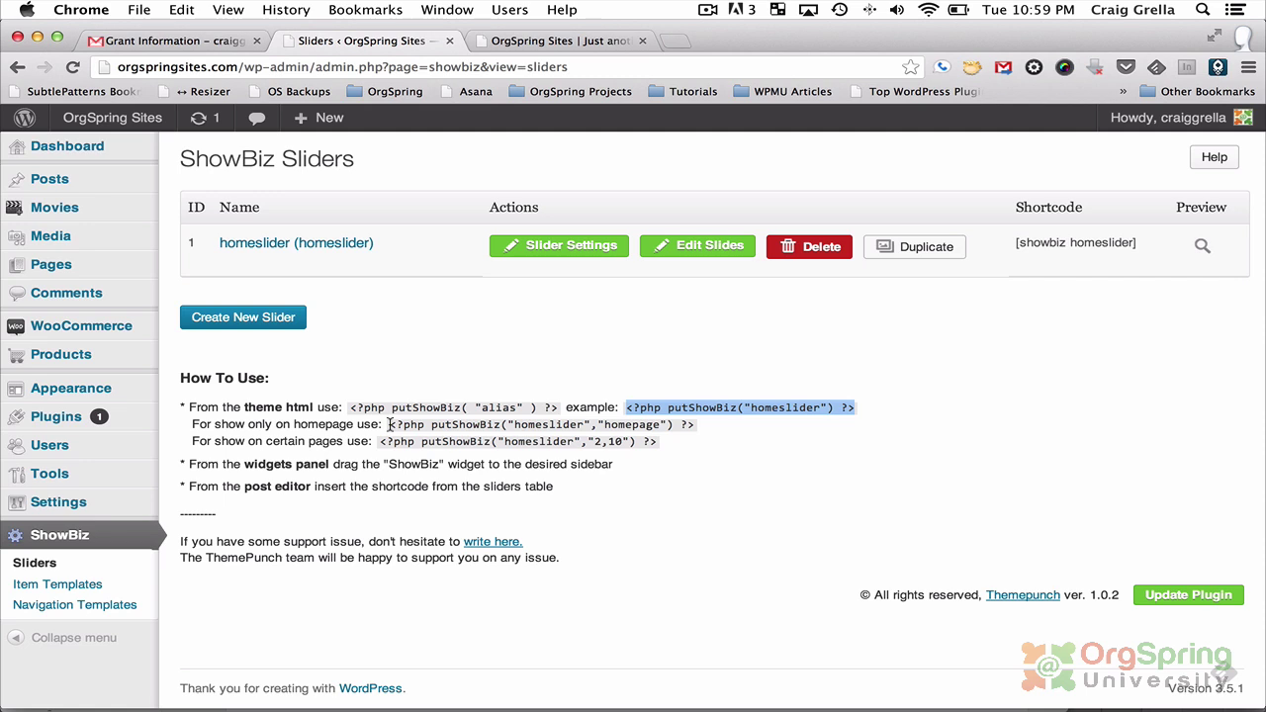
pyautogui.moveTo(389, 425); pyautogui.dragTo(691, 423)
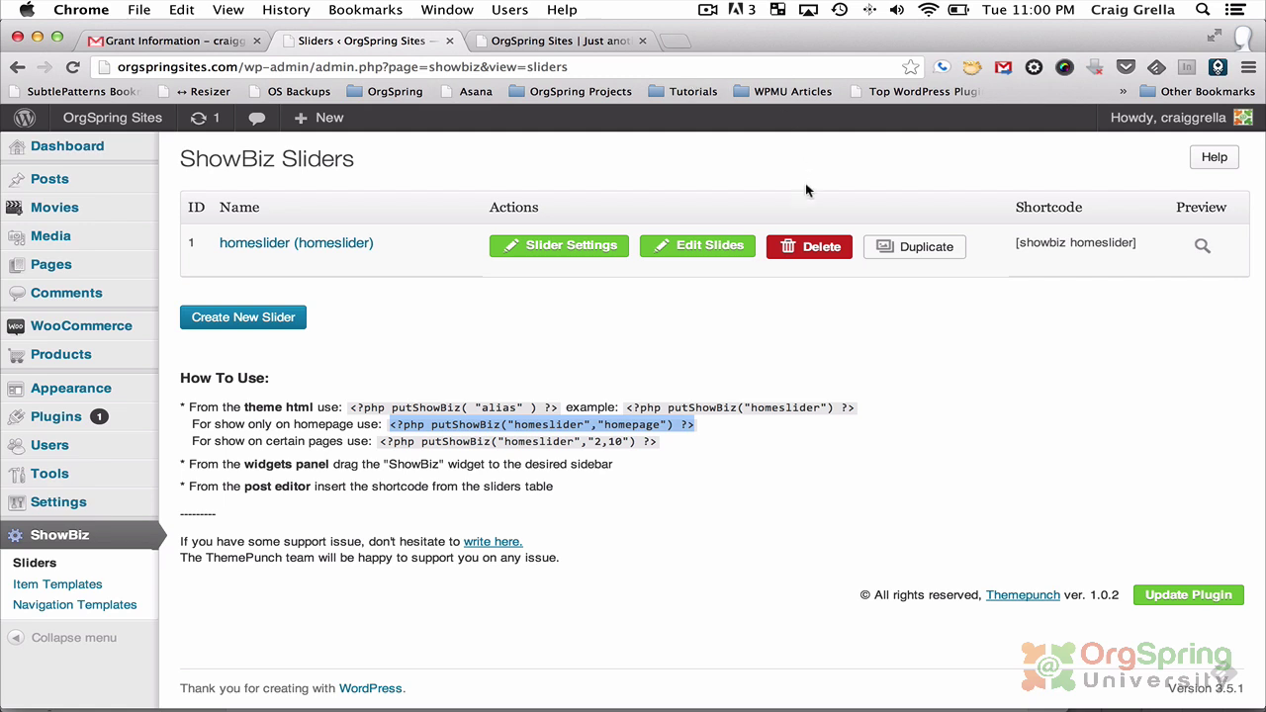
# Copy the homeslider shortcode from the sliders list and open the site's Reading settings in a new tab to check the front page.
pyautogui.moveTo(1013, 242); pyautogui.dragTo(1138, 242)
pyautogui.press('super+c')
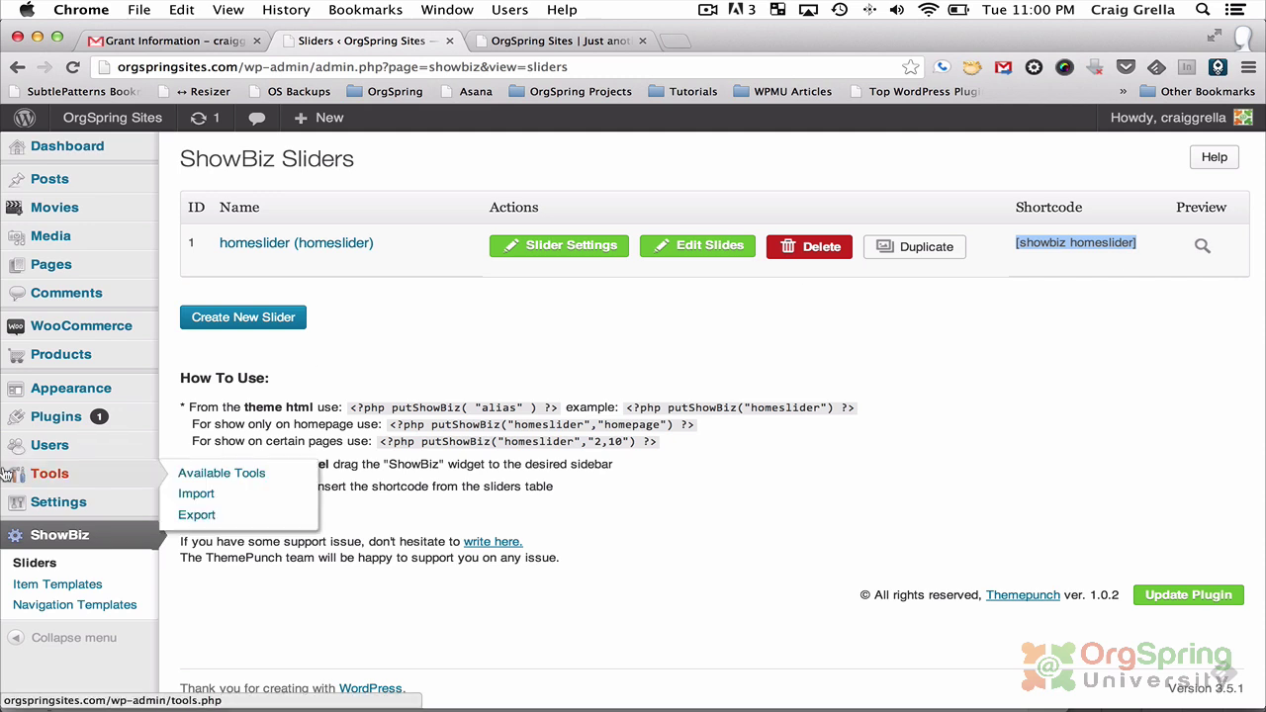
pyautogui.keyDown('super'); pyautogui.click(81, 515); pyautogui.keyUp('super')
pyautogui.click(514, 43)
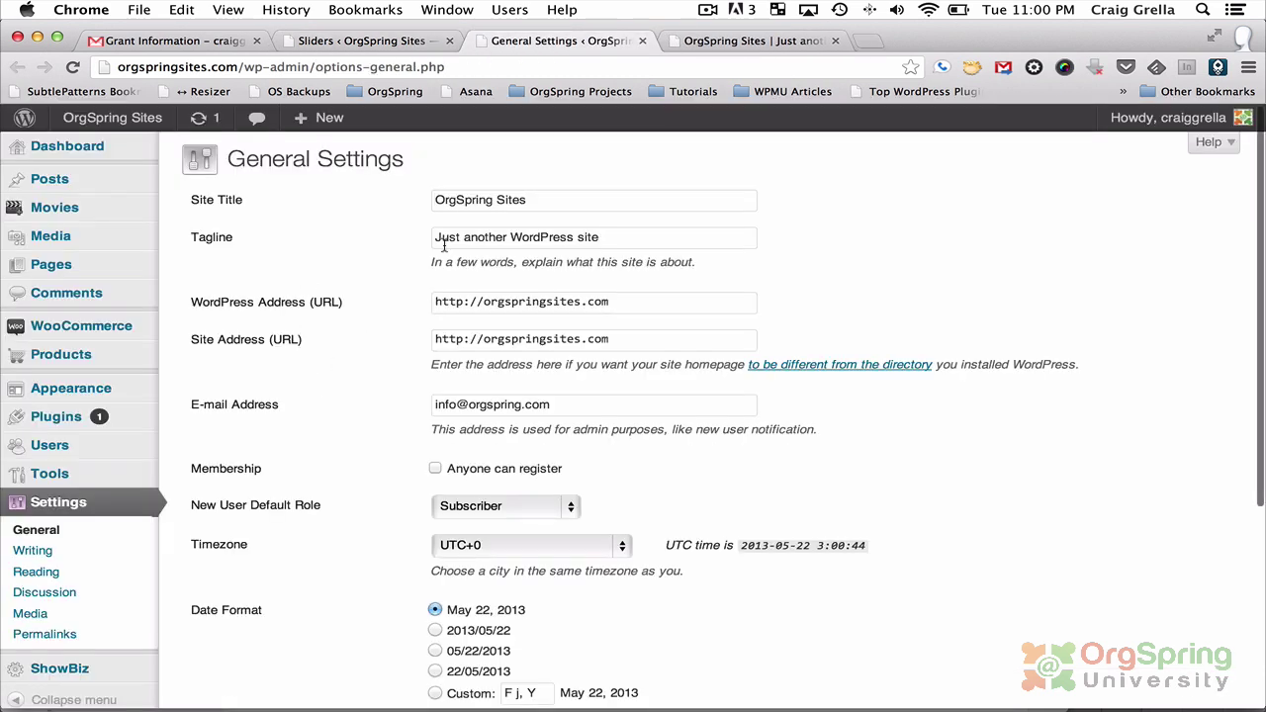
pyautogui.click(55, 574)
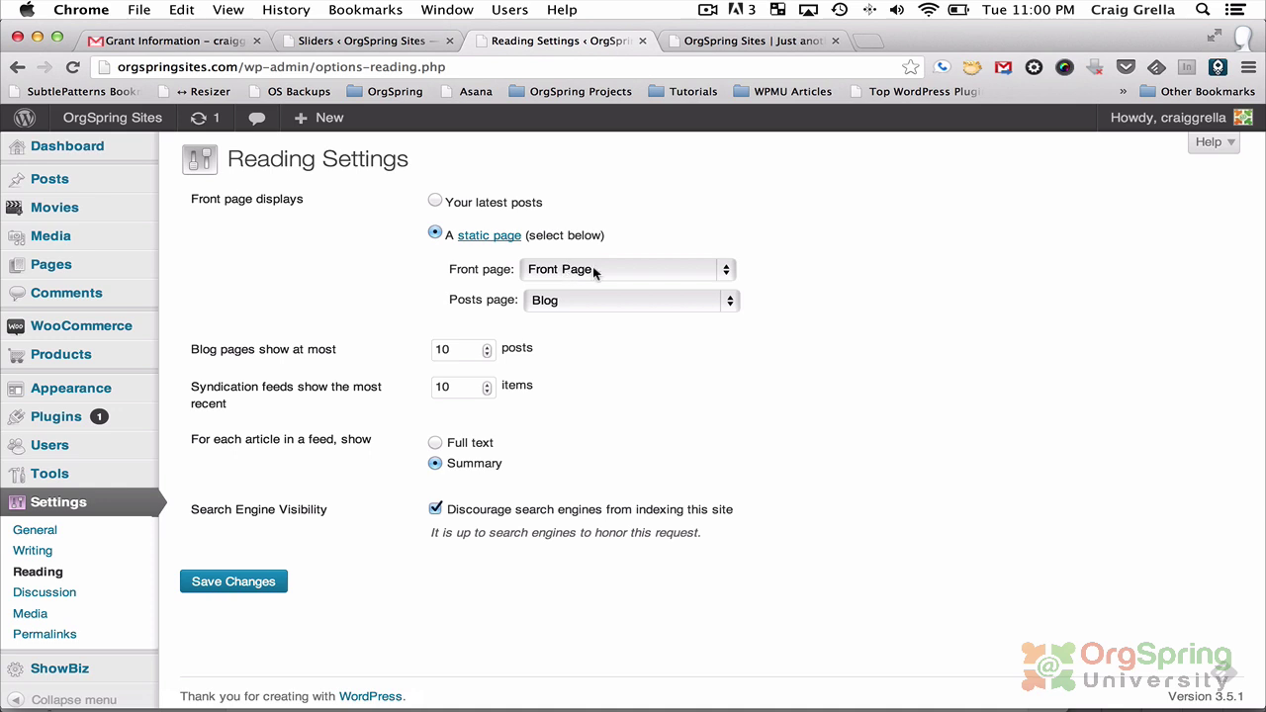
# Open the list of pages in another new tab and open Front Page for editing.
pyautogui.keyDown('super'); pyautogui.click(79, 237); pyautogui.keyUp('super')
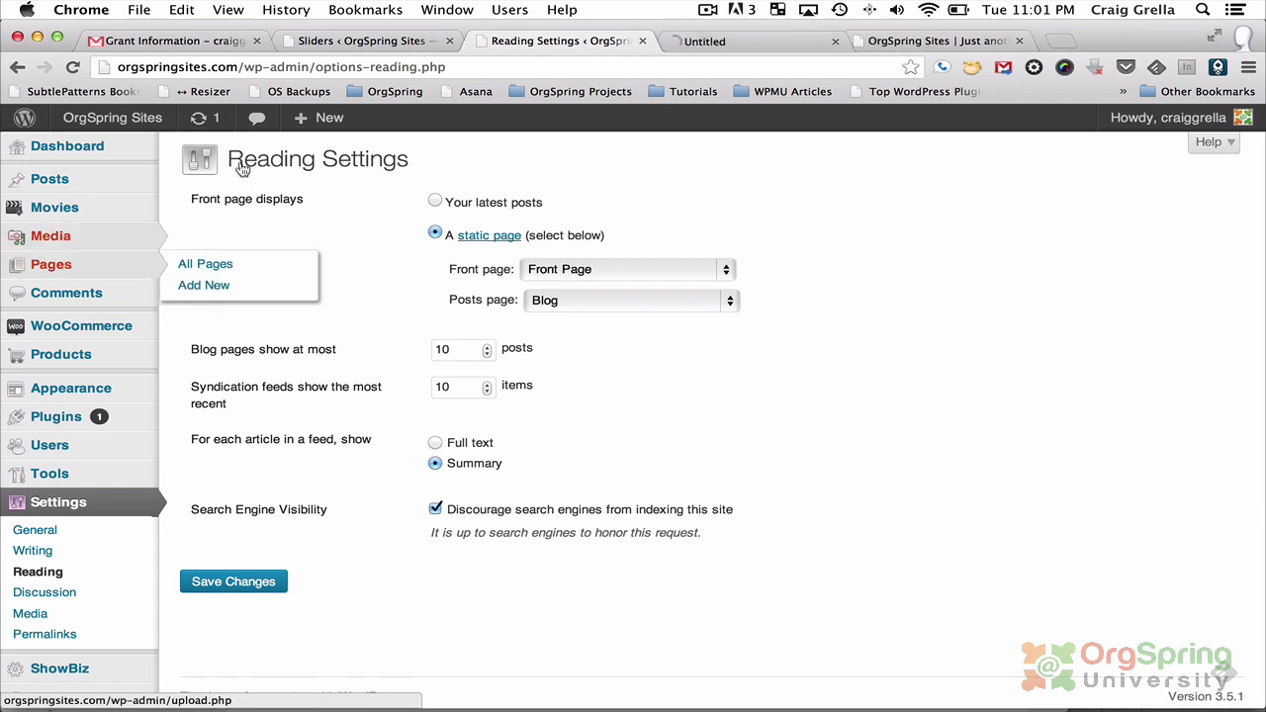
pyautogui.click(734, 39)
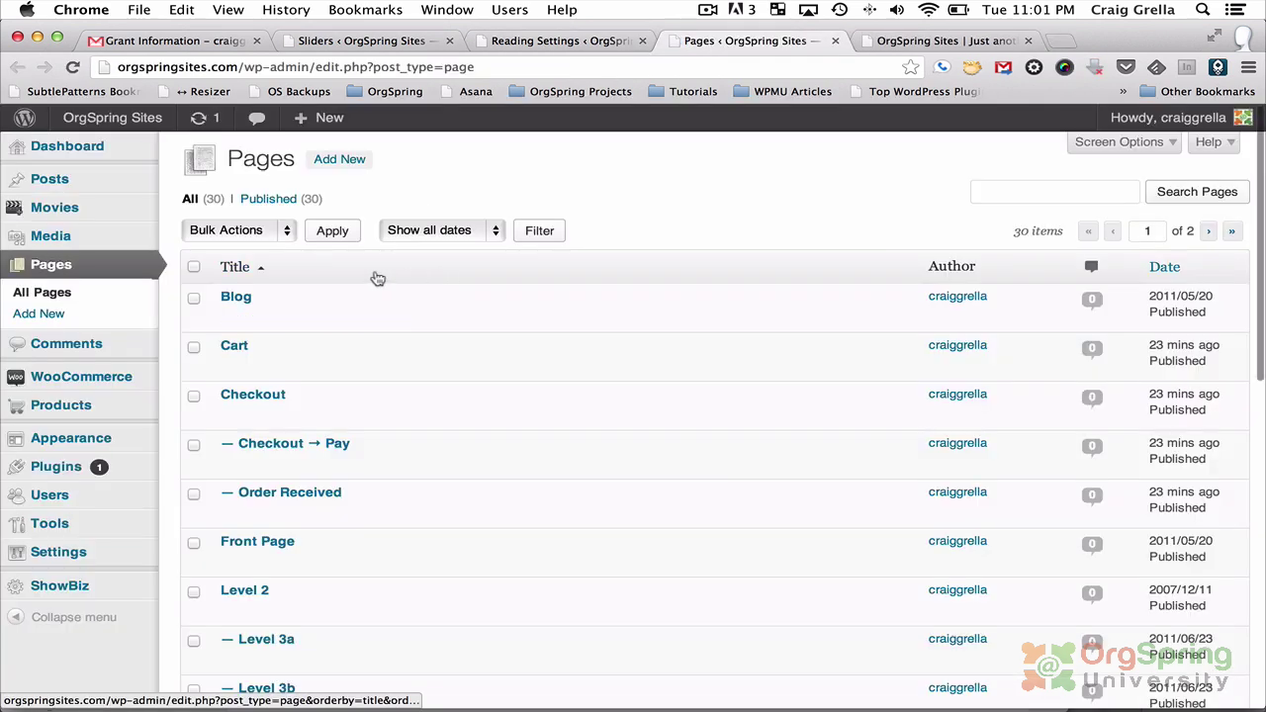
pyautogui.scroll(-5, 317, 375)
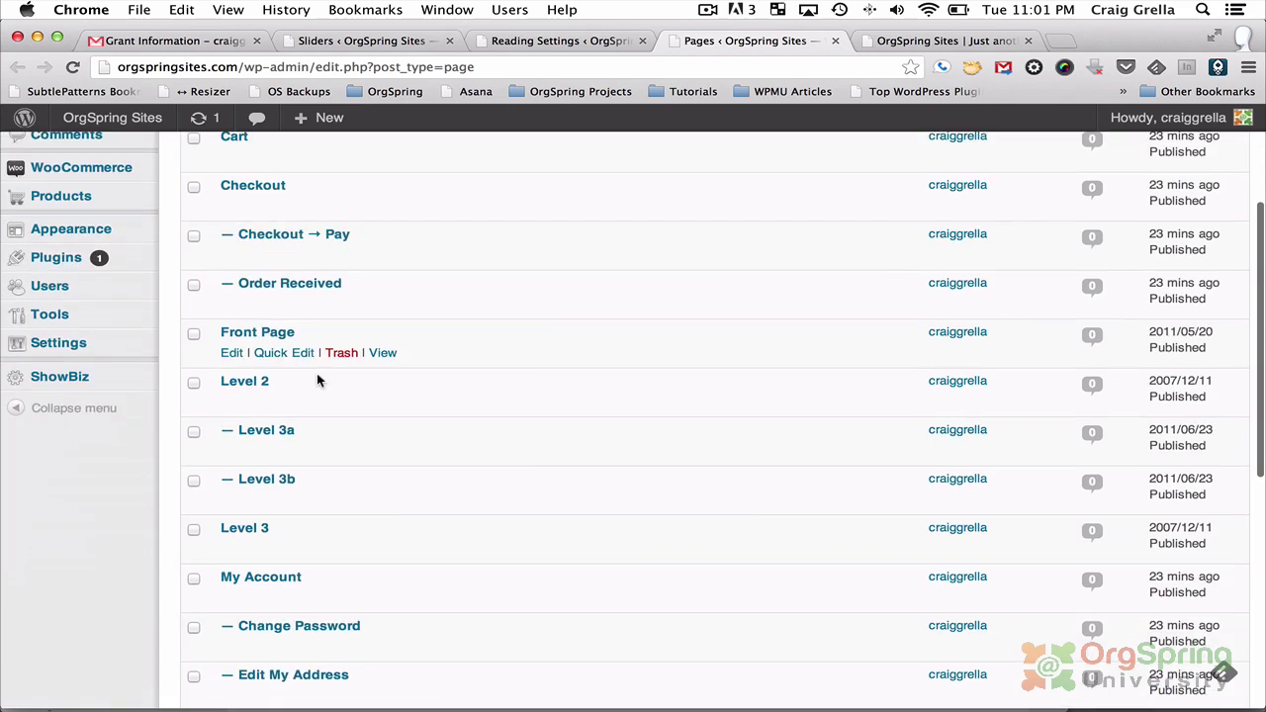
pyautogui.click(230, 352)
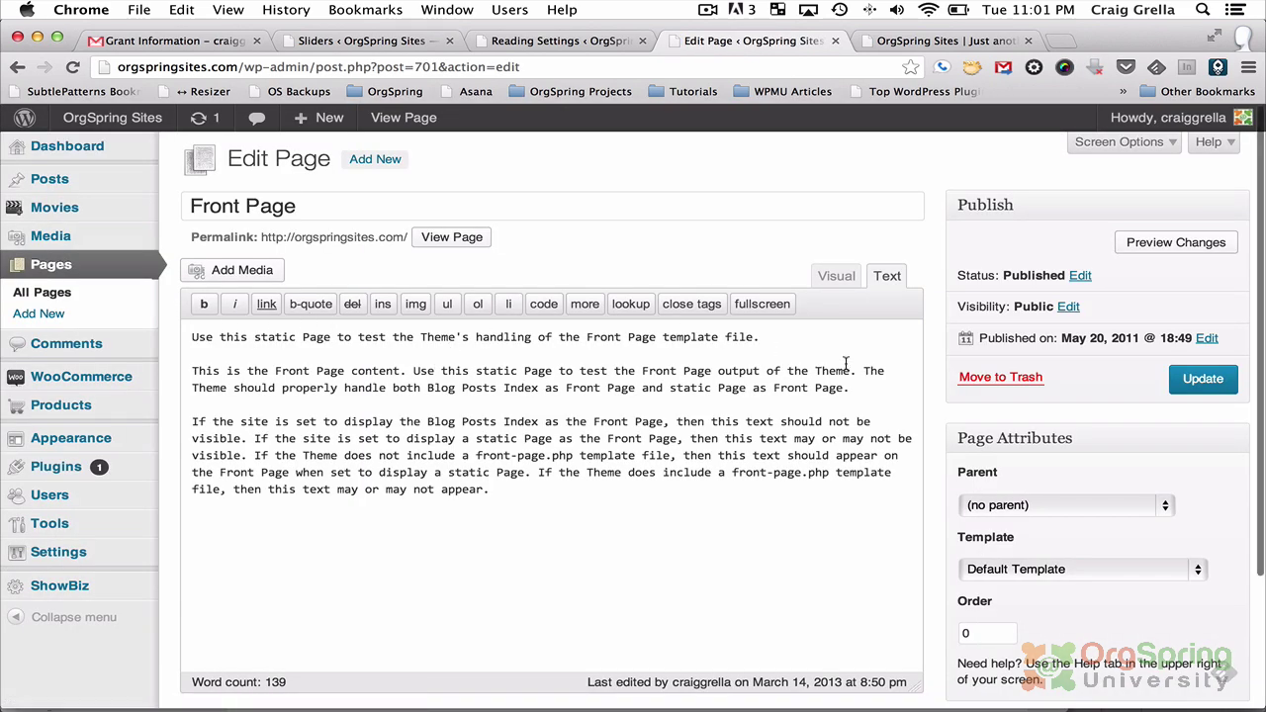
# In the visual editor, paste [showbiz homeslider] as its own paragraph after the second paragraph and update the page.
pyautogui.click(836, 274)
pyautogui.press('Return')
pyautogui.press('super+v')
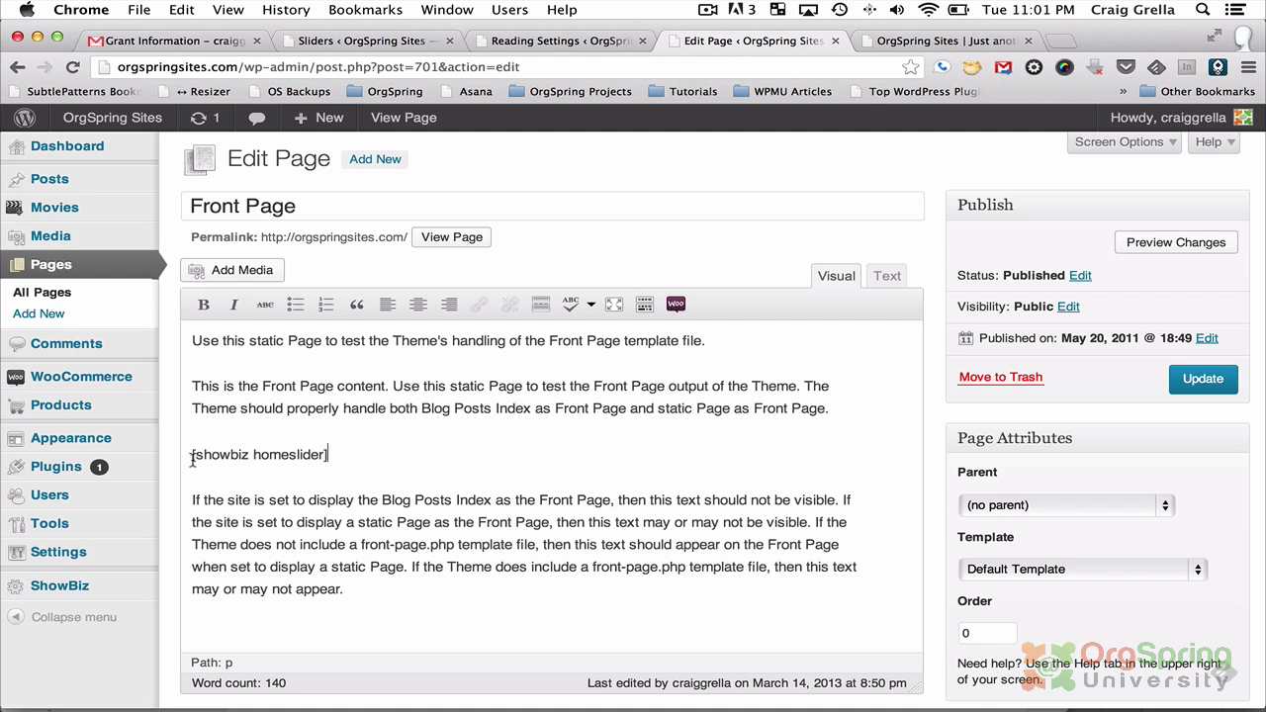
pyautogui.click(1201, 382)
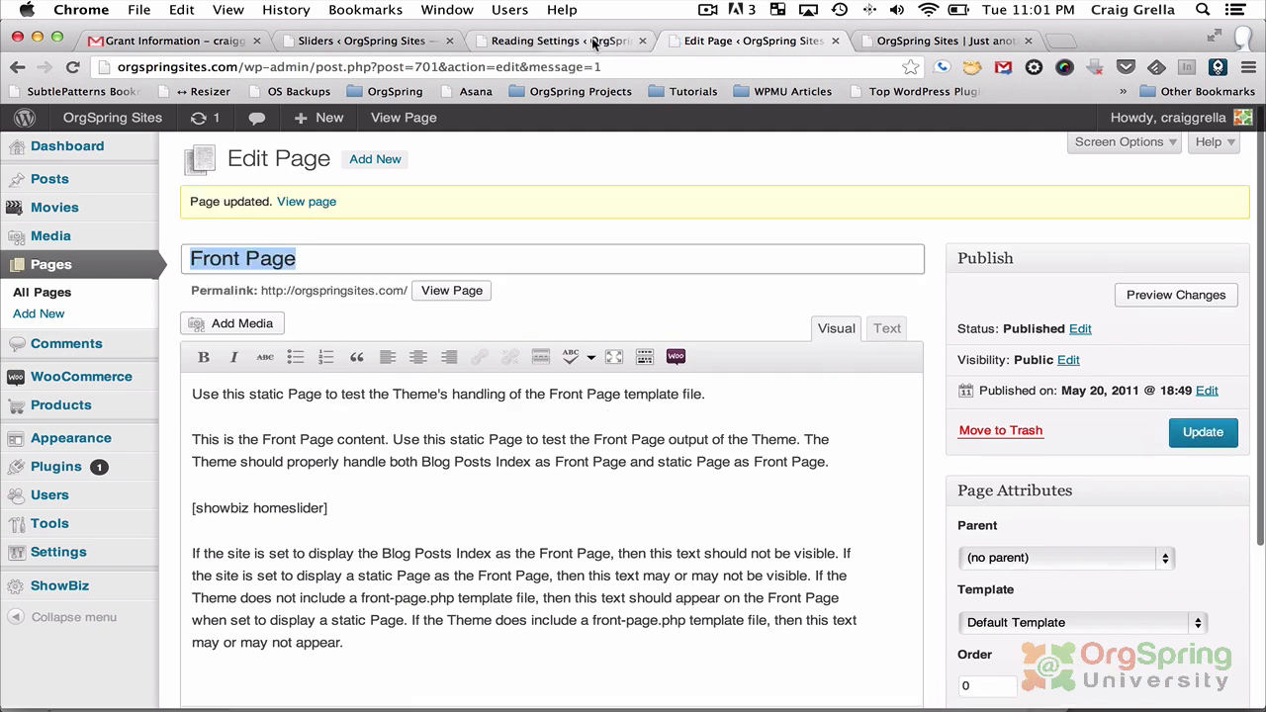
# Switch to the live site tab and examine the front page's existing text and layout before reloading it.
pyautogui.click(880, 40)
pyautogui.moveTo(609, 304)
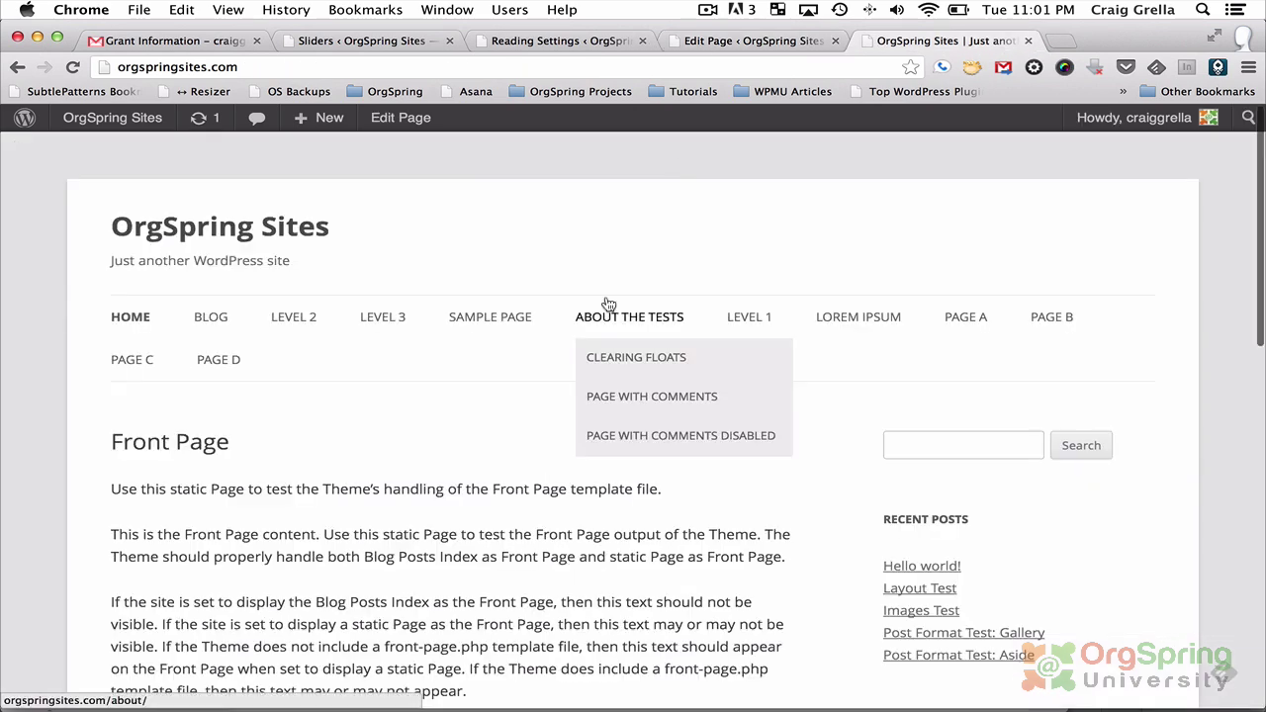
pyautogui.moveTo(767, 325)
pyautogui.scroll(-3, 766, 326)
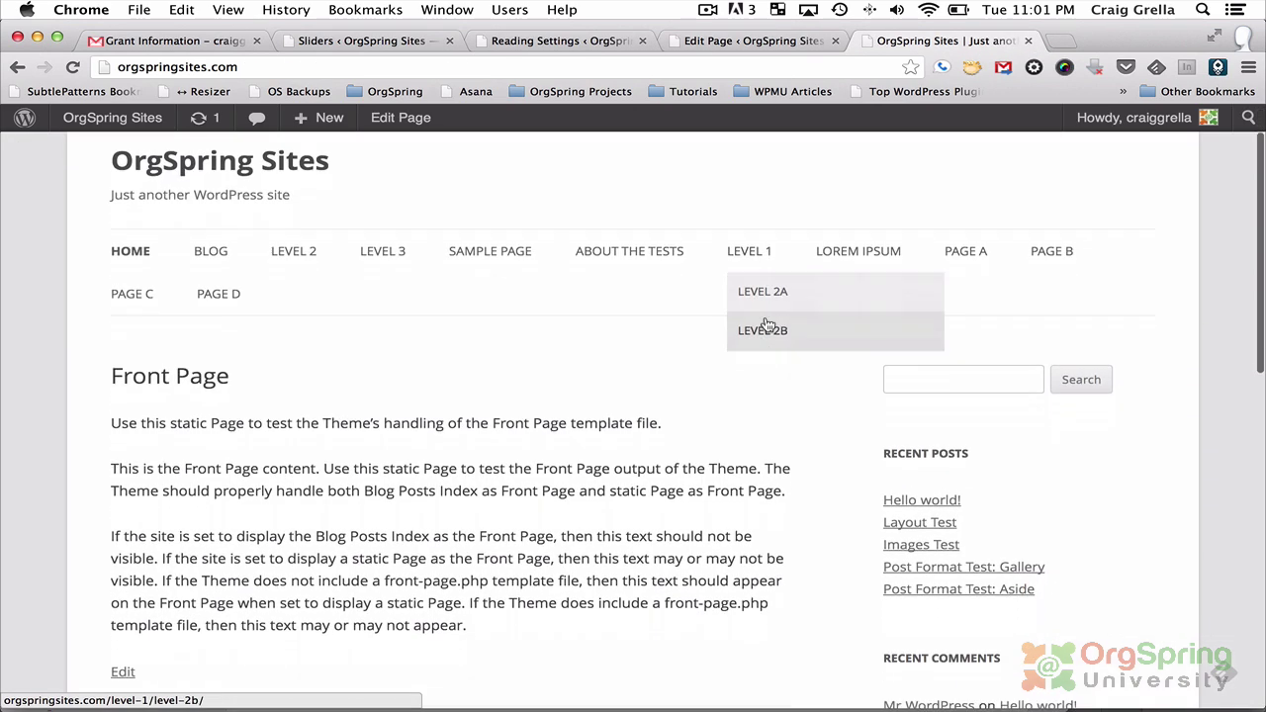
pyautogui.scroll(3, 400, 302)
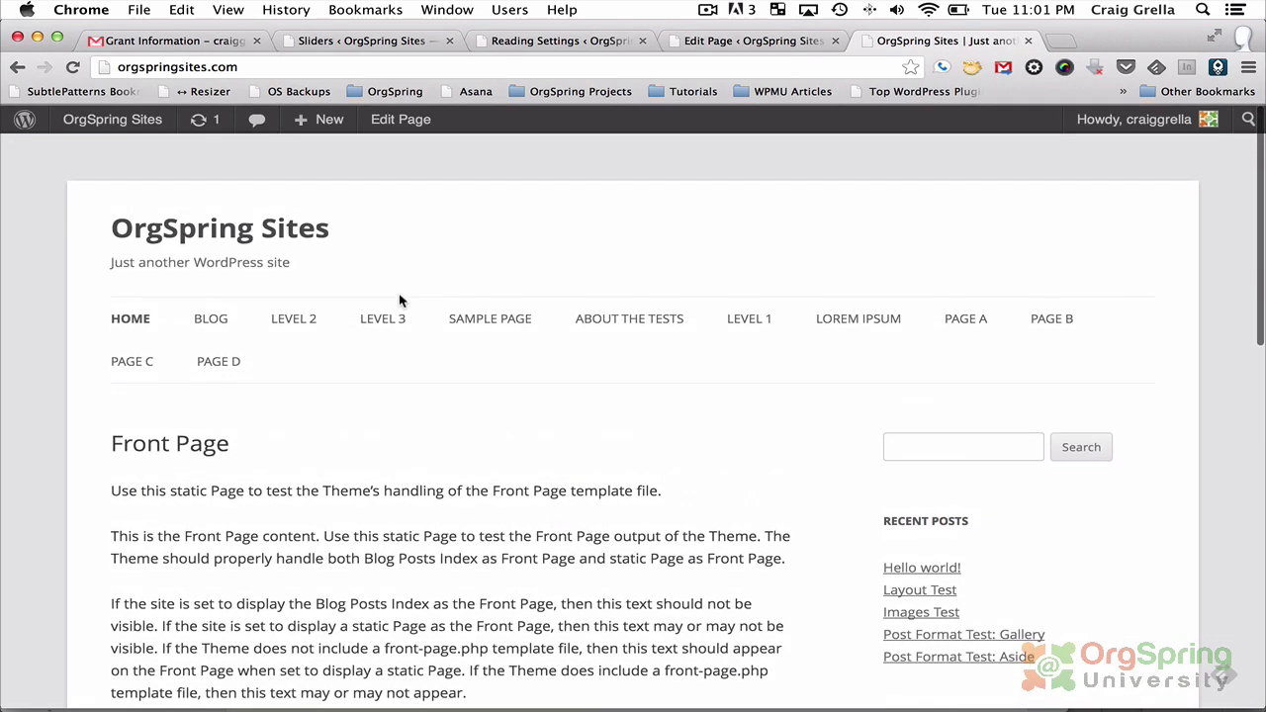
pyautogui.scroll(-3, 329, 528)
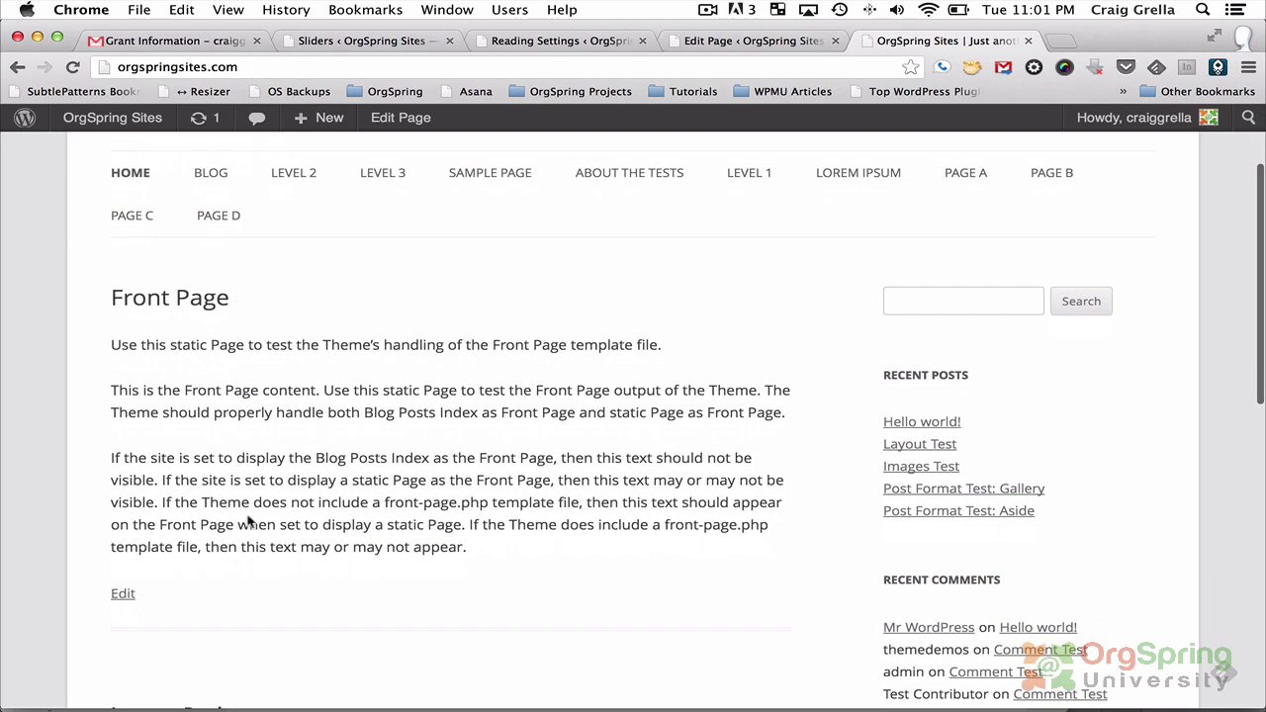
pyautogui.scroll(-2, 314, 394)
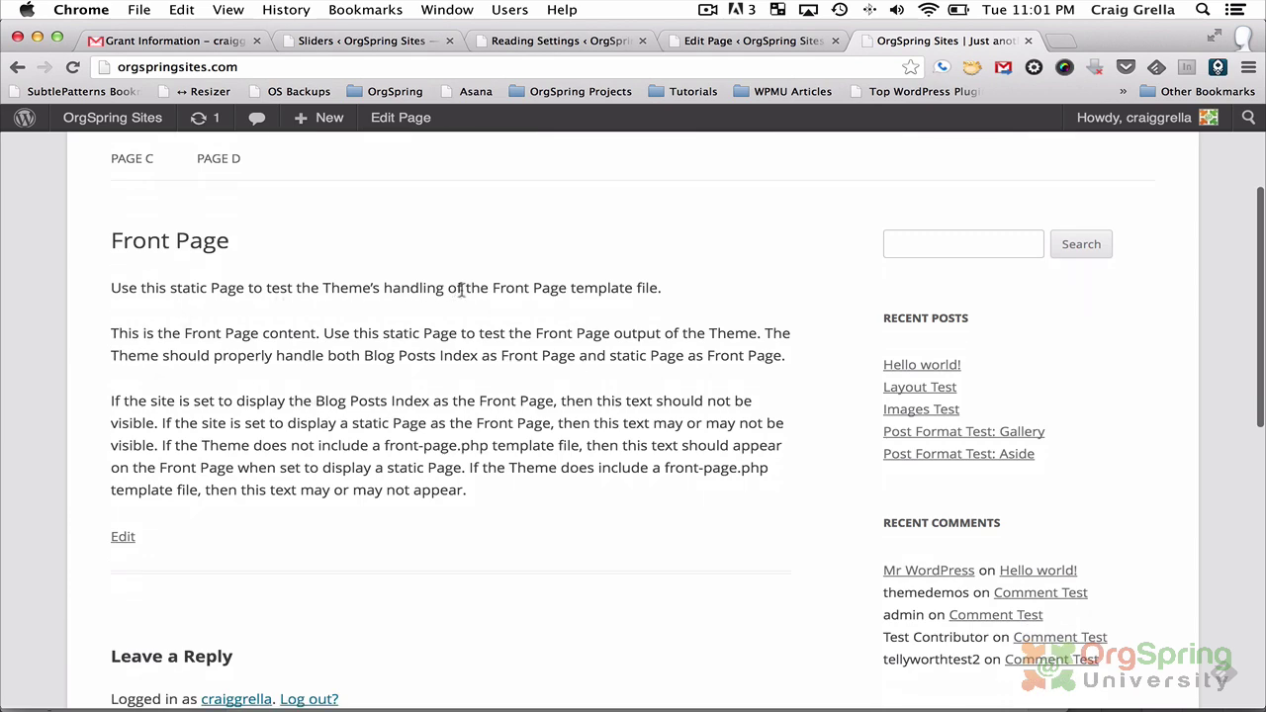
pyautogui.scroll(-1, 621, 308)
pyautogui.scroll(3, 537, 381)
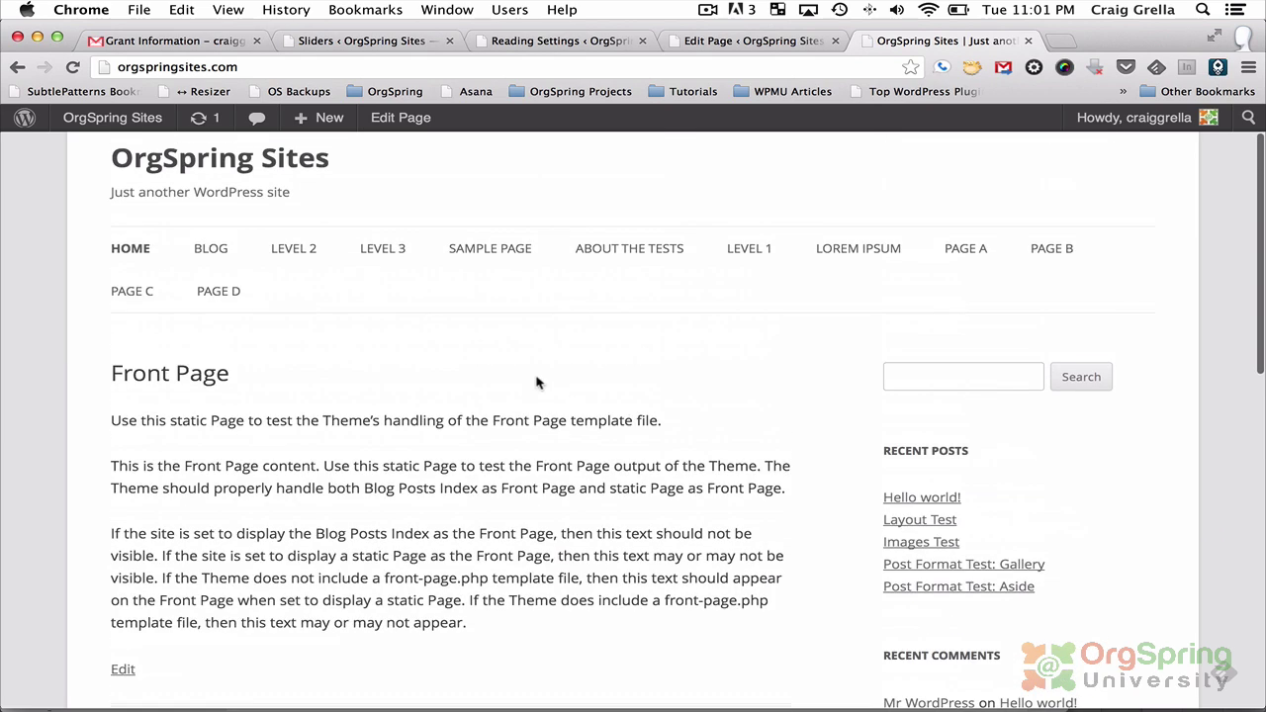
# Reload the live front page and examine the embedded movie slider, including its posters, titles, excerpts and poster overlays.
pyautogui.click(79, 67)
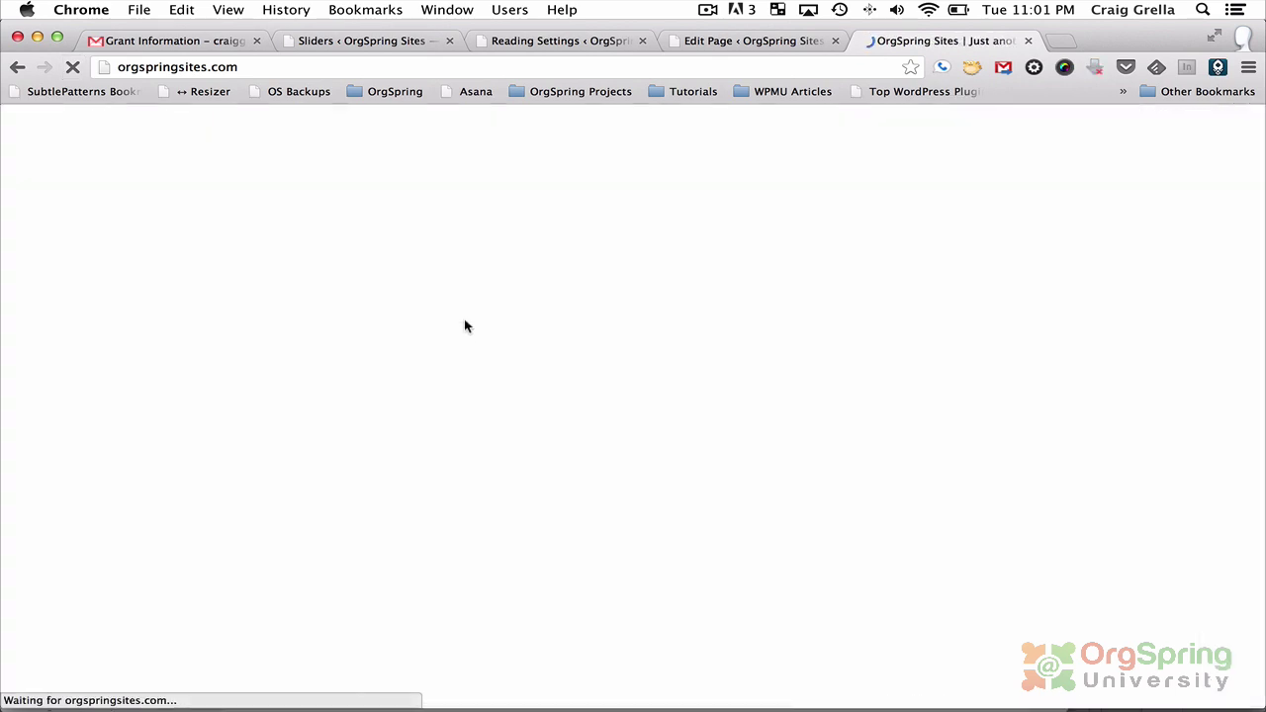
pyautogui.scroll(-1, 466, 327)
pyautogui.scroll(-8, 467, 328)
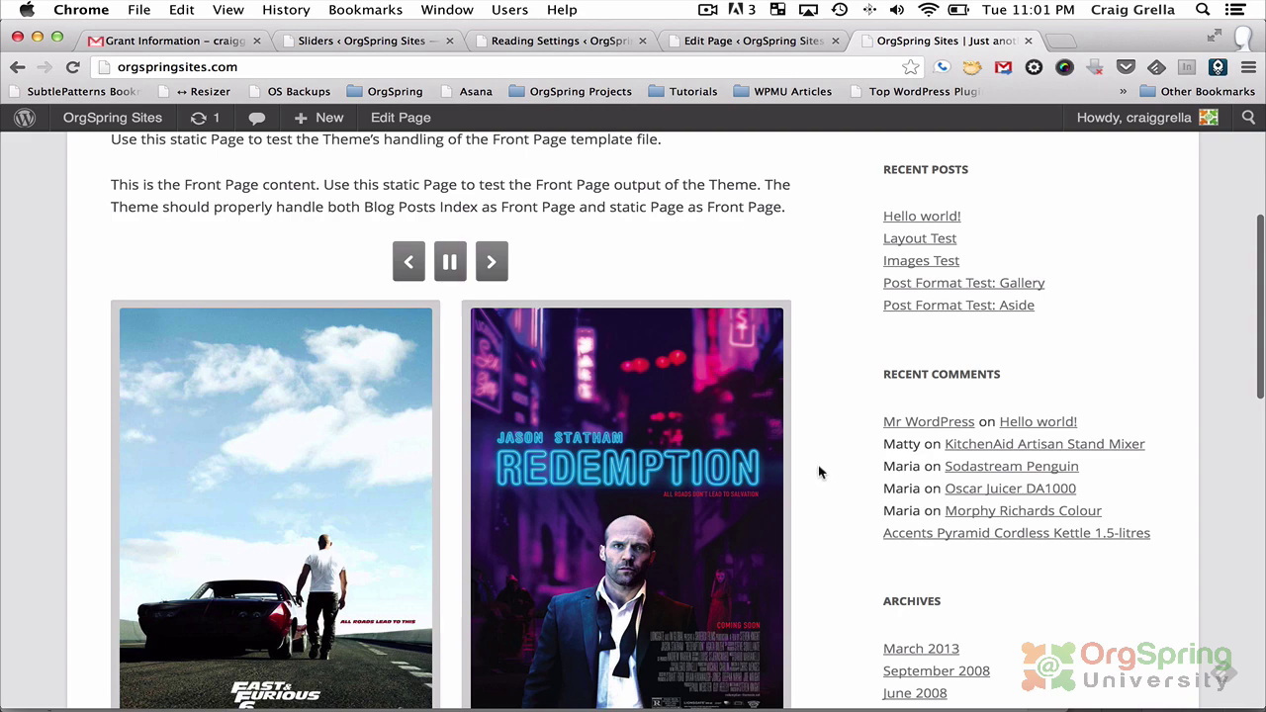
pyautogui.scroll(-3, 819, 473)
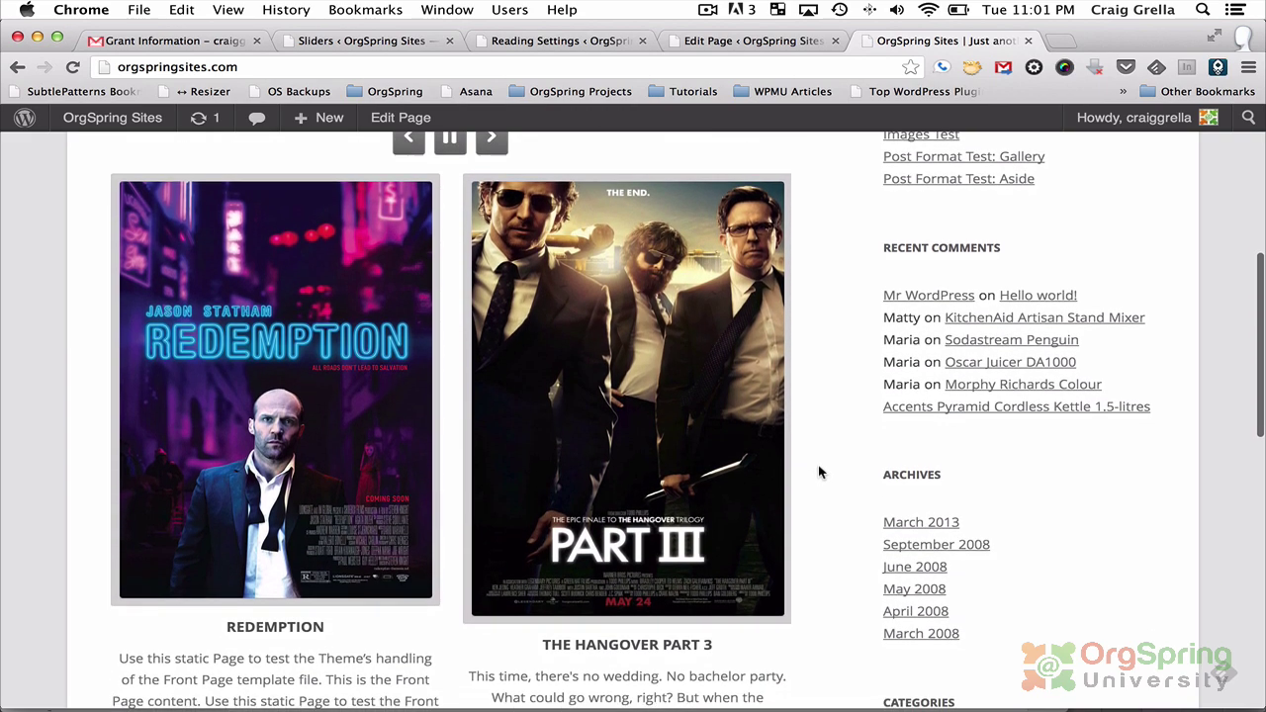
pyautogui.scroll(4, 818, 472)
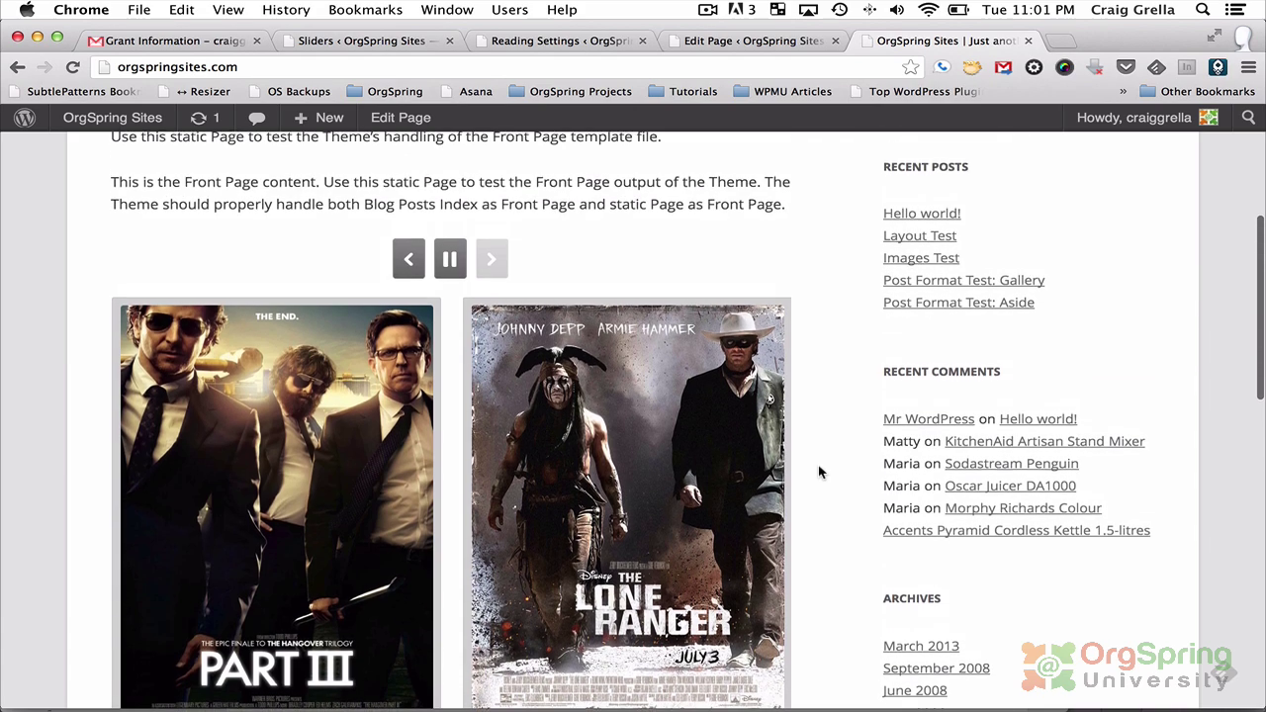
pyautogui.scroll(-3, 818, 473)
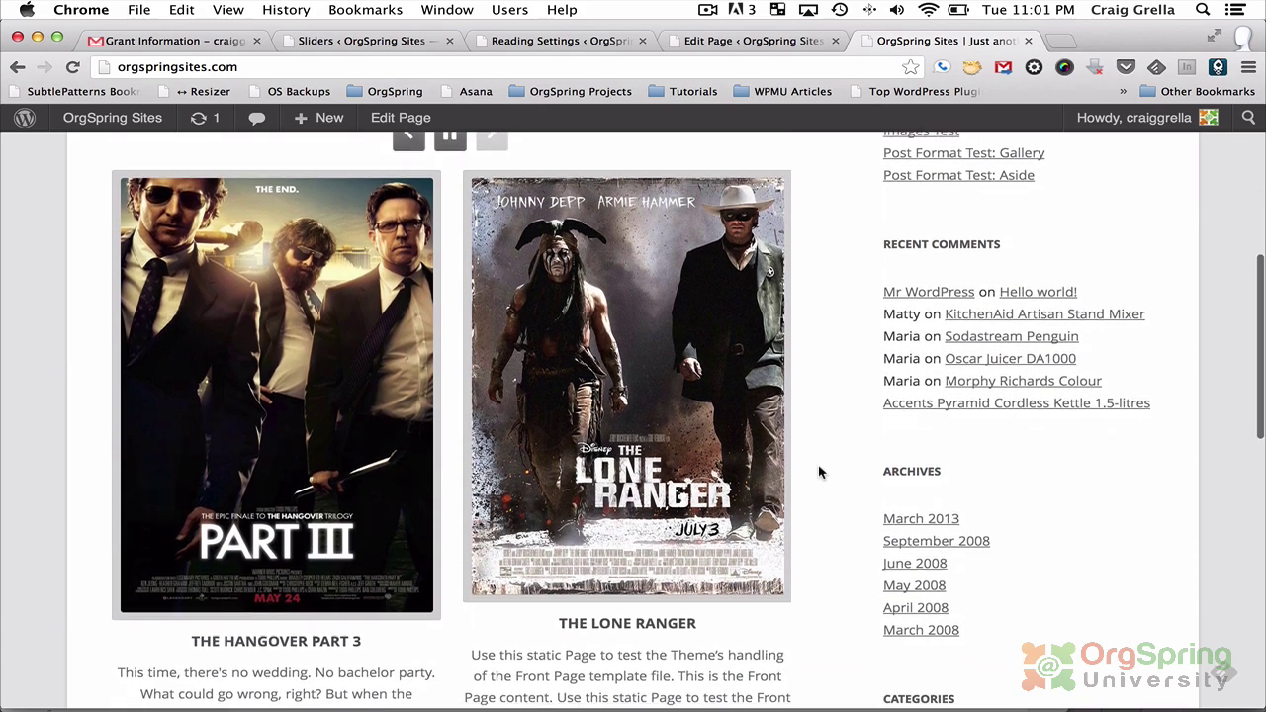
pyautogui.scroll(-2, 818, 472)
pyautogui.scroll(-2, 819, 473)
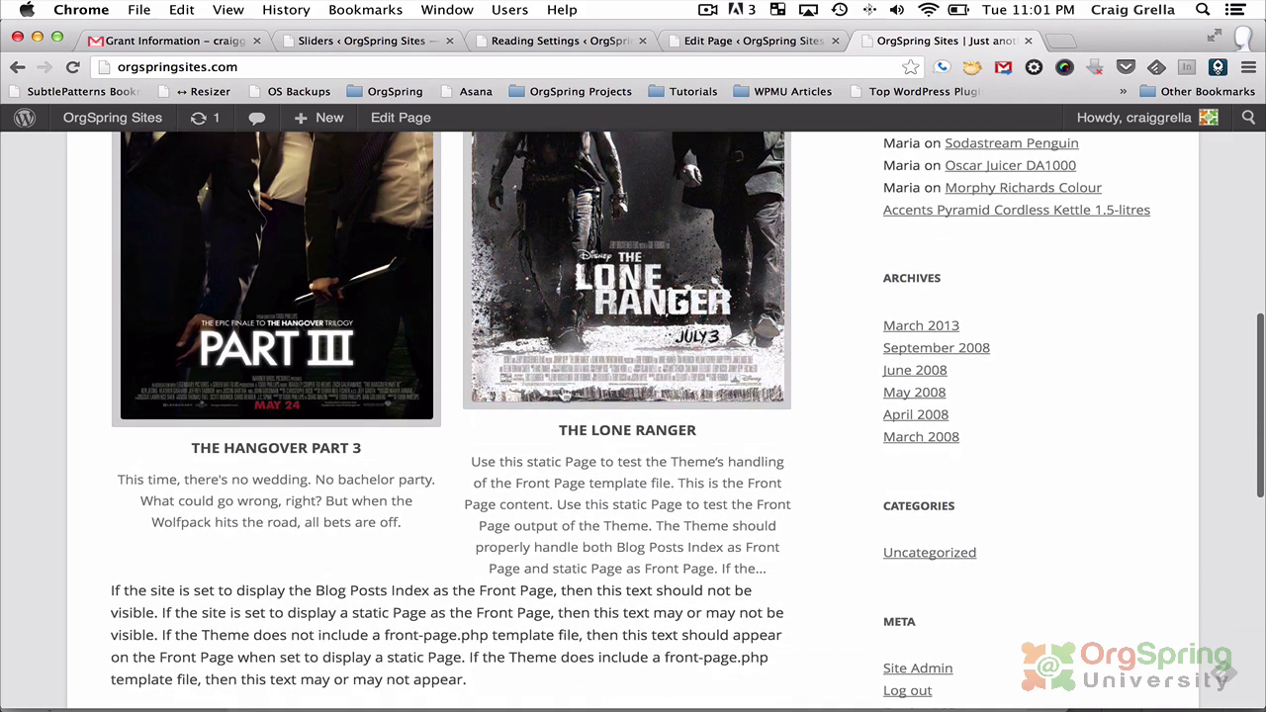
pyautogui.moveTo(594, 260)
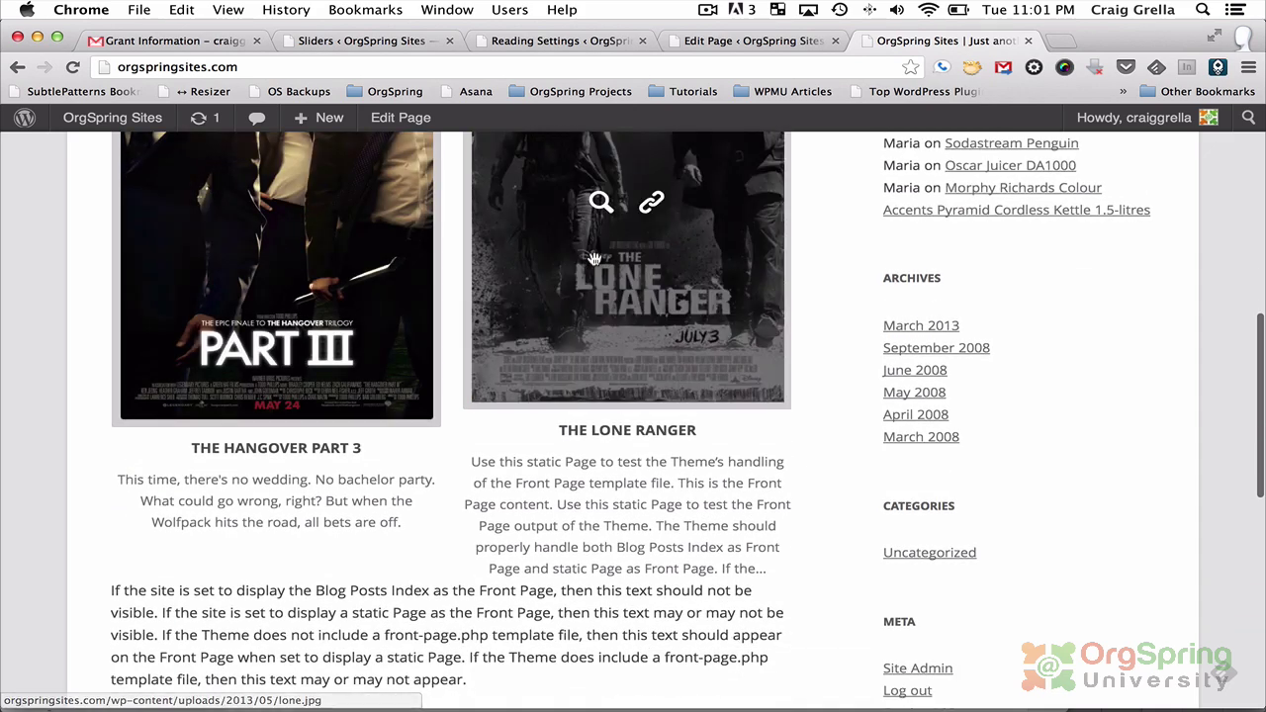
pyautogui.moveTo(311, 427)
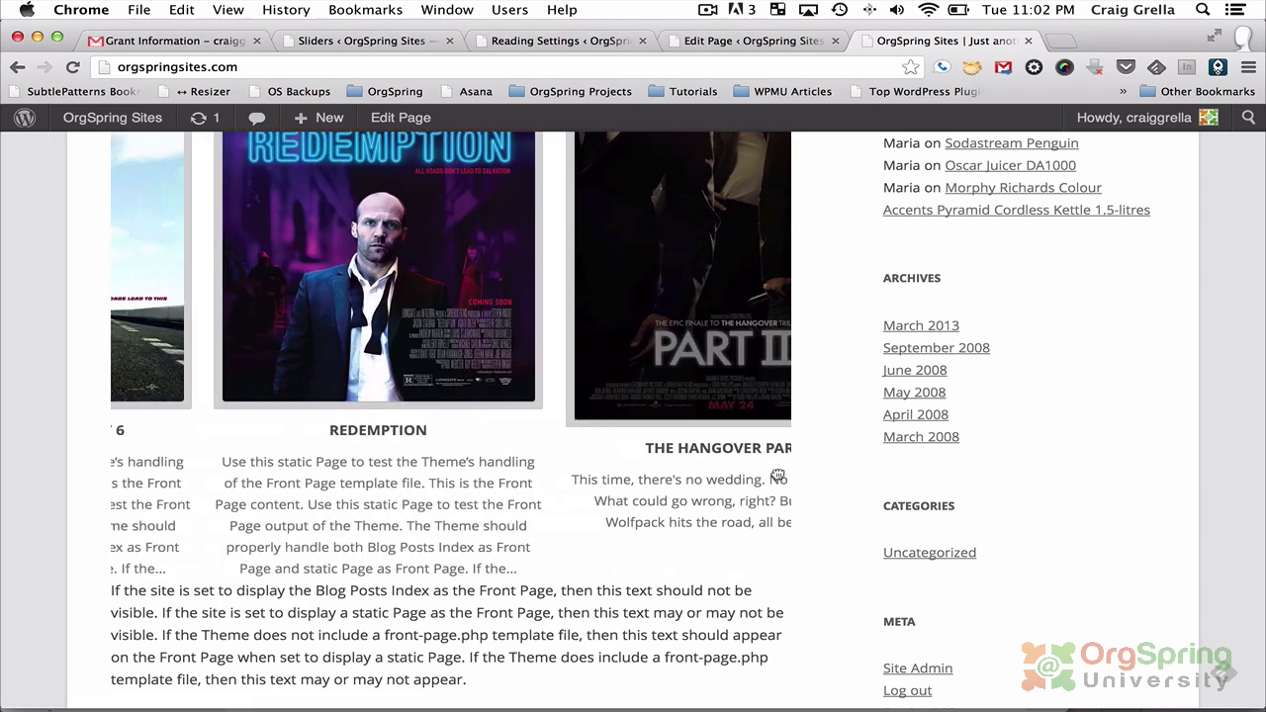
pyautogui.scroll(4, 212, 400)
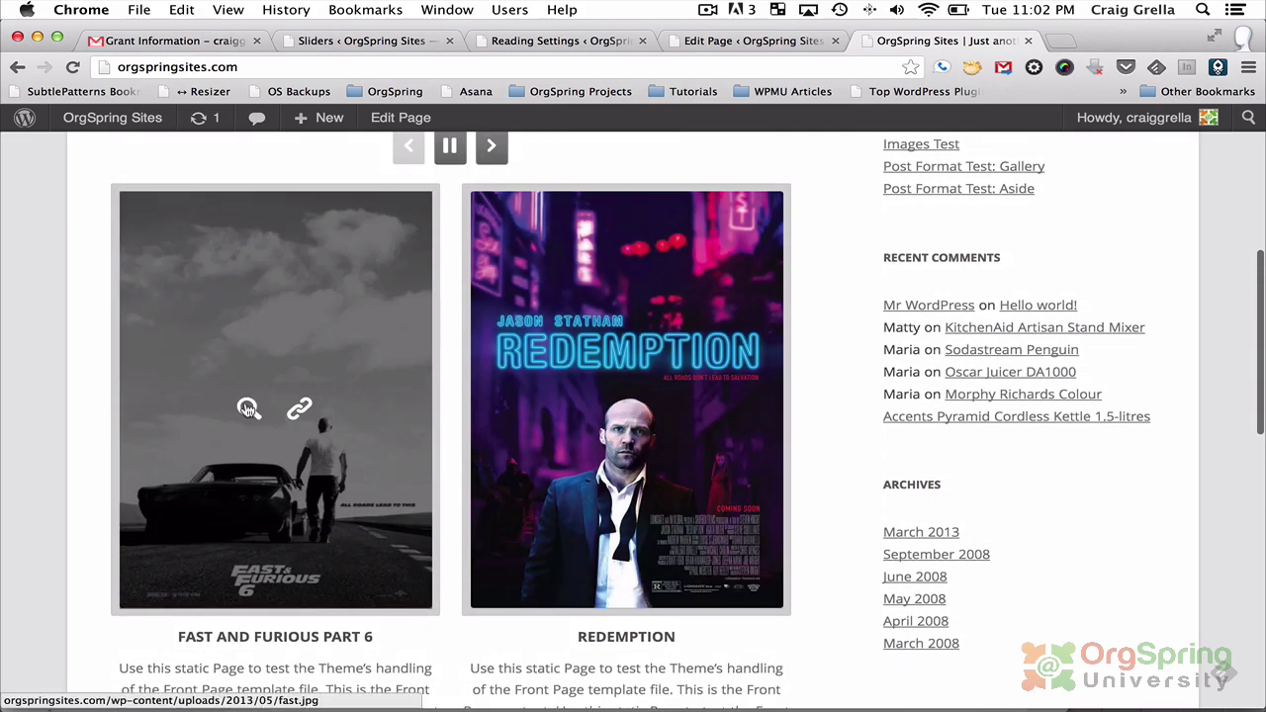
# Enlarge the Fast and Furious Part 6 poster in the lightbox, go forward through all the movie posters, and close the lightbox.
pyautogui.click(249, 410)
pyautogui.click(801, 415)
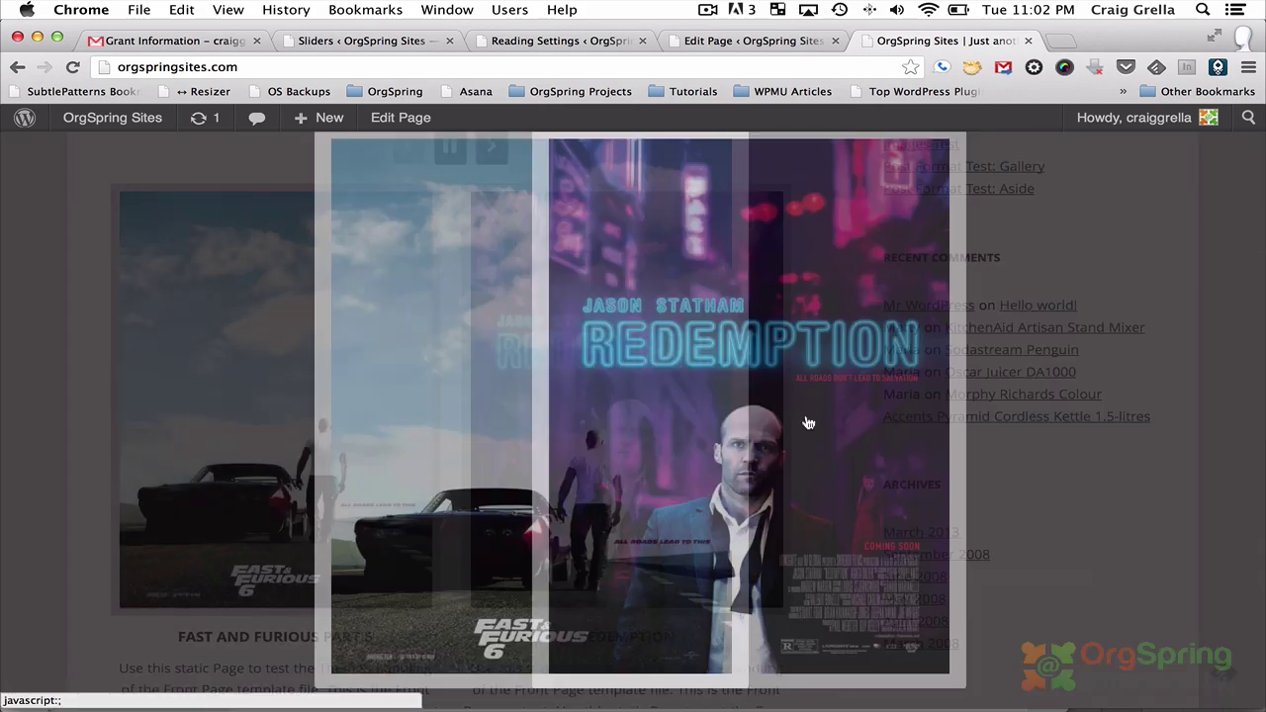
pyautogui.click(801, 417)
pyautogui.click(806, 421)
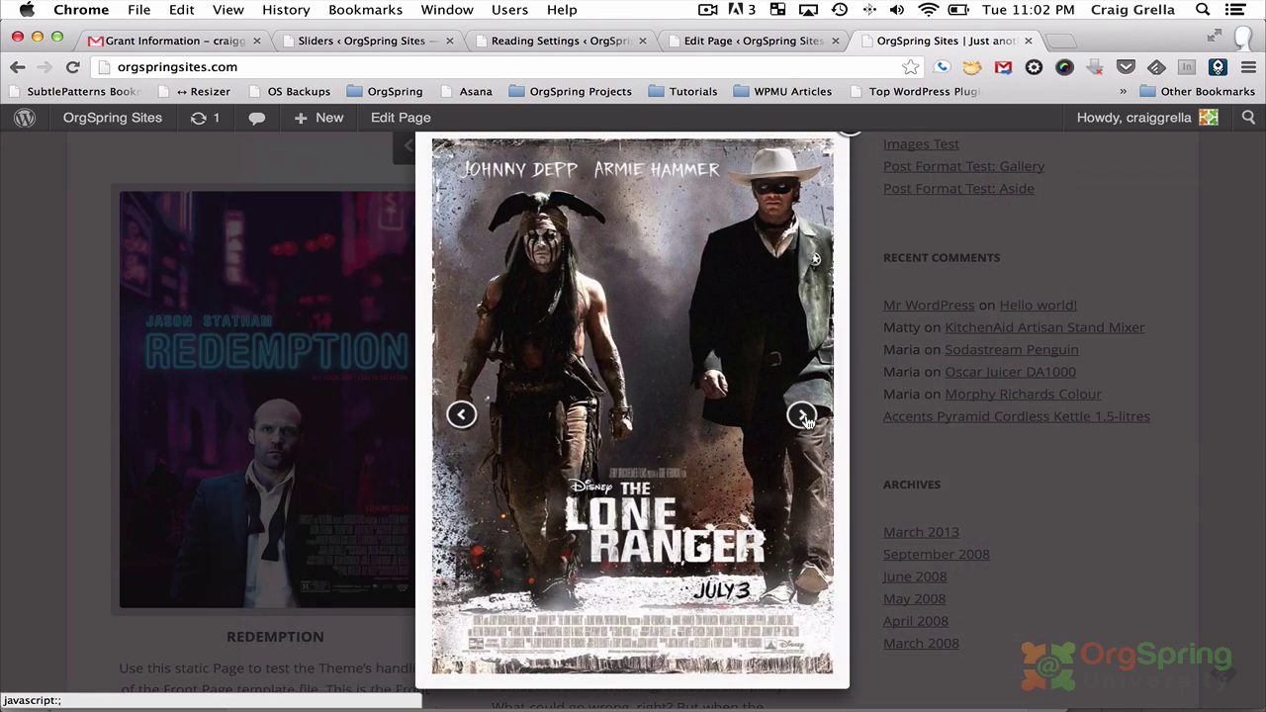
pyautogui.click(801, 414)
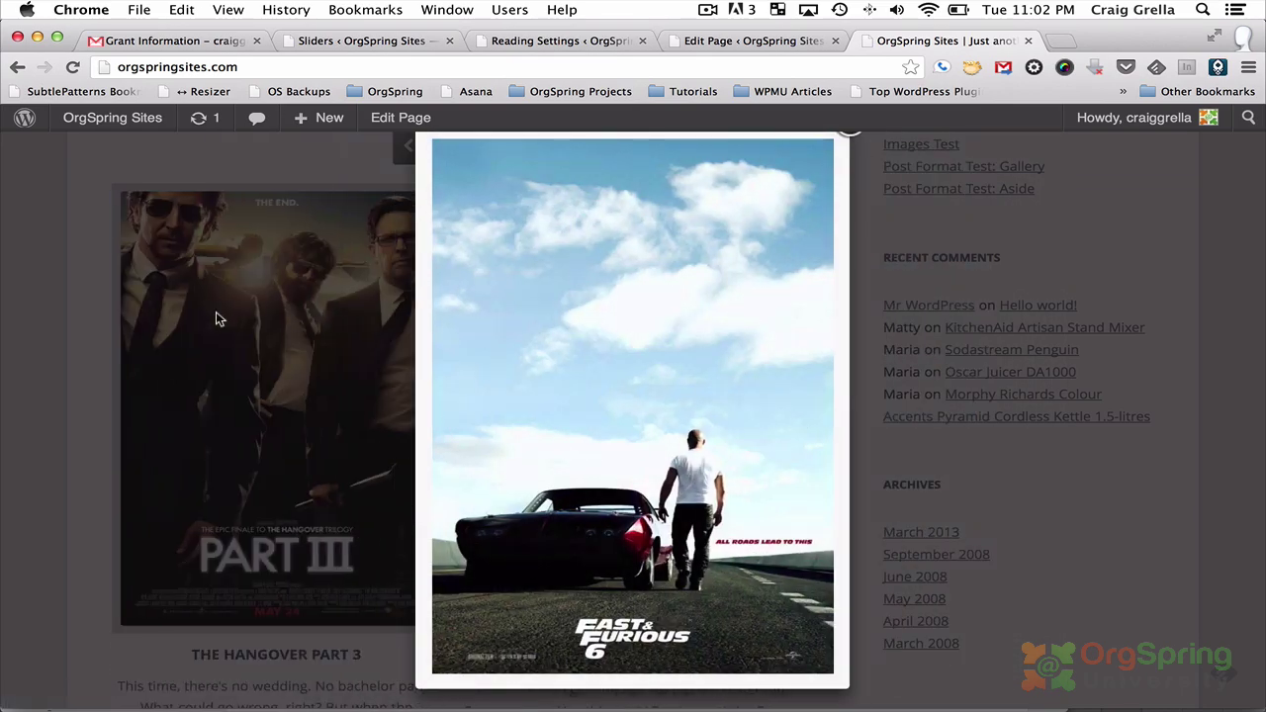
pyautogui.click(216, 311)
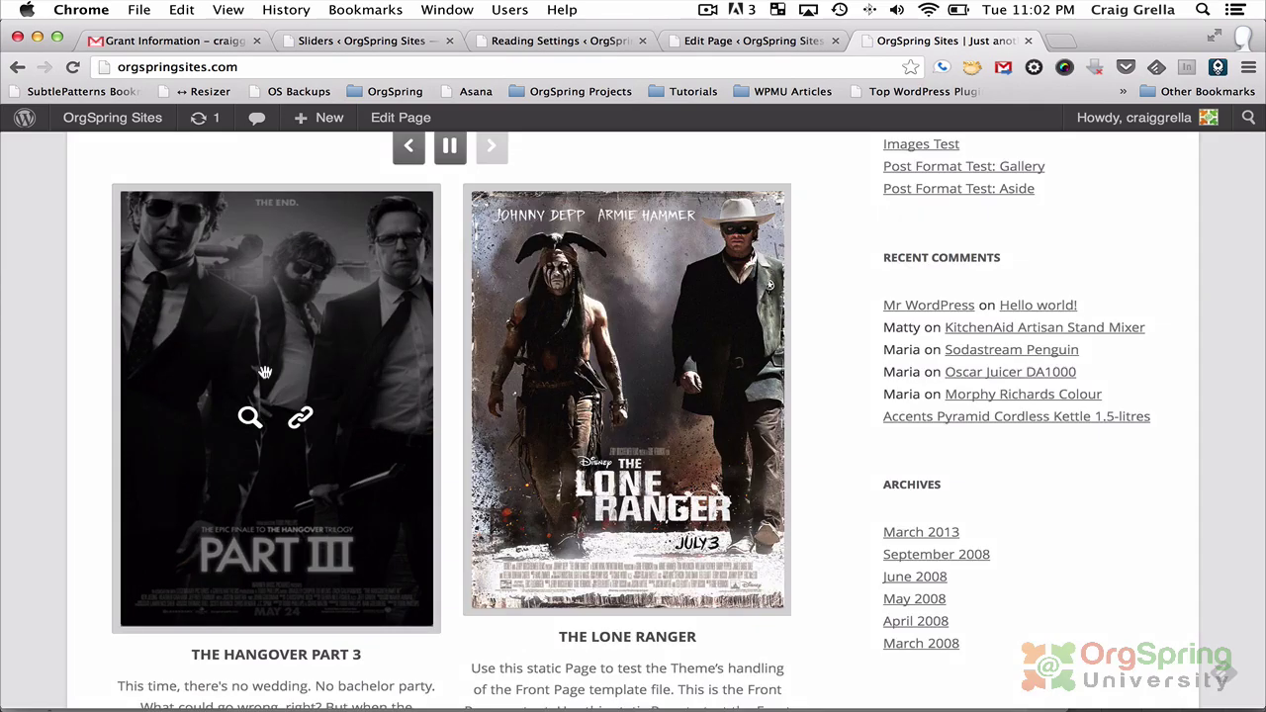
# Follow the link on The Hangover Part 3 poster, look through its movie page, and return to the front page.
pyautogui.click(299, 417)
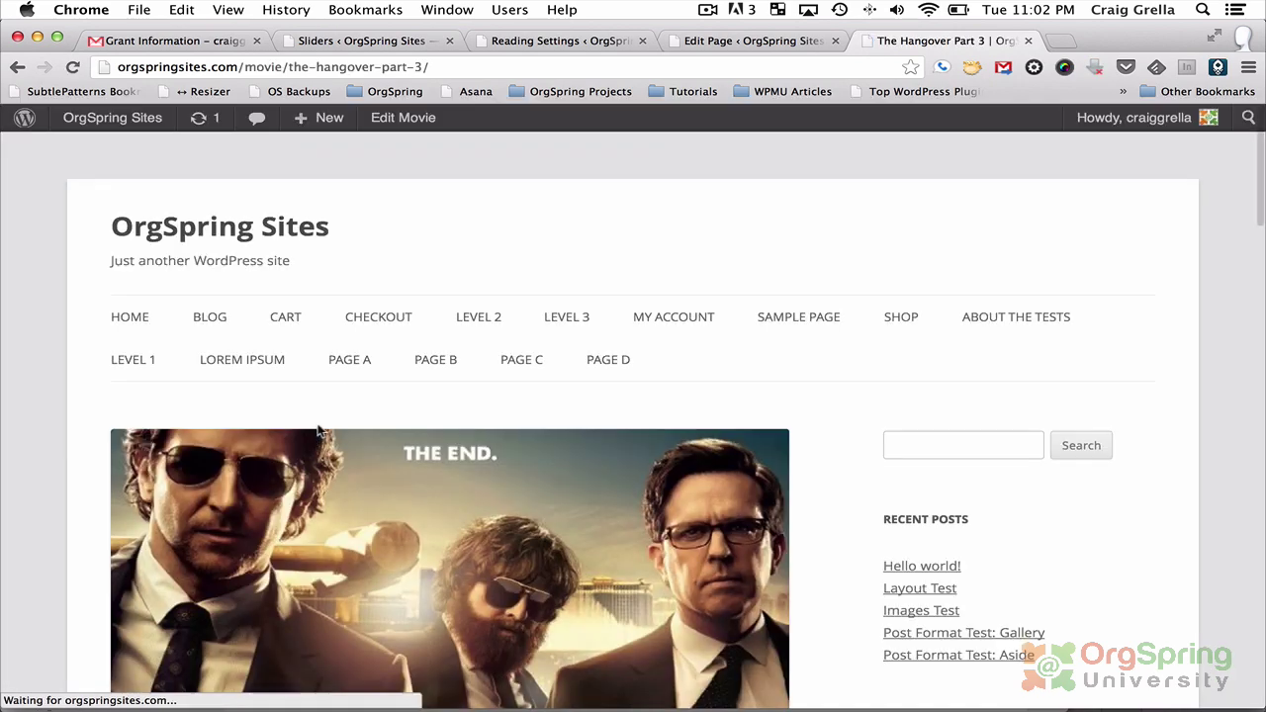
pyautogui.scroll(-5, 350, 415)
pyautogui.scroll(-10, 350, 415)
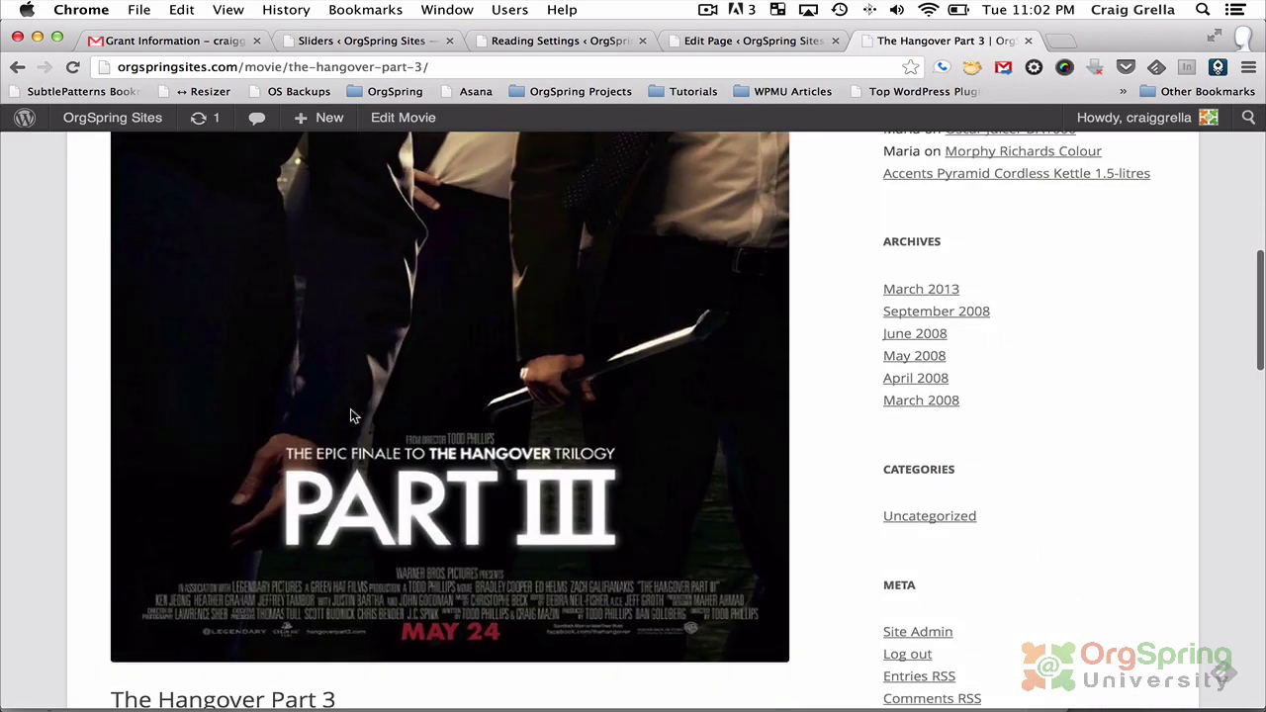
pyautogui.scroll(10, 350, 415)
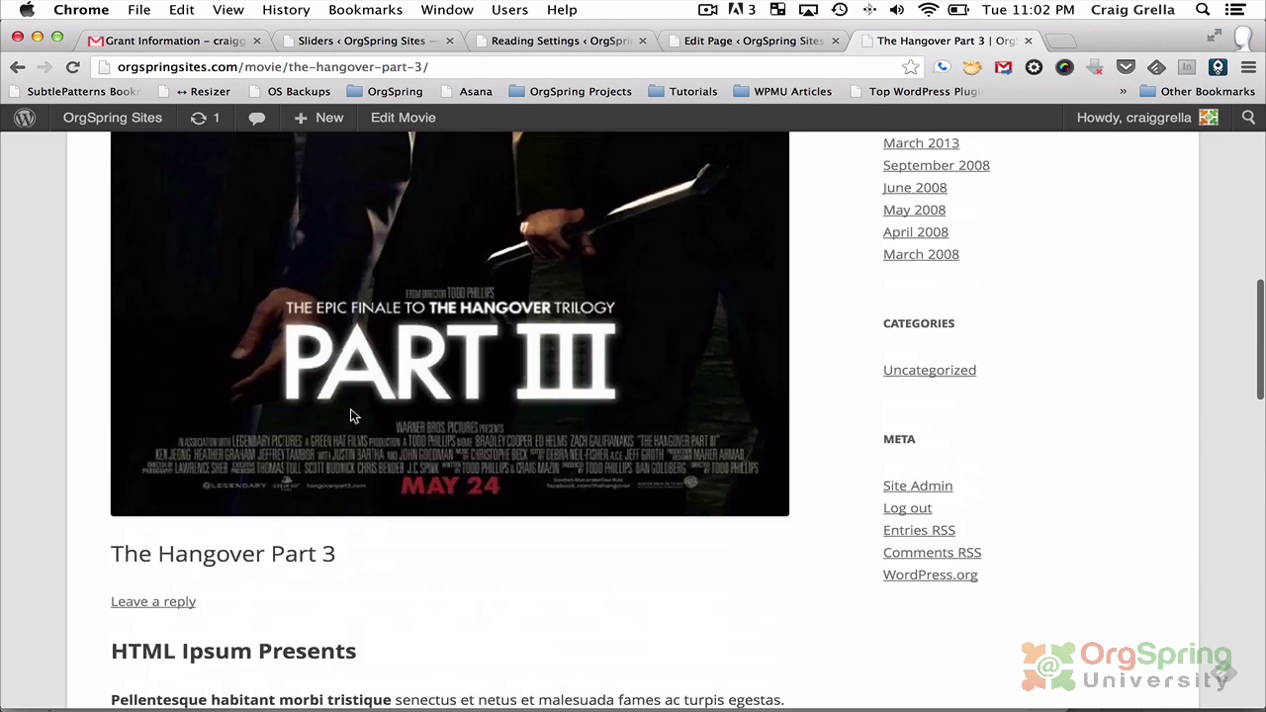
pyautogui.click(17, 67)
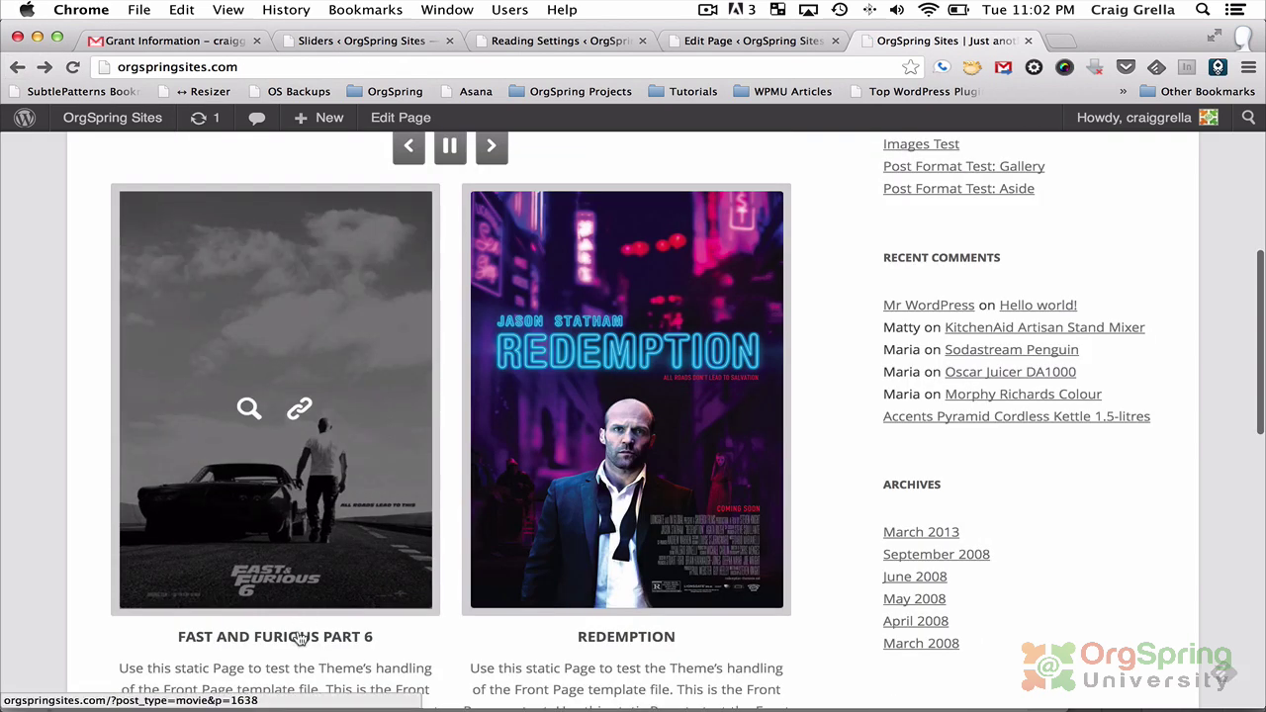
# Open the Fast and Furious Part 6 movie page from its slider title, look through it, and return to the front page.
pyautogui.click(302, 640)
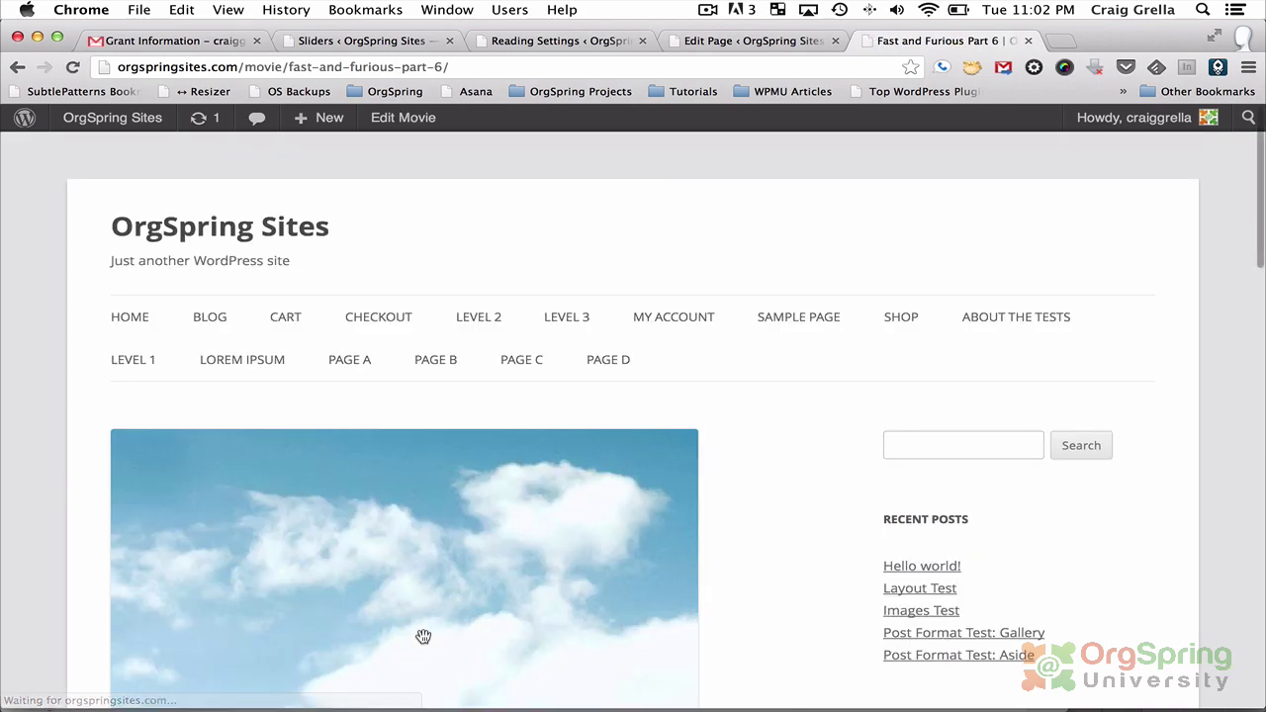
pyautogui.scroll(-10, 422, 635)
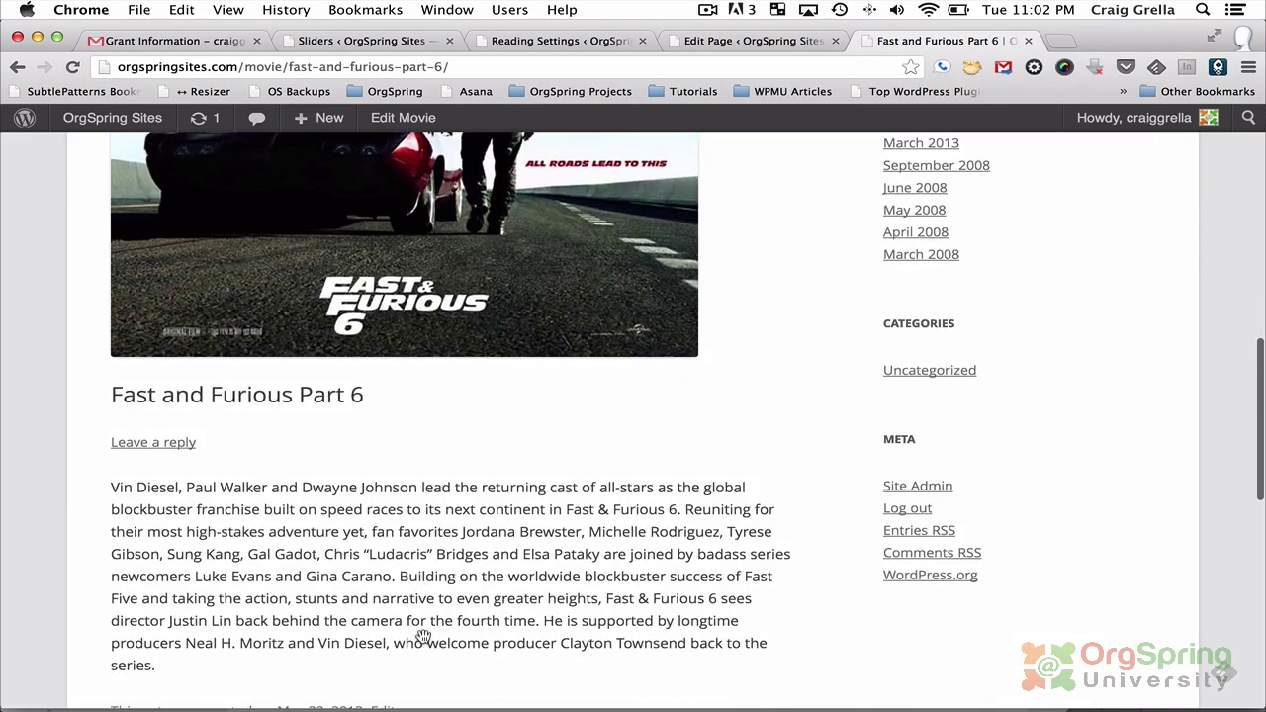
pyautogui.click(16, 67)
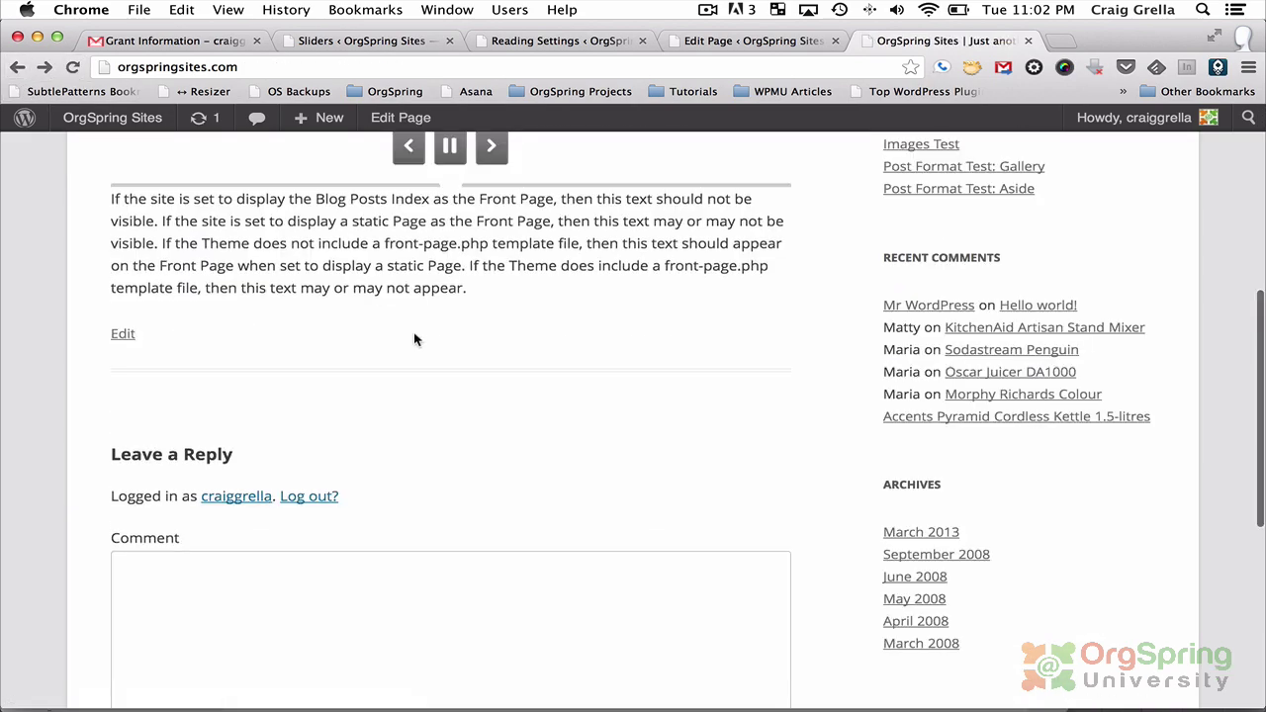
# Start a new ShowBiz slider with templateslider as both its title and its alias.
pyautogui.scroll(-1, 461, 493)
pyautogui.scroll(2, 475, 297)
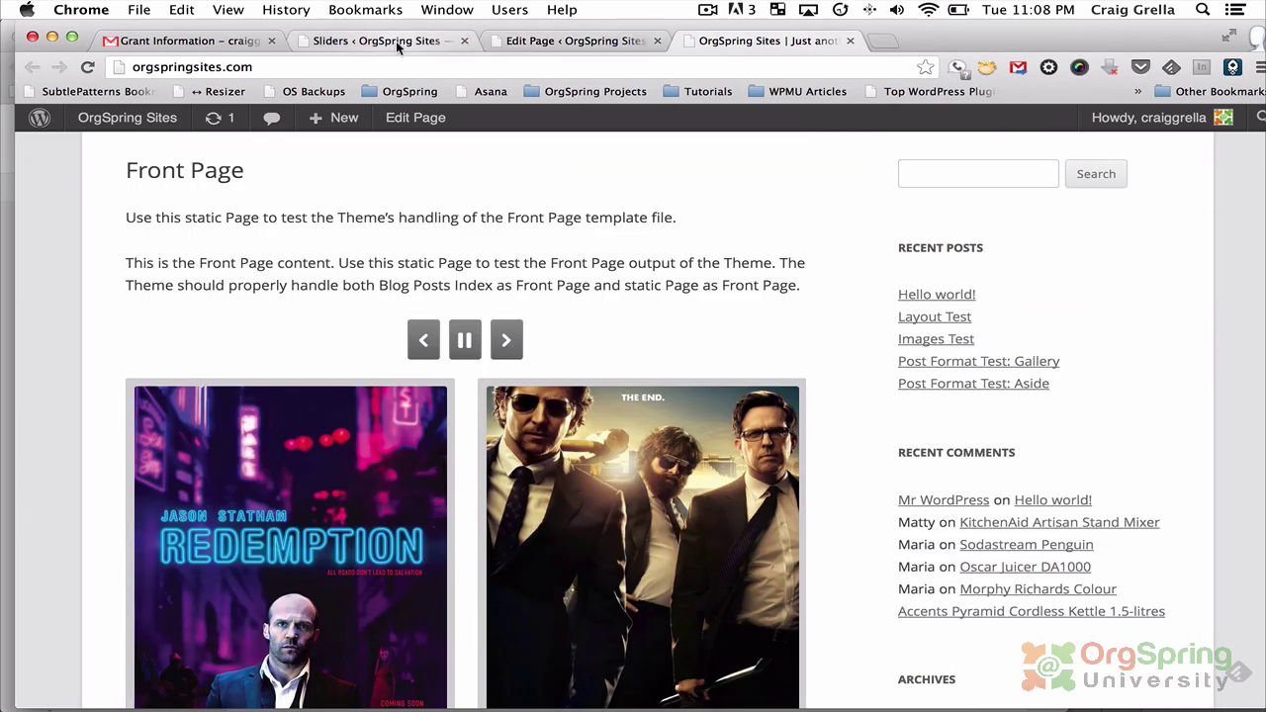
pyautogui.click(395, 45)
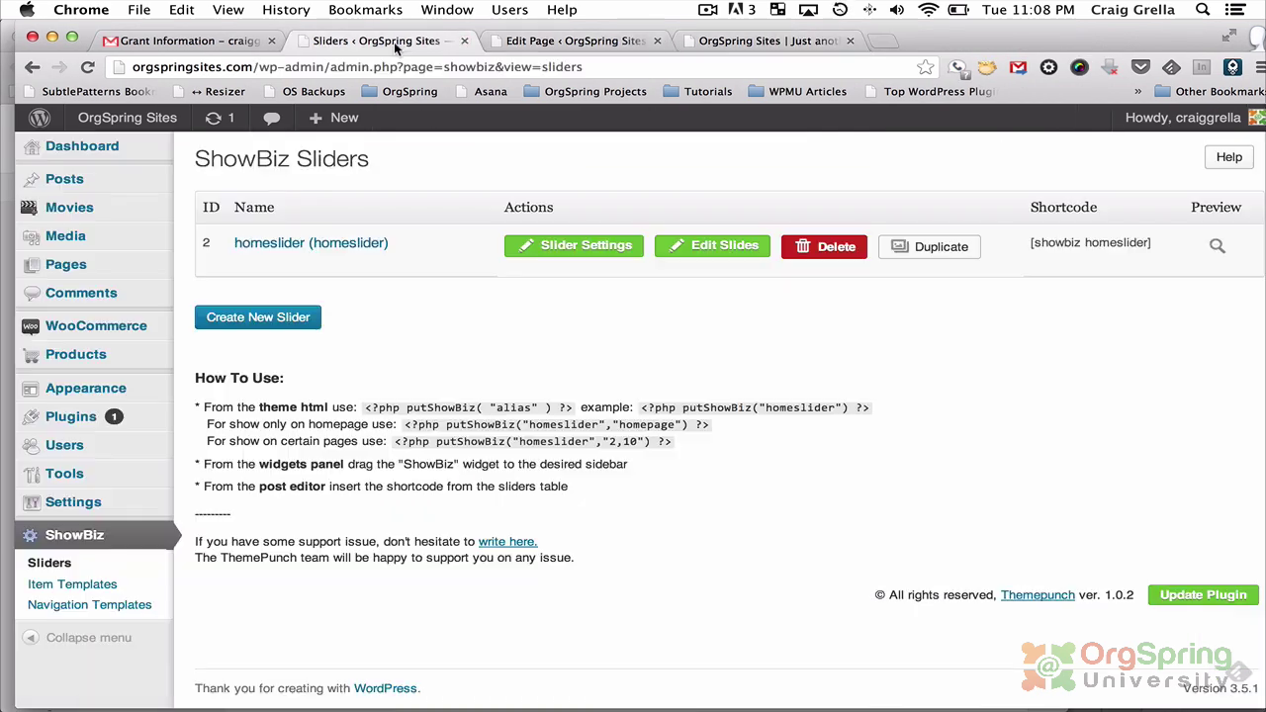
pyautogui.rightClick(284, 316)
pyautogui.click(259, 320)
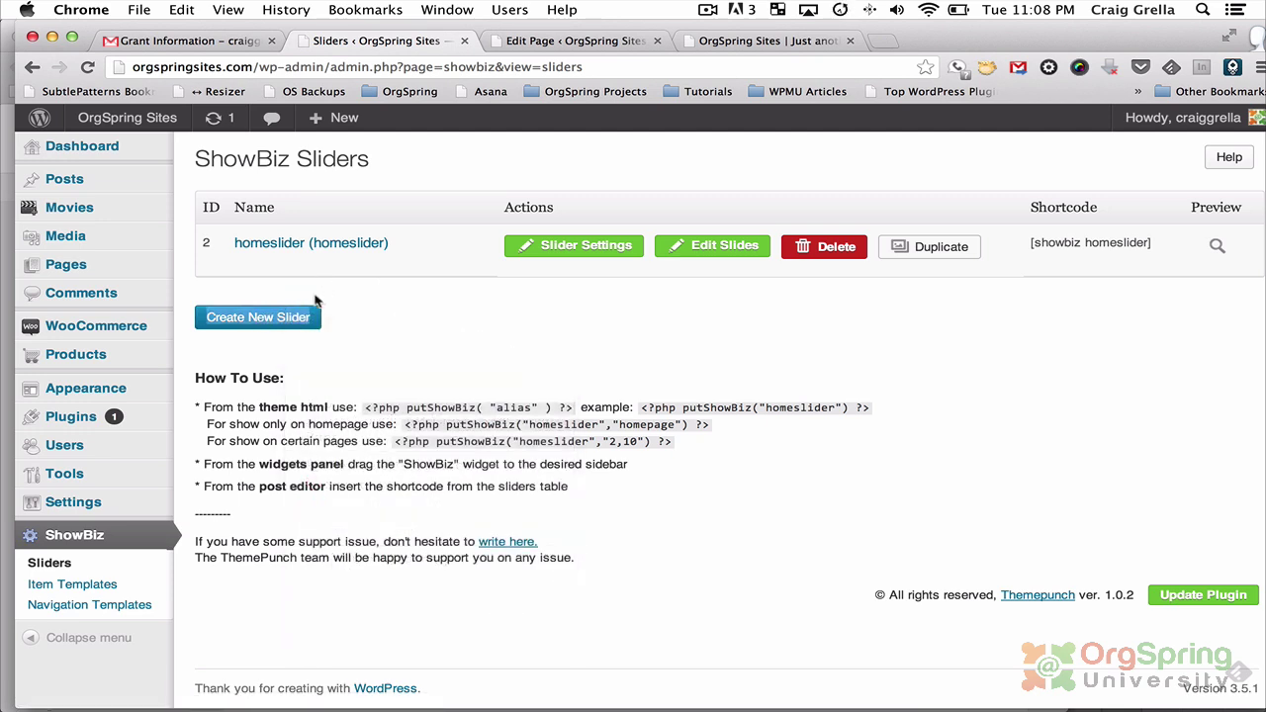
pyautogui.click(299, 317)
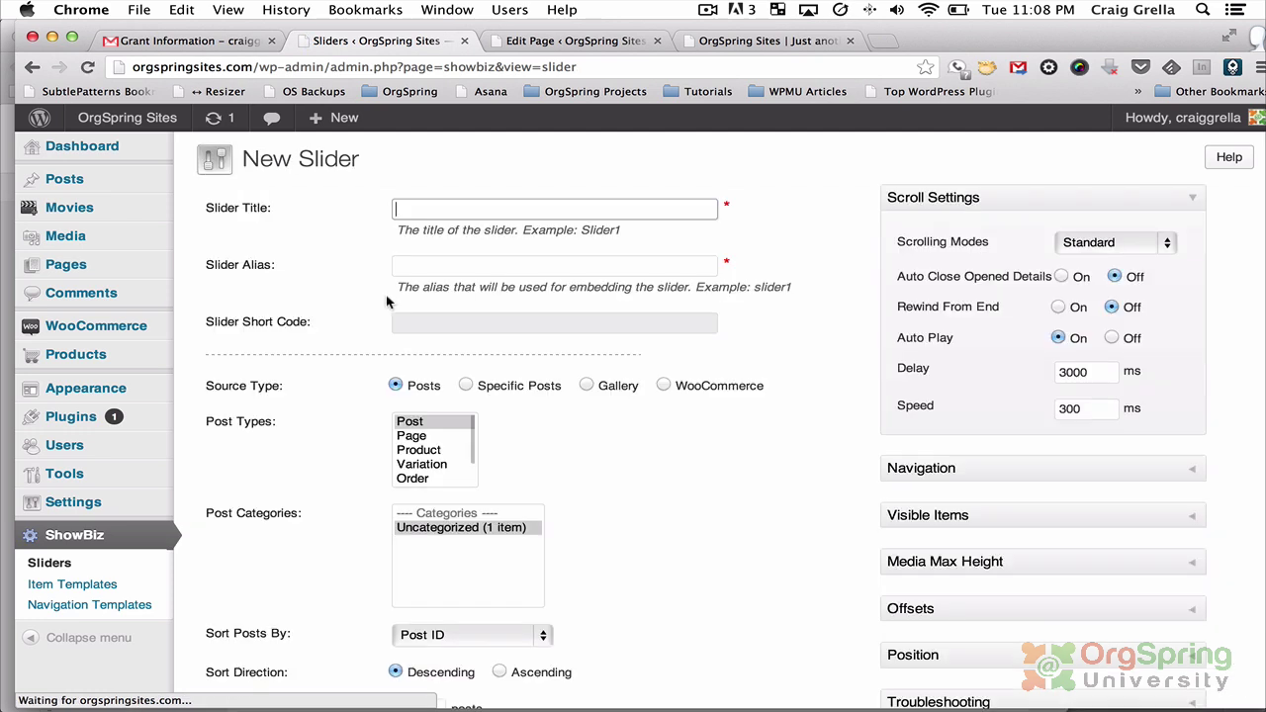
pyautogui.write('templateslider')
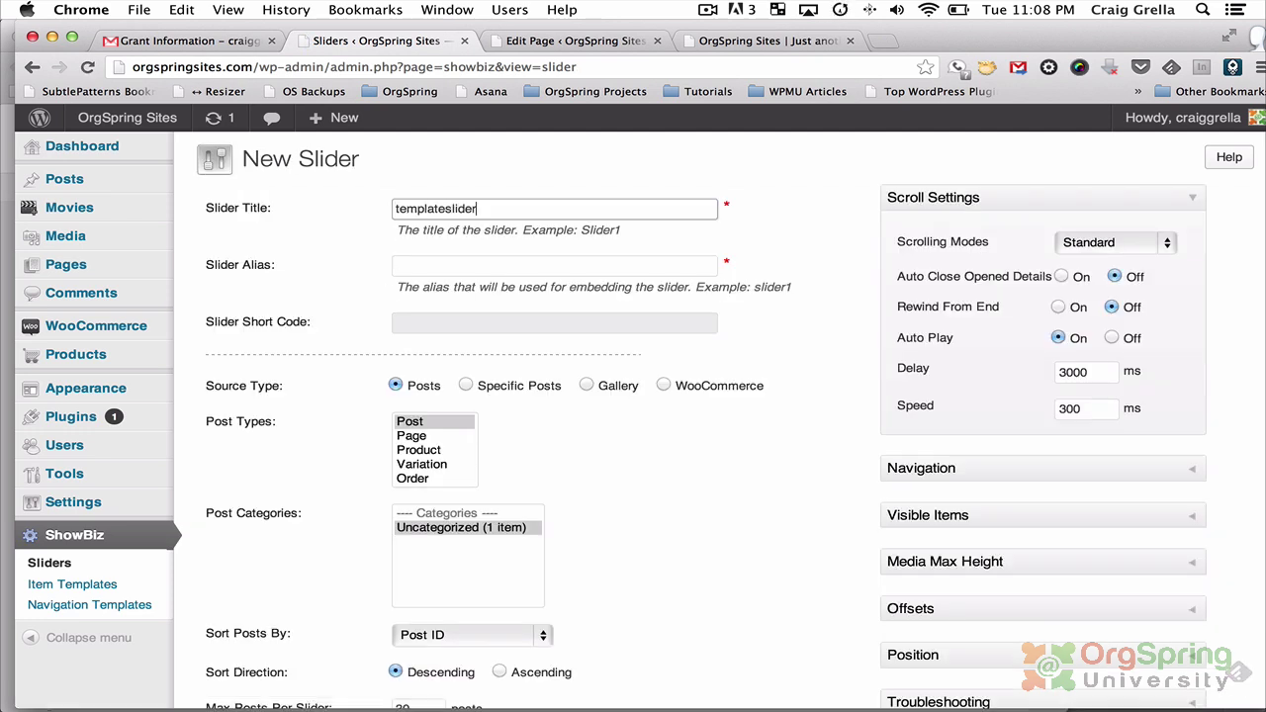
pyautogui.press('Tab')
pyautogui.write('templateslid')
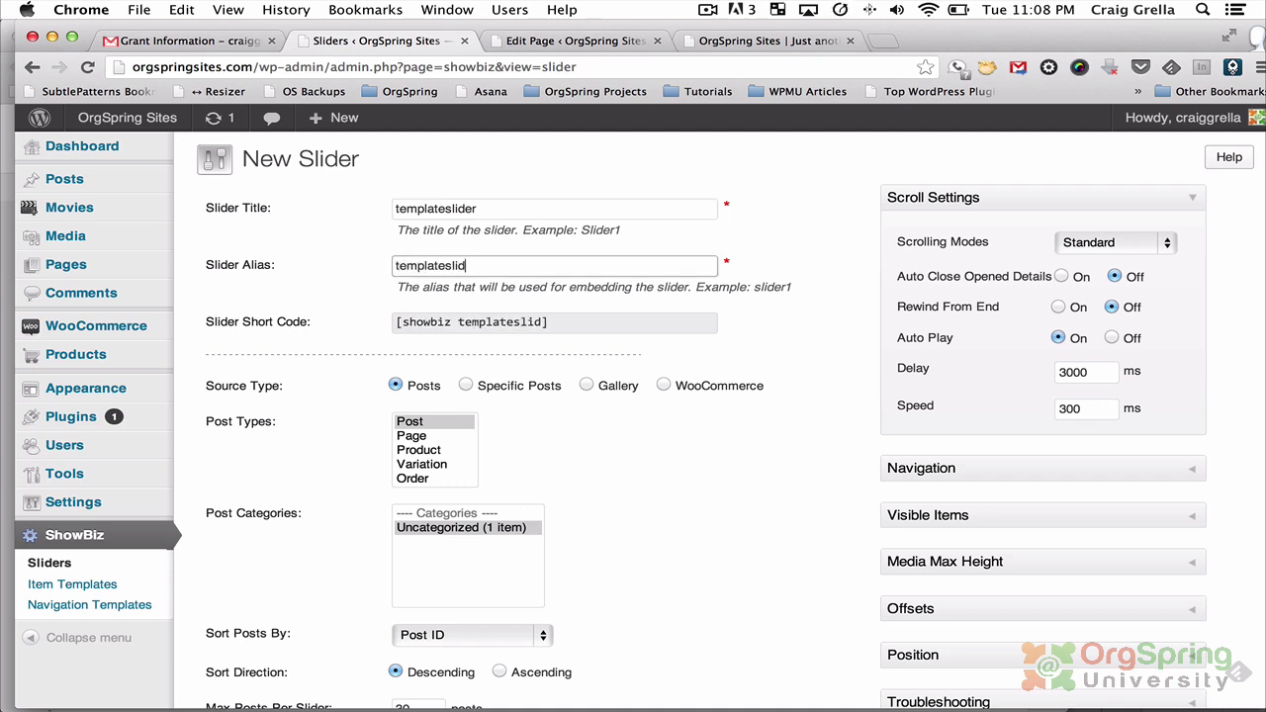
pyautogui.write('er')
pyautogui.press('Tab')
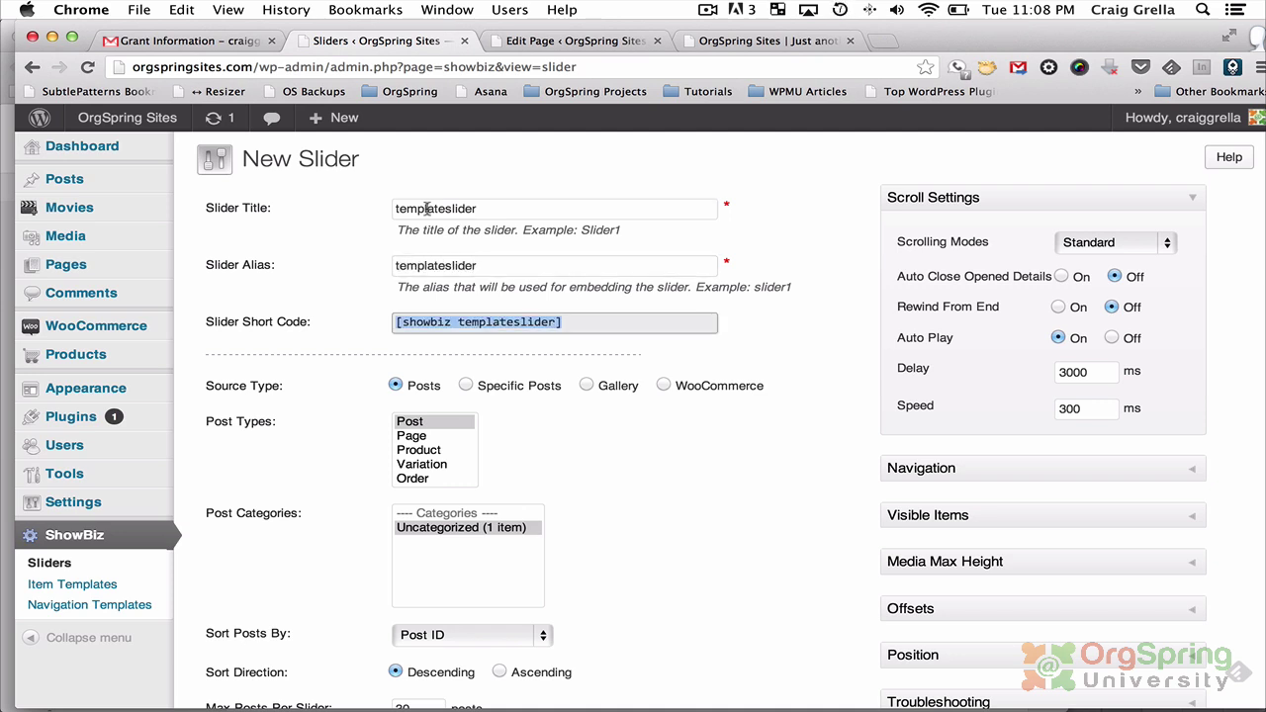
# Use Posts as the slider's source, with the Movie post type and the Action, Comedy and Drama genres.
pyautogui.click(466, 384)
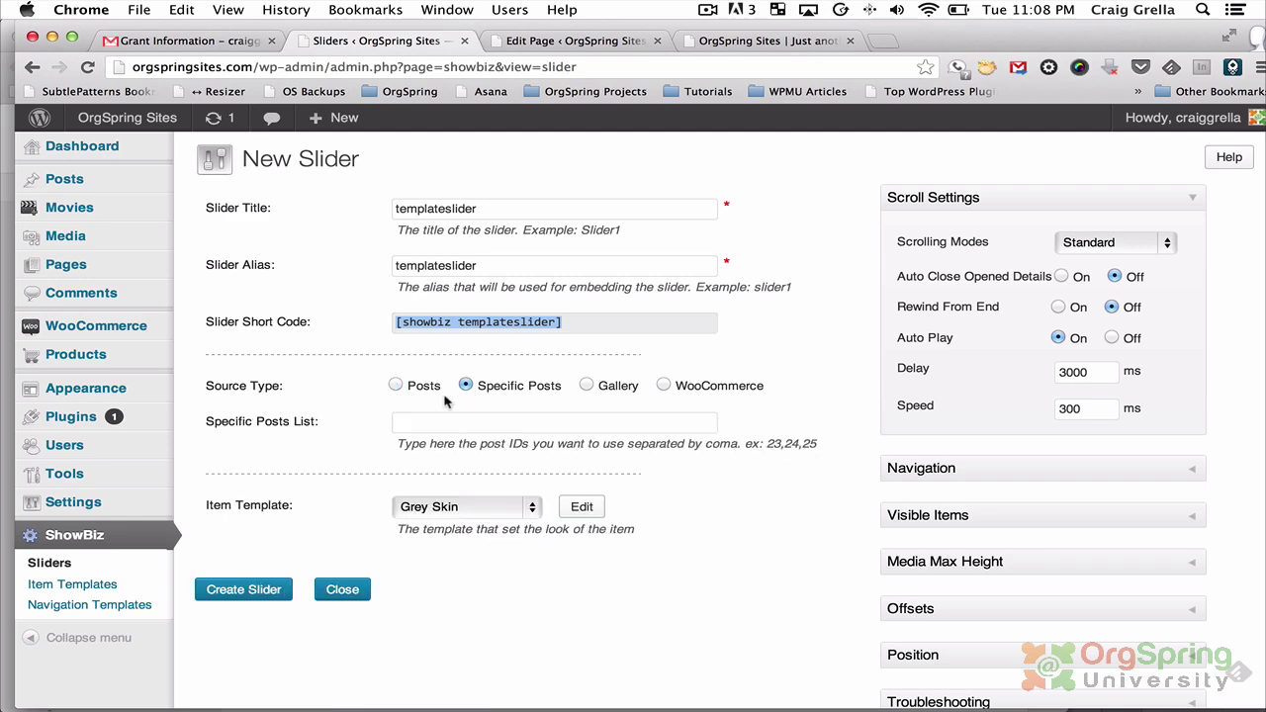
pyautogui.click(395, 386)
pyautogui.click(425, 463)
pyautogui.scroll(-3, 433, 447)
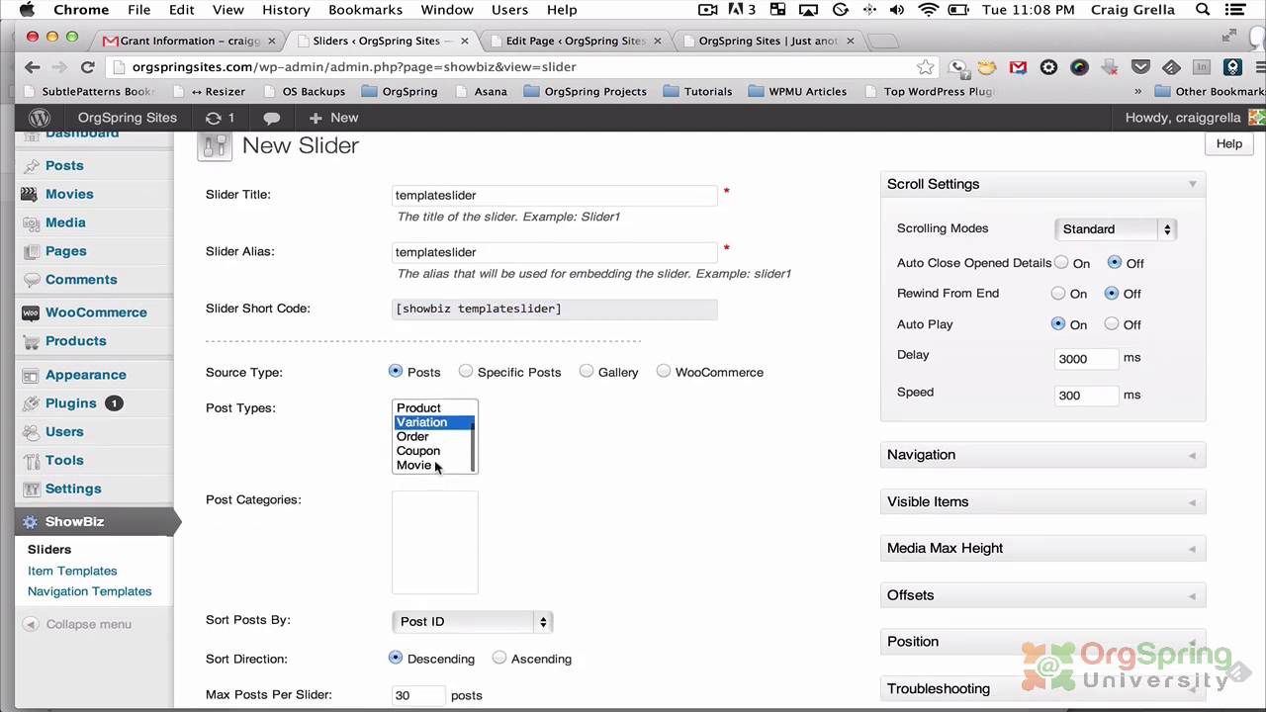
pyautogui.click(433, 446)
pyautogui.click(431, 494)
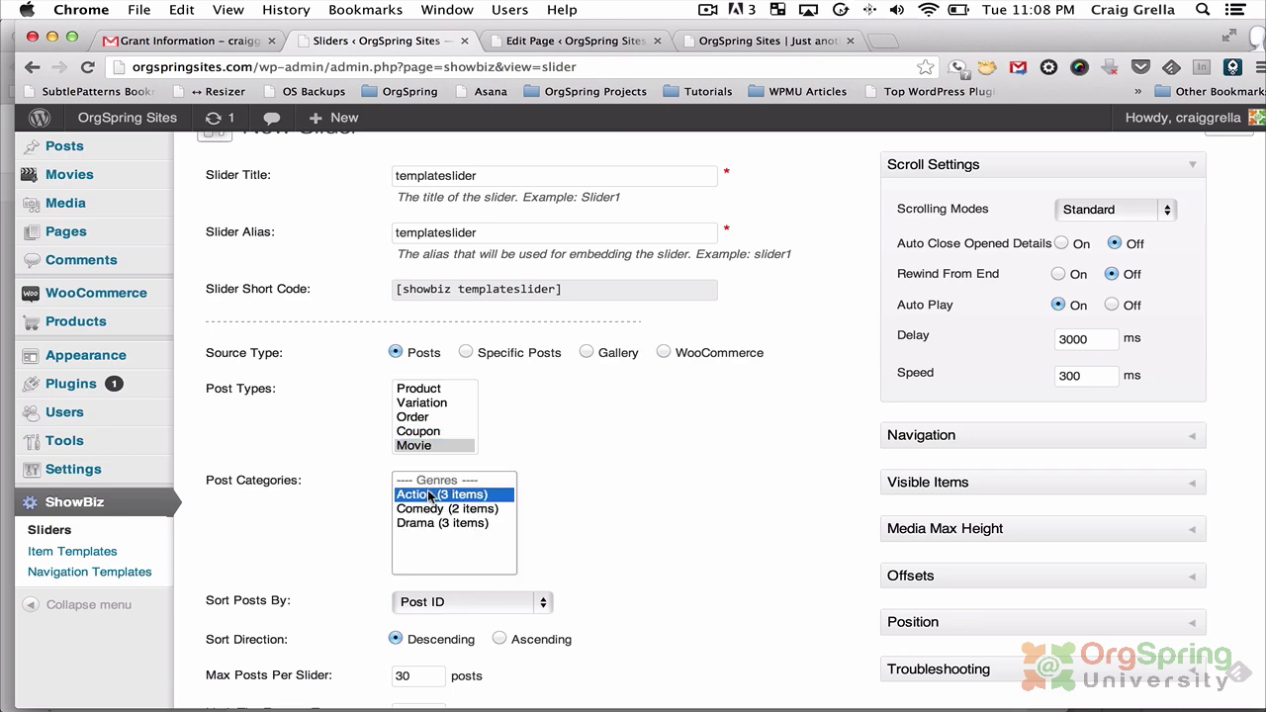
pyautogui.keyDown('shift'); pyautogui.click(424, 524); pyautogui.keyUp('shift')
pyautogui.scroll(-2, 418, 587)
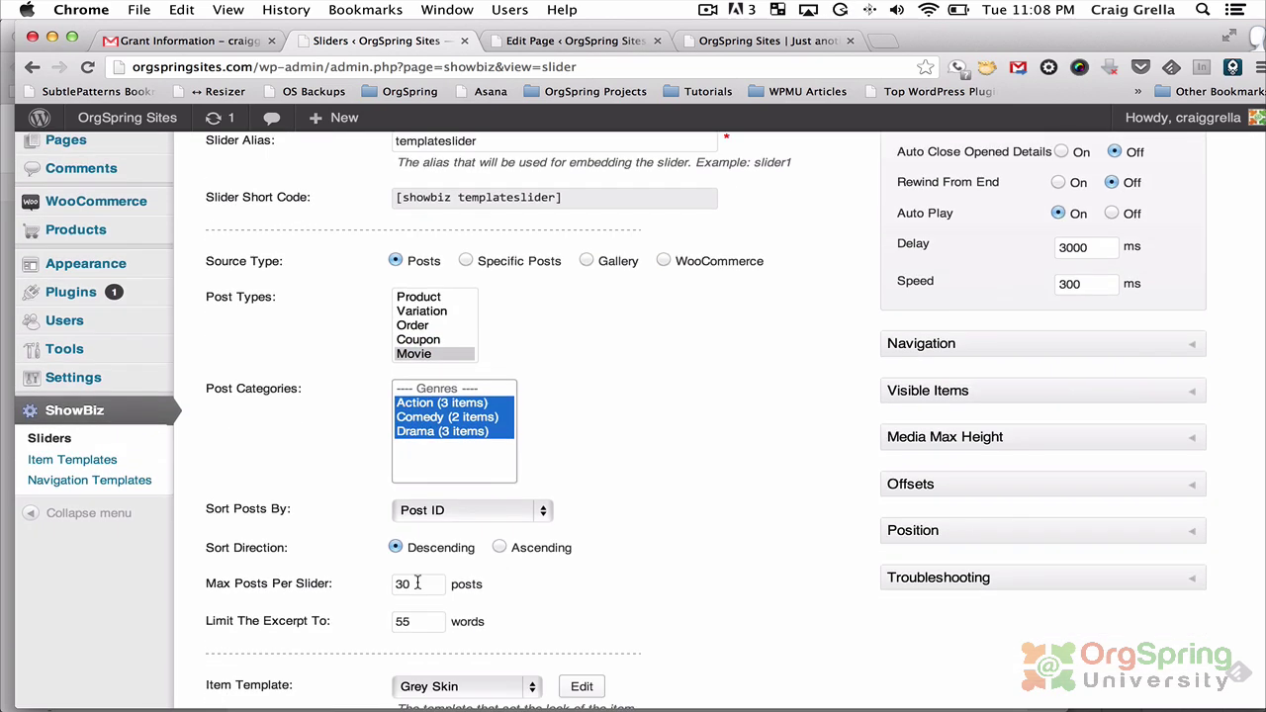
# Set the slider's item template to ShowCase Skin.
pyautogui.scroll(-3, 429, 562)
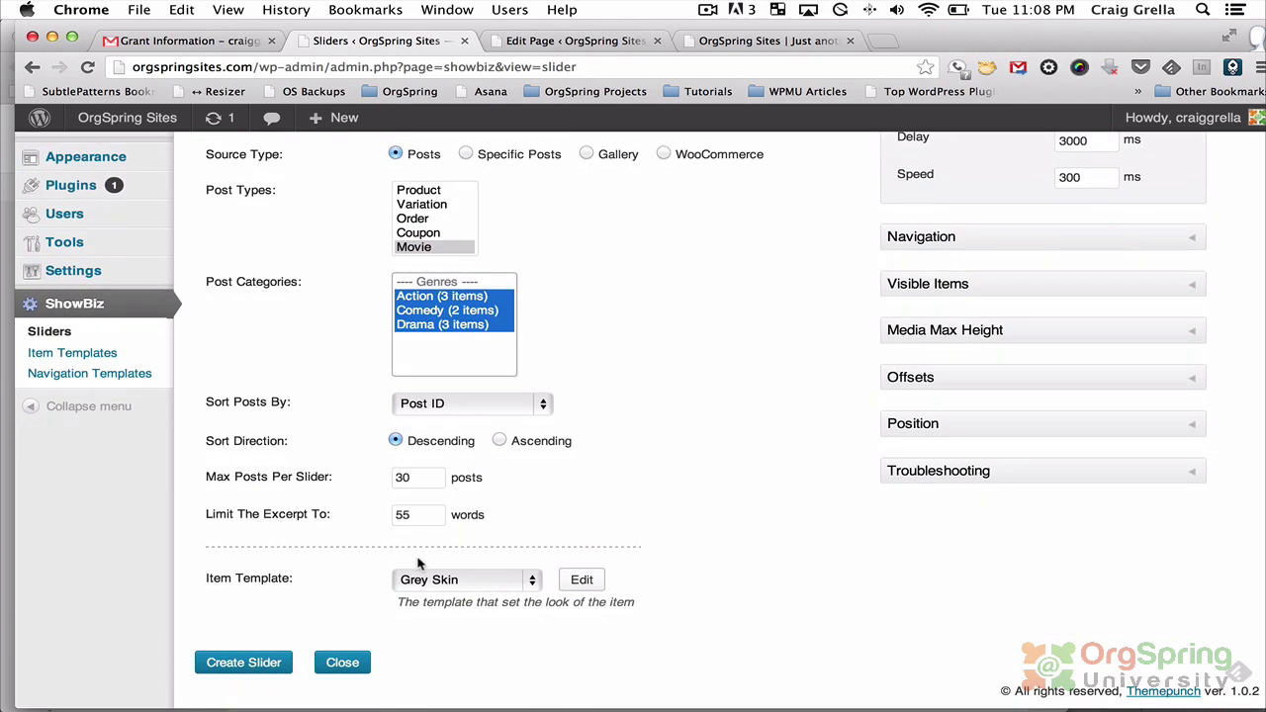
pyautogui.click(482, 582)
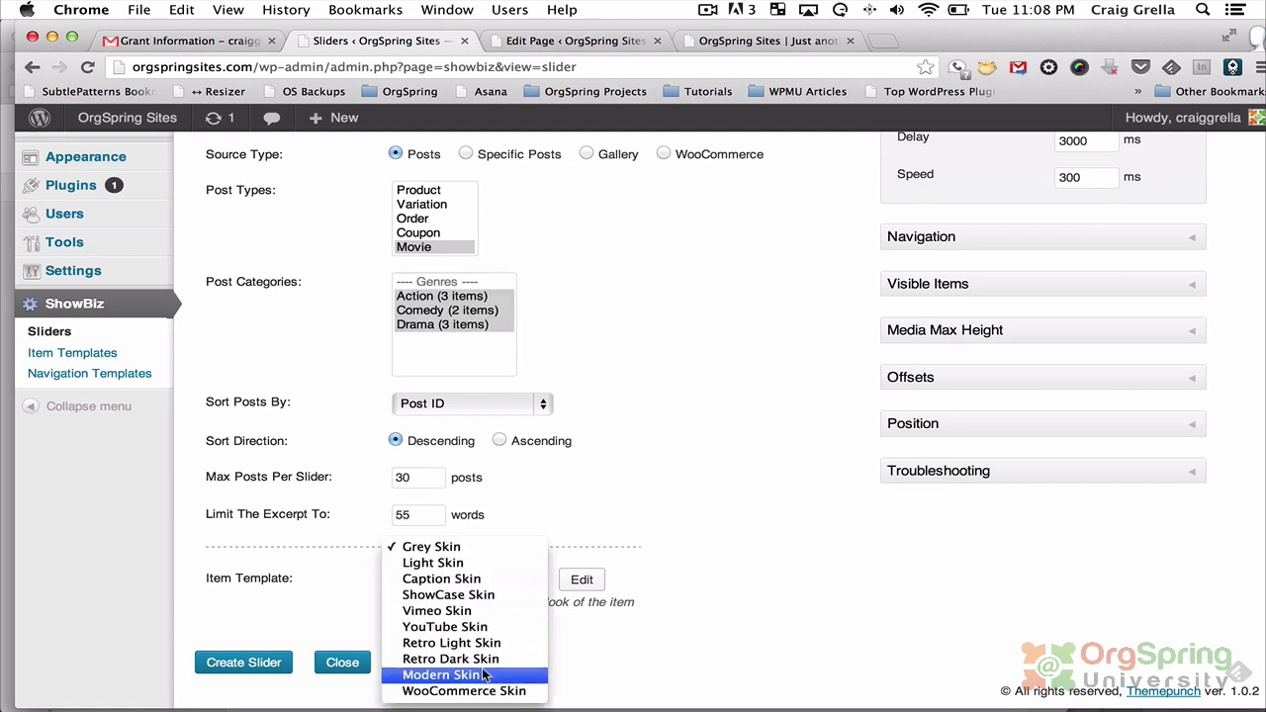
pyautogui.click(482, 674)
pyautogui.click(481, 583)
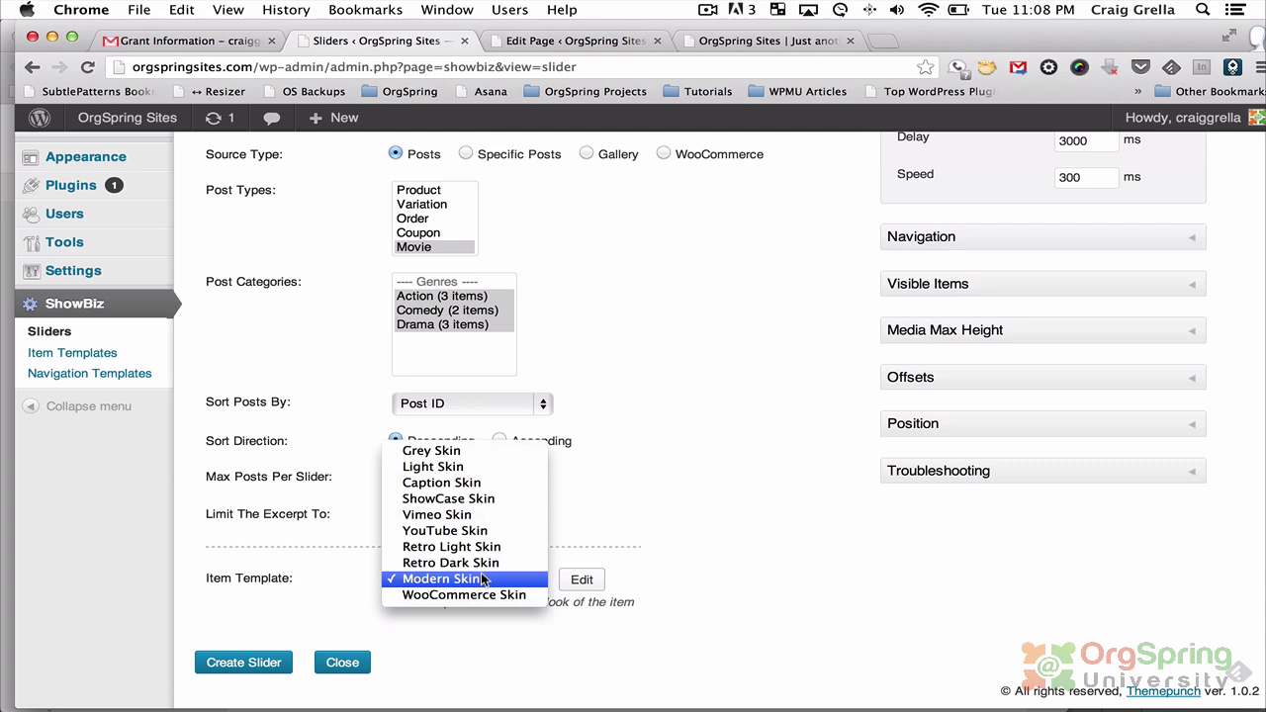
pyautogui.click(484, 498)
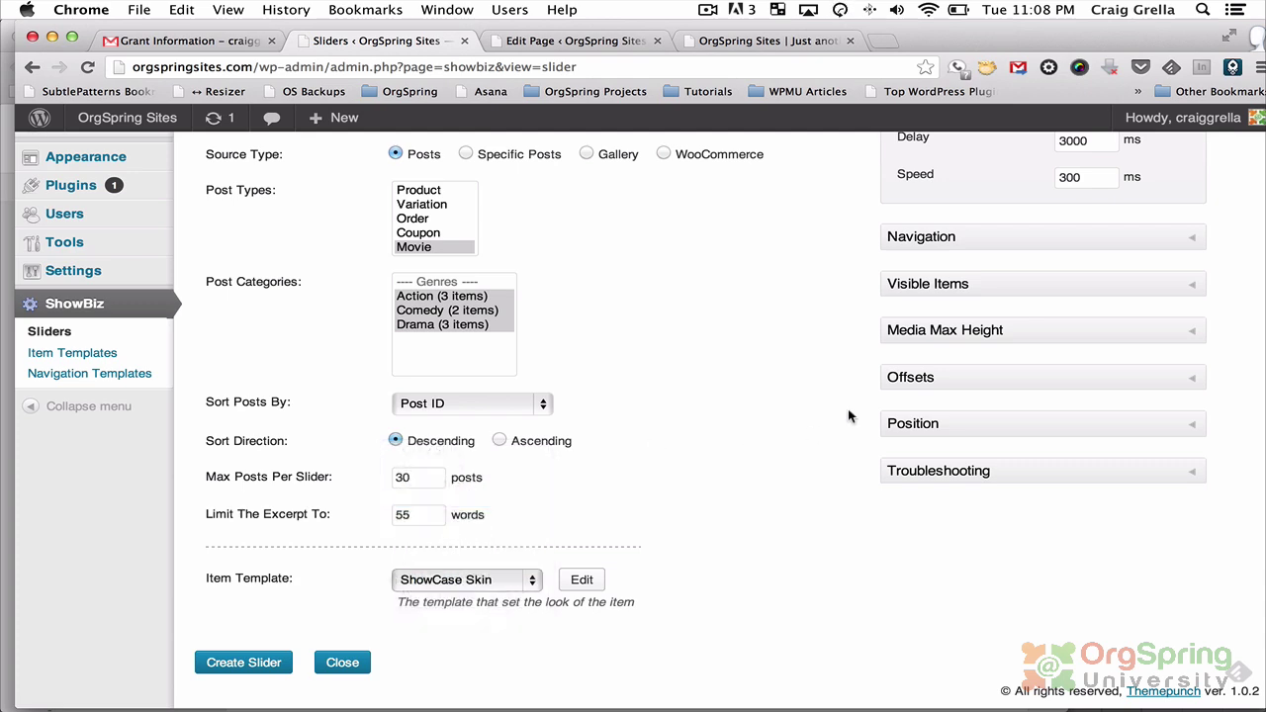
# Set the slider's scrolling mode to Carousel and review its remaining scroll and navigation settings.
pyautogui.scroll(5, 895, 355)
pyautogui.click(1105, 249)
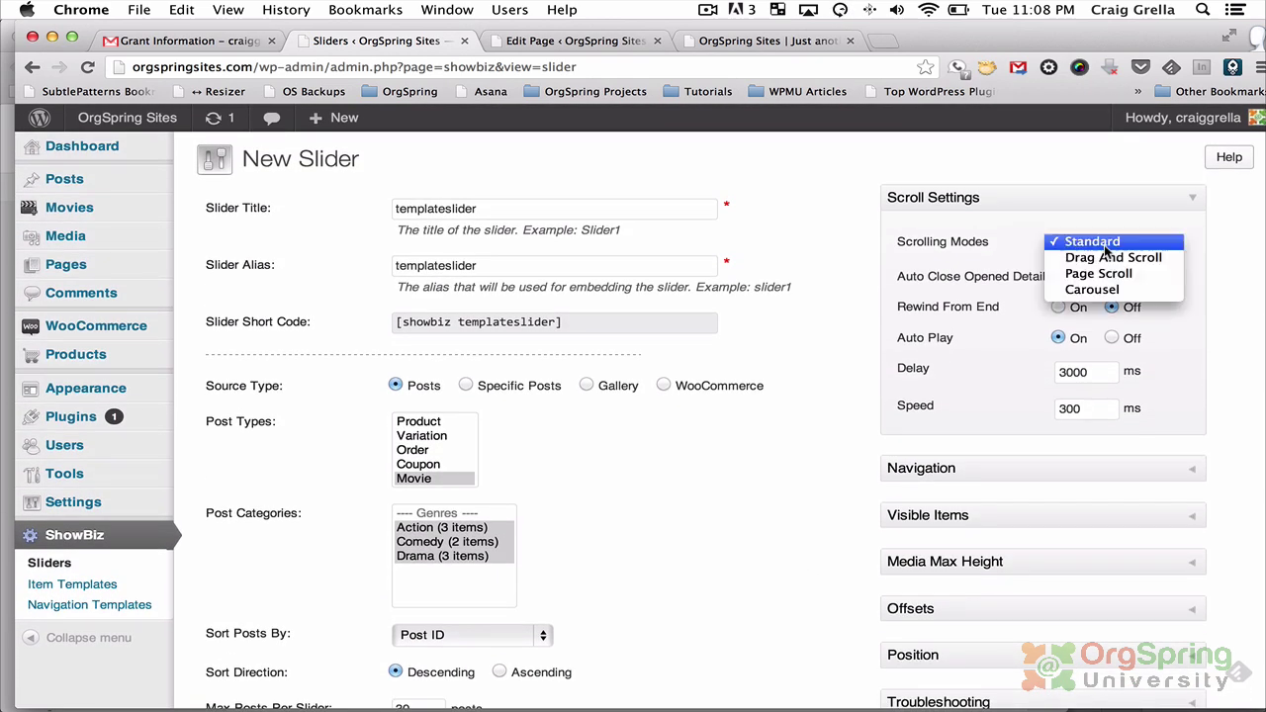
pyautogui.click(1092, 288)
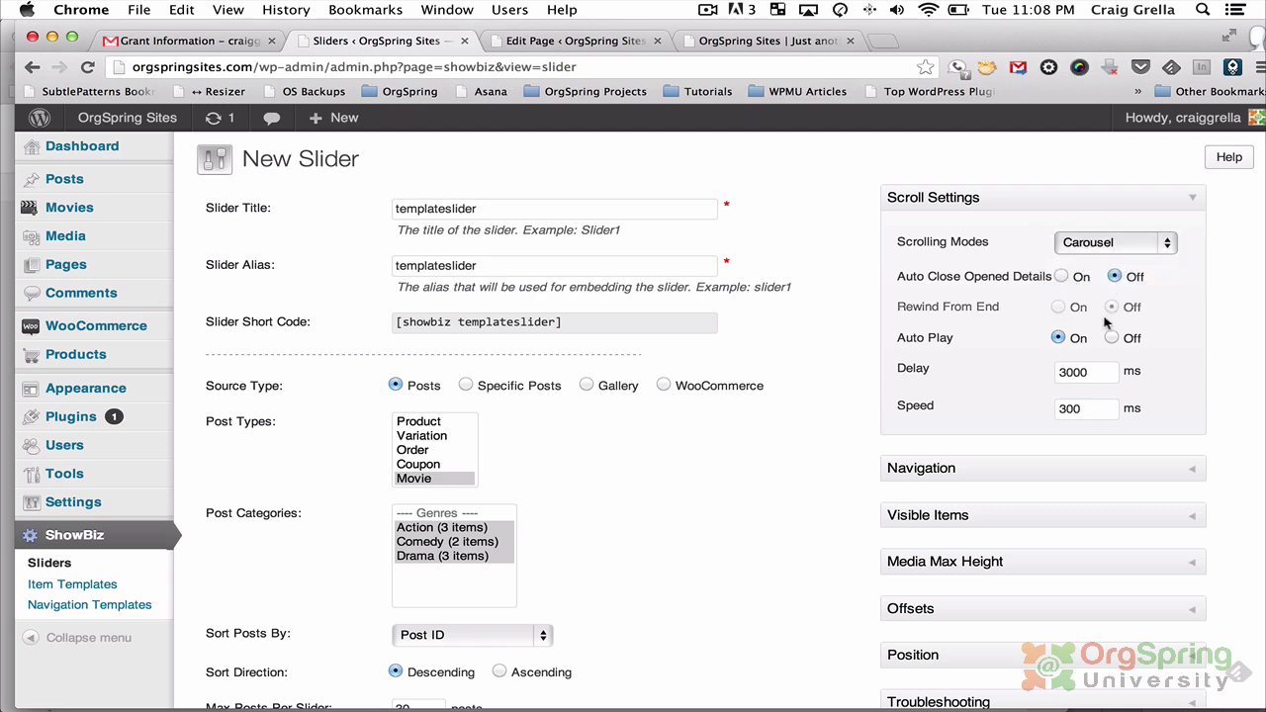
pyautogui.scroll(-3, 1073, 386)
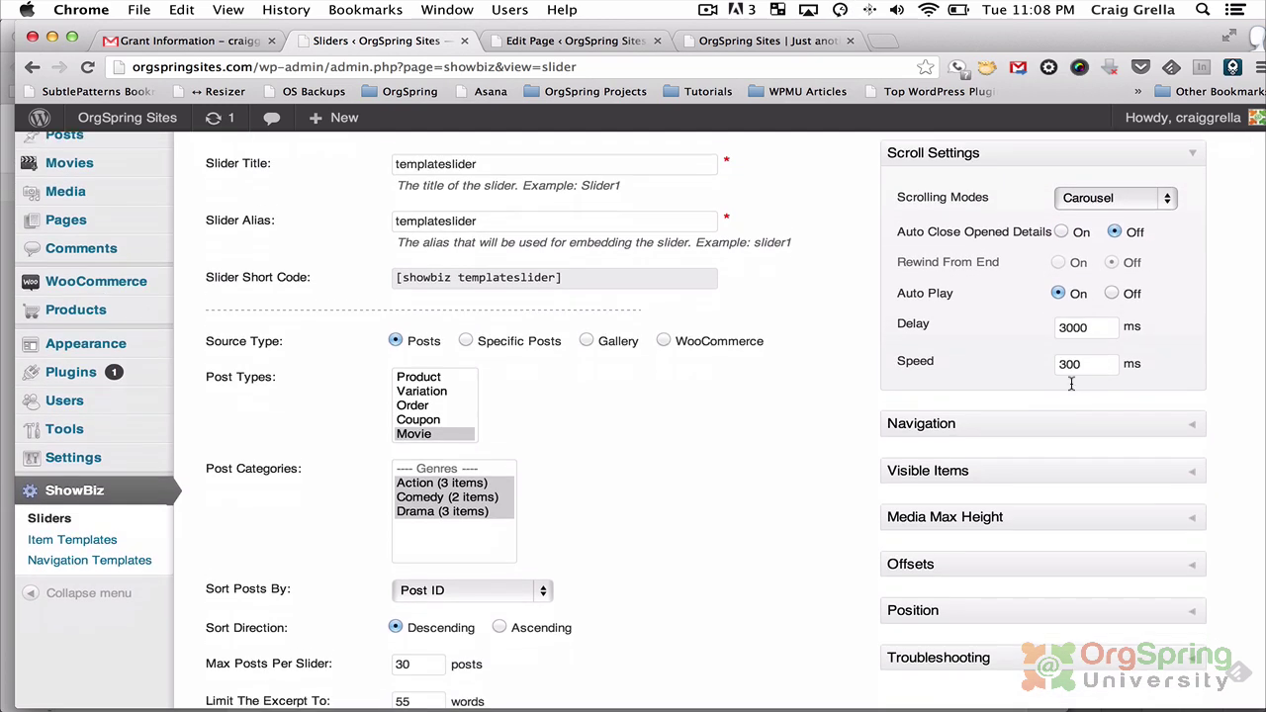
pyautogui.click(1073, 327)
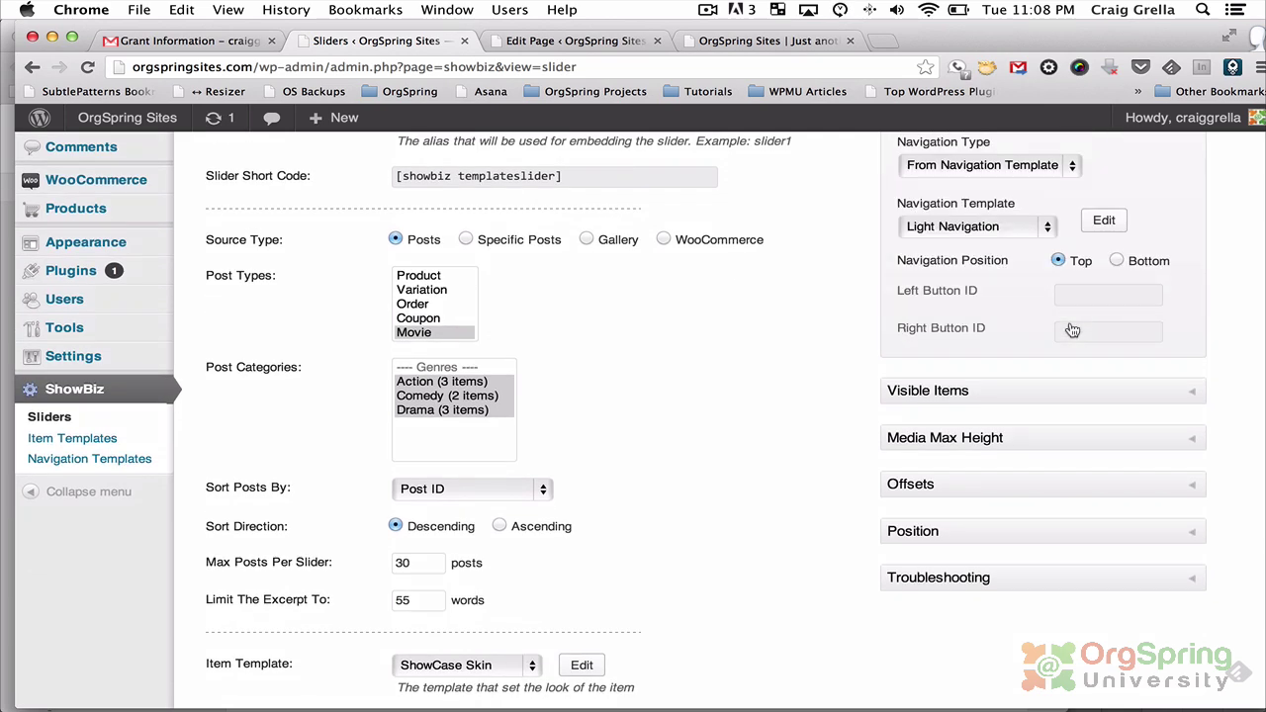
pyautogui.scroll(3, 1073, 330)
pyautogui.click(1082, 201)
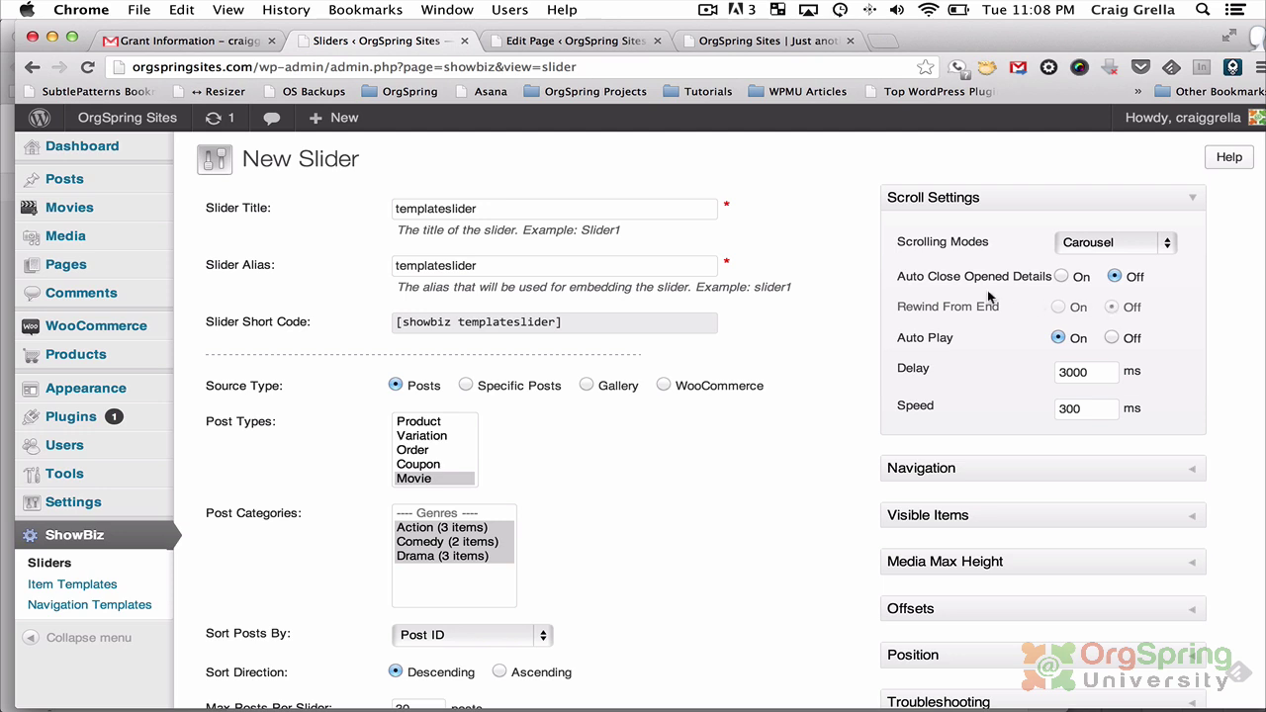
pyautogui.click(1022, 467)
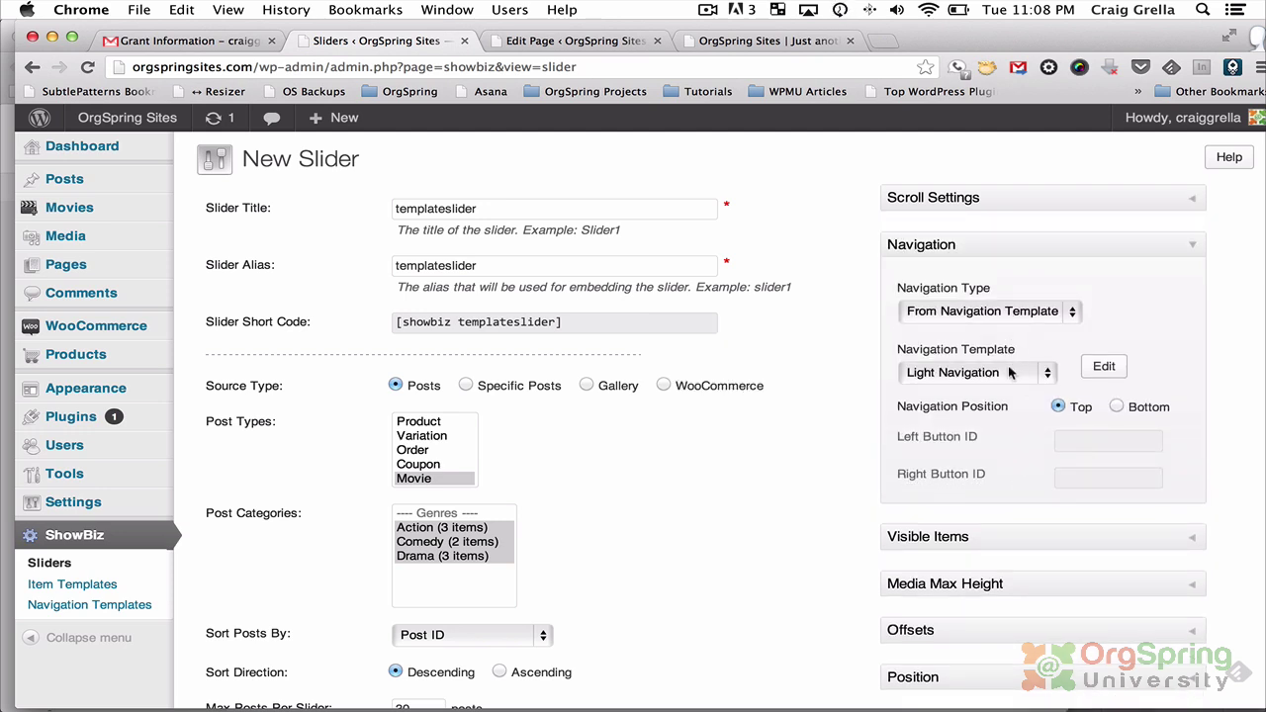
# Set the number of visible items for containers wider than 980px to 3.
pyautogui.scroll(-3, 1006, 404)
pyautogui.click(1006, 412)
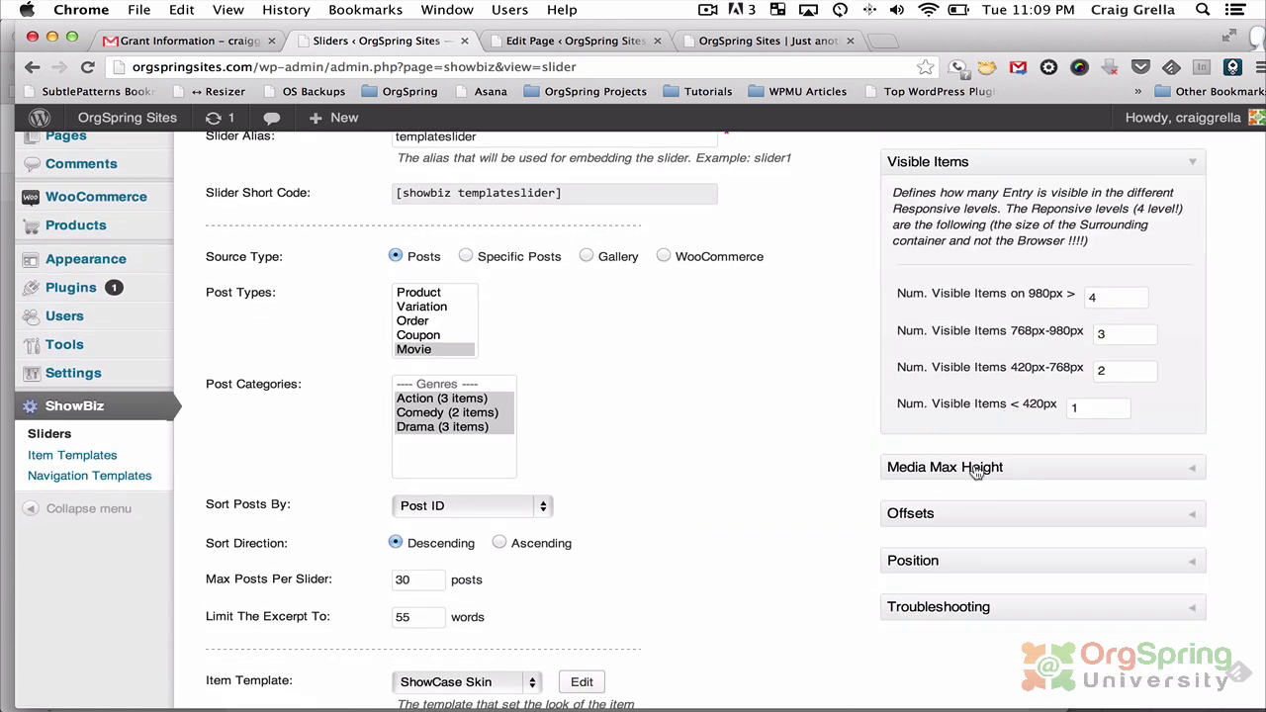
pyautogui.moveTo(1100, 299); pyautogui.dragTo(1062, 299)
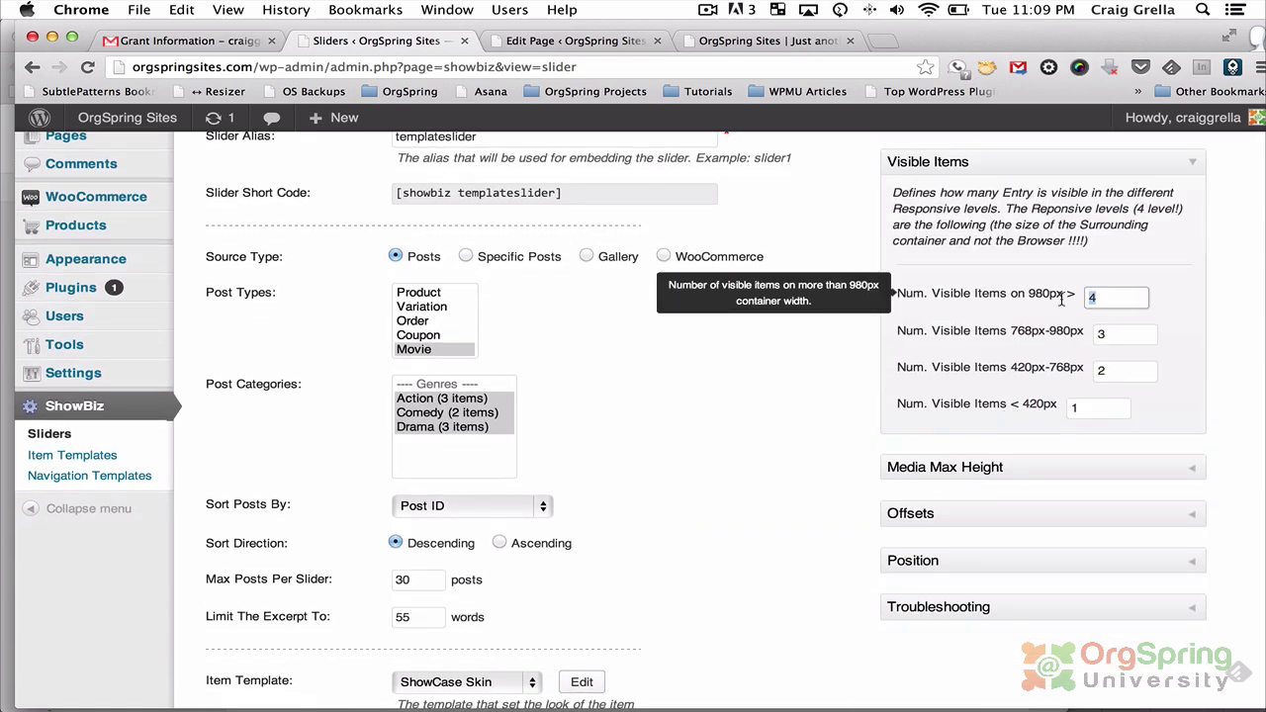
pyautogui.write('3')
pyautogui.click(933, 363)
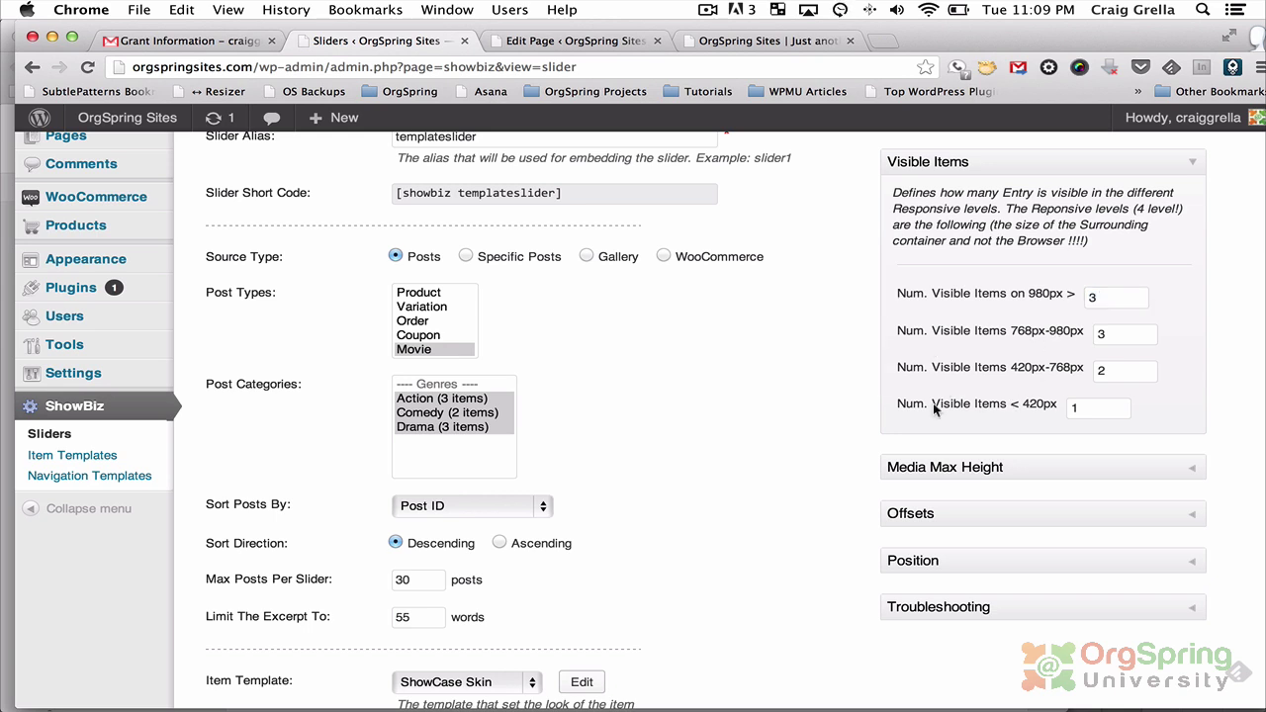
# Set the media max heights to 250 above 980px, 250 for 768px-980px, 200 for 420px-768px and 100 below 420px.
pyautogui.click(958, 469)
pyautogui.scroll(-1, 959, 465)
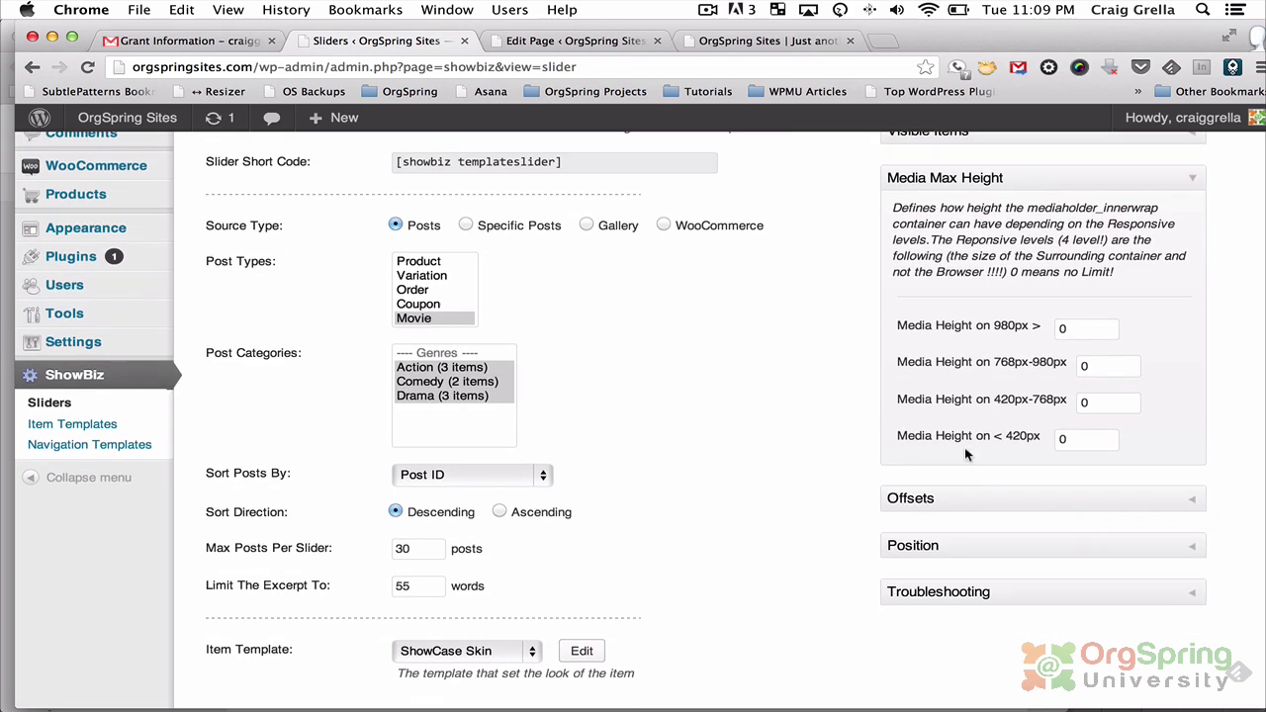
pyautogui.click(1072, 328)
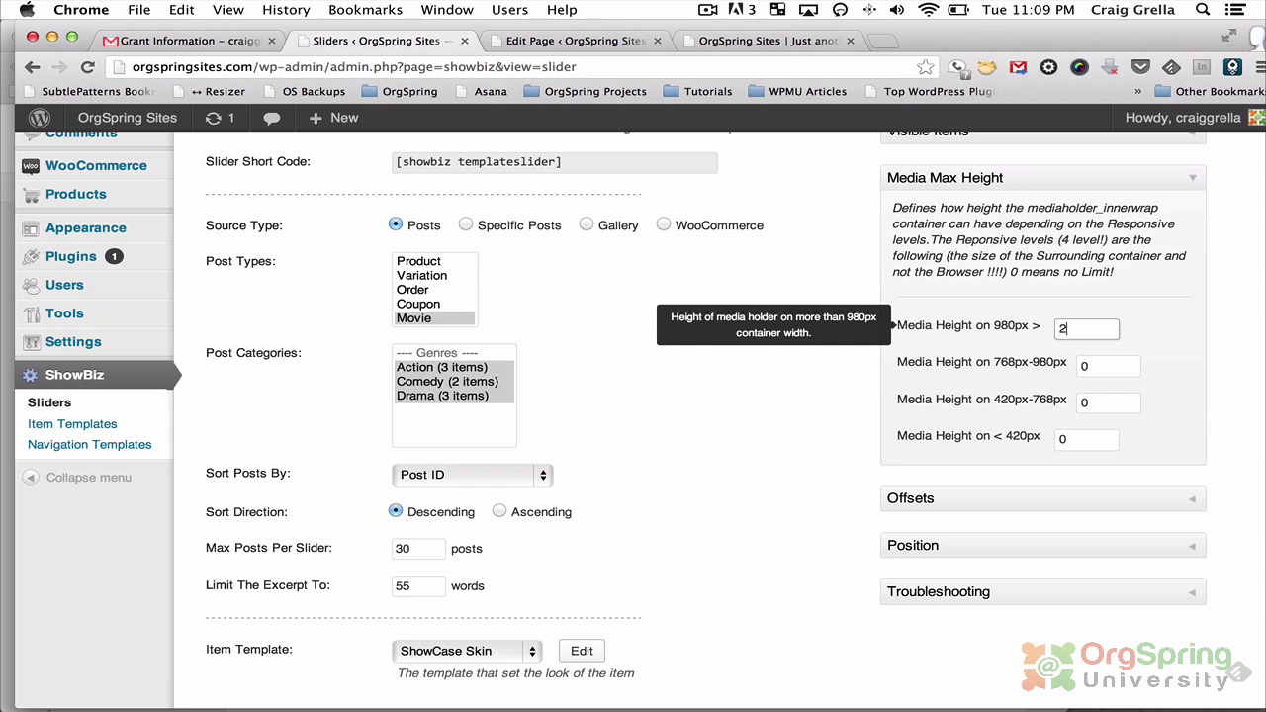
pyautogui.press('Tab')
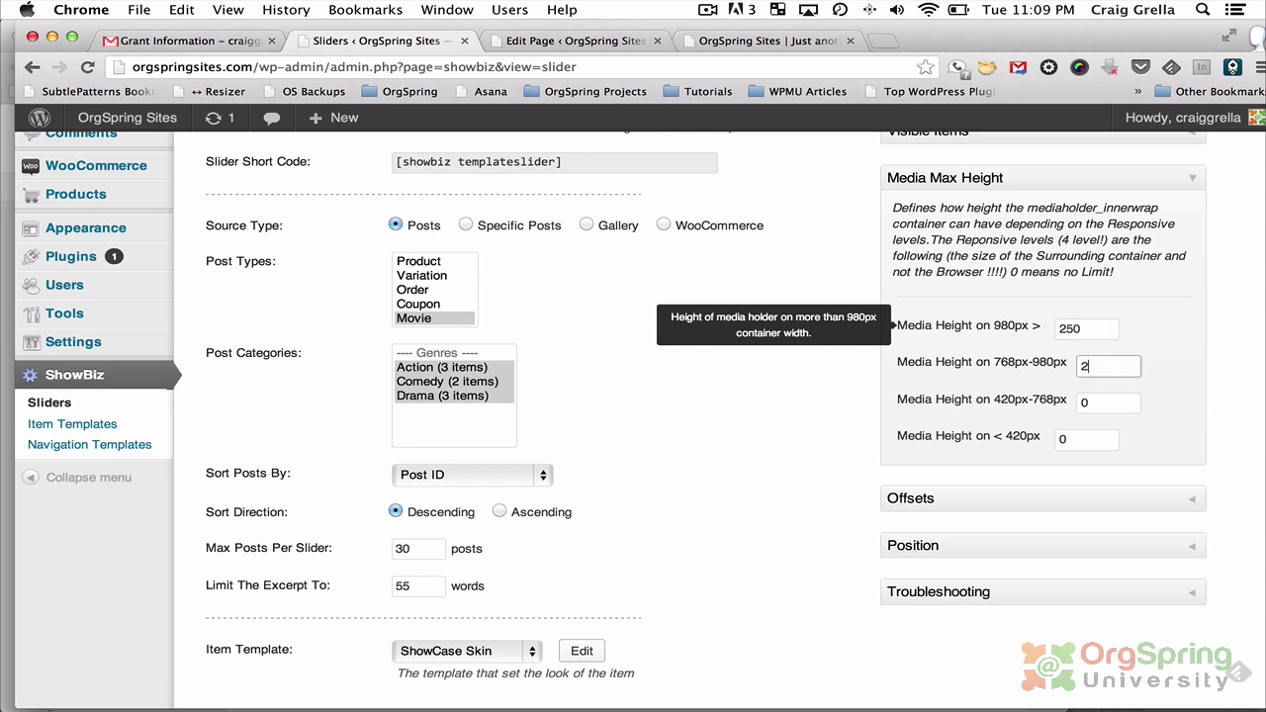
pyautogui.press('Tab')
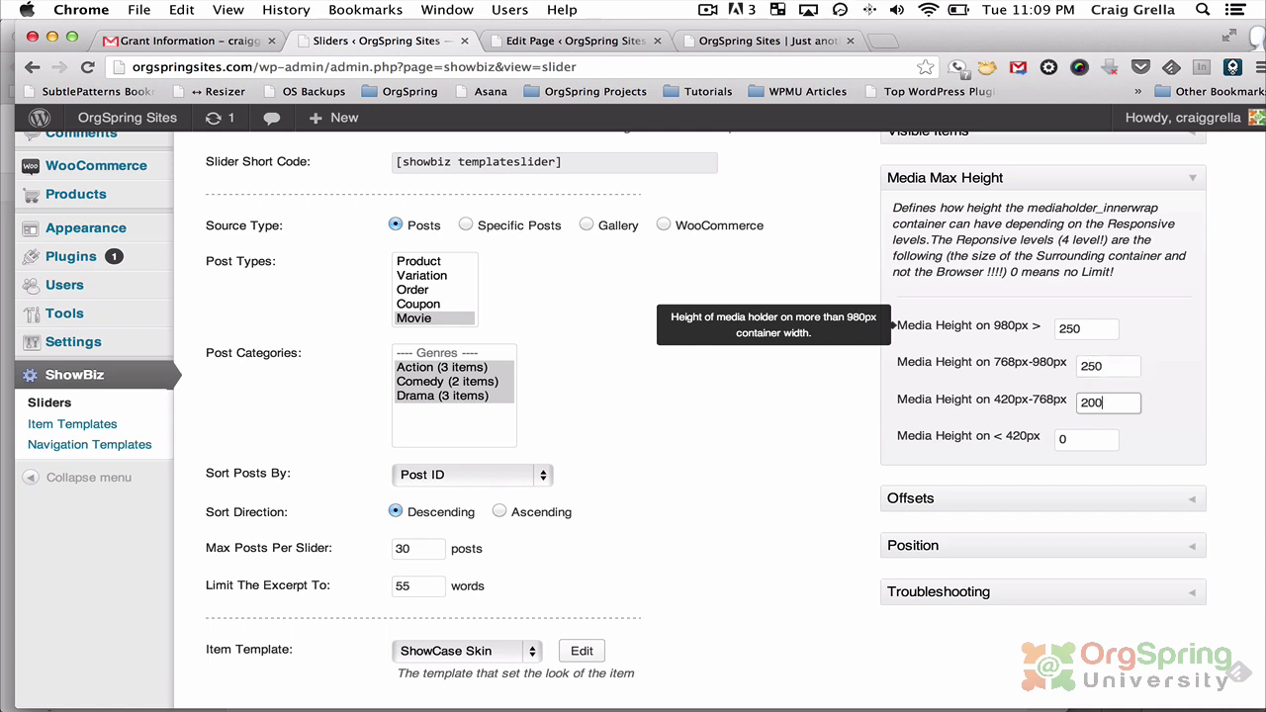
pyautogui.press('Tab')
pyautogui.write('100')
# Review the slider's offset, position and troubleshooting settings, and create the slider.
pyautogui.scroll(-3, 989, 346)
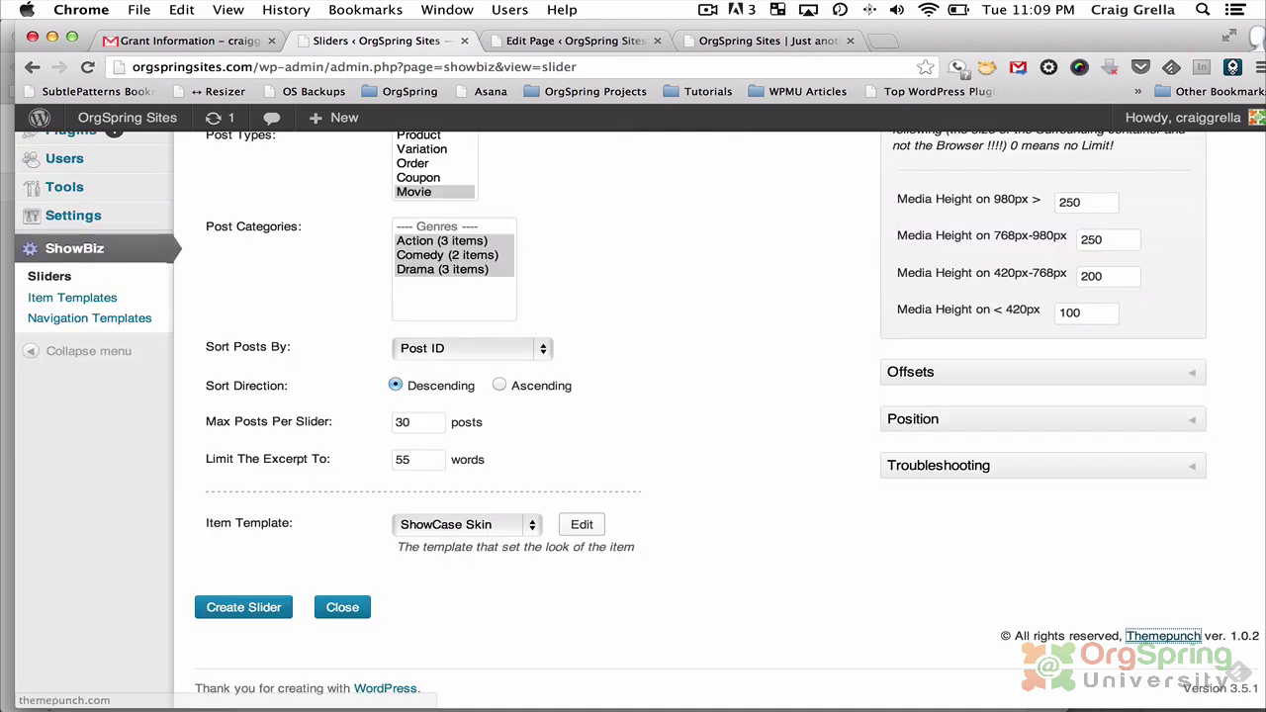
pyautogui.click(983, 367)
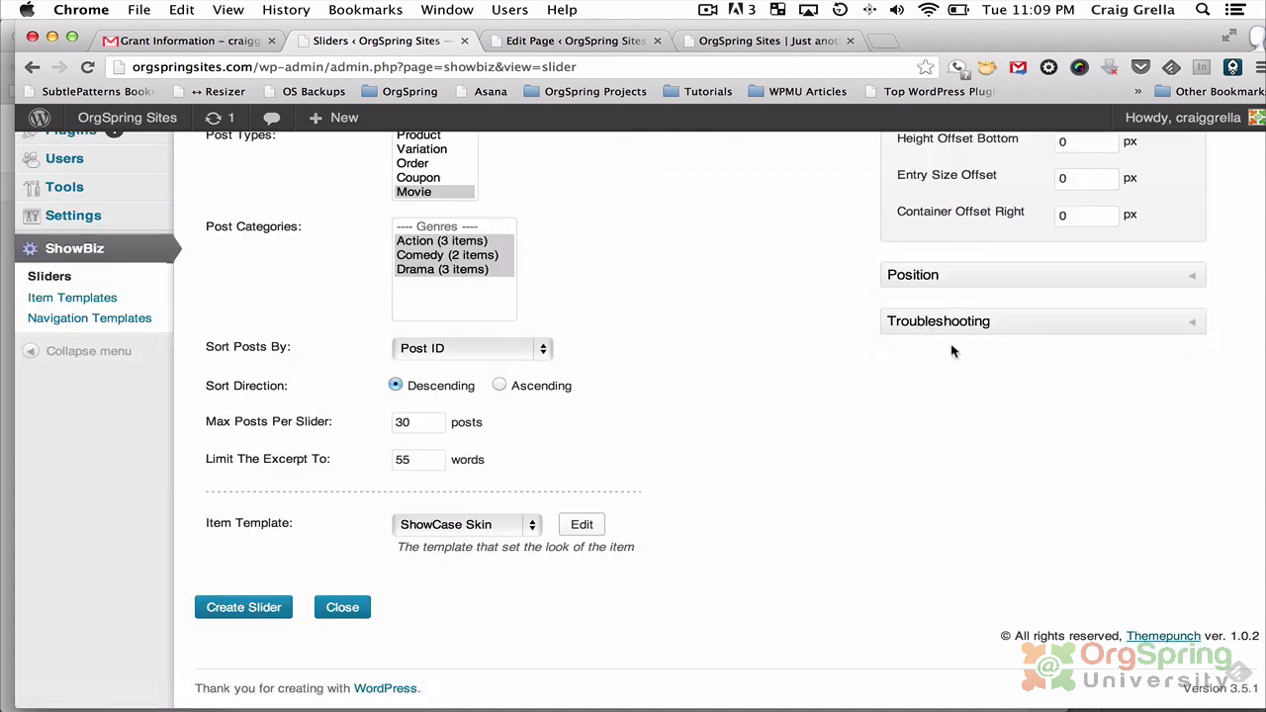
pyautogui.click(1037, 283)
pyautogui.click(992, 437)
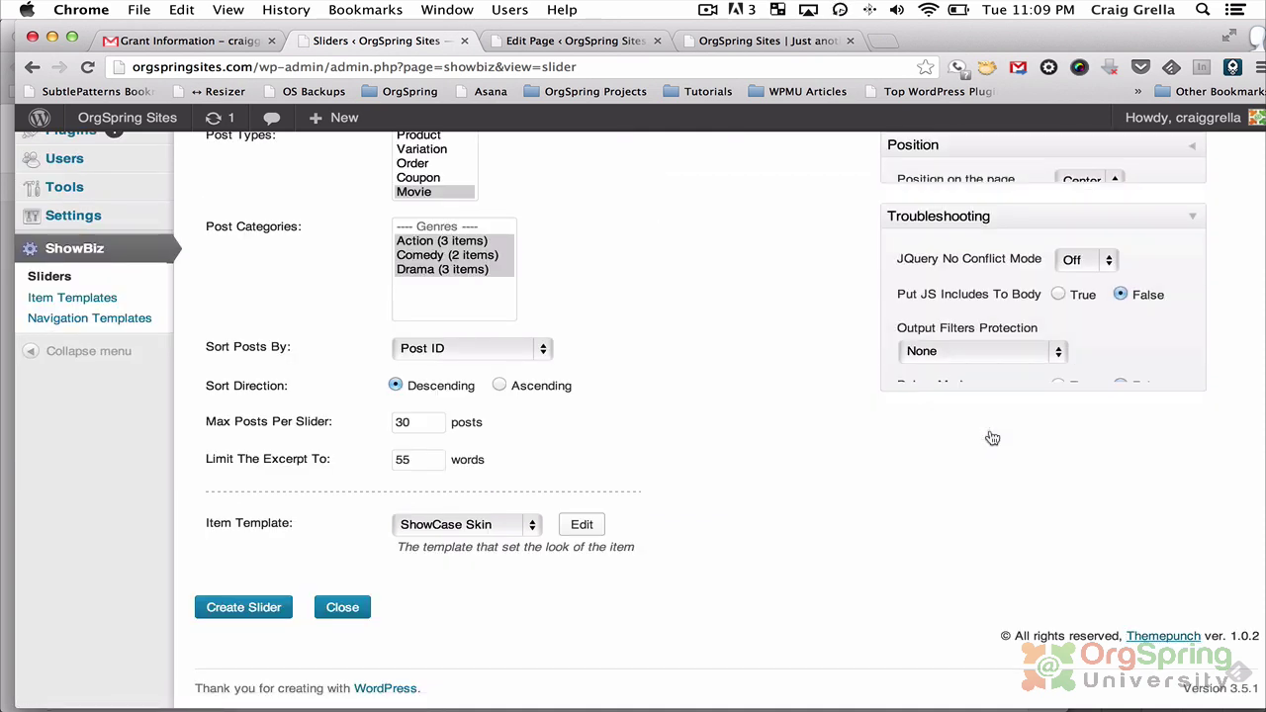
pyautogui.click(237, 607)
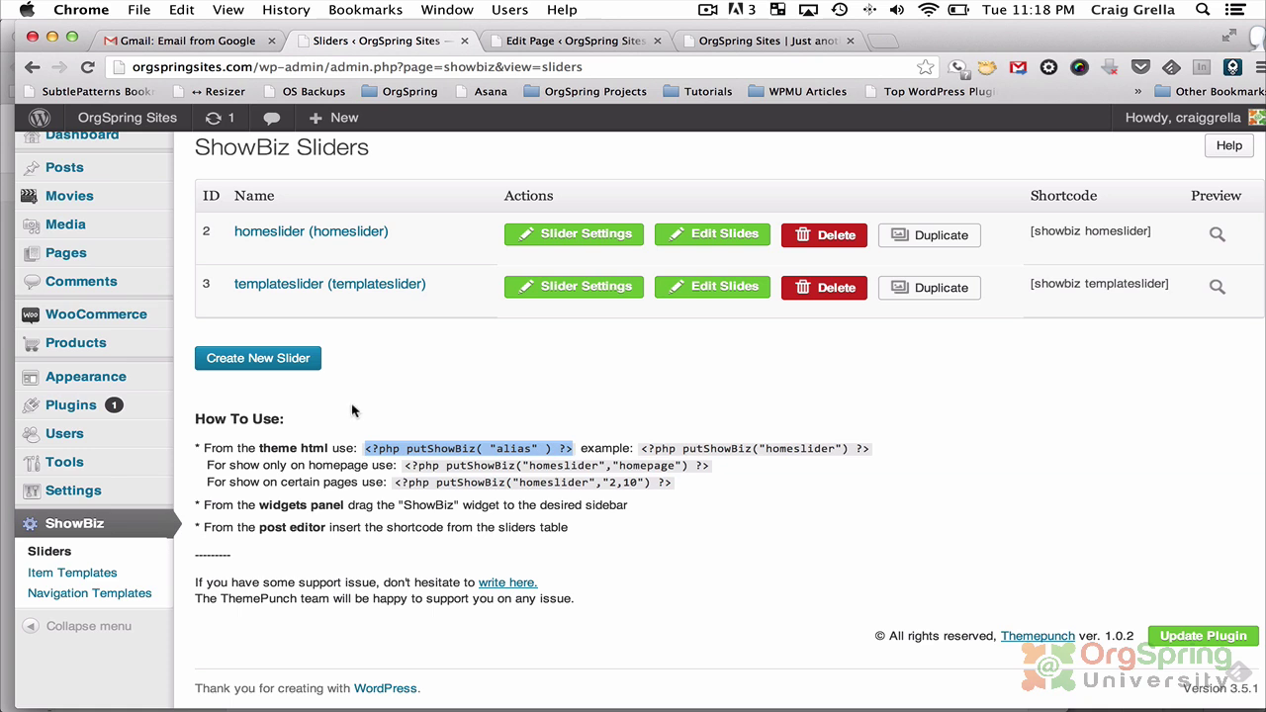
# In the site's Reading settings, set the front page to display the latest posts and save the changes.
pyautogui.moveTo(92, 500)
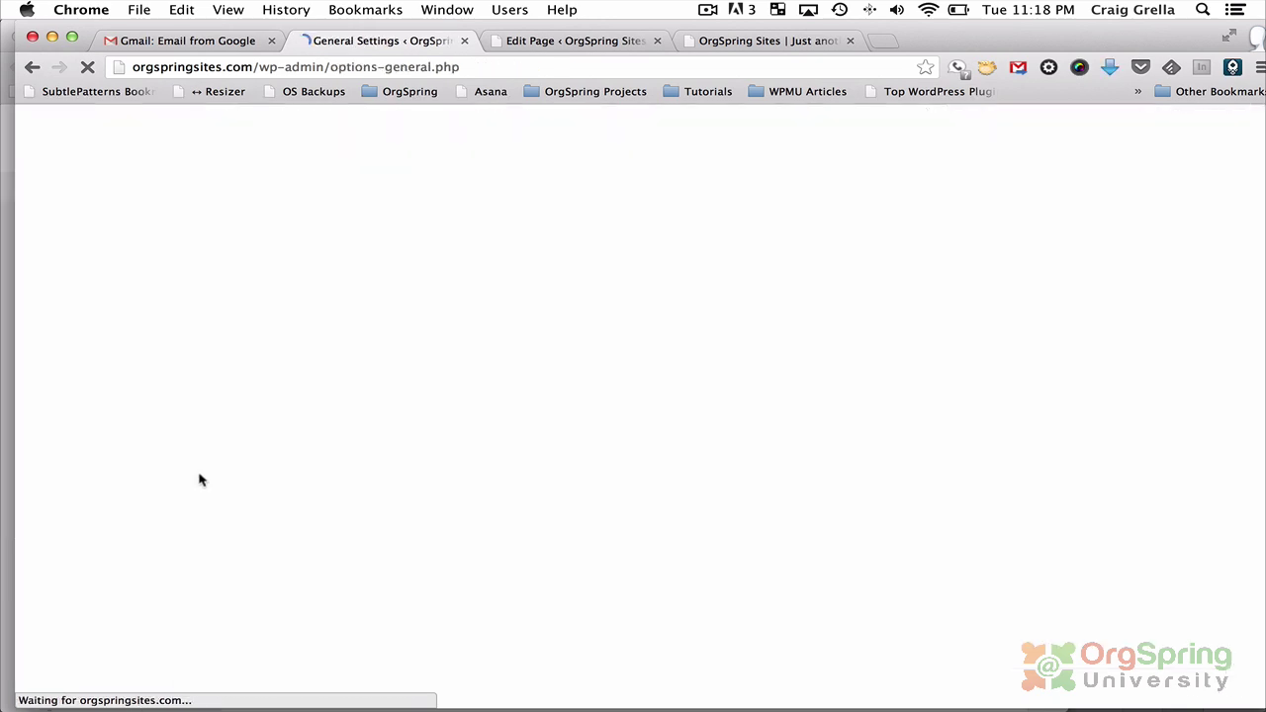
pyautogui.click(74, 580)
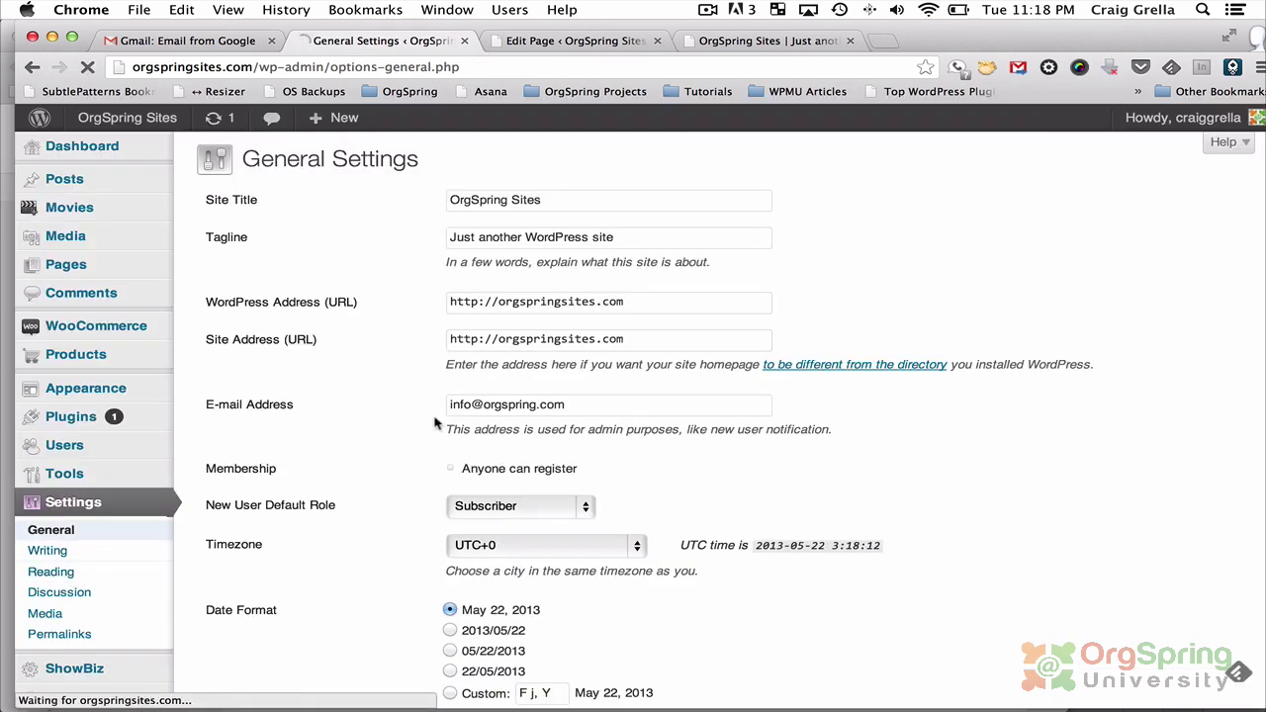
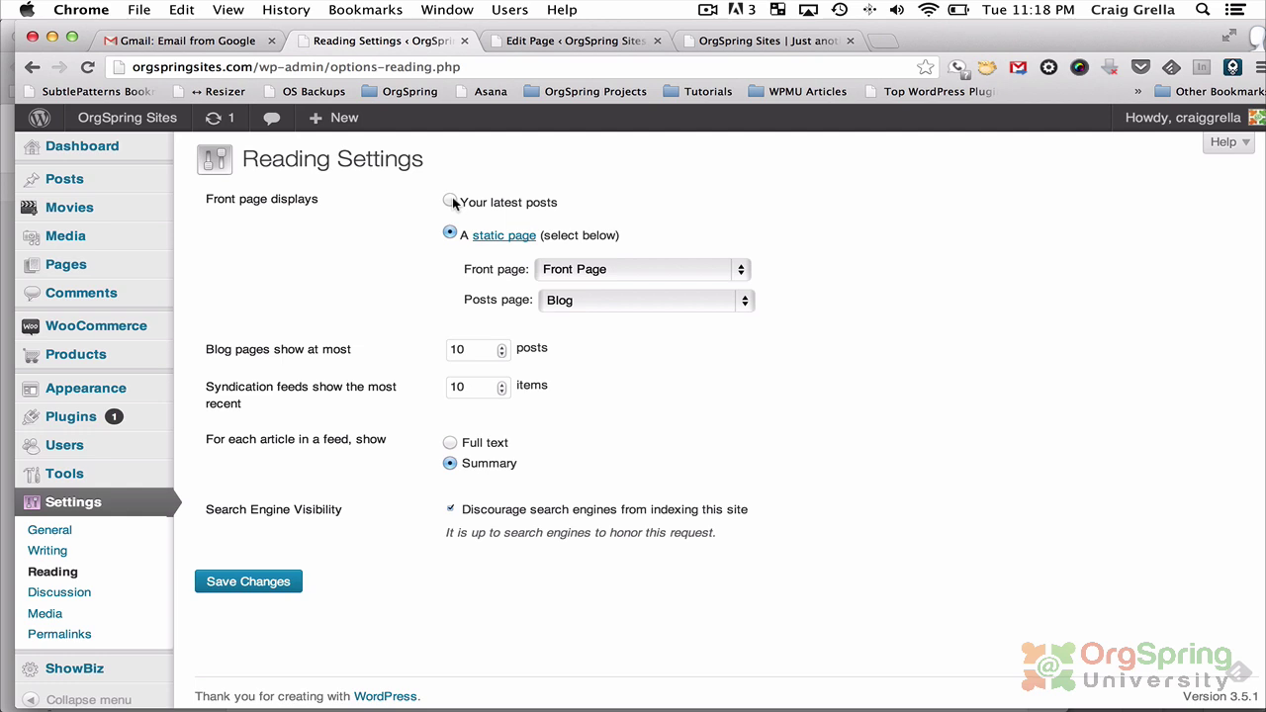
pyautogui.click(451, 201)
pyautogui.click(281, 583)
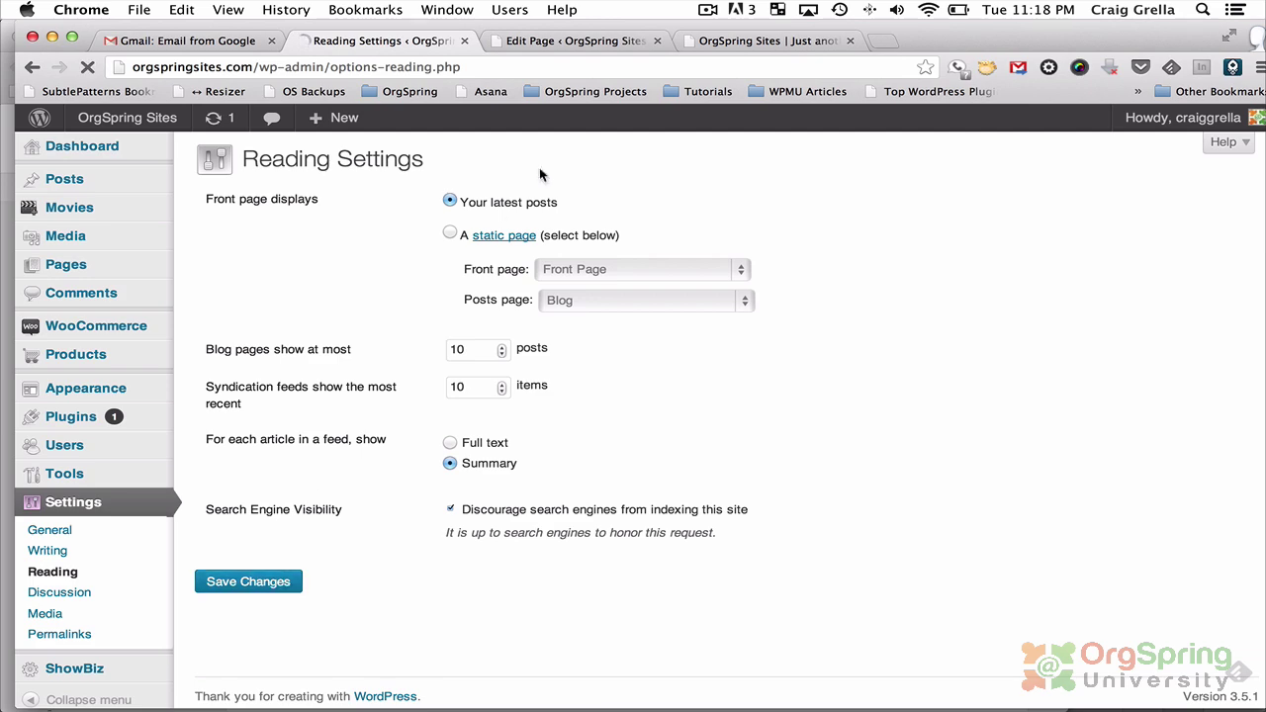
# Reload the site's home page and look through the posts listed on it.
pyautogui.click(747, 42)
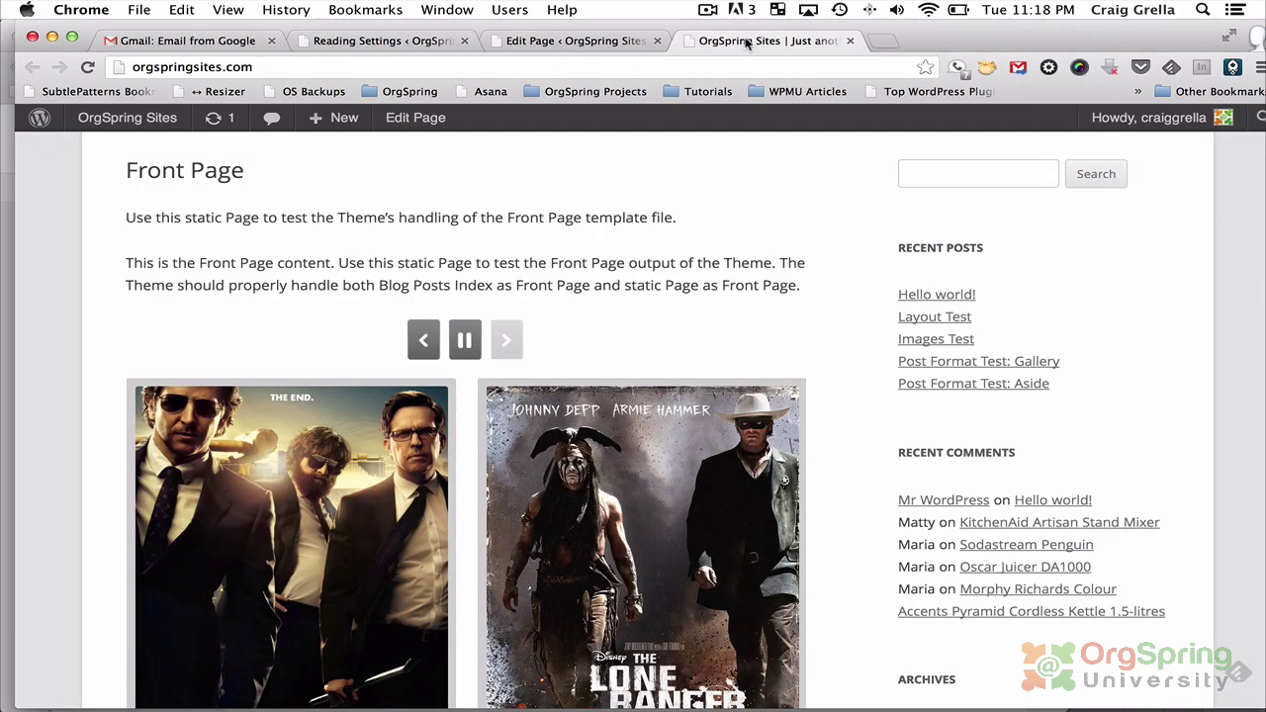
pyautogui.click(87, 66)
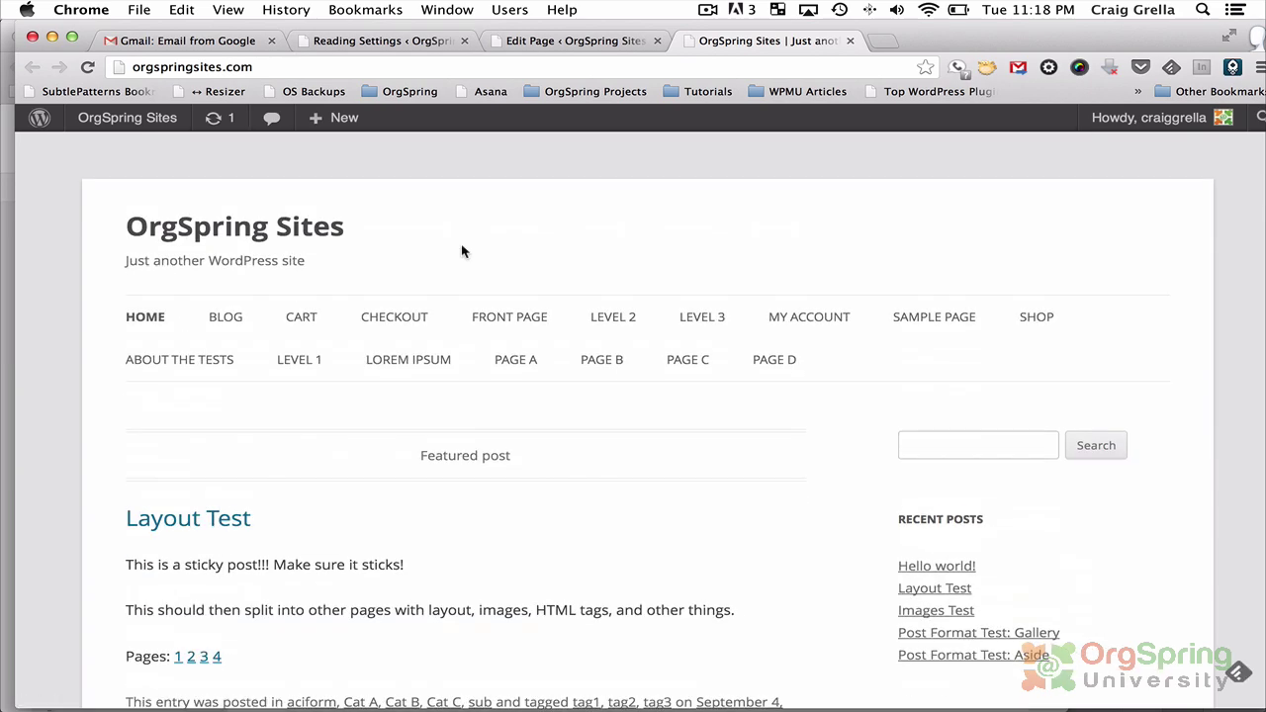
pyautogui.scroll(-3, 578, 354)
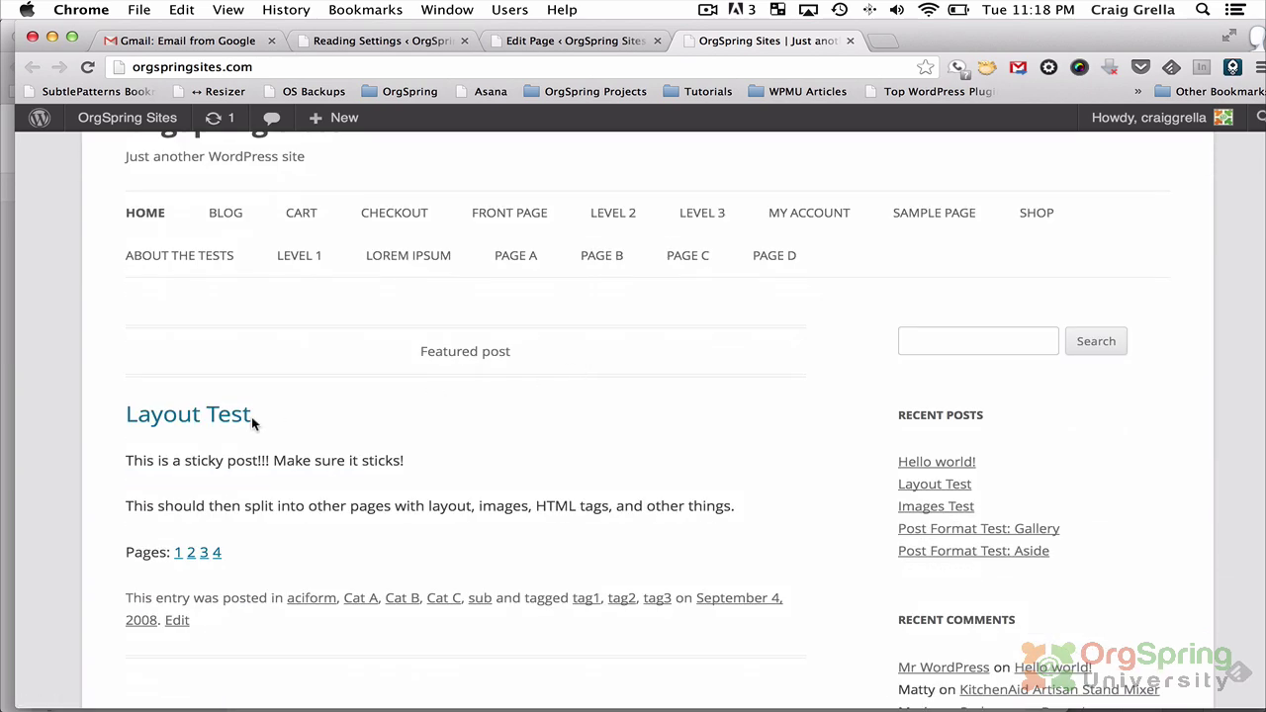
pyautogui.scroll(-10, 232, 423)
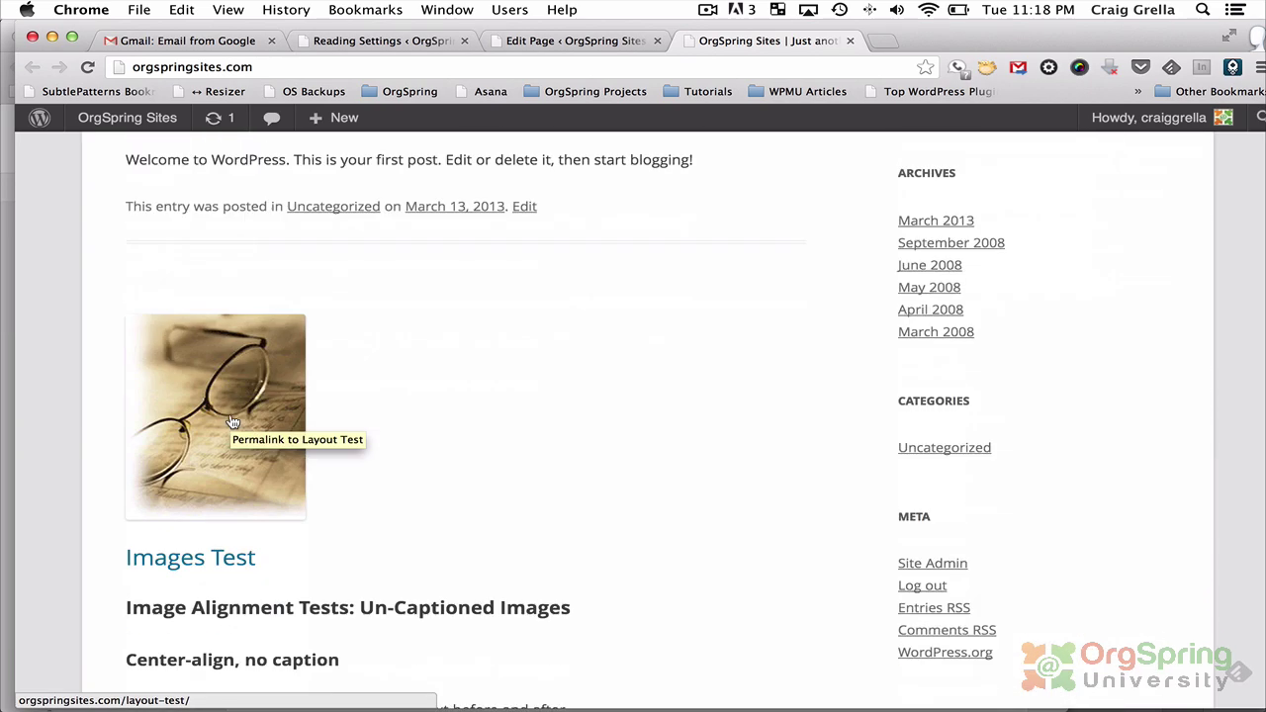
pyautogui.scroll(15, 233, 422)
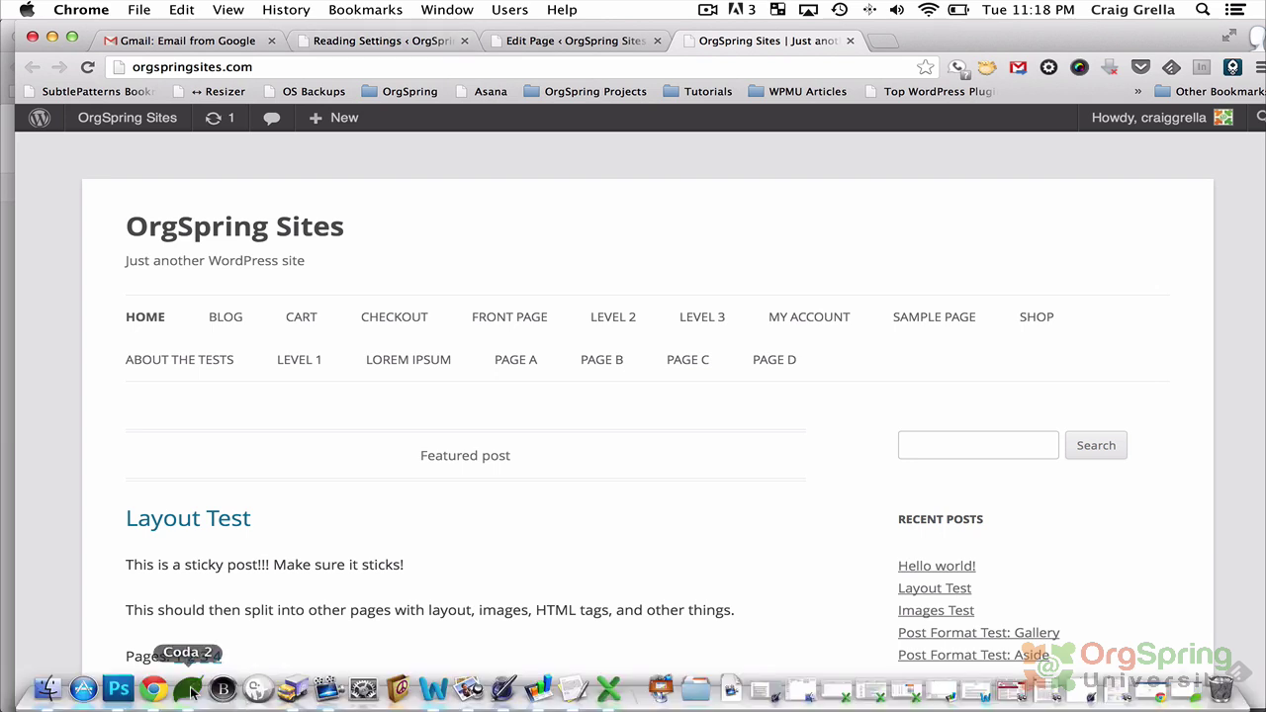
# Switch to Coda and open index.php from the twentytwelve theme folder.
pyautogui.click(188, 692)
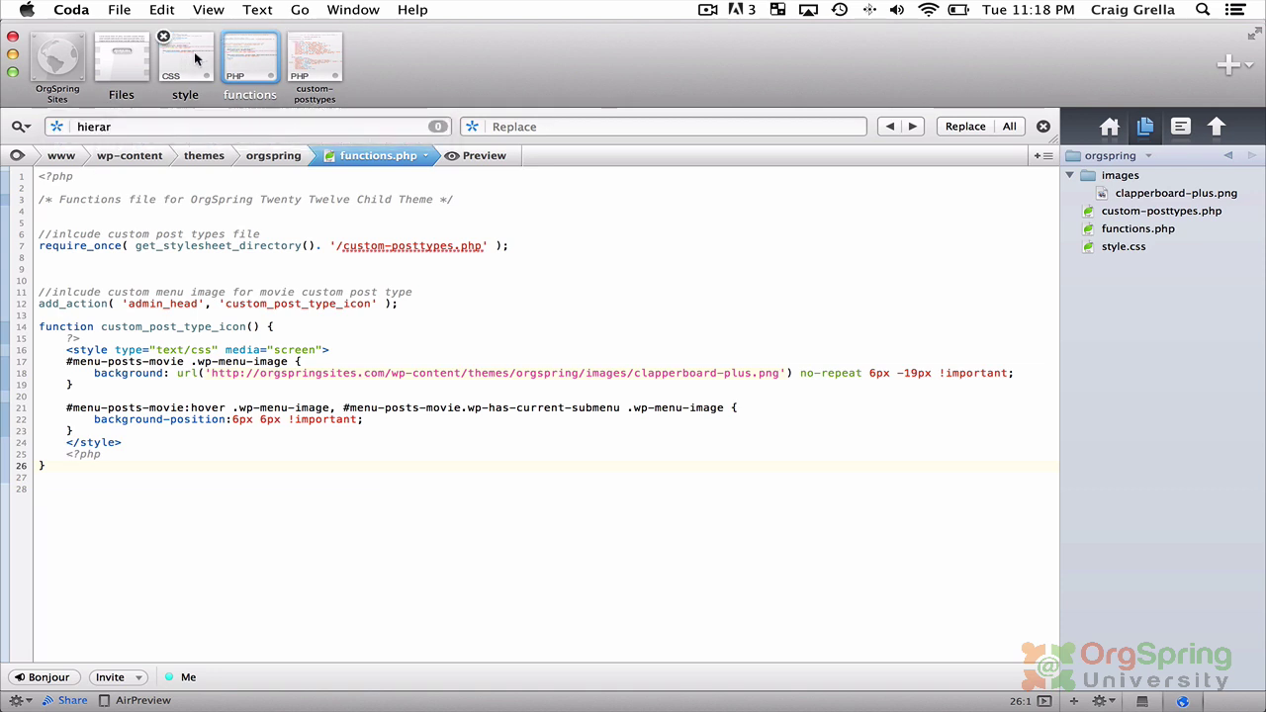
pyautogui.click(1144, 155)
pyautogui.click(1117, 176)
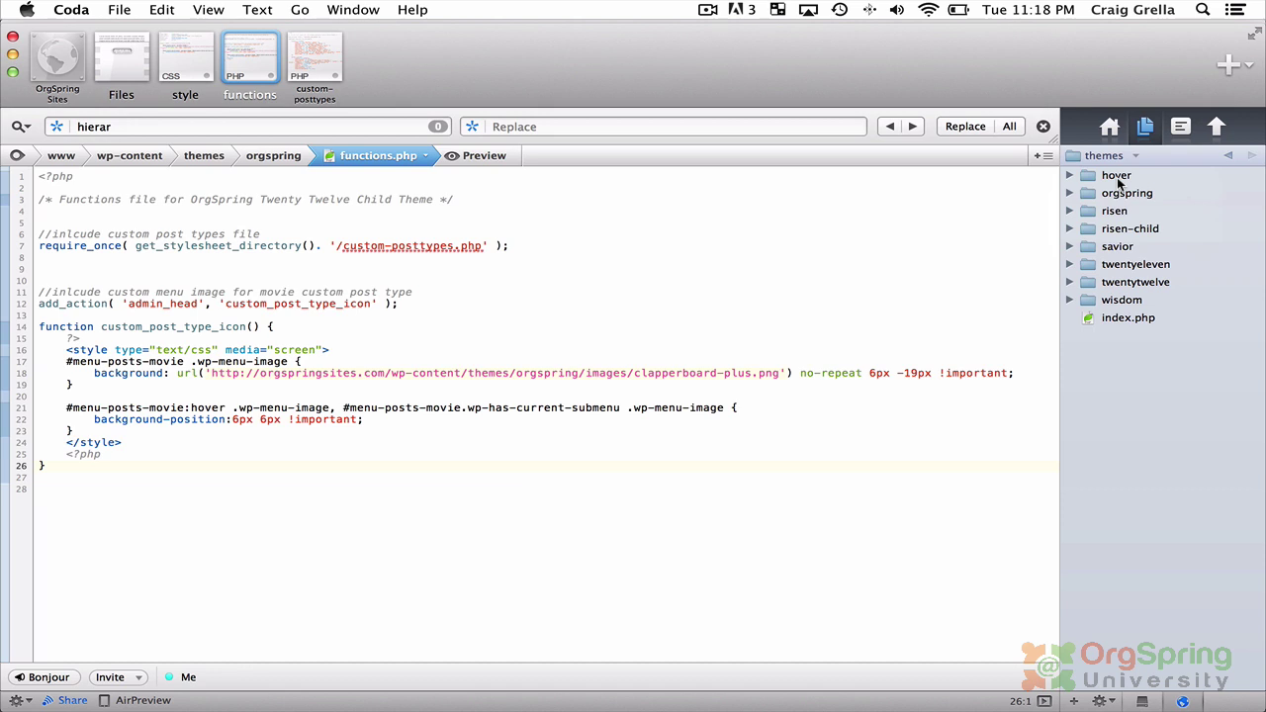
pyautogui.click(1125, 266)
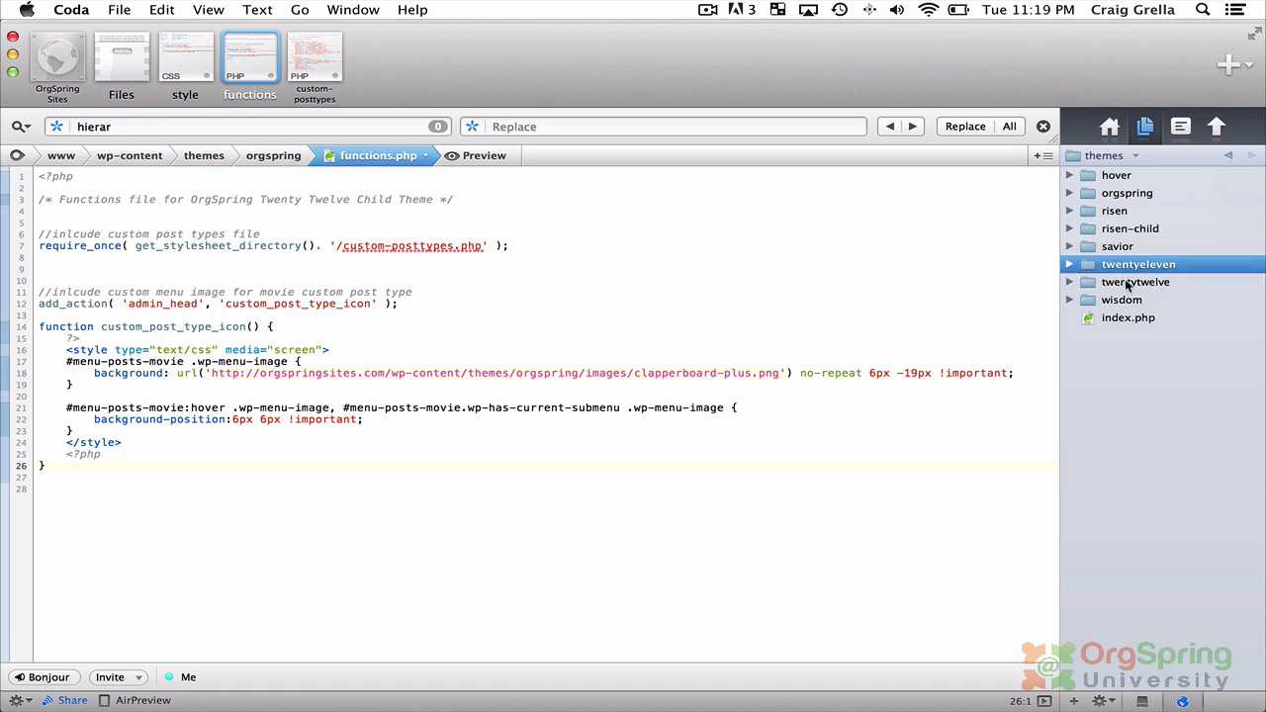
pyautogui.click(1069, 283)
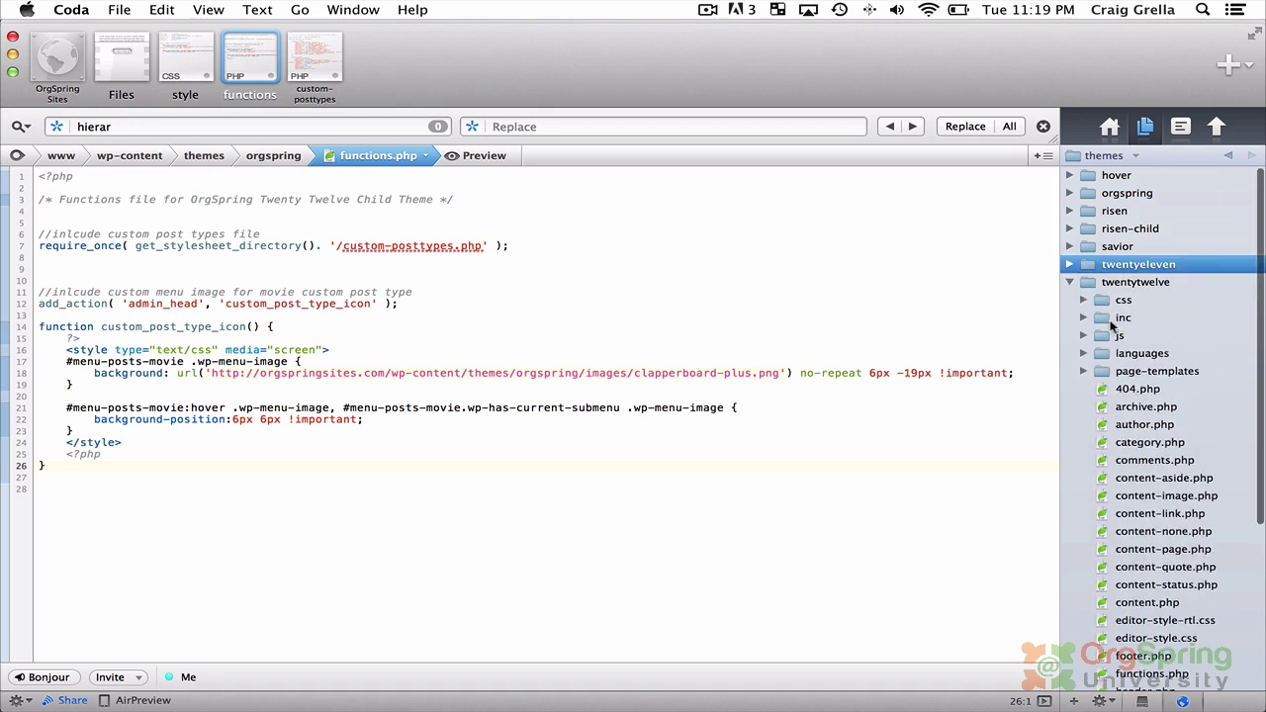
pyautogui.scroll(-5, 1131, 470)
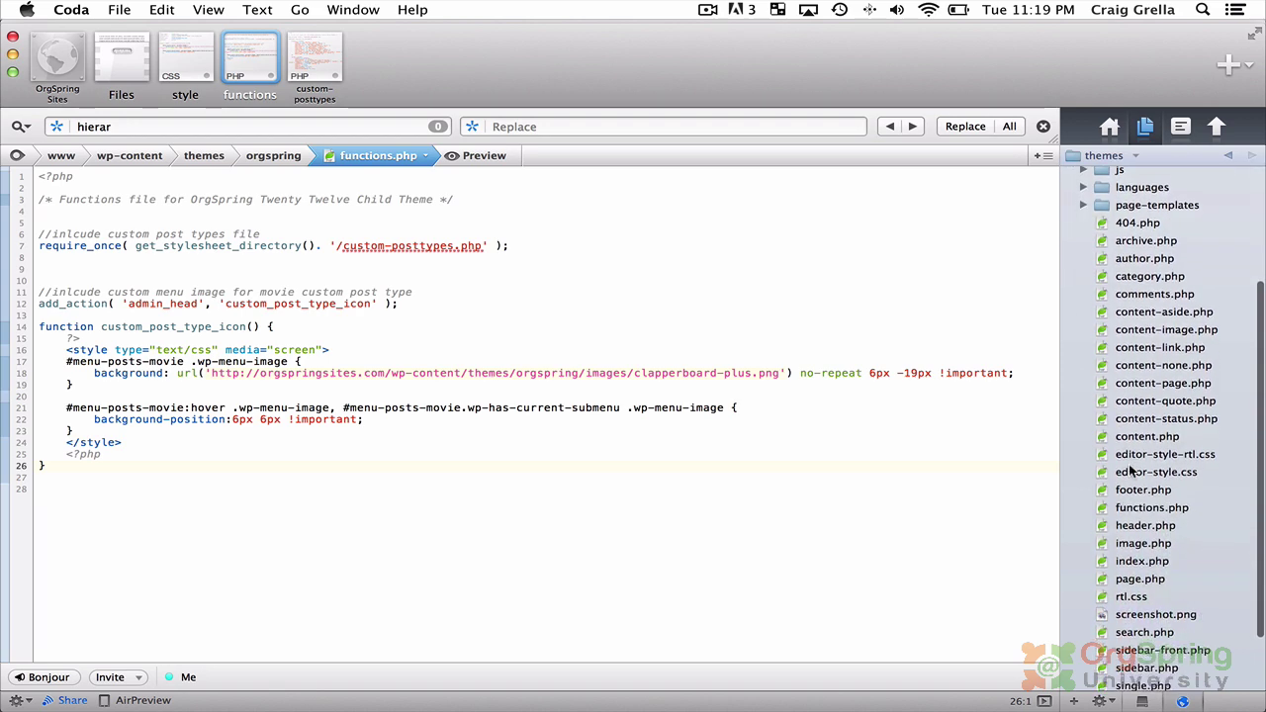
pyautogui.scroll(-2, 1130, 470)
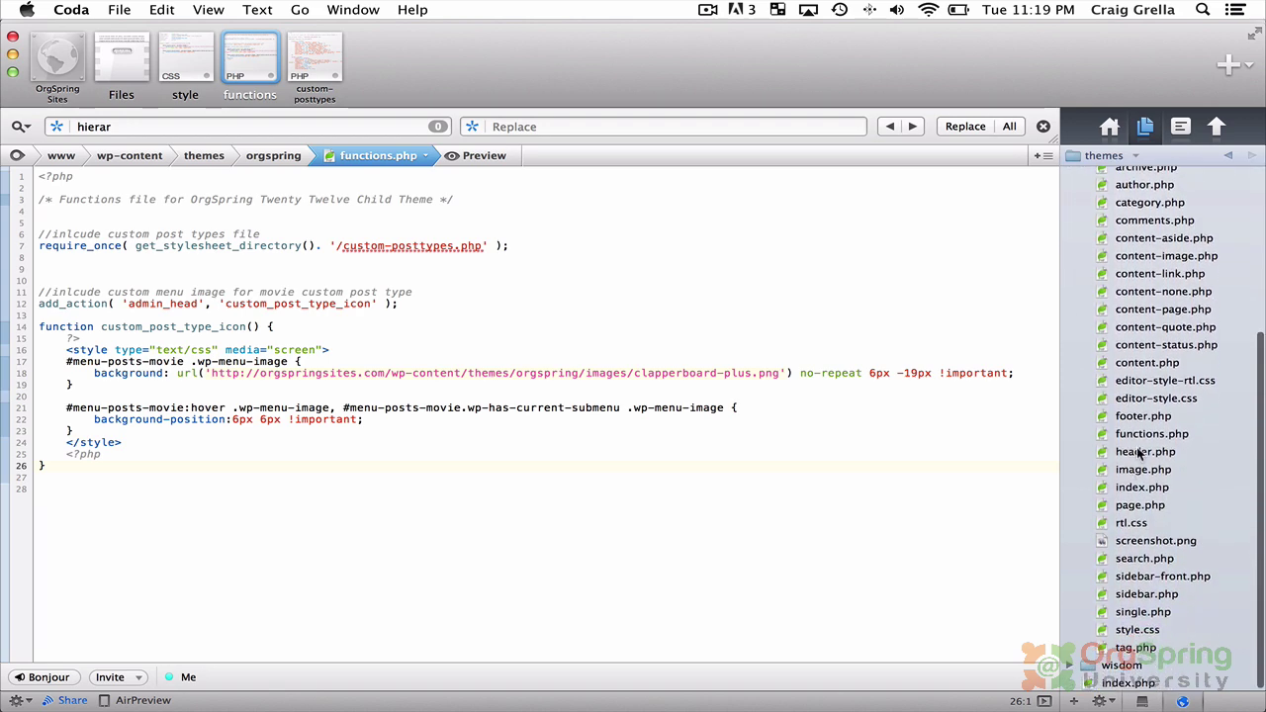
pyautogui.doubleClick(1137, 488)
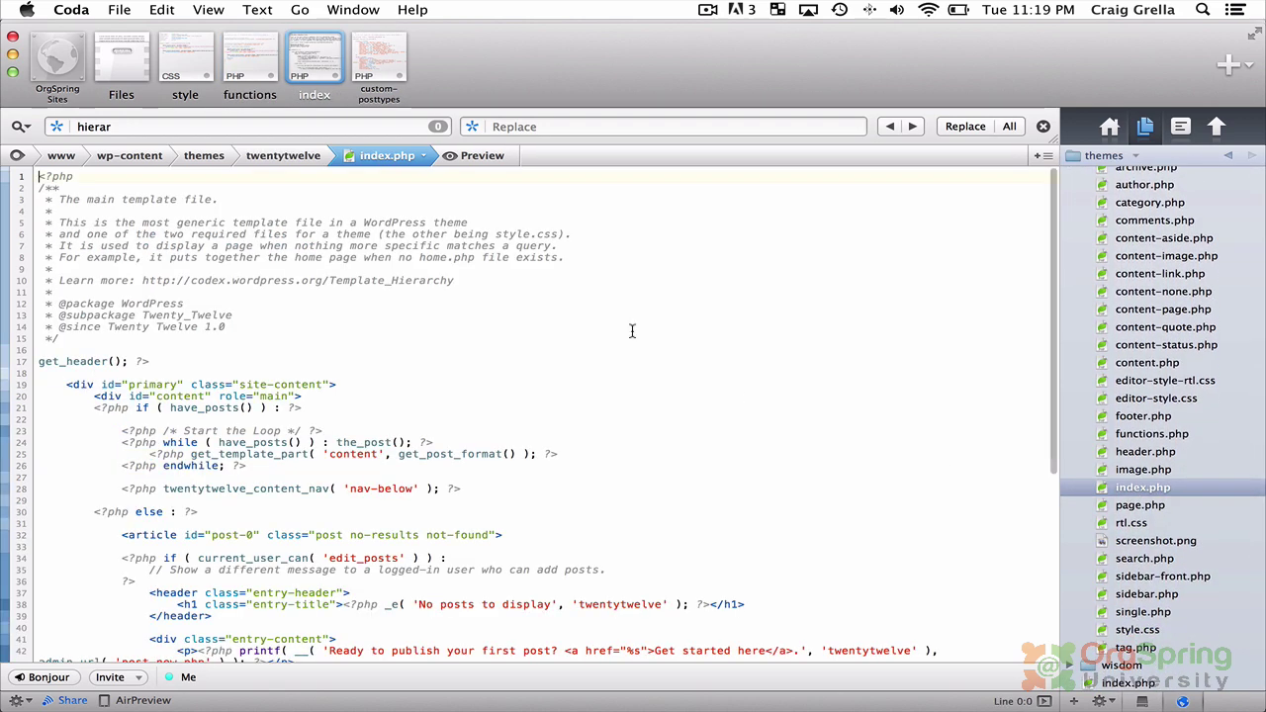
# Copy the entire code of the twentytwelve index.php and close the file.
pyautogui.click(397, 322)
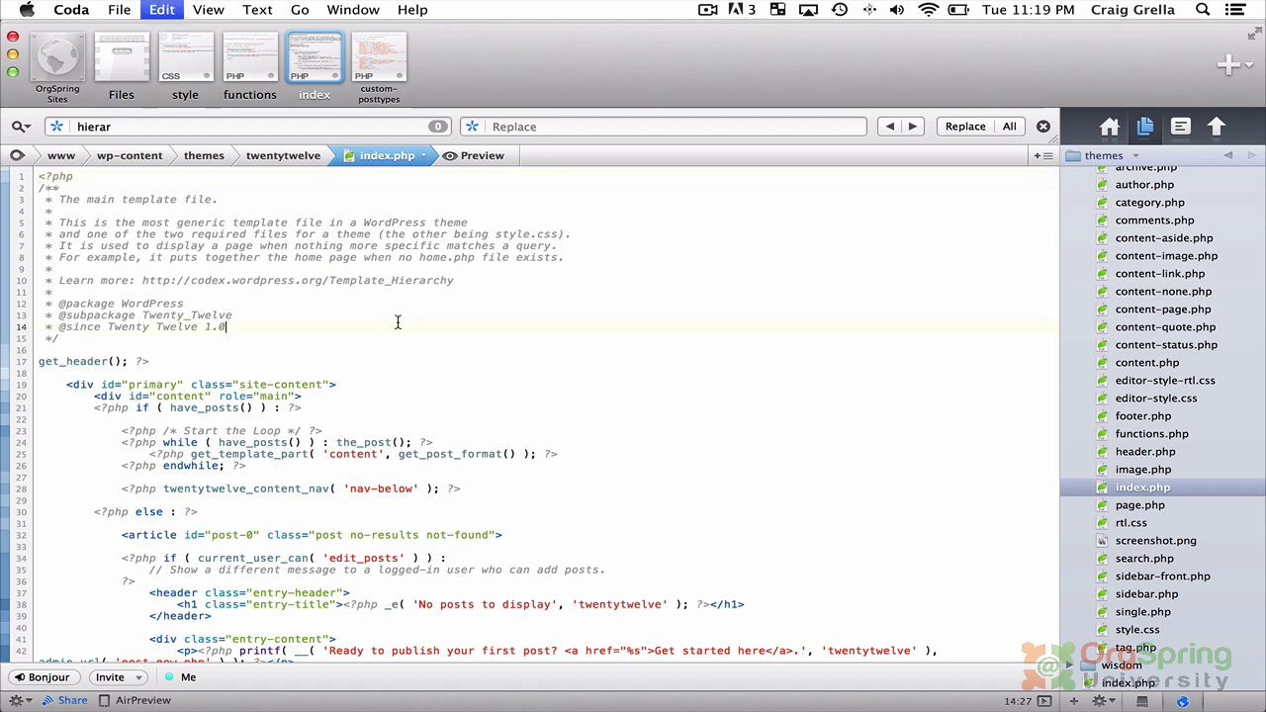
pyautogui.press('super+a')
pyautogui.press('super+c')
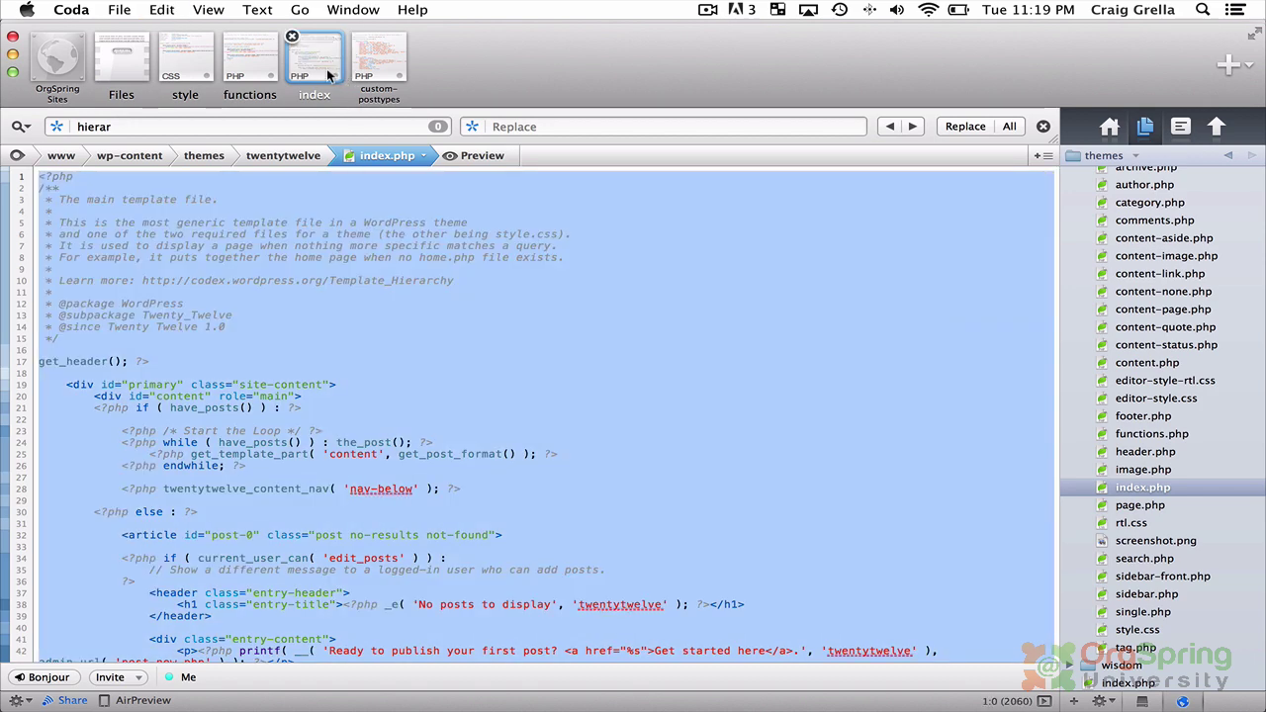
pyautogui.click(292, 37)
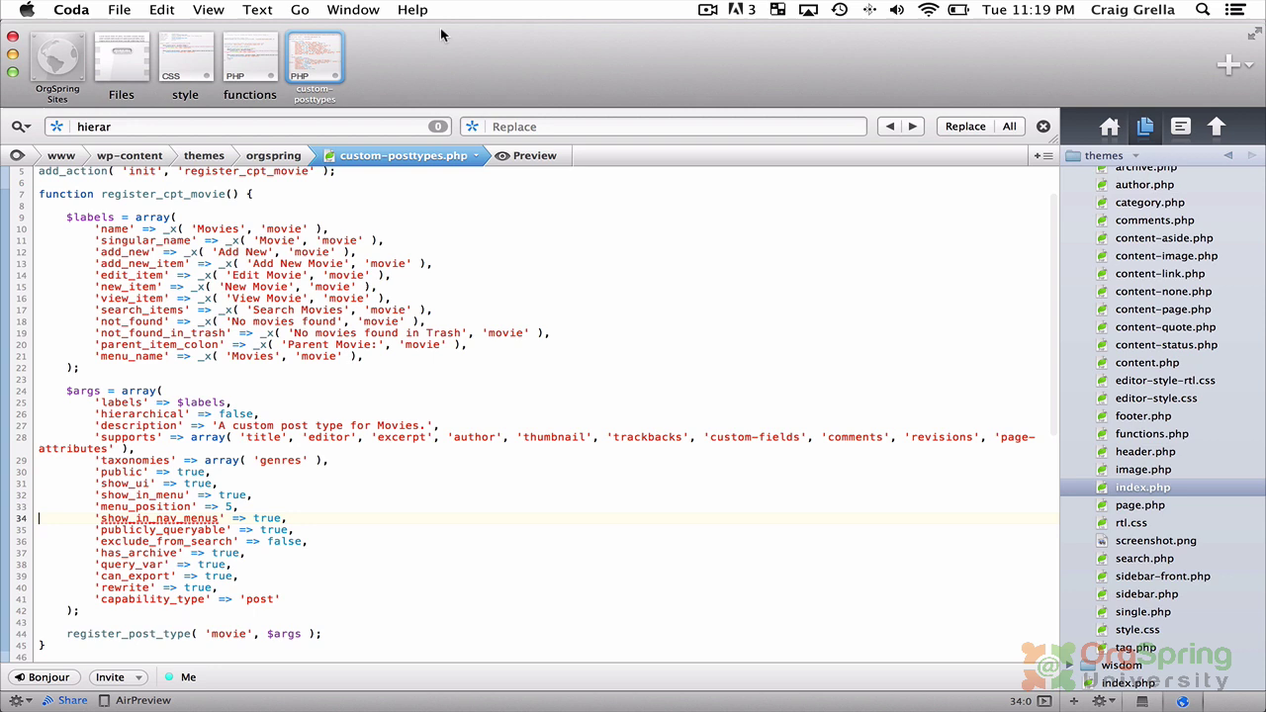
# Create a new file named index.php in the orgspring child theme folder.
pyautogui.click(1110, 154)
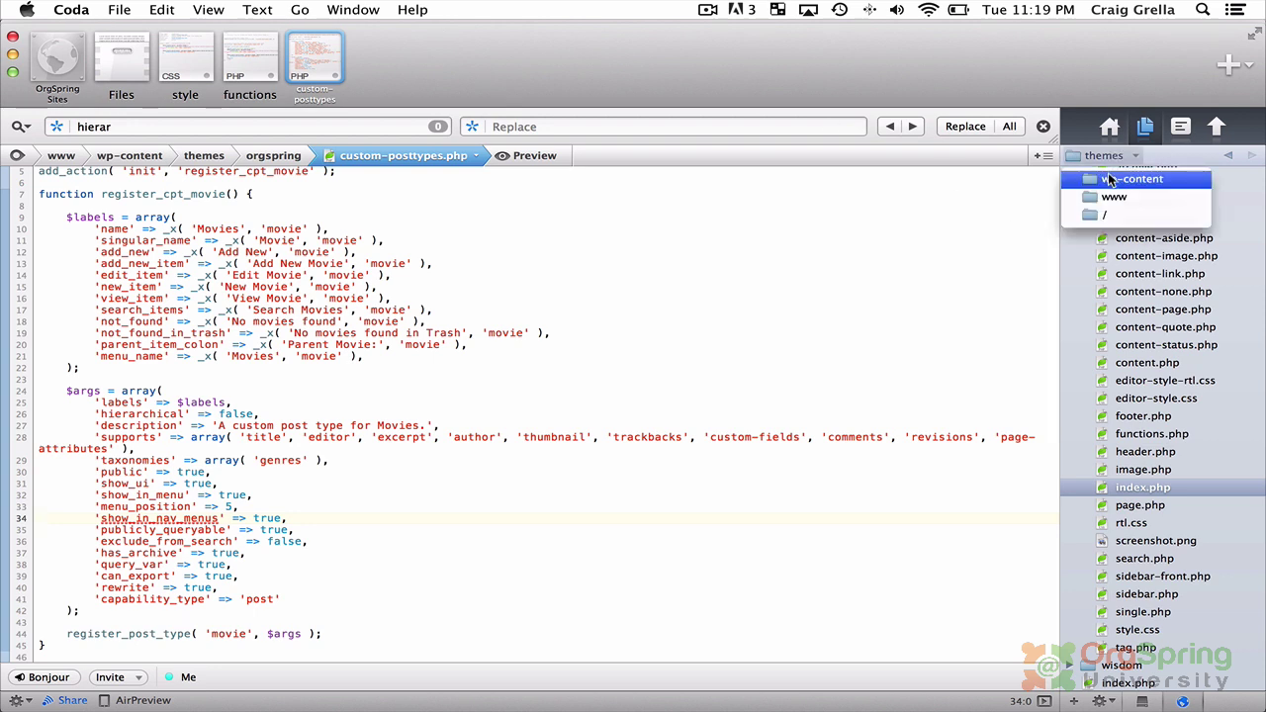
pyautogui.click(1132, 166)
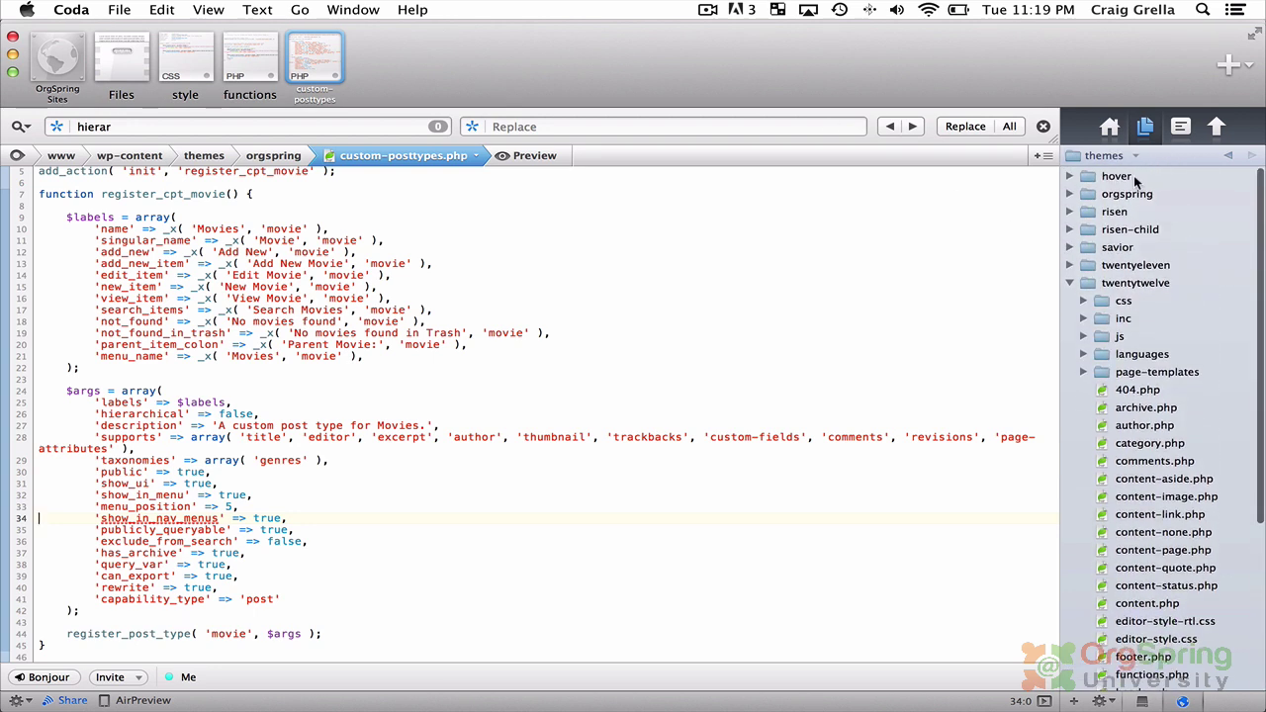
pyautogui.click(1071, 194)
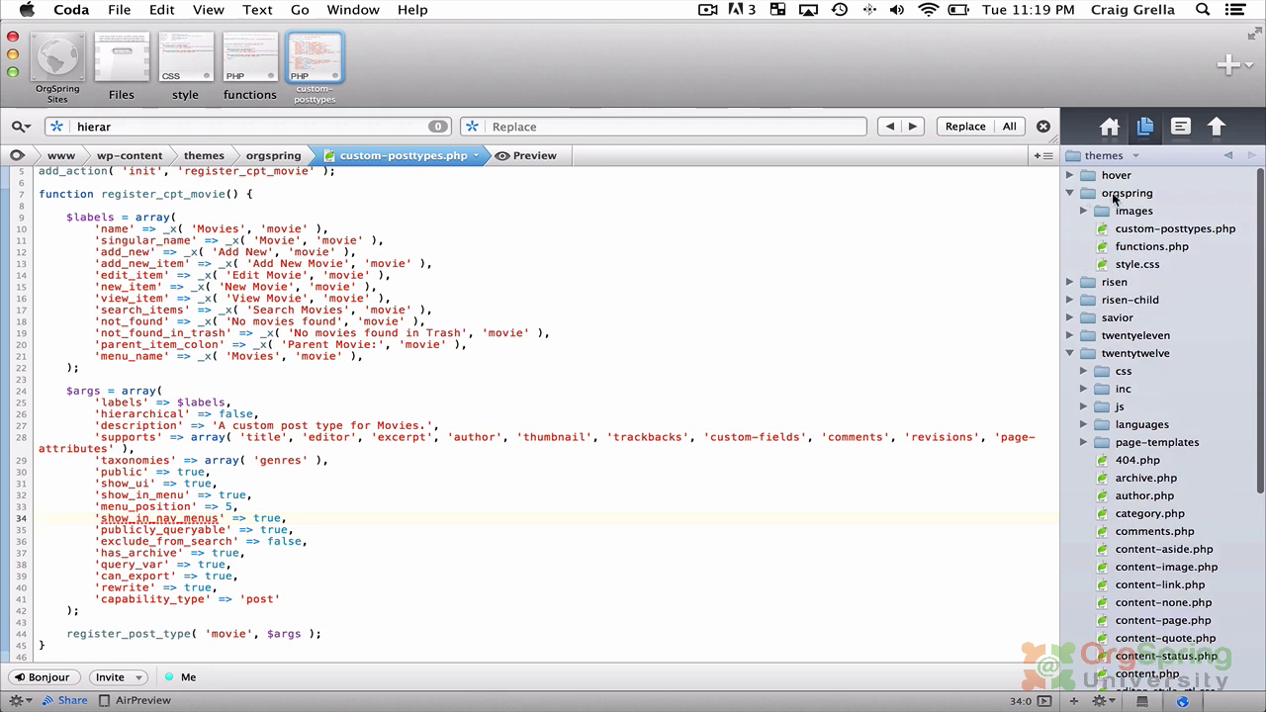
pyautogui.doubleClick(1115, 195)
pyautogui.rightClick(1118, 290)
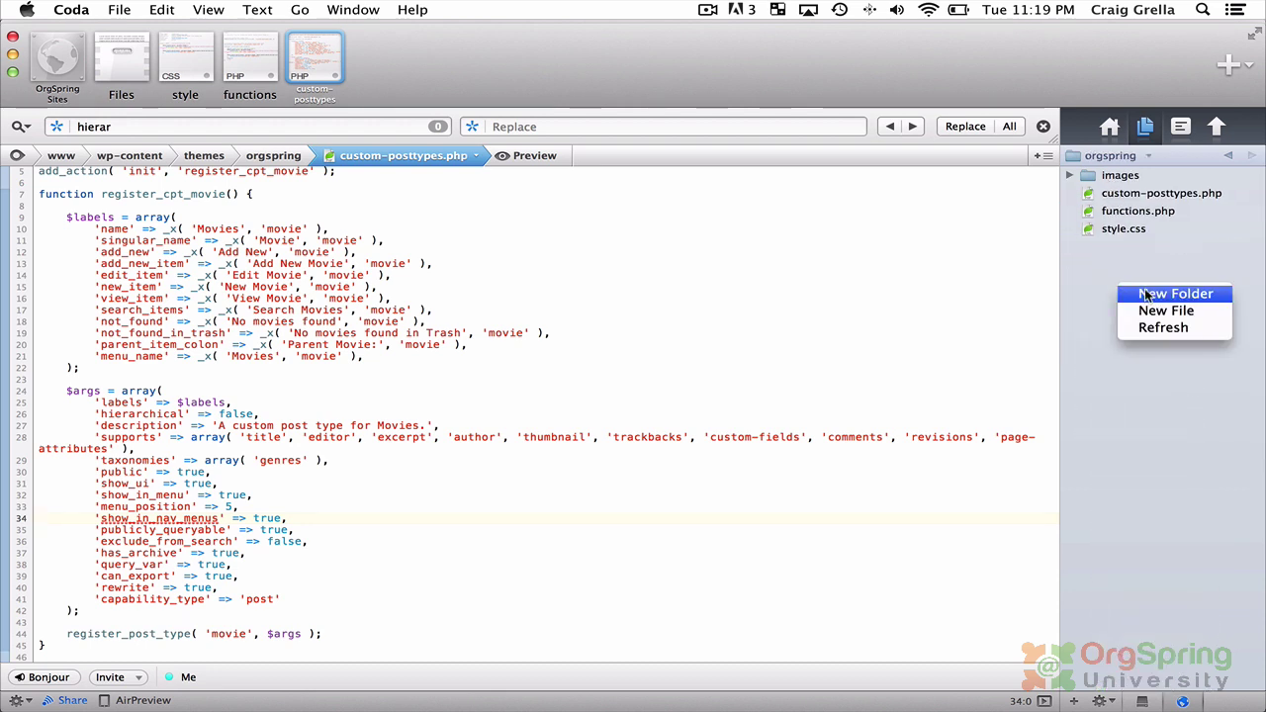
pyautogui.click(1137, 308)
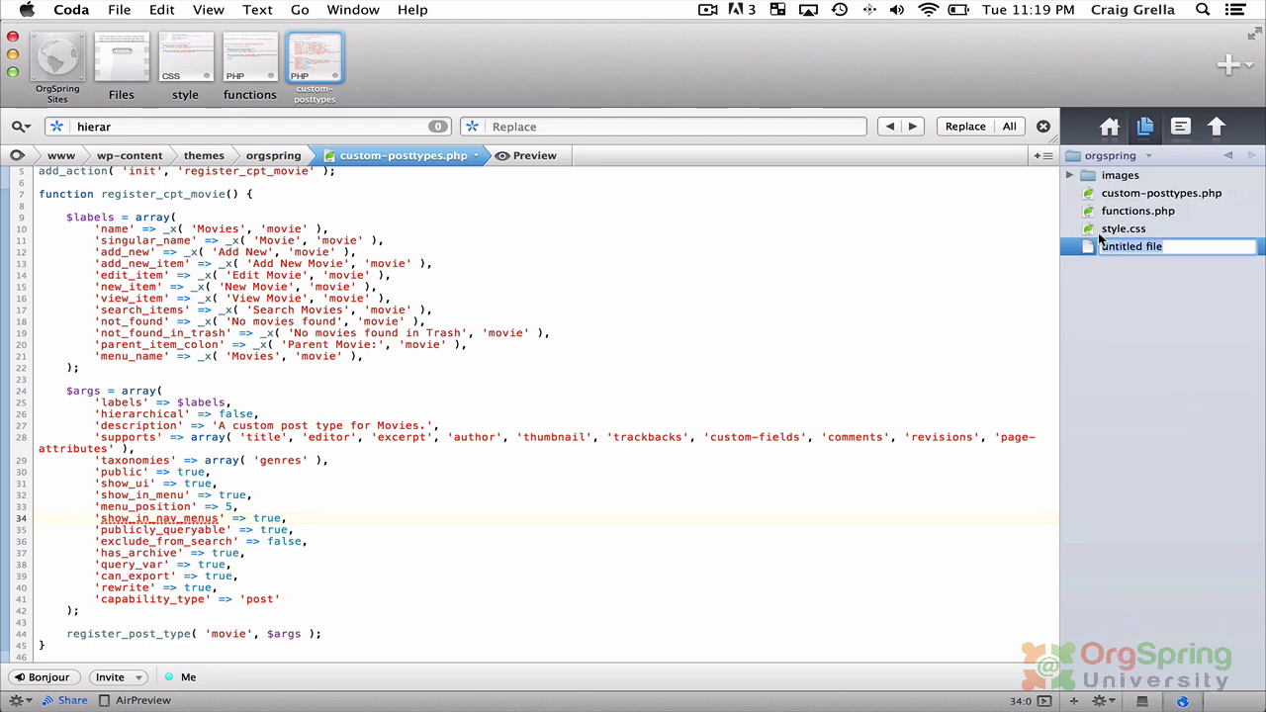
pyautogui.write('index.php')
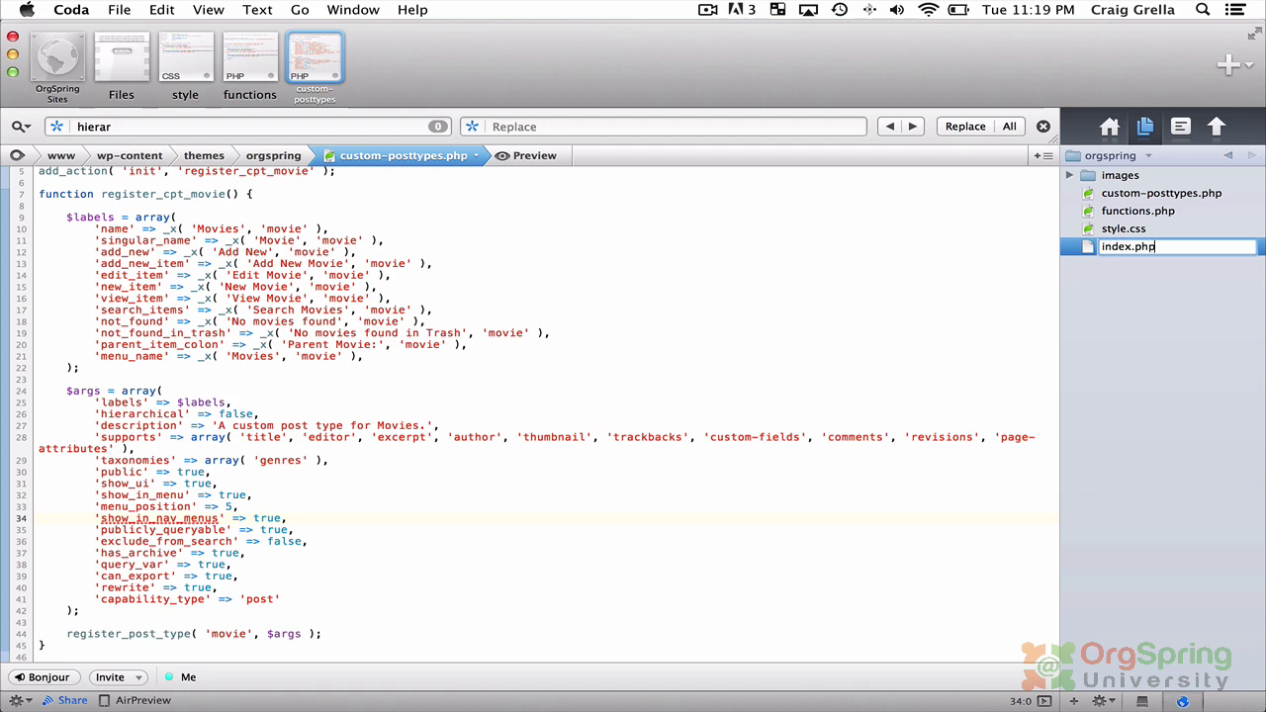
pyautogui.press('Return')
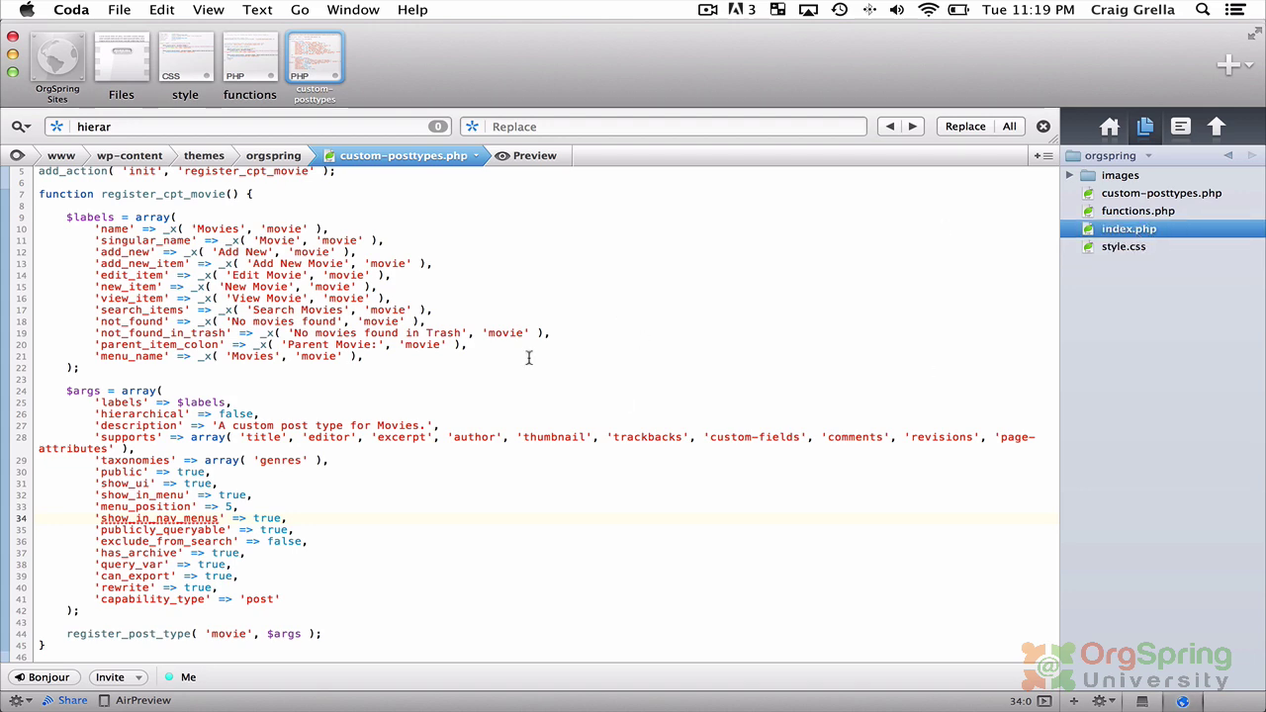
# Open index.php from the orgspring theme folder and paste the main template code into it.
pyautogui.press('Return')
pyautogui.press('super+v')
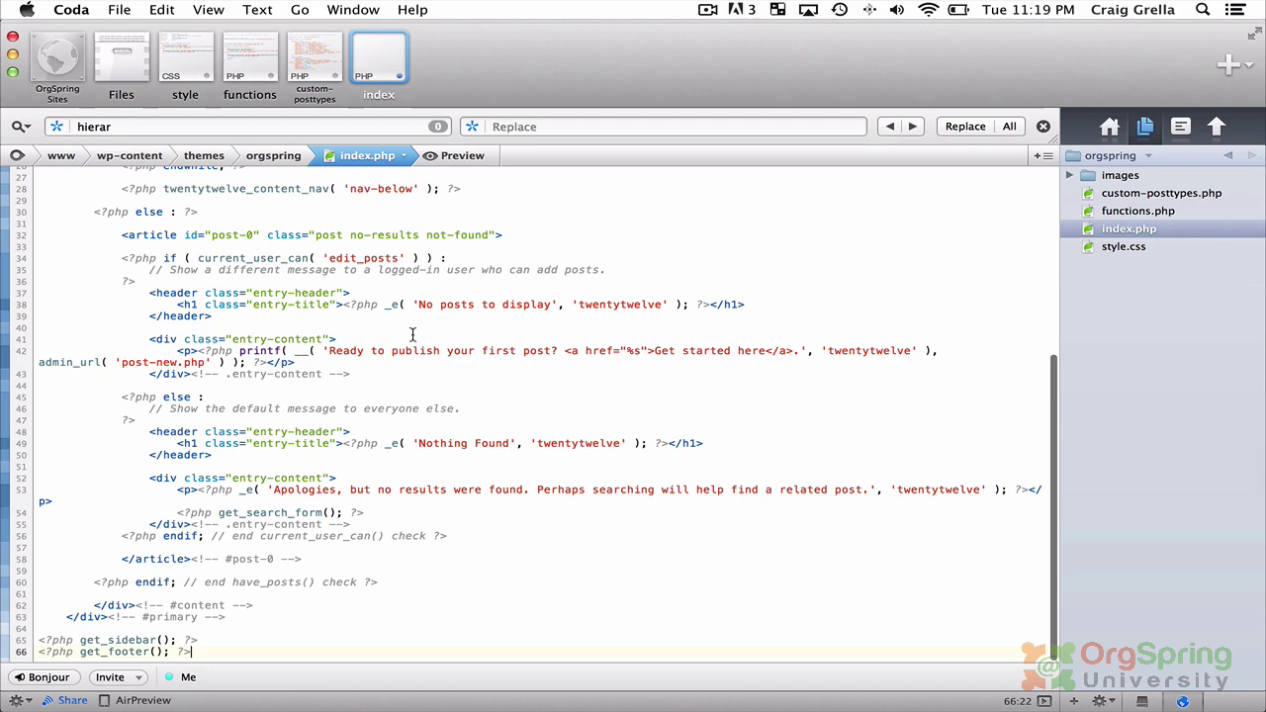
pyautogui.scroll(15, 409, 334)
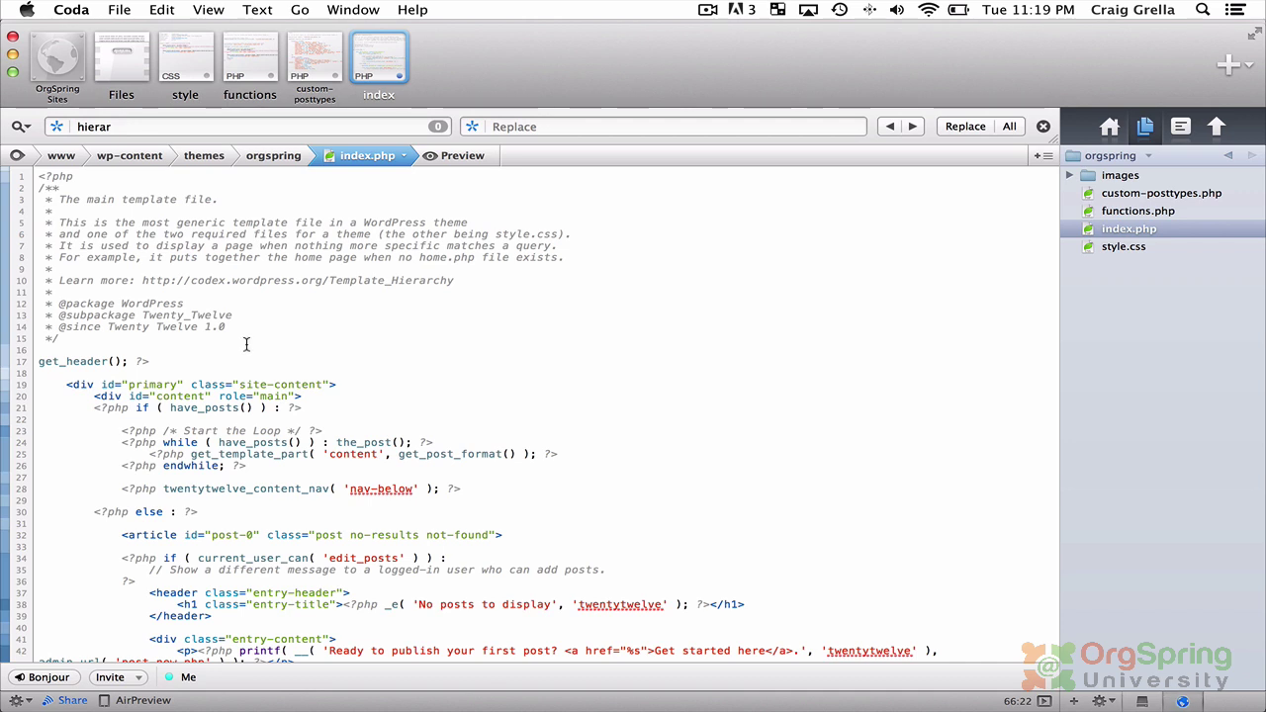
pyautogui.scroll(-1, 191, 361)
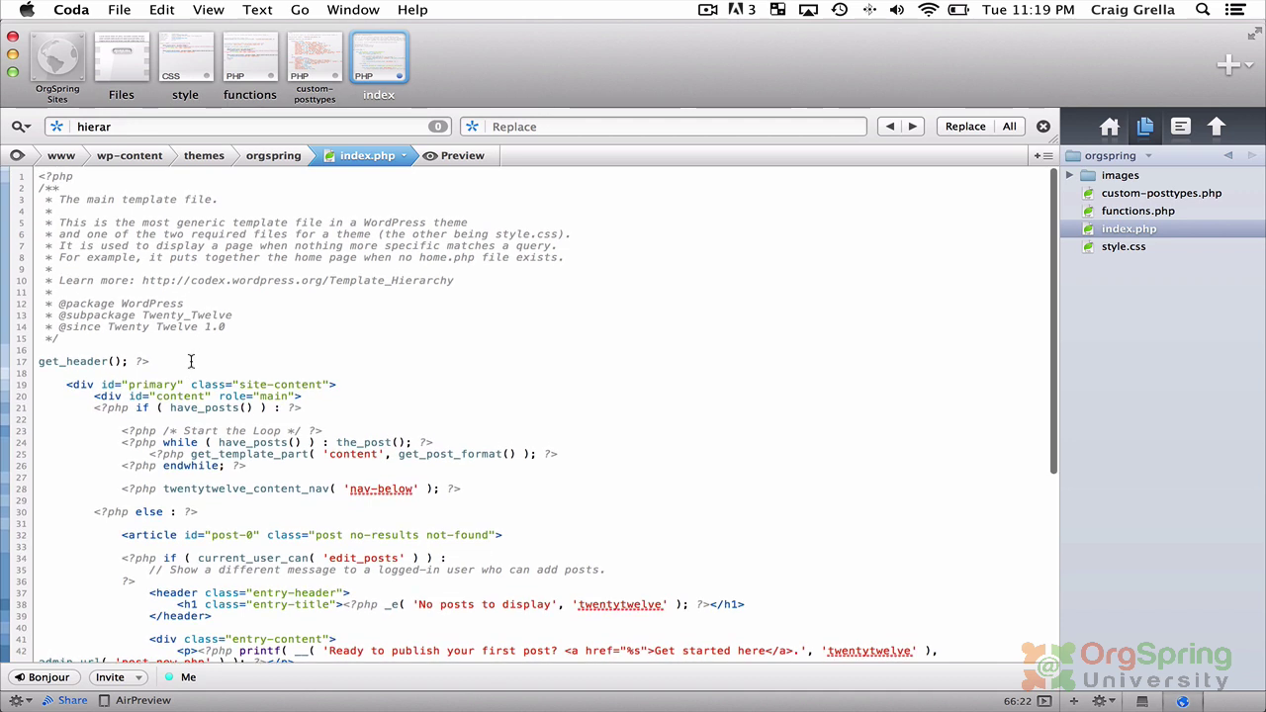
# Delete the get_sidebar() line above the footer call in index.php and save the file.
pyautogui.click(197, 385)
pyautogui.scroll(-1, 198, 385)
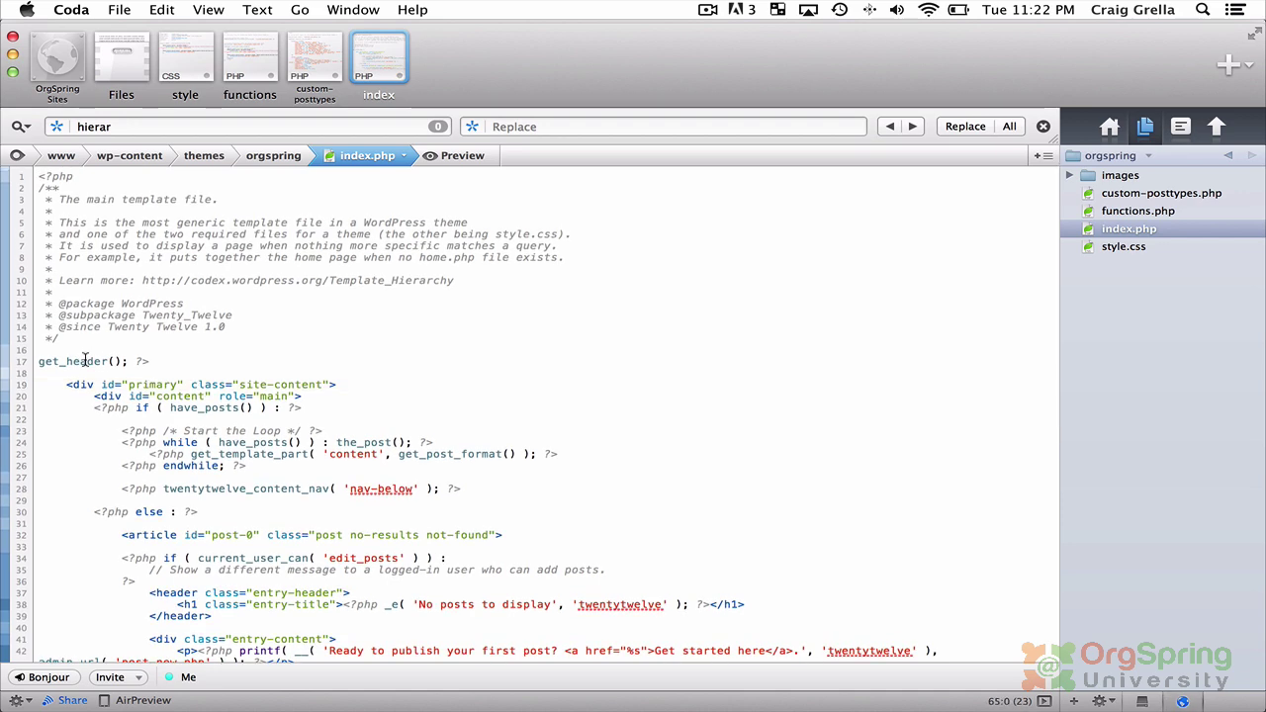
pyautogui.scroll(-10, 85, 361)
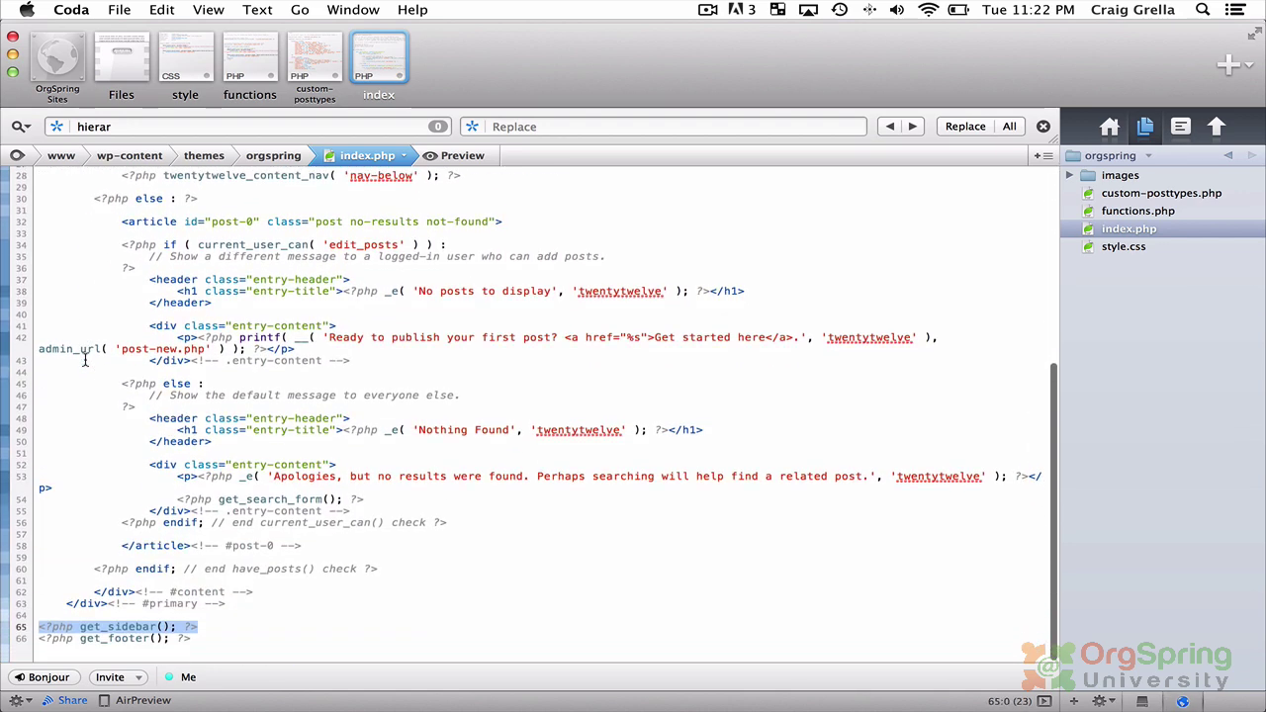
pyautogui.click(161, 640)
pyautogui.tripleClick(206, 640)
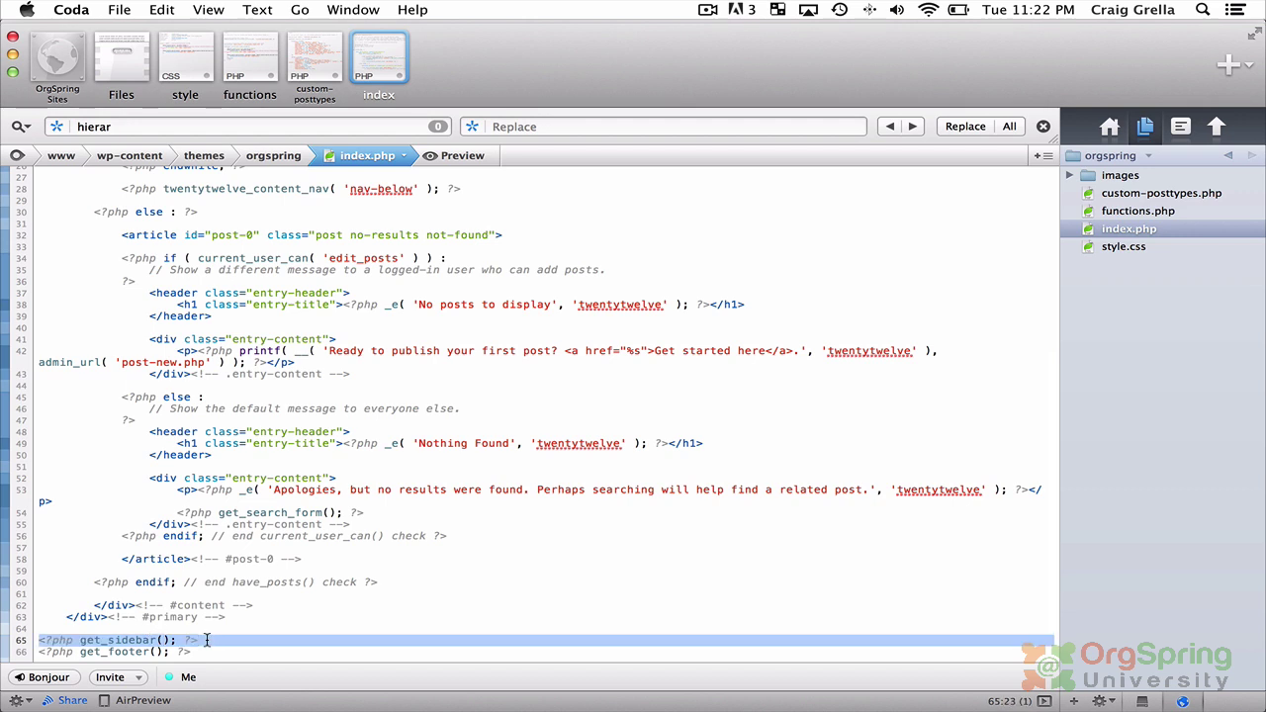
pyautogui.press('BackSpace')
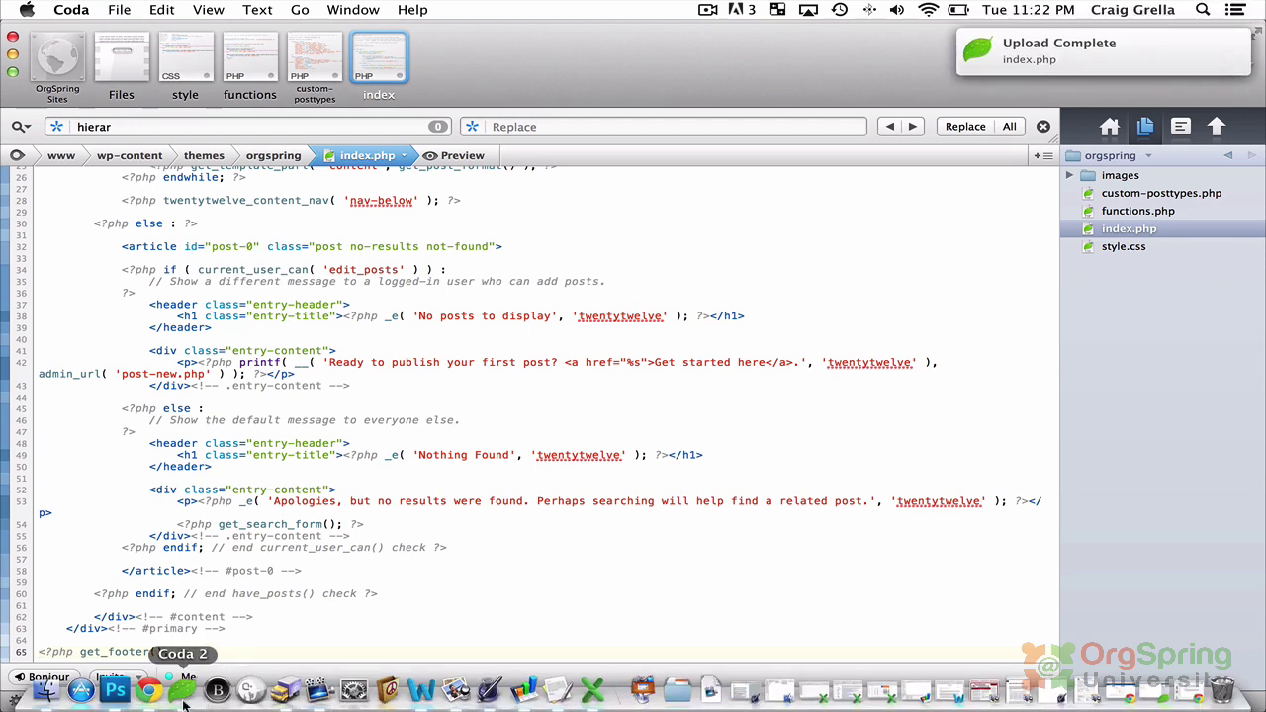
# Switch to Chrome and reload the orgspringsites.com home page to check its sidebar area.
pyautogui.click(173, 695)
pyautogui.scroll(-4, 752, 353)
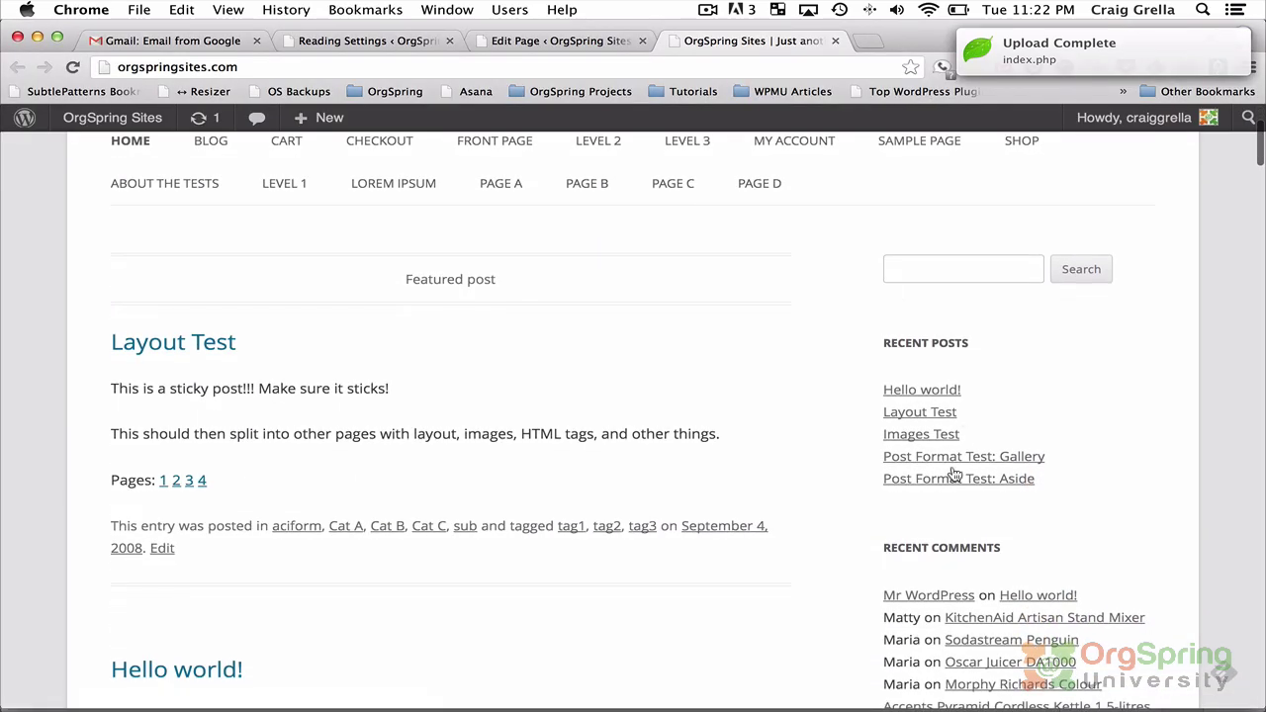
pyautogui.click(72, 66)
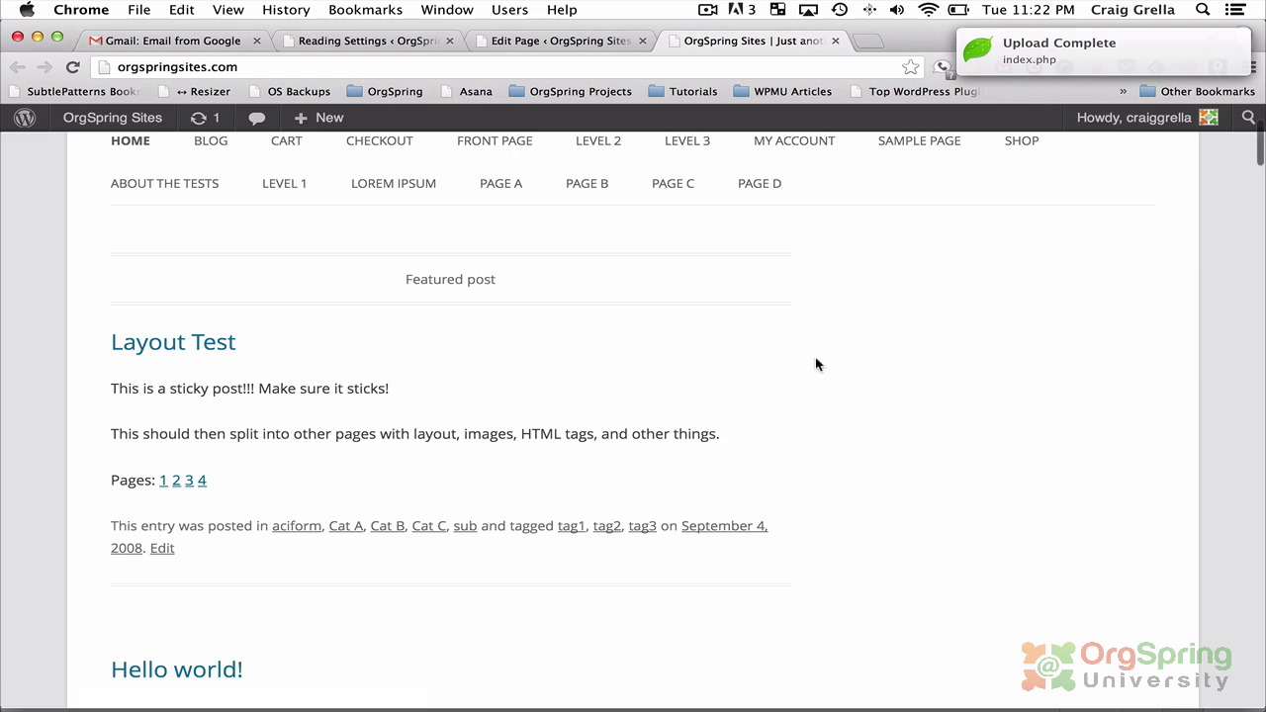
pyautogui.scroll(-7, 817, 363)
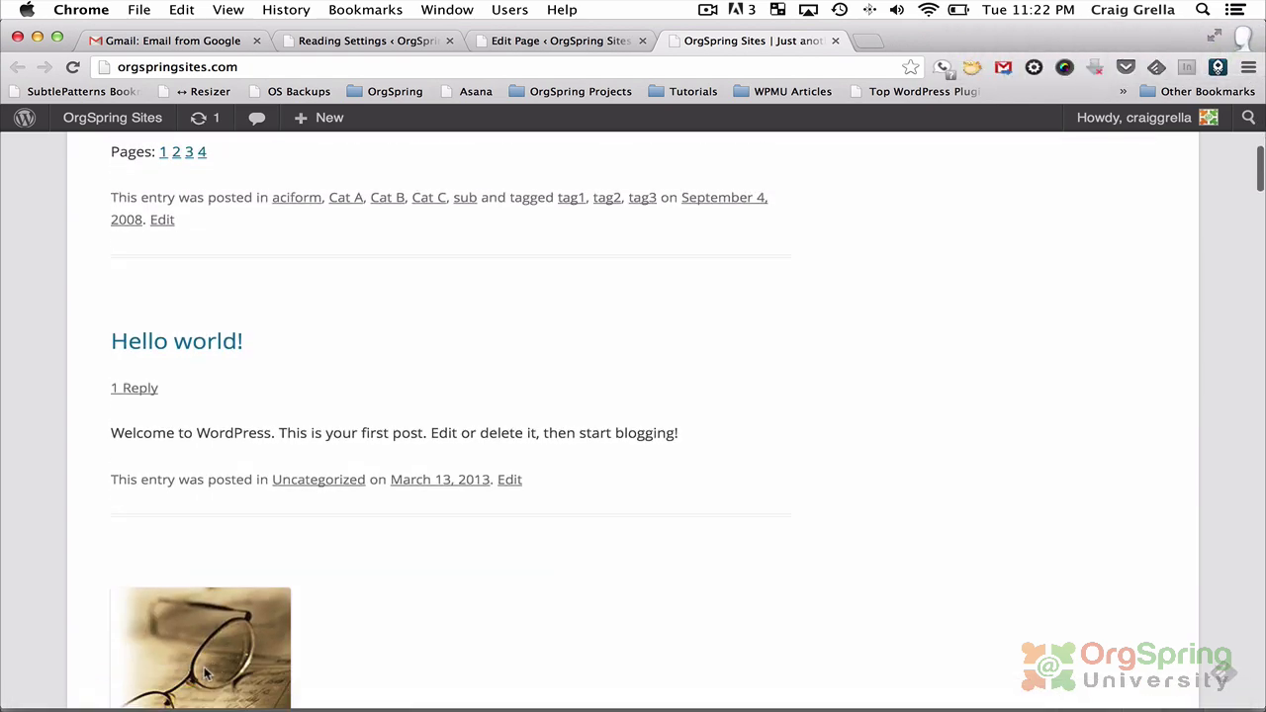
# Switch back to Coda and undo the deletion of the get_sidebar() line in index.php.
pyautogui.click(171, 684)
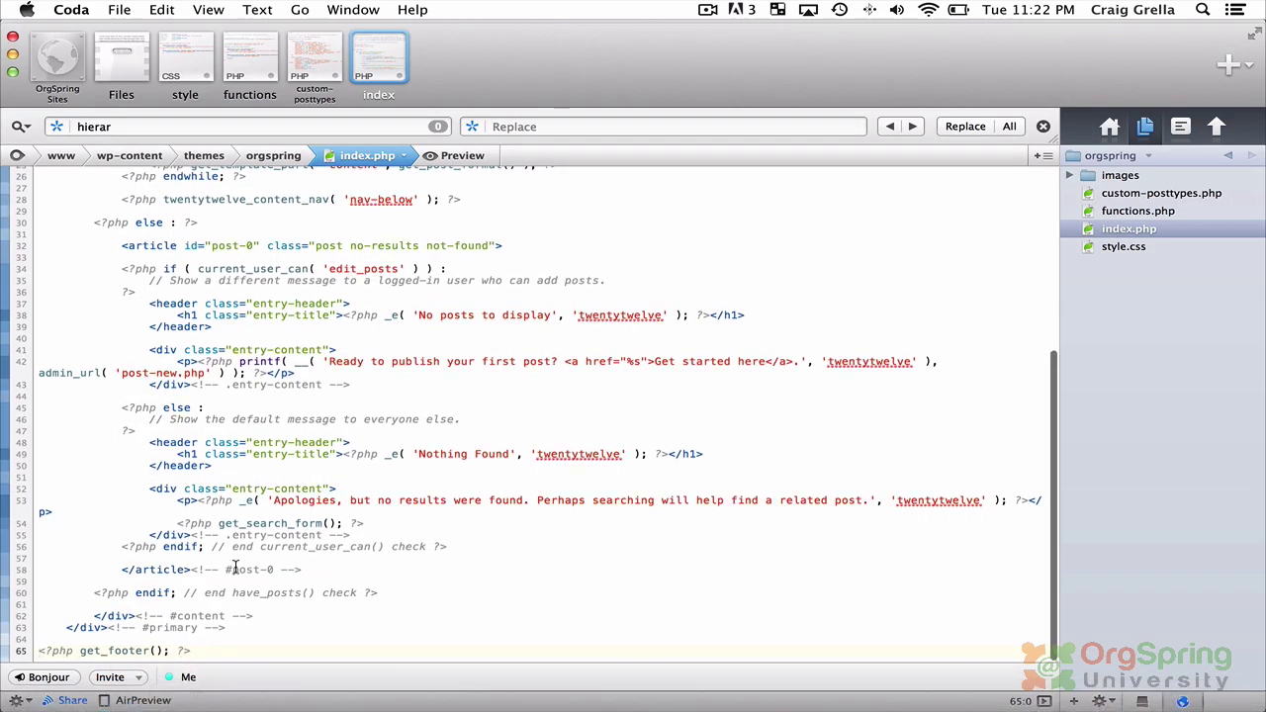
pyautogui.scroll(1, 236, 565)
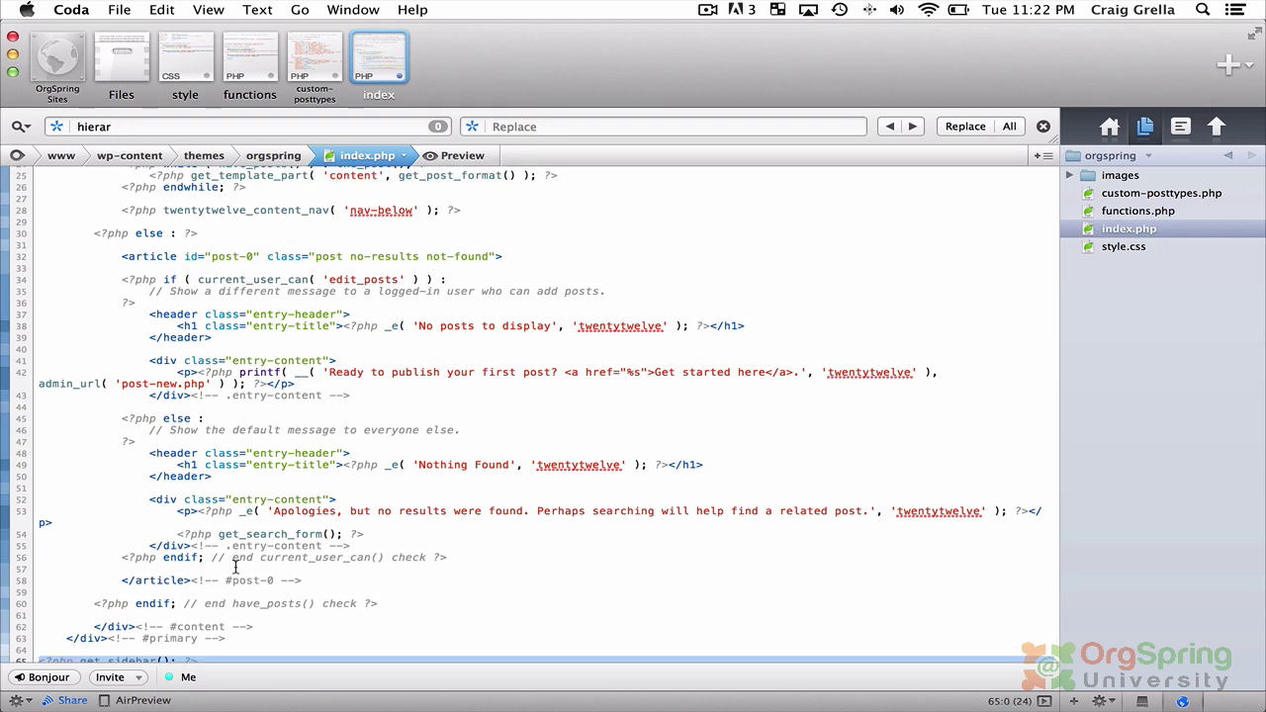
pyautogui.scroll(-1, 237, 564)
pyautogui.scroll(10, 237, 564)
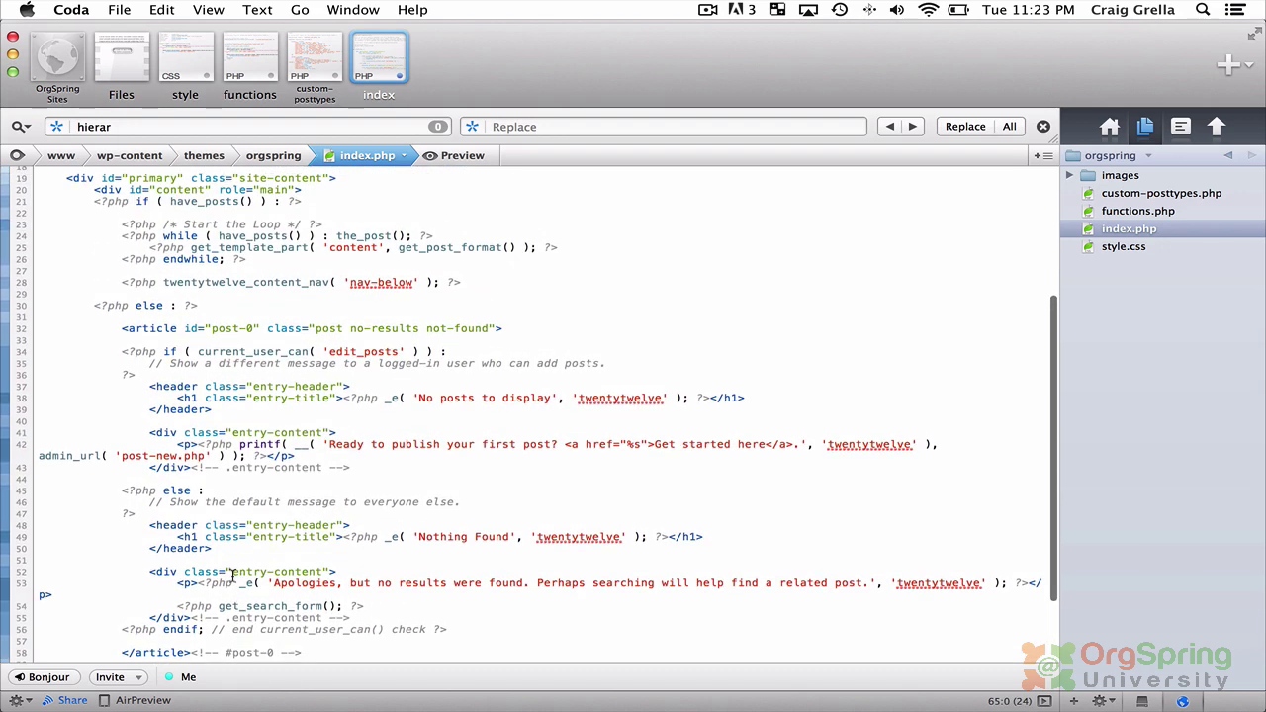
pyautogui.scroll(3, 233, 564)
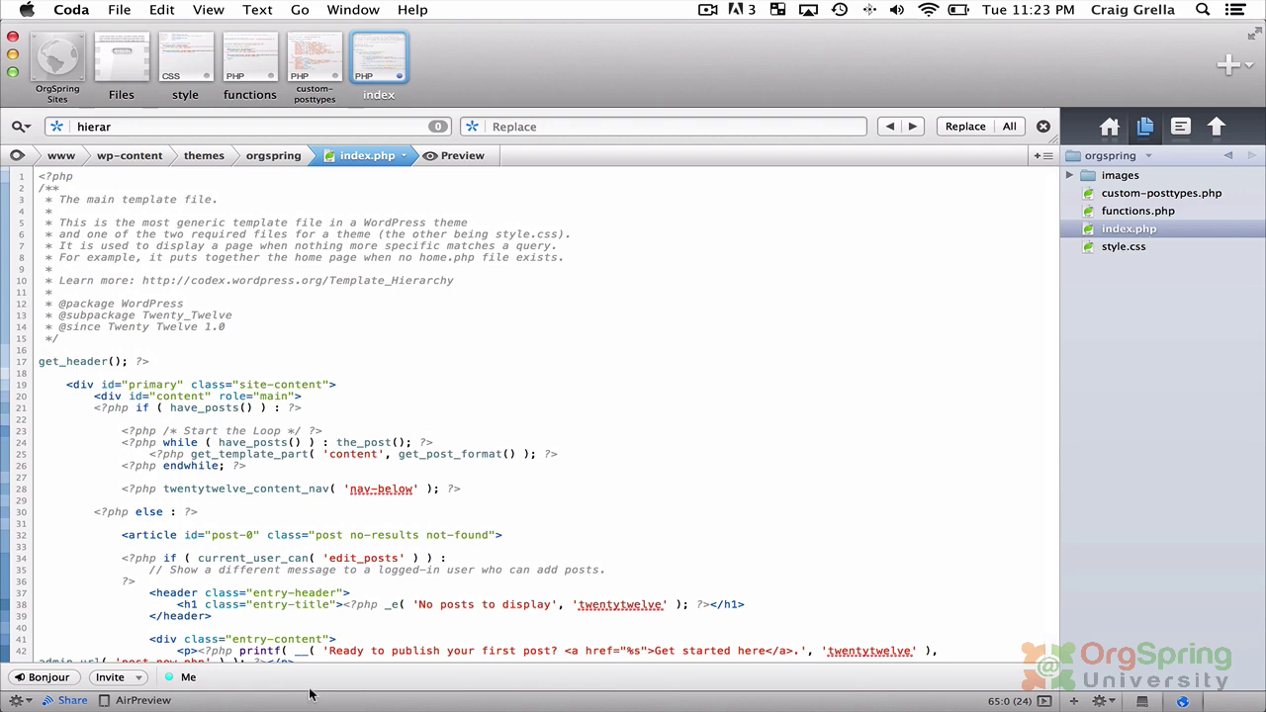
# Switch to Chrome, close the Reading Settings page and open the ShowBiz Sliders page in the WordPress admin.
pyautogui.click(149, 697)
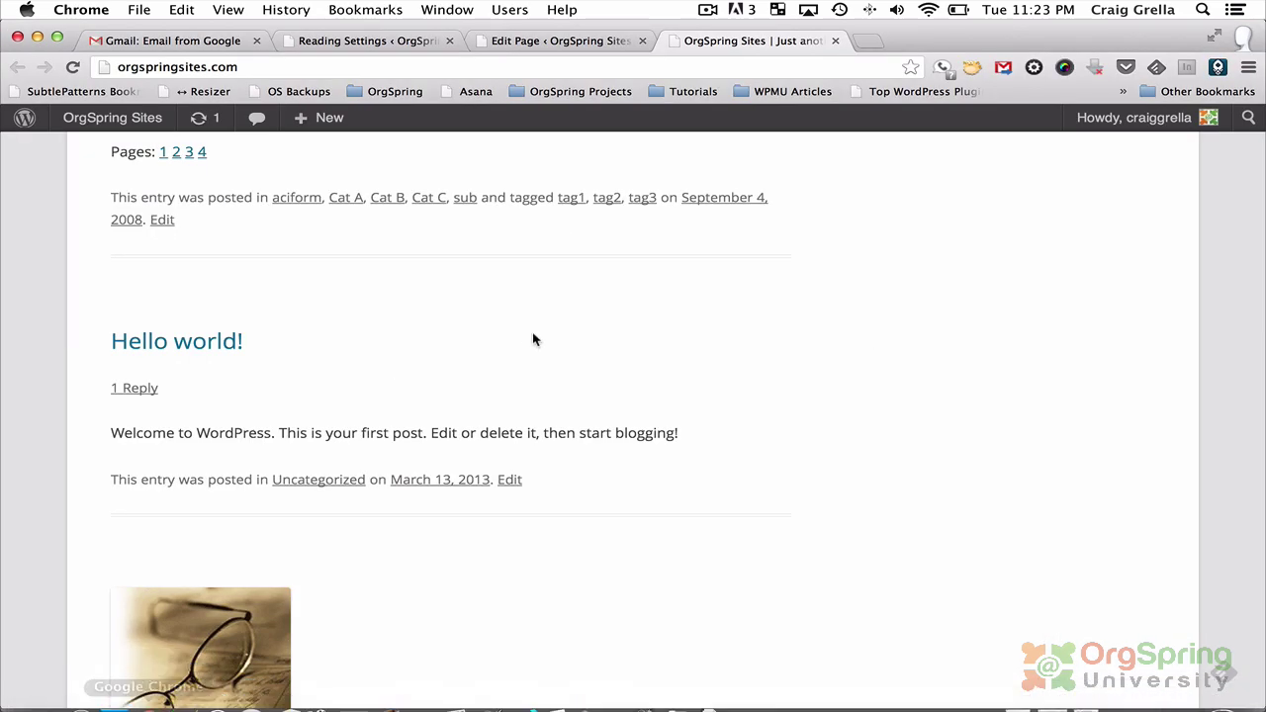
pyautogui.click(435, 44)
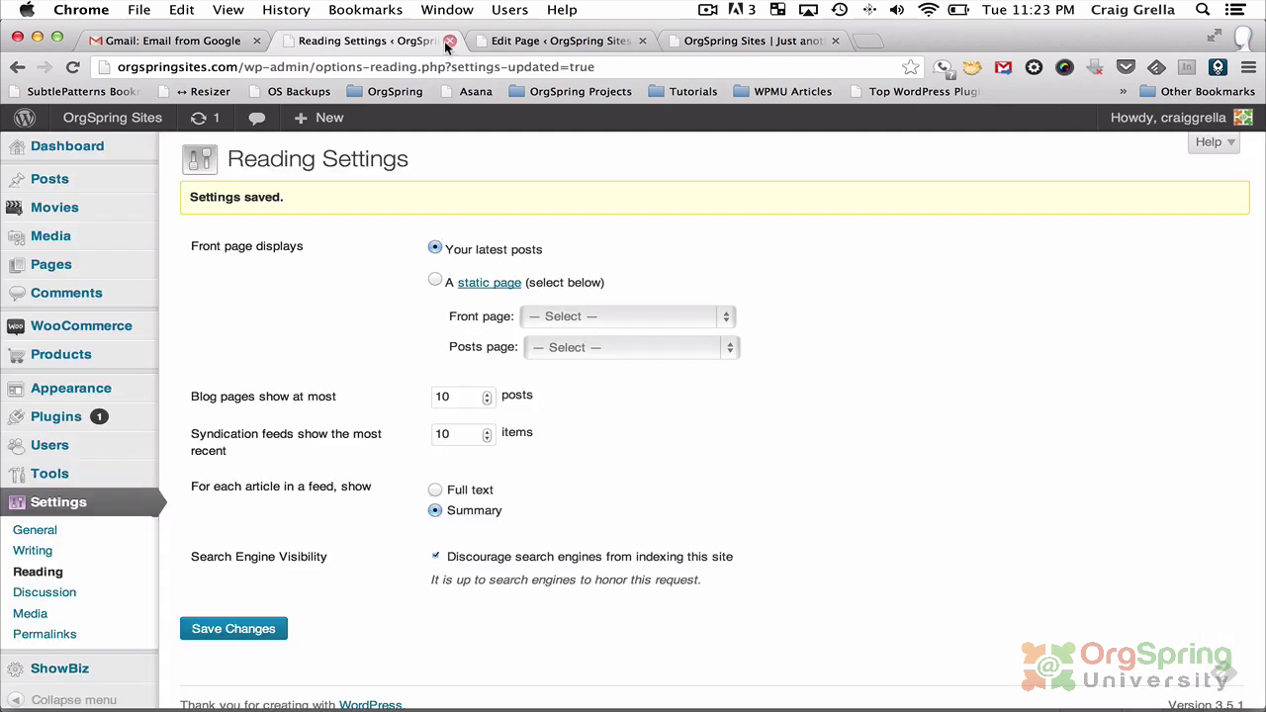
pyautogui.click(448, 43)
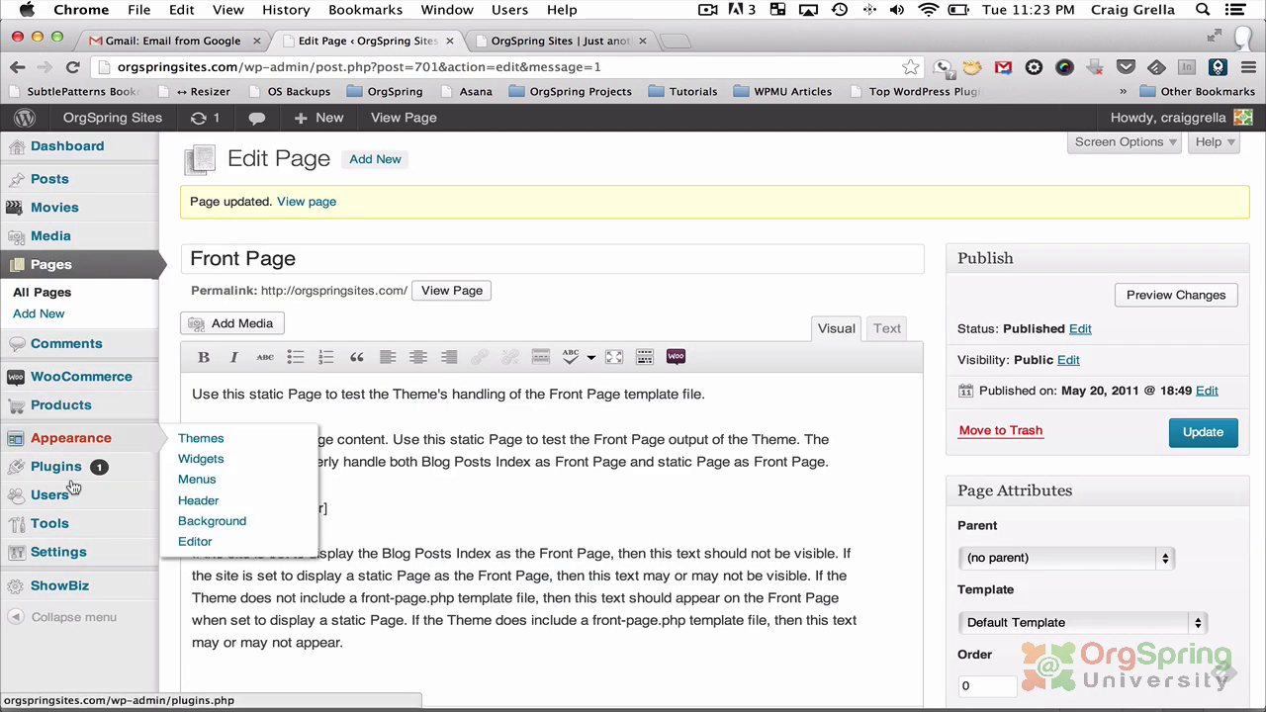
pyautogui.click(84, 591)
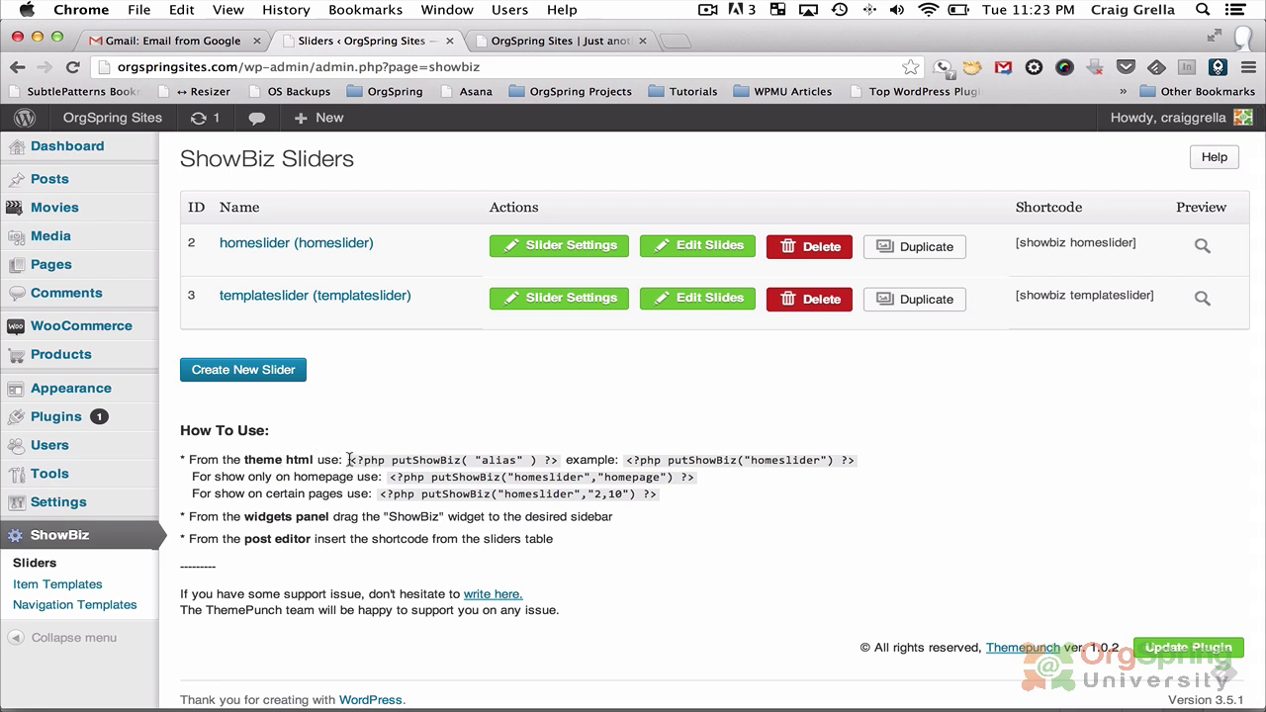
# Copy the ShowBiz theme snippet <?php putShowBiz( "alias" ) ?> into index.php in Coda, between the content div and the have_posts() check.
pyautogui.moveTo(350, 459); pyautogui.dragTo(555, 459)
pyautogui.press('super+c')
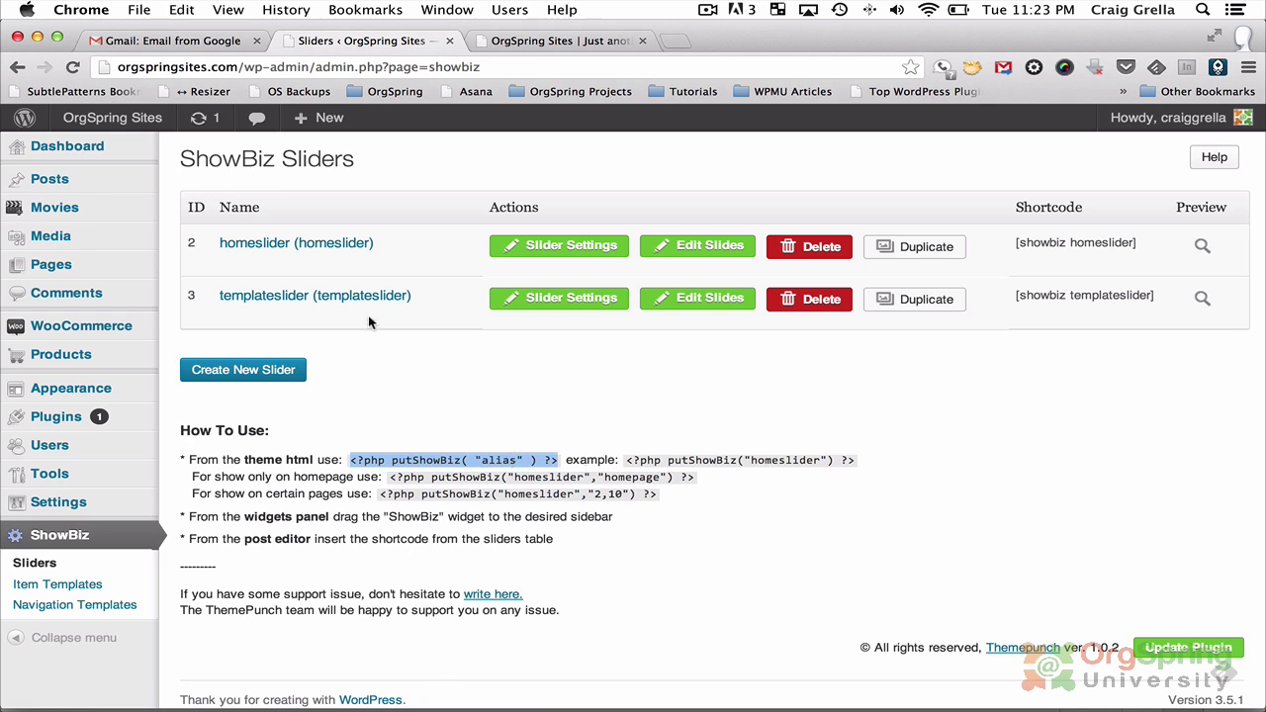
pyautogui.moveTo(387, 690)
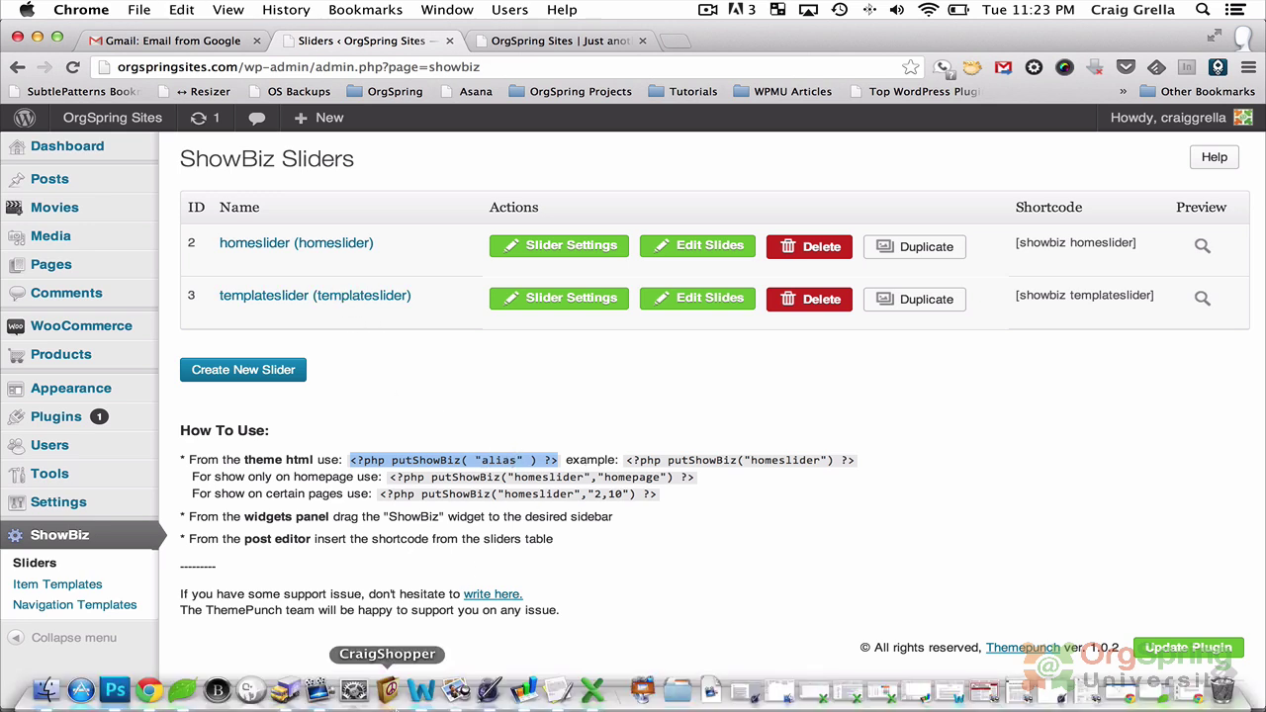
pyautogui.click(184, 689)
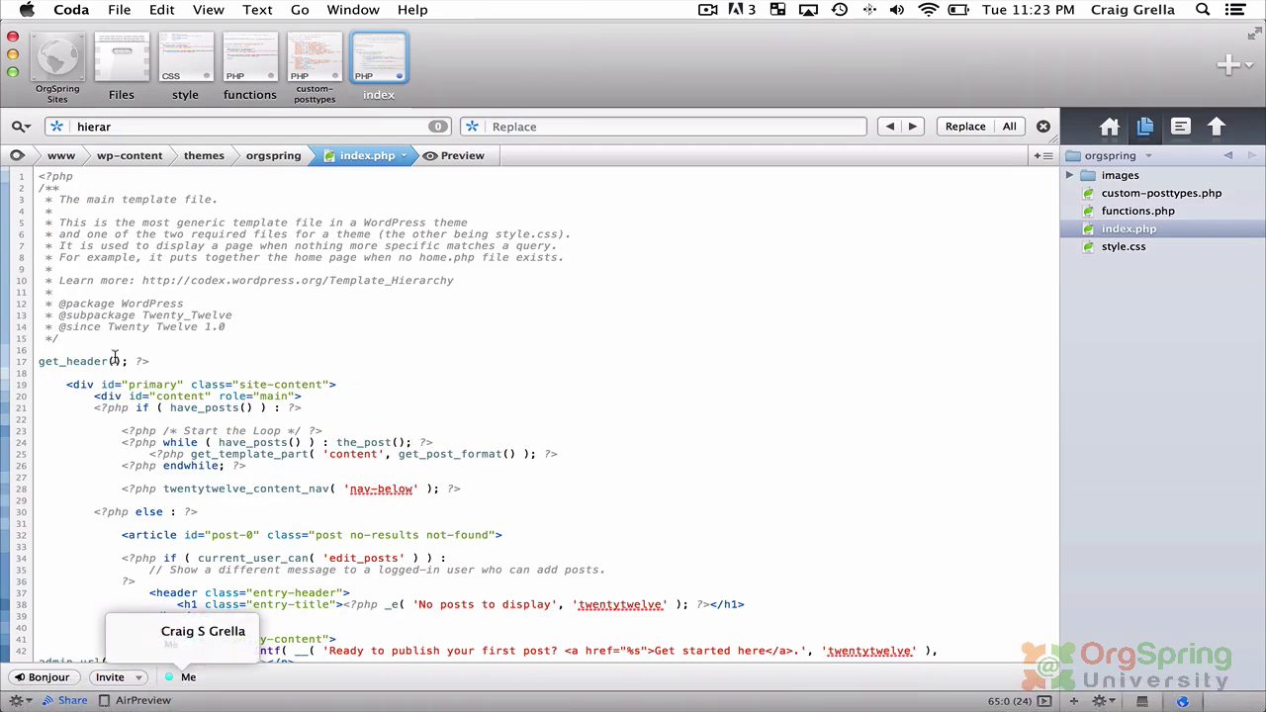
pyautogui.scroll(-1, 115, 358)
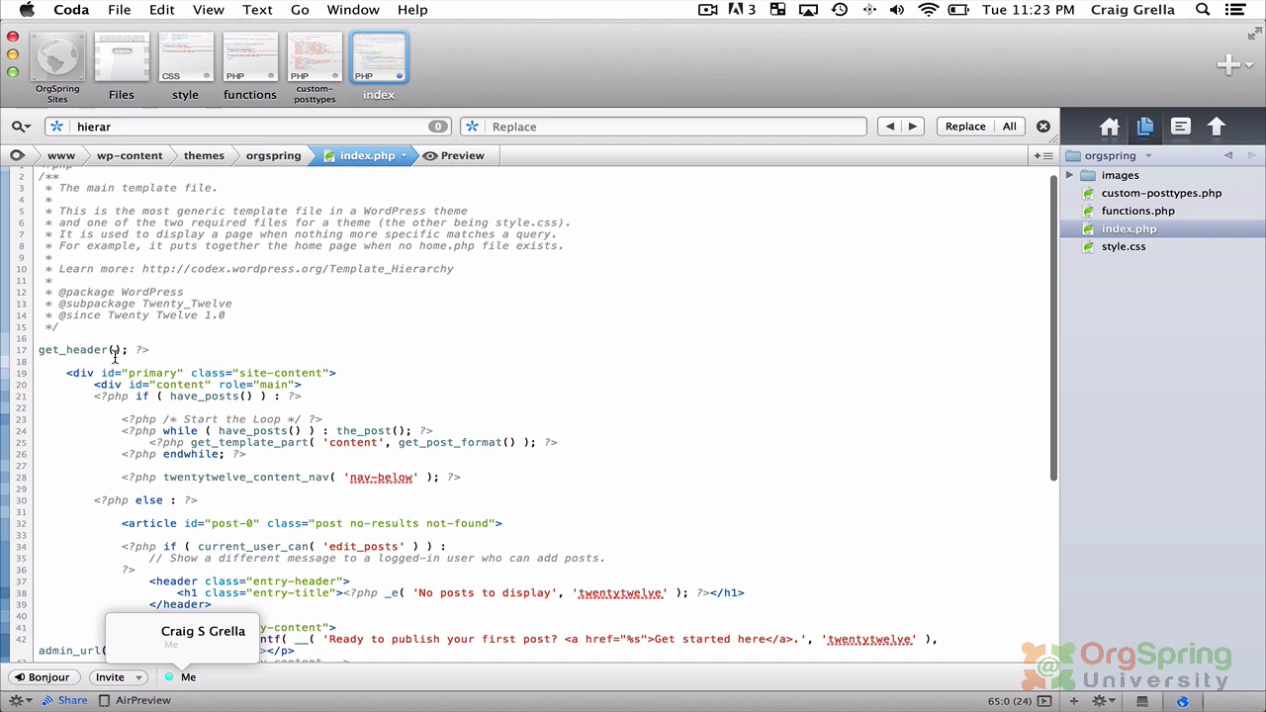
pyautogui.scroll(-1, 115, 358)
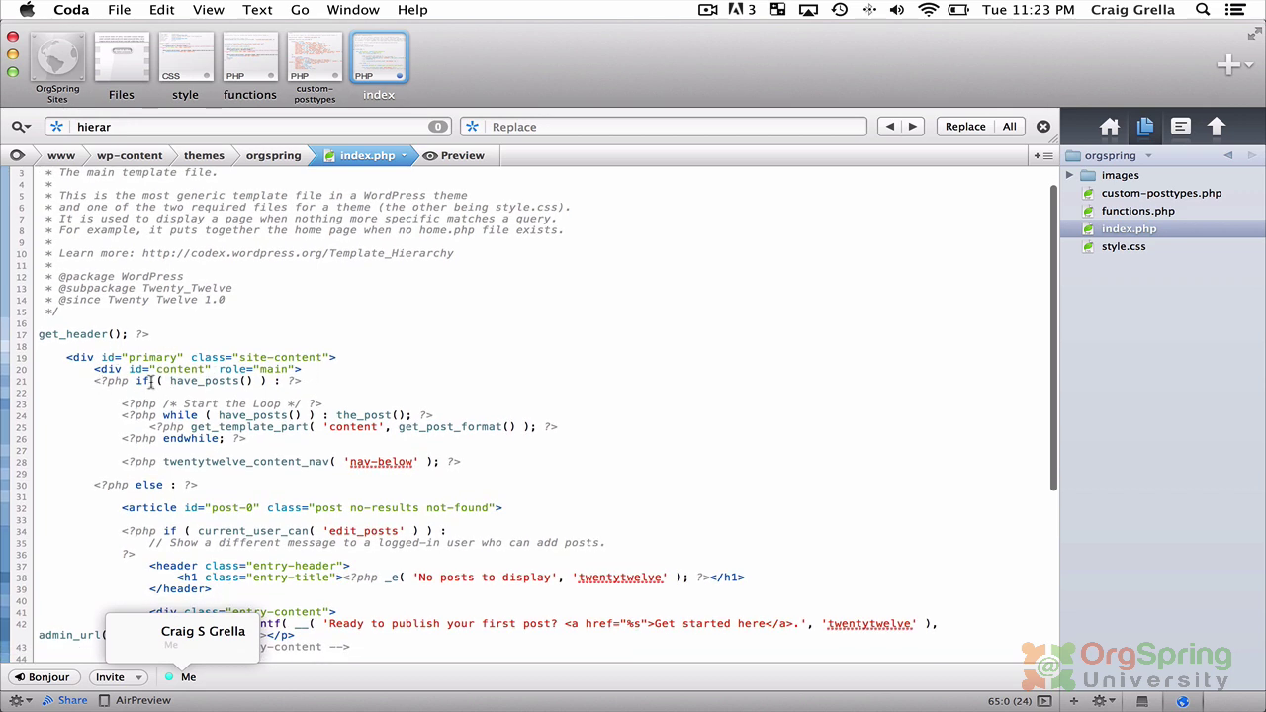
pyautogui.click(309, 372)
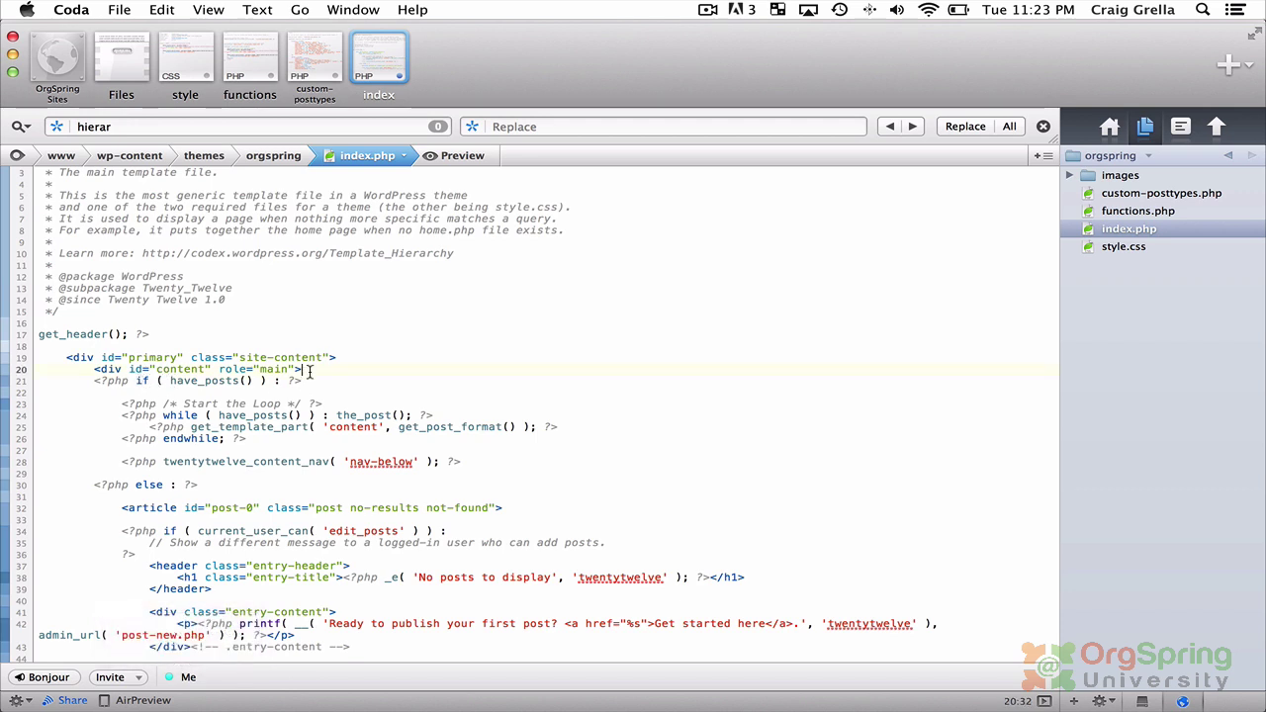
pyautogui.press('Return')
pyautogui.press('Return')
pyautogui.press('Return')
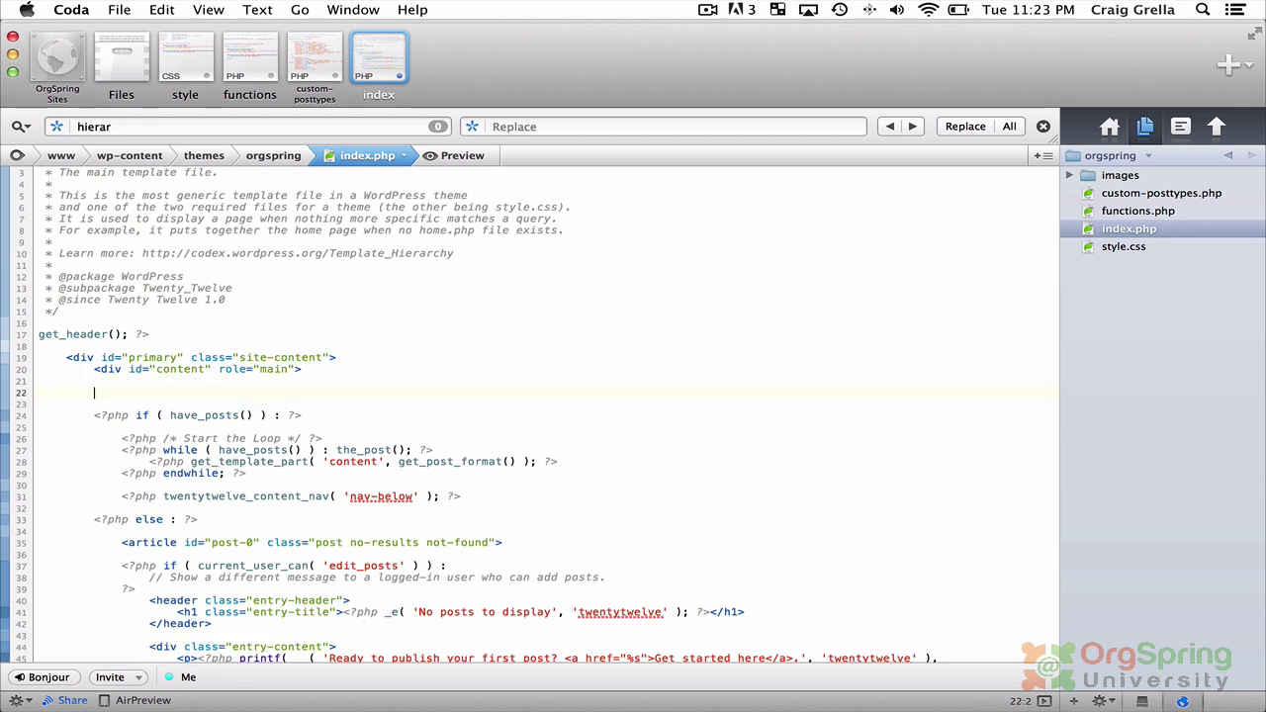
pyautogui.press('super+v')
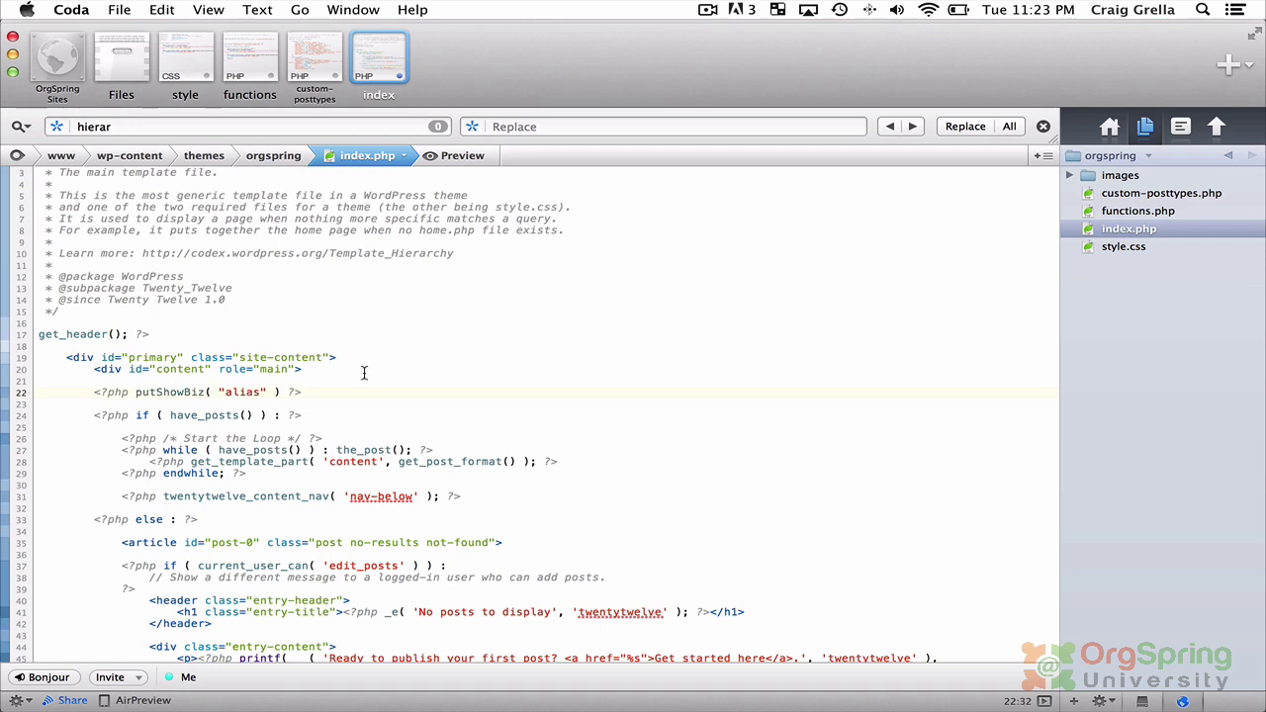
# Replace the alias in the putShowBiz call with "templateslider" and save index.php.
pyautogui.doubleClick(247, 392)
pyautogui.write('template')
pyautogui.write('slider')
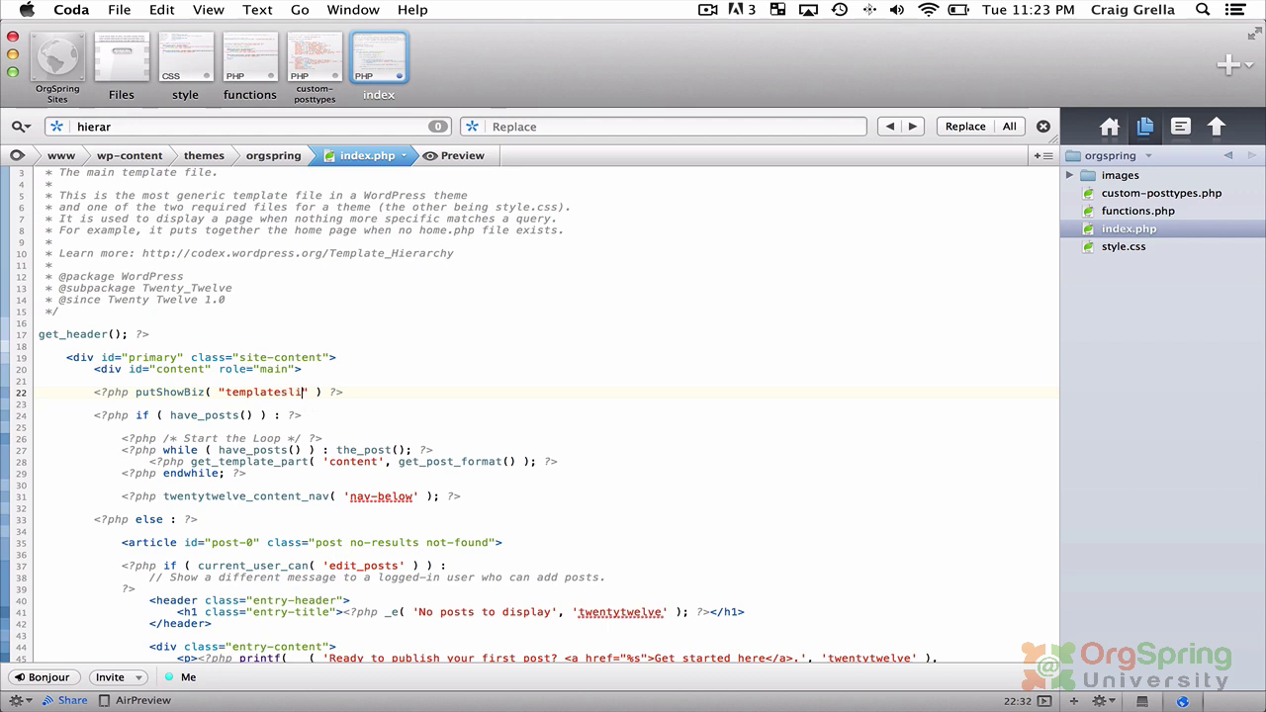
pyautogui.press('super+s')
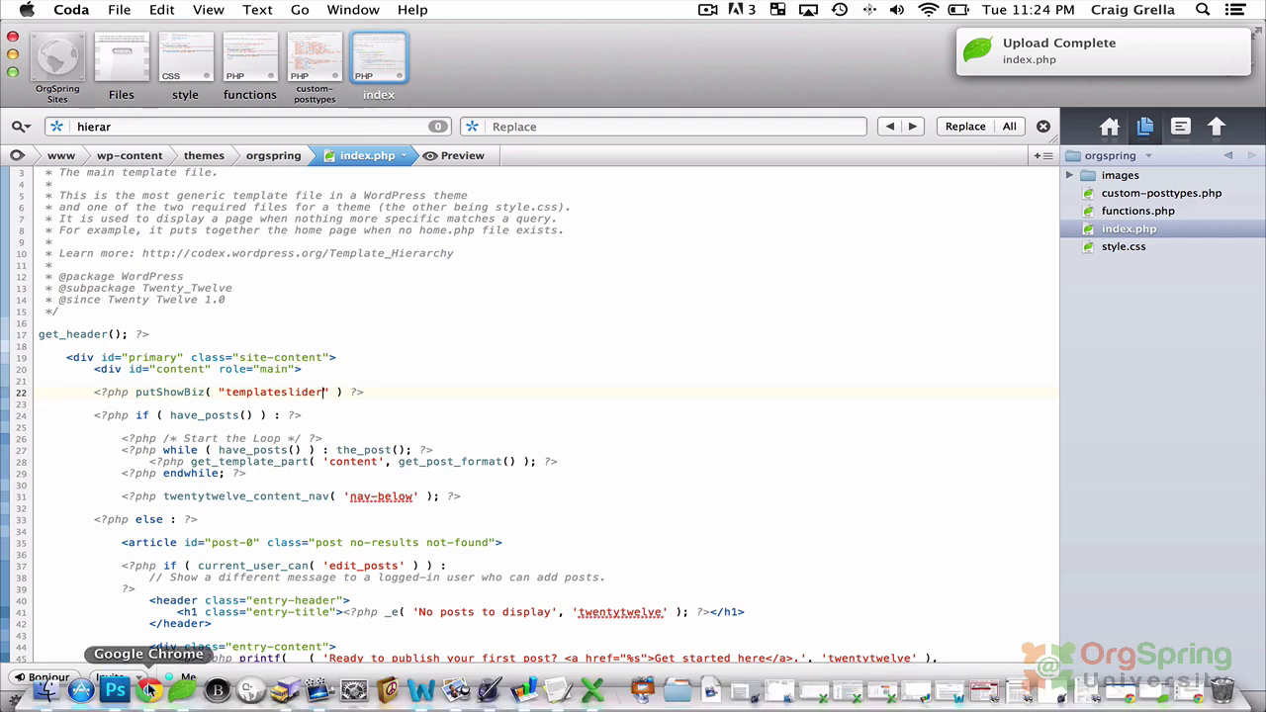
# Switch to Chrome, reload the orgspringsites.com home page and examine the slider area above the featured post.
pyautogui.click(129, 695)
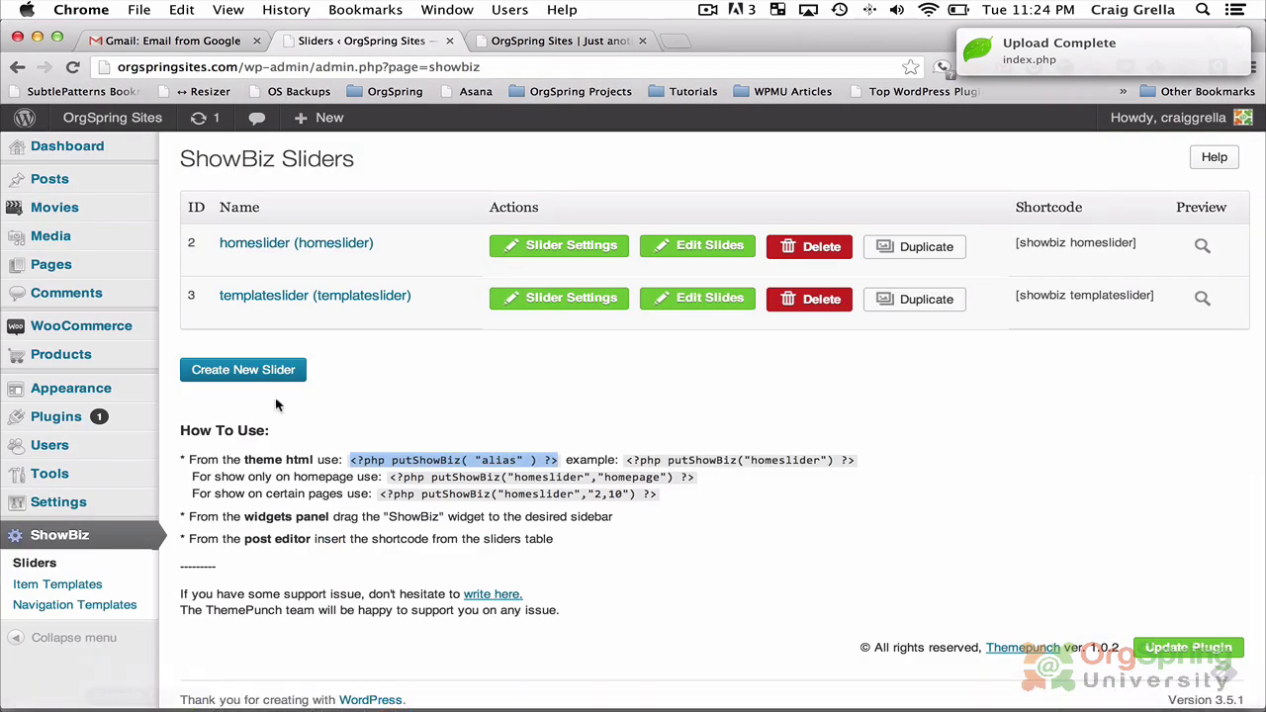
pyautogui.click(527, 38)
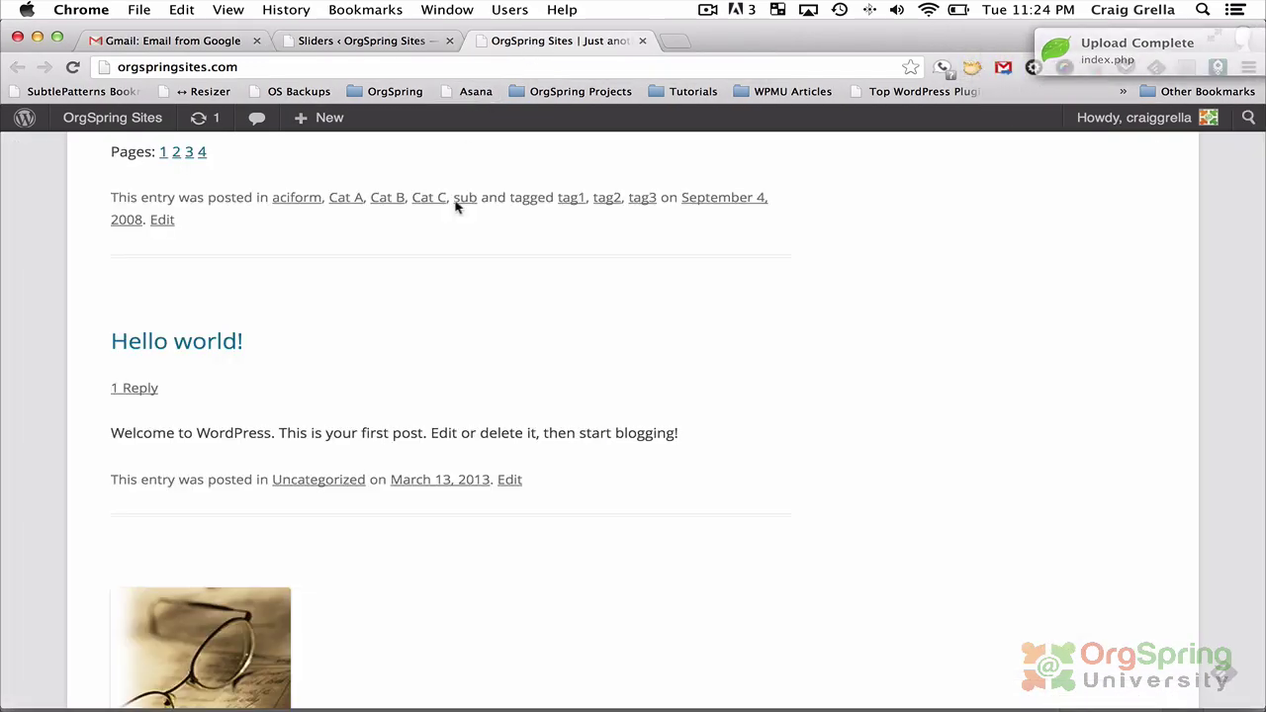
pyautogui.scroll(5, 432, 356)
pyautogui.scroll(-2, 433, 356)
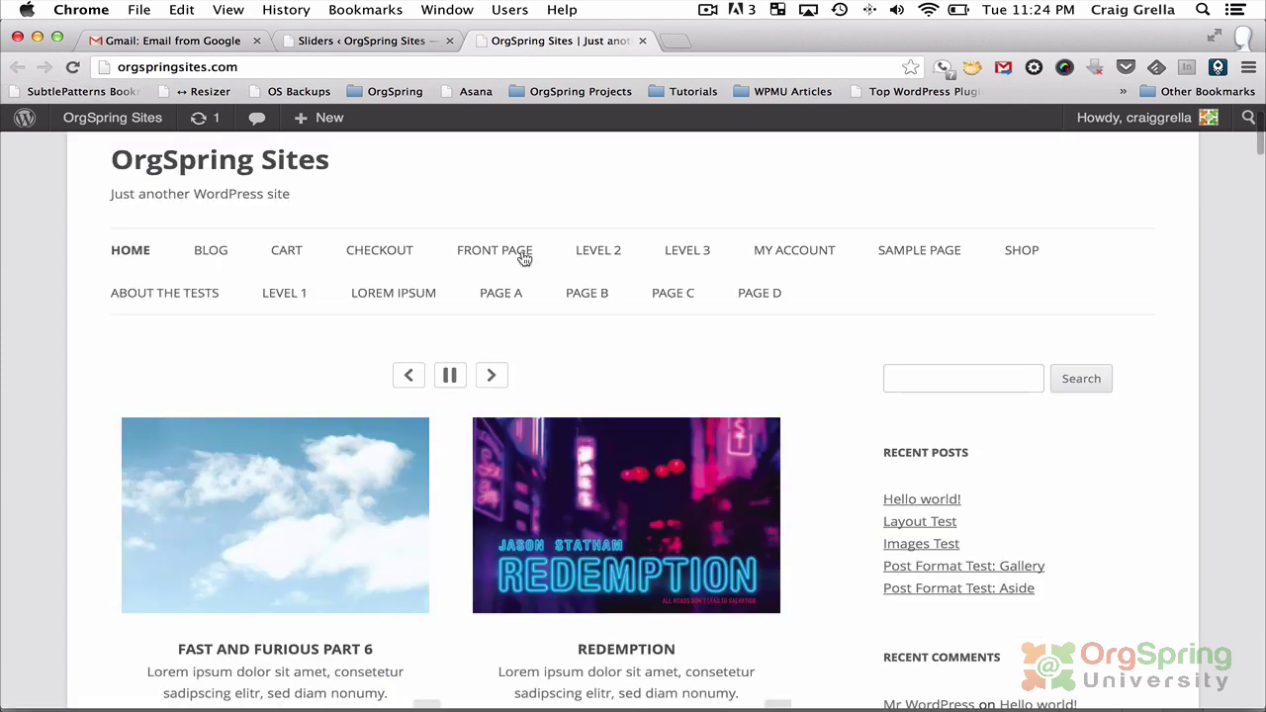
pyautogui.scroll(-1, 984, 443)
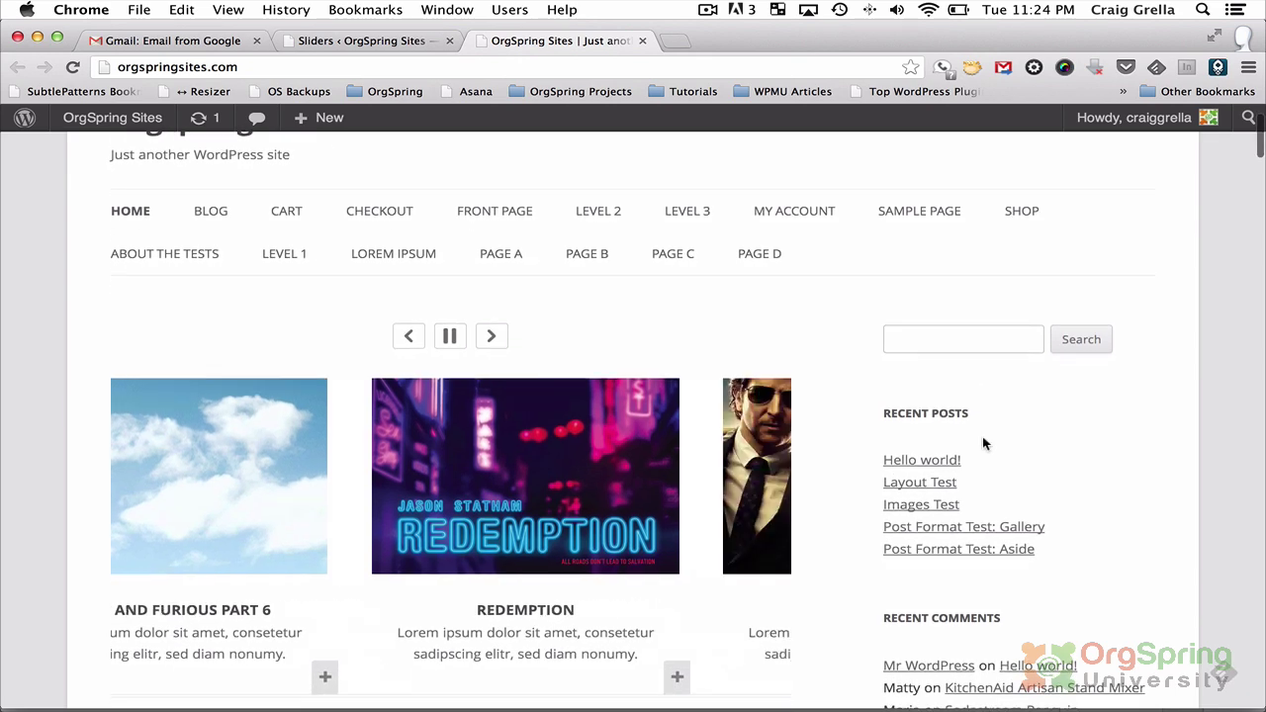
pyautogui.scroll(-1, 984, 443)
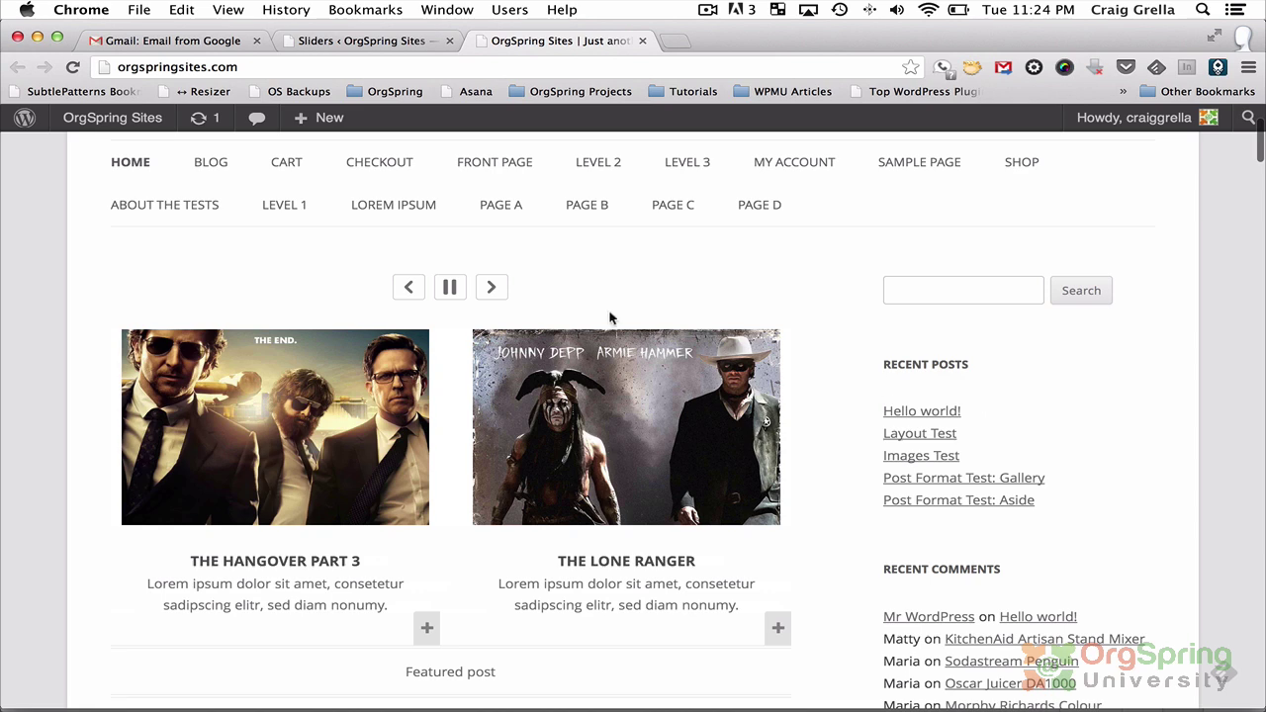
pyautogui.scroll(-3, 594, 285)
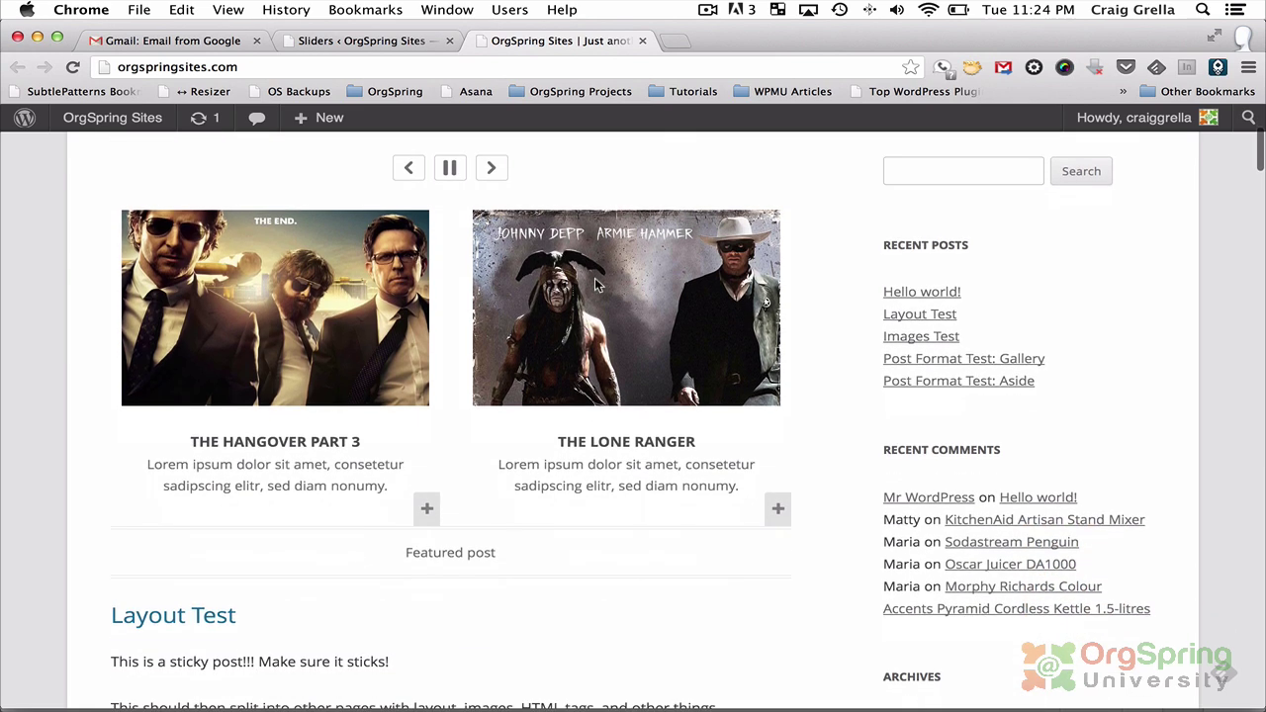
pyautogui.scroll(2, 594, 285)
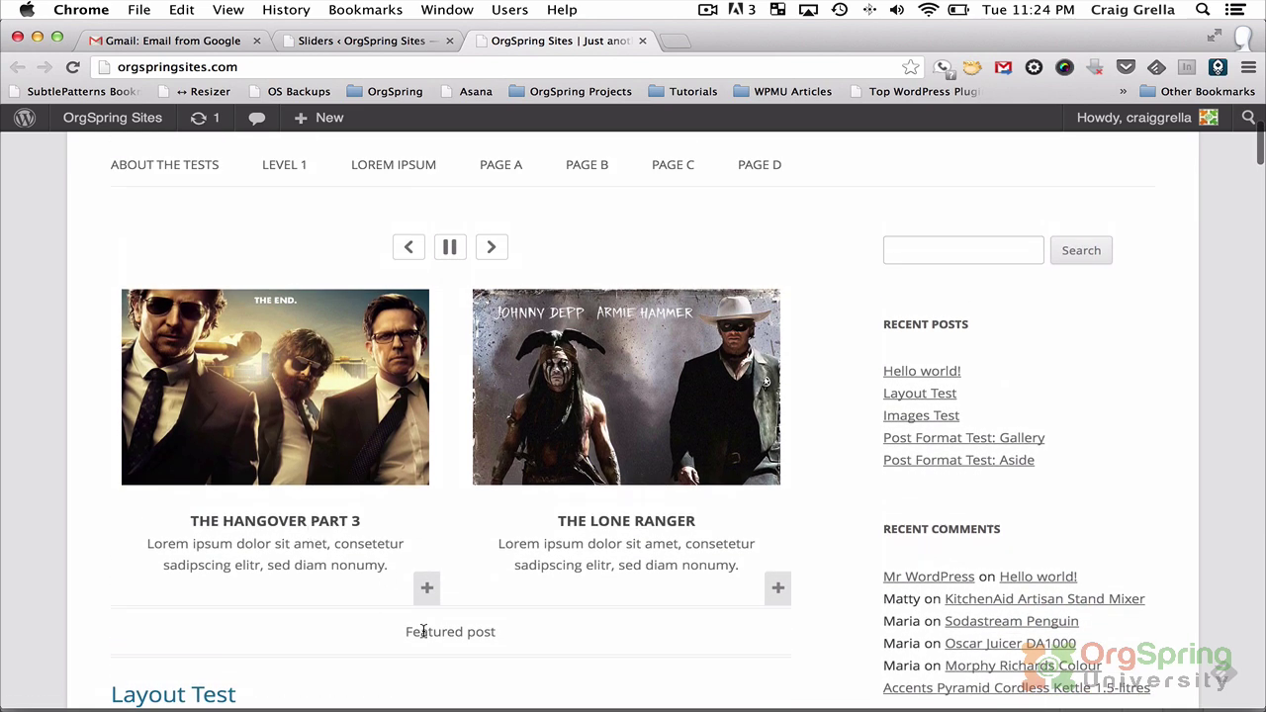
# Page forward through the movie slides in the home page slider and expand and collapse the details of Fast and Furious Part 6.
pyautogui.scroll(-1, 422, 631)
pyautogui.scroll(3, 423, 629)
pyautogui.scroll(-2, 422, 629)
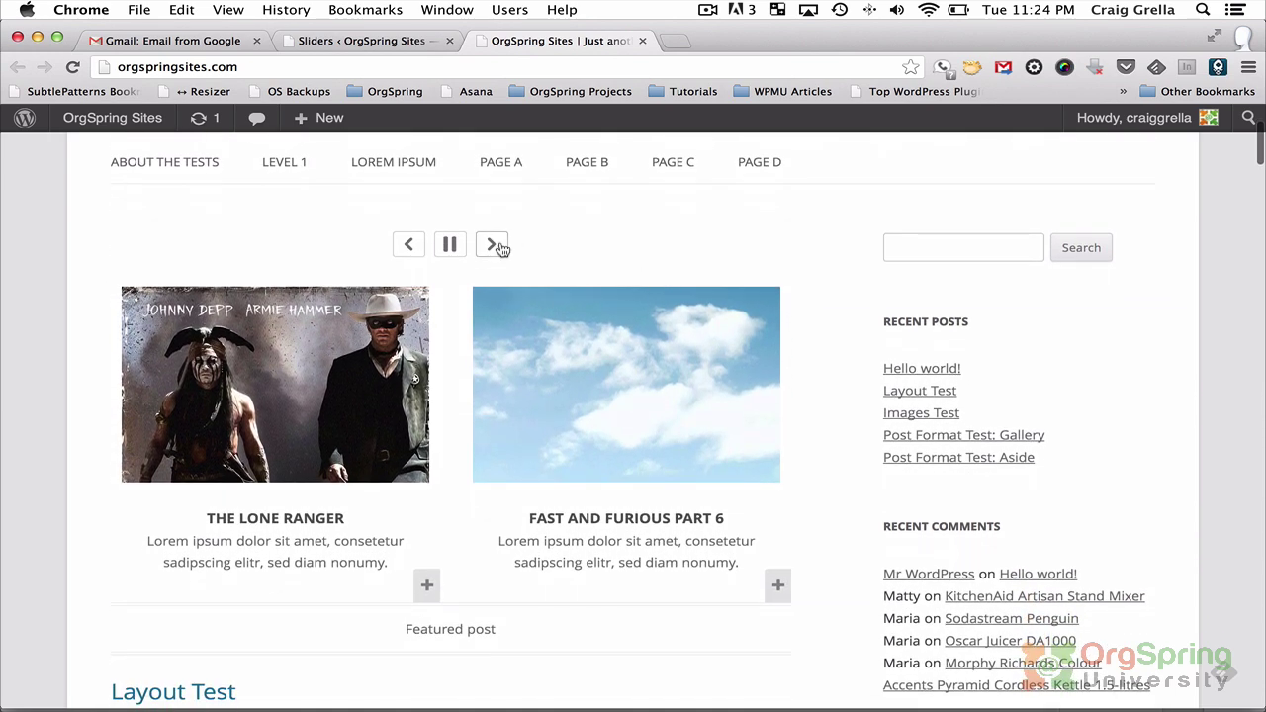
pyautogui.click(494, 245)
pyautogui.click(494, 245)
pyautogui.click(494, 245)
pyautogui.click(494, 246)
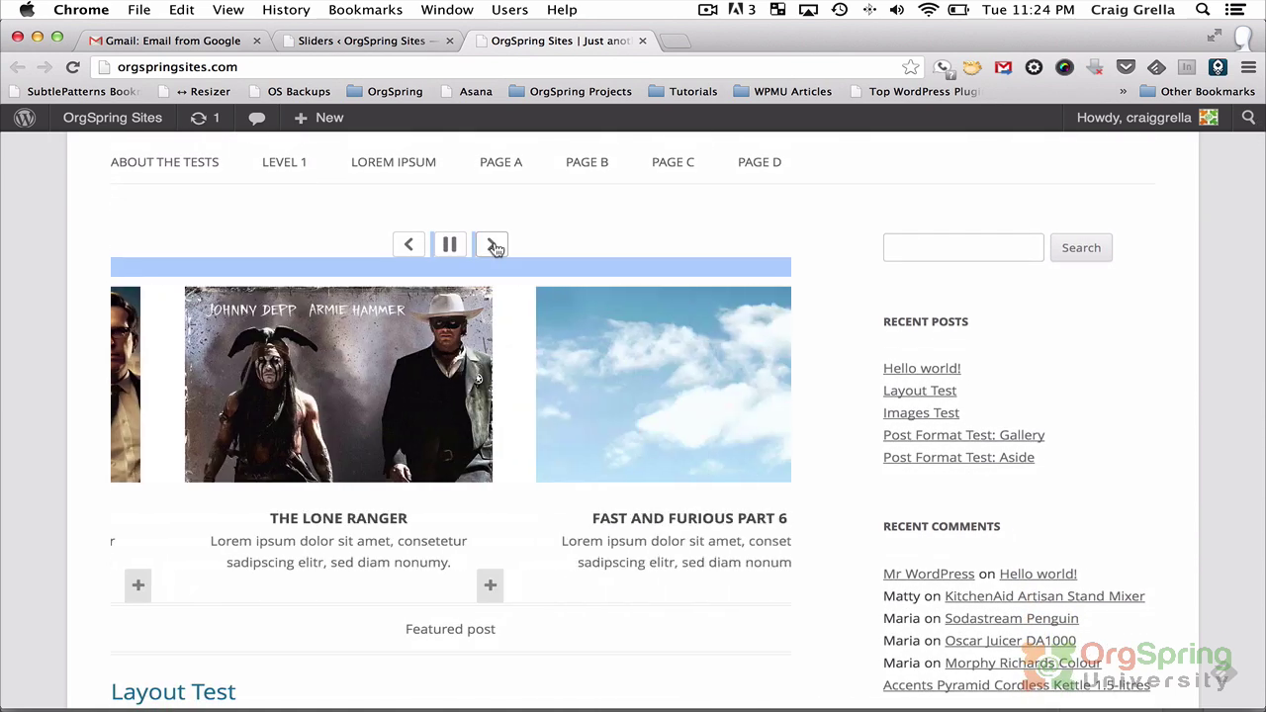
pyautogui.click(493, 245)
pyautogui.click(493, 246)
pyautogui.click(493, 245)
pyautogui.click(514, 237)
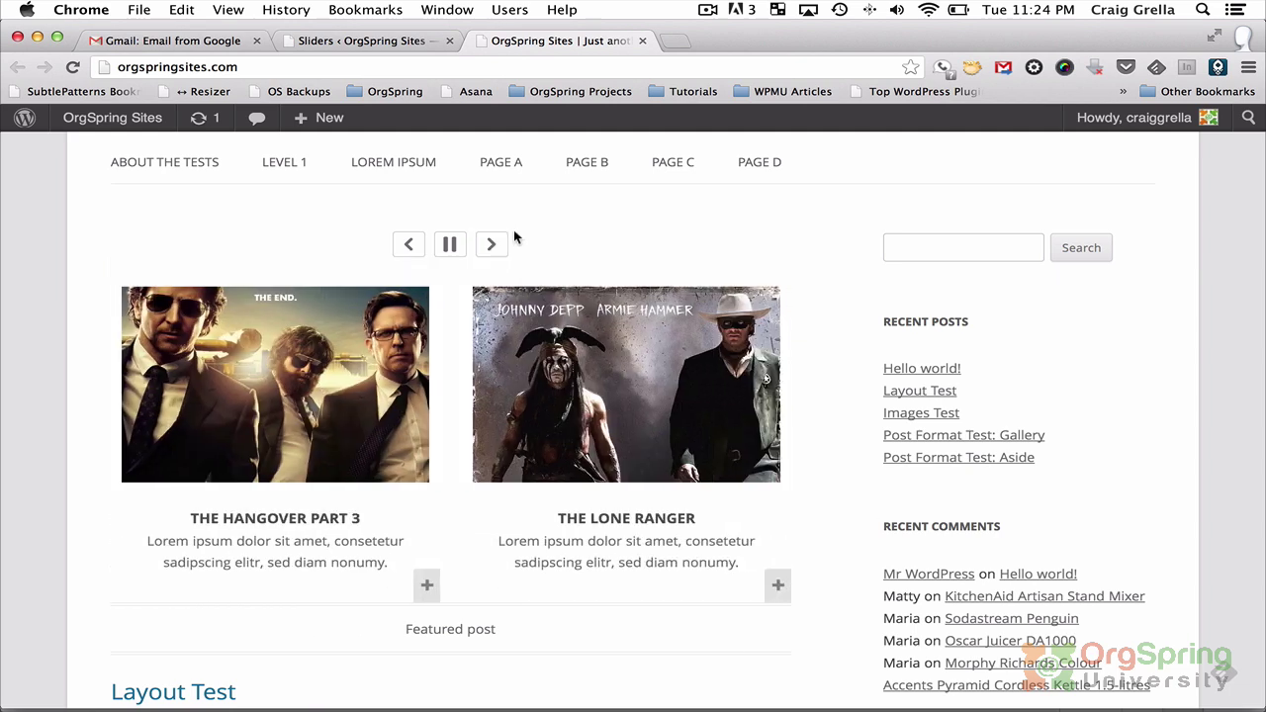
pyautogui.click(494, 245)
pyautogui.click(494, 246)
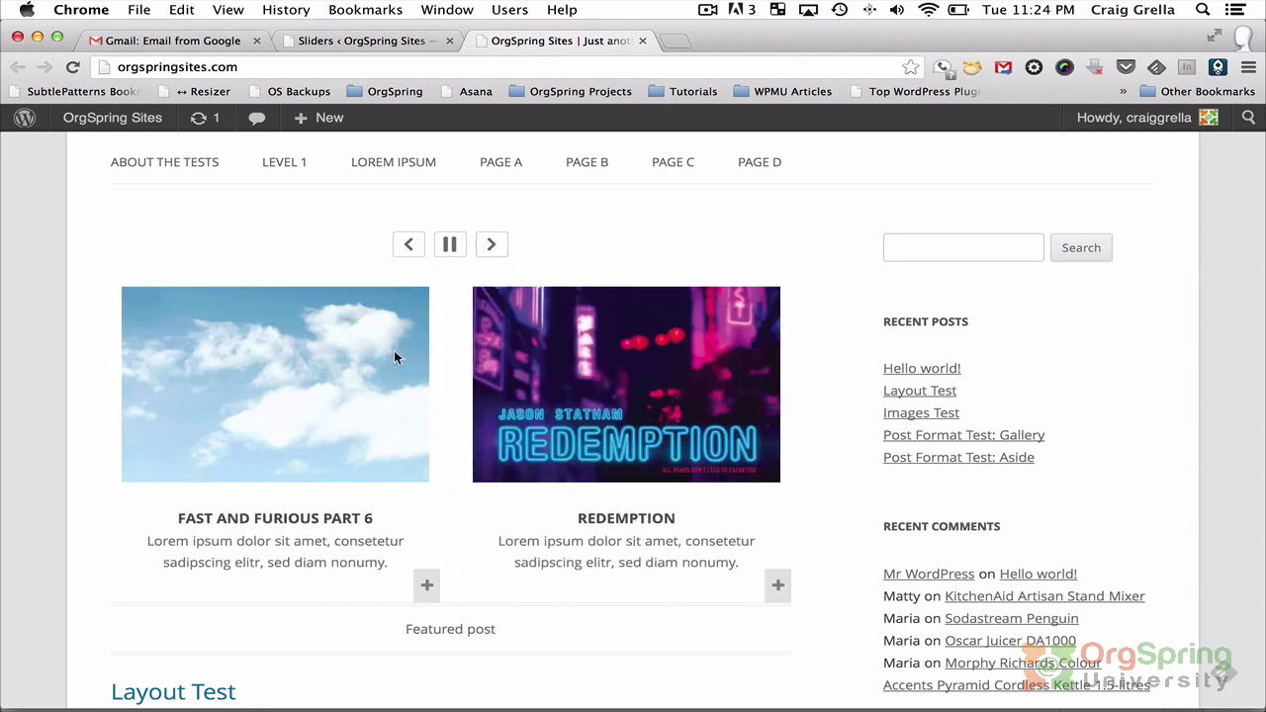
pyautogui.click(427, 588)
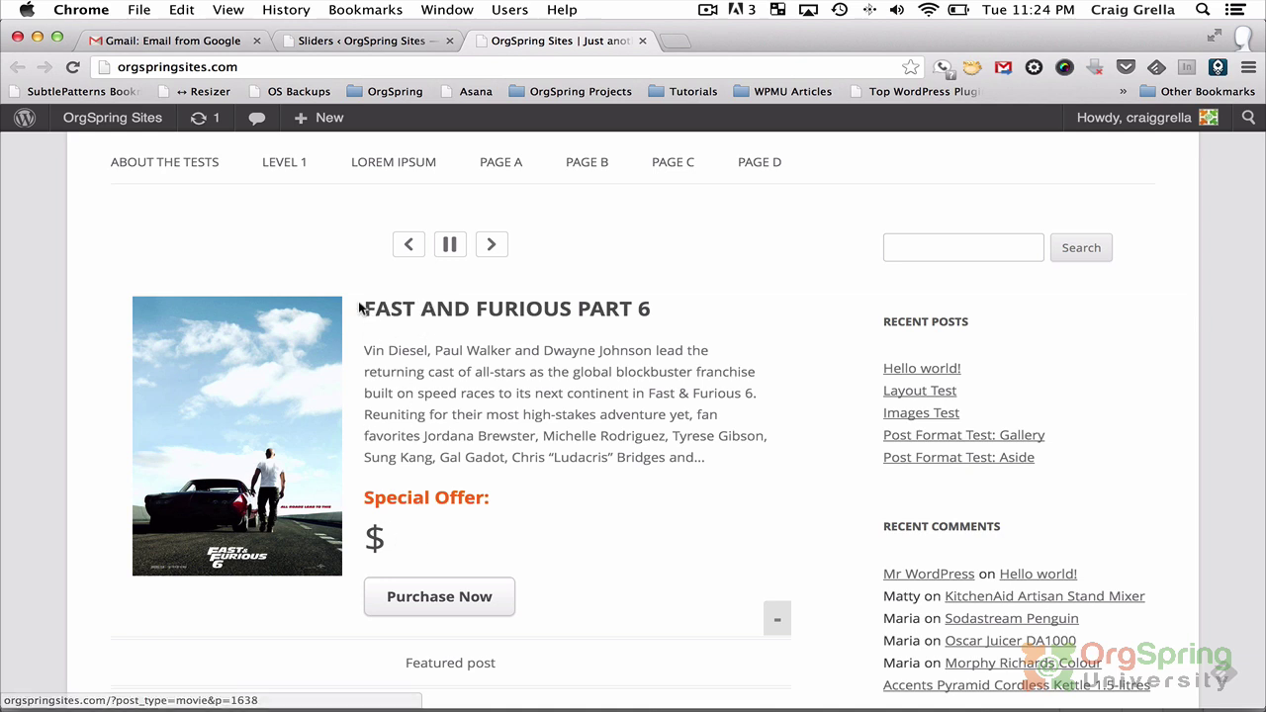
pyautogui.click(779, 622)
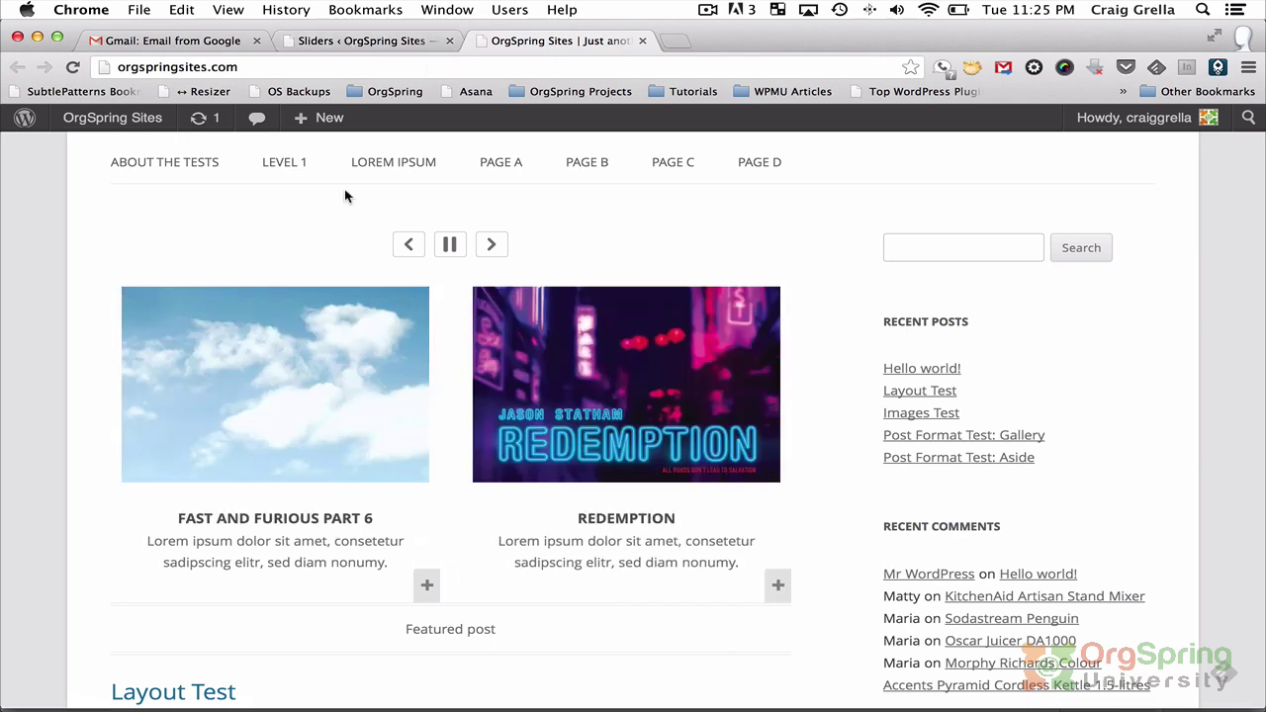
# Return to the ShowBiz Sliders page and open the slider settings of templateslider.
pyautogui.click(361, 40)
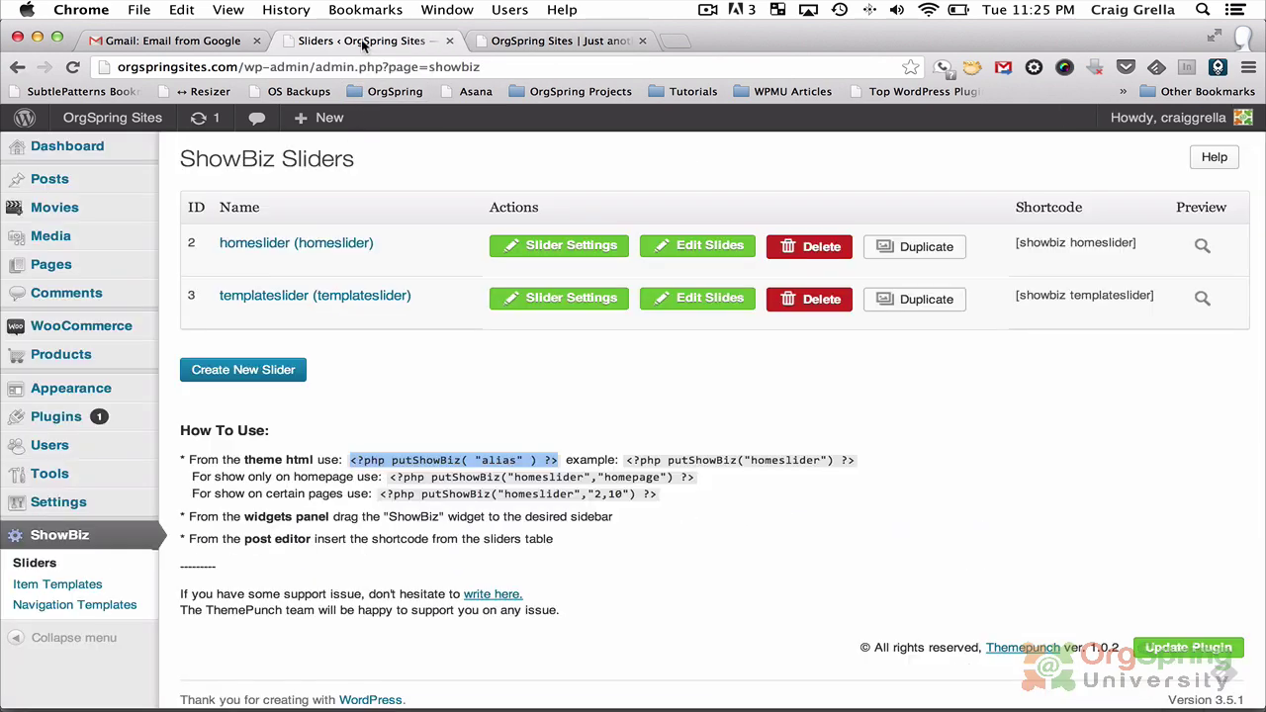
pyautogui.click(527, 42)
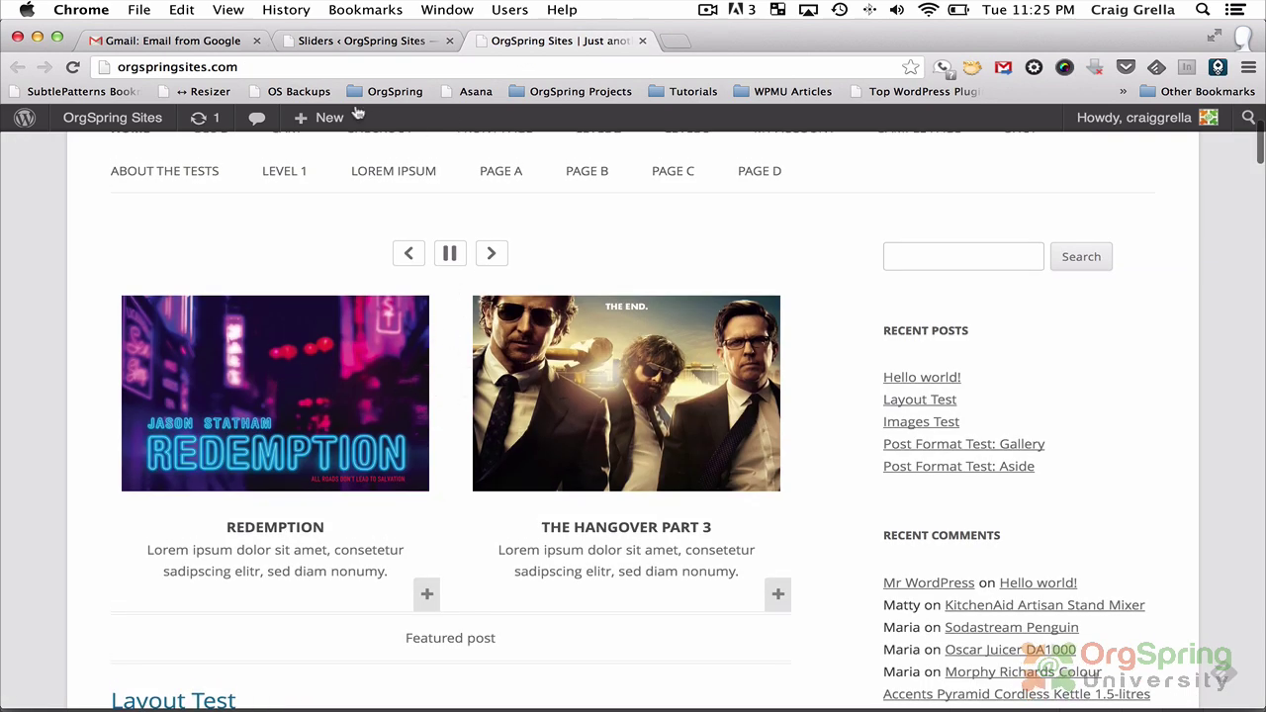
pyautogui.click(389, 41)
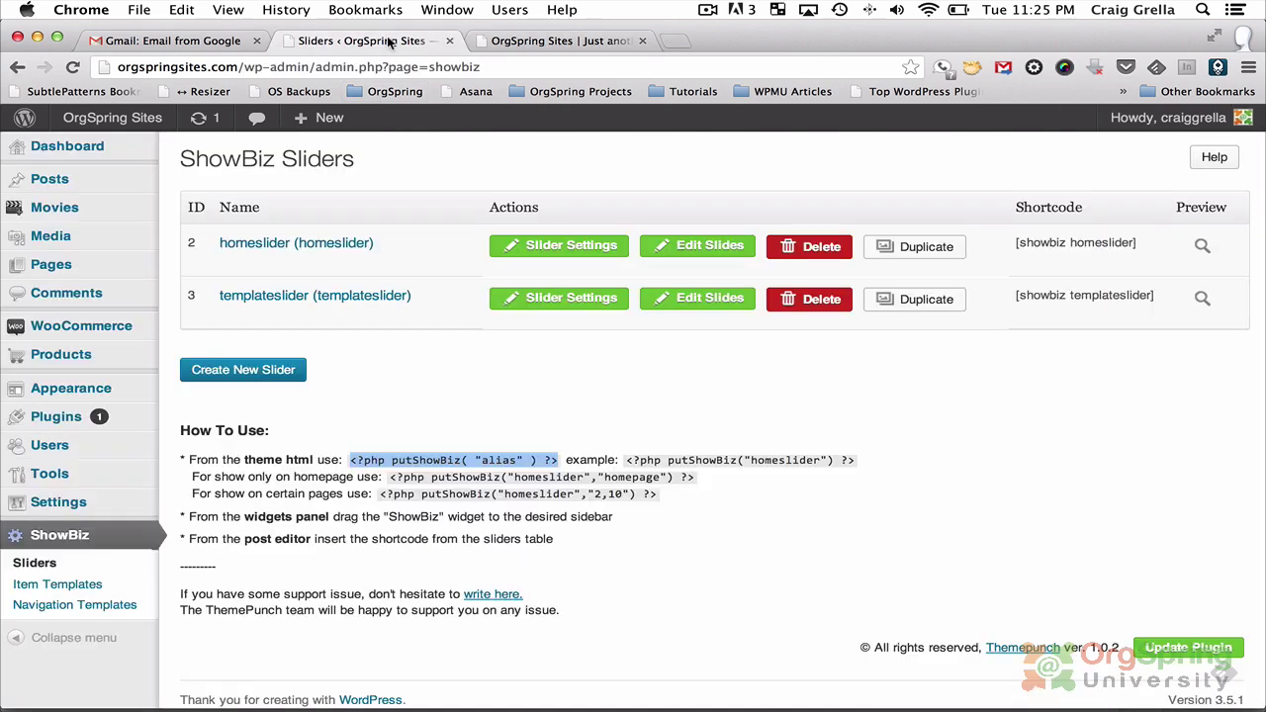
pyautogui.click(607, 301)
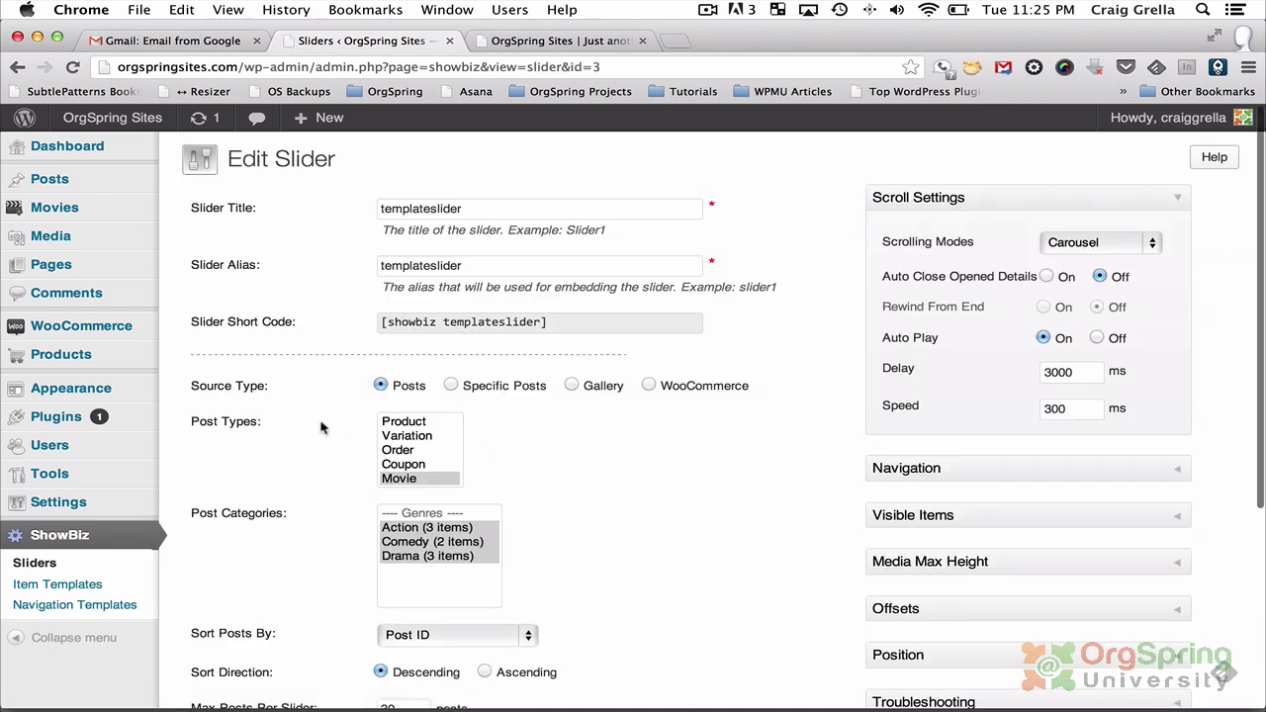
# Set templateslider's post type to Product and its post category to Appliances, and update the slider.
pyautogui.click(402, 422)
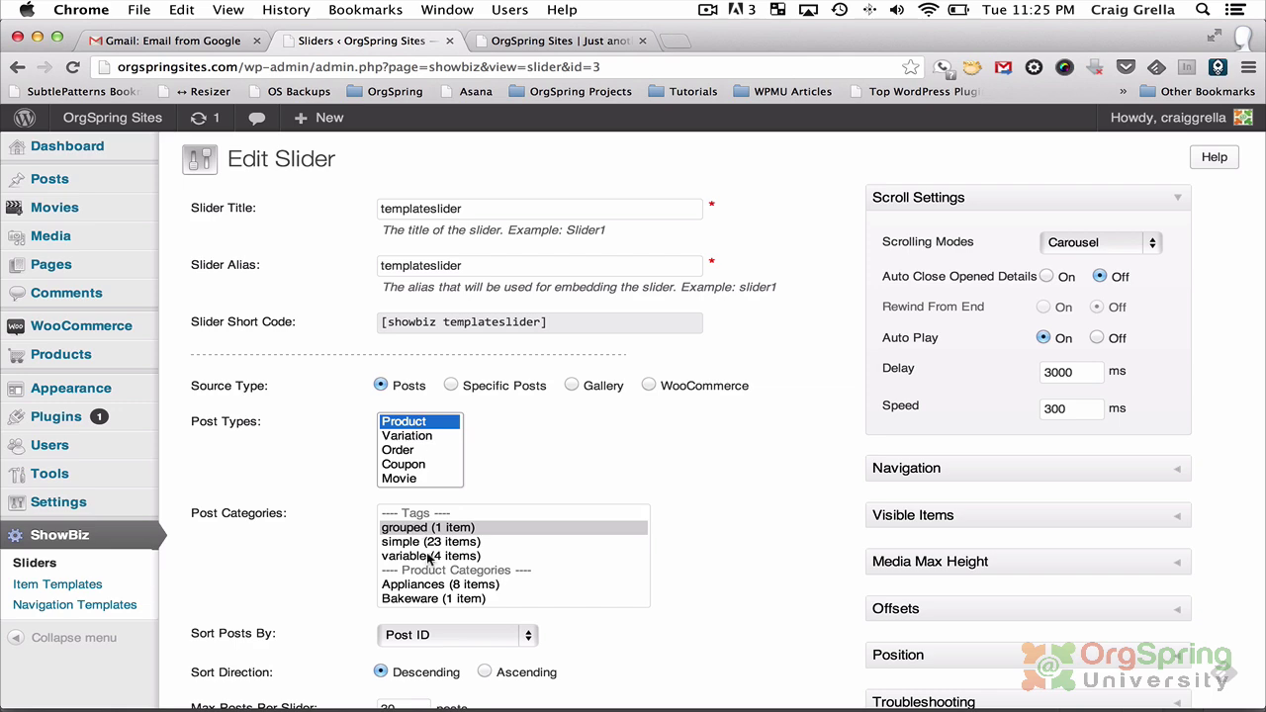
pyautogui.click(427, 585)
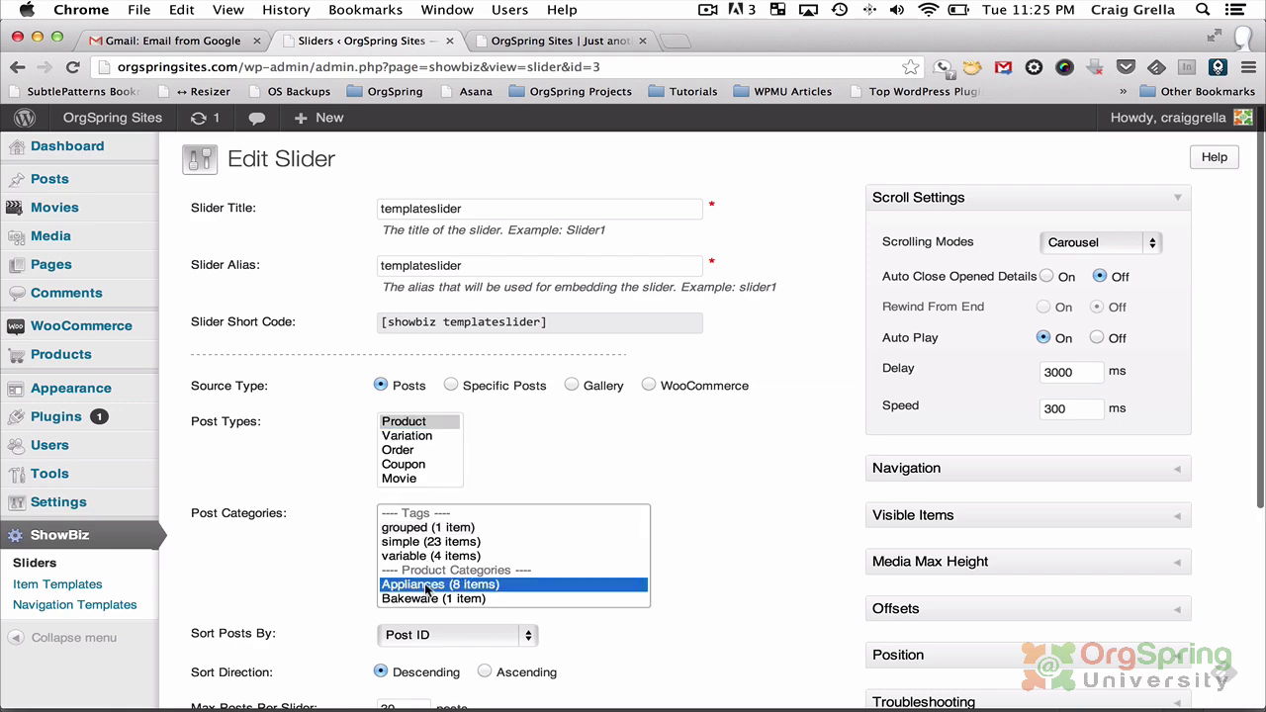
pyautogui.scroll(-3, 262, 550)
pyautogui.scroll(-3, 262, 550)
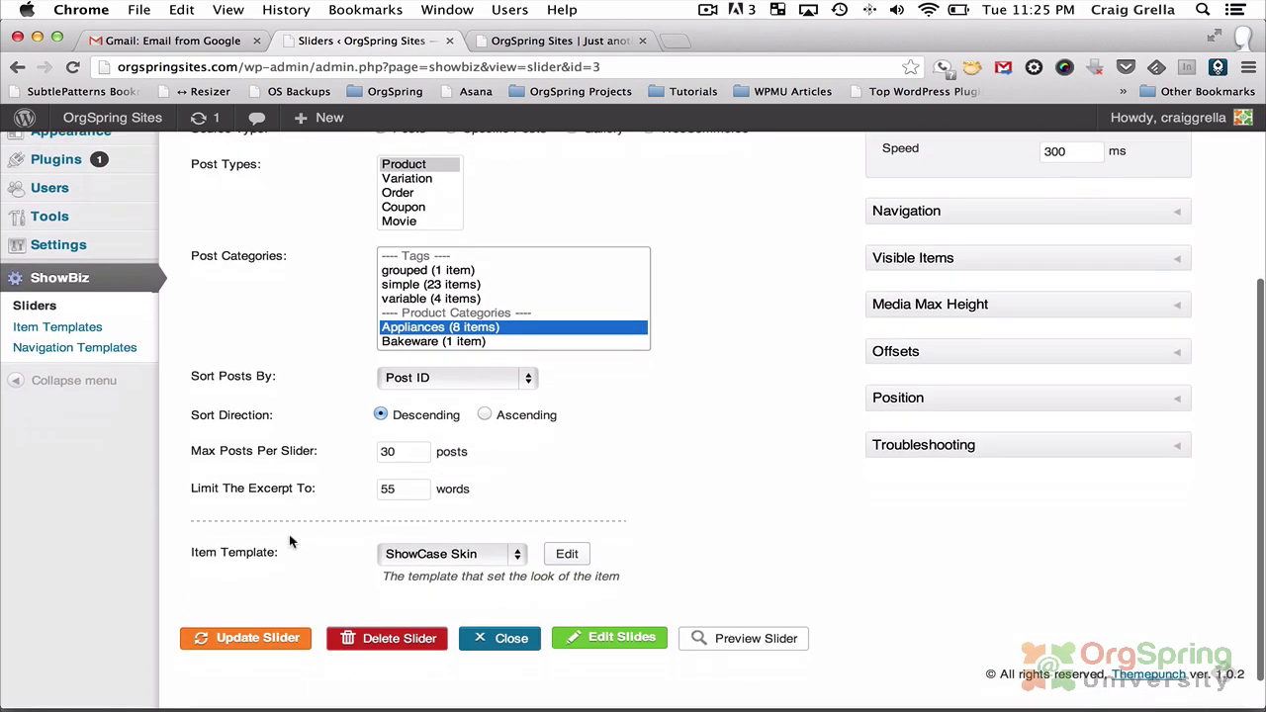
pyautogui.click(255, 637)
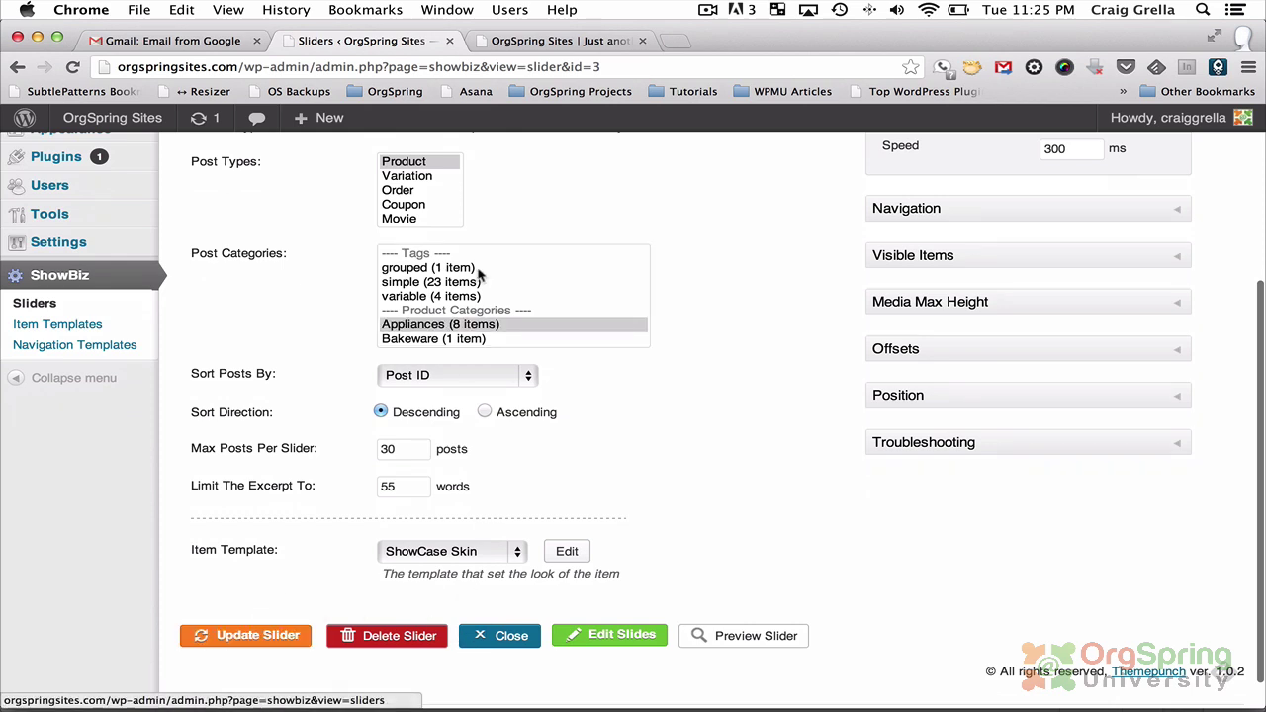
# Open templateslider's slides for editing and review the list of appliance slides.
pyautogui.click(621, 626)
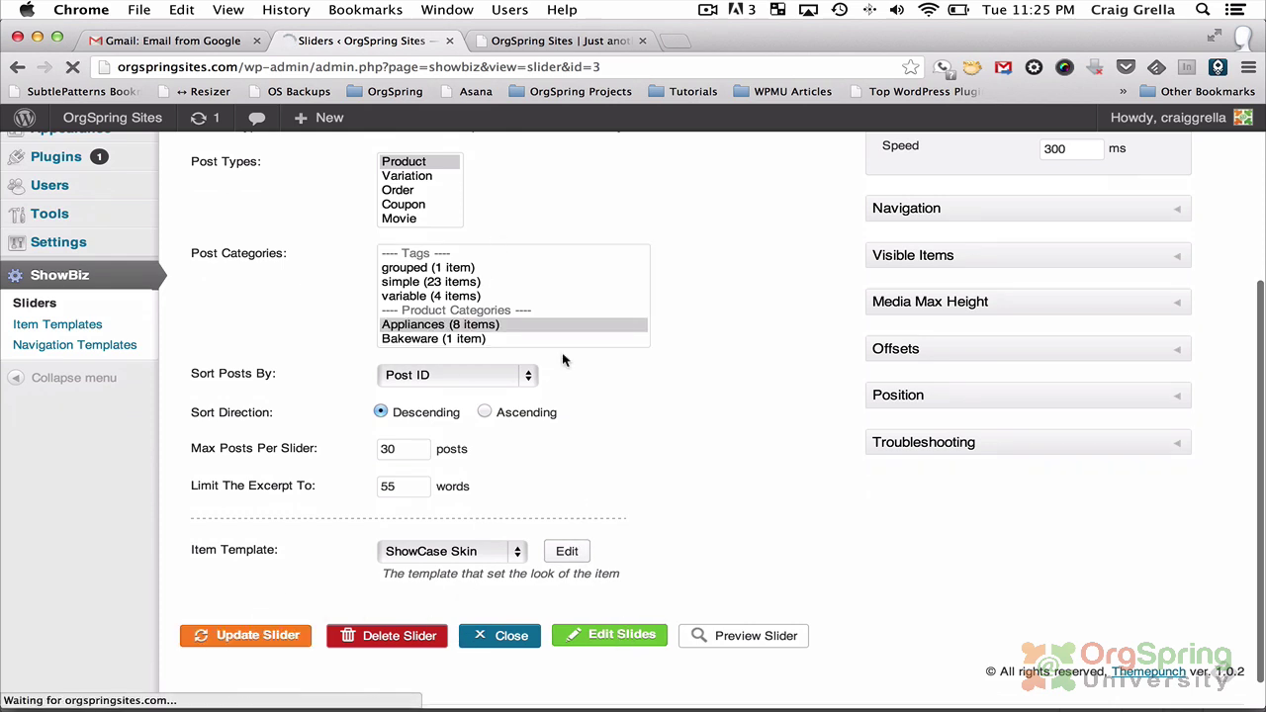
pyautogui.scroll(-12, 561, 359)
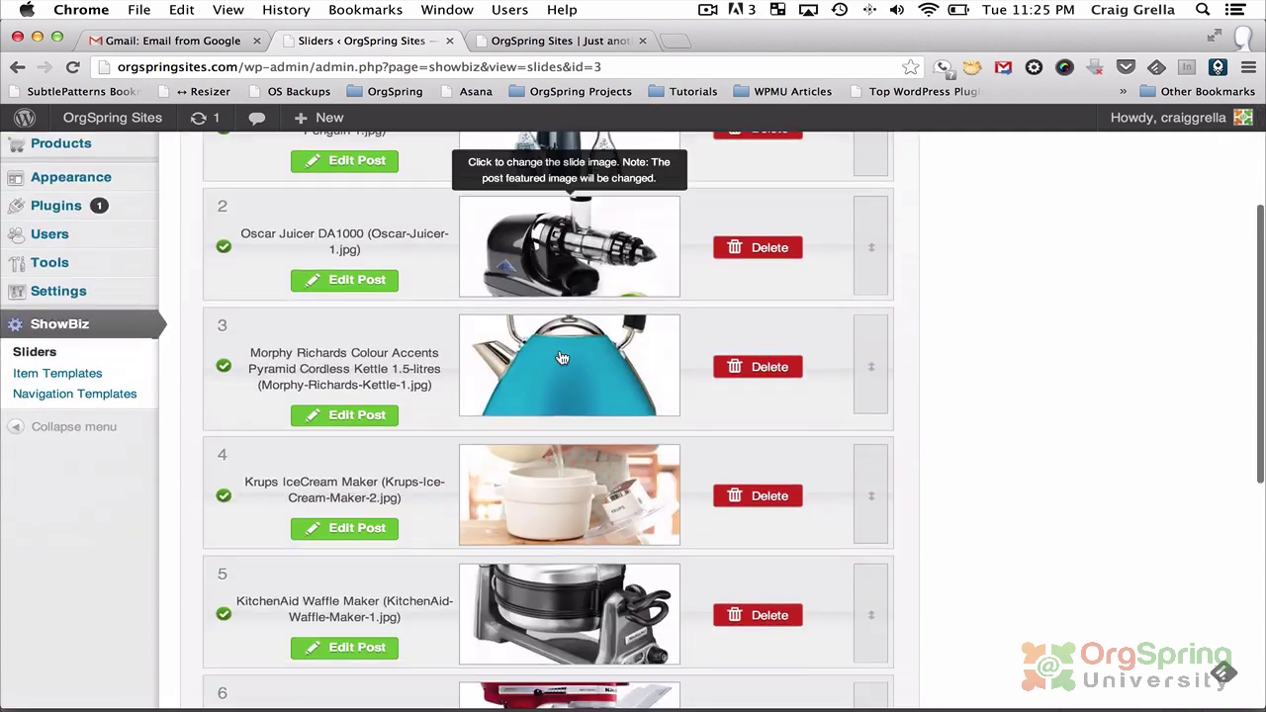
pyautogui.scroll(12, 561, 358)
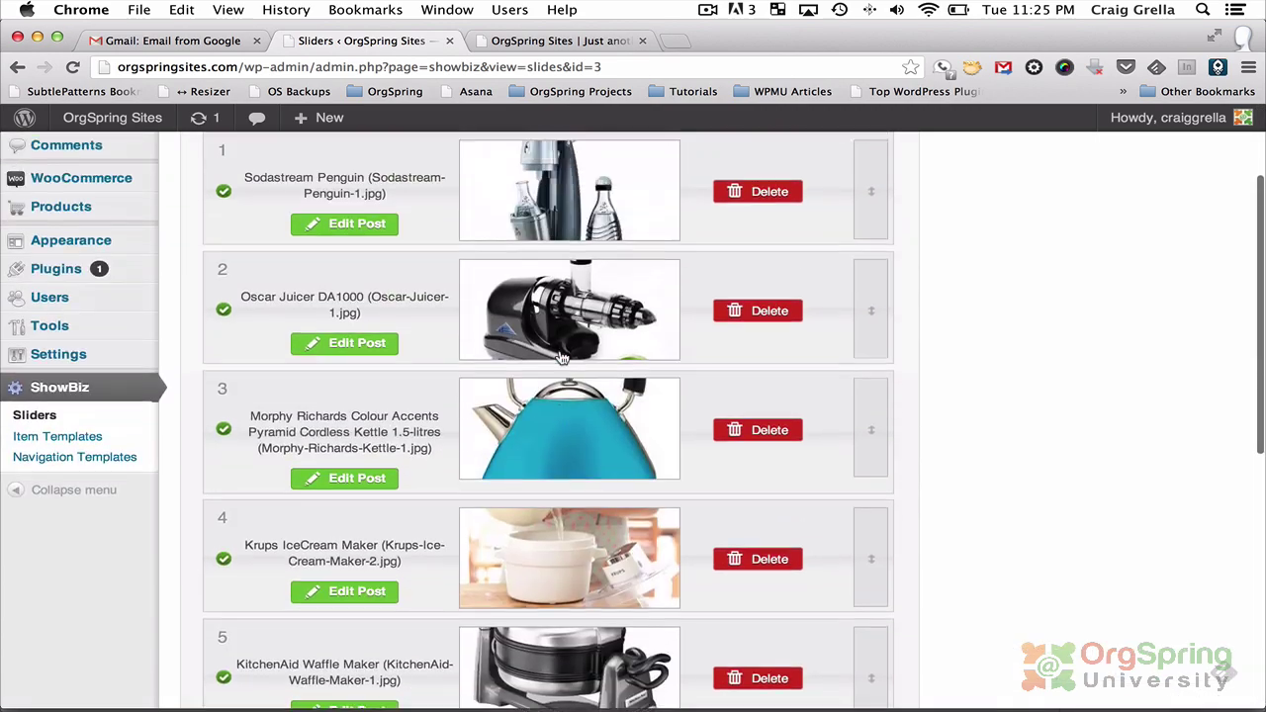
# Reload the home page, follow the Sodastream Penguin slide's title link and return to the home page.
pyautogui.click(523, 42)
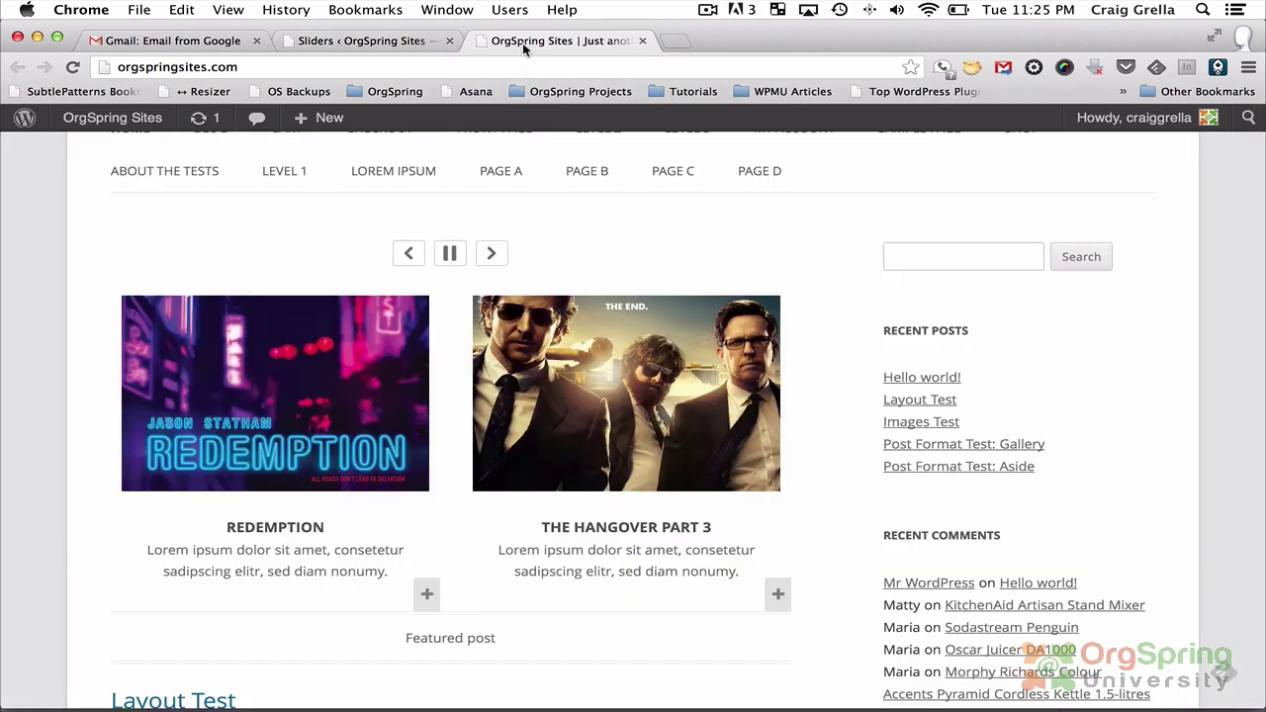
pyautogui.click(72, 67)
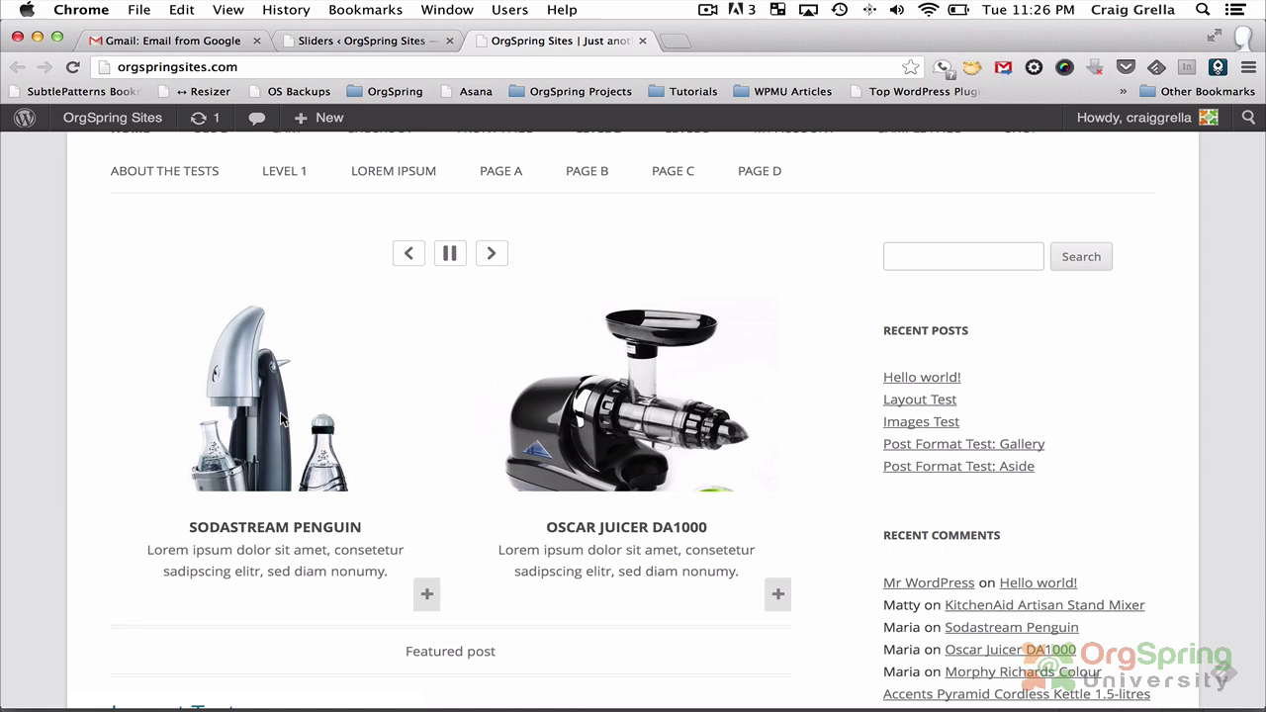
pyautogui.click(328, 531)
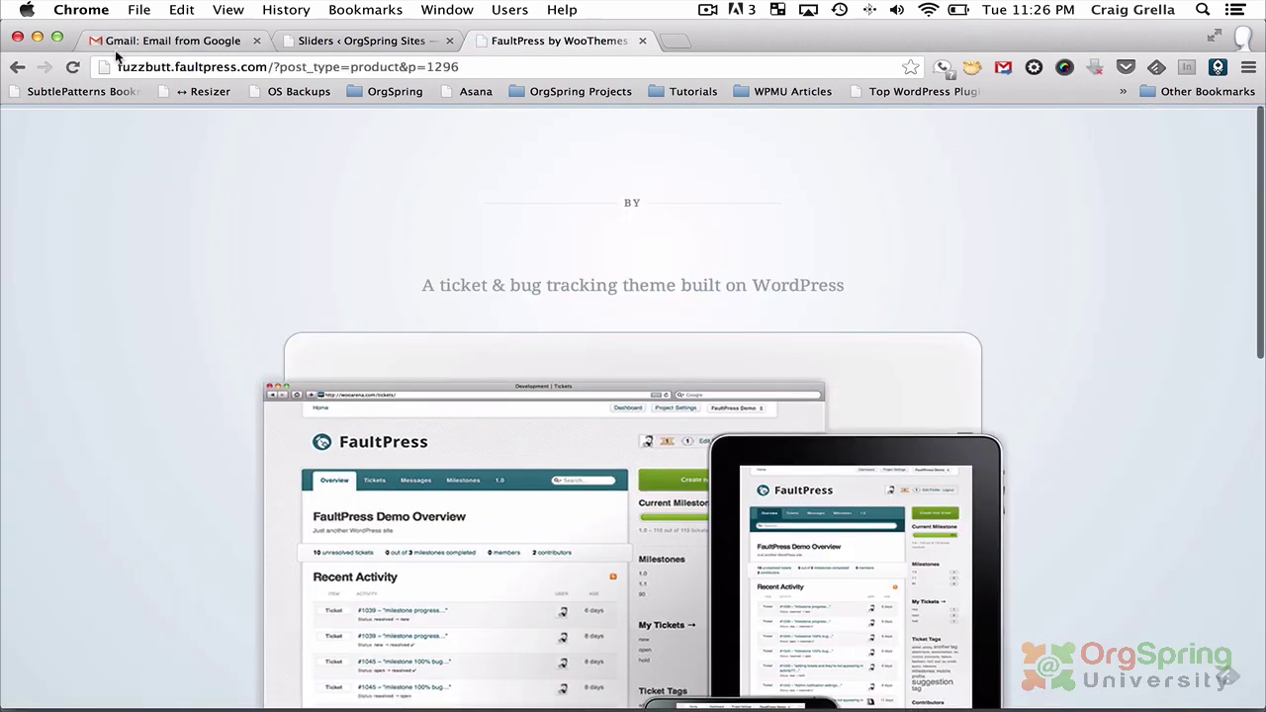
pyautogui.click(17, 67)
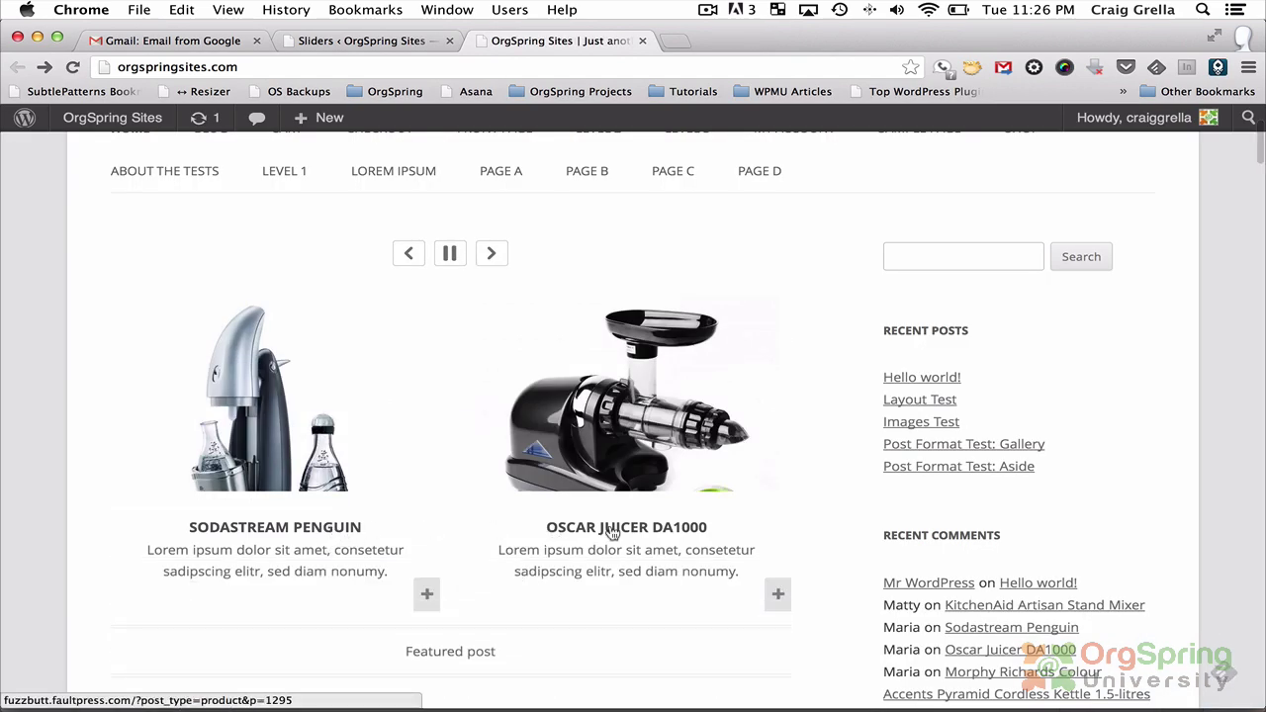
# Expand and collapse the Sodastream Penguin and Oscar Juicer DA1000 details, and examine the product slider above the featured post.
pyautogui.click(430, 594)
pyautogui.scroll(-1, 441, 525)
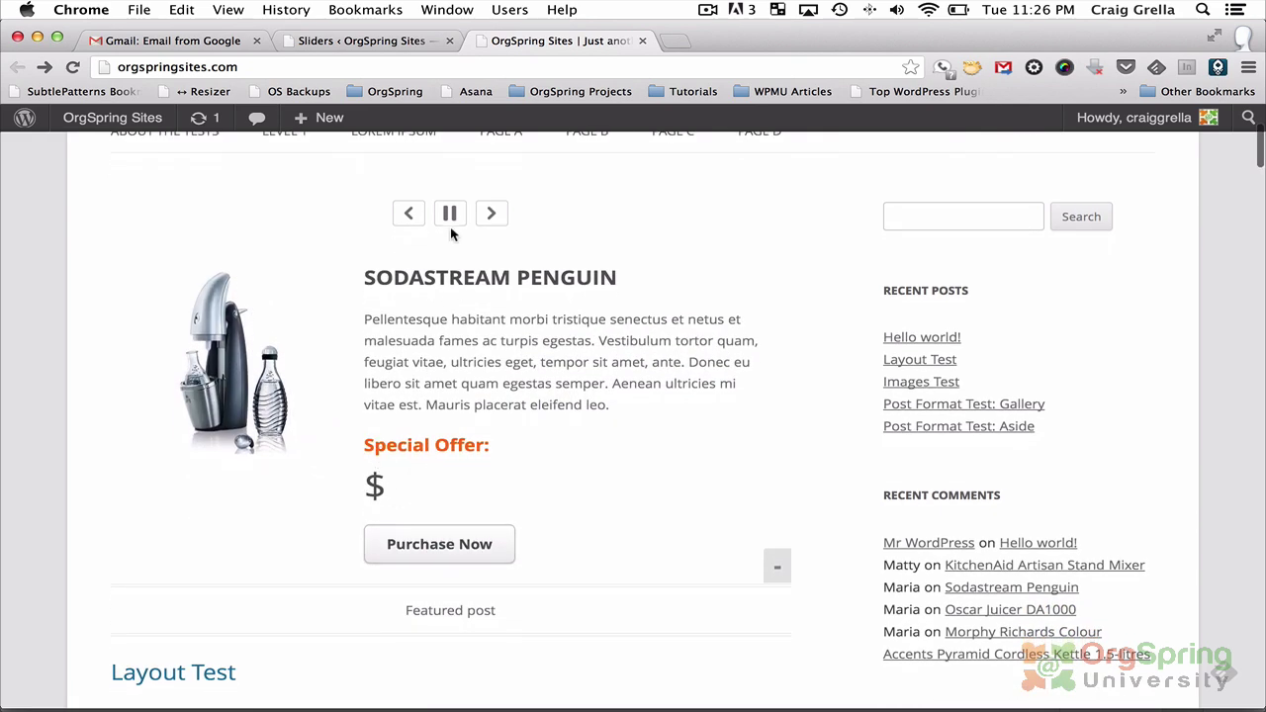
pyautogui.click(774, 569)
pyautogui.click(775, 565)
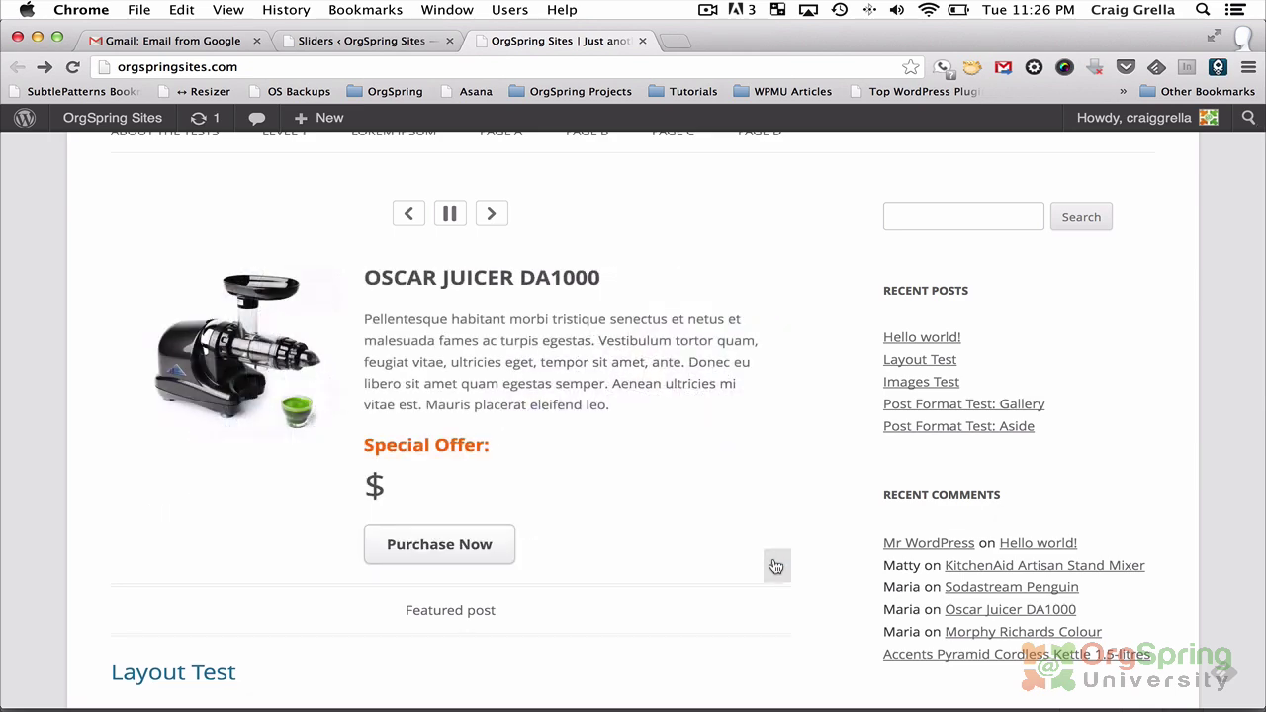
pyautogui.click(779, 572)
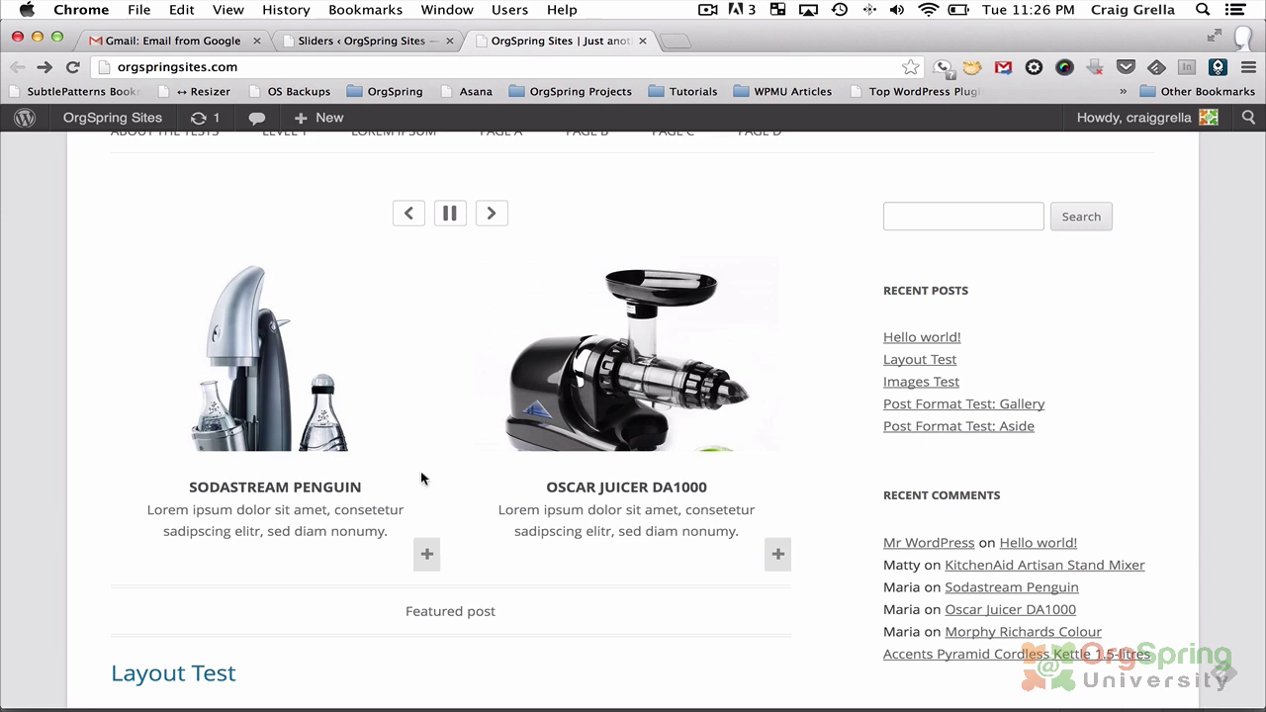
pyautogui.scroll(3, 415, 296)
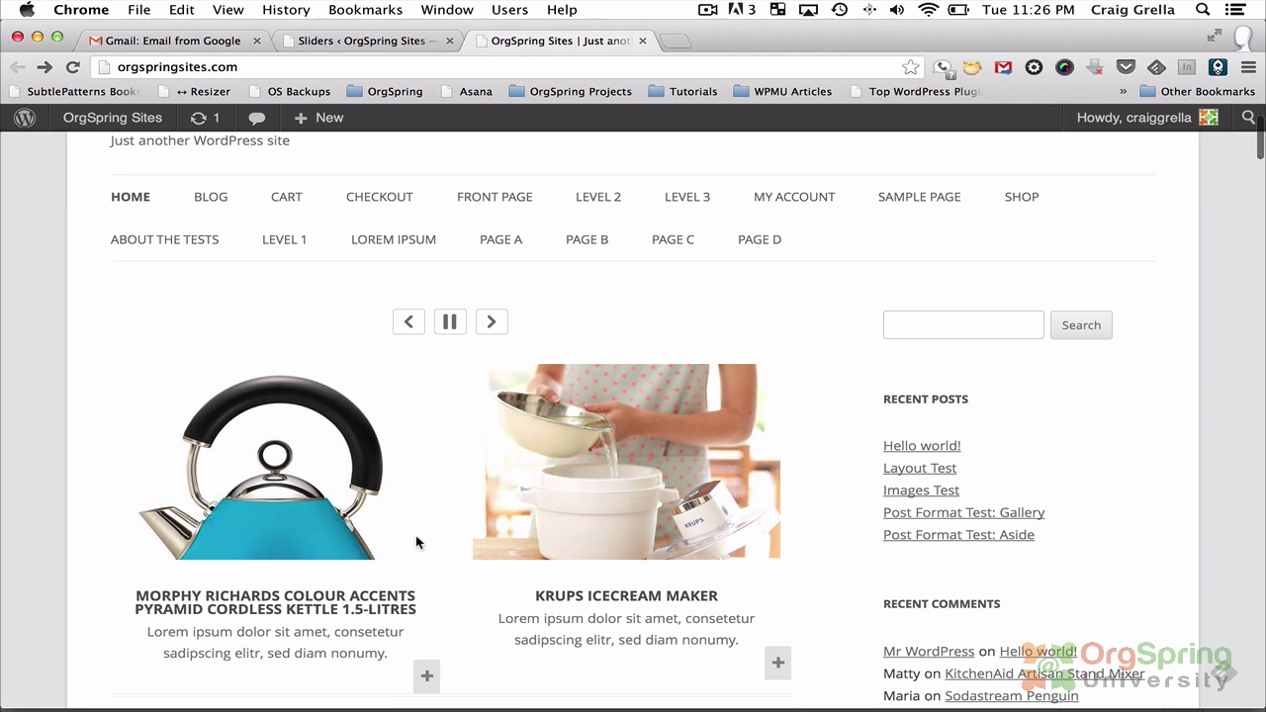
pyautogui.scroll(-1, 416, 542)
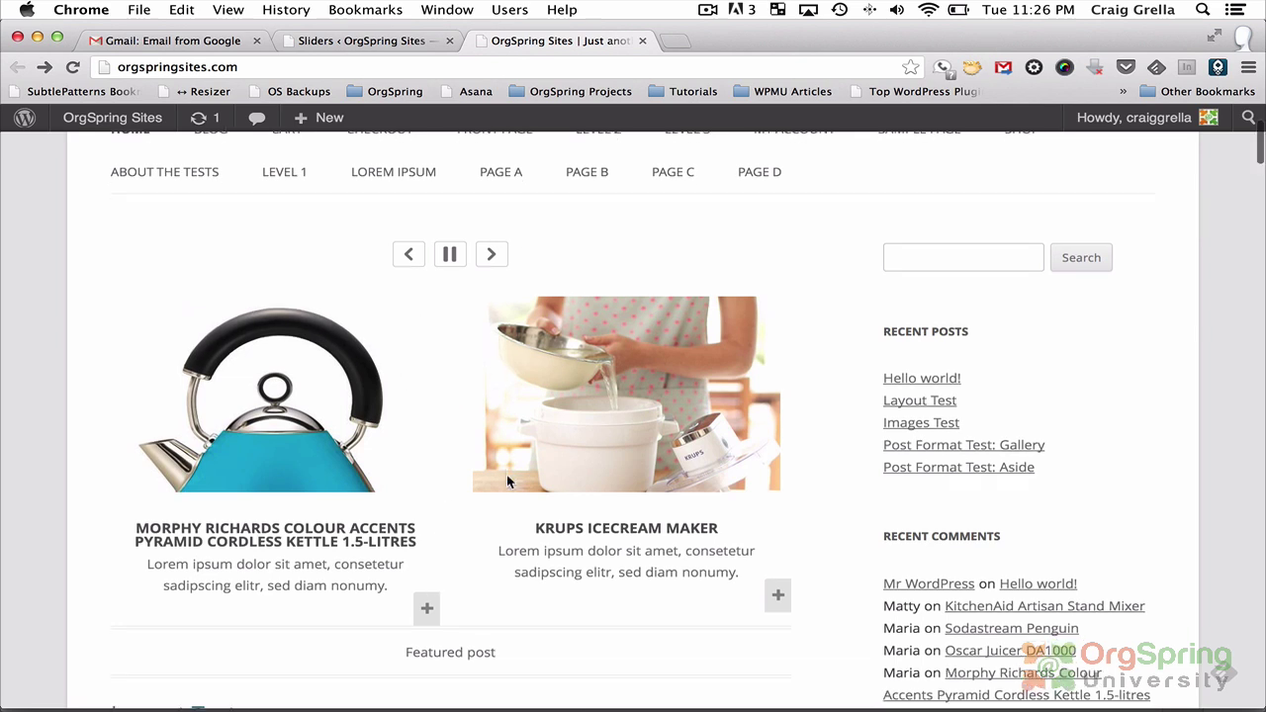
pyautogui.scroll(-1, 506, 475)
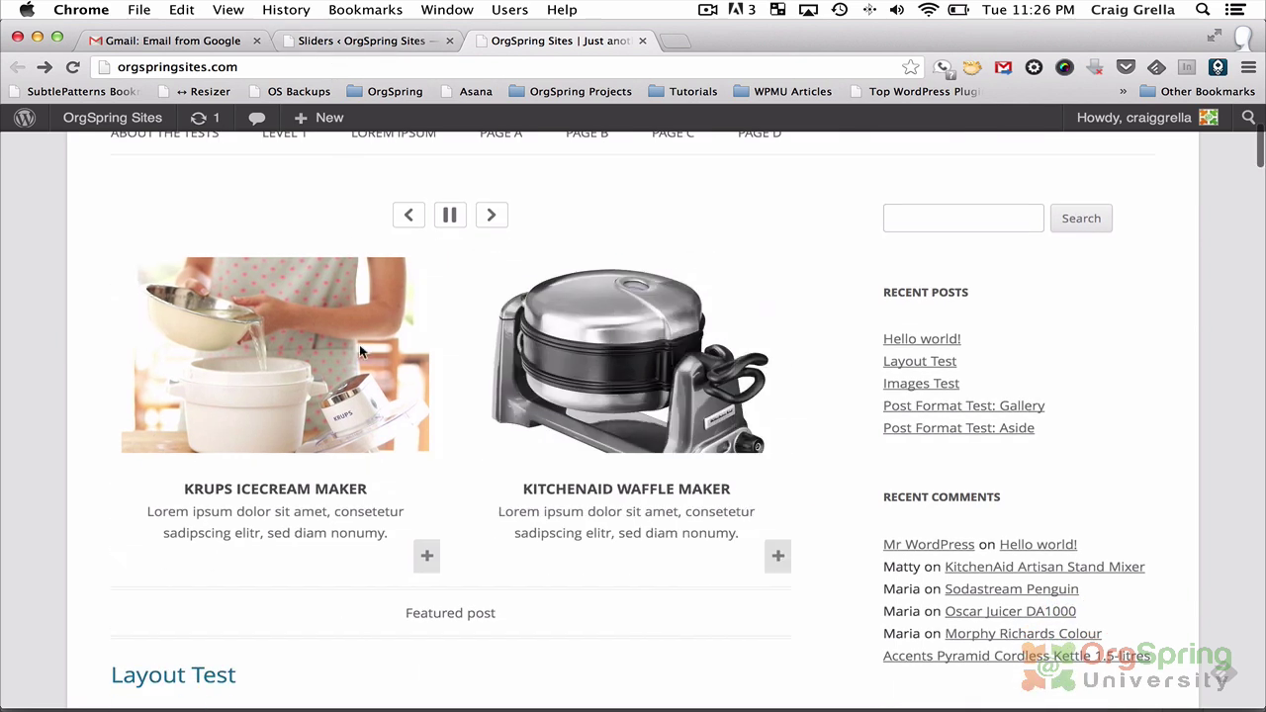
pyautogui.scroll(-1, 359, 344)
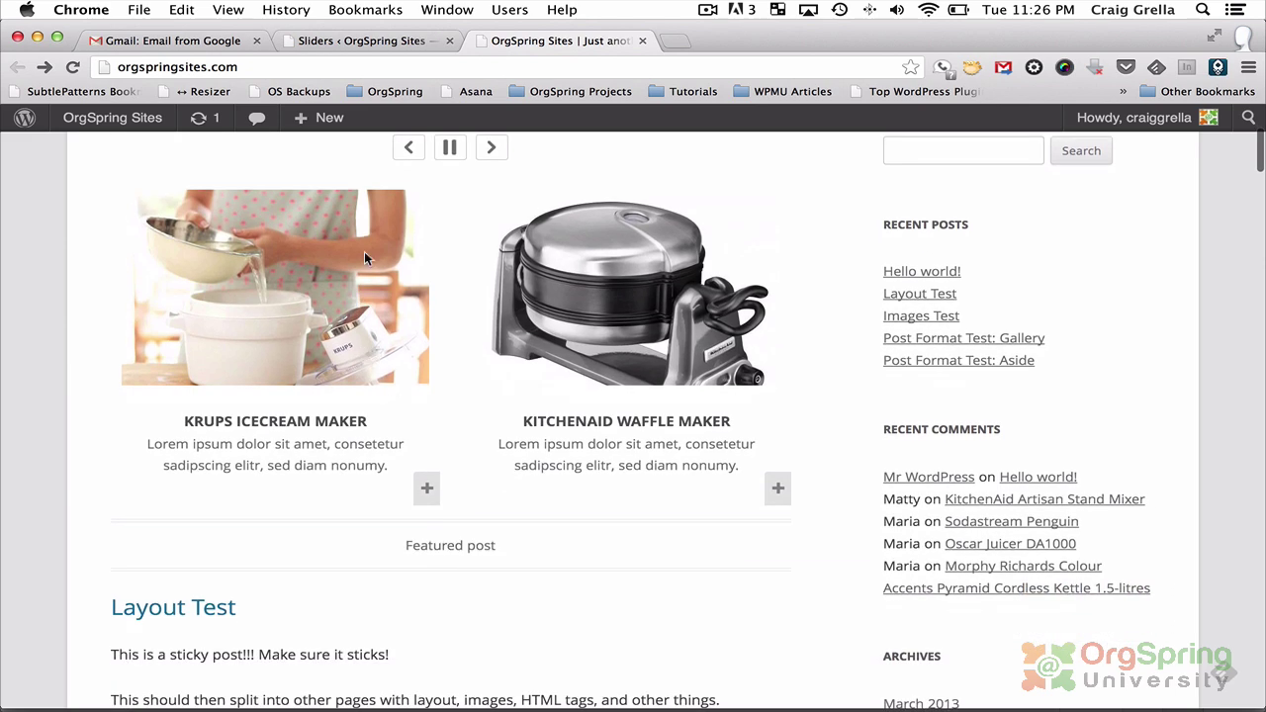
# Reopen templateslider's settings from its slides list, set the item template to WooCommerce Skin and update the slider.
pyautogui.click(347, 39)
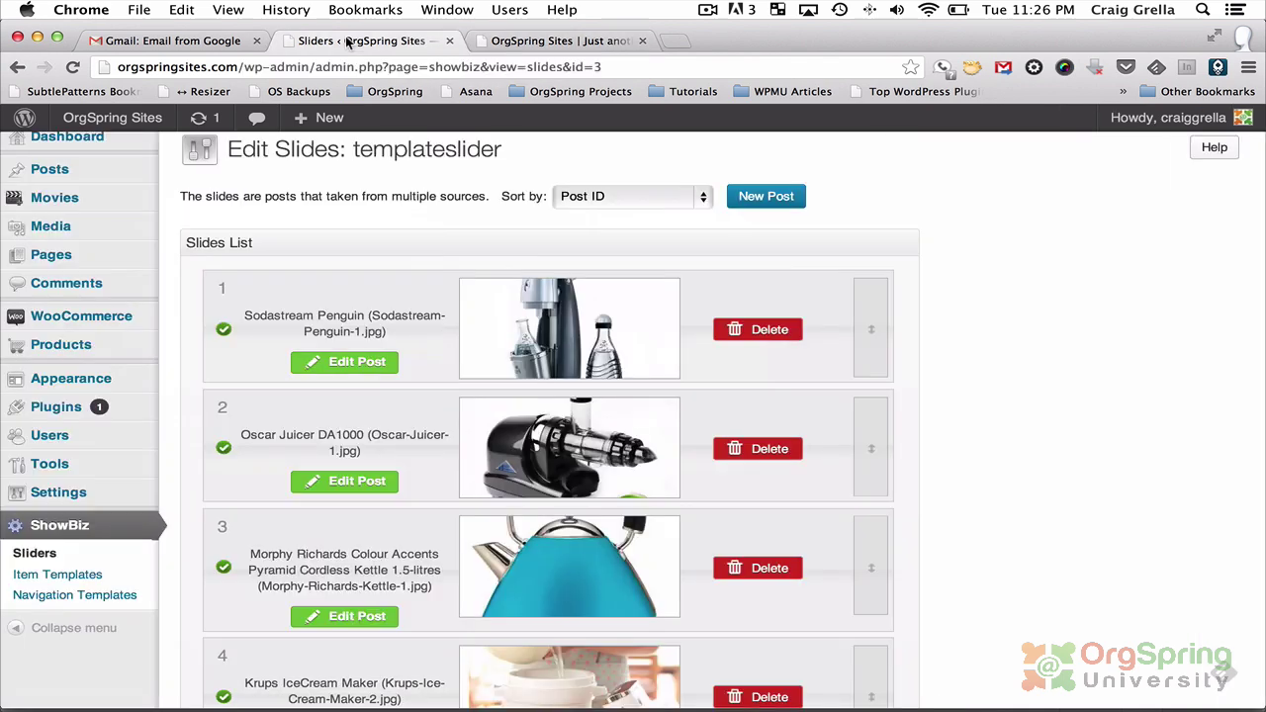
pyautogui.scroll(-10, 453, 201)
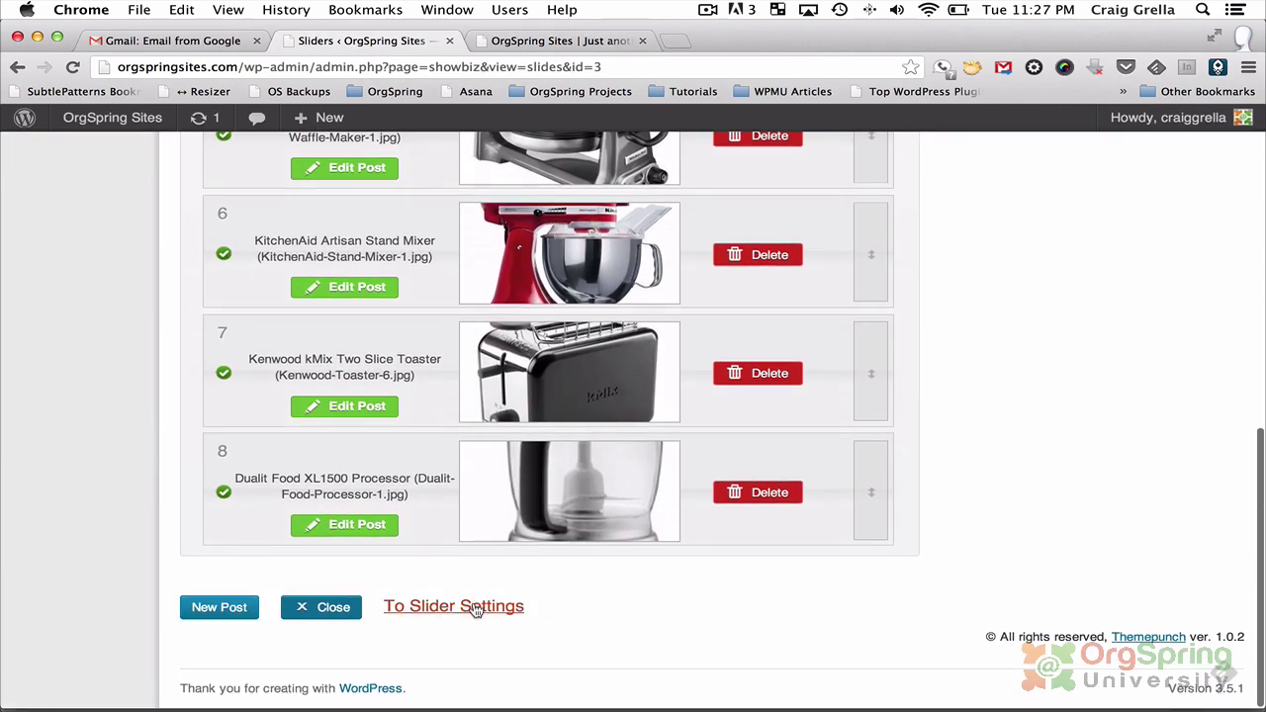
pyautogui.click(472, 607)
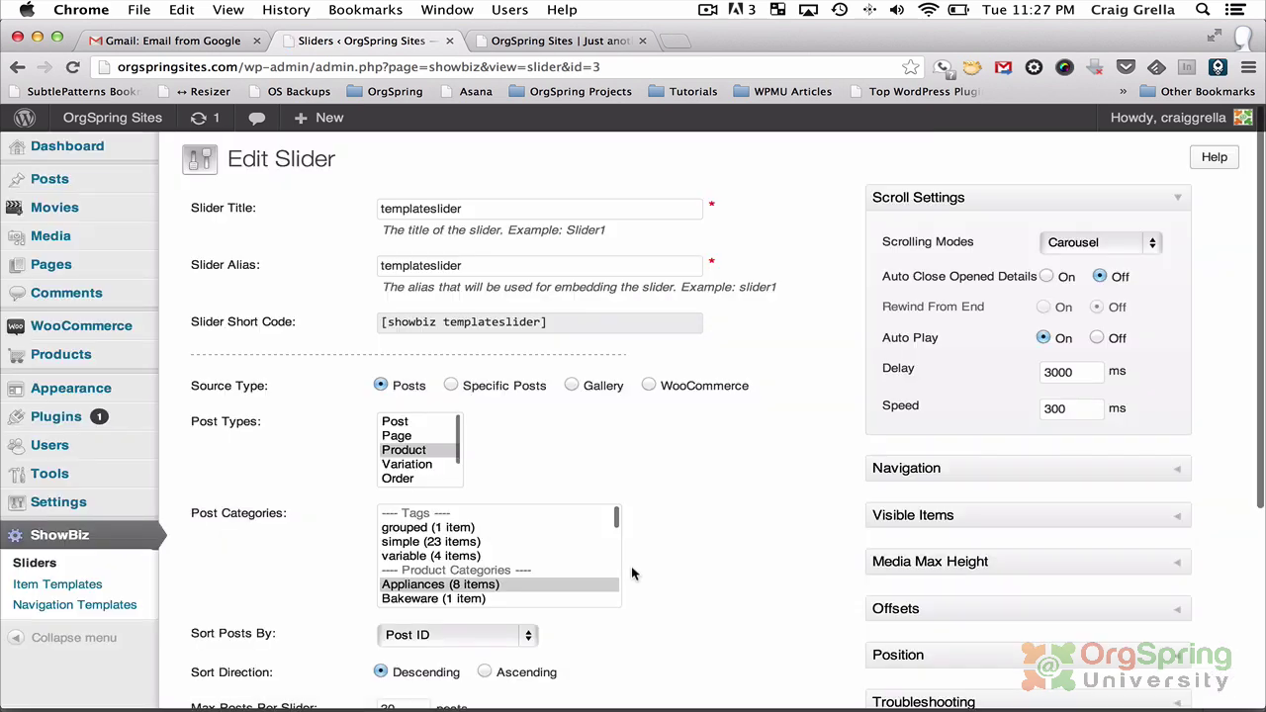
pyautogui.scroll(-5, 631, 565)
pyautogui.click(455, 532)
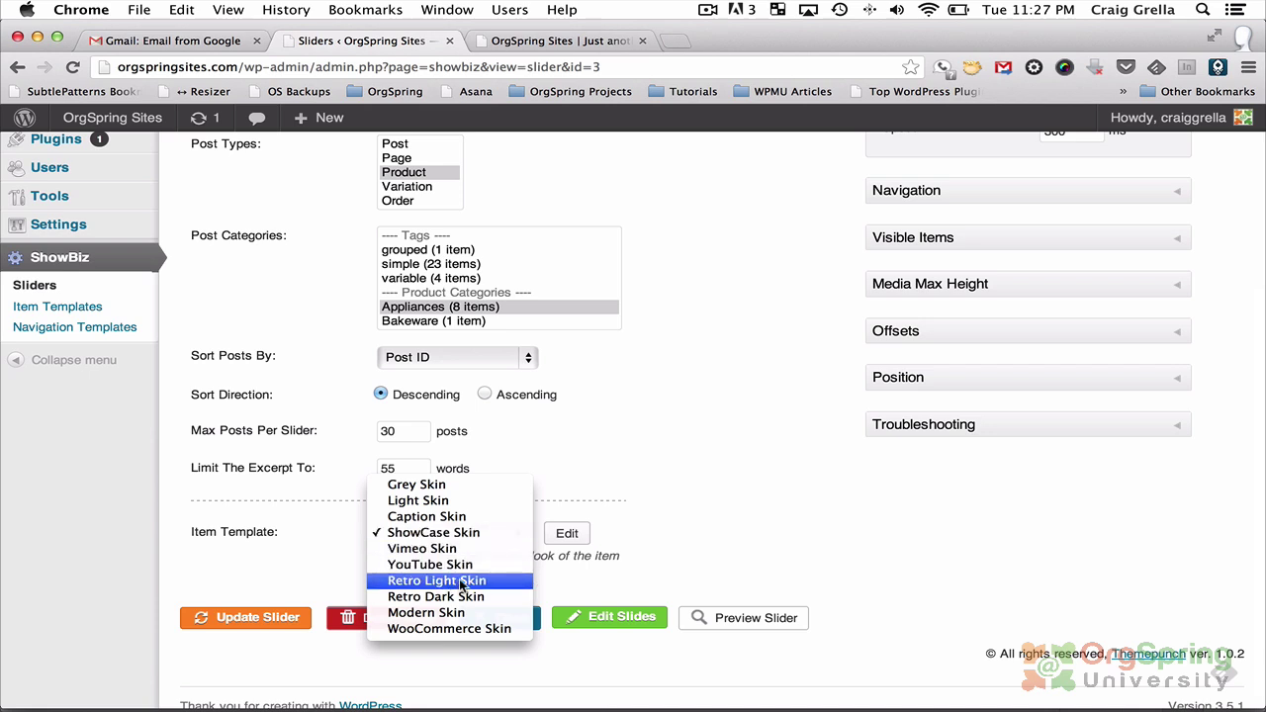
pyautogui.click(457, 626)
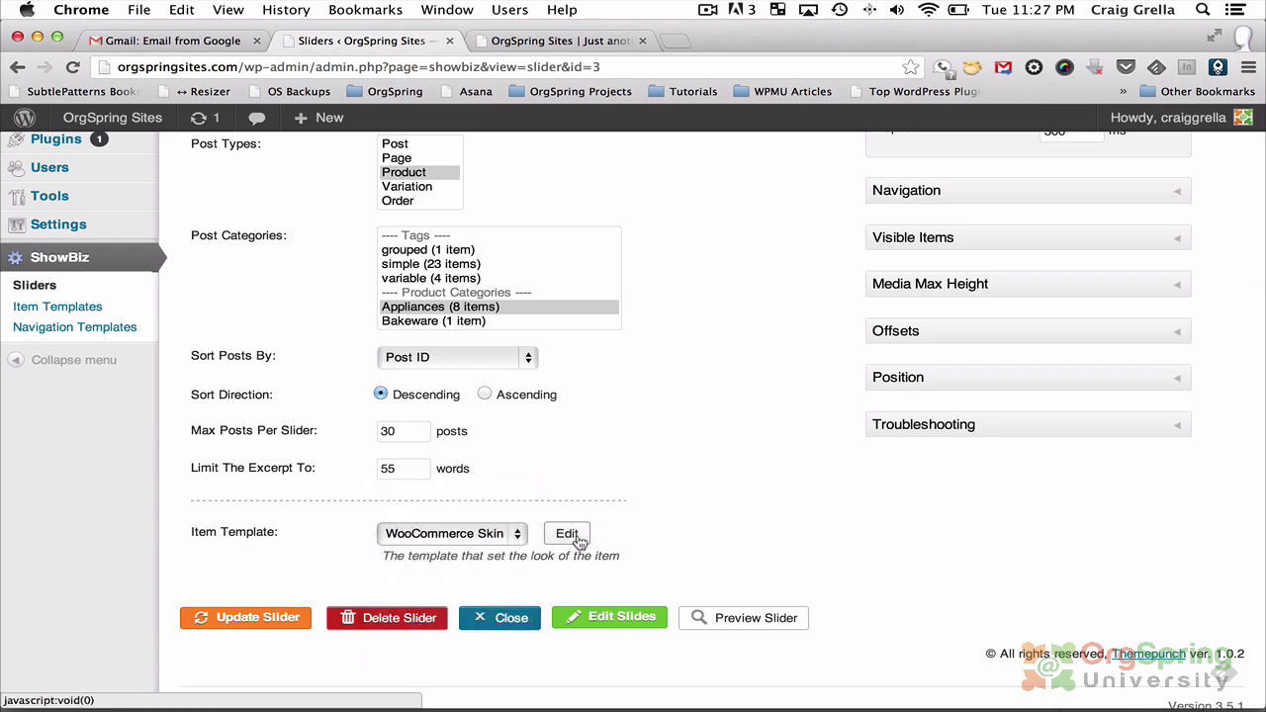
pyautogui.click(279, 617)
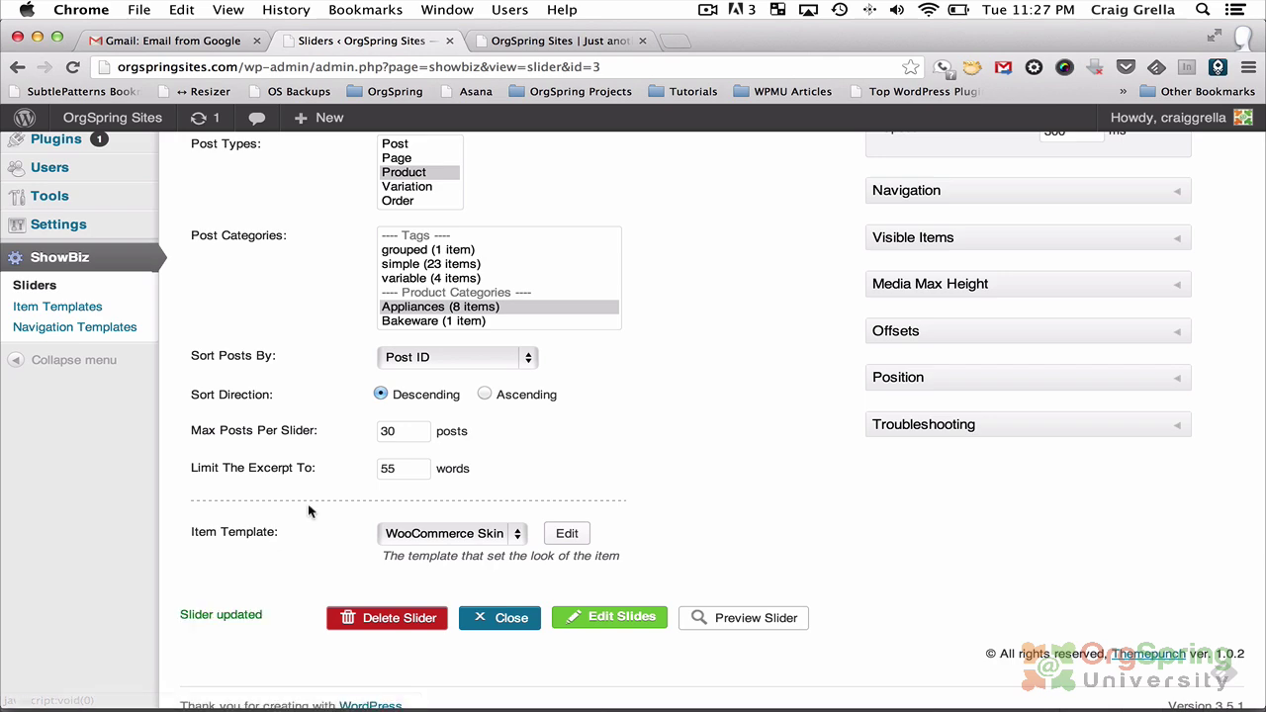
# Reload the home page and examine the product slider's item layout, including descriptions, ratings, categories and prices.
pyautogui.click(517, 49)
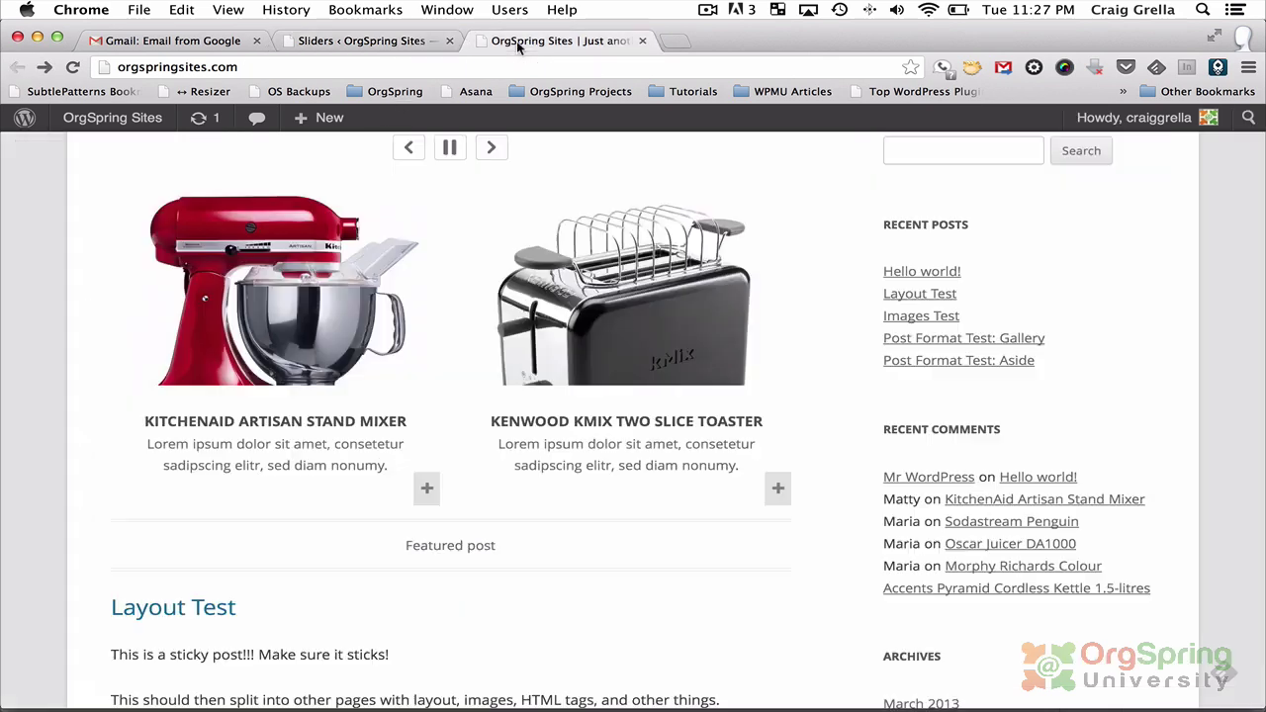
pyautogui.click(74, 67)
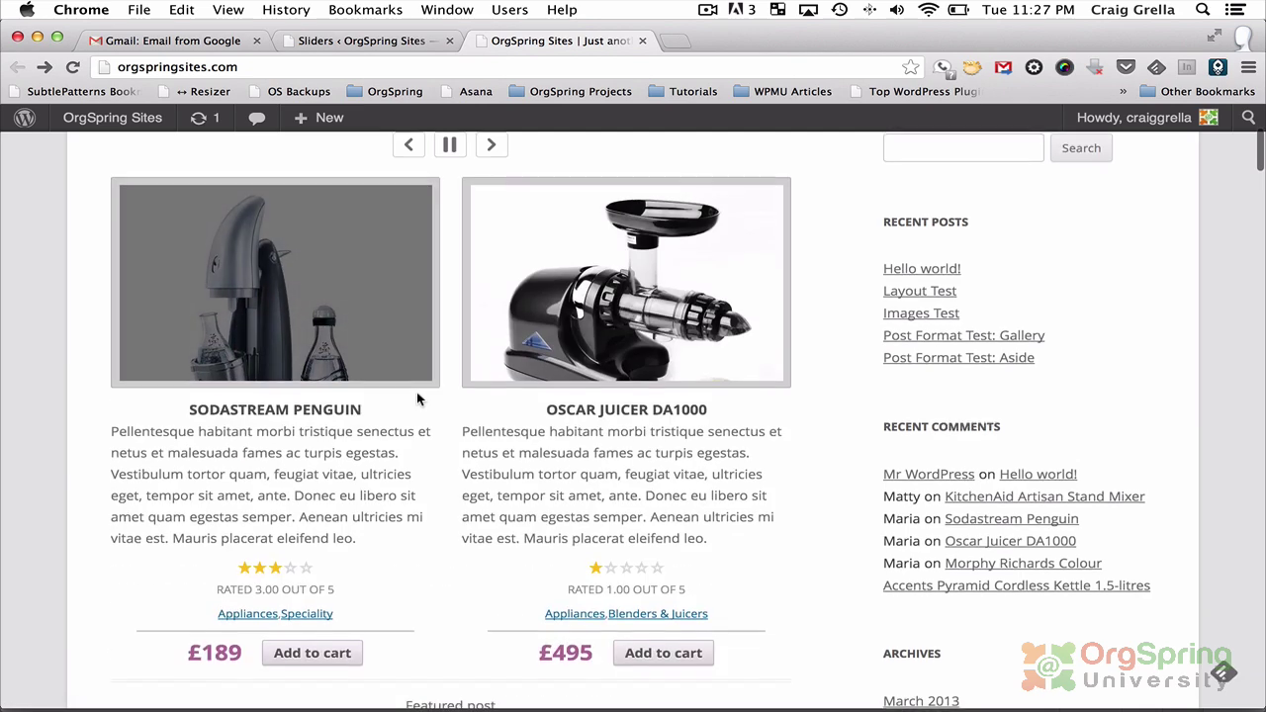
pyautogui.scroll(-1, 418, 399)
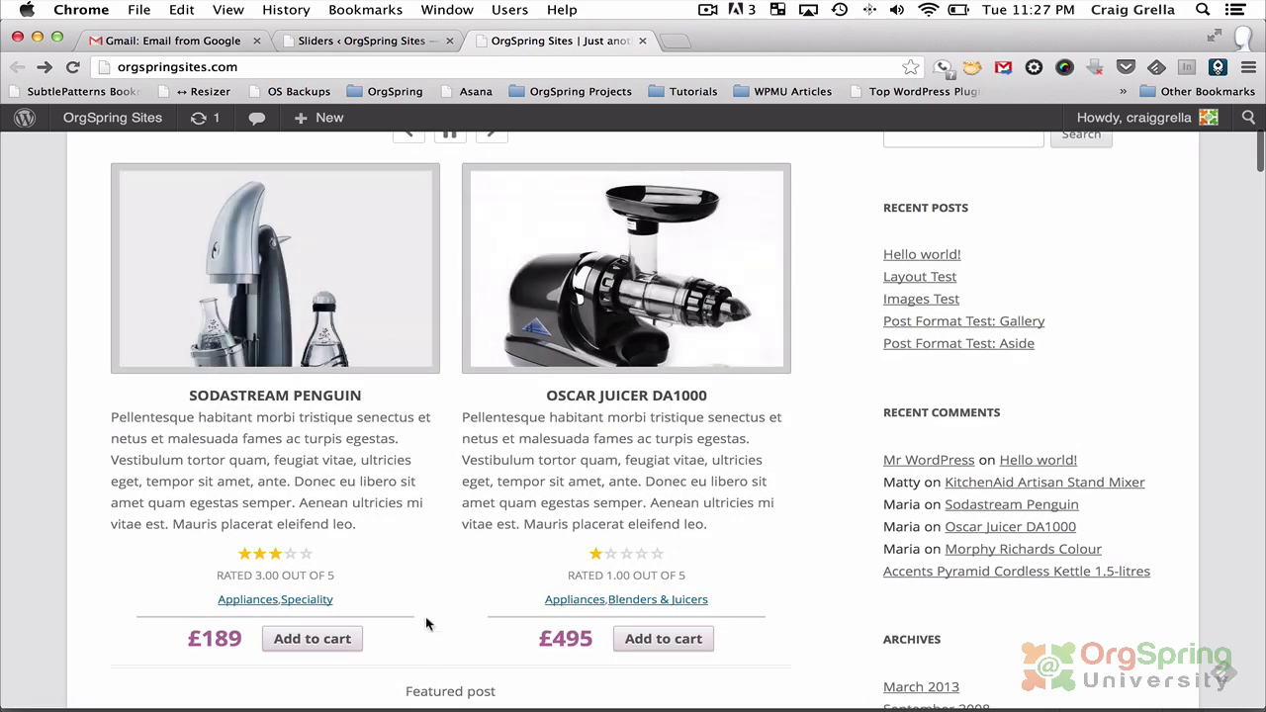
pyautogui.scroll(3, 422, 401)
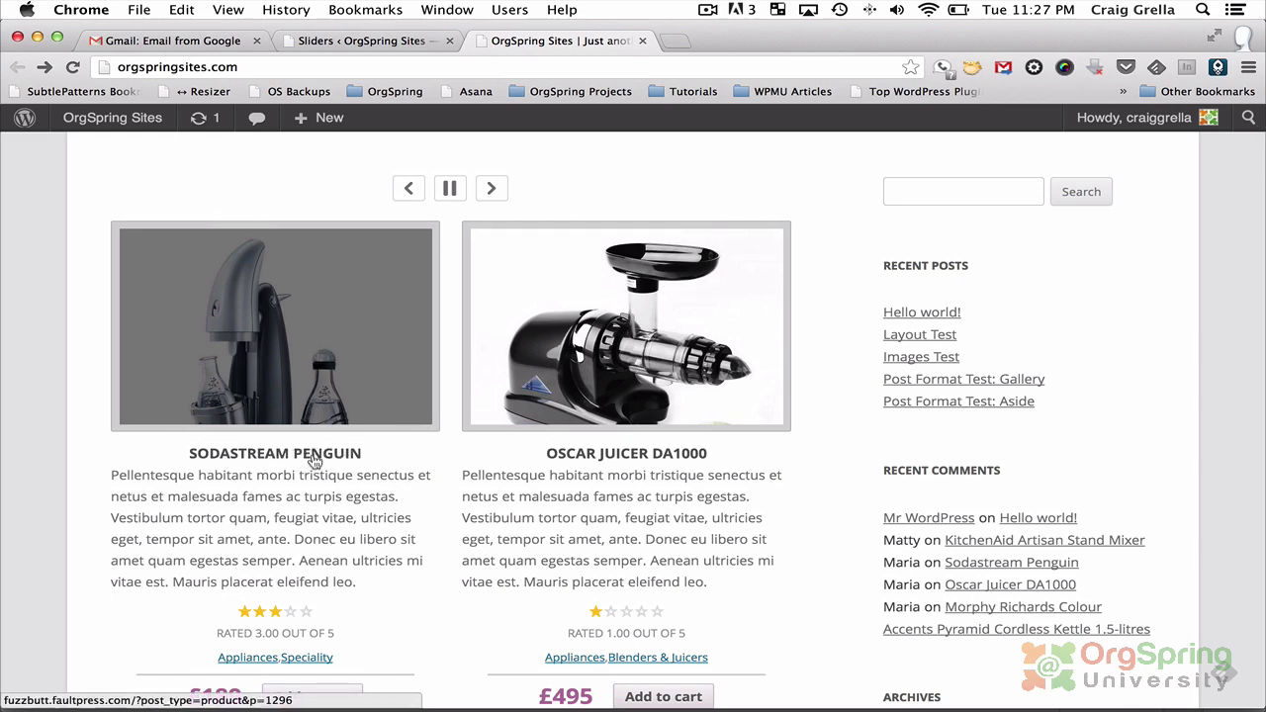
pyautogui.scroll(-5, 325, 500)
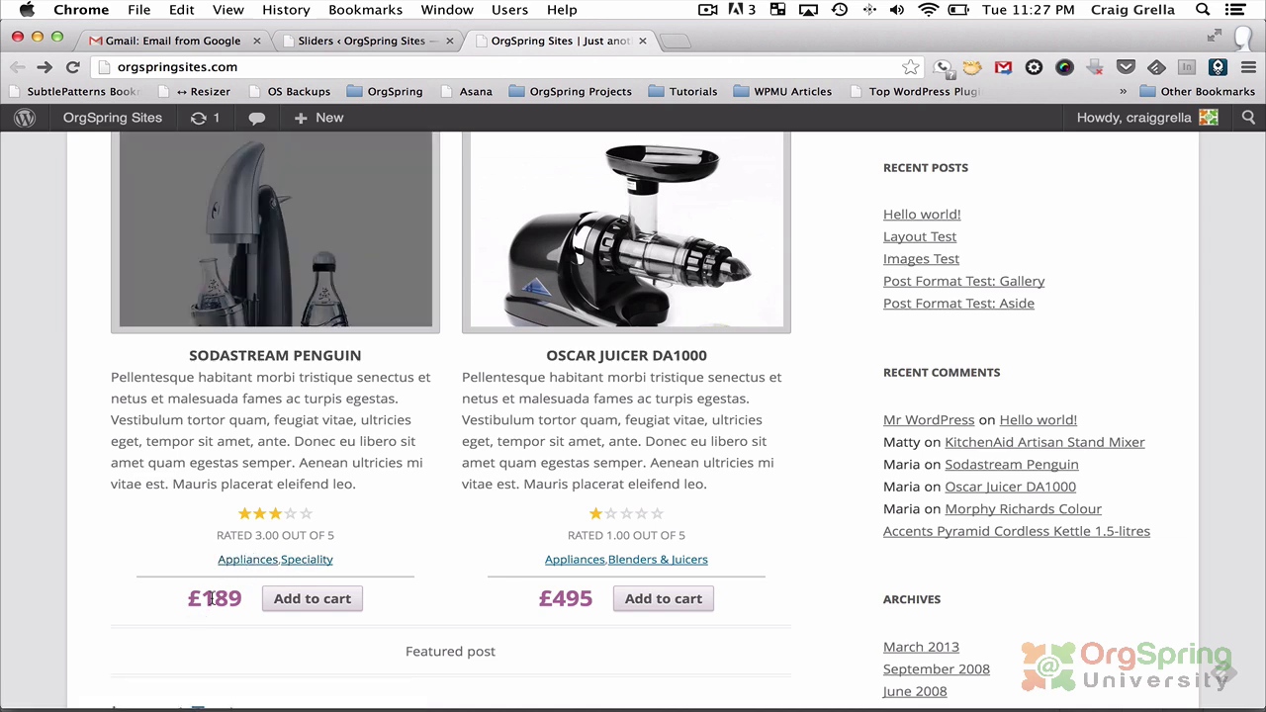
# Add the Sodastream Penguin to the cart from the home page slider, view the cart and return to the home page.
pyautogui.click(319, 603)
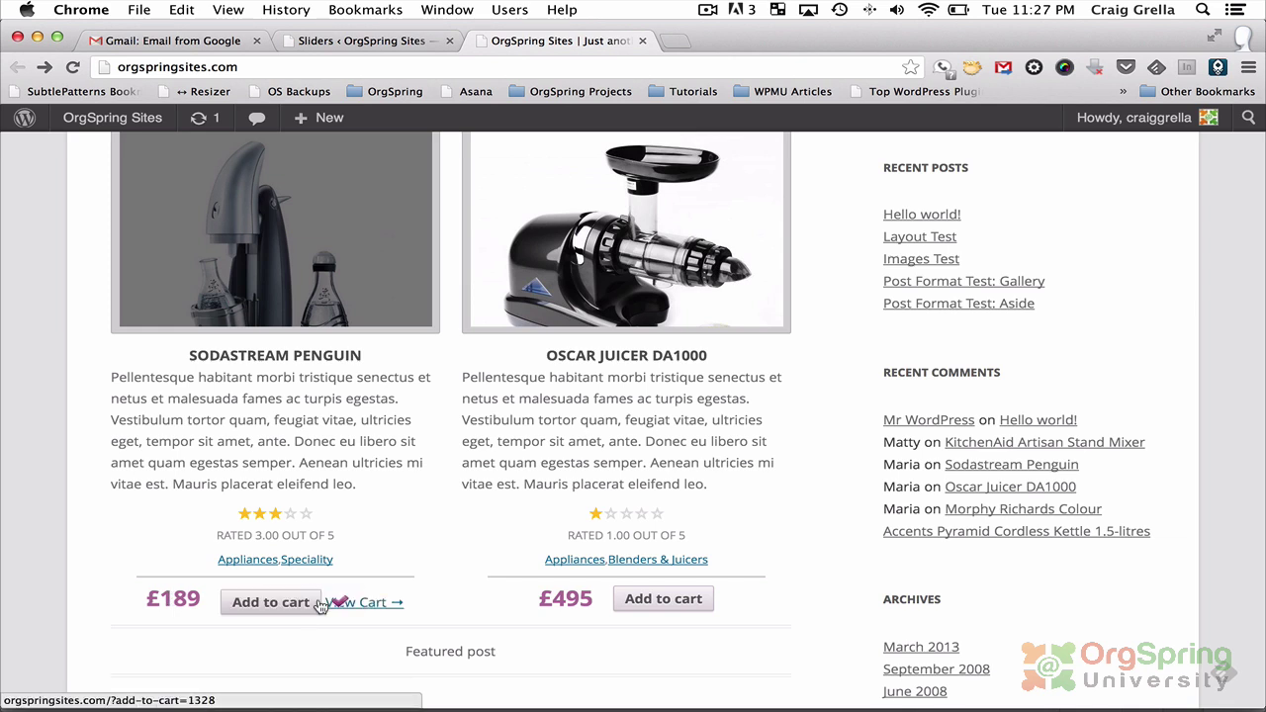
pyautogui.click(381, 602)
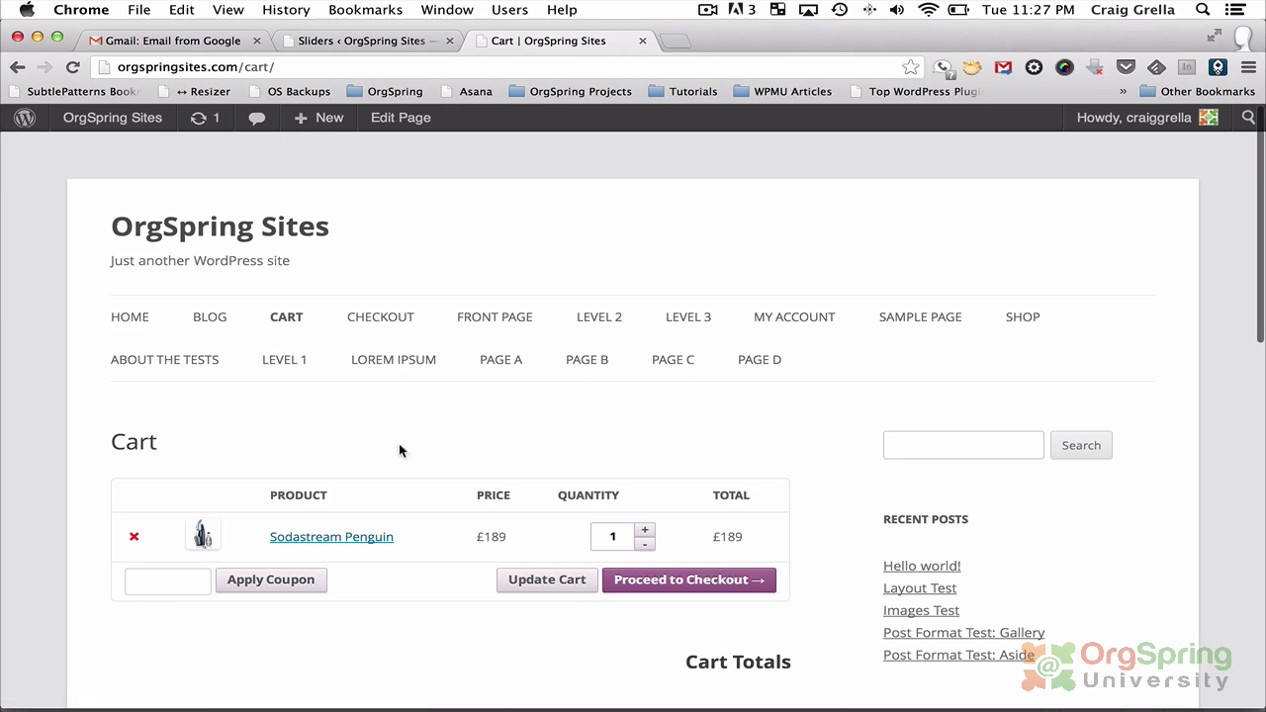
pyautogui.scroll(-1, 398, 451)
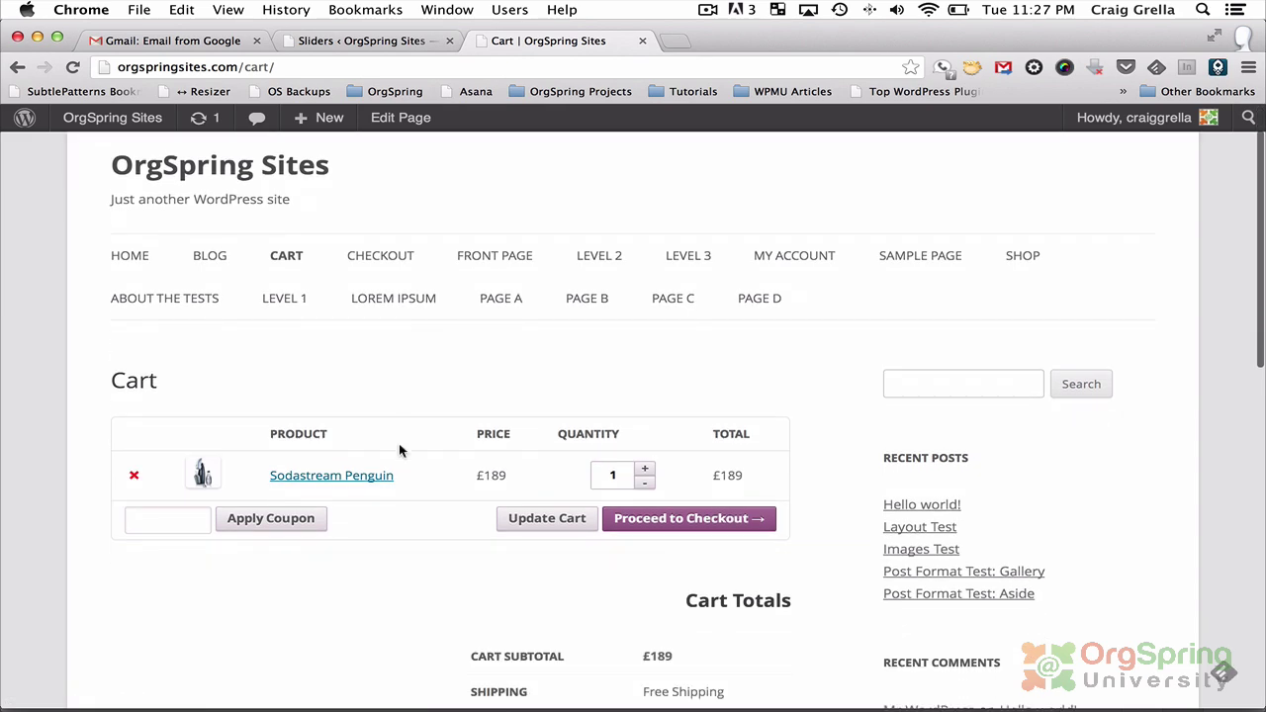
pyautogui.click(130, 255)
pyautogui.scroll(-2, 322, 348)
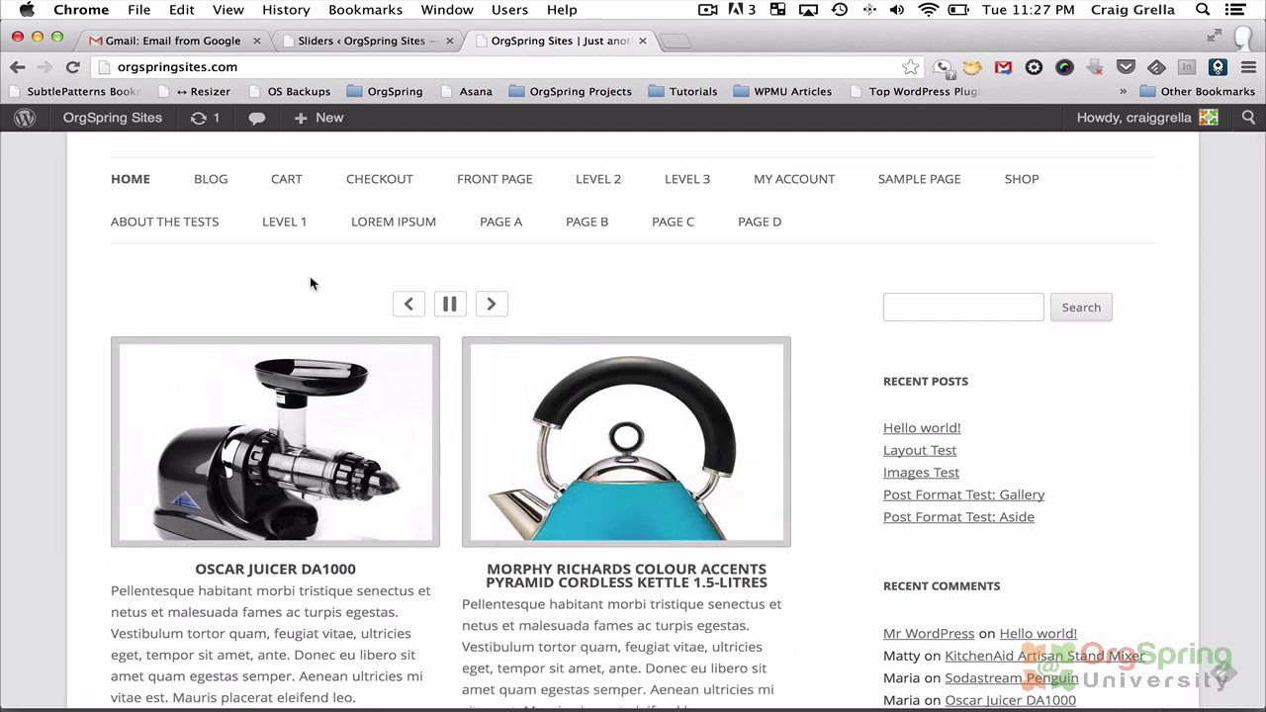
# Advance the home page product slider repeatedly to look through its appliance items.
pyautogui.moveTo(324, 119)
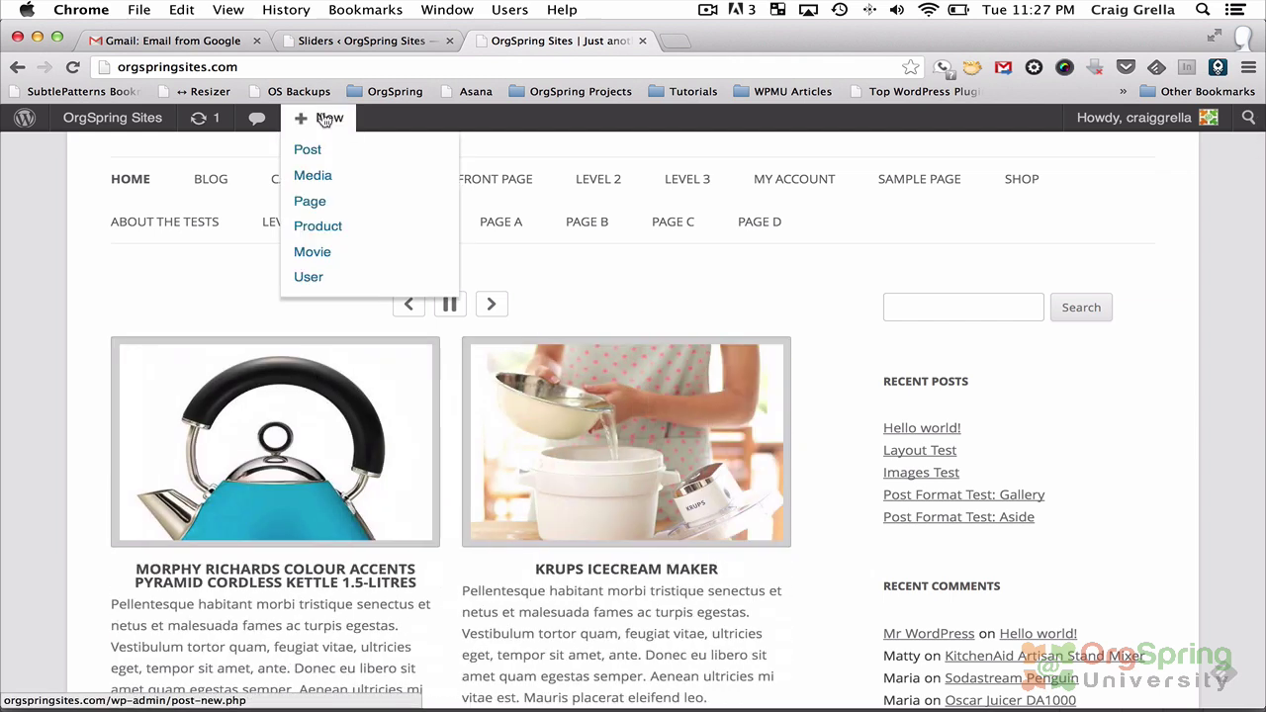
pyautogui.click(488, 305)
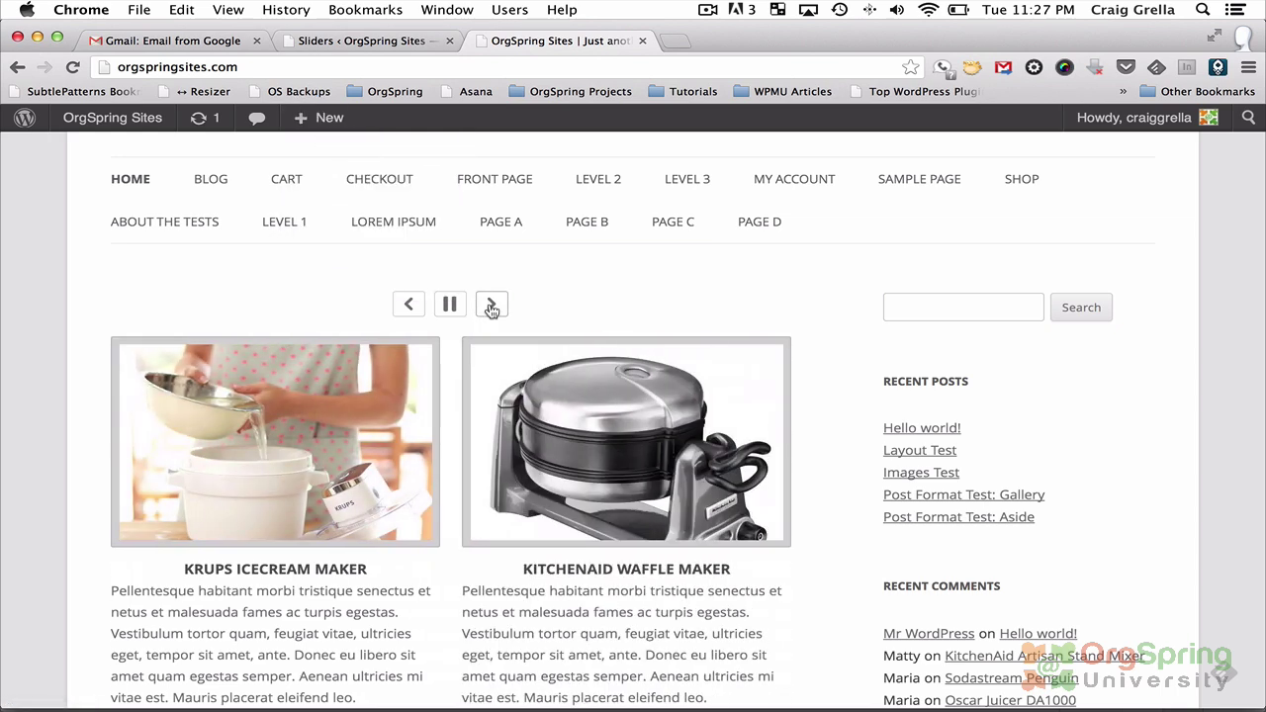
pyautogui.click(489, 306)
pyautogui.click(490, 307)
pyautogui.click(491, 308)
pyautogui.click(492, 309)
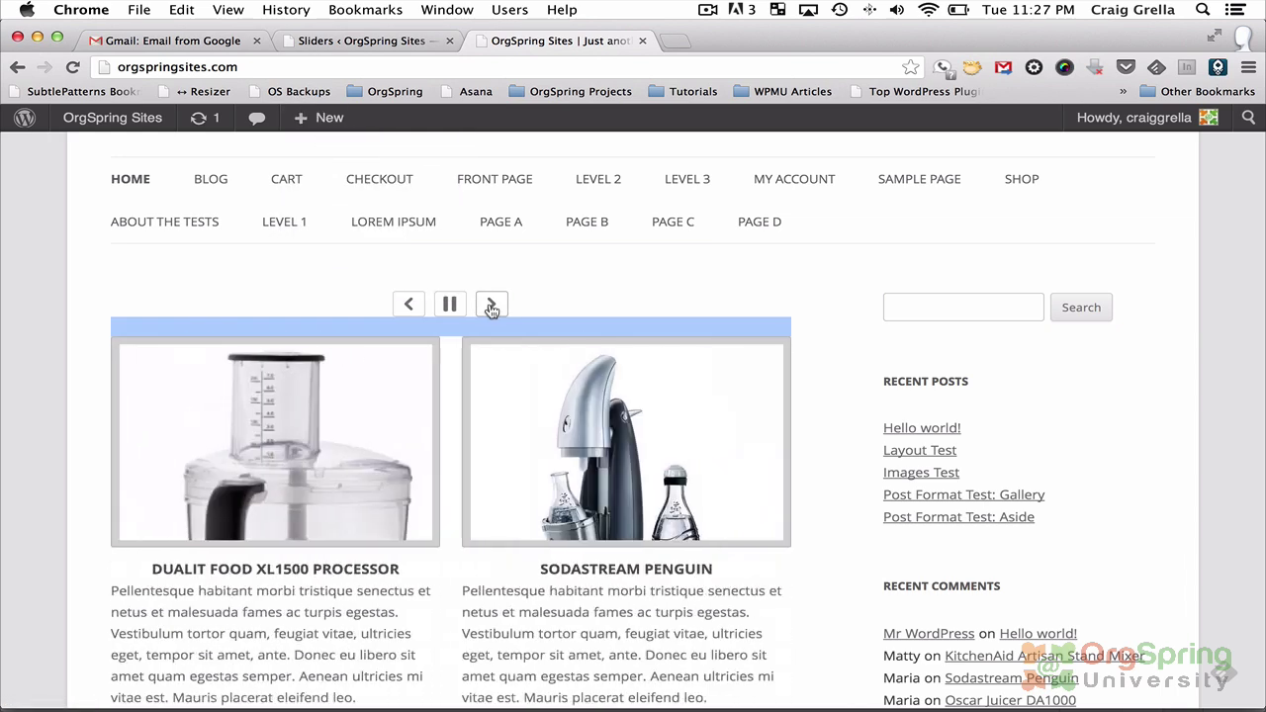
pyautogui.click(492, 309)
pyautogui.click(491, 309)
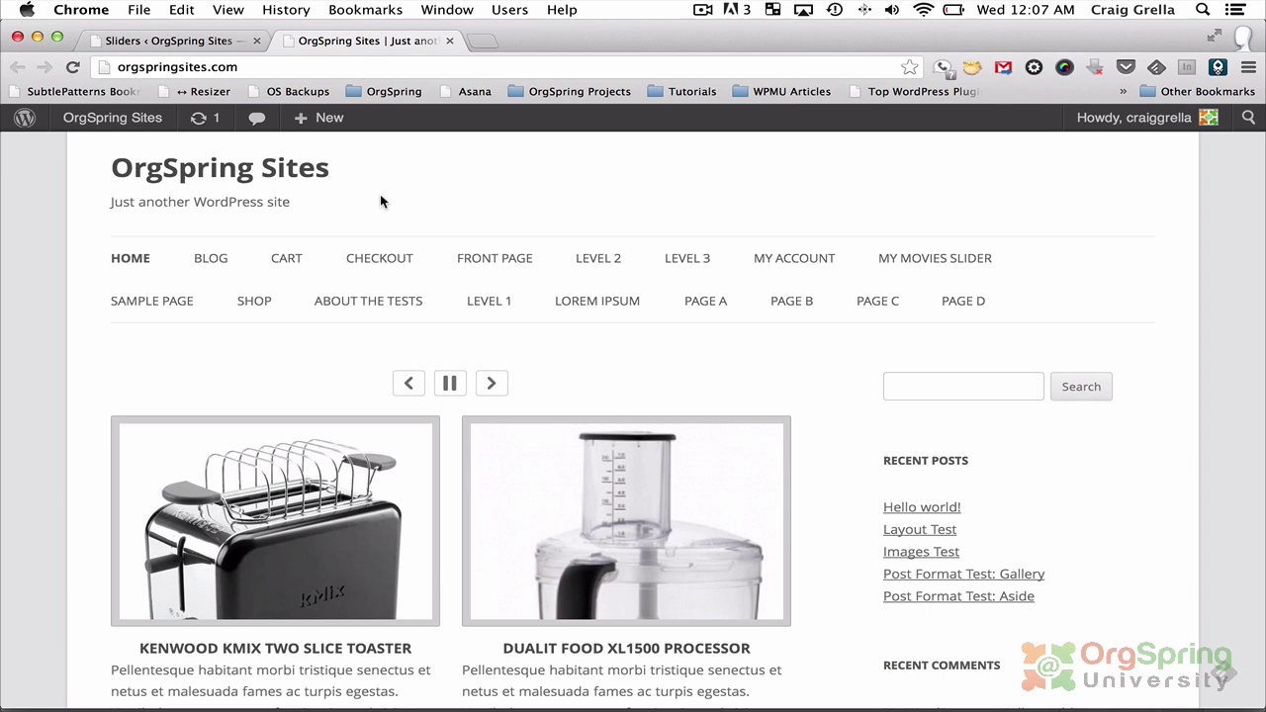
# Open the WordPress Pages list in a separate browser tab and start a new page titled "Slider Content Page".
pyautogui.click(173, 42)
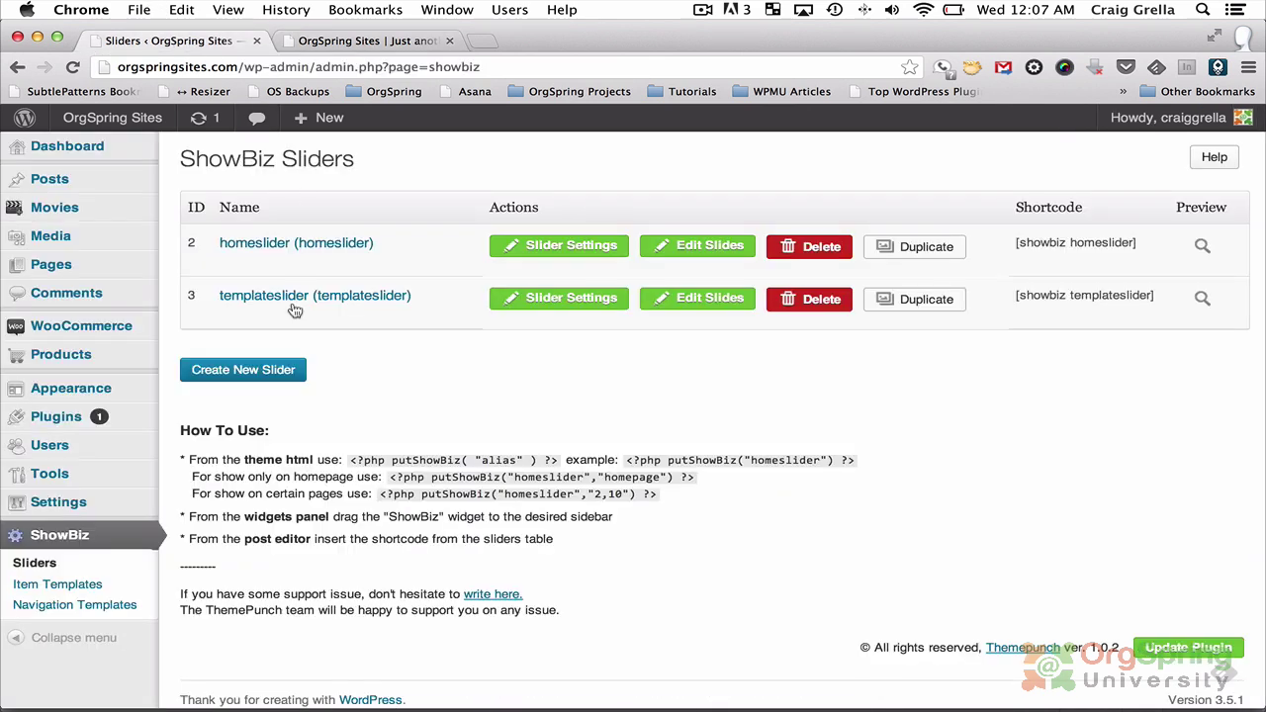
pyautogui.keyDown('super'); pyautogui.click(68, 264); pyautogui.keyUp('super')
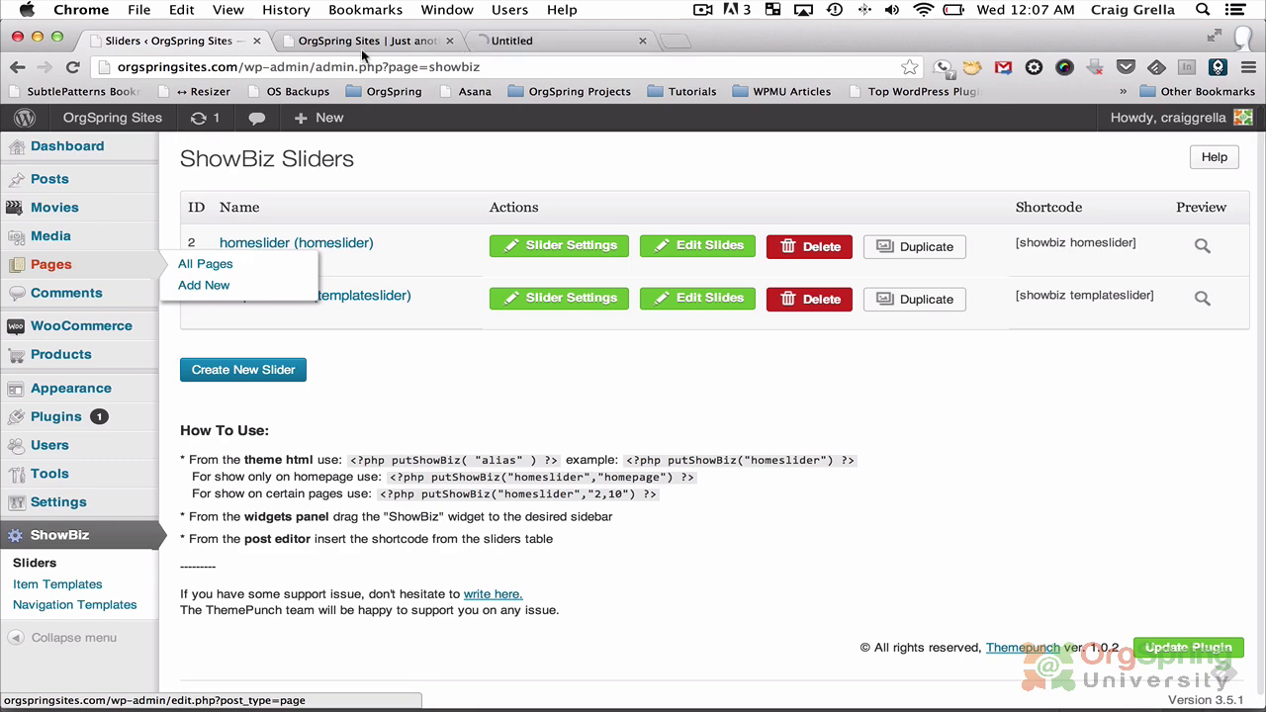
pyautogui.click(542, 40)
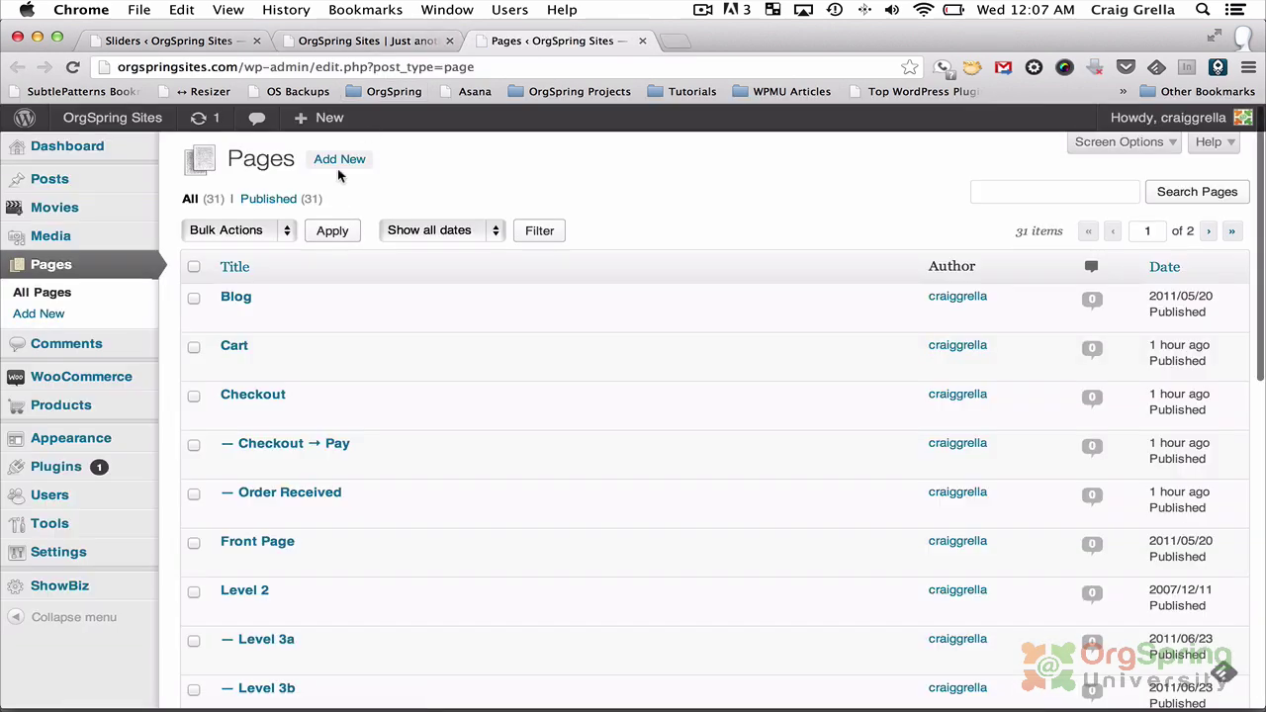
pyautogui.click(339, 160)
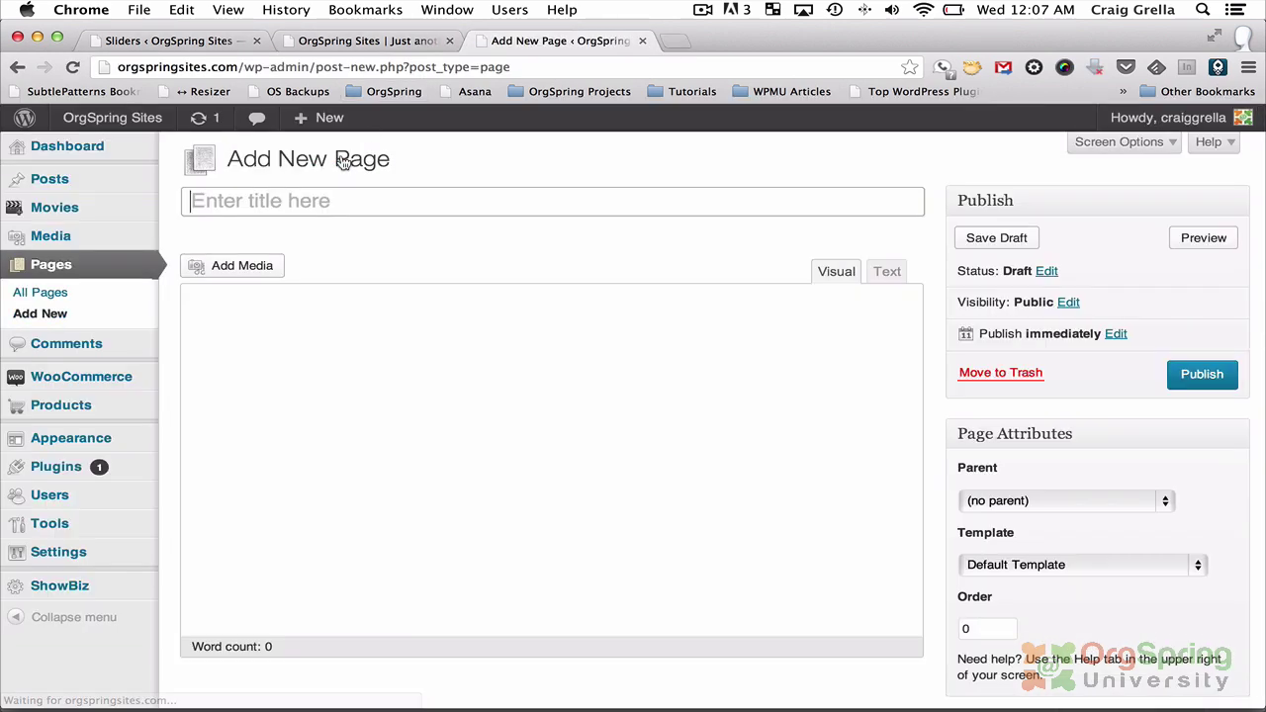
pyautogui.write('Slider con')
pyautogui.press('BackSpace')
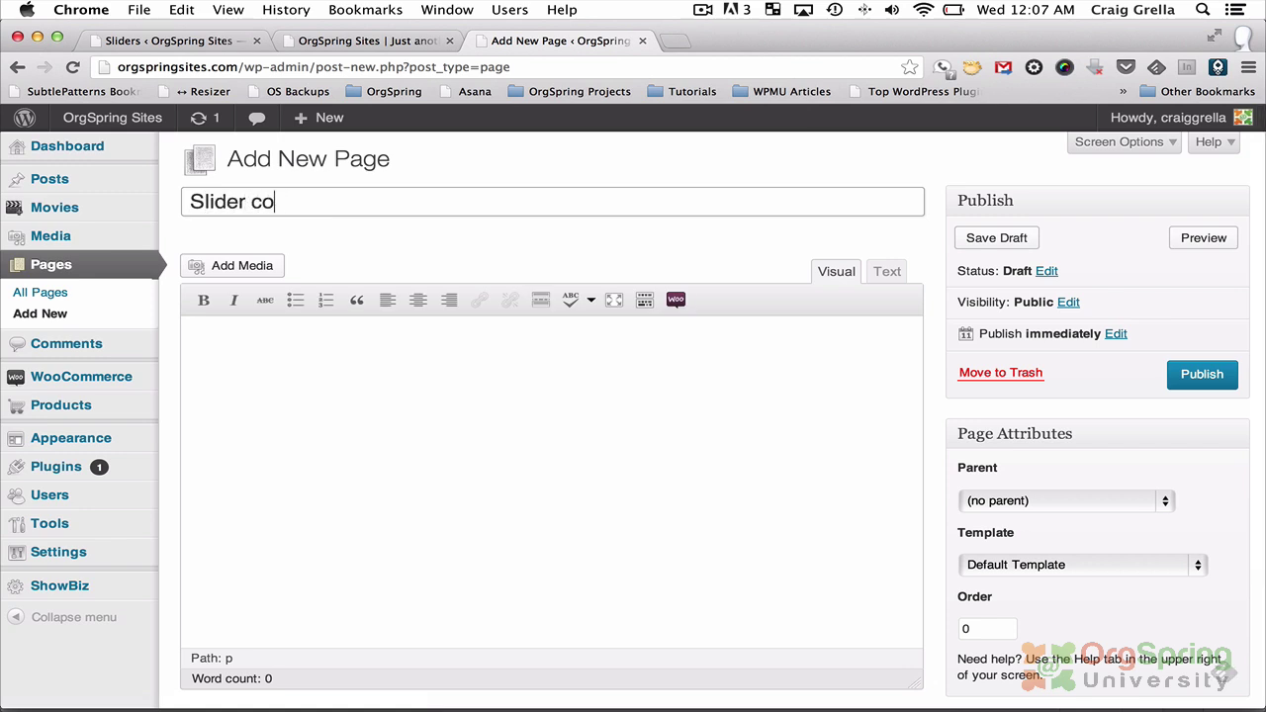
pyautogui.press('BackSpace')
pyautogui.press('BackSpace')
pyautogui.write('Content Page')
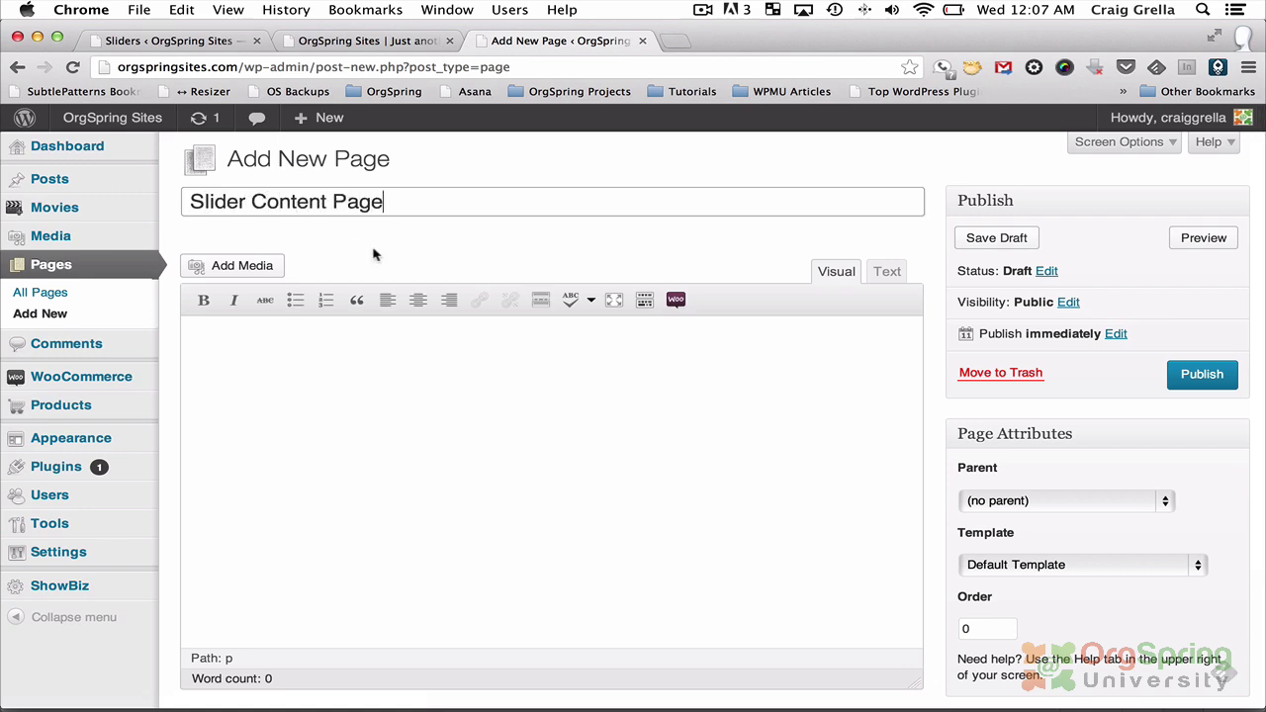
# Enter "Add Some text." as the page's body content and publish the page.
pyautogui.click(433, 326)
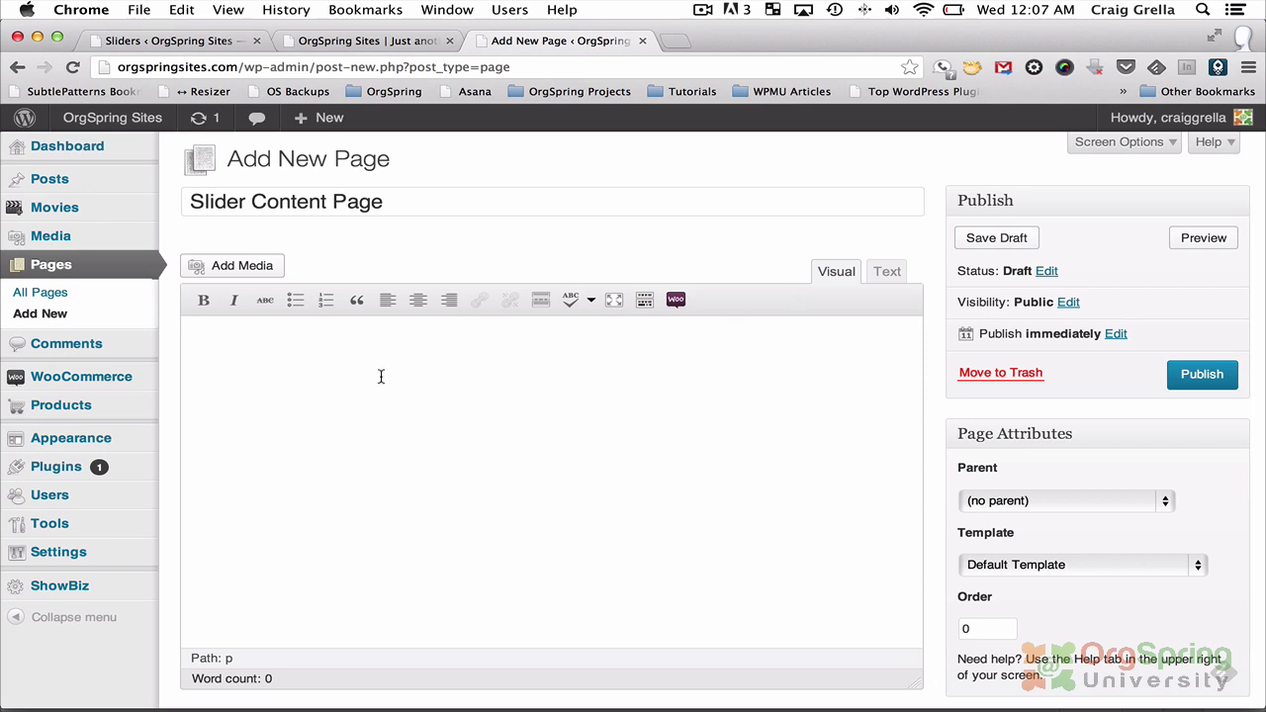
pyautogui.write('Add Some text.')
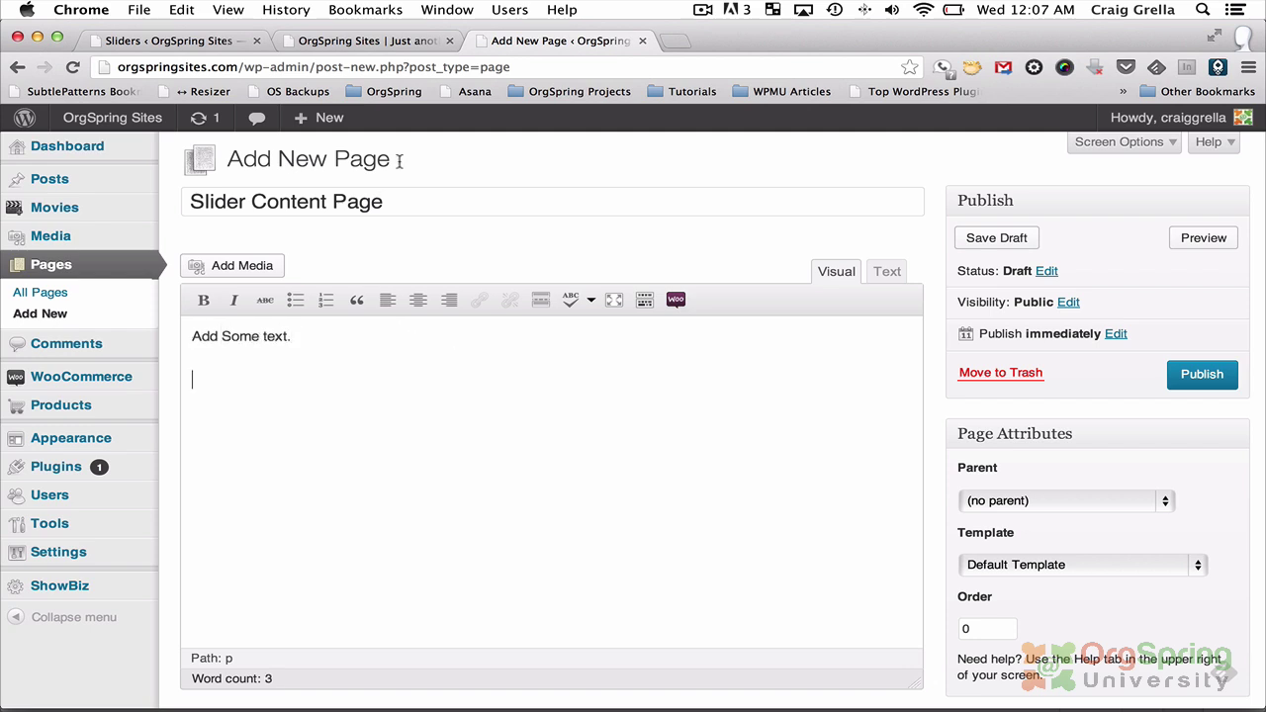
pyautogui.click(1209, 373)
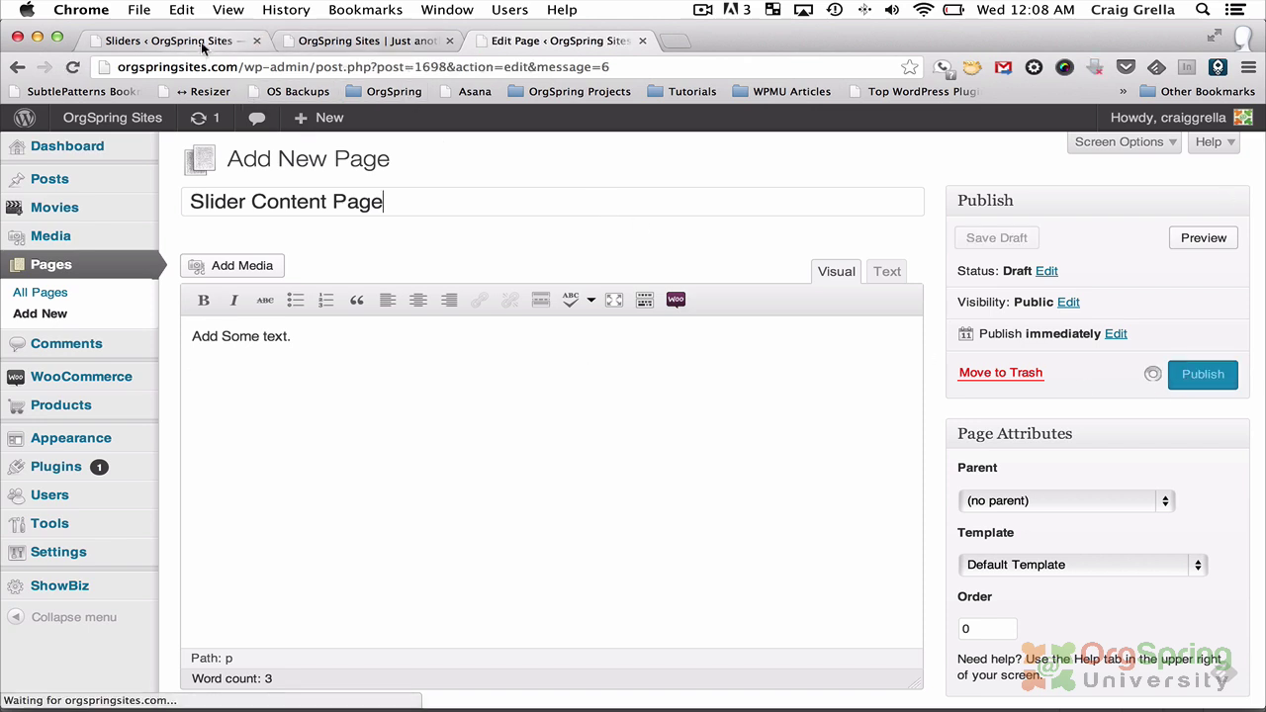
# Start a new ShowBiz slider with title and alias "postpageslider", and copy its short code.
pyautogui.click(198, 40)
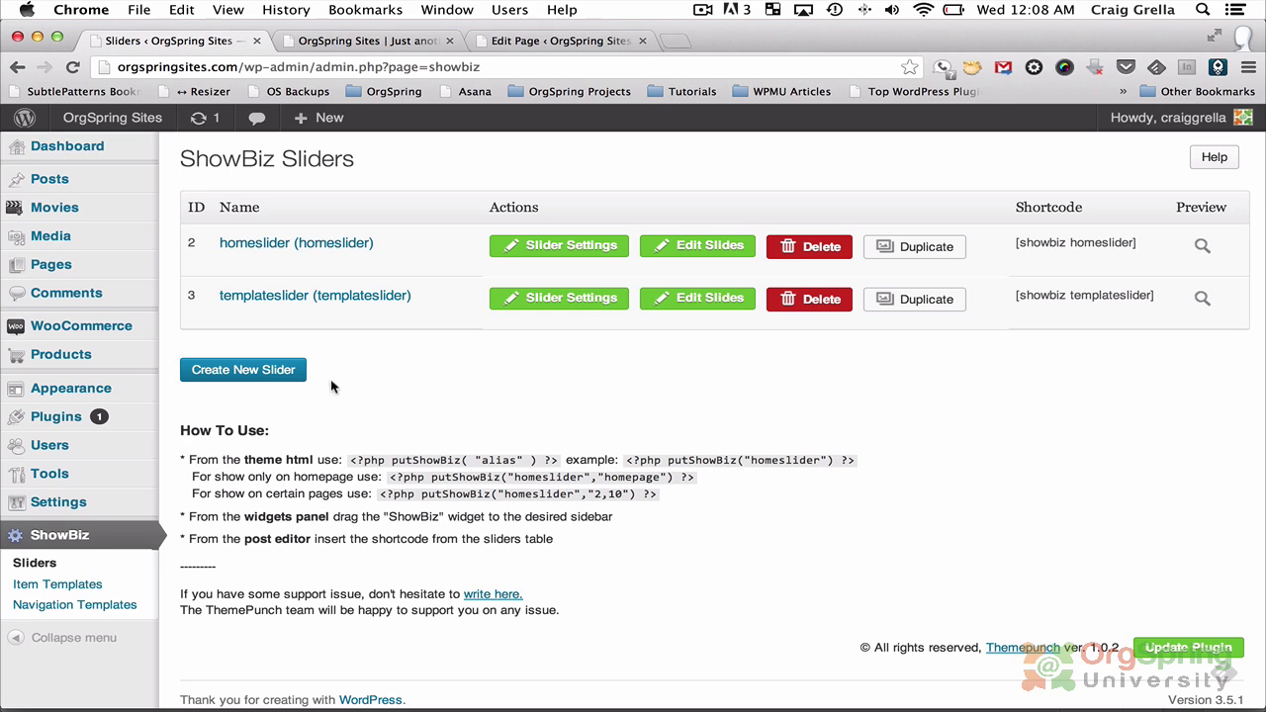
pyautogui.click(269, 371)
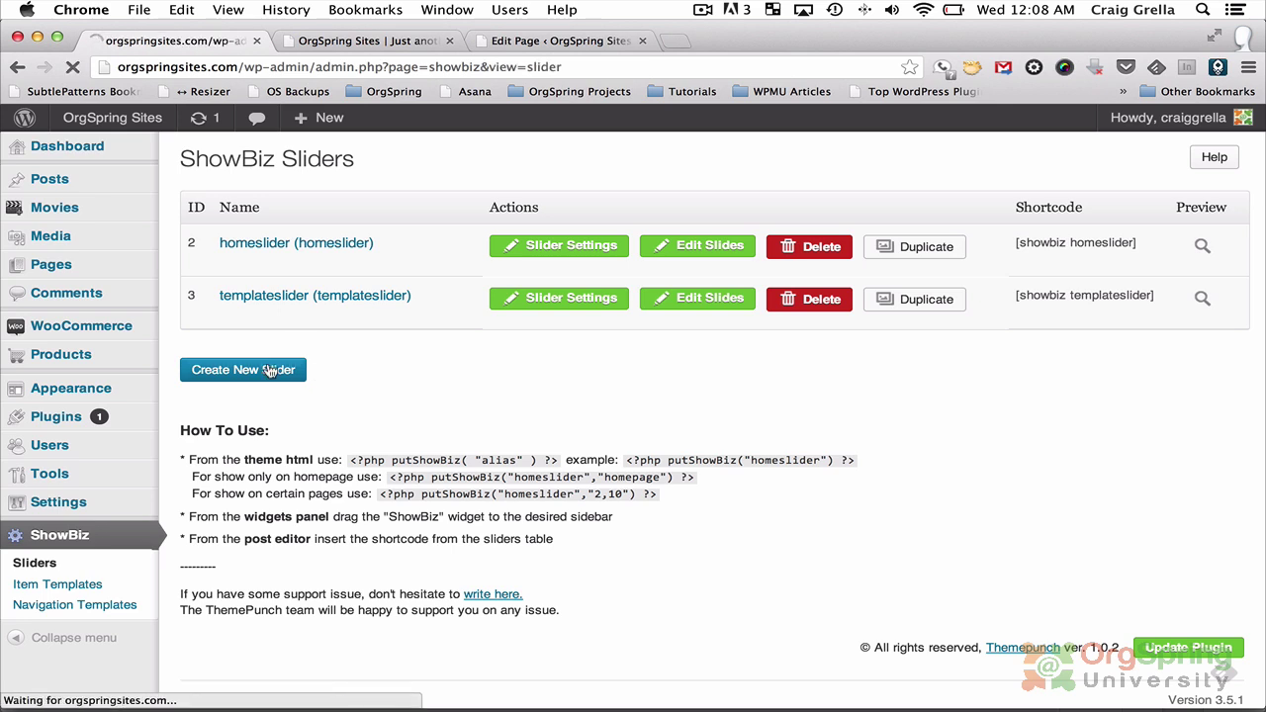
pyautogui.click(416, 213)
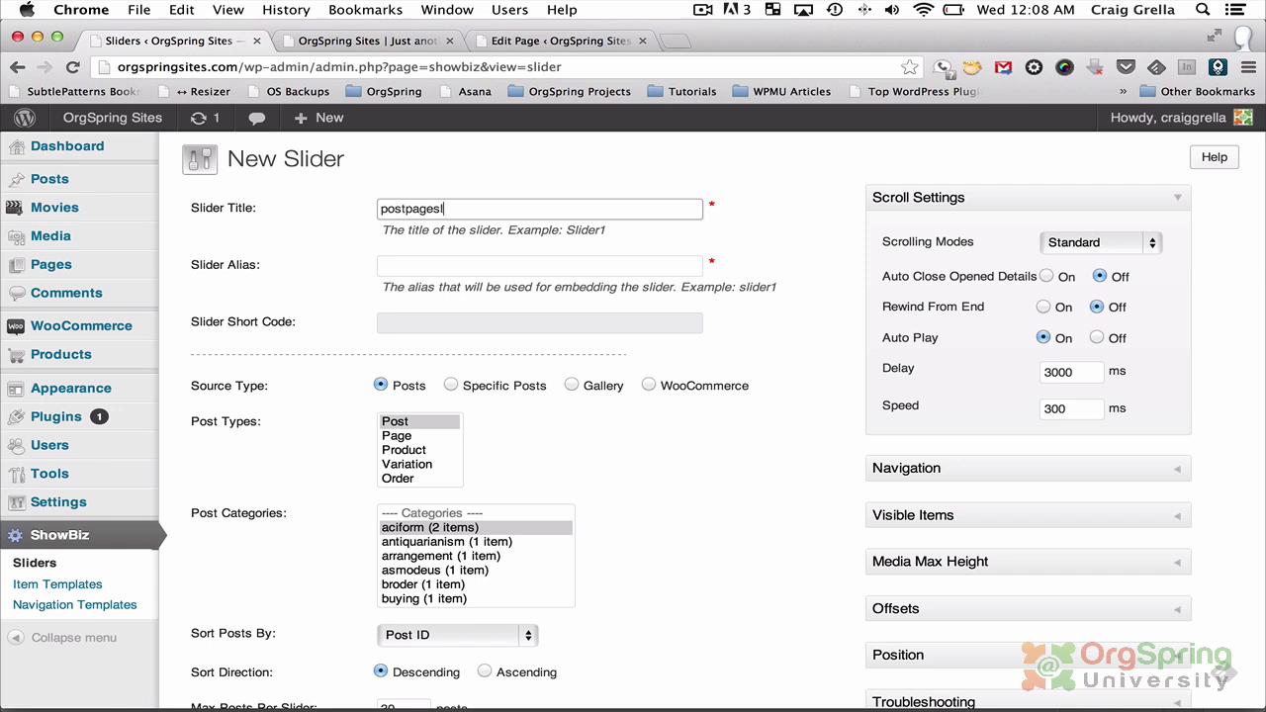
pyautogui.press('Tab')
pyautogui.write('postpa')
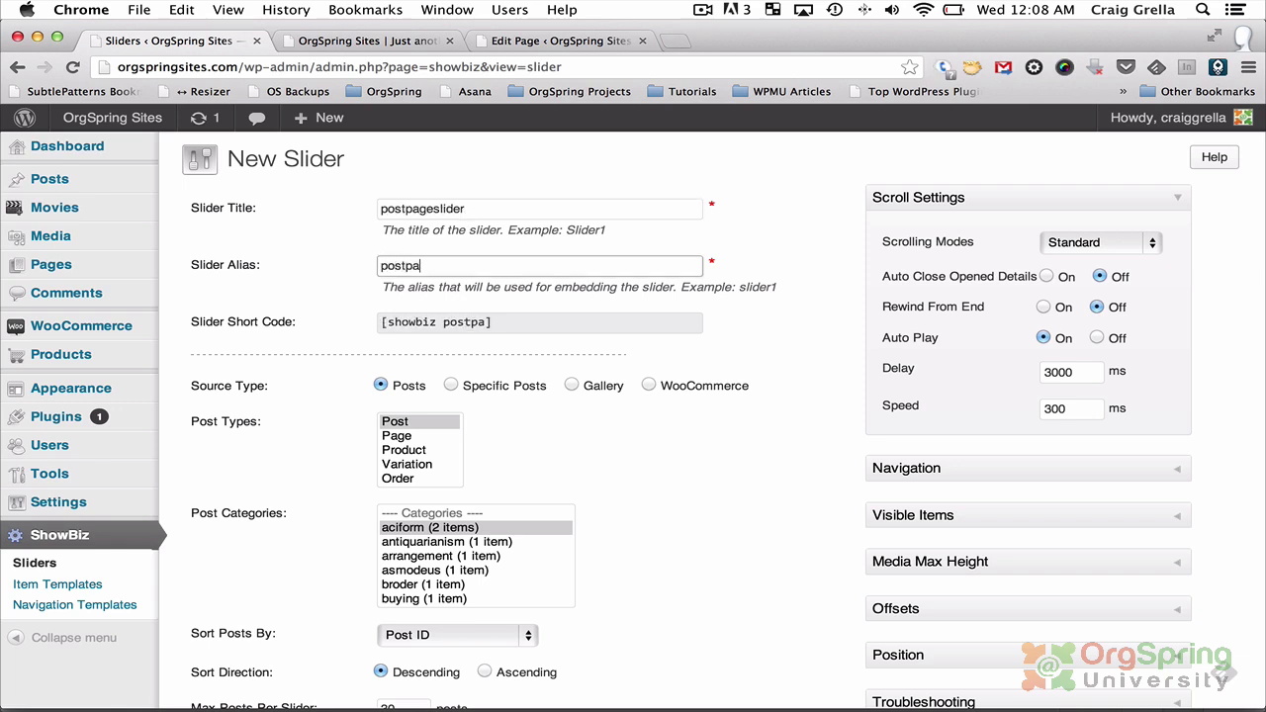
pyautogui.write('geslider')
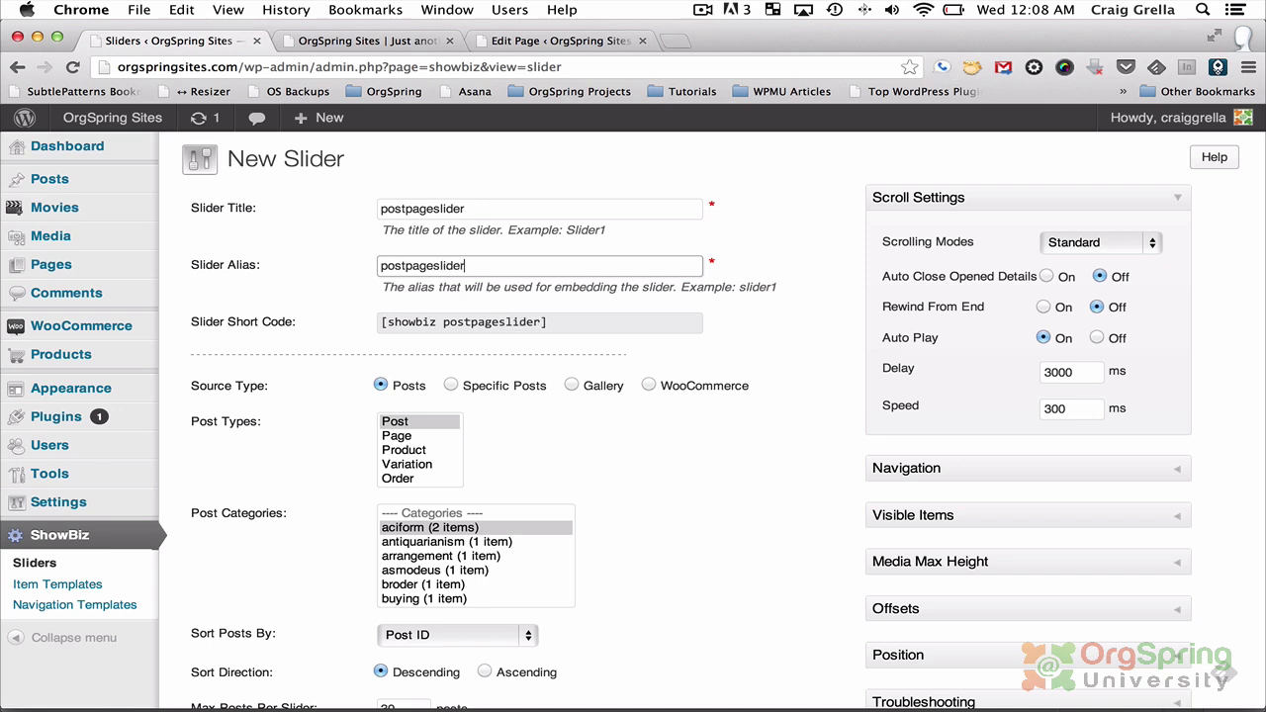
pyautogui.click(560, 322)
pyautogui.press('super+c')
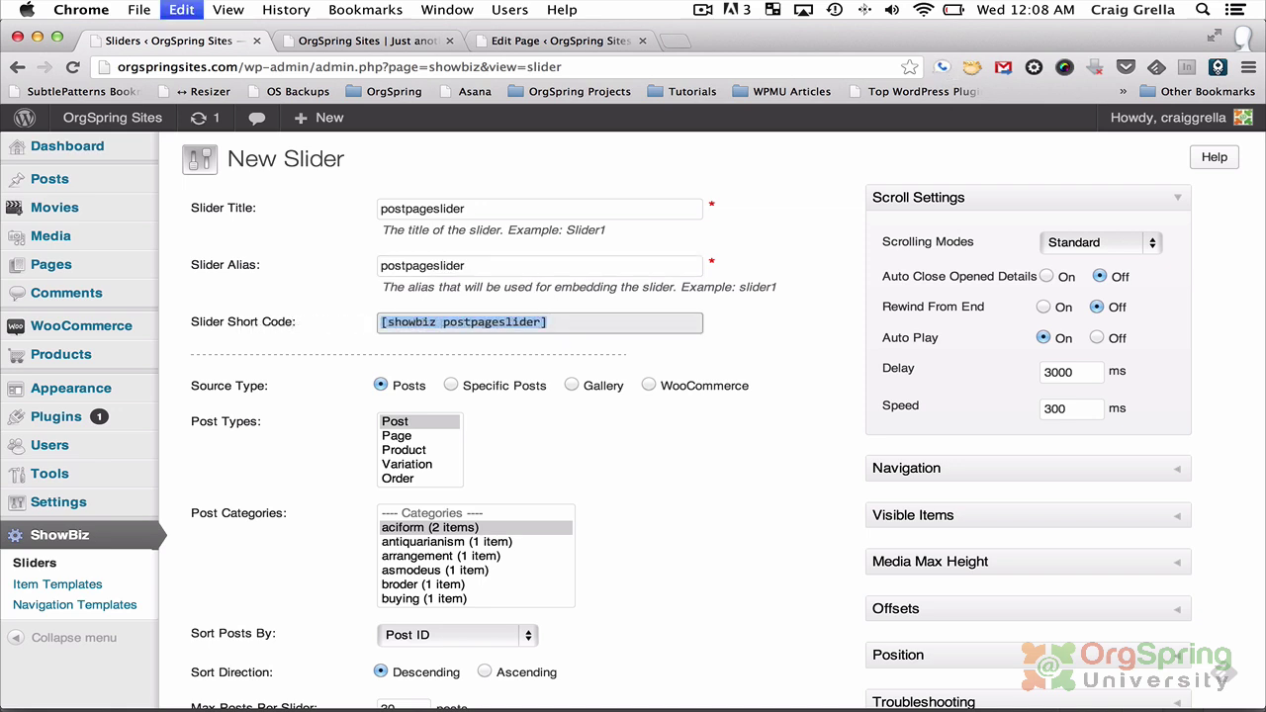
# Select the Post post type and every post category from aciform through Video for the slider.
pyautogui.click(404, 424)
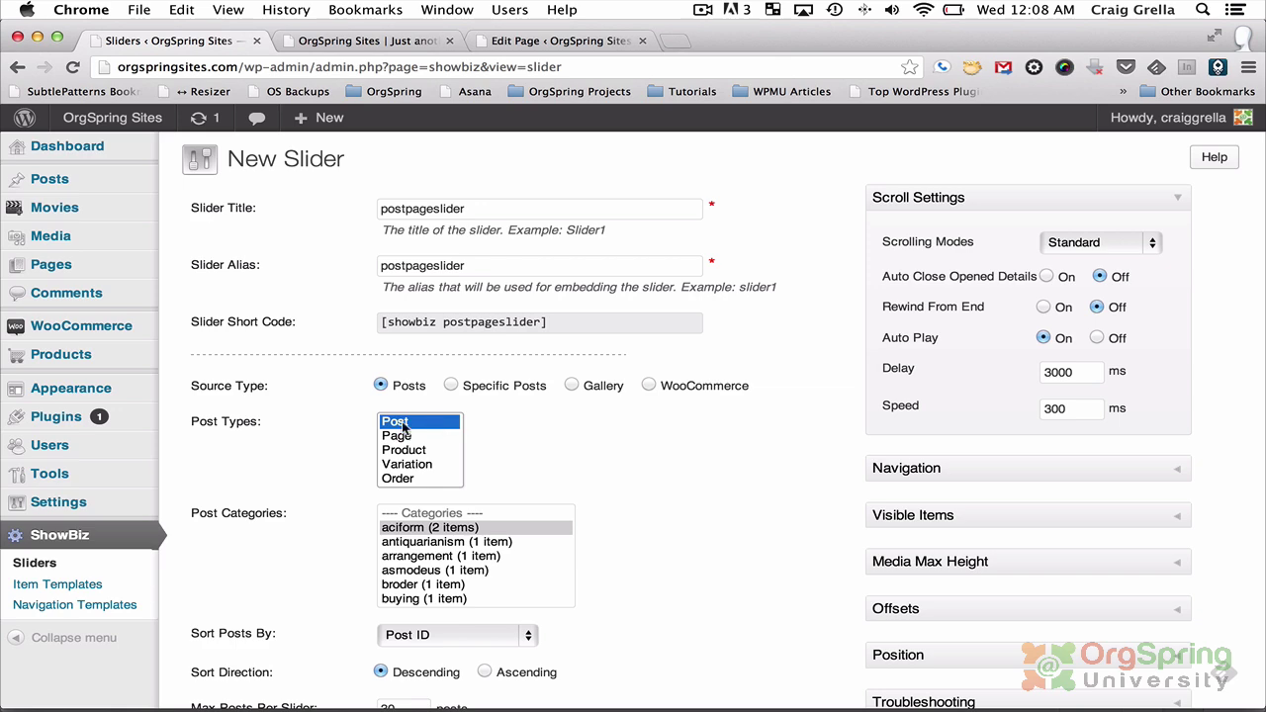
pyautogui.scroll(-10, 412, 548)
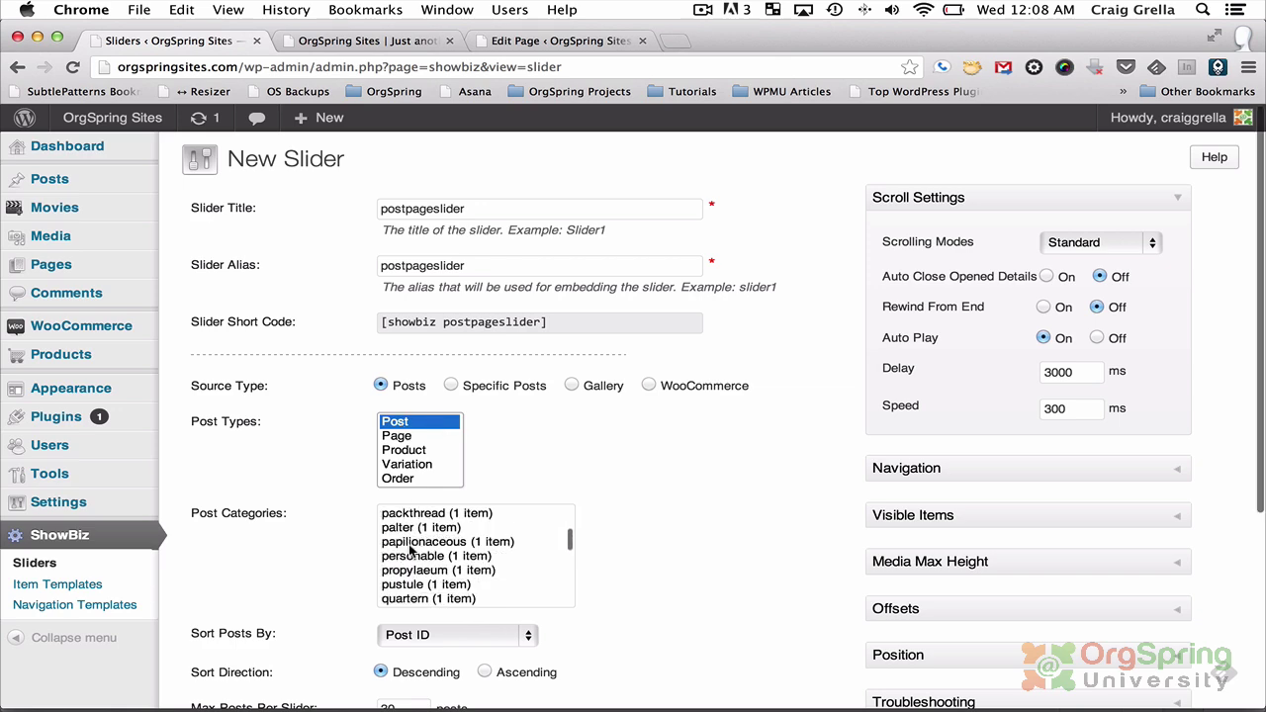
pyautogui.scroll(-15, 411, 549)
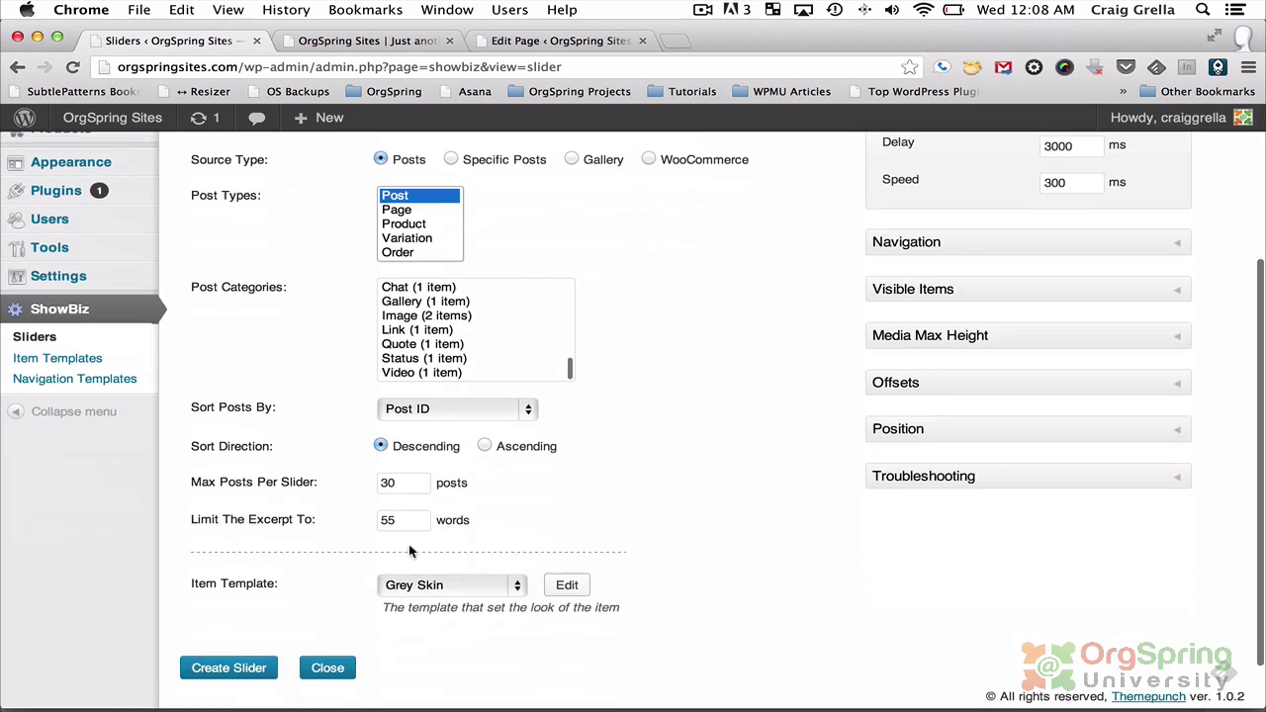
pyautogui.scroll(-2, 410, 551)
pyautogui.keyDown('shift'); pyautogui.click(435, 328); pyautogui.keyUp('shift')
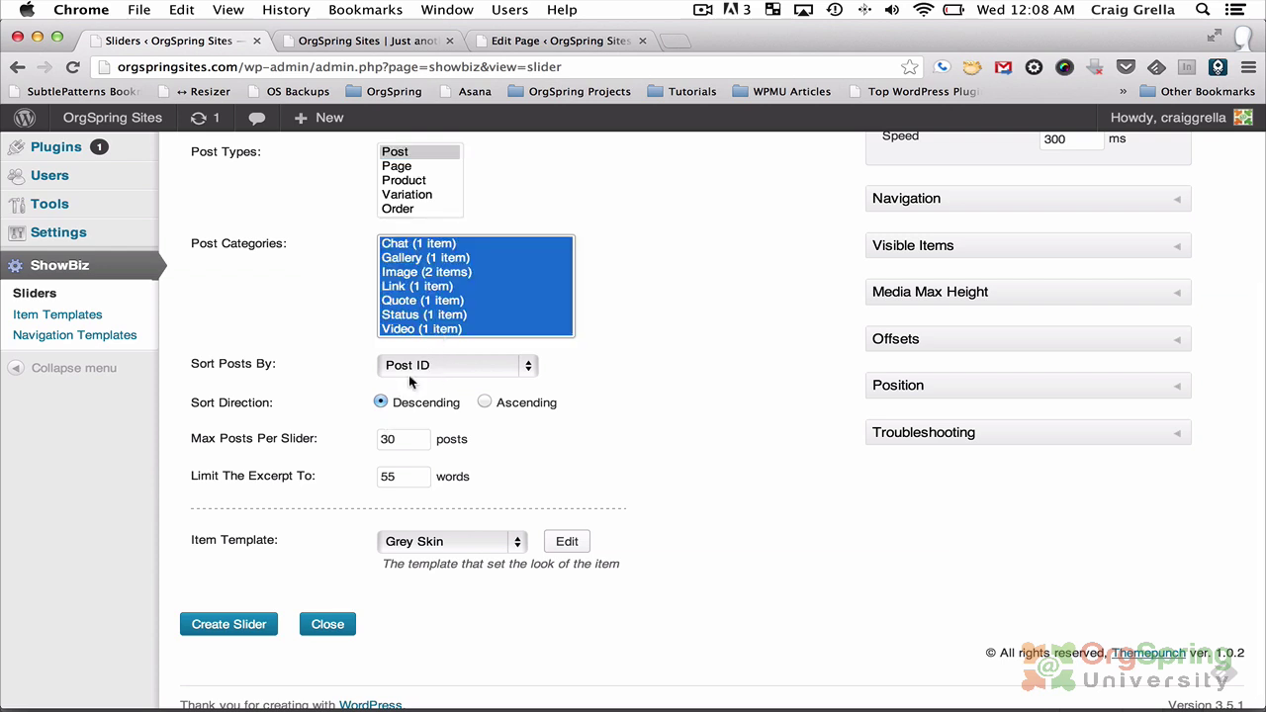
# Limit the slider to a maximum of 10 posts and choose the Caption Skin item template.
pyautogui.doubleClick(411, 450)
pyautogui.write('10')
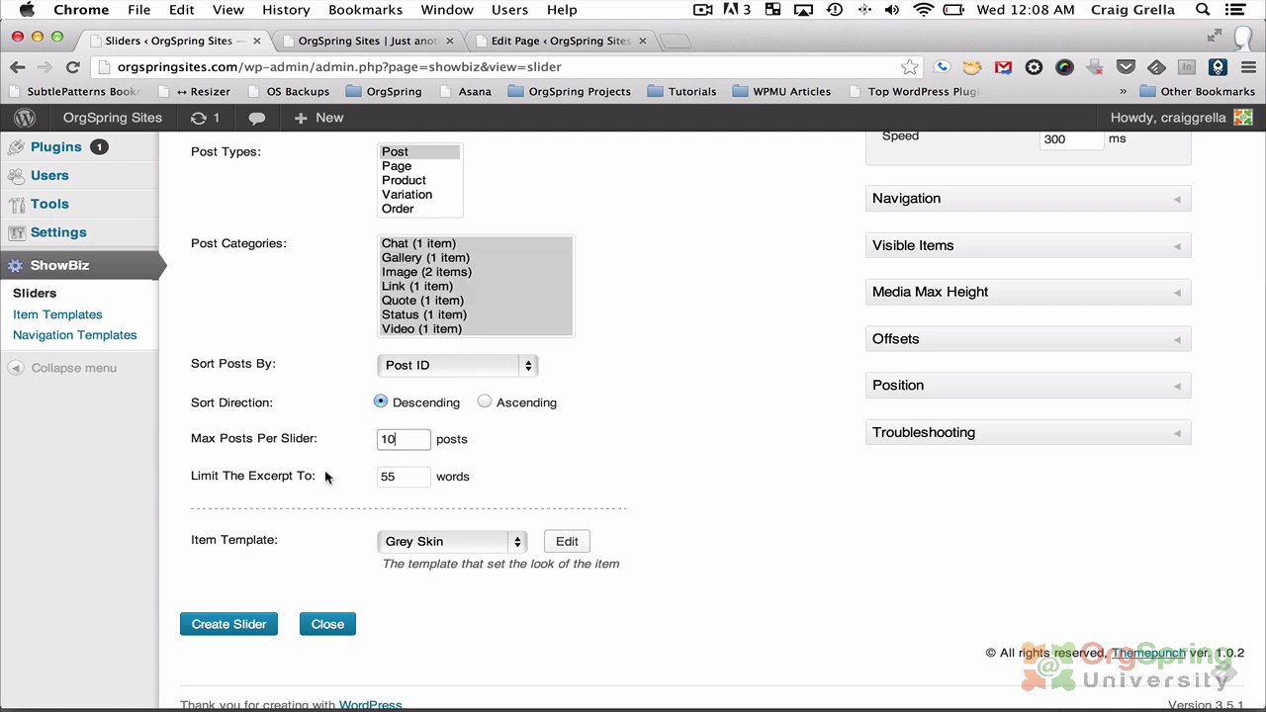
pyautogui.click(410, 540)
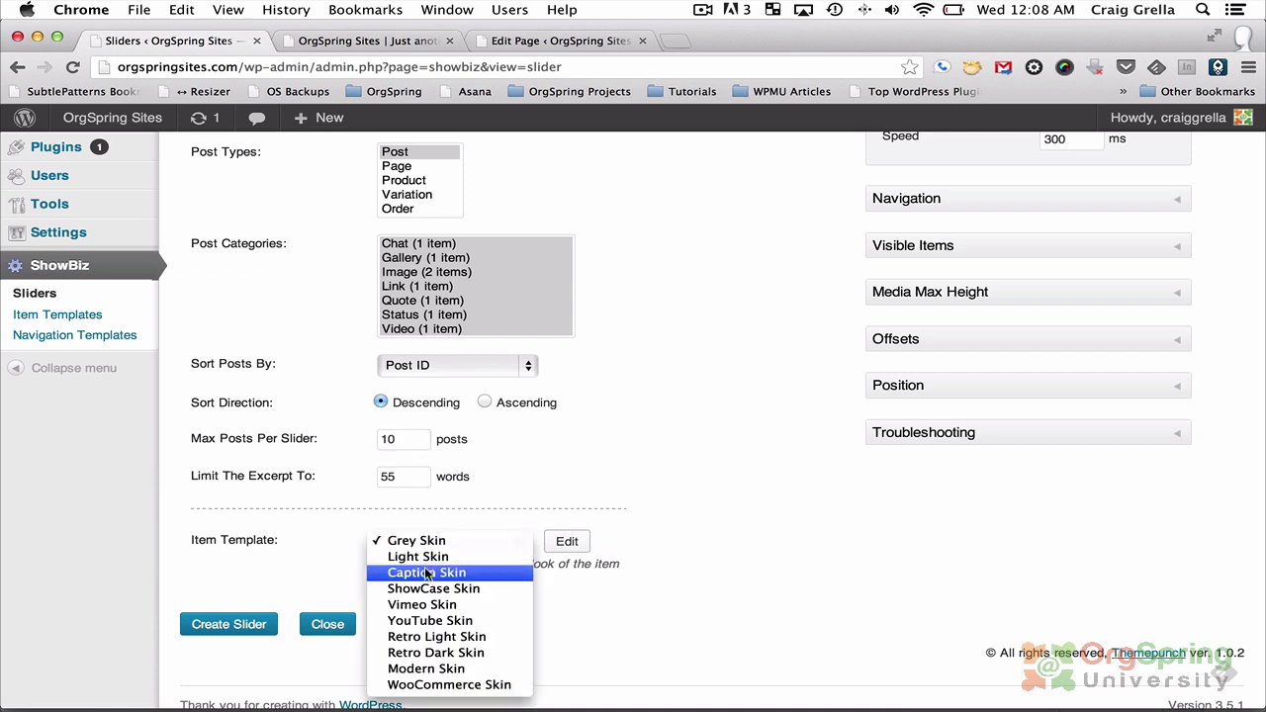
pyautogui.click(426, 572)
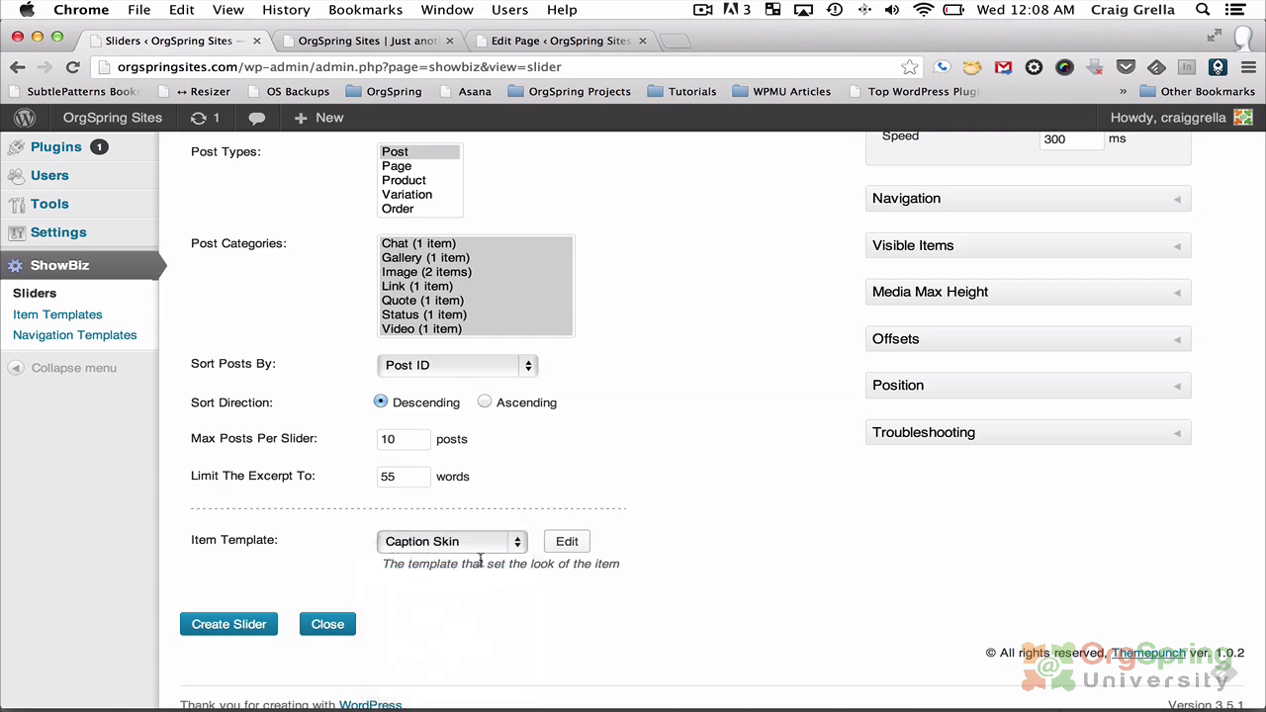
# Set the slider's scrolling mode to Carousel in the scroll settings.
pyautogui.scroll(5, 819, 422)
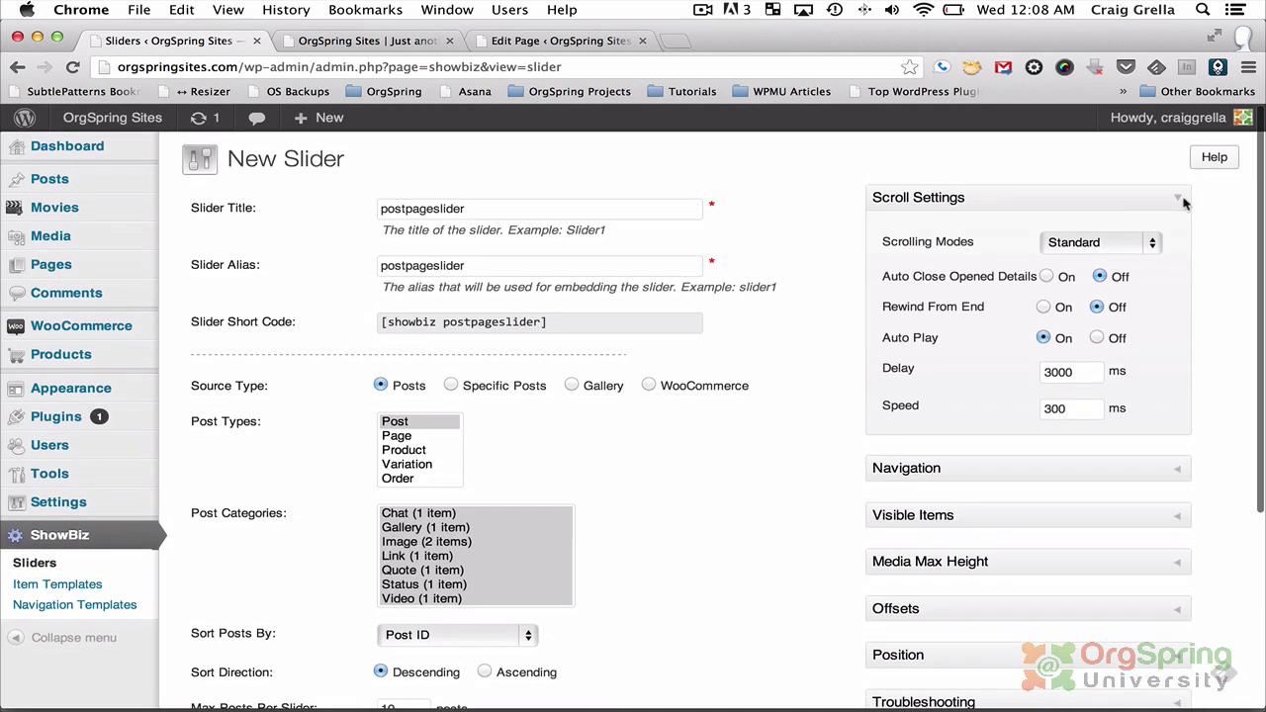
pyautogui.click(1098, 242)
pyautogui.click(1086, 291)
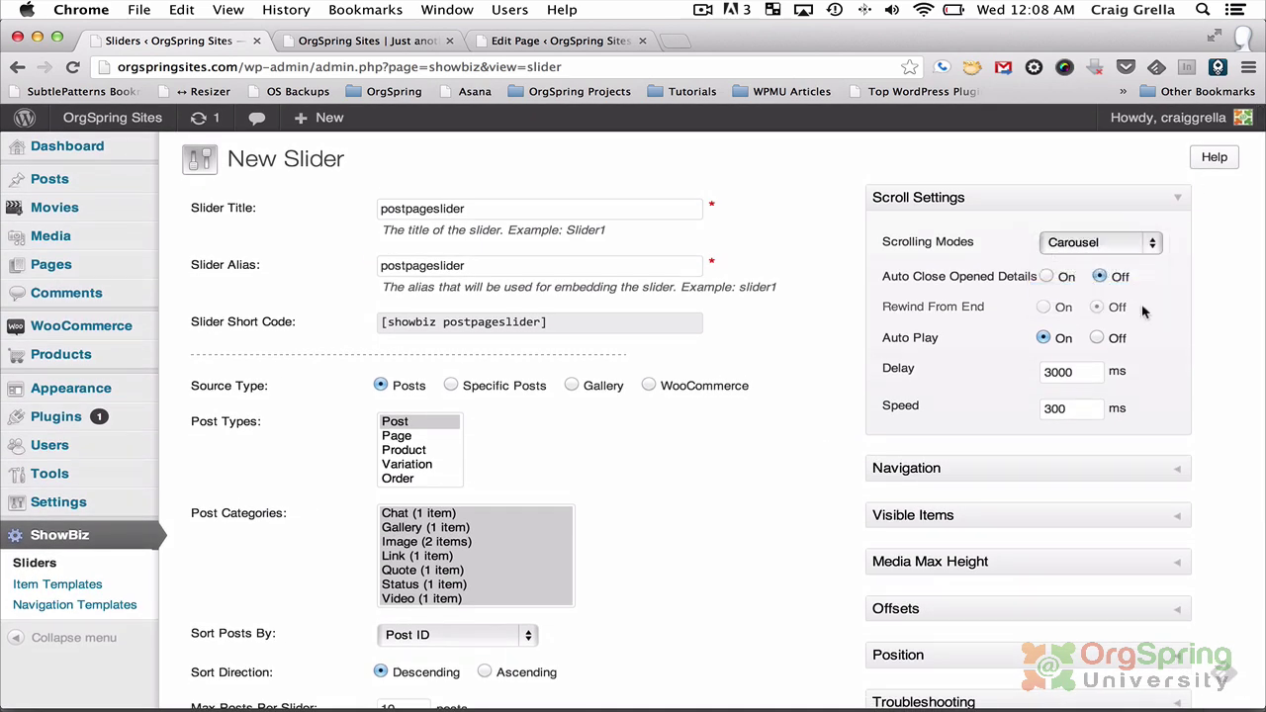
# Choose the Retro Dark Navigation template for the slider and set the navigation position to Bottom.
pyautogui.scroll(-2, 1019, 371)
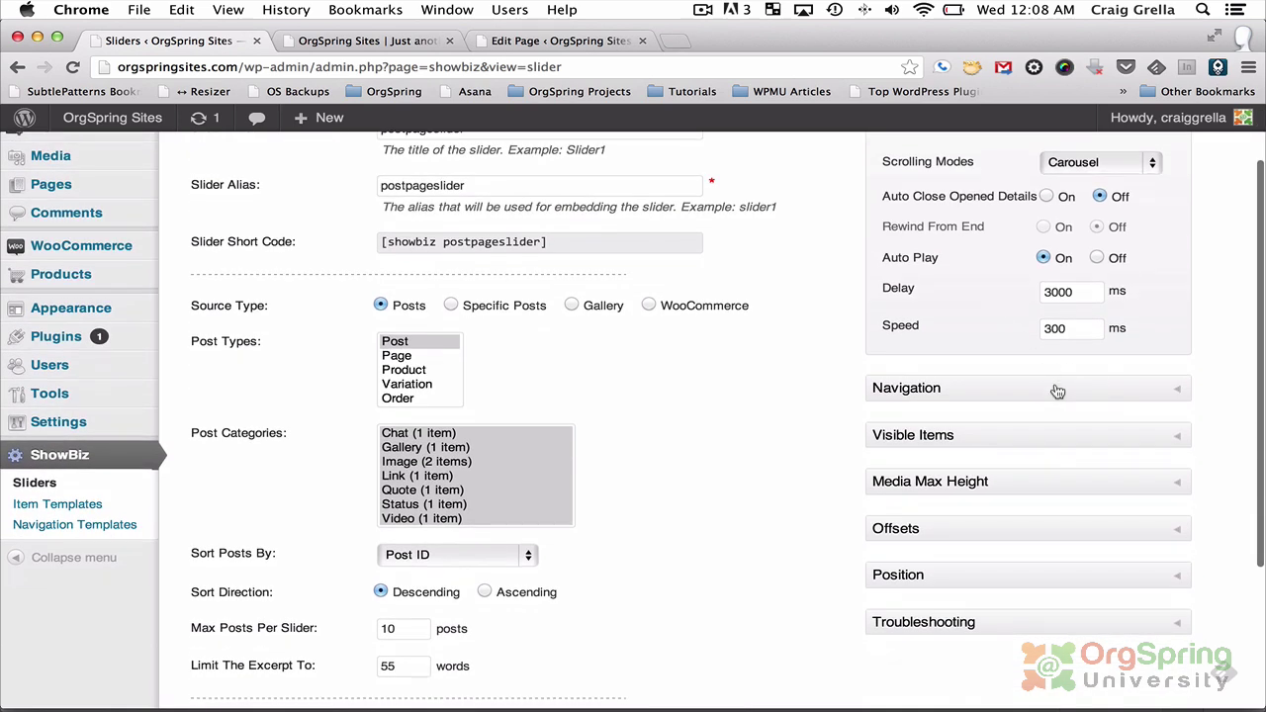
pyautogui.click(1056, 391)
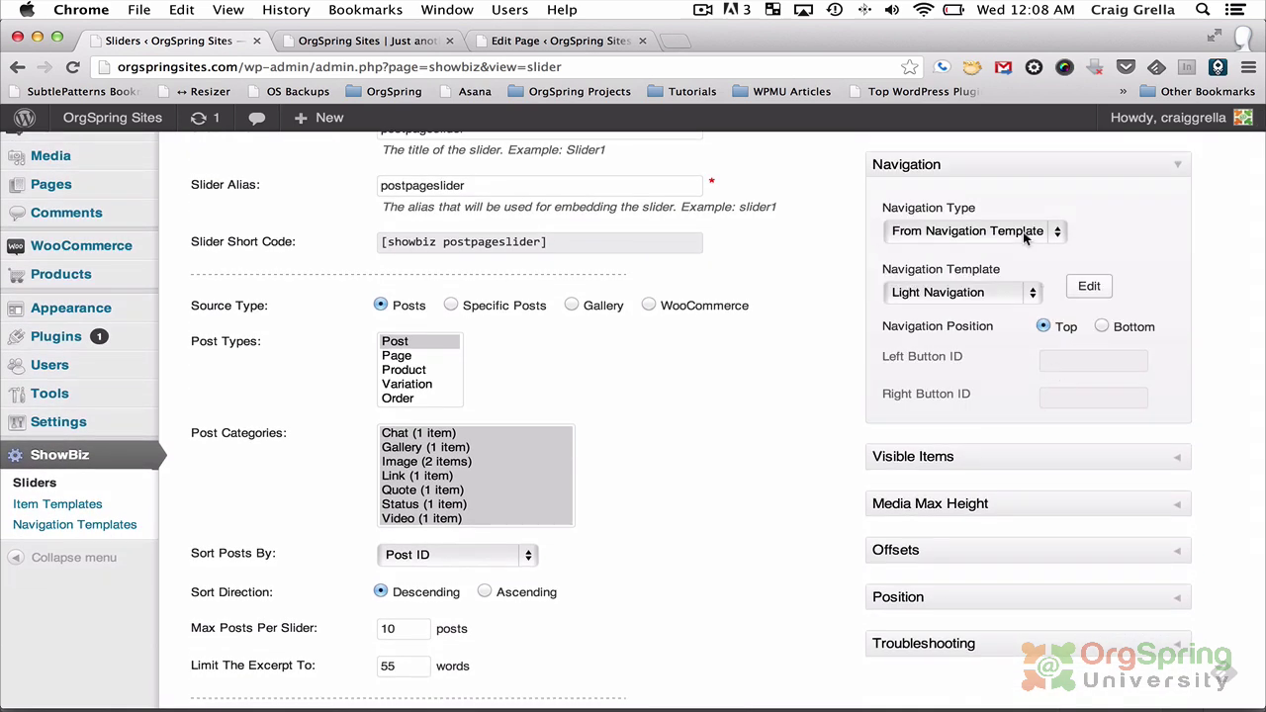
pyautogui.click(1008, 297)
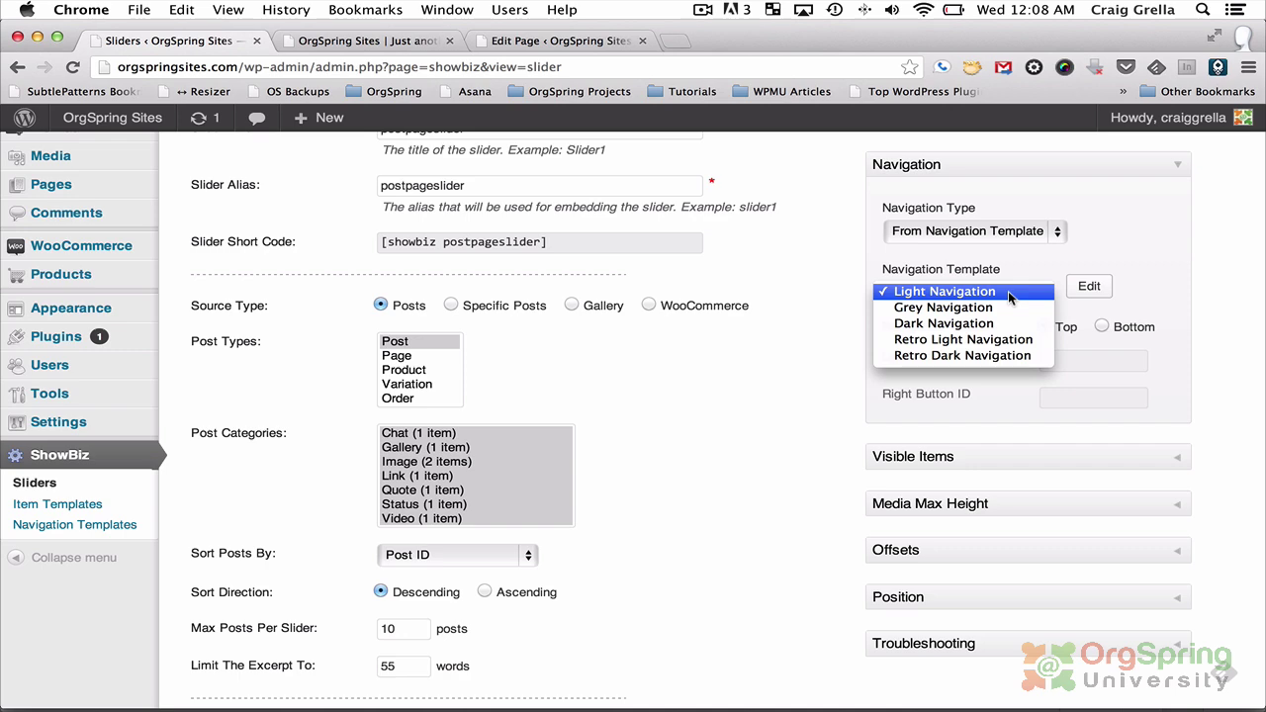
pyautogui.click(973, 355)
pyautogui.scroll(-2, 1008, 390)
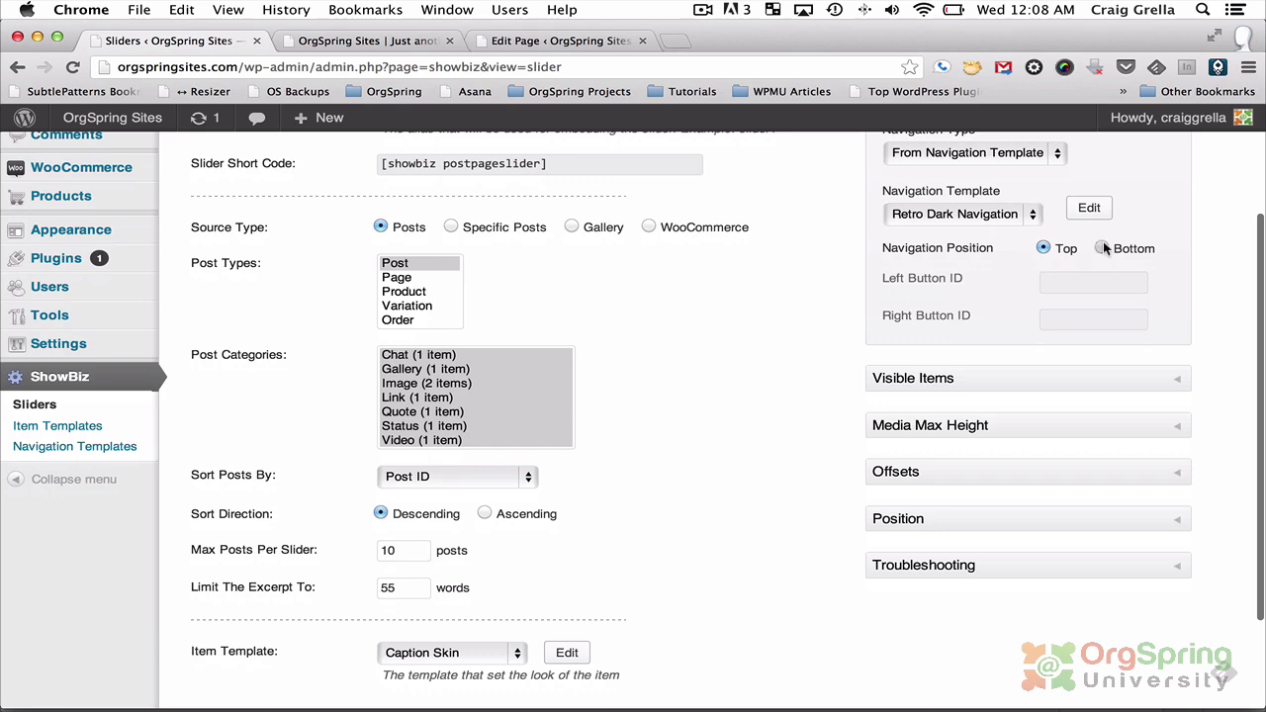
pyautogui.click(1101, 247)
# Set the number of visible items to 6 above 980px and 4 for 768px-980px.
pyautogui.scroll(-1, 980, 361)
pyautogui.click(989, 368)
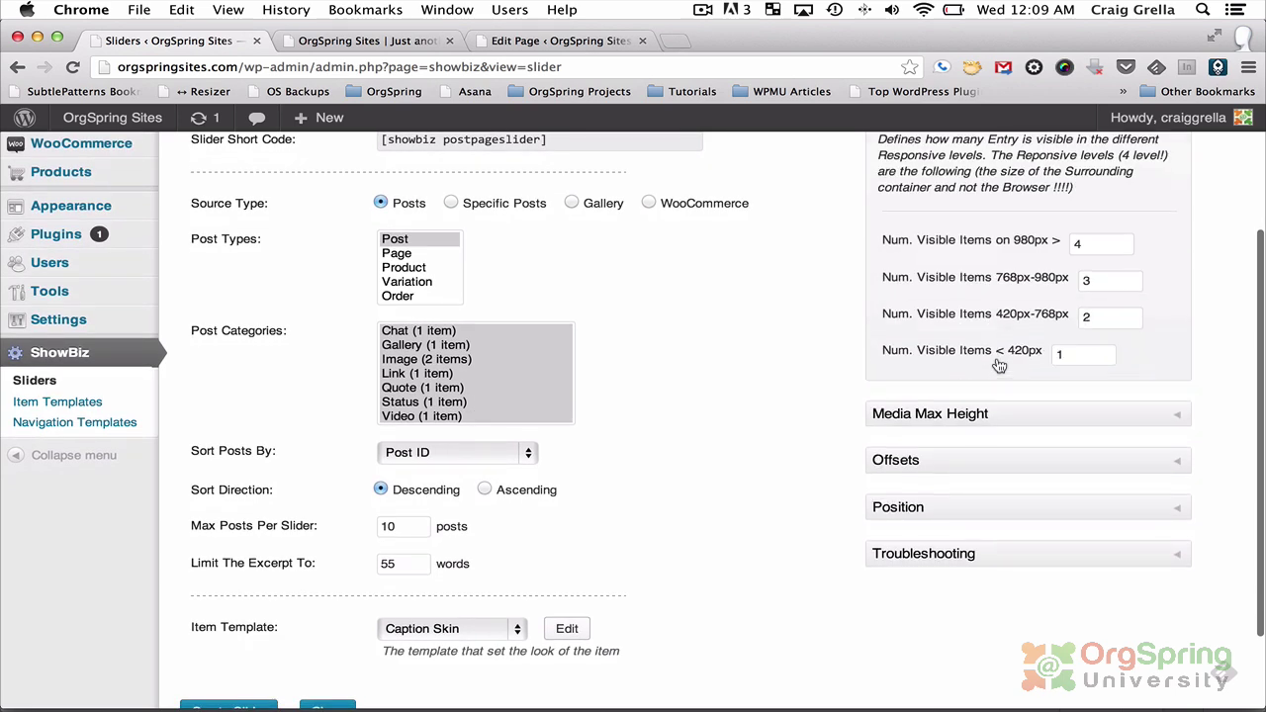
pyautogui.click(1083, 244)
pyautogui.moveTo(1083, 244); pyautogui.dragTo(1055, 245)
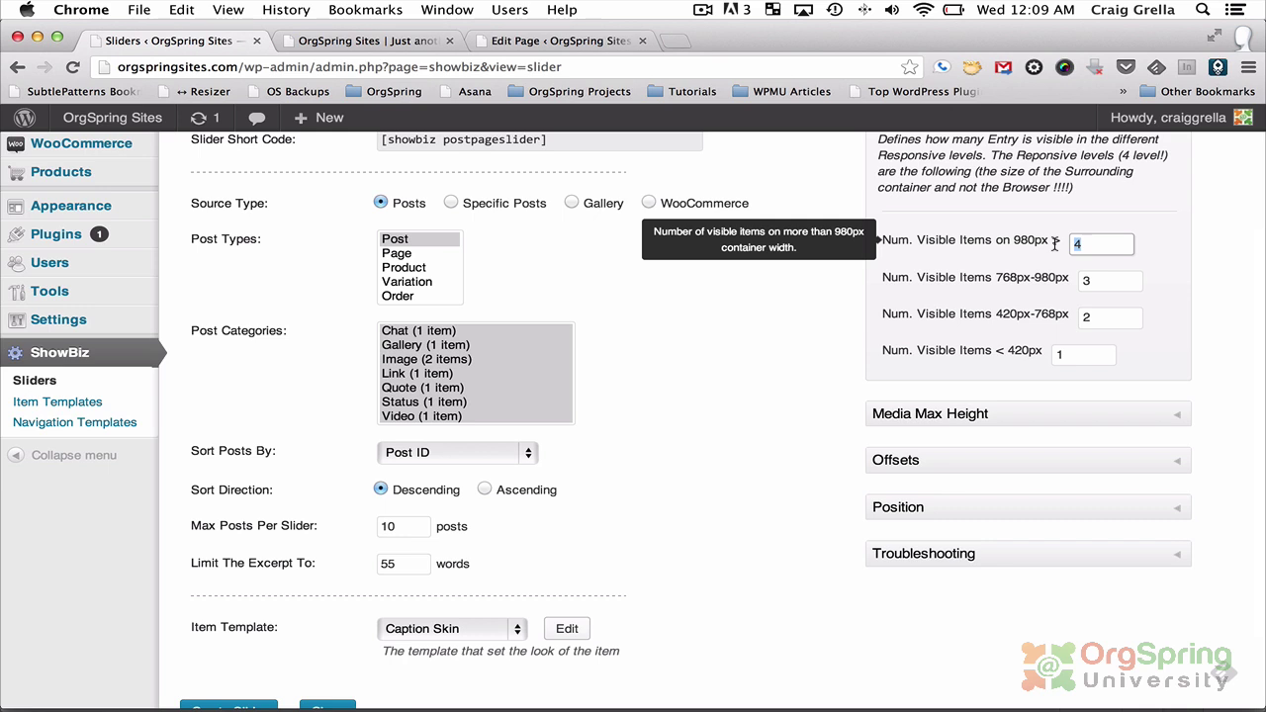
pyautogui.write('6')
pyautogui.press('Tab')
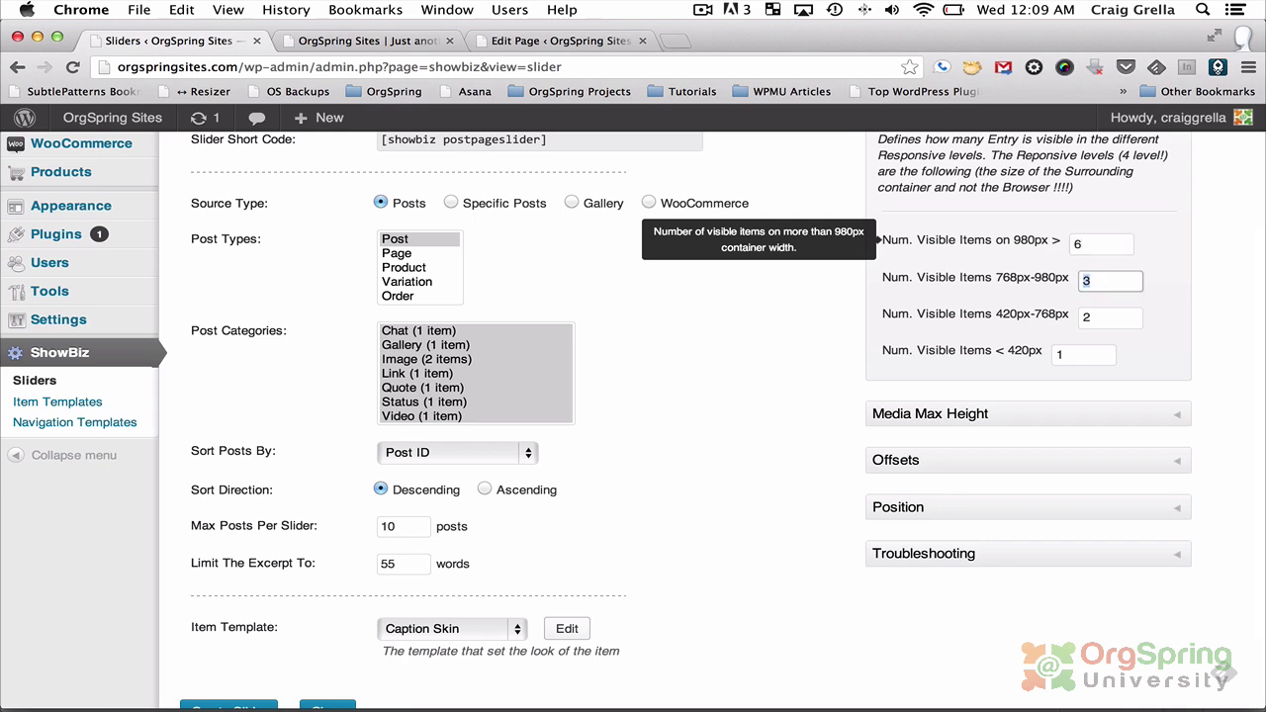
pyautogui.write('4')
pyautogui.press('Tab')
# Set the media max height to 250 for all four responsive levels.
pyautogui.click(1049, 415)
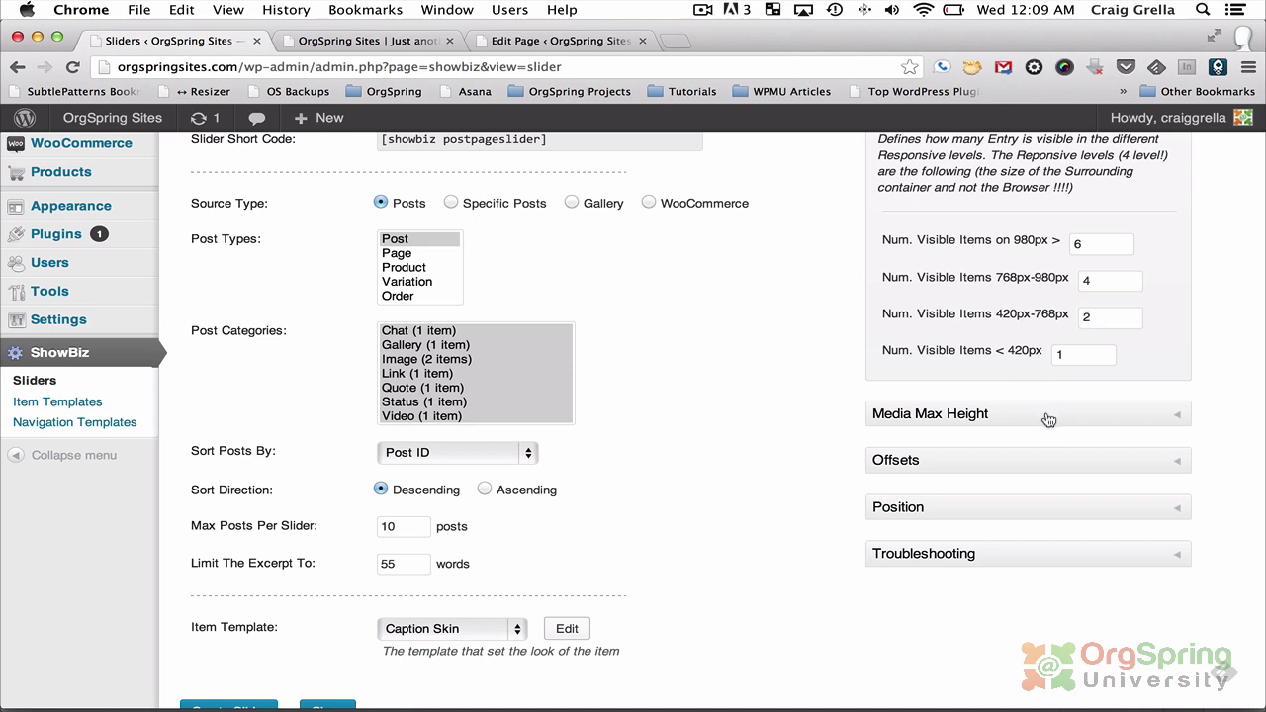
pyautogui.moveTo(1063, 309); pyautogui.dragTo(999, 310)
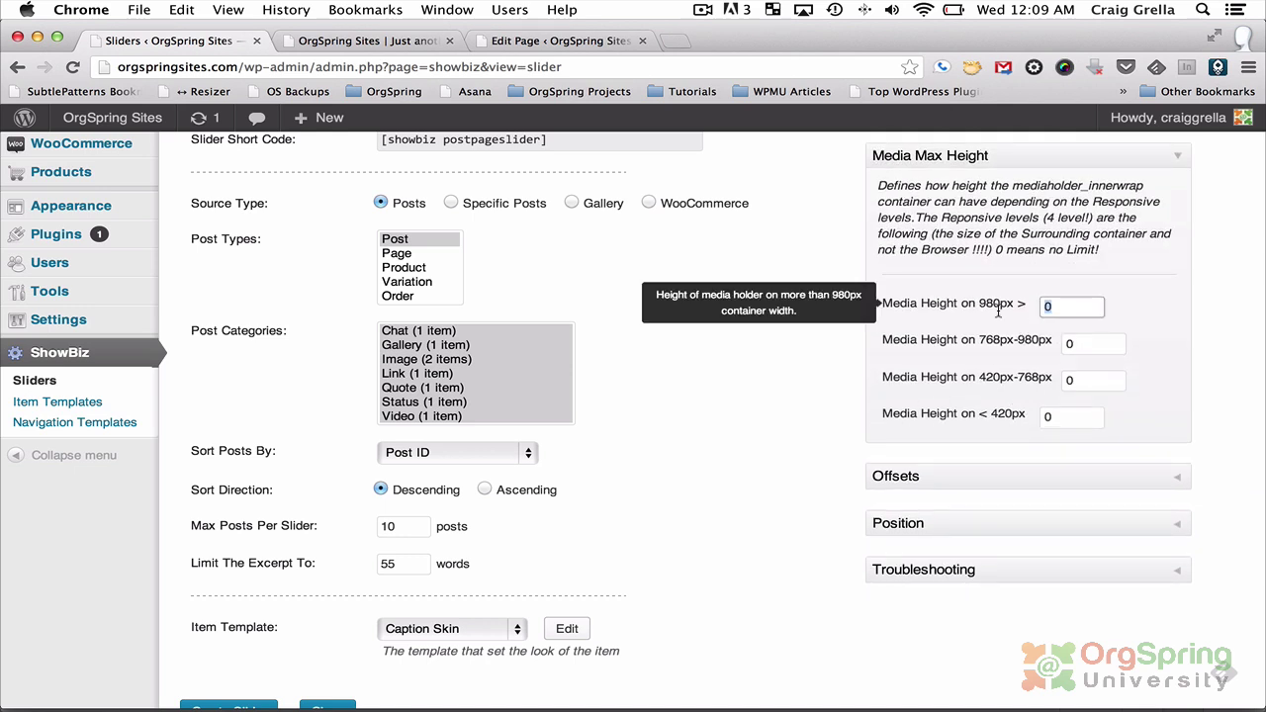
pyautogui.write('25')
pyautogui.press('Tab')
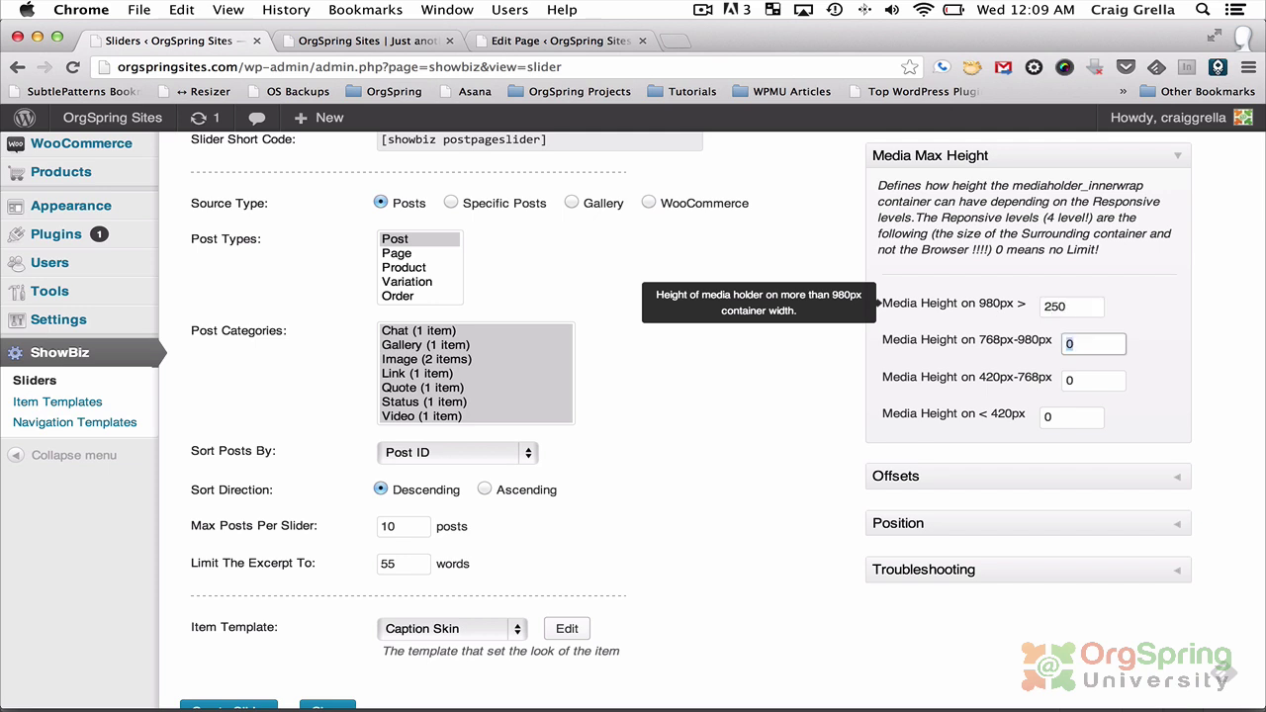
pyautogui.press('Tab')
pyautogui.write('25')
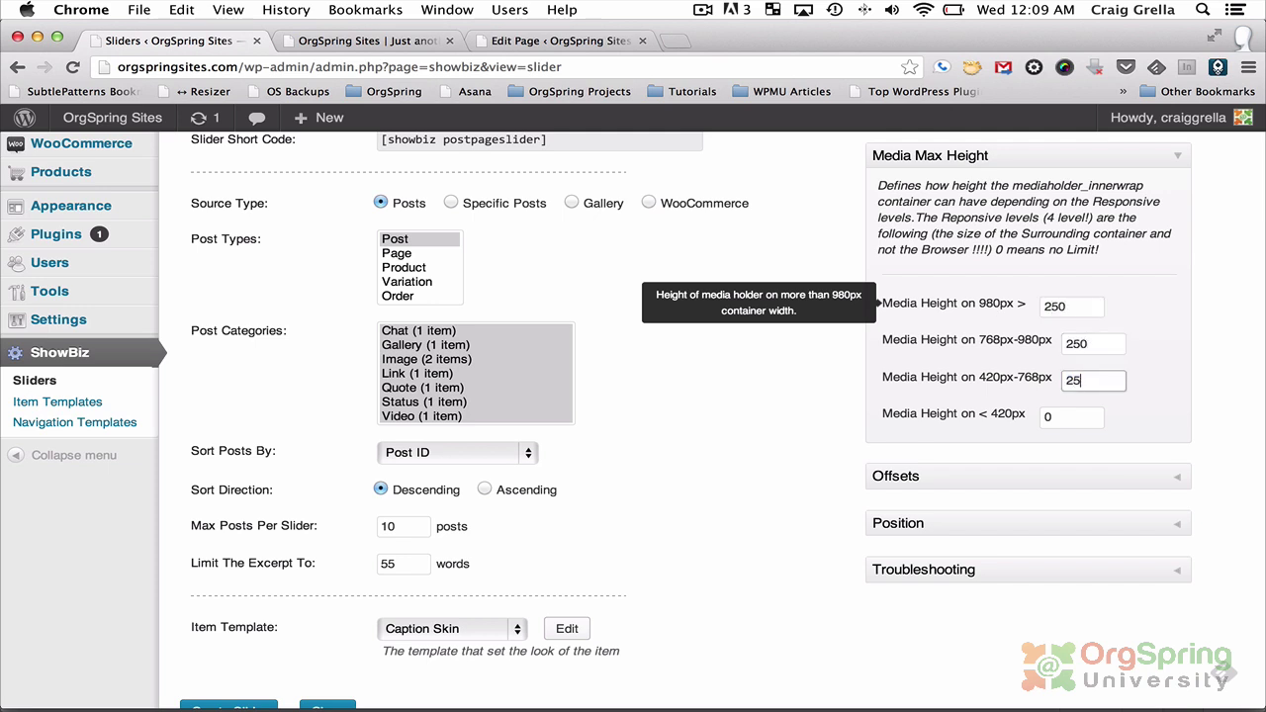
pyautogui.write('0')
pyautogui.press('Tab')
pyautogui.write('250')
# Turn on JQuery No Conflict Mode in the troubleshooting settings and create the slider.
pyautogui.scroll(-3, 979, 307)
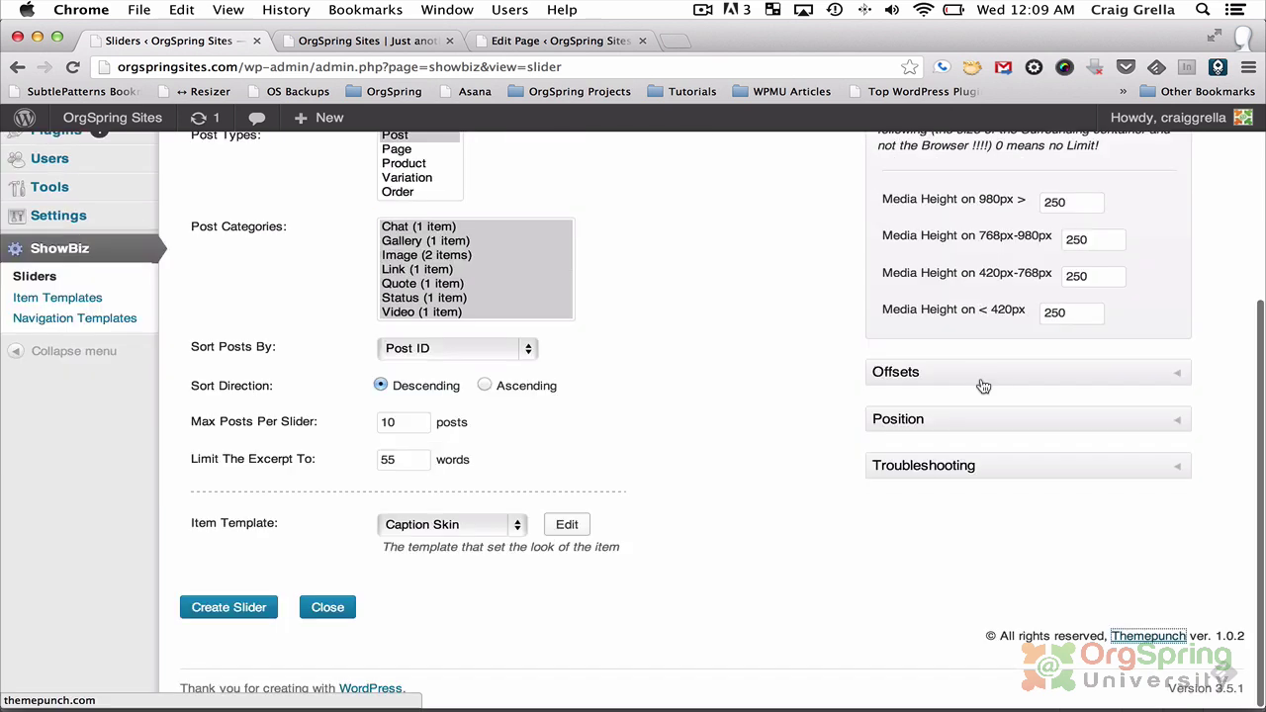
pyautogui.click(995, 373)
pyautogui.scroll(3, 1002, 379)
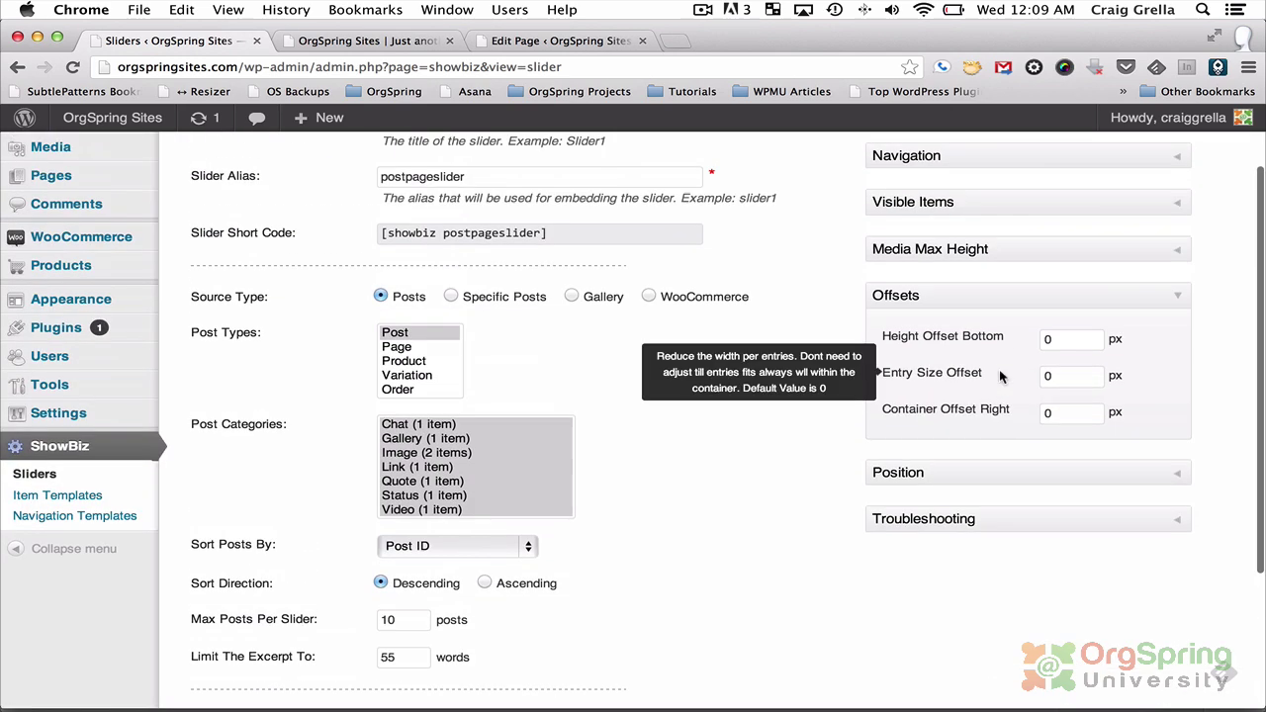
pyautogui.click(1017, 470)
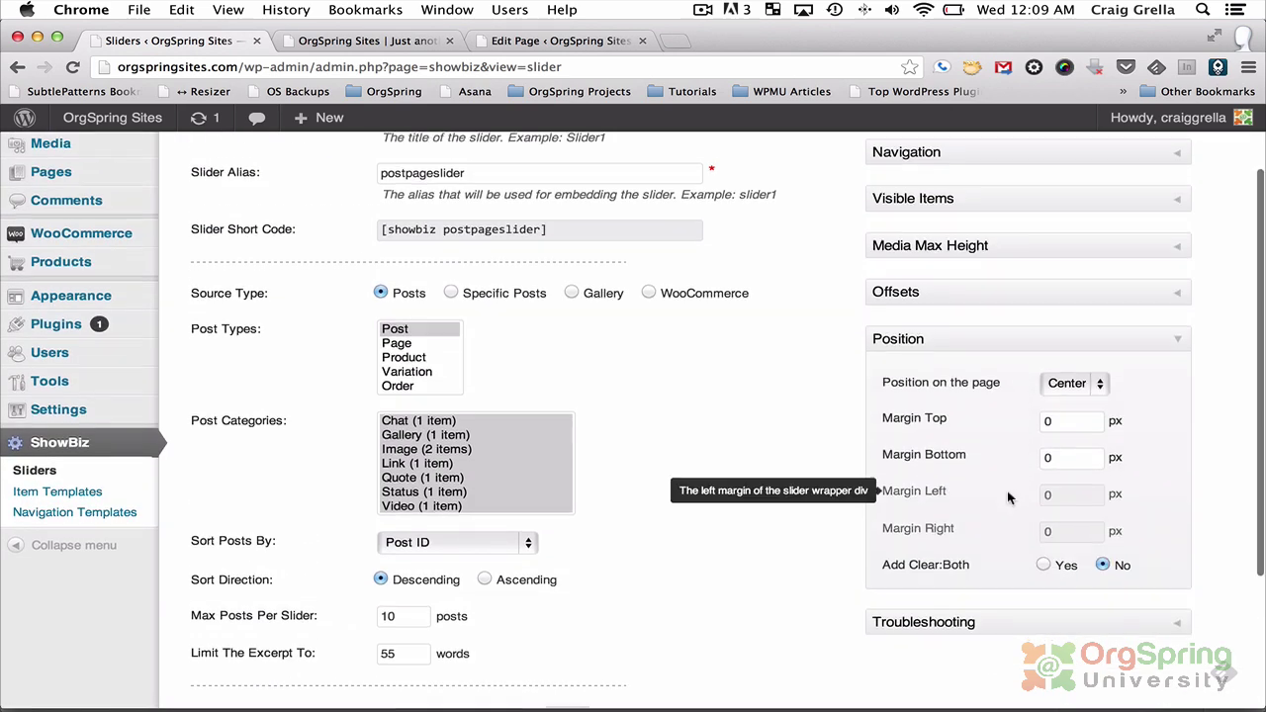
pyautogui.scroll(-3, 1011, 485)
pyautogui.click(1009, 485)
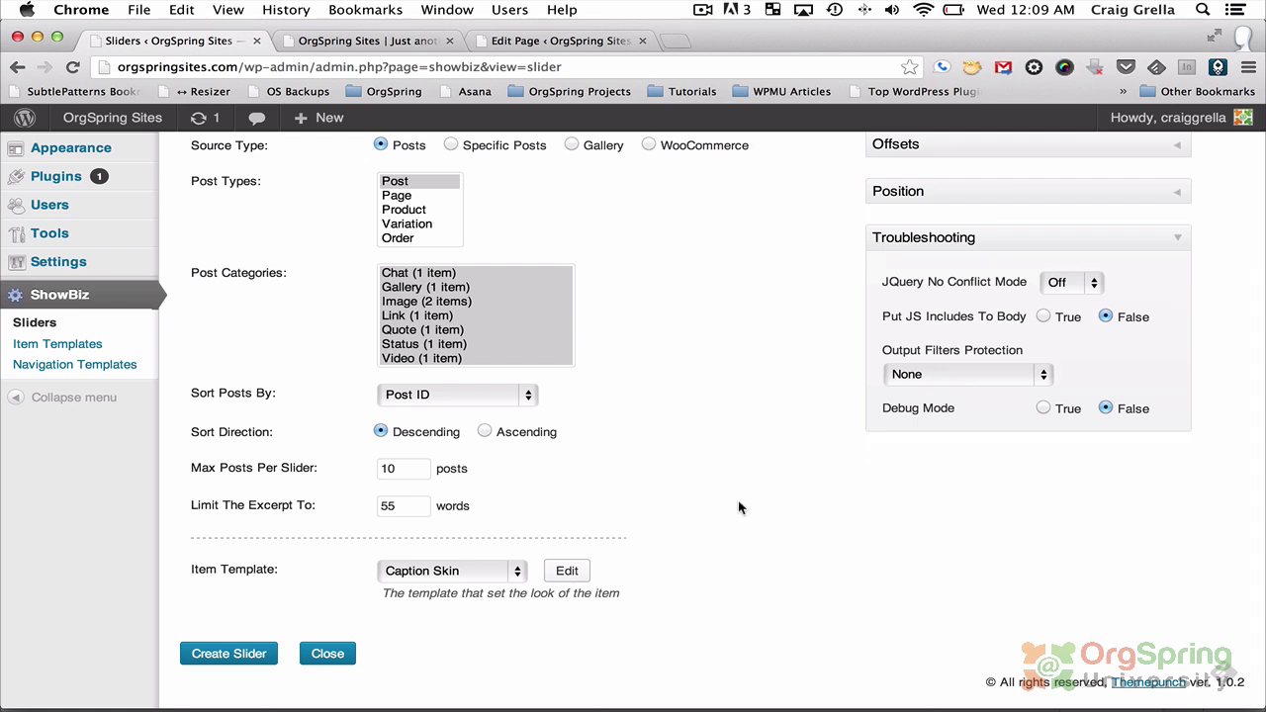
pyautogui.click(1074, 282)
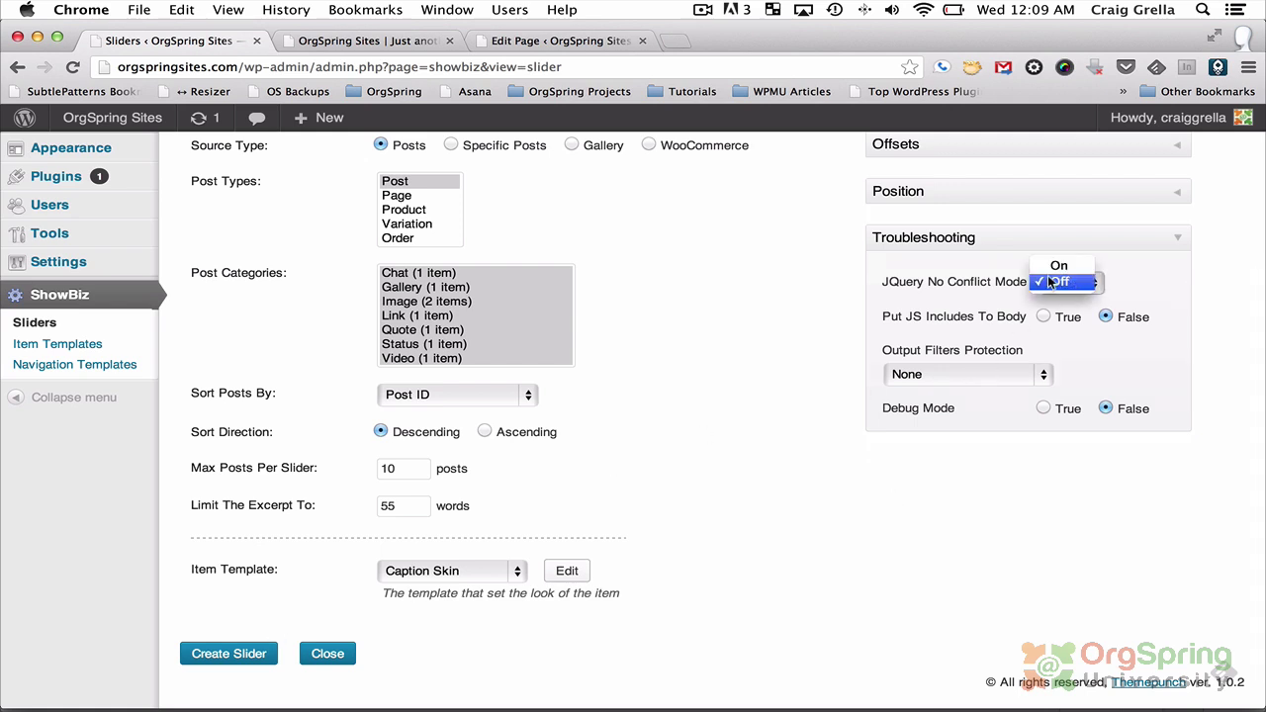
pyautogui.click(1055, 265)
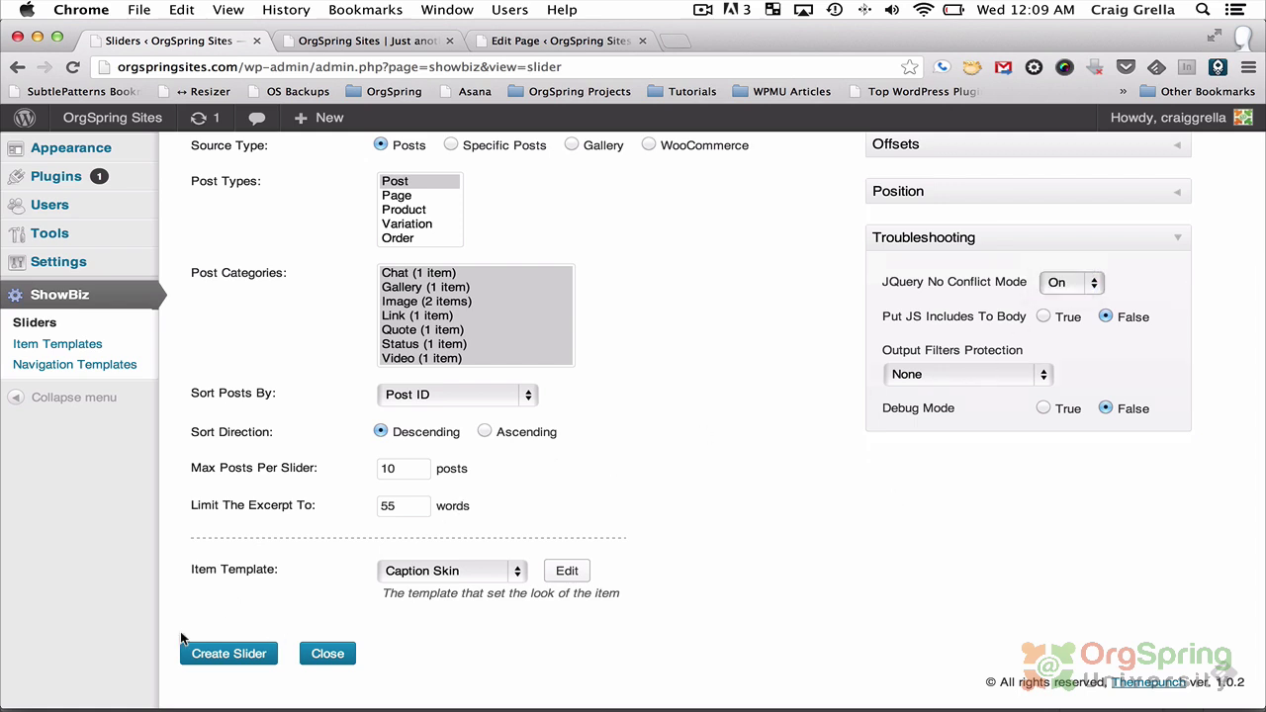
pyautogui.click(229, 652)
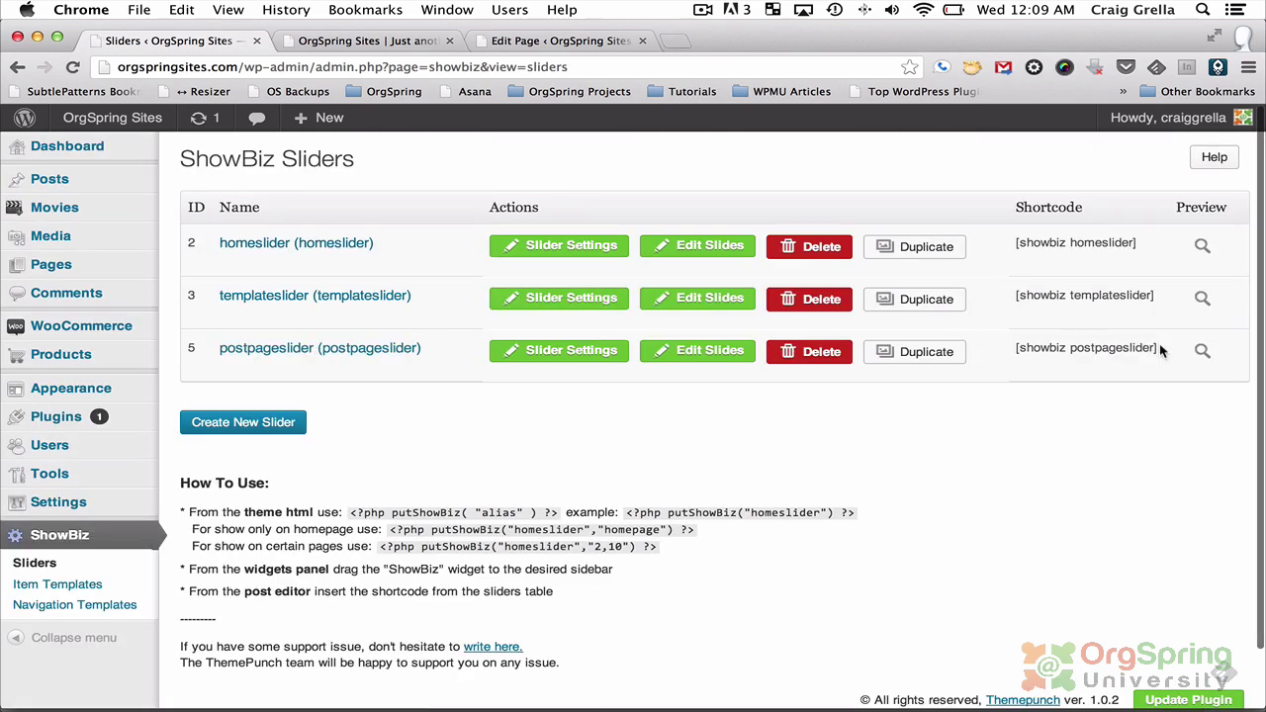
# Copy the postpageslider shortcode and paste it into Slider Content Page between "Add Some text." and a new line "Add Some more text.".
pyautogui.moveTo(1157, 346); pyautogui.dragTo(1013, 347)
pyautogui.press('super+c')
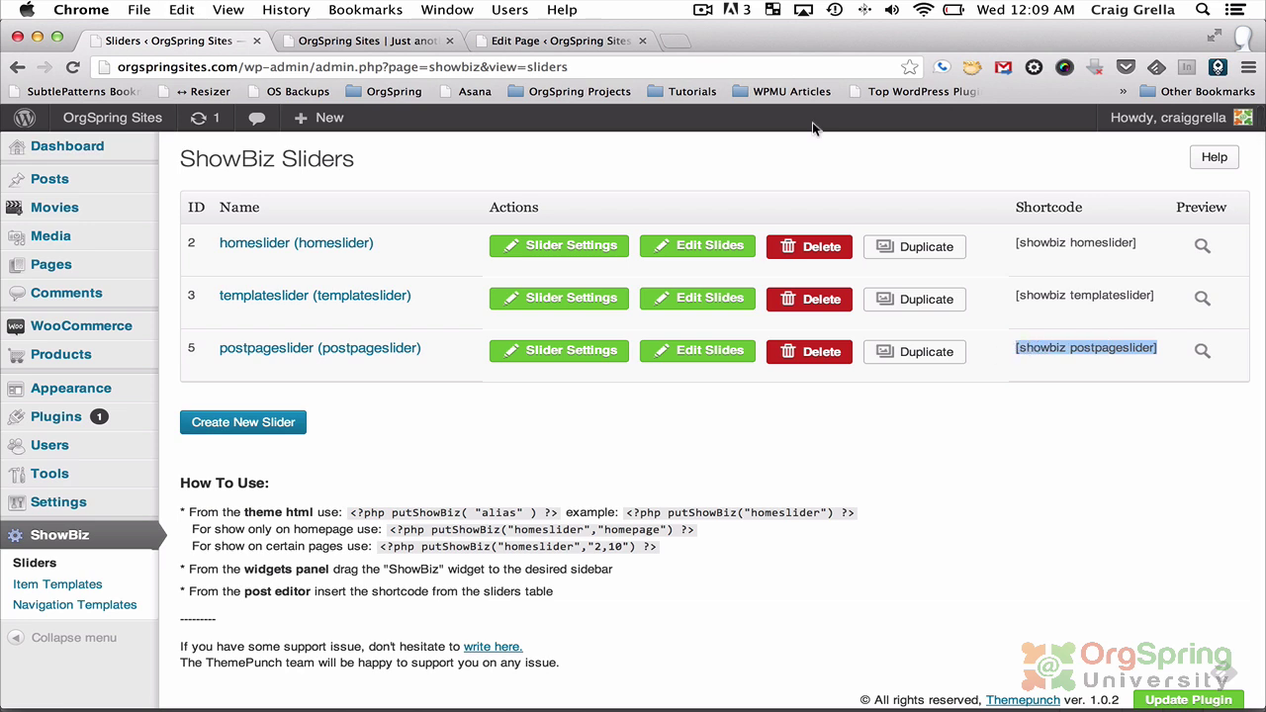
pyautogui.click(596, 40)
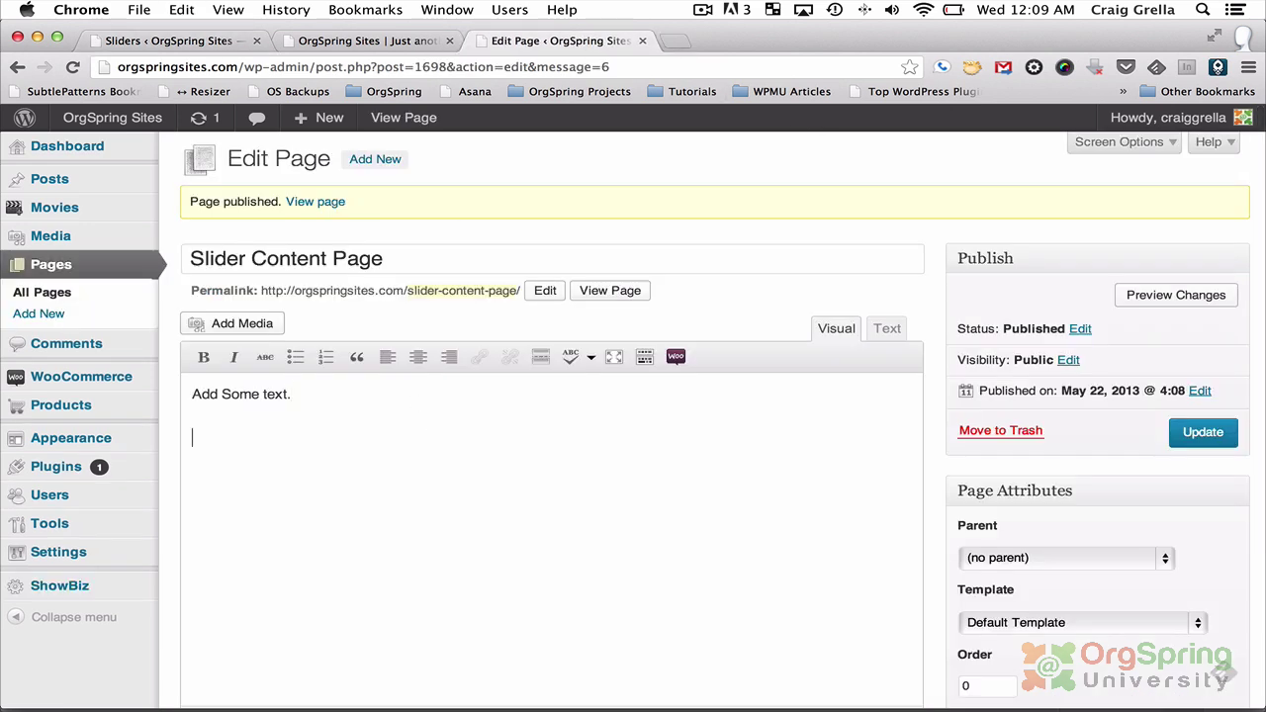
pyautogui.write('Some more text.')
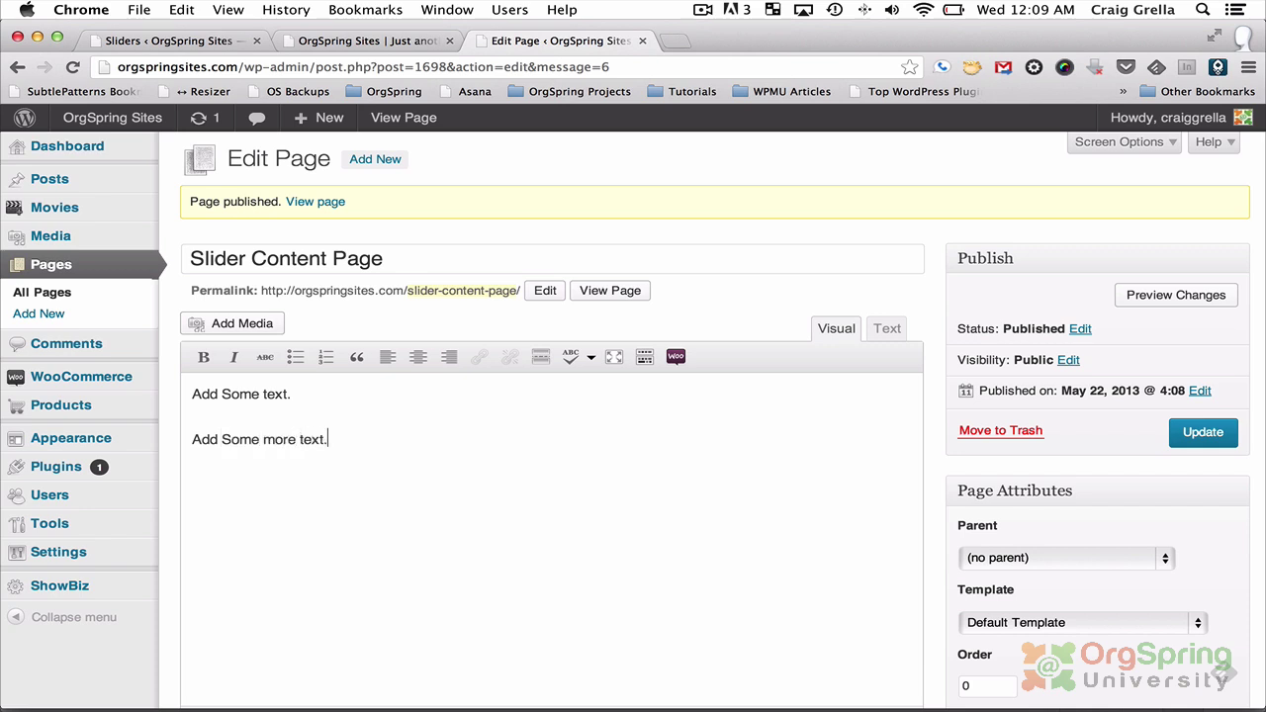
pyautogui.press('Return')
pyautogui.press('super+v')
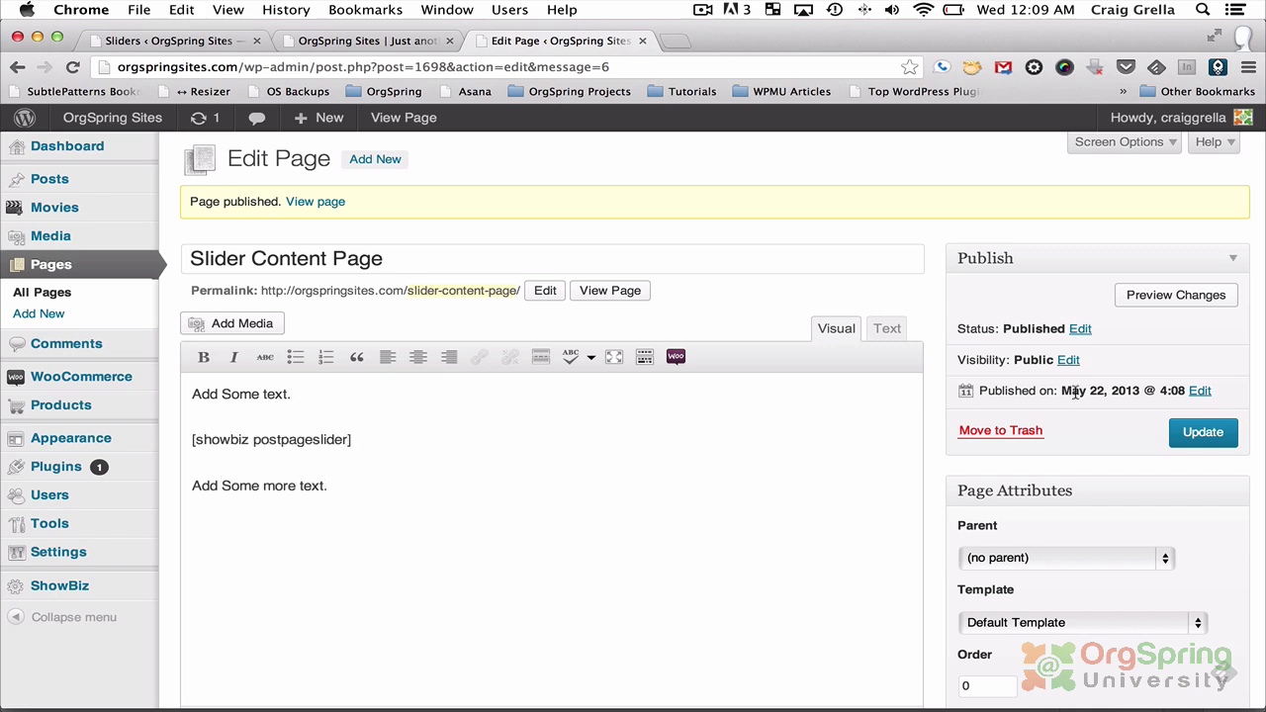
# Assign the "Full-width Page Template, No Sidebar" template to the page and update it.
pyautogui.scroll(-3, 1198, 439)
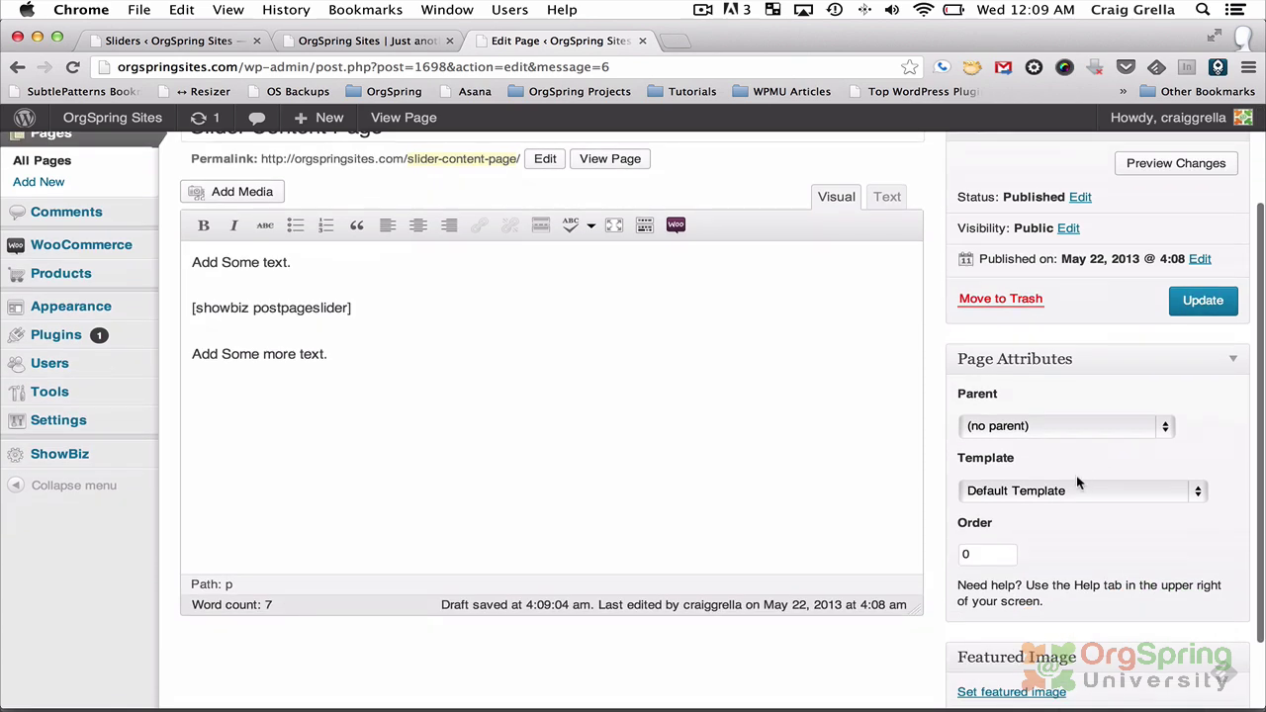
pyautogui.click(1073, 483)
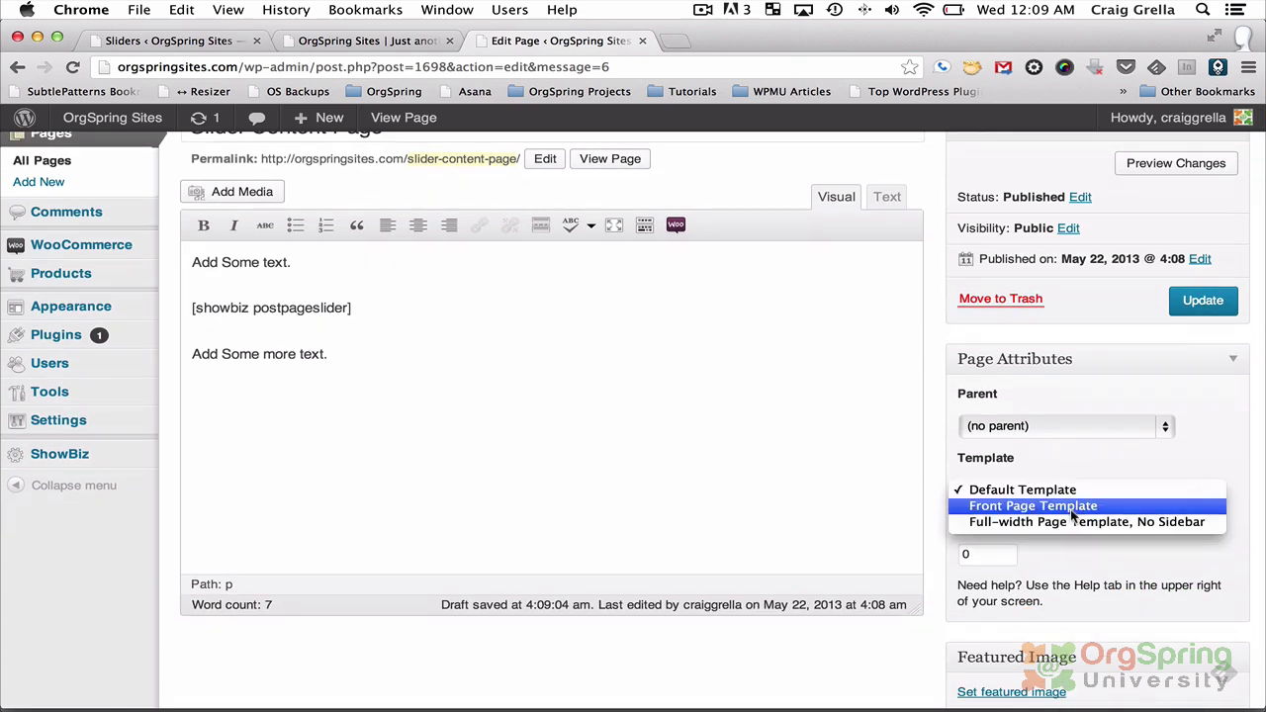
pyautogui.click(1069, 474)
pyautogui.scroll(-2, 1072, 445)
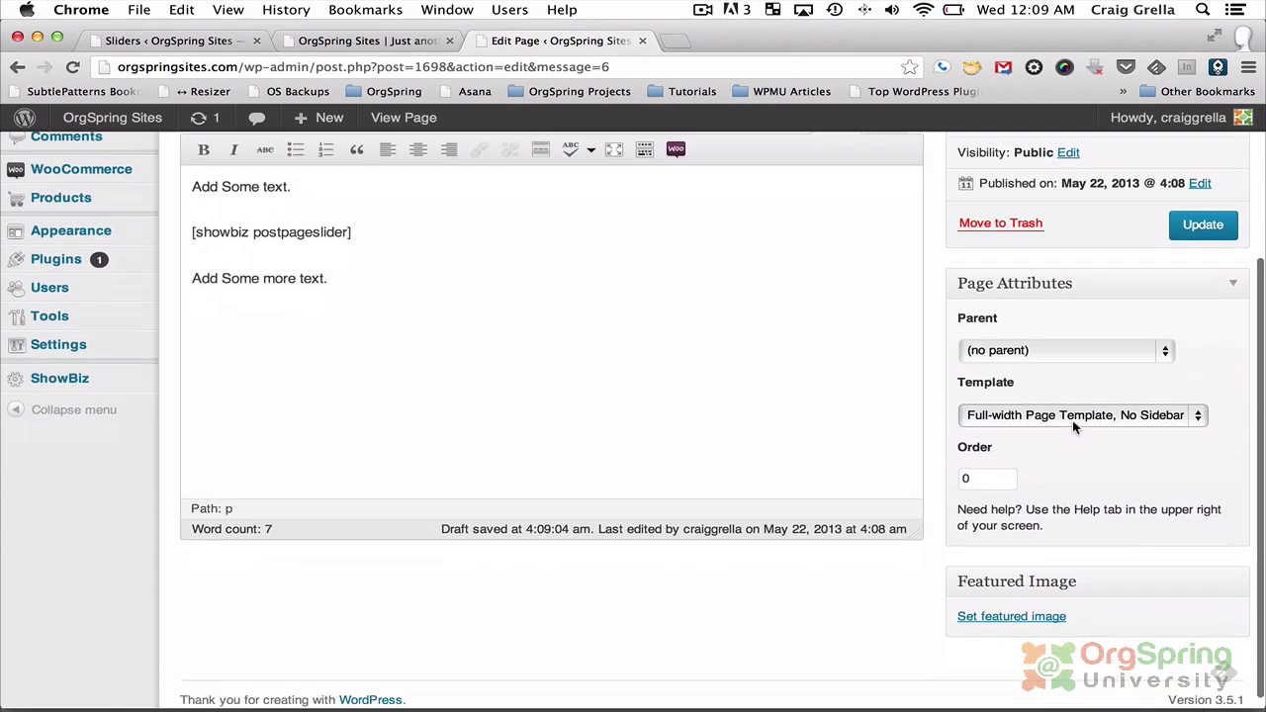
pyautogui.scroll(4, 1070, 424)
pyautogui.click(1191, 372)
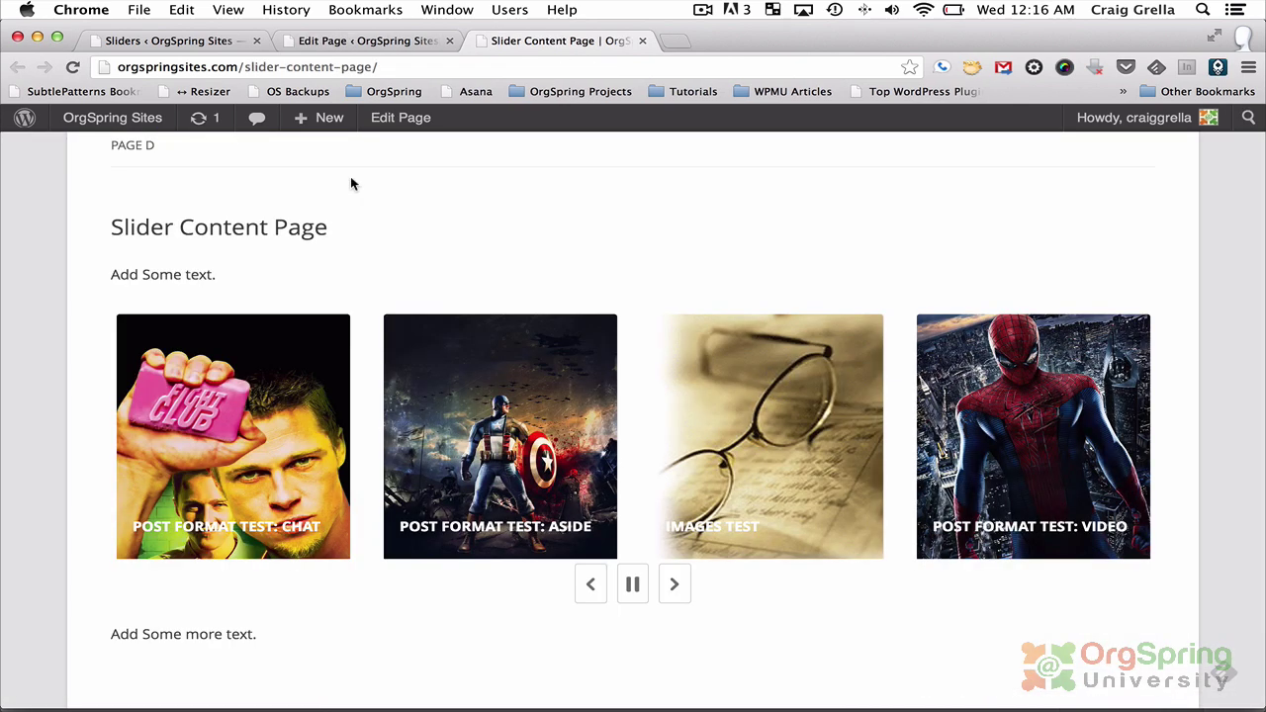
# Examine the post slider on the published Slider Content Page and expand the "Post Format Test: Status" item's caption.
pyautogui.scroll(3, 351, 184)
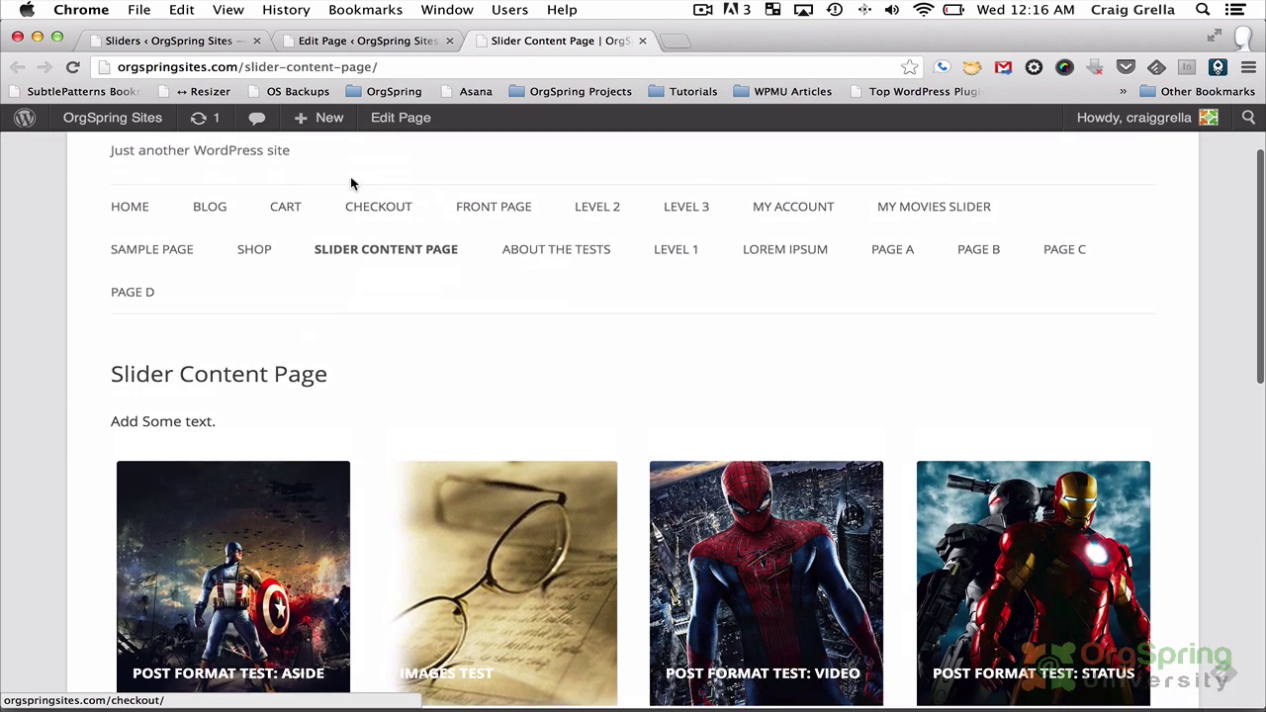
pyautogui.moveTo(354, 206)
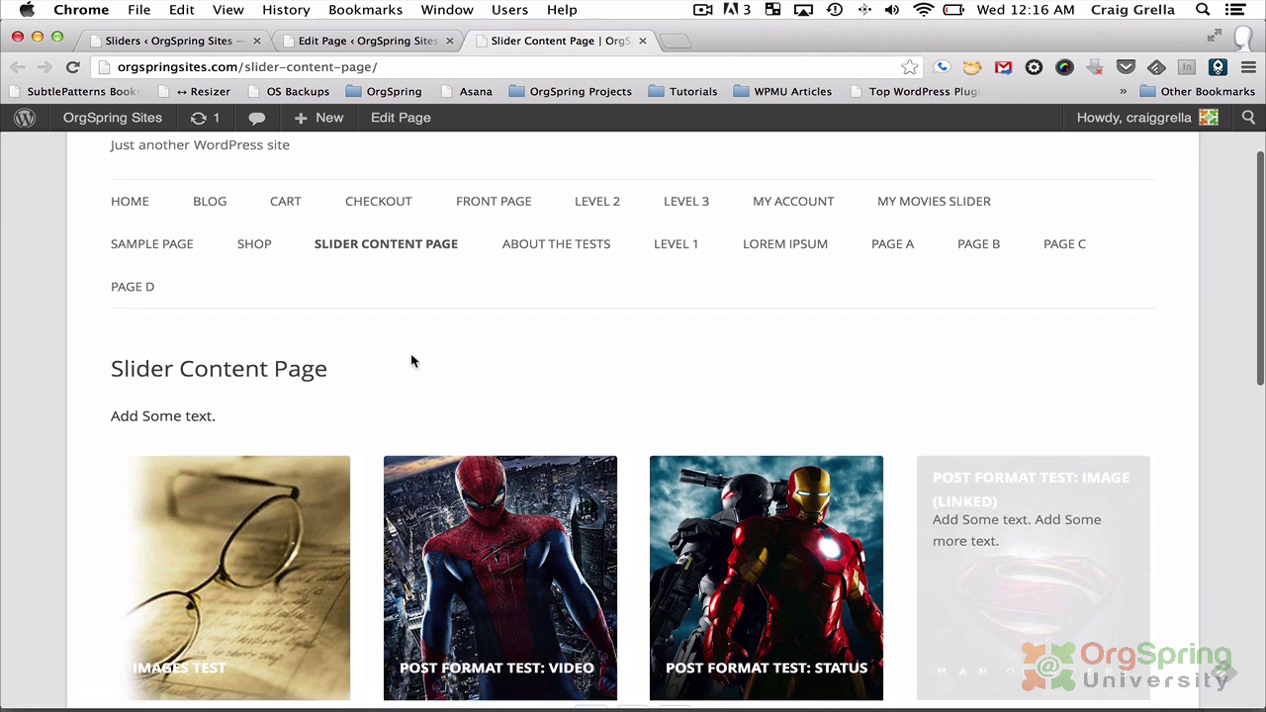
pyautogui.scroll(-2, 412, 360)
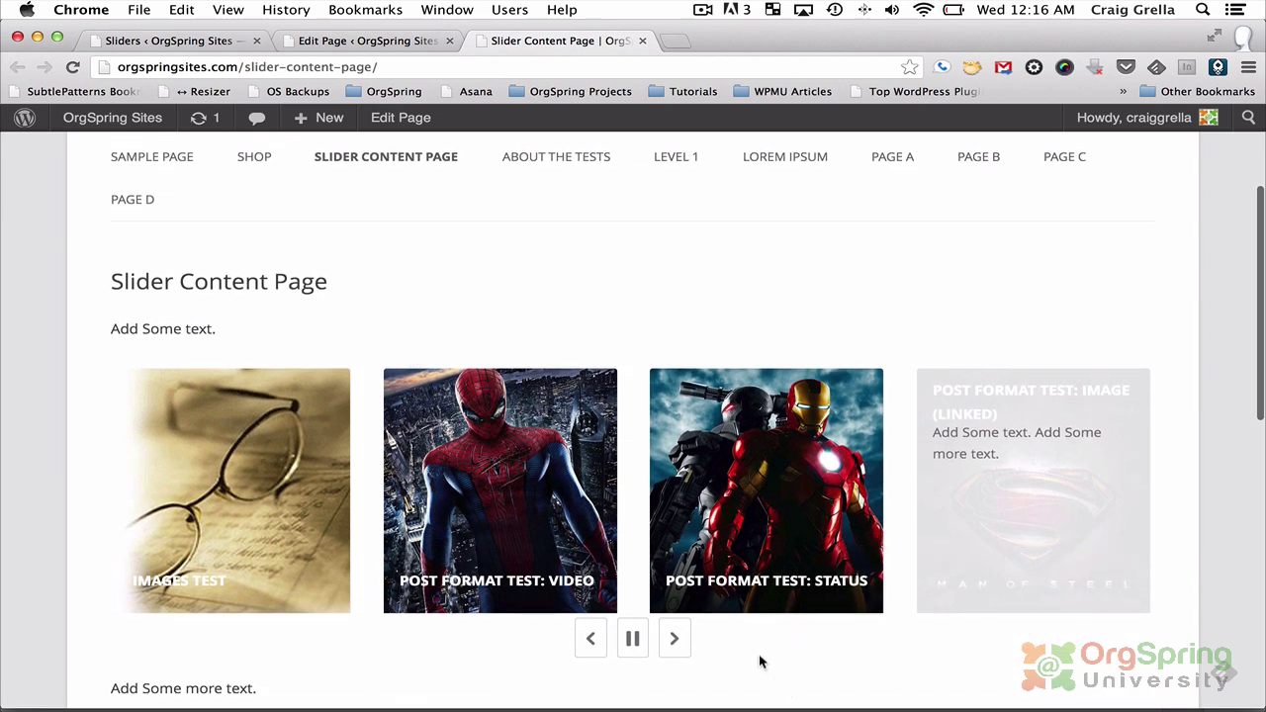
pyautogui.scroll(-2, 758, 657)
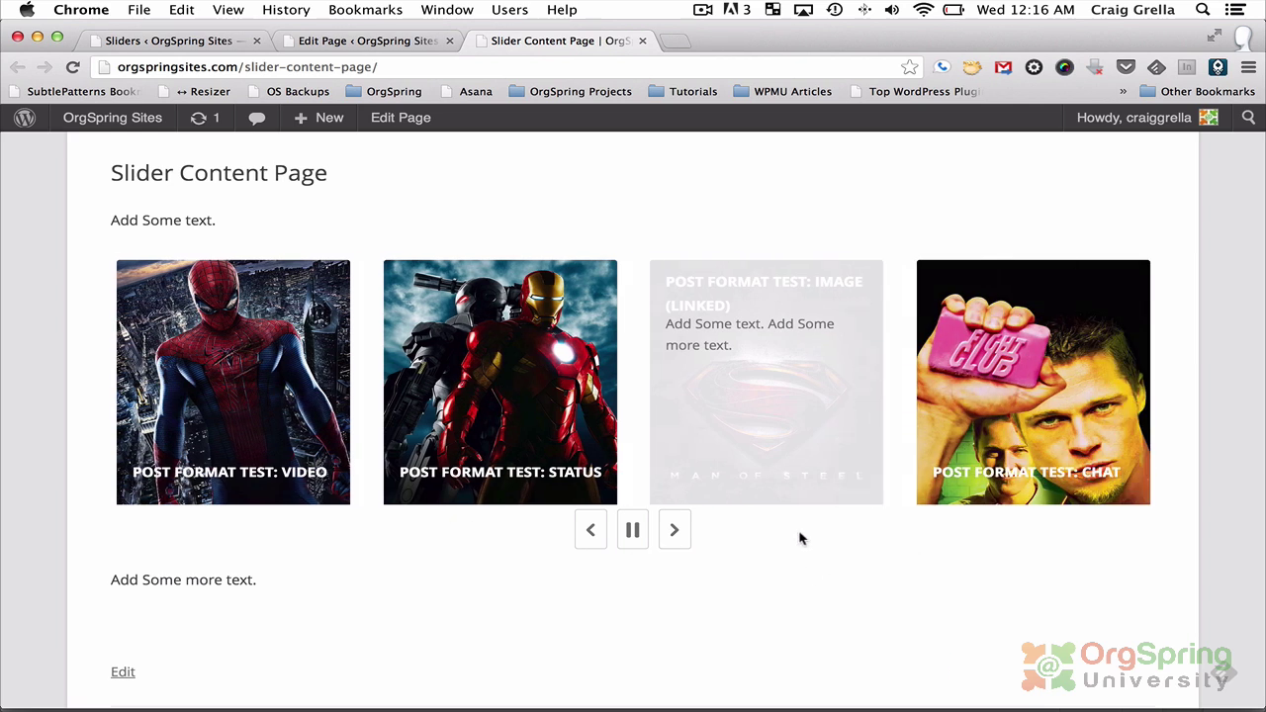
pyautogui.moveTo(782, 388); pyautogui.dragTo(693, 226)
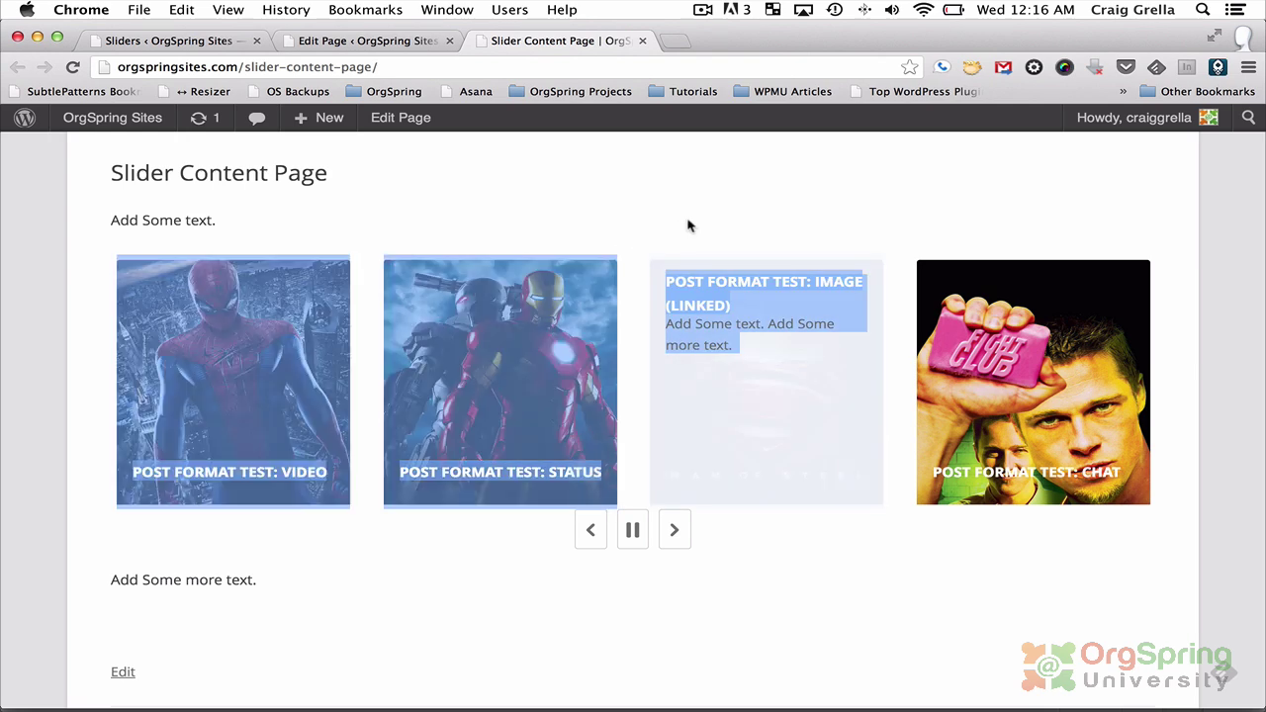
pyautogui.click(692, 225)
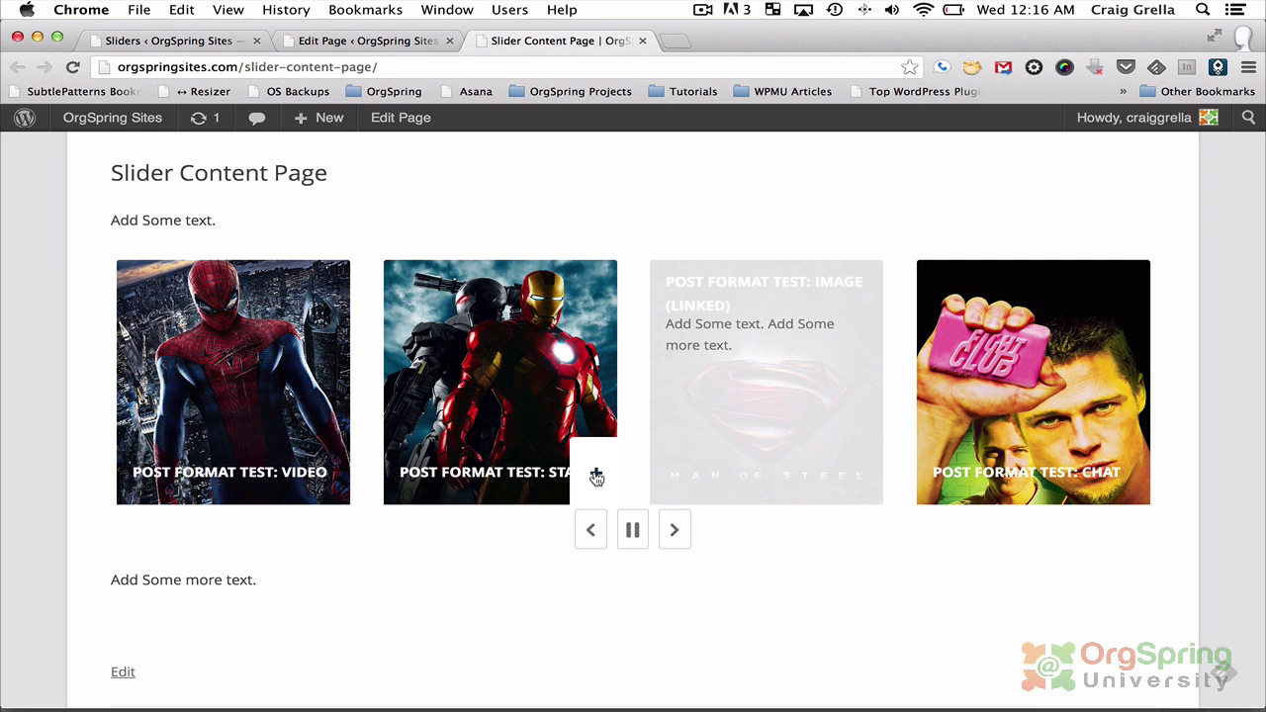
pyautogui.click(597, 478)
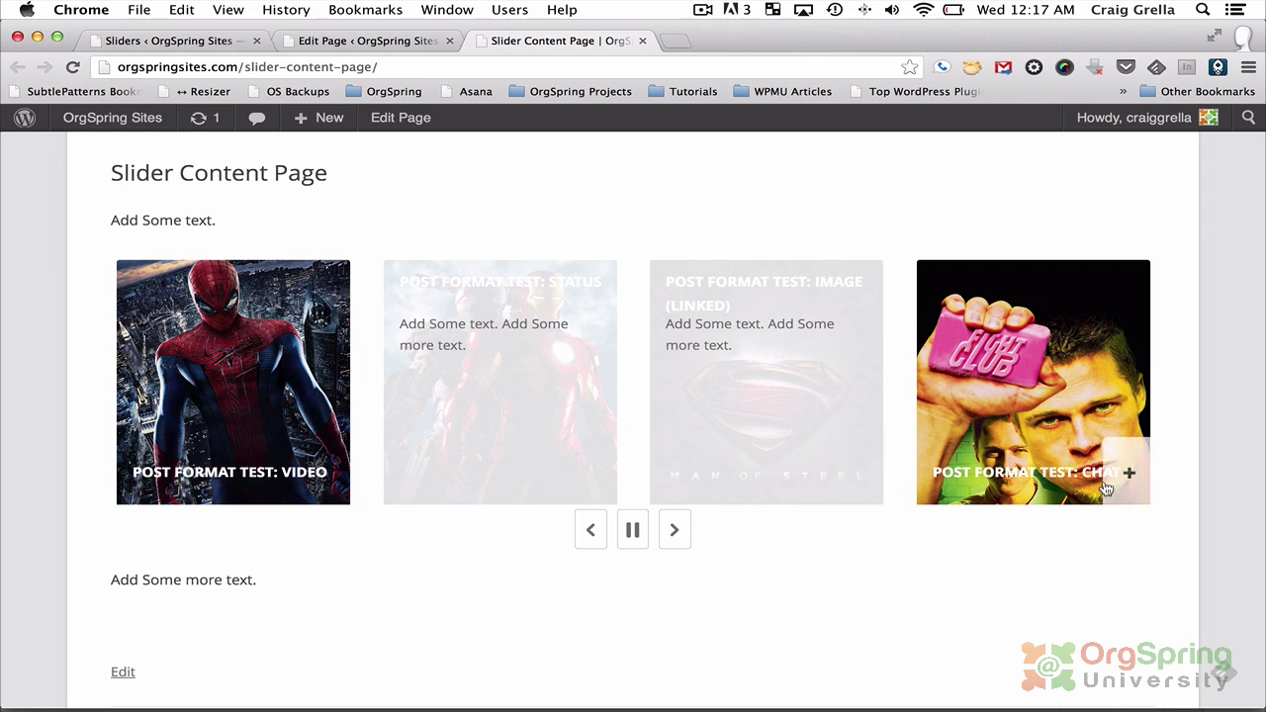
# Move forward through the post slider, open the "Images Test" post from its title and return to Slider Content Page.
pyautogui.click(673, 532)
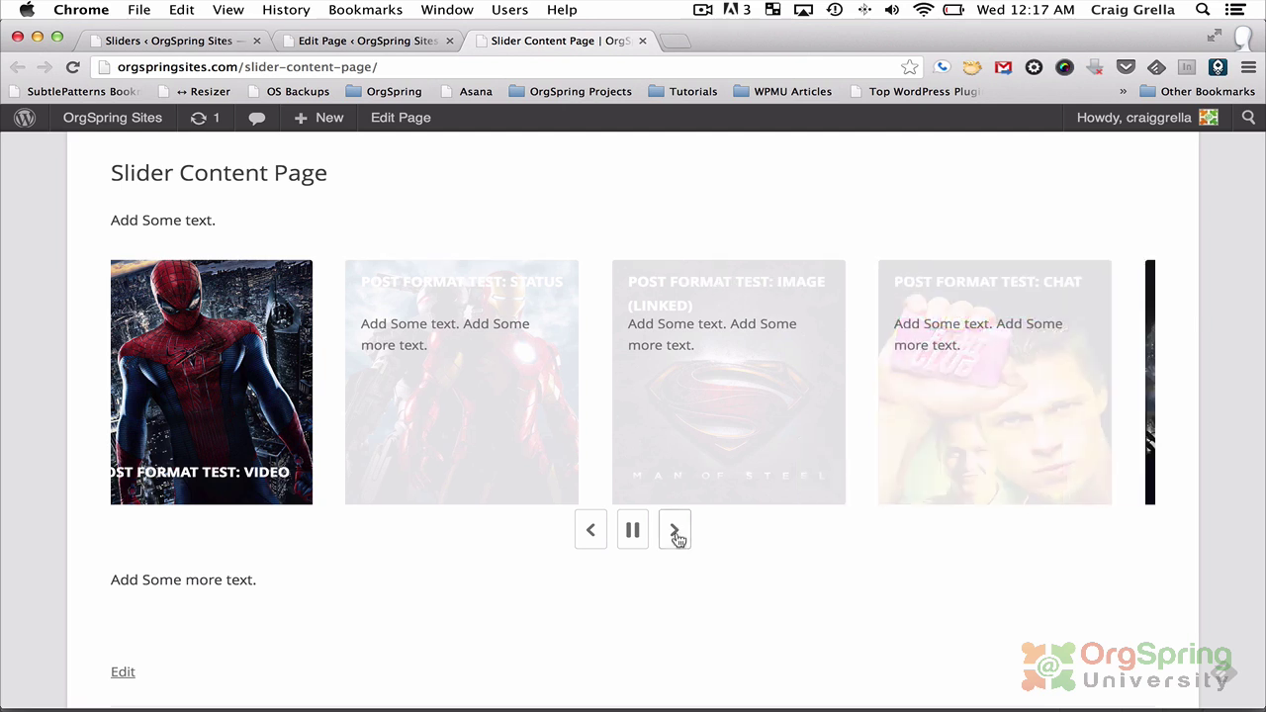
pyautogui.click(676, 534)
pyautogui.click(675, 534)
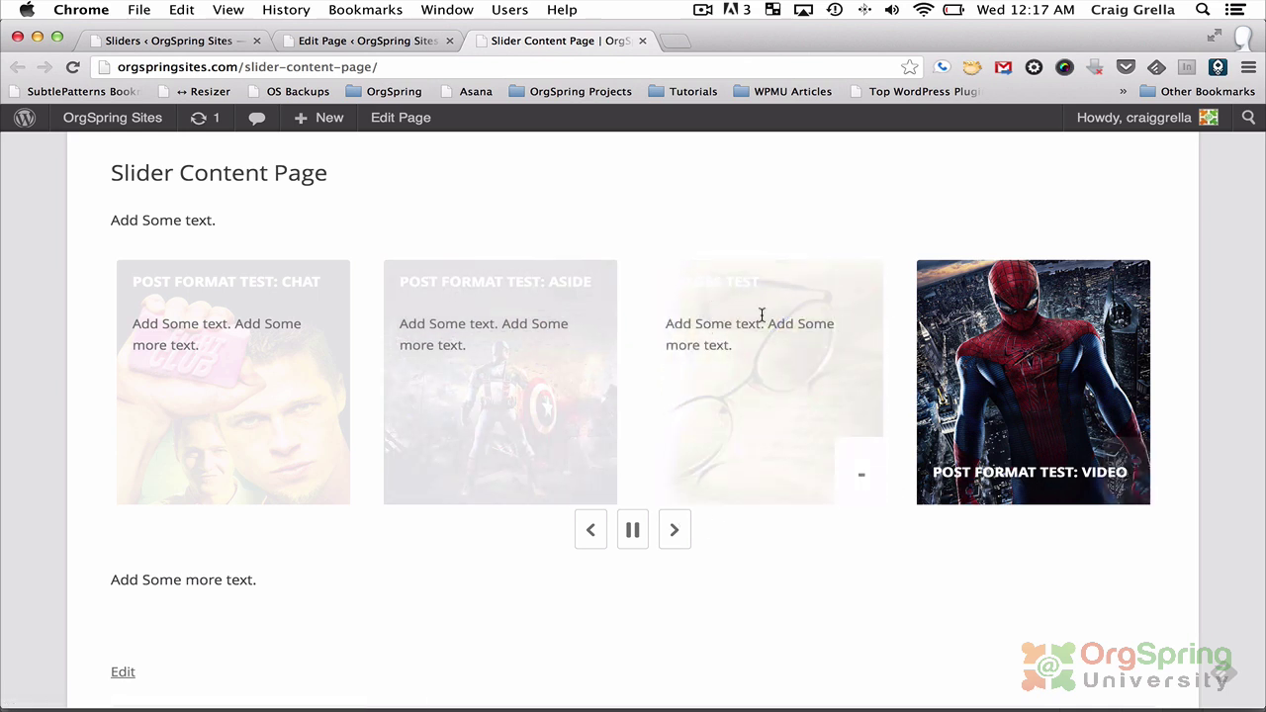
pyautogui.click(731, 289)
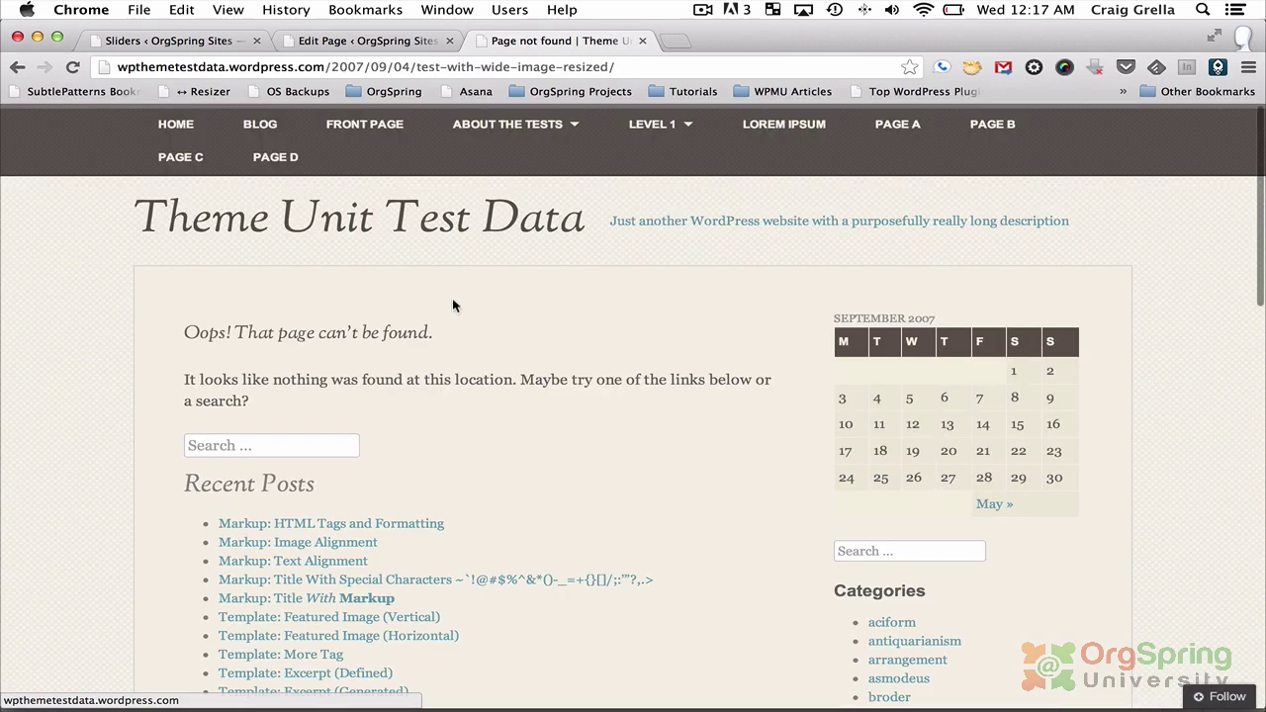
pyautogui.click(18, 67)
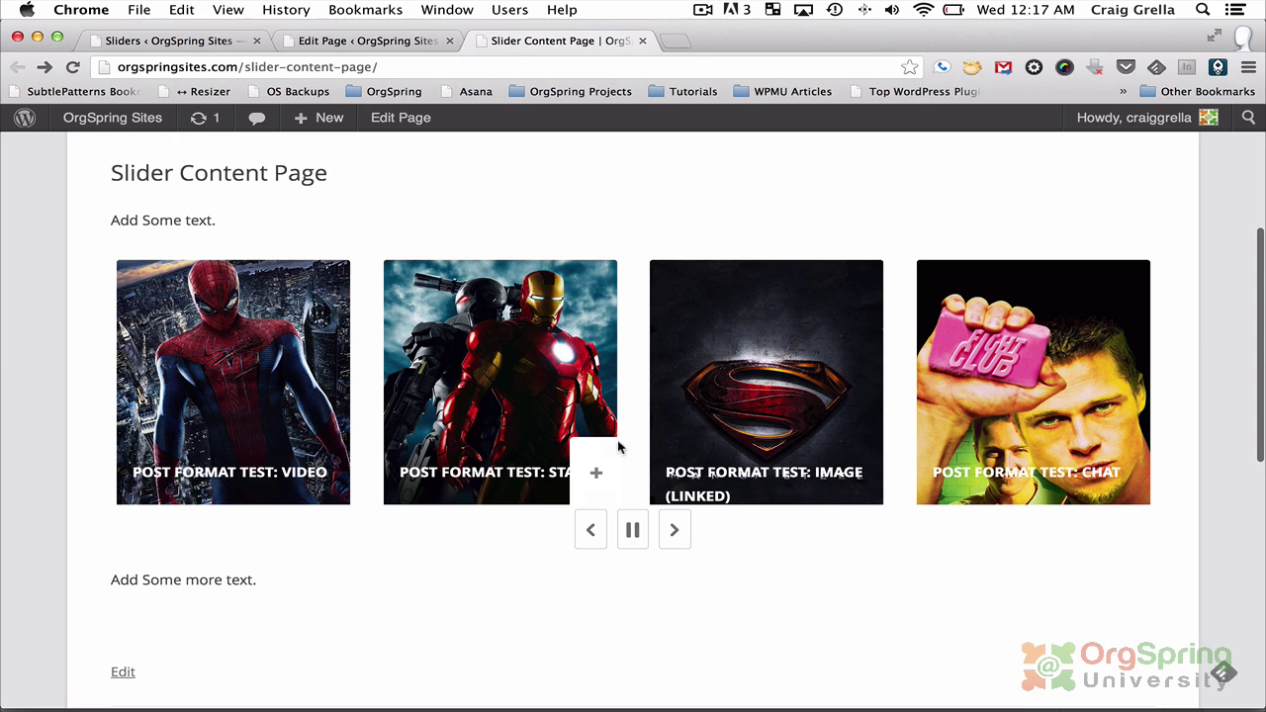
# Expand the "Post Format Test: Status" caption and advance the slider to view its other posts.
pyautogui.click(596, 473)
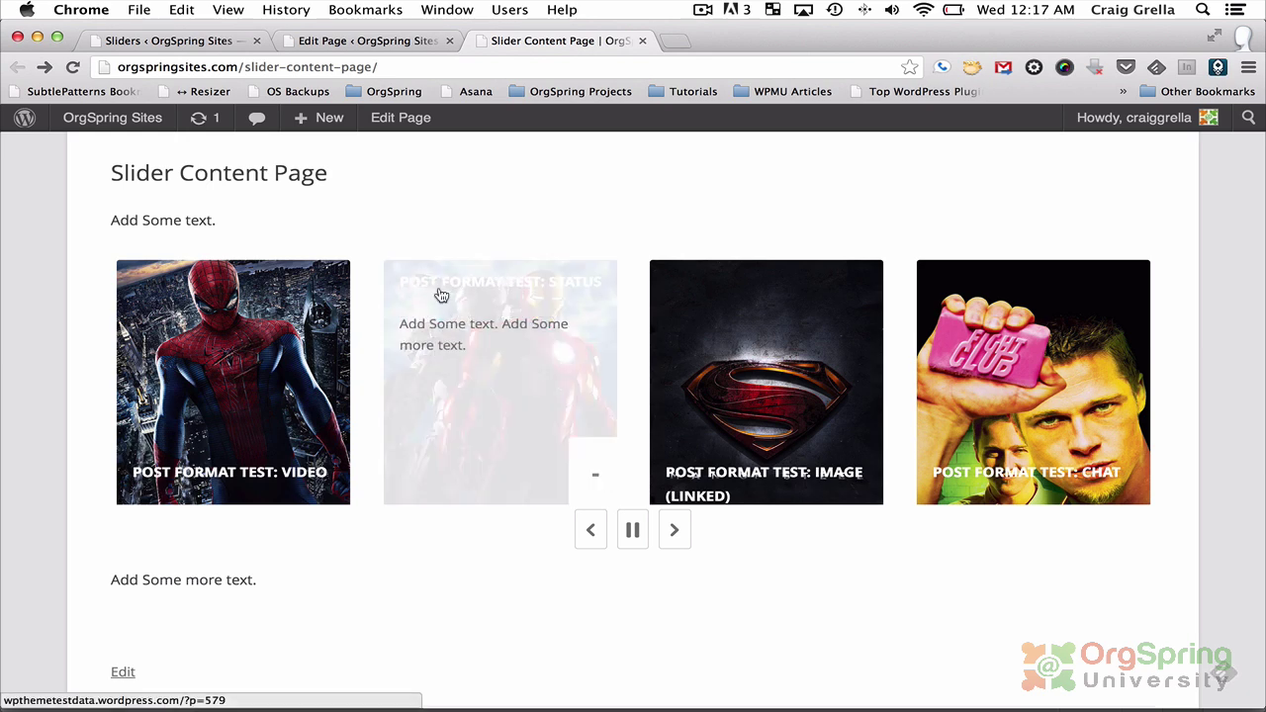
pyautogui.moveTo(933, 475)
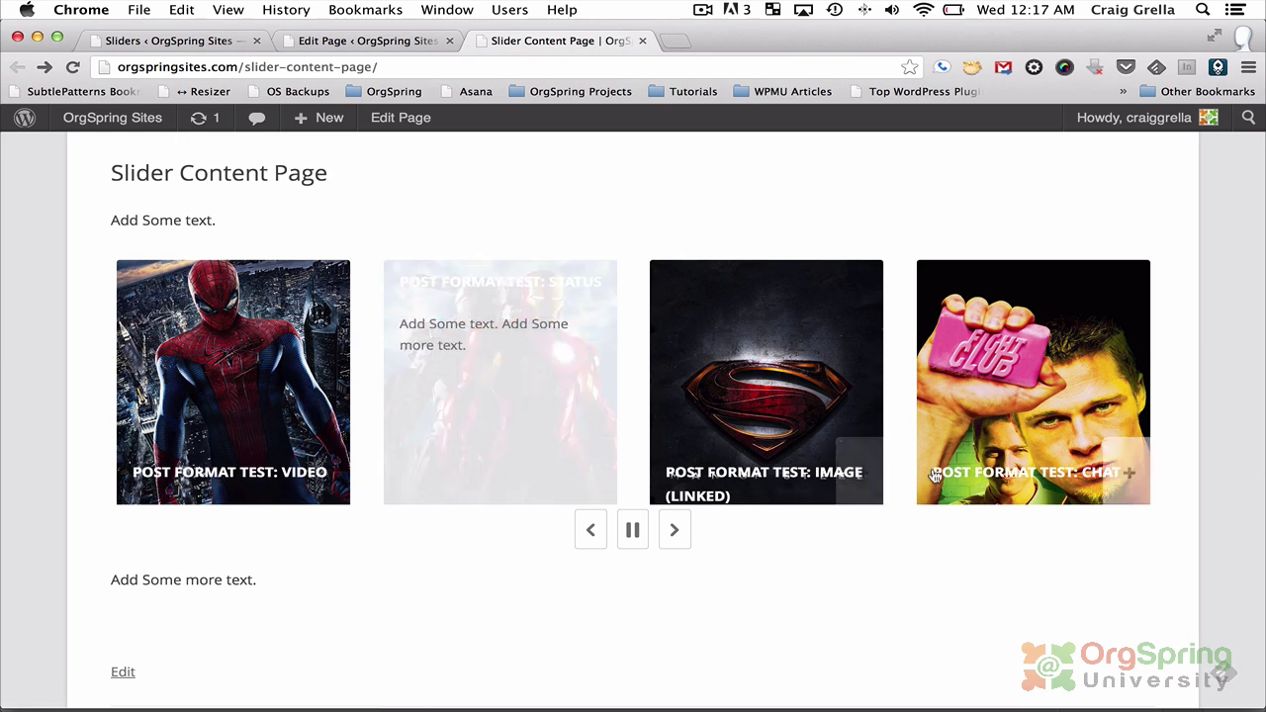
pyautogui.click(677, 529)
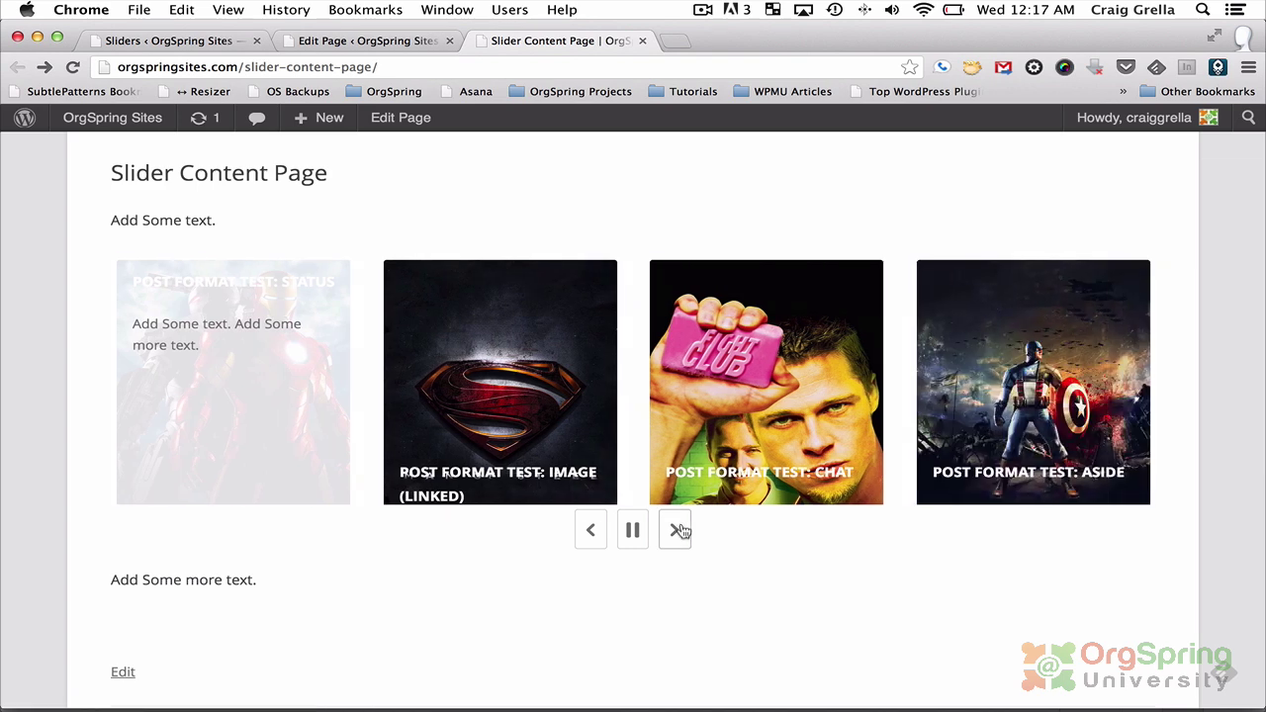
pyautogui.click(678, 530)
pyautogui.click(679, 530)
pyautogui.moveTo(601, 479)
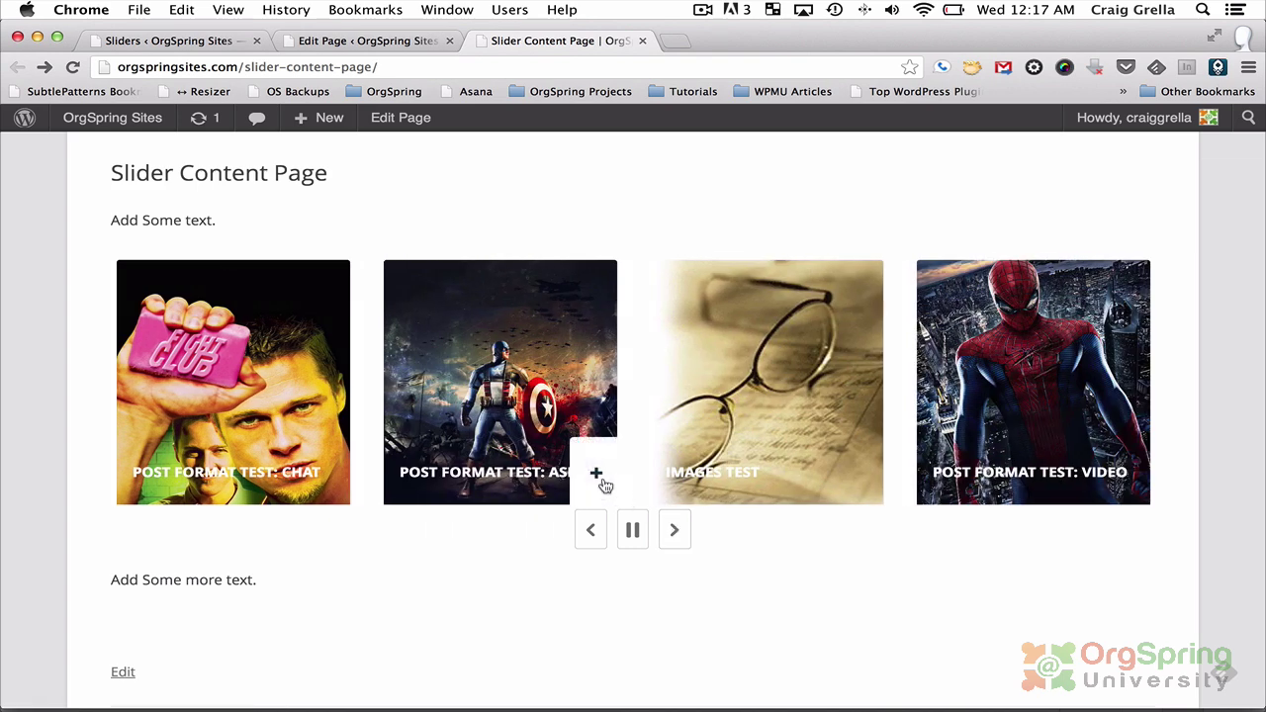
pyautogui.scroll(4, 703, 228)
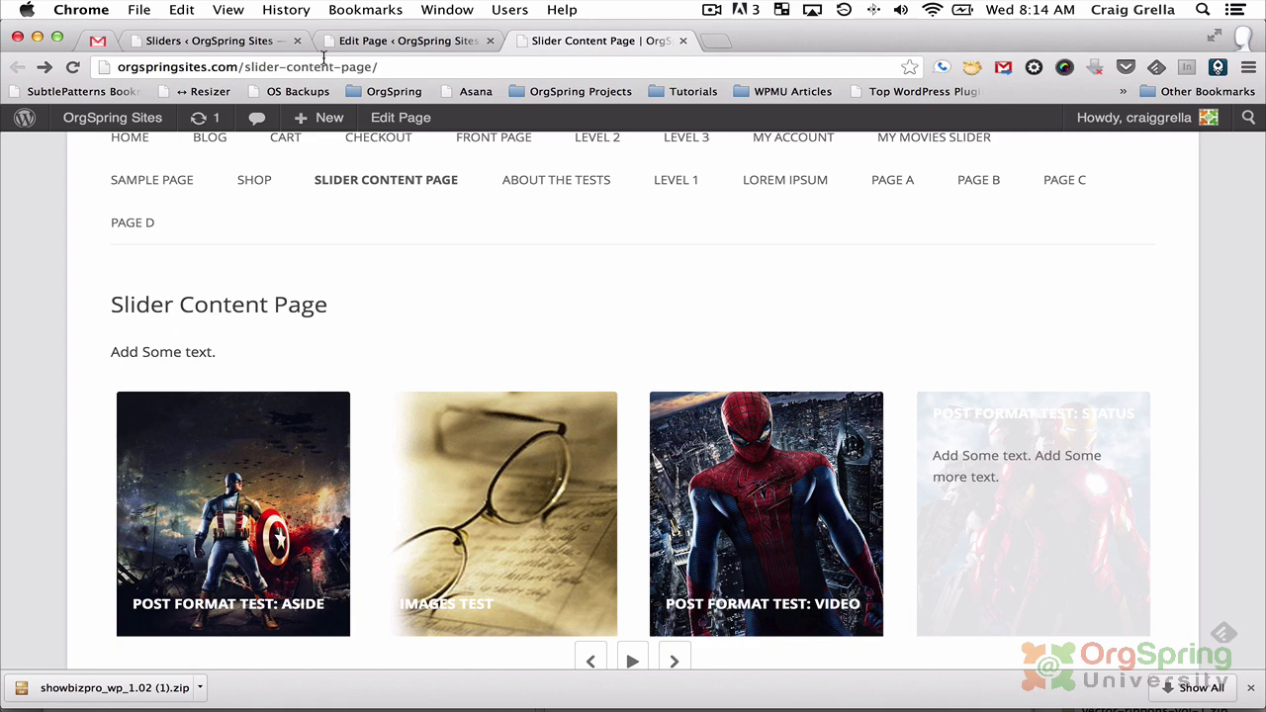
# Start a new ShowBiz slider from the sliders list with "movieslider" as both its title and alias.
pyautogui.click(265, 46)
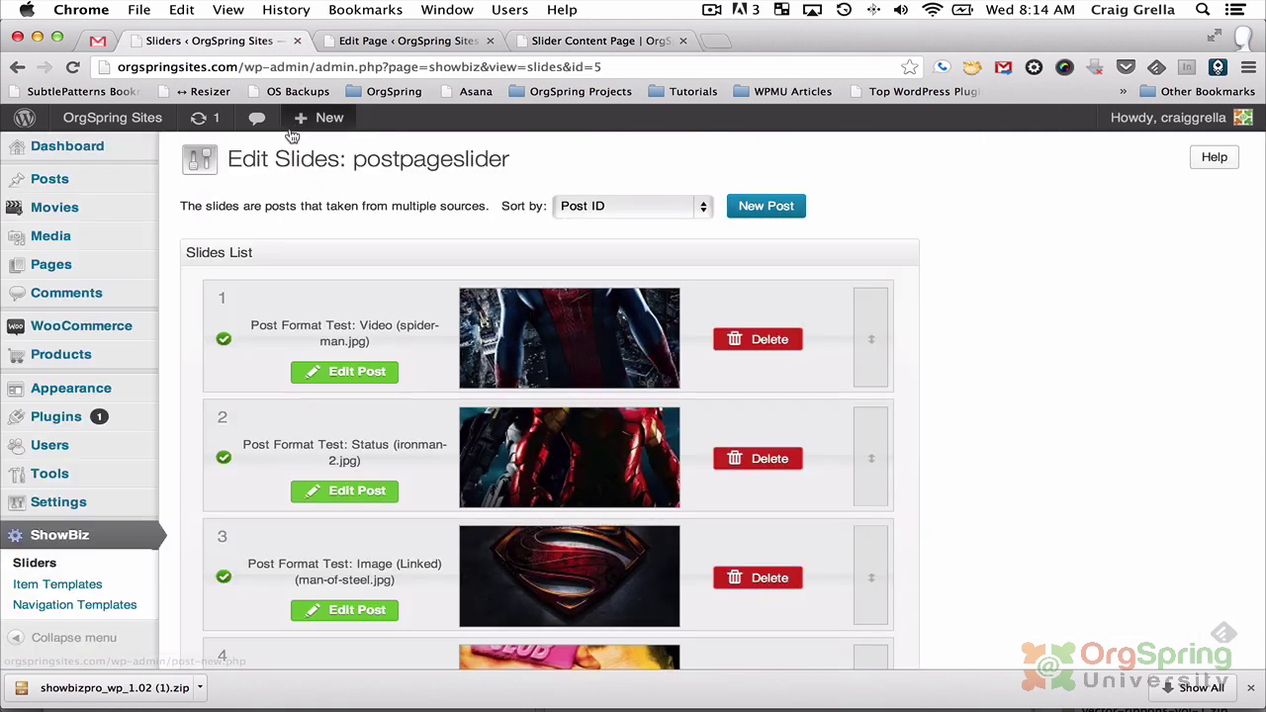
pyautogui.click(49, 571)
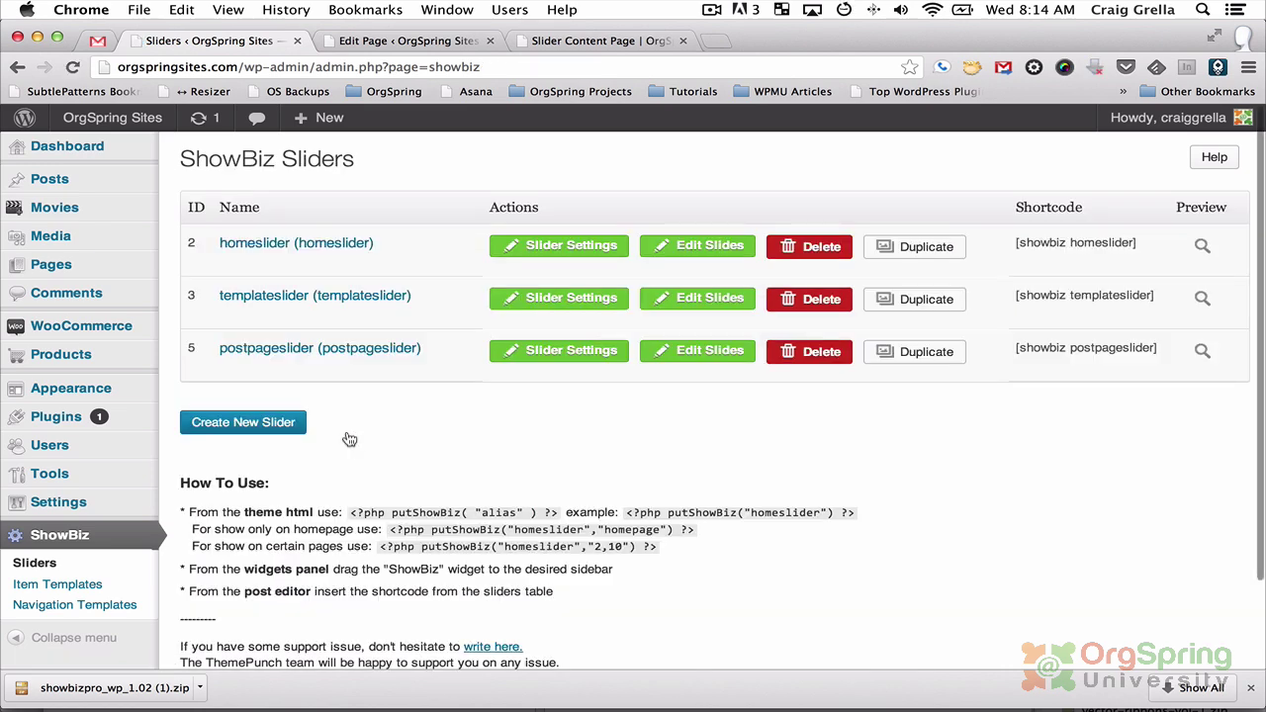
pyautogui.click(287, 425)
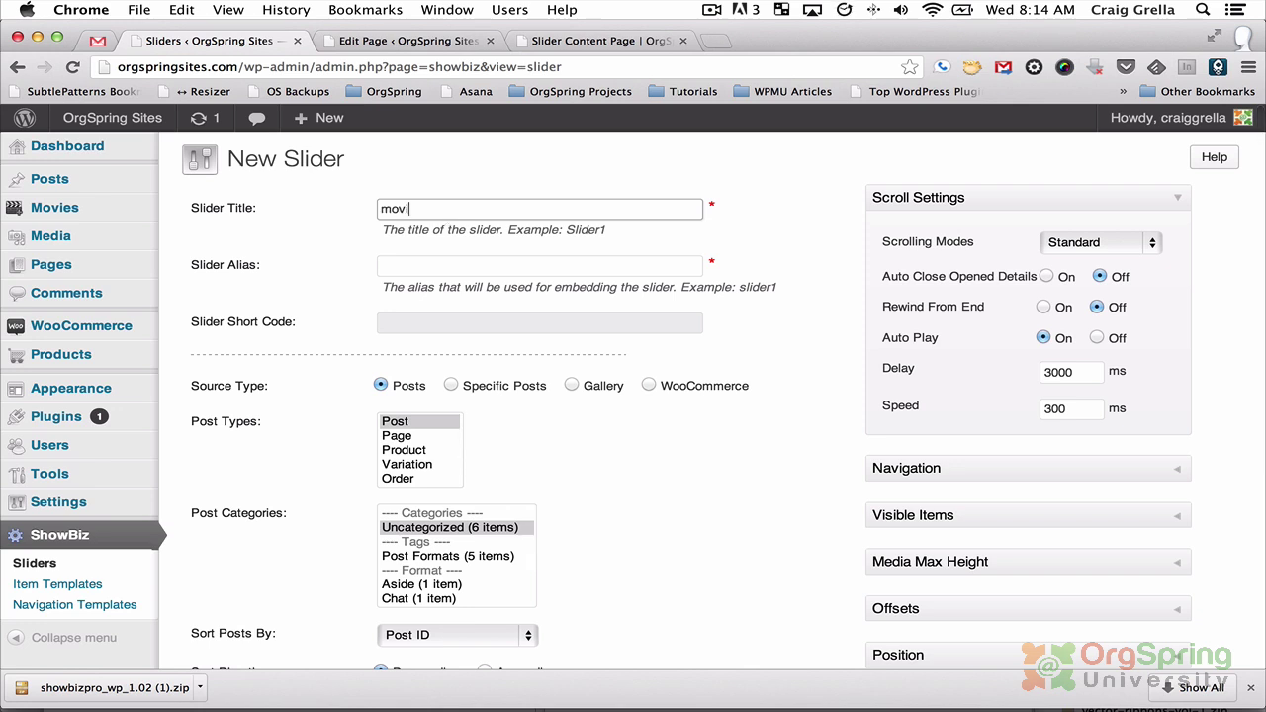
pyautogui.write('movieslider')
pyautogui.press('Tab')
pyautogui.write('mov')
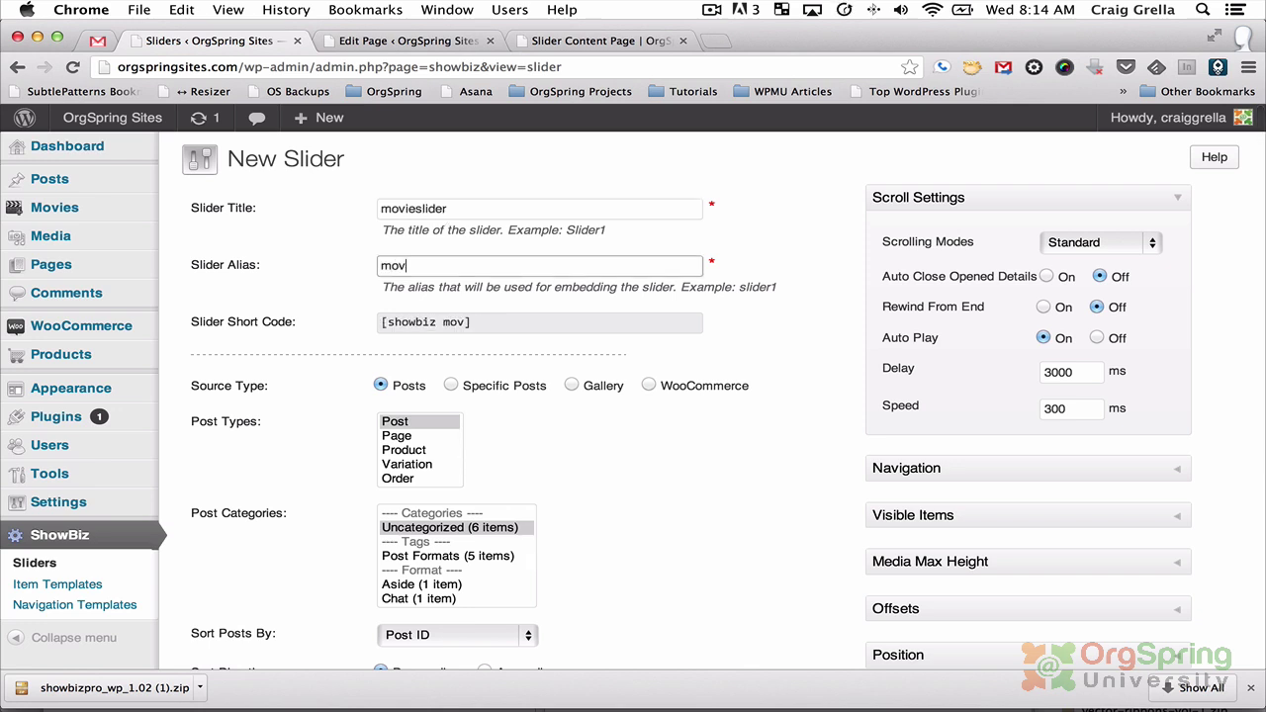
pyautogui.write('ieslider')
pyautogui.press('Tab')
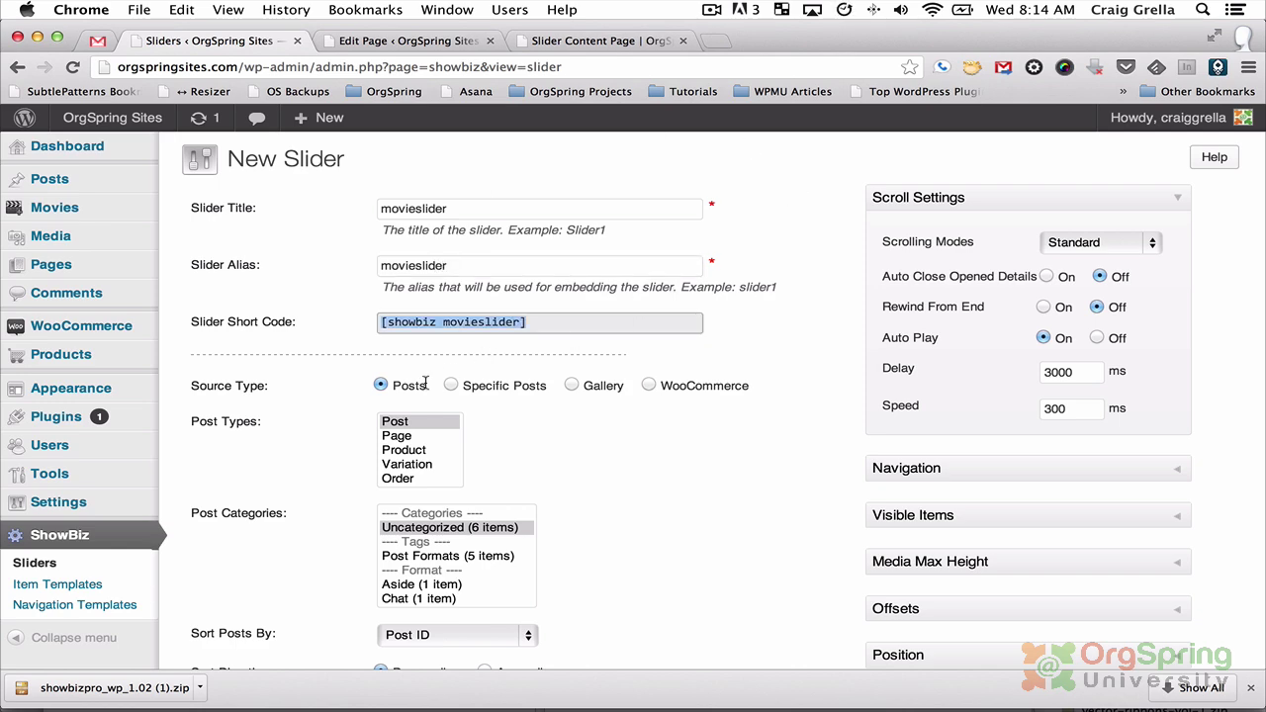
# Source the slider from the Movie post type with the Action, Comedy and Drama genres selected.
pyautogui.scroll(-1, 421, 457)
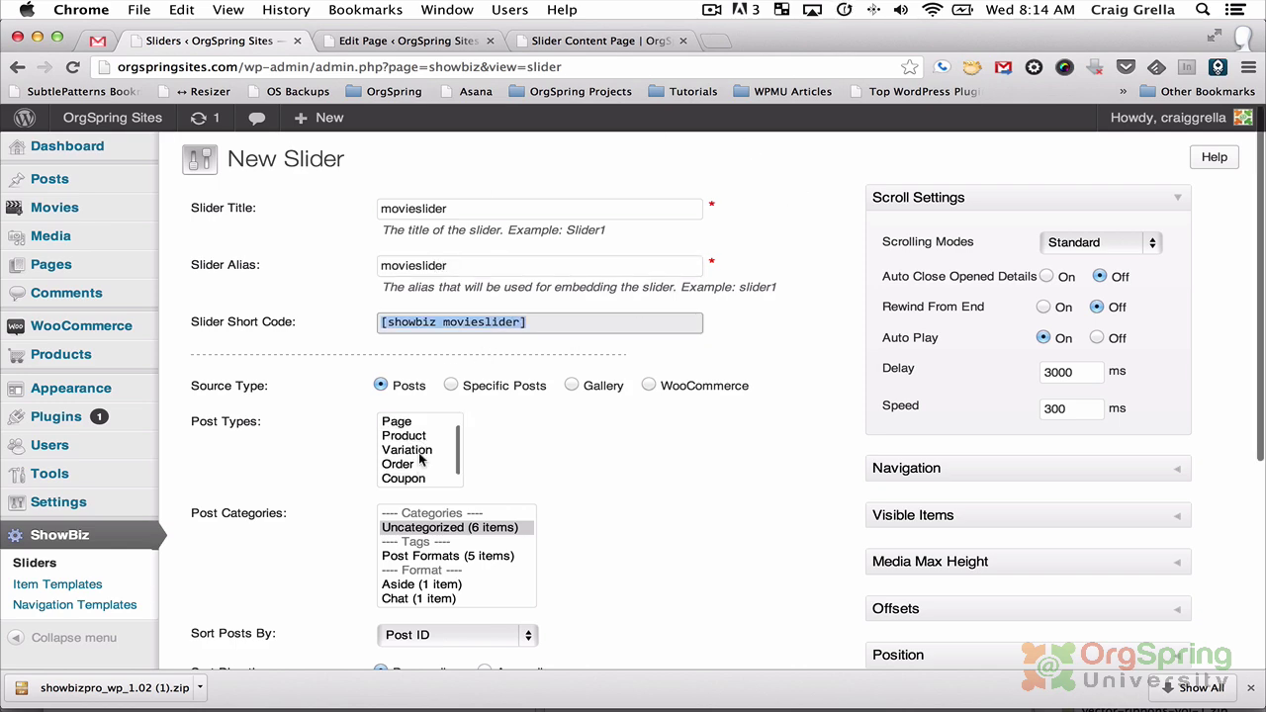
pyautogui.scroll(-3, 419, 458)
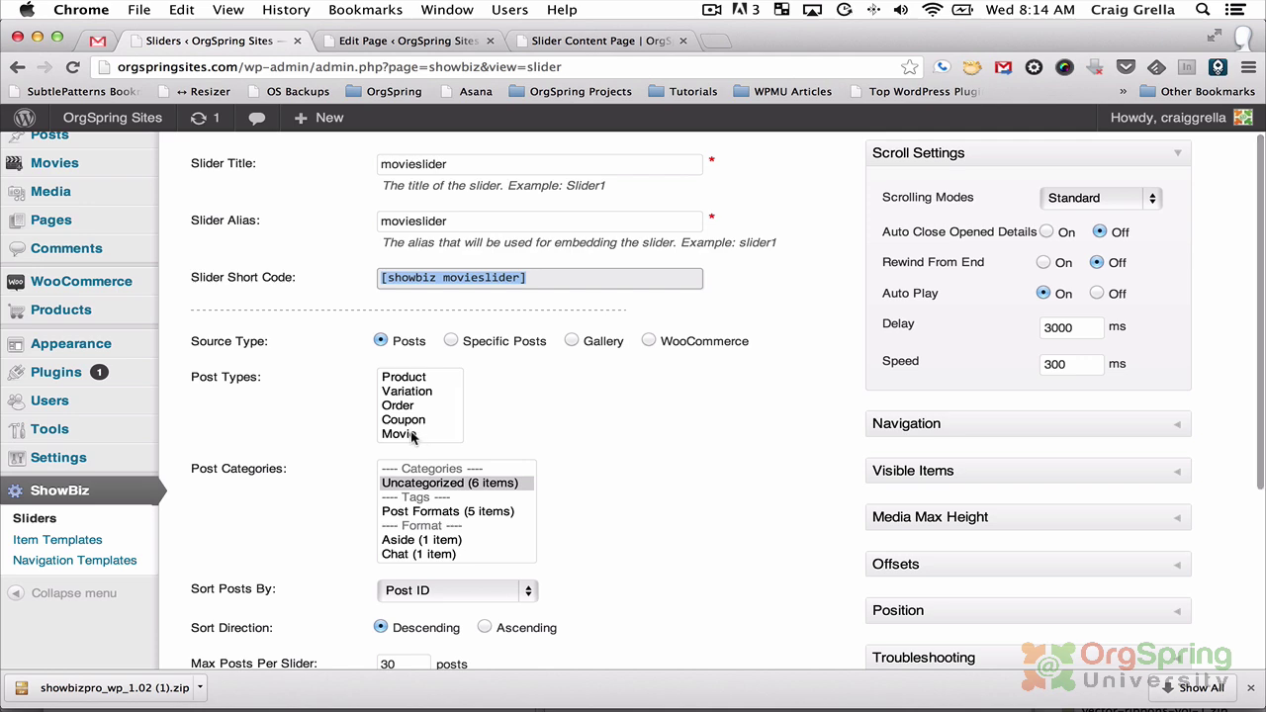
pyautogui.click(413, 437)
pyautogui.keyDown('shift'); pyautogui.click(464, 512); pyautogui.keyUp('shift')
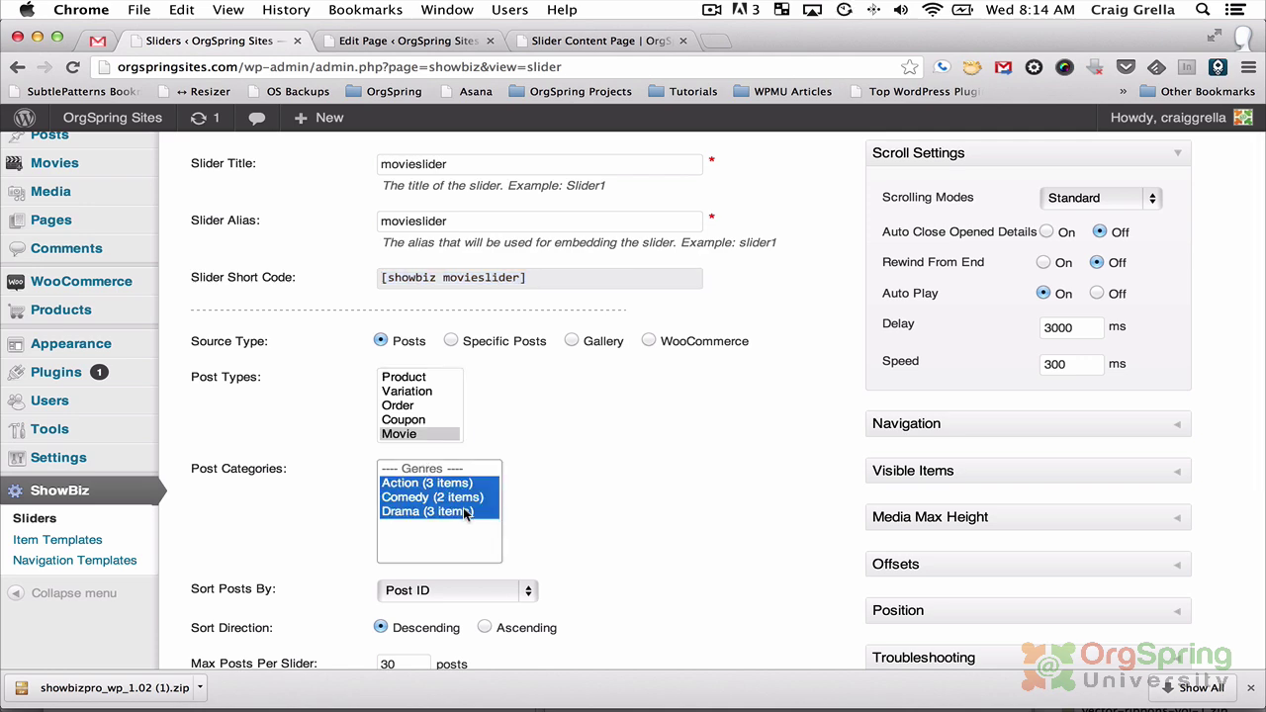
# Set the movie slider's item template to YouTube Skin.
pyautogui.scroll(-5, 557, 502)
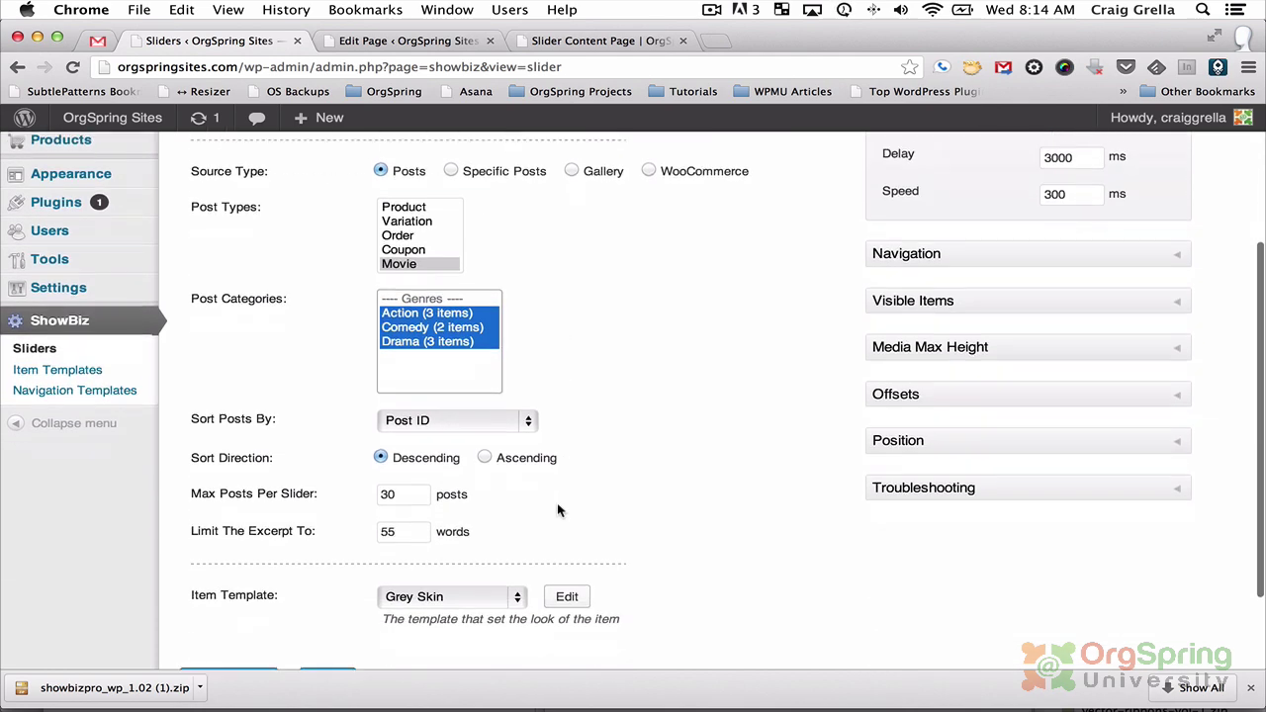
pyautogui.click(520, 491)
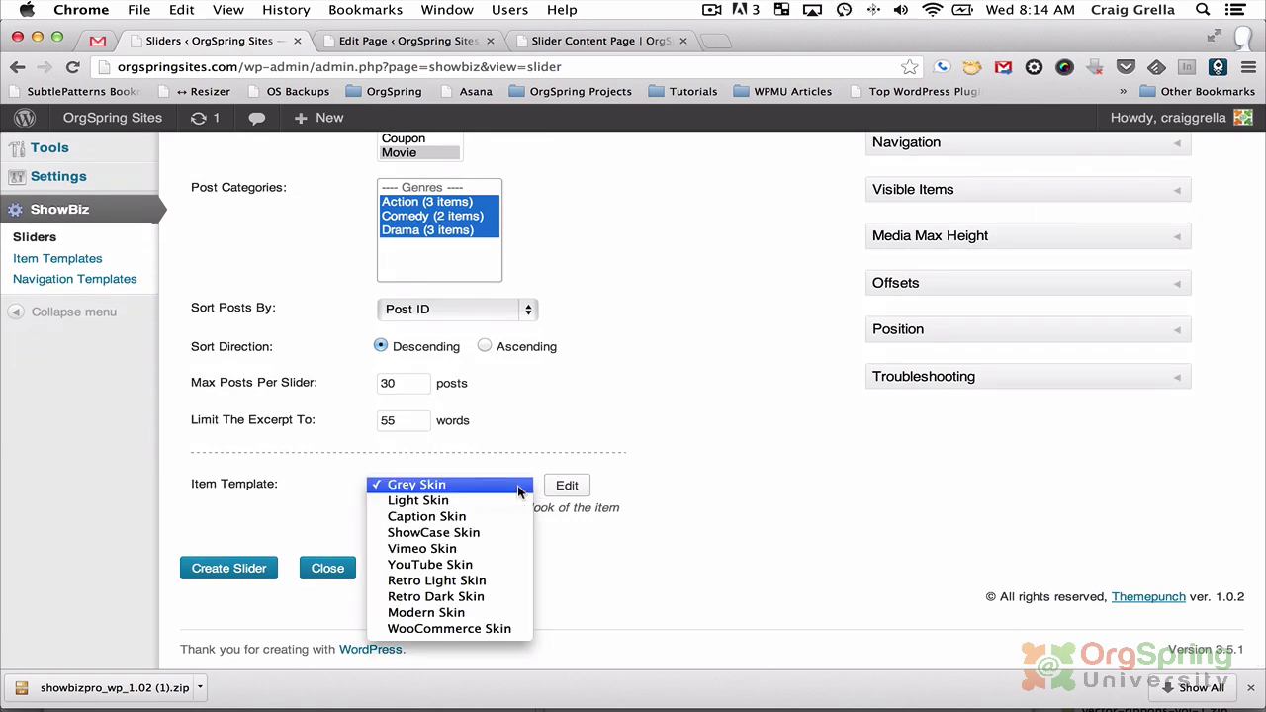
pyautogui.click(460, 569)
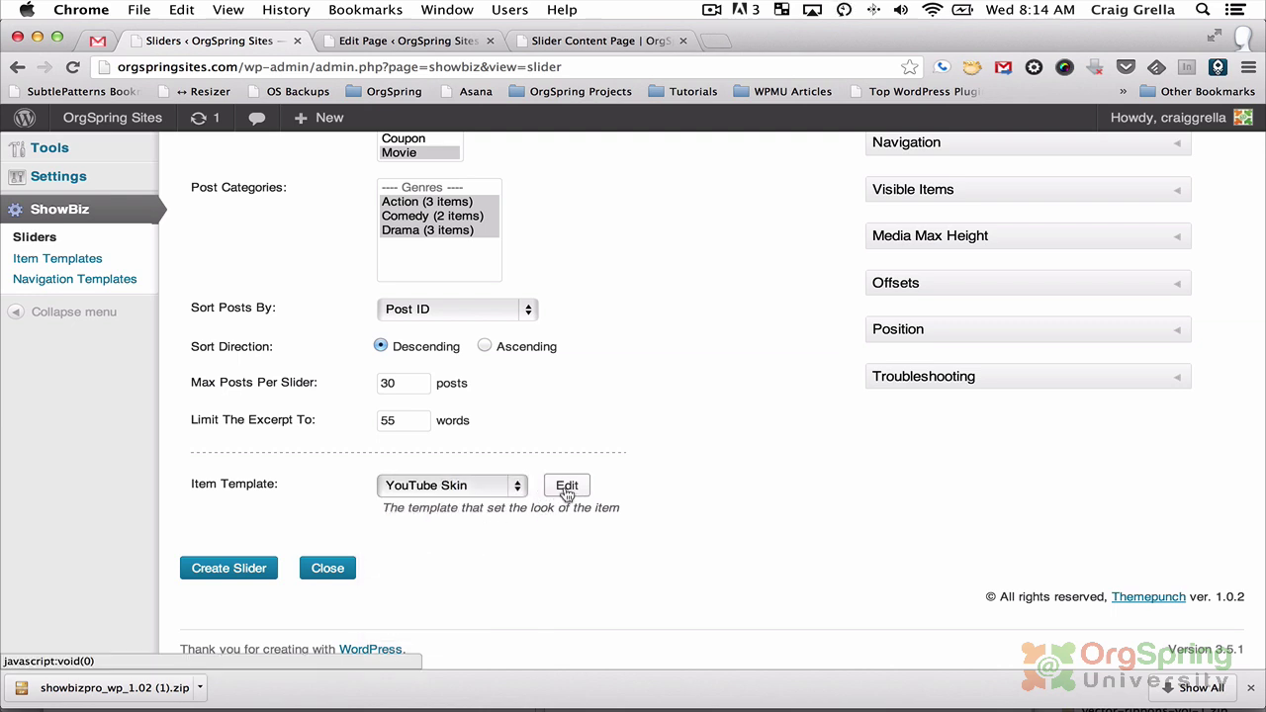
# Set the movie slider's scrolling mode to Carousel.
pyautogui.scroll(5, 879, 452)
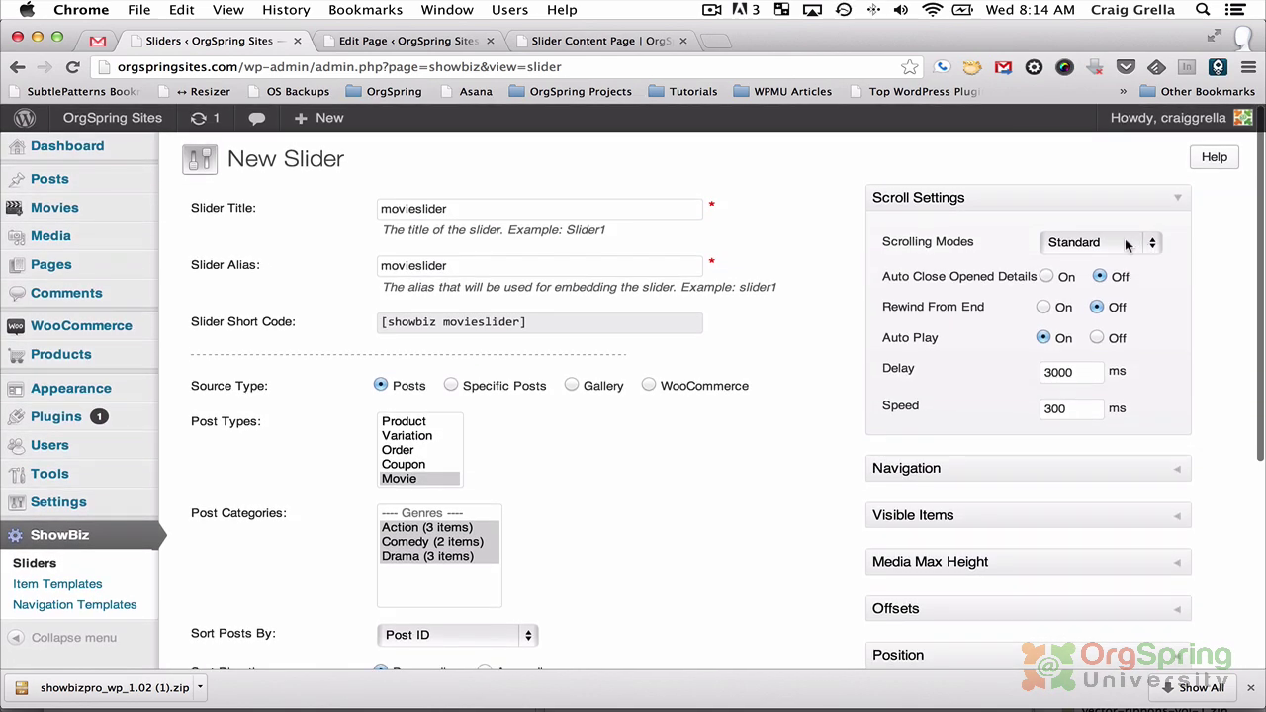
pyautogui.click(1117, 251)
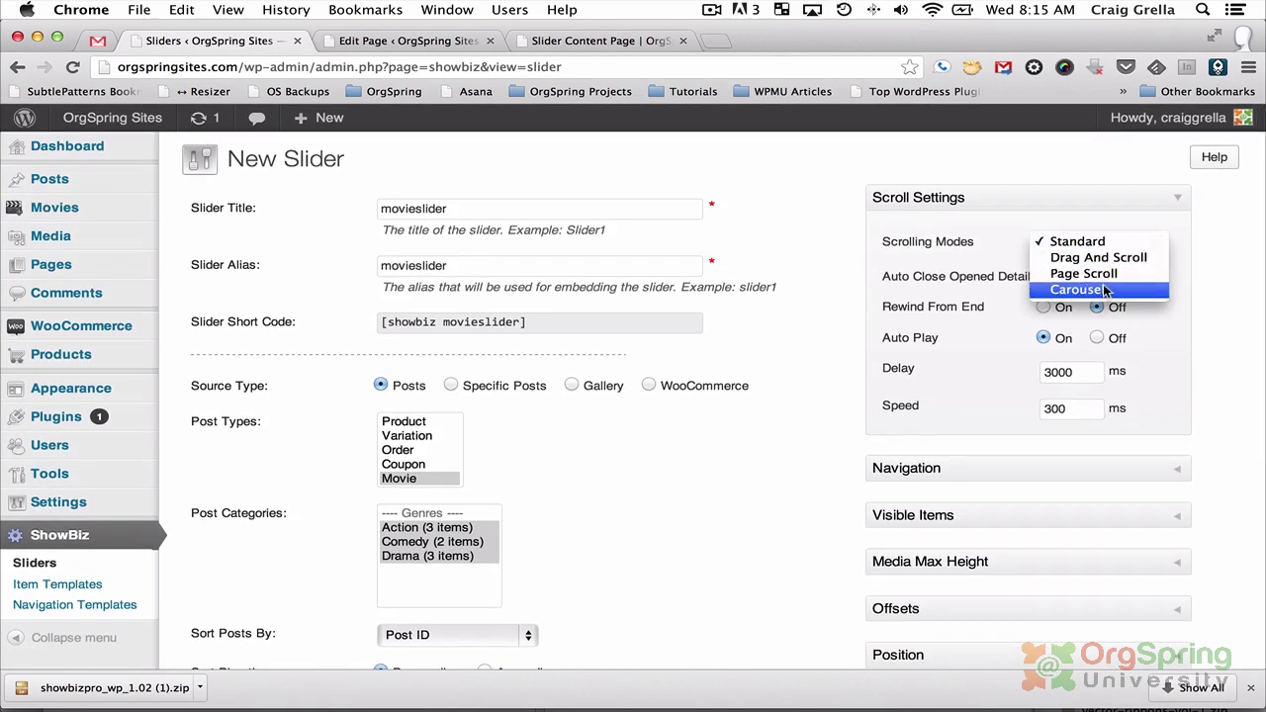
pyautogui.press('Escape')
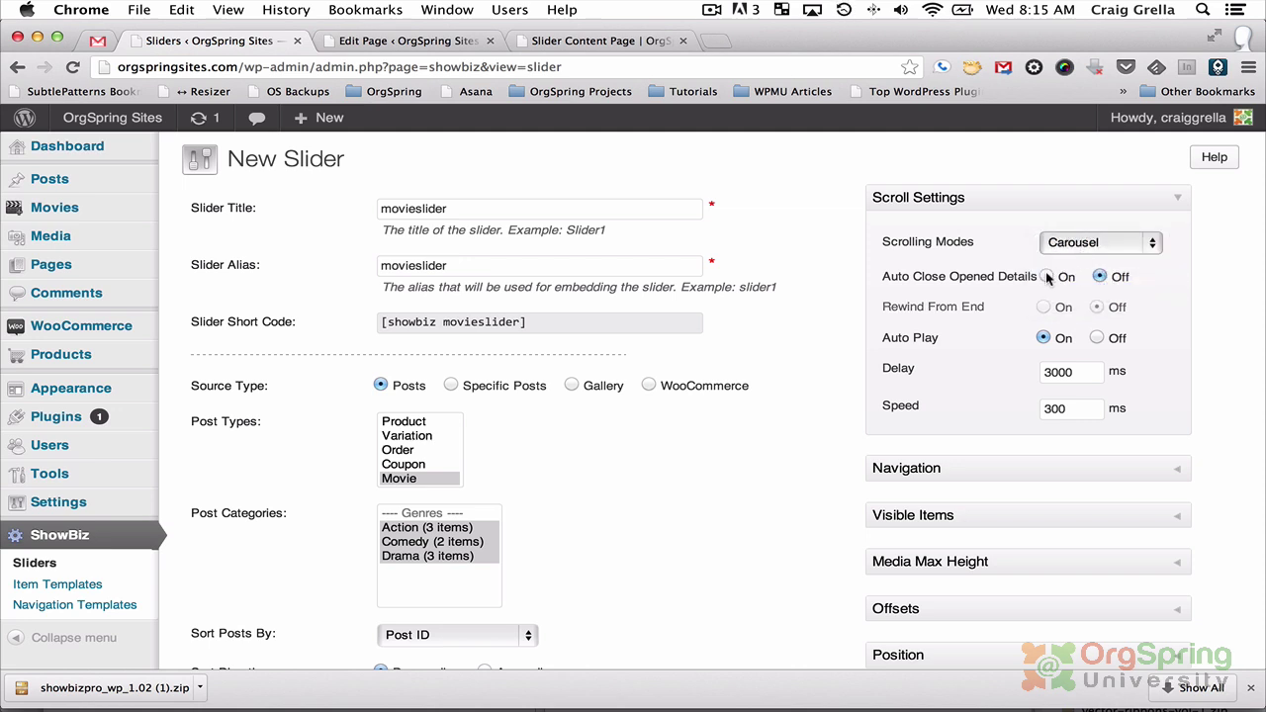
# Review the new slider's navigation and visible items settings.
pyautogui.scroll(-3, 1052, 356)
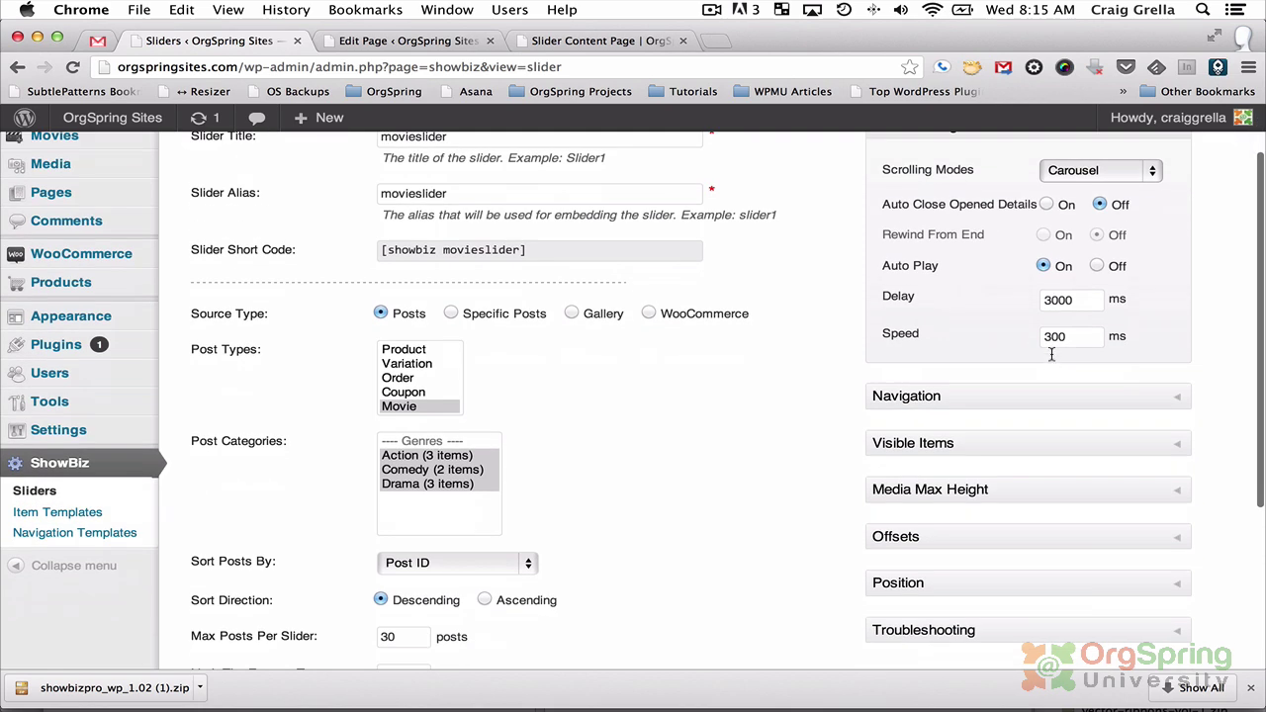
pyautogui.scroll(-2, 1052, 356)
pyautogui.click(1050, 358)
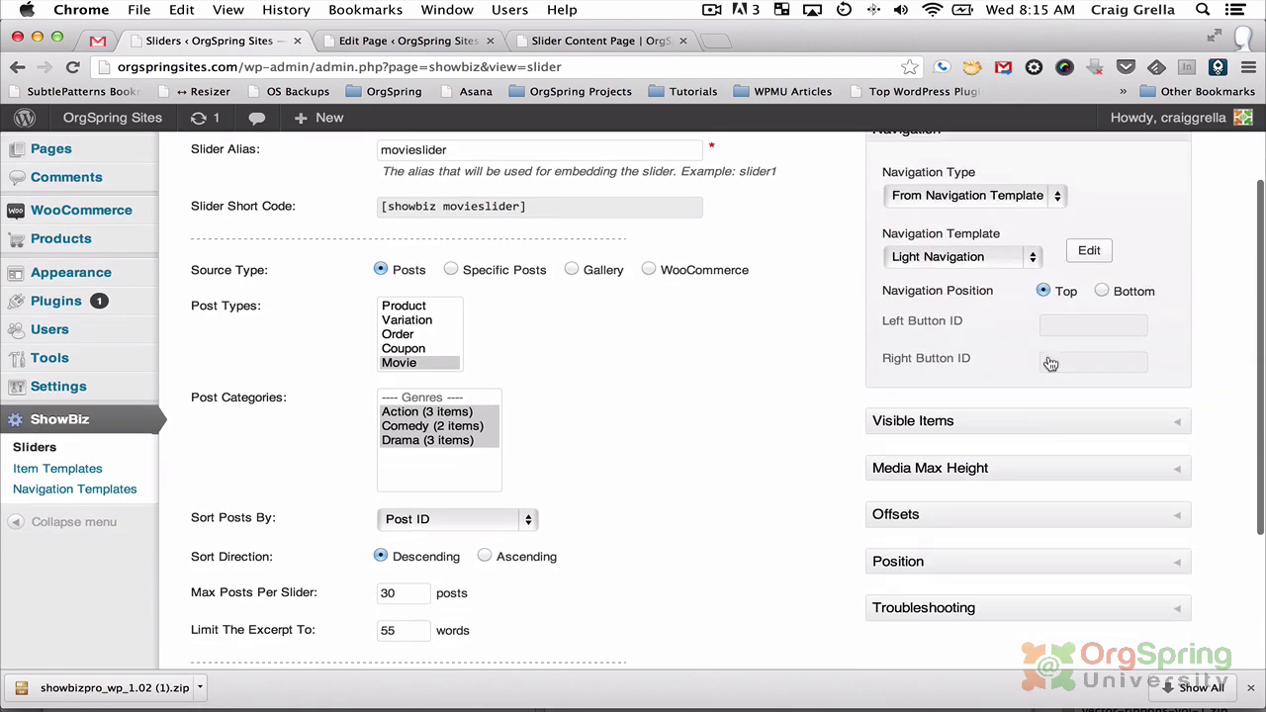
pyautogui.click(1020, 425)
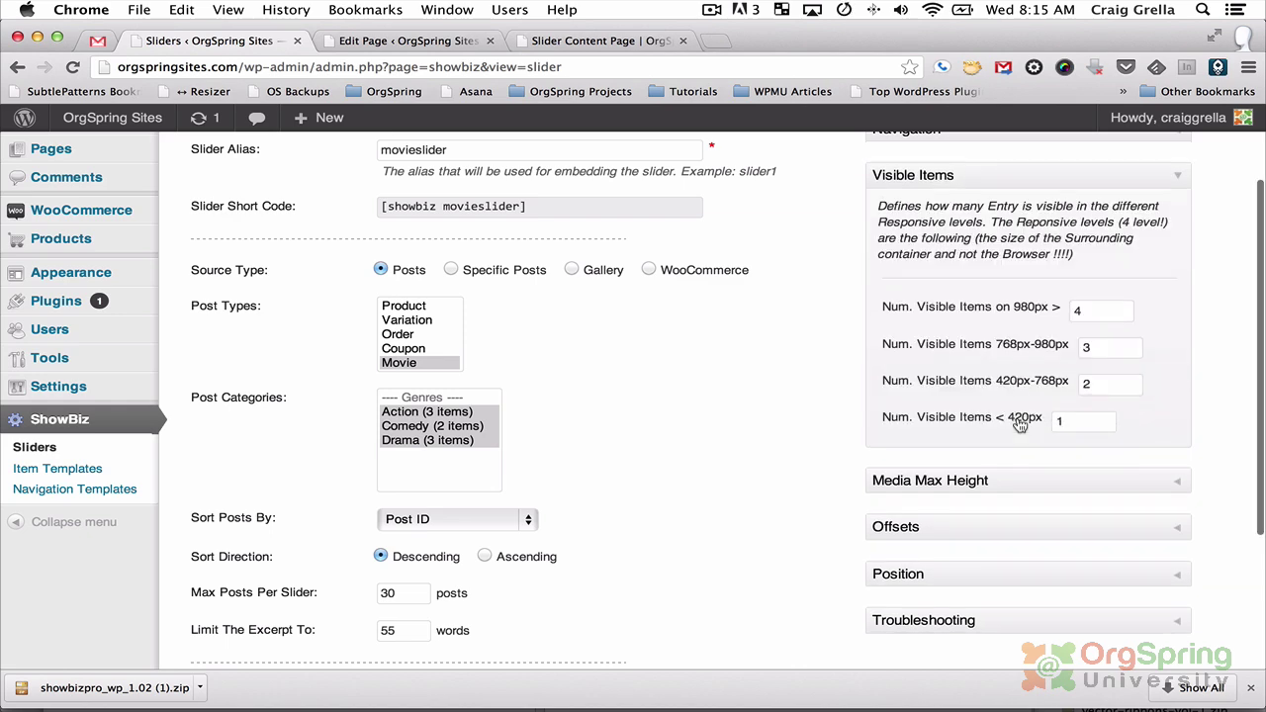
# Set the media max height to 400 above 980px, 400 for 768px-980px, 250 for 420px-768px and 250 below 420px.
pyautogui.scroll(-2, 1020, 425)
pyautogui.click(1018, 417)
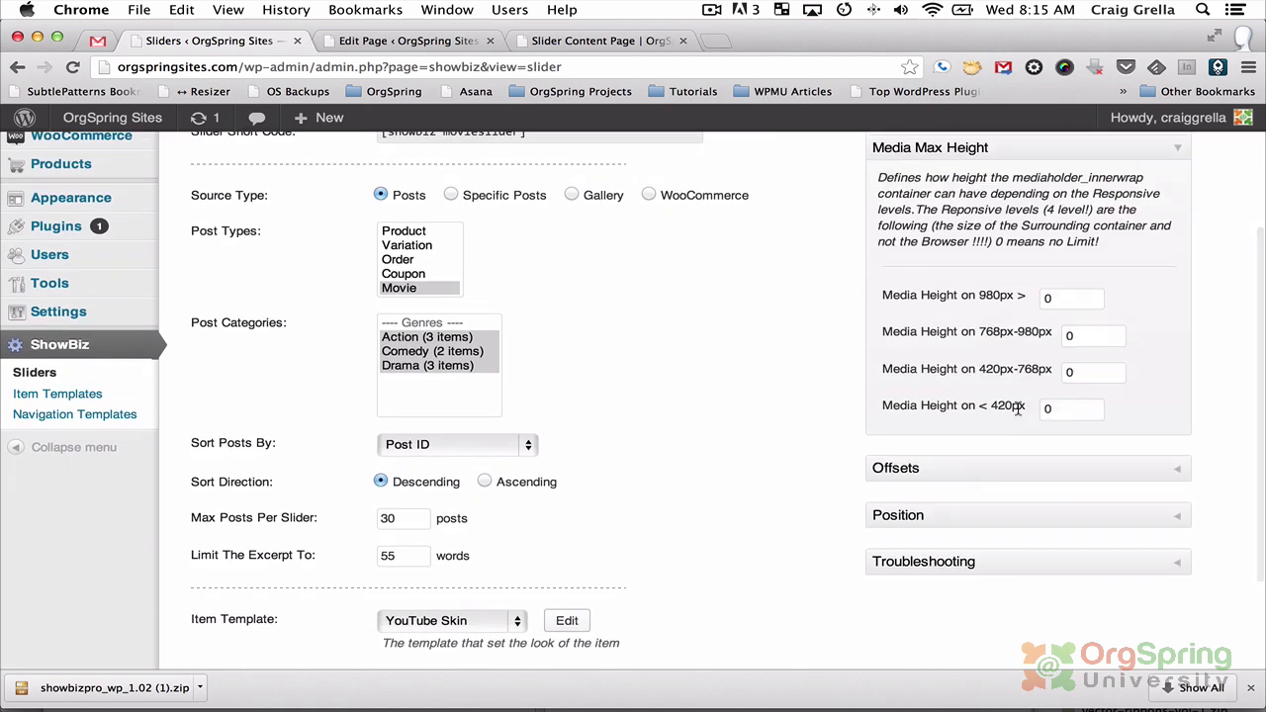
pyautogui.scroll(-3, 1016, 415)
pyautogui.click(1050, 193)
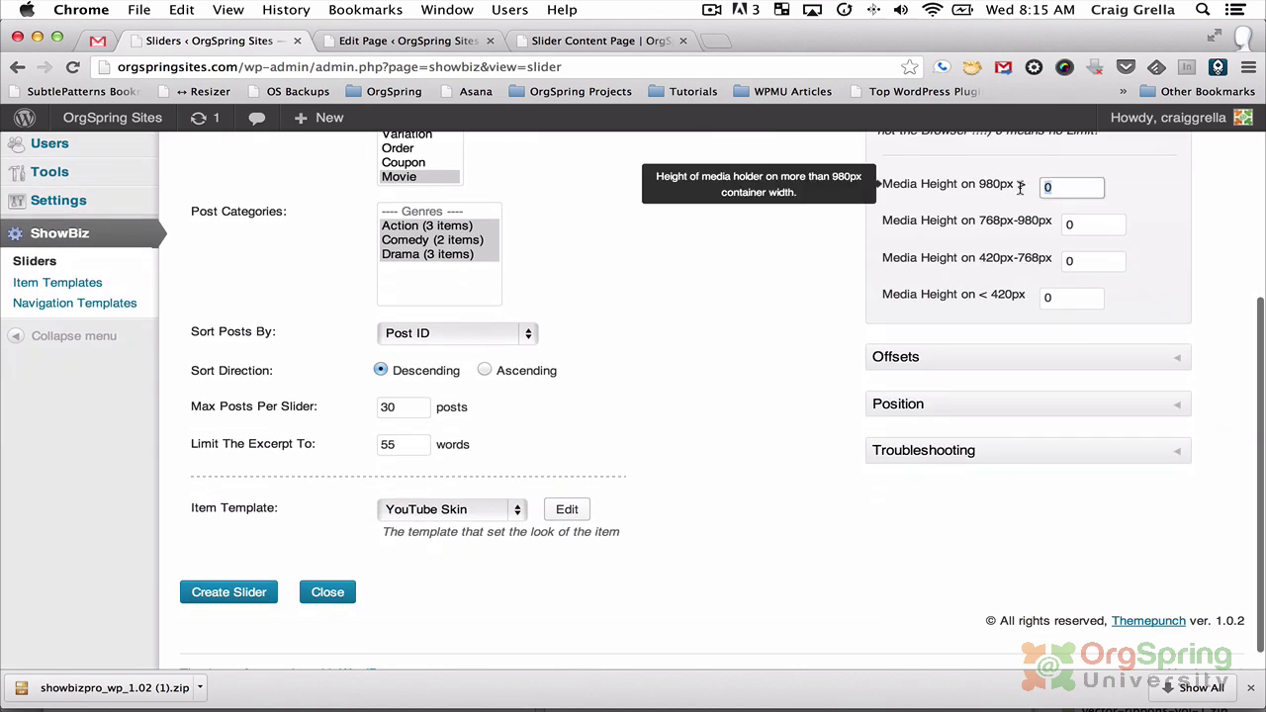
pyautogui.scroll(5, 1009, 227)
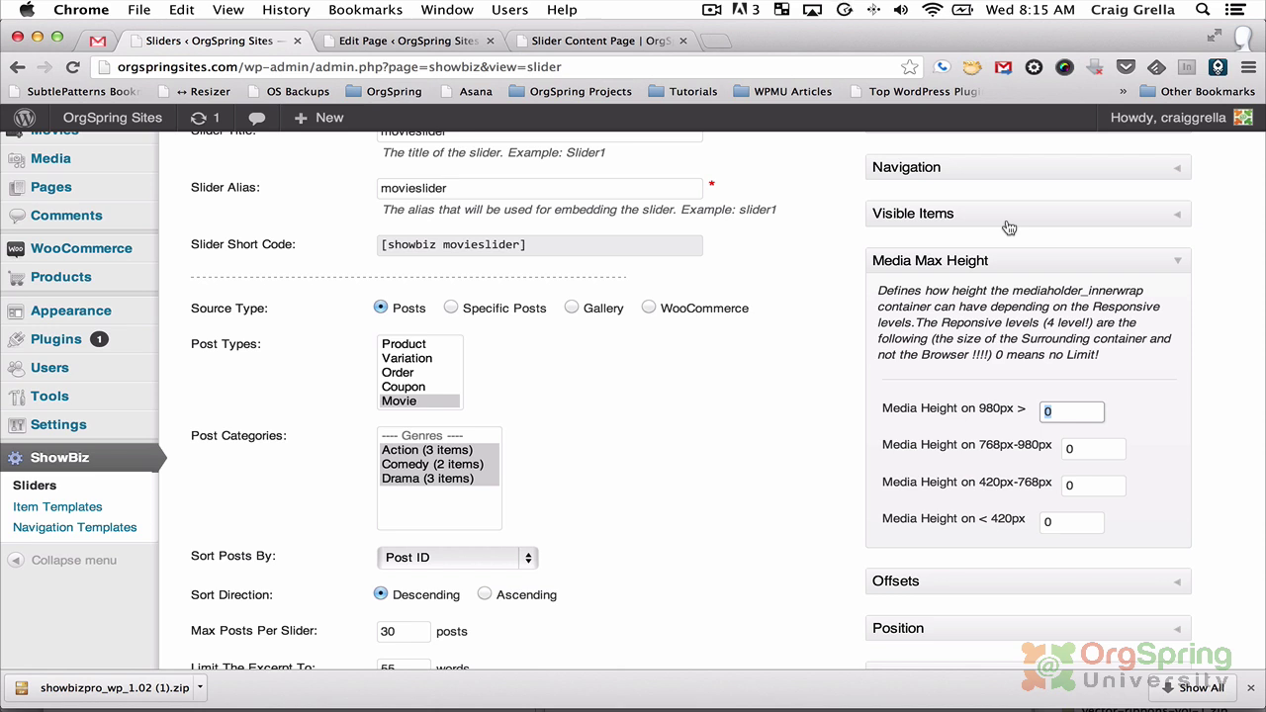
pyautogui.write('400')
pyautogui.press('Tab')
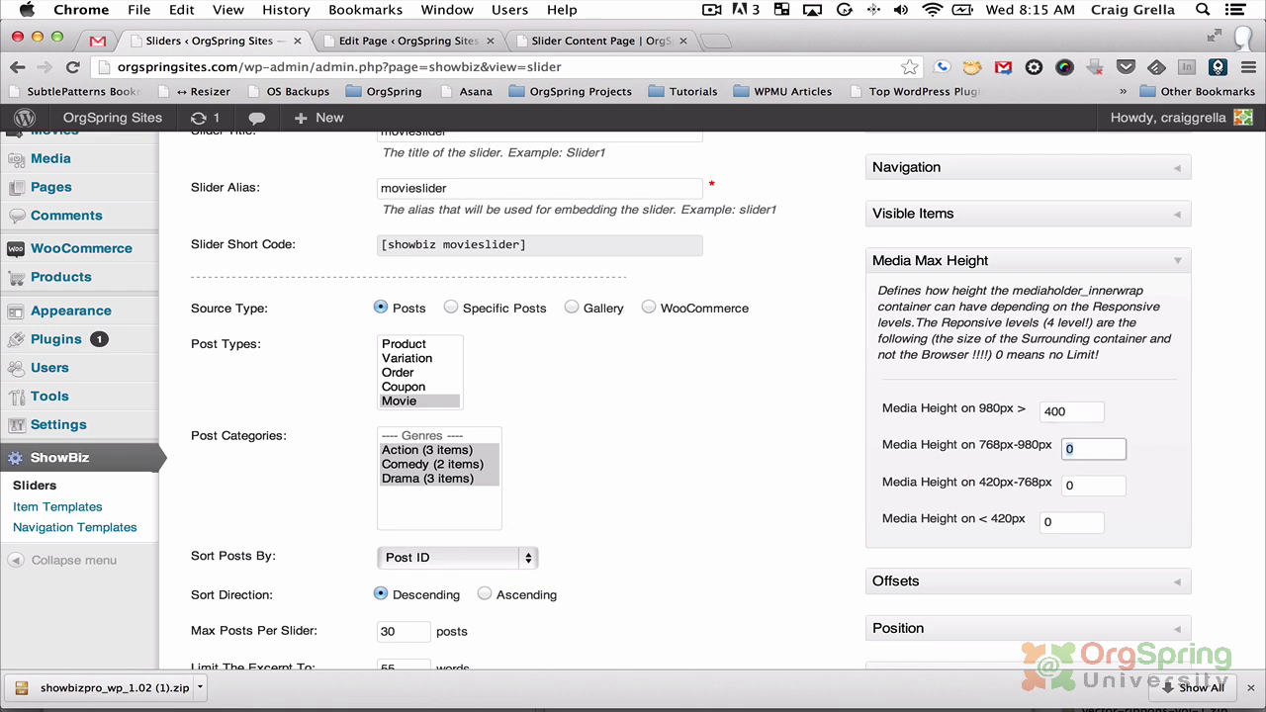
pyautogui.write('400')
pyautogui.press('Tab')
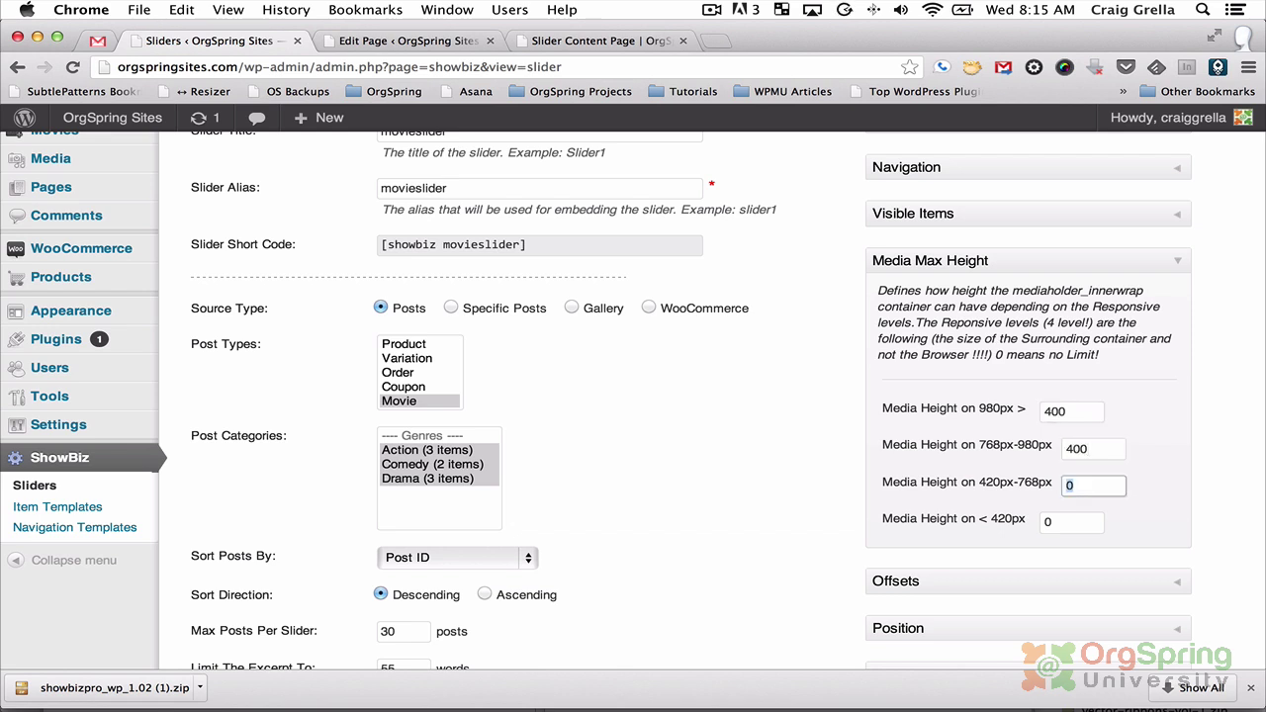
pyautogui.write('250')
pyautogui.press('Tab')
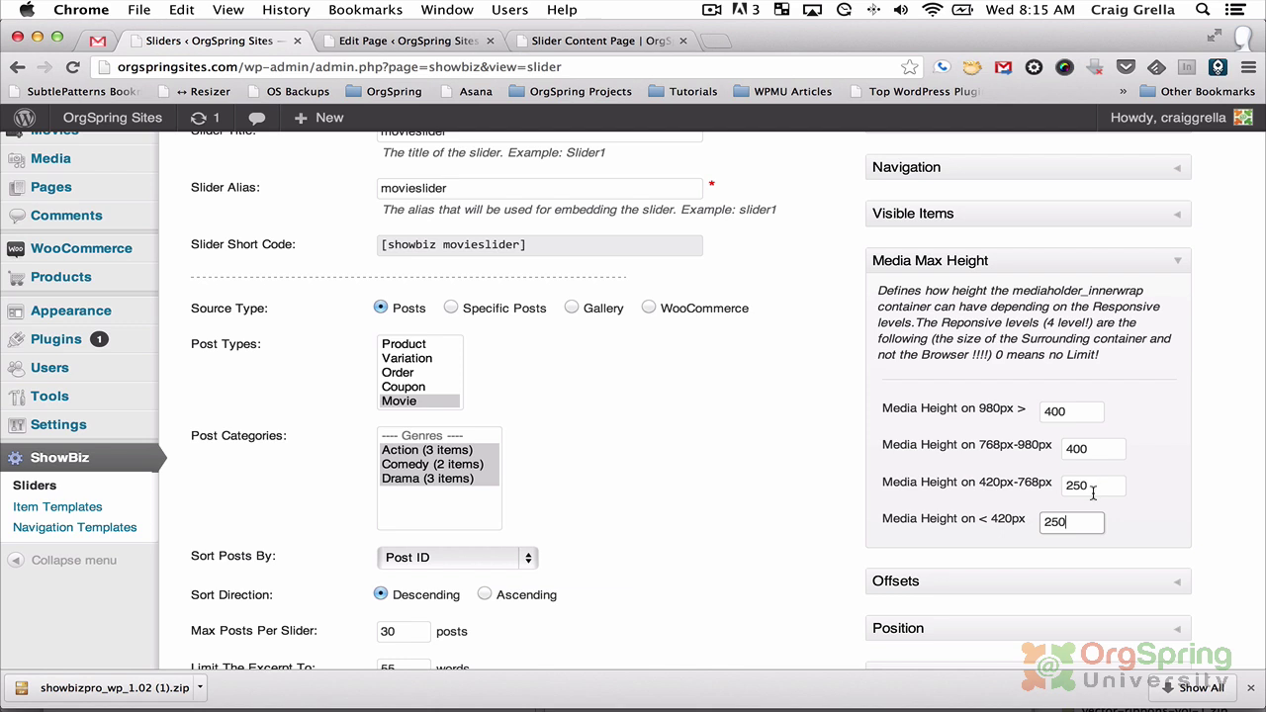
pyautogui.moveTo(976, 480)
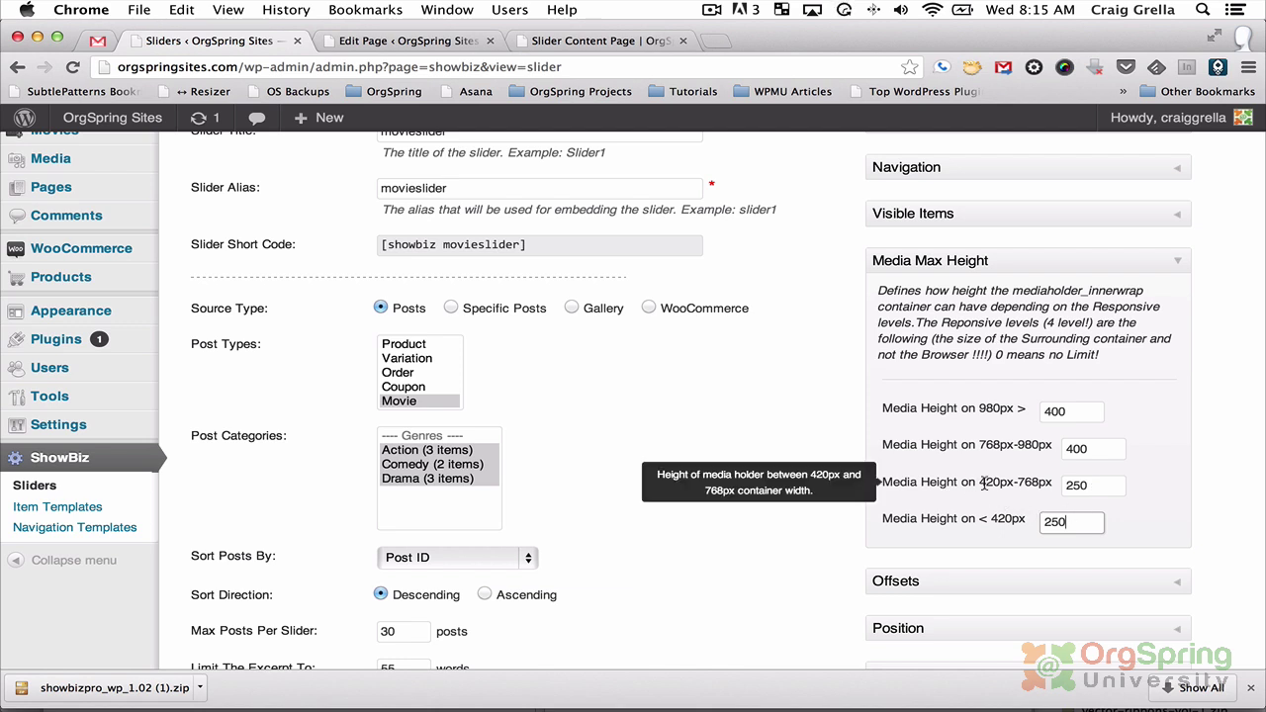
# Review the new slider's offsets and position settings.
pyautogui.click(1174, 584)
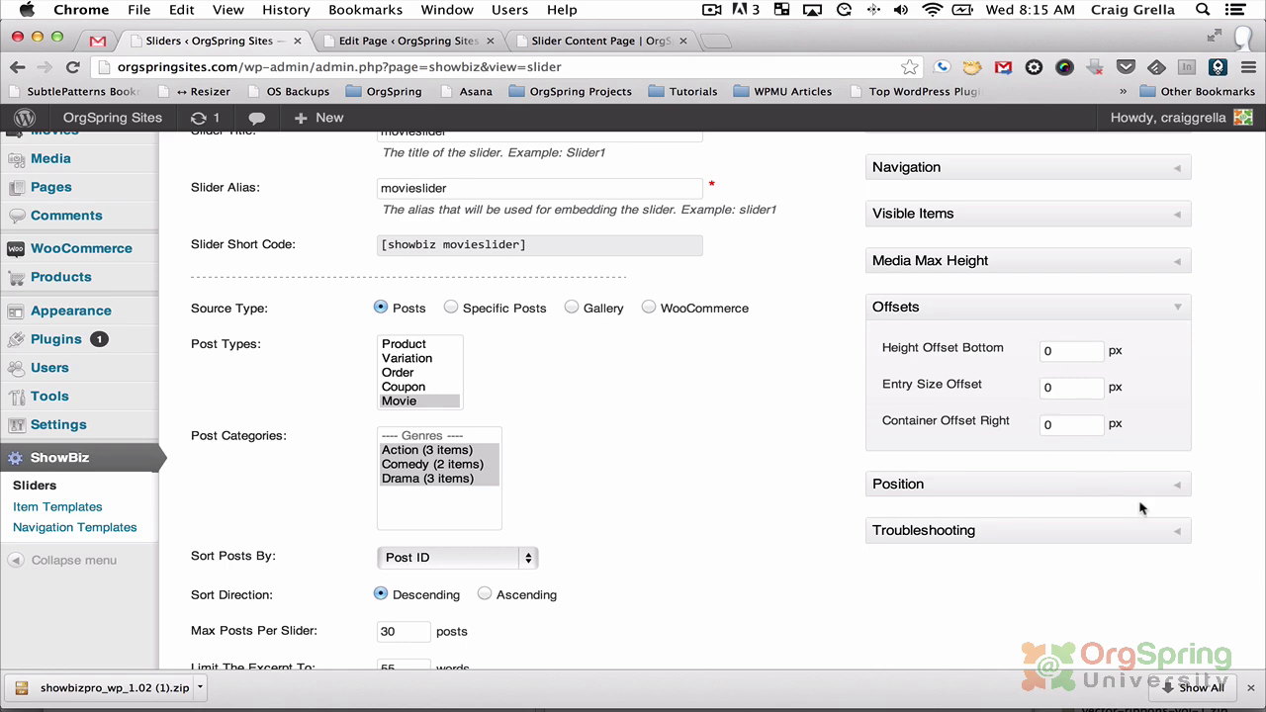
pyautogui.click(1179, 485)
pyautogui.scroll(-4, 1179, 487)
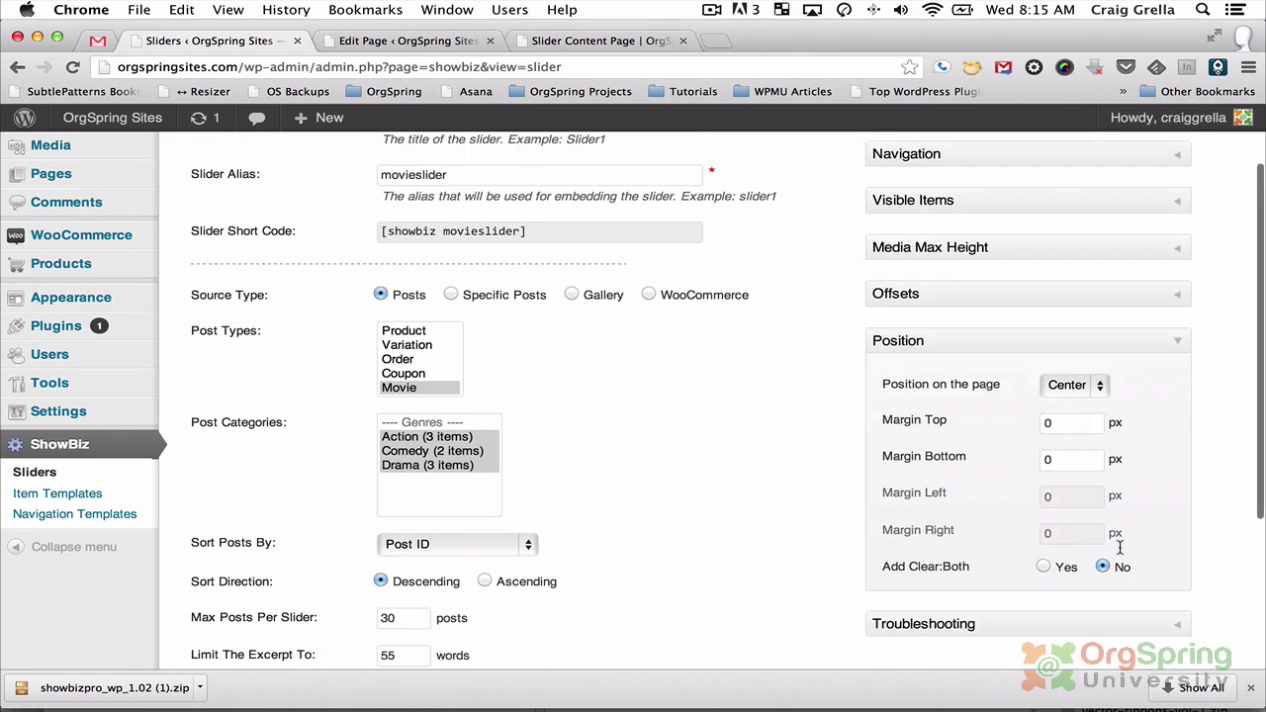
# Turn on JQuery No Conflict Mode in the movie slider's troubleshooting settings and create the slider.
pyautogui.click(1156, 461)
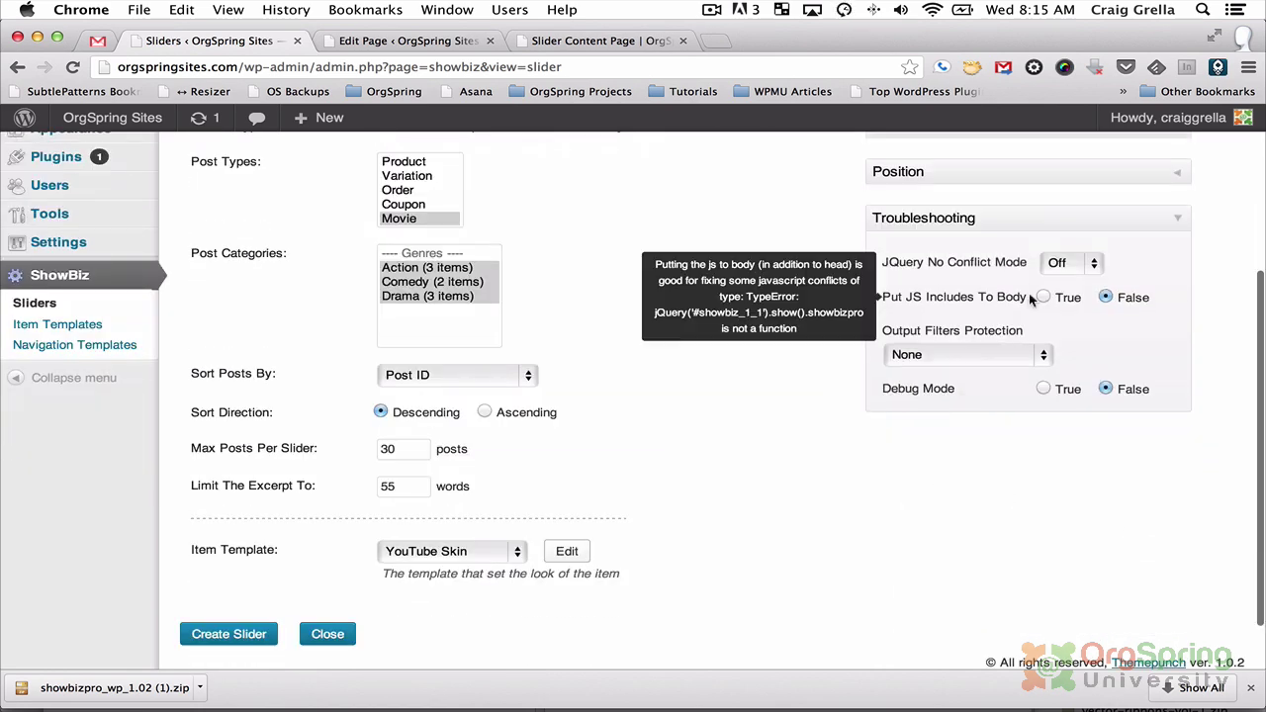
pyautogui.click(1063, 261)
pyautogui.click(803, 292)
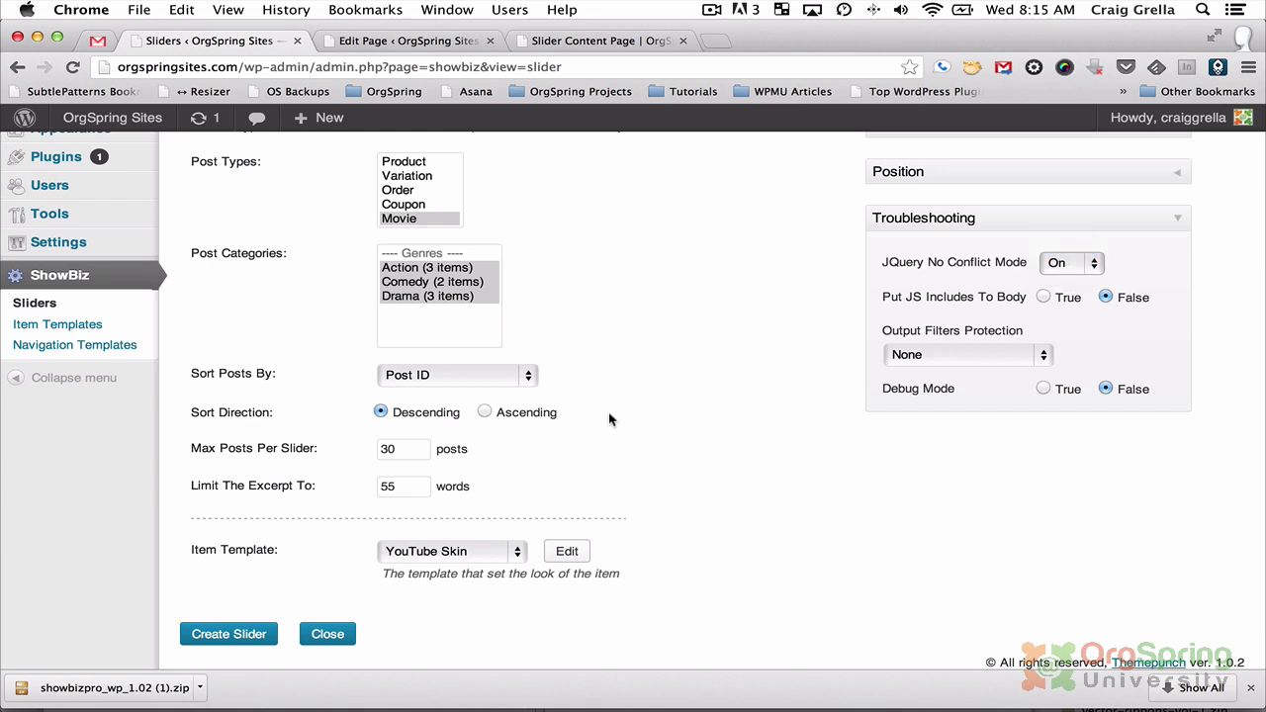
pyautogui.click(238, 635)
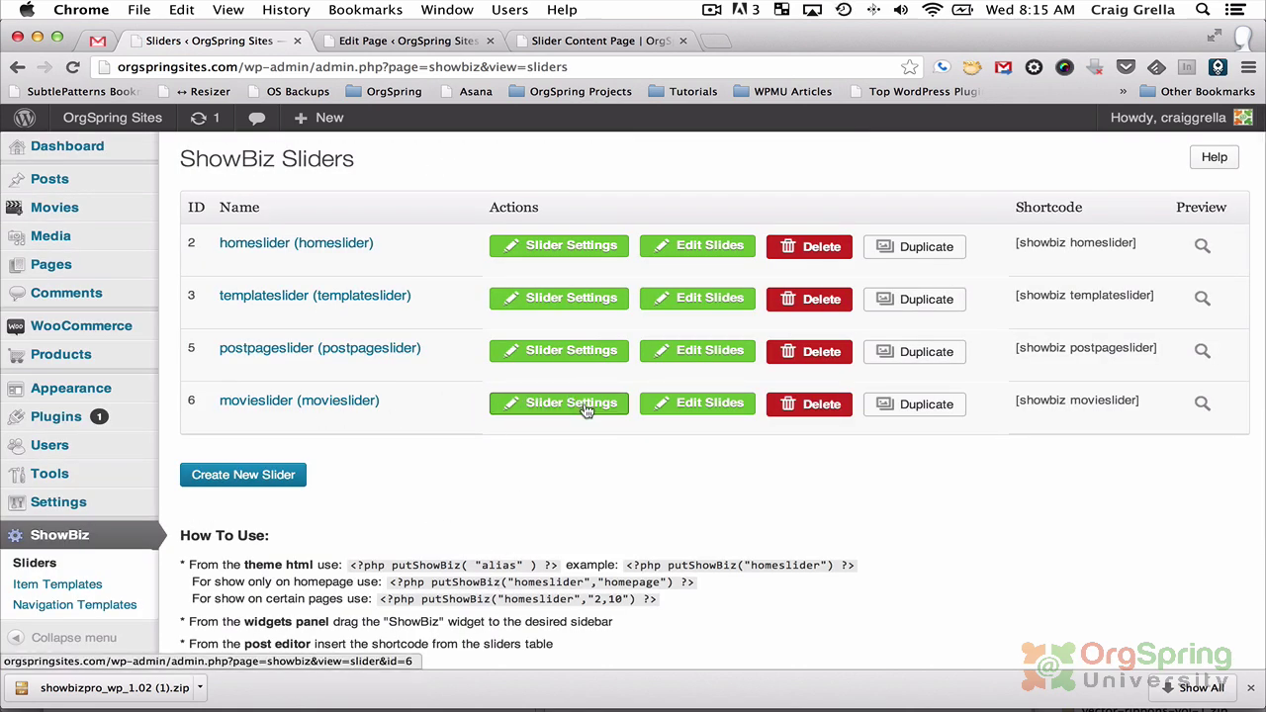
# Open the movieslider's slides and review the list of movie posts it includes.
pyautogui.click(708, 406)
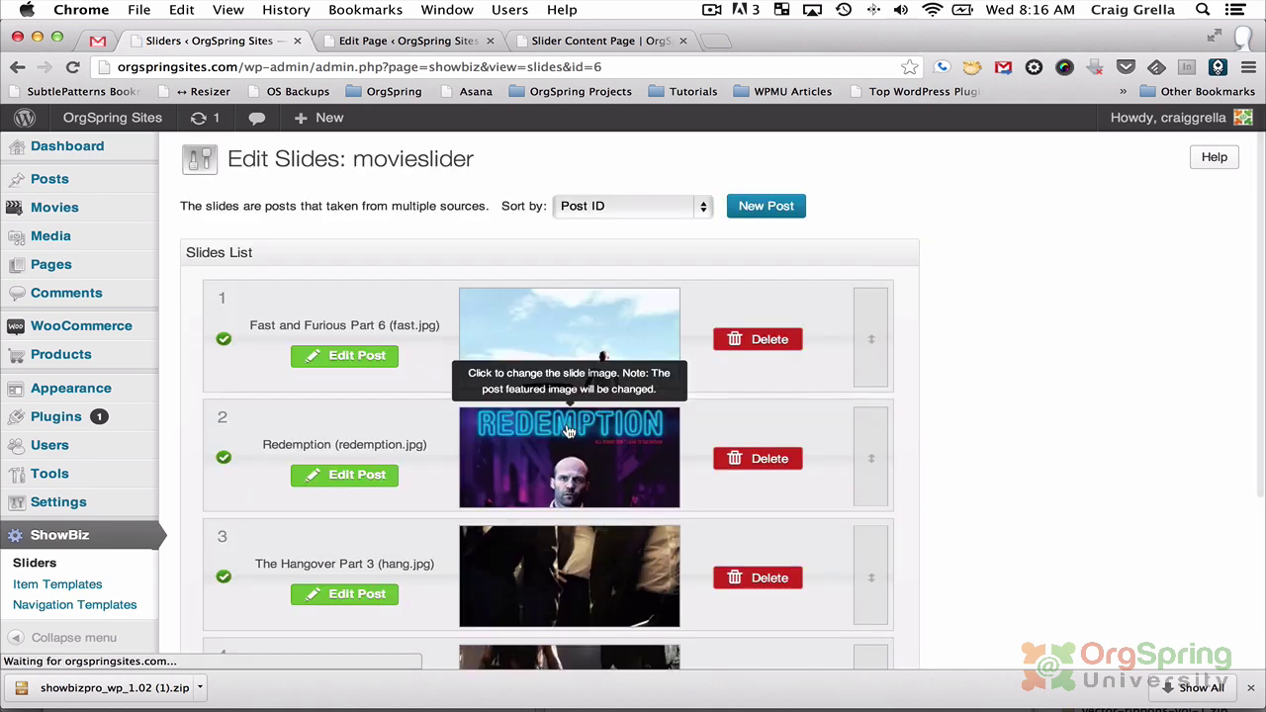
pyautogui.scroll(-5, 566, 396)
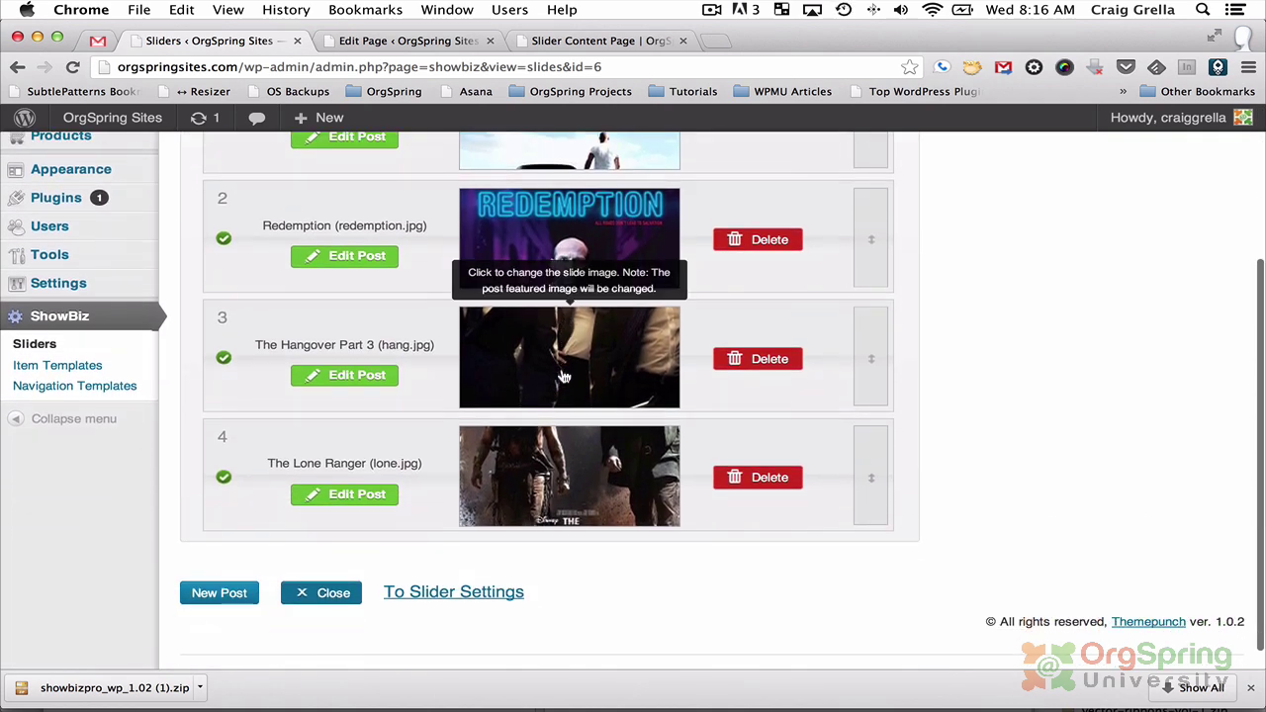
pyautogui.scroll(4, 568, 336)
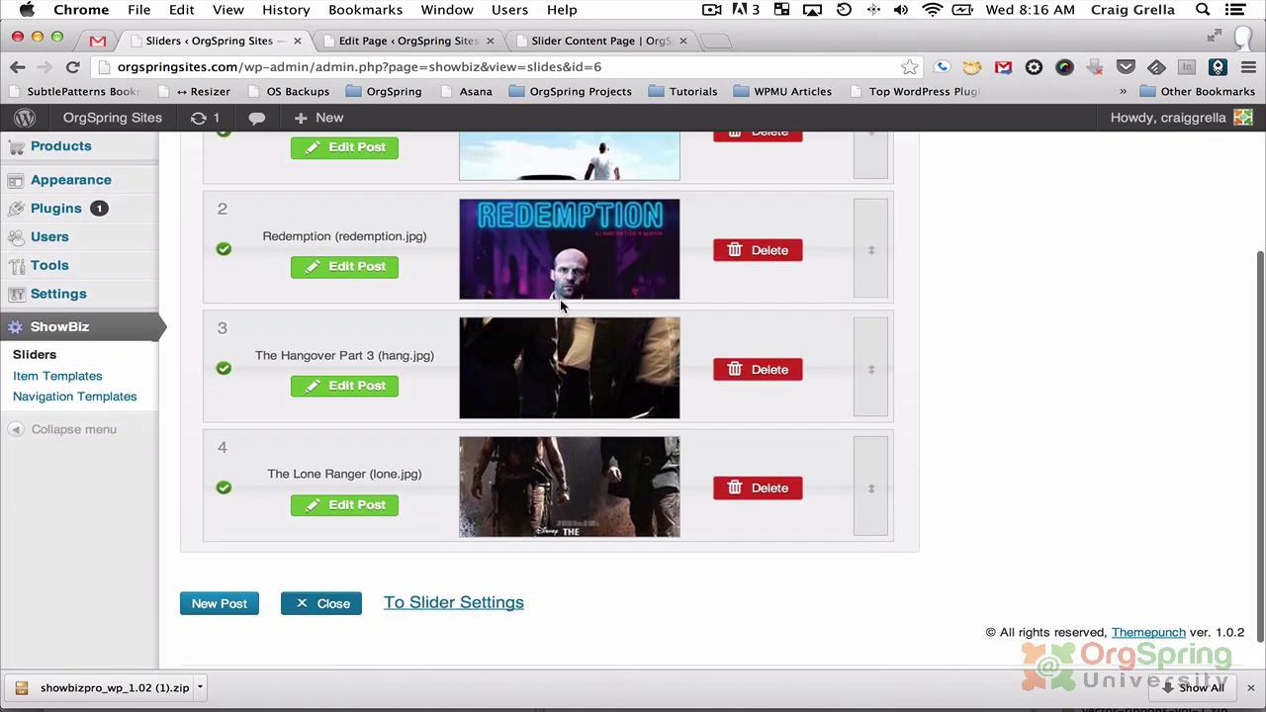
pyautogui.scroll(-5, 578, 287)
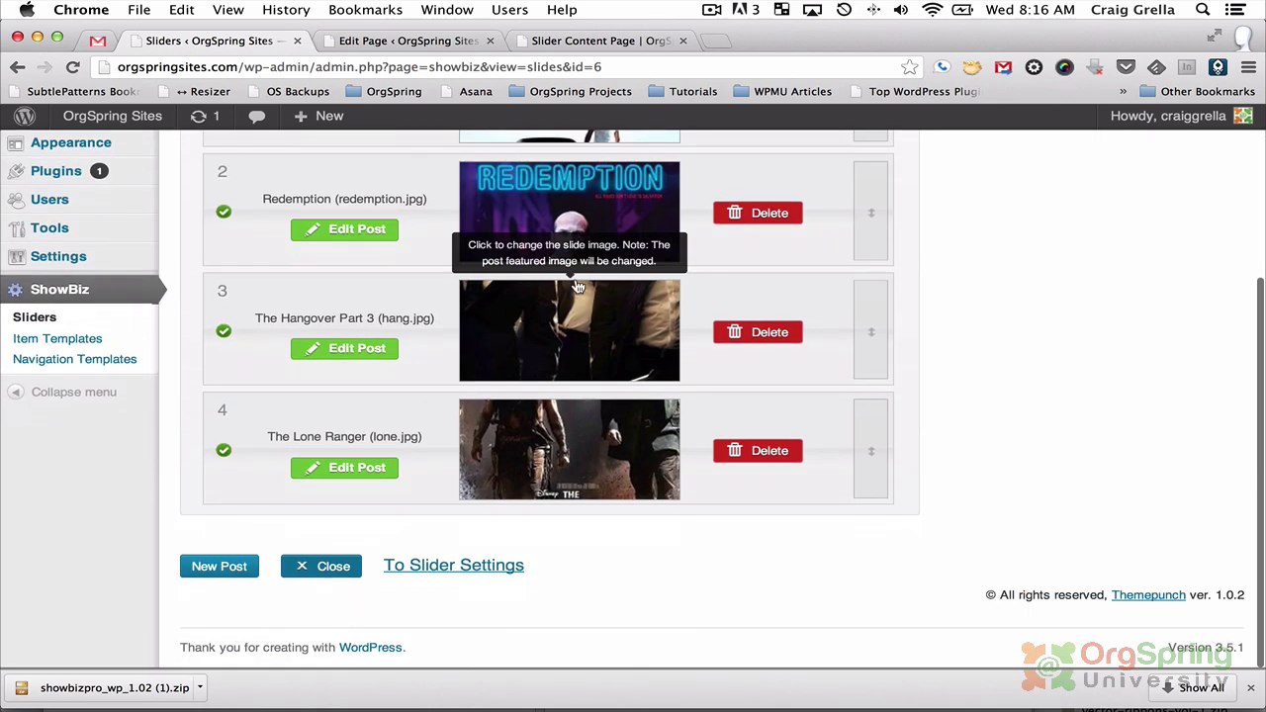
# Open the HTML of the YouTube Skin item template from the movieslider's settings.
pyautogui.click(485, 569)
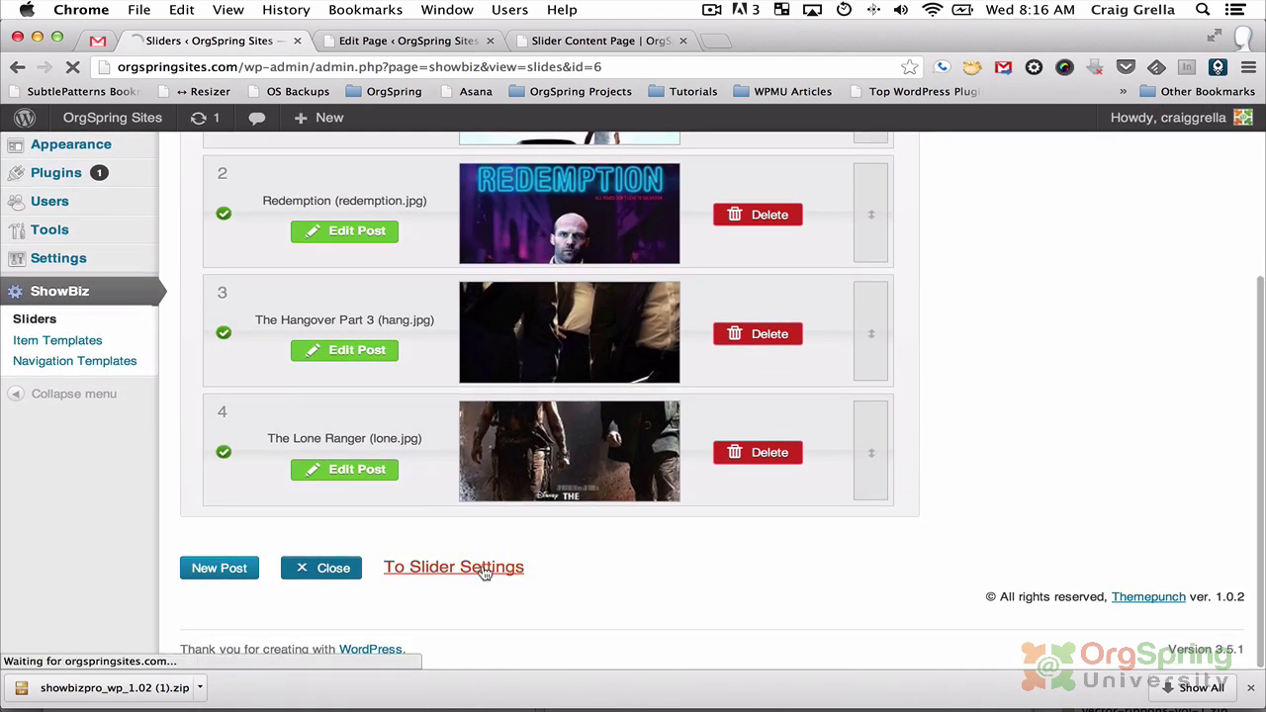
pyautogui.scroll(-7, 500, 509)
pyautogui.scroll(-2, 500, 506)
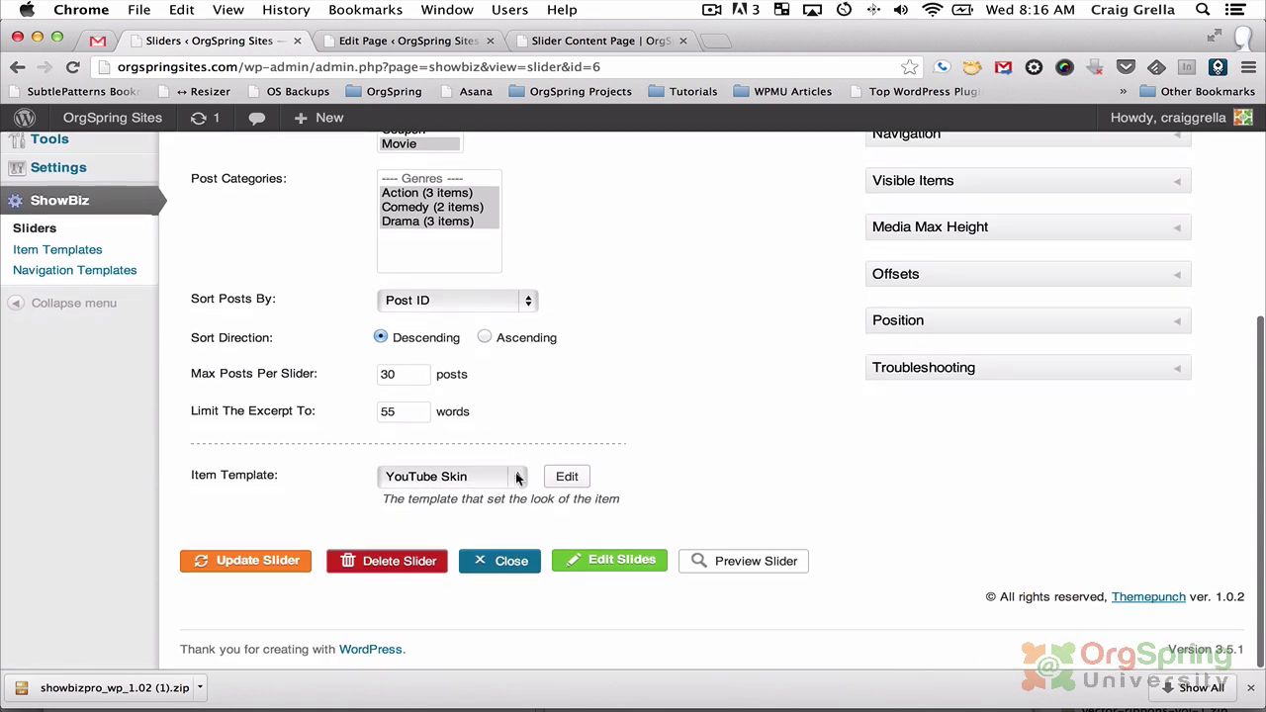
pyautogui.click(567, 478)
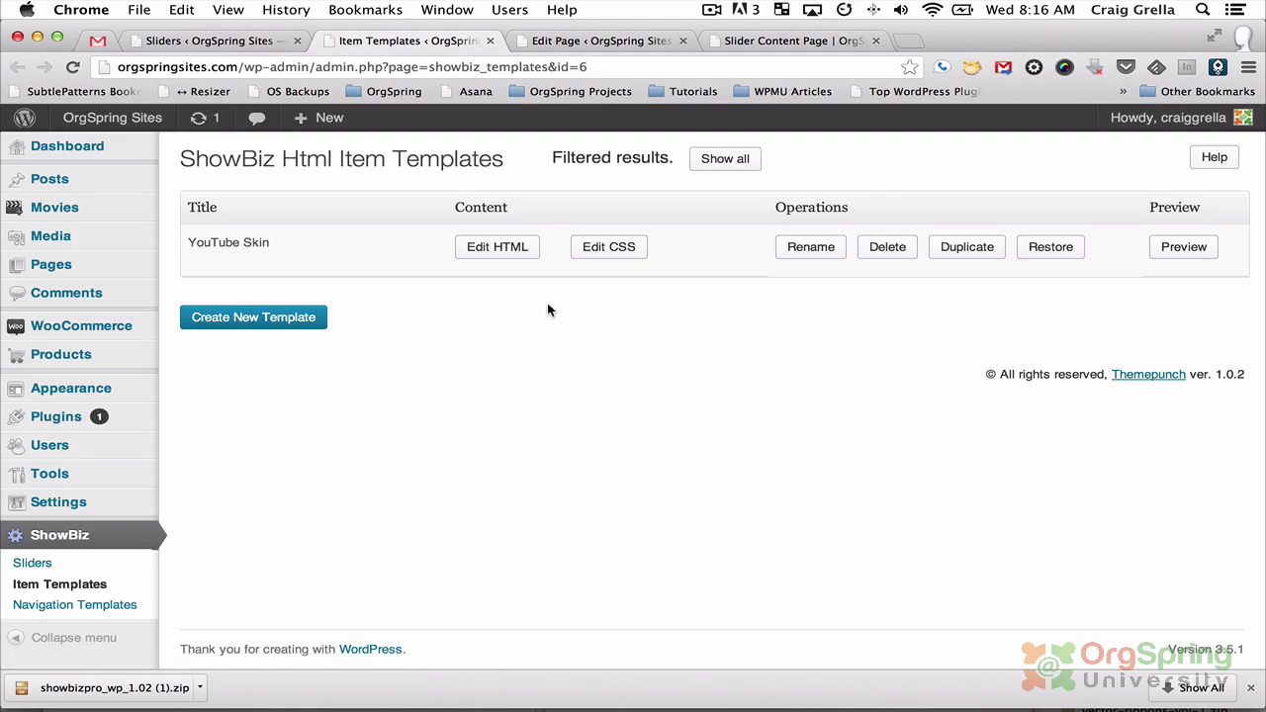
pyautogui.click(490, 250)
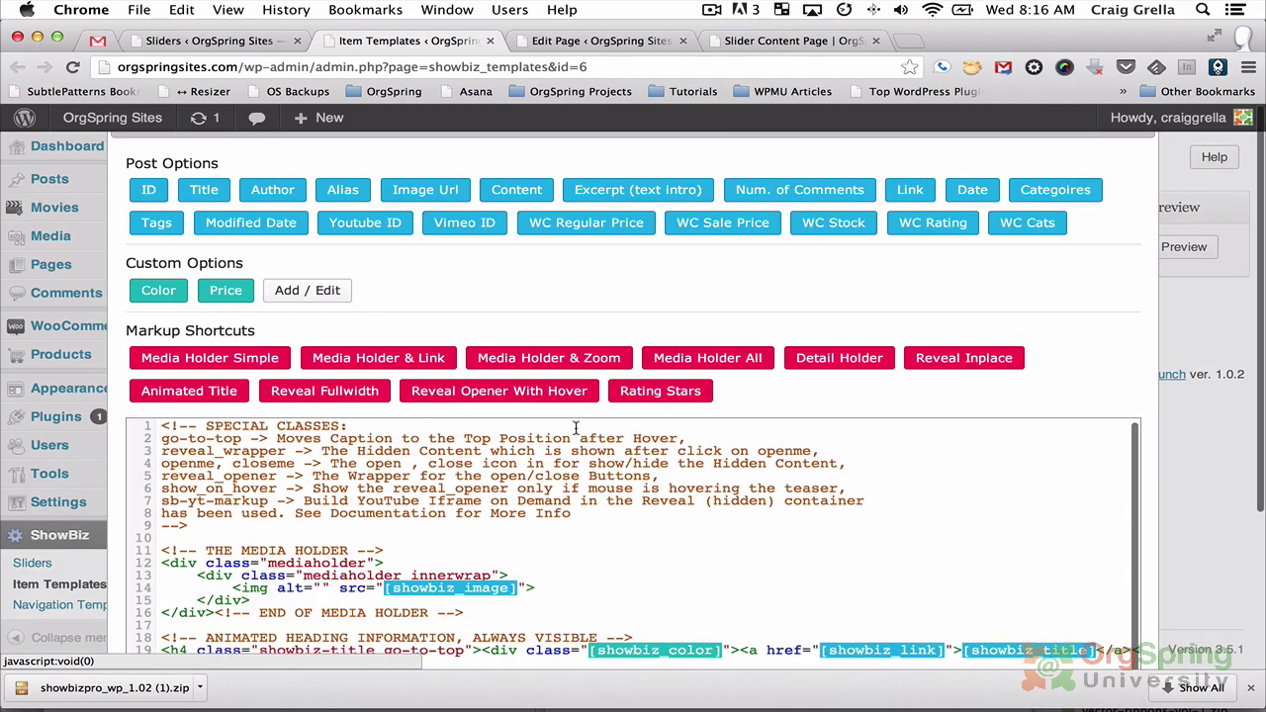
# Examine the template's media holder, heading, reveal container and open/close button markup, and close the HTML editor without updating.
pyautogui.scroll(-3, 1142, 497)
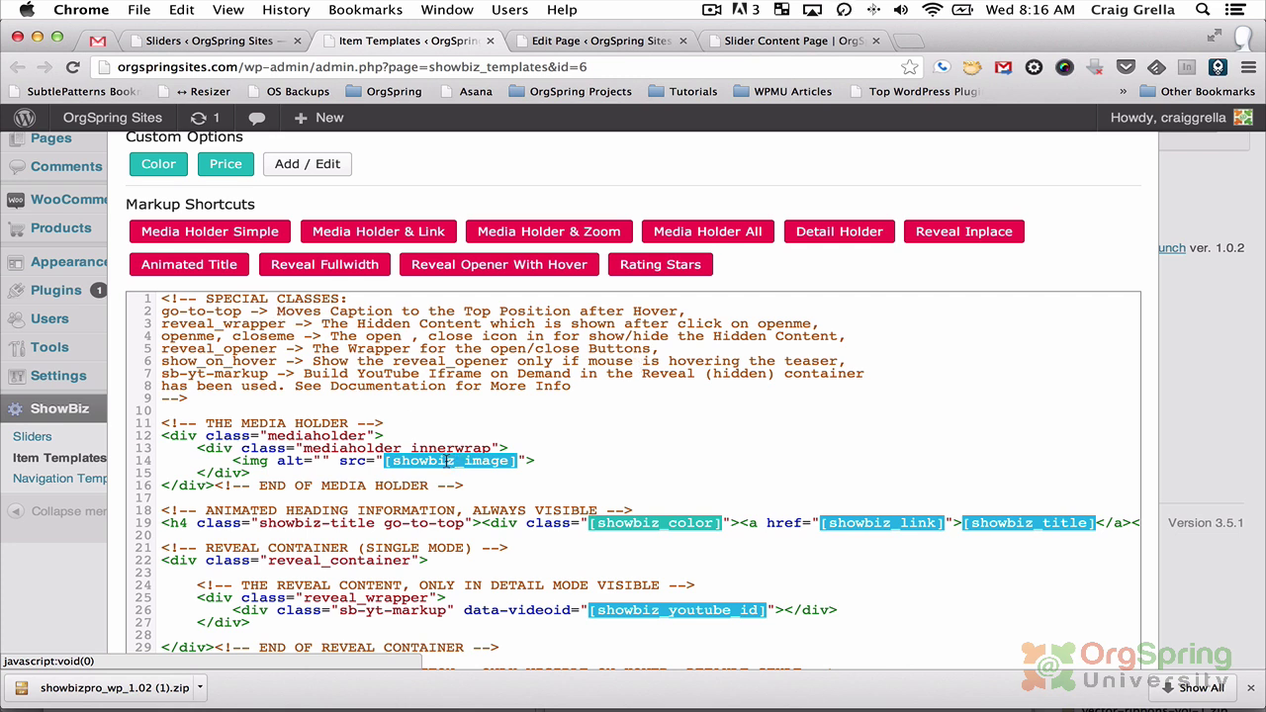
pyautogui.scroll(-5, 440, 461)
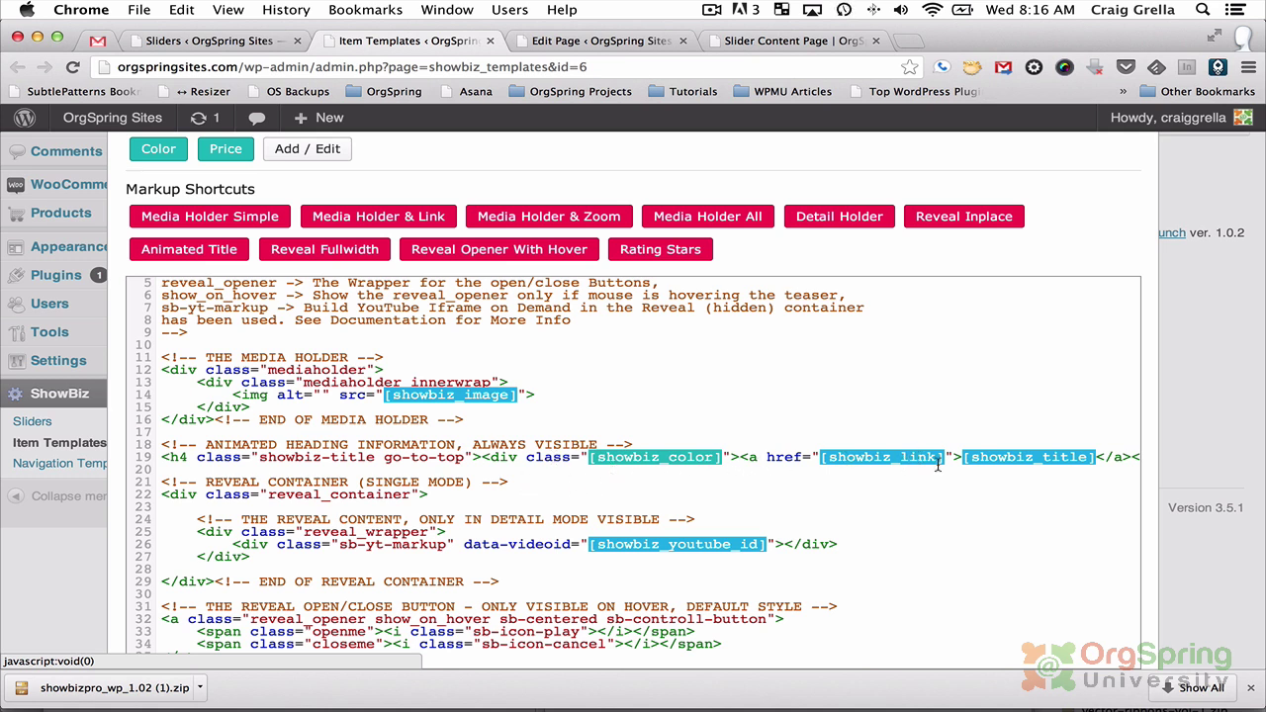
pyautogui.scroll(-3, 853, 499)
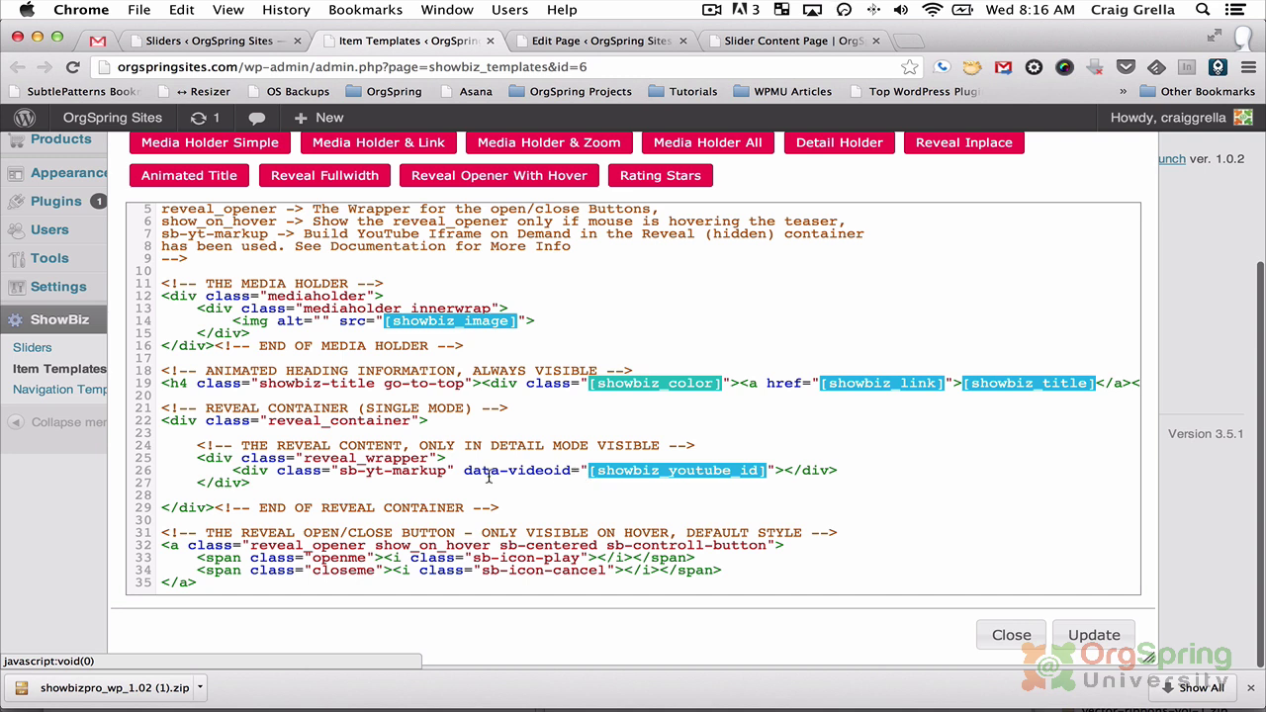
pyautogui.scroll(-1, 450, 510)
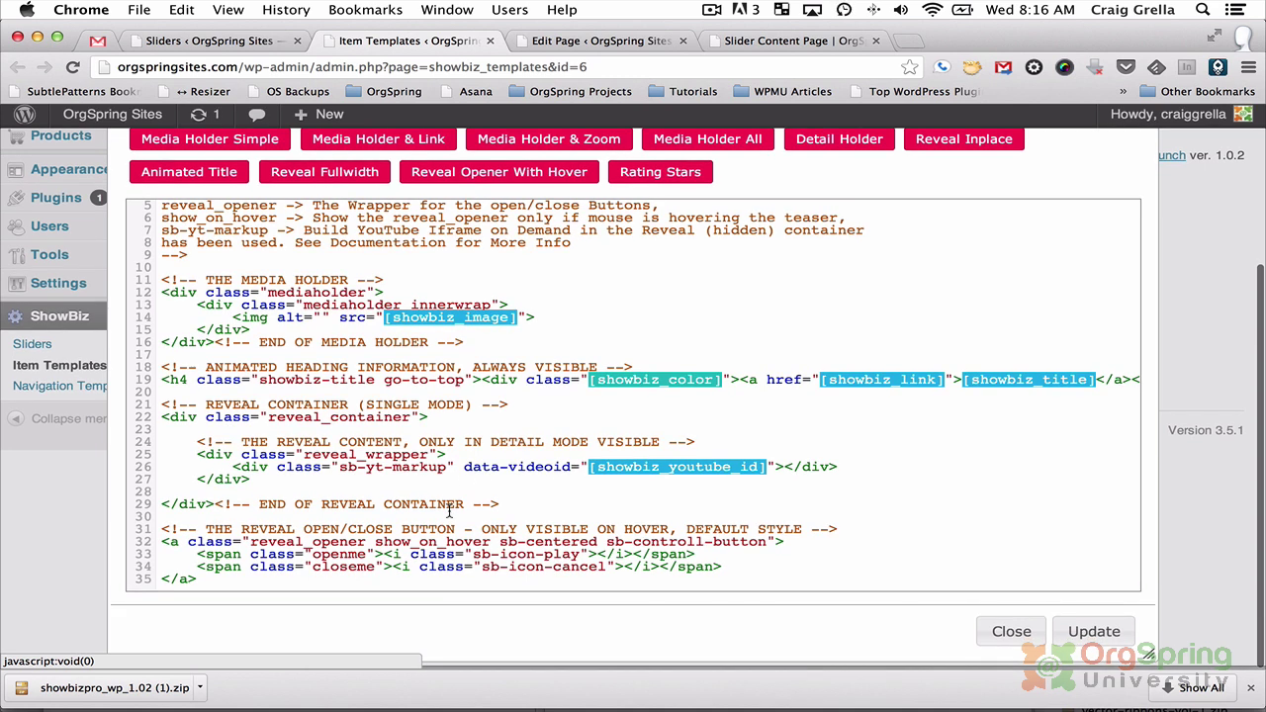
pyautogui.scroll(1, 449, 511)
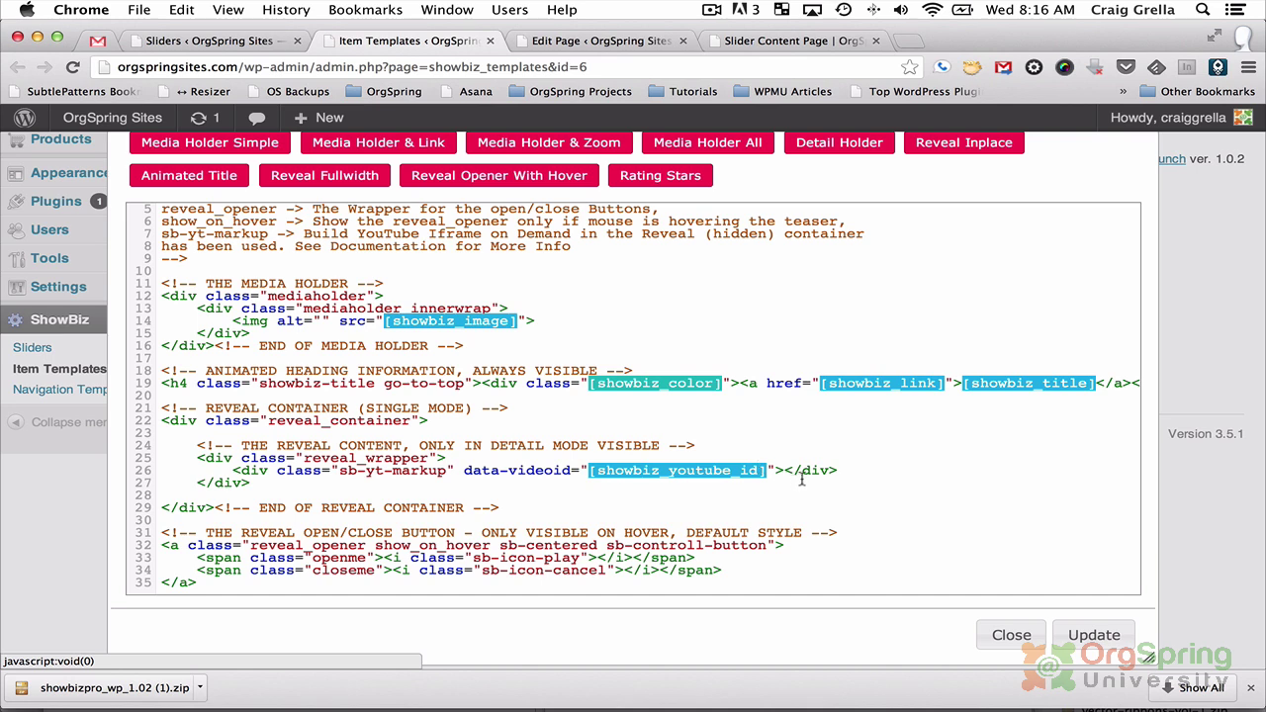
pyautogui.click(1009, 635)
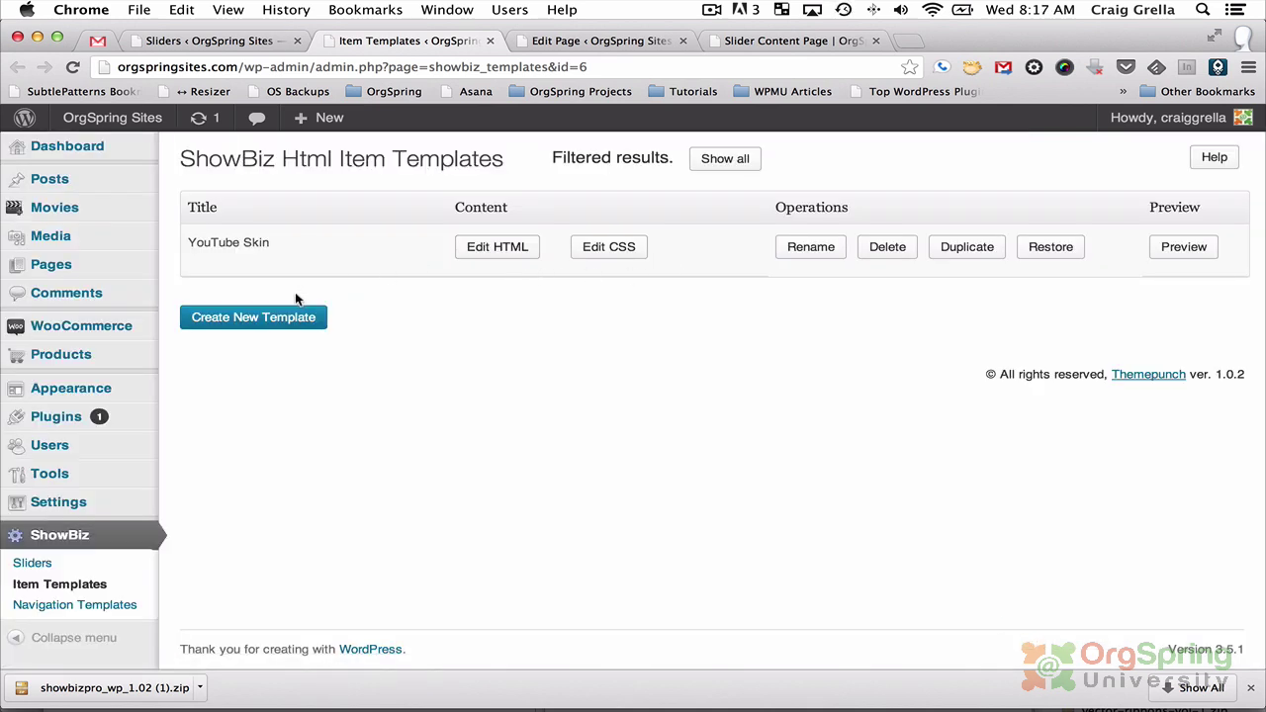
# Open the Fast and Furious Part 6 movie post for editing from the movieslider's slides list.
pyautogui.click(32, 562)
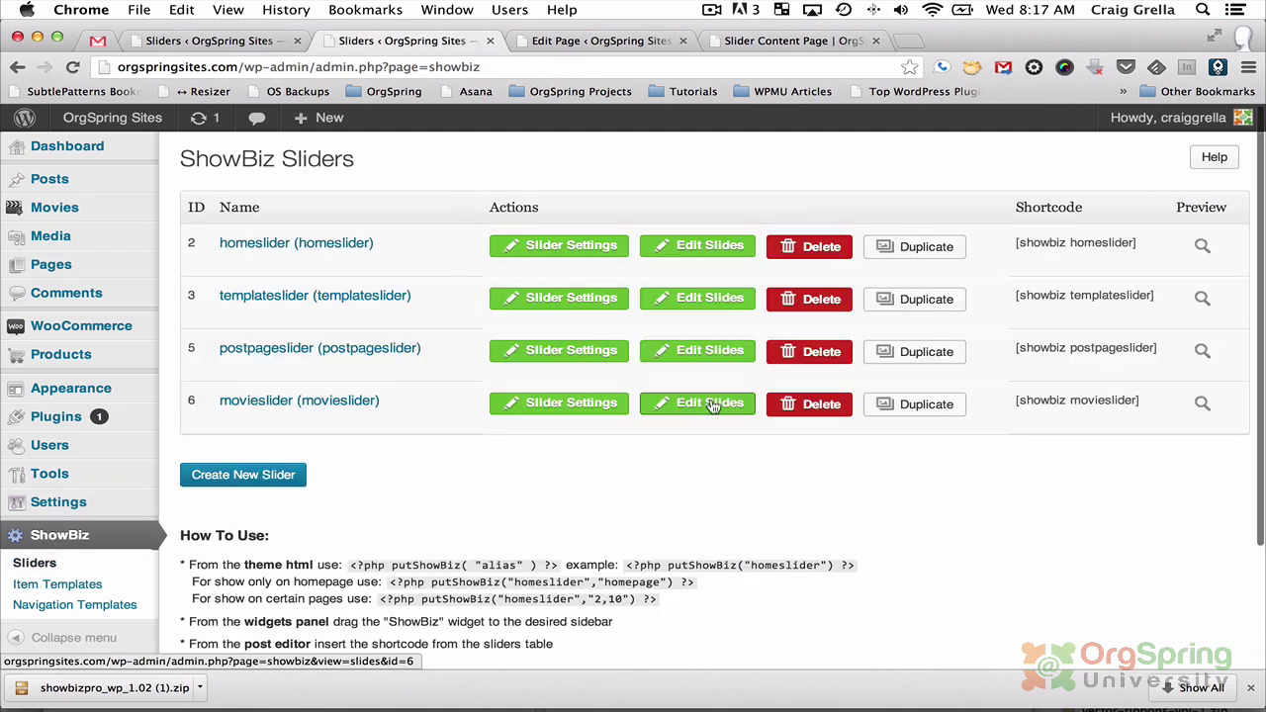
pyautogui.click(592, 245)
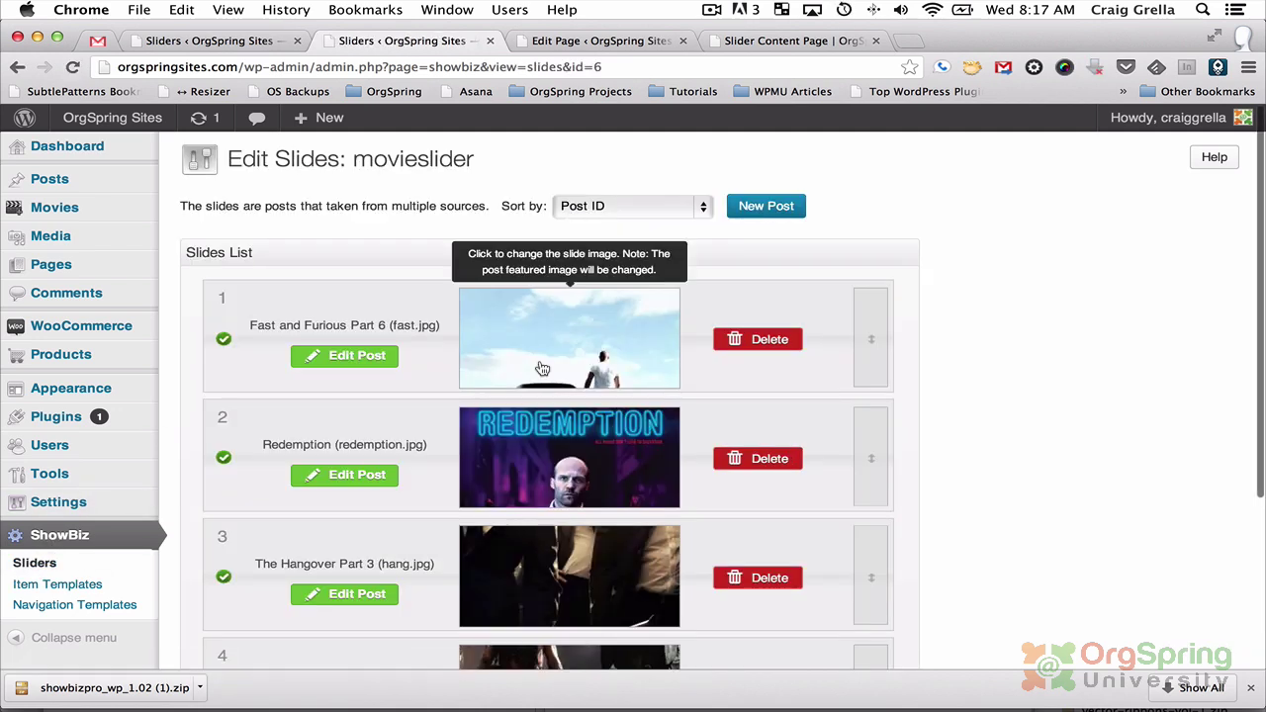
pyautogui.click(355, 359)
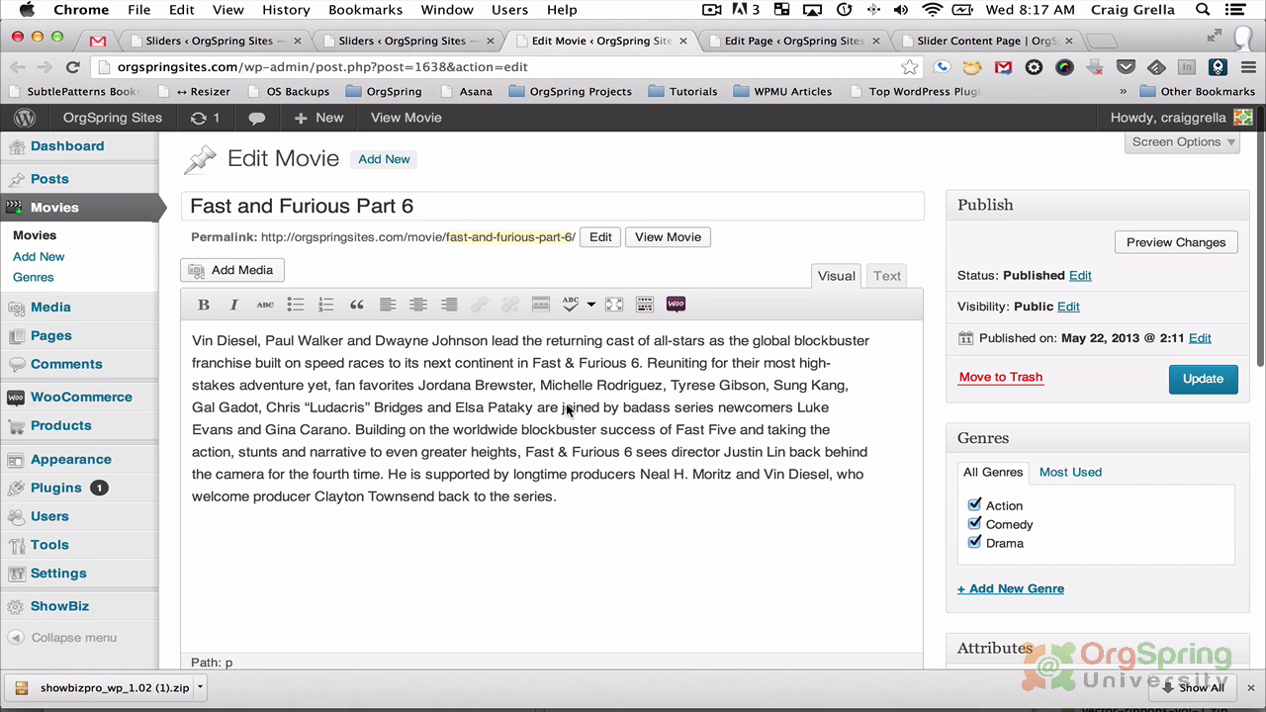
# Review the movie post's content, genres, excerpt, featured image and ShowBiz options.
pyautogui.scroll(-1, 568, 410)
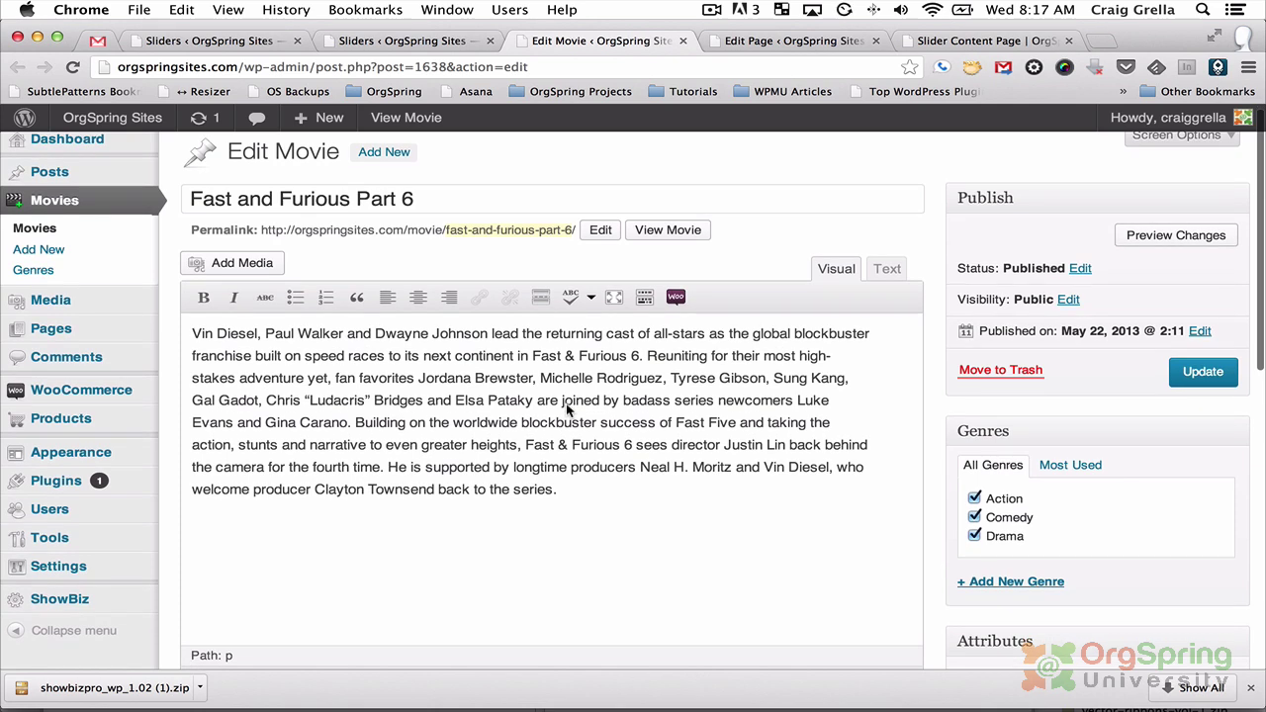
pyautogui.scroll(-10, 569, 410)
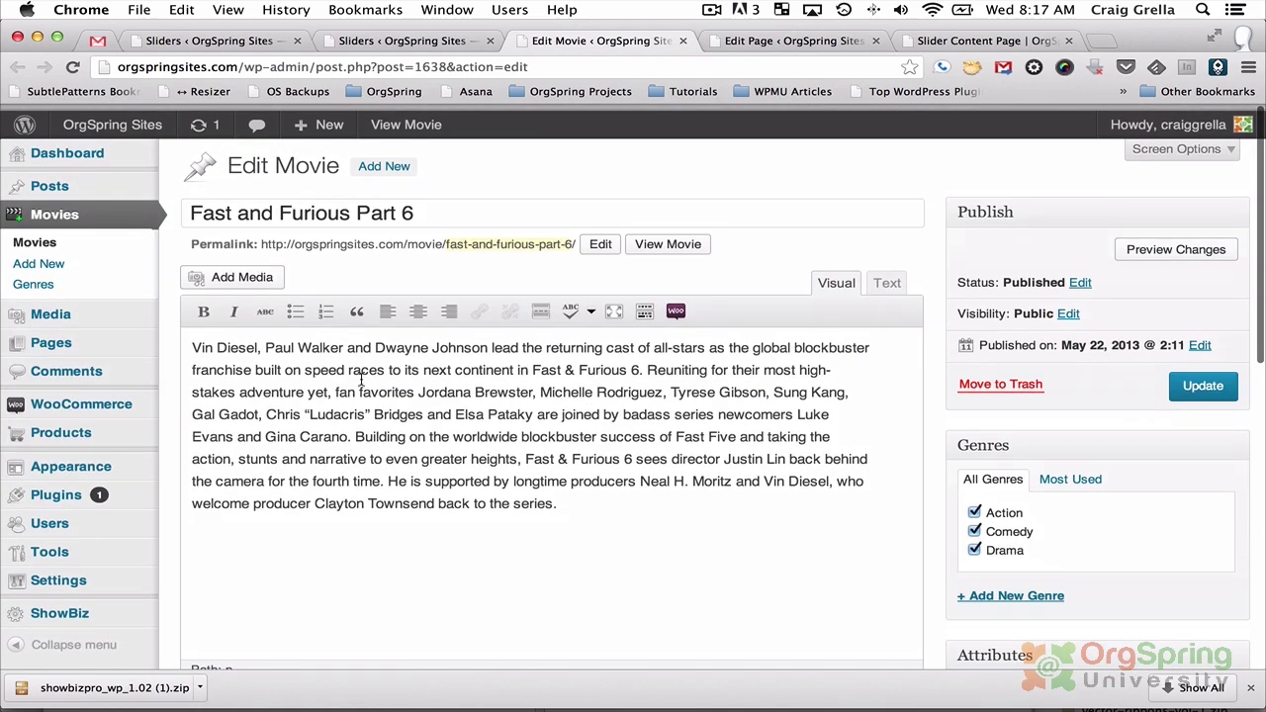
pyautogui.scroll(-10, 361, 383)
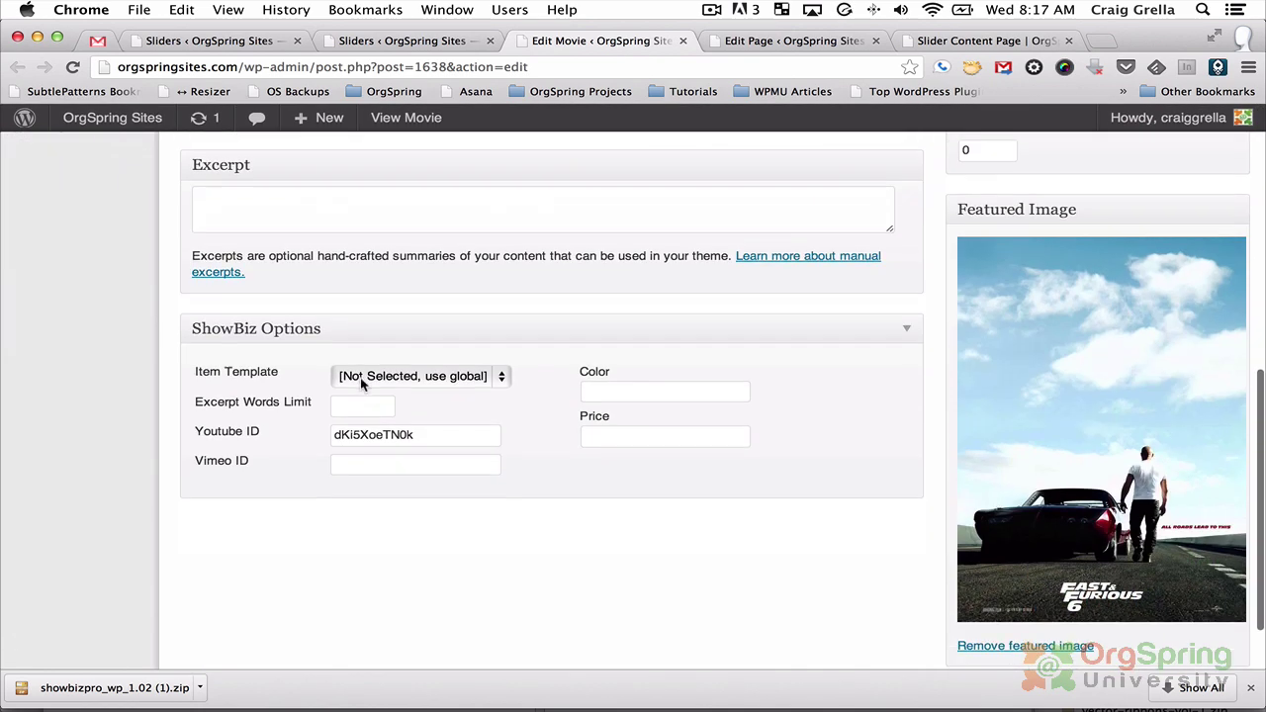
pyautogui.scroll(-1, 360, 380)
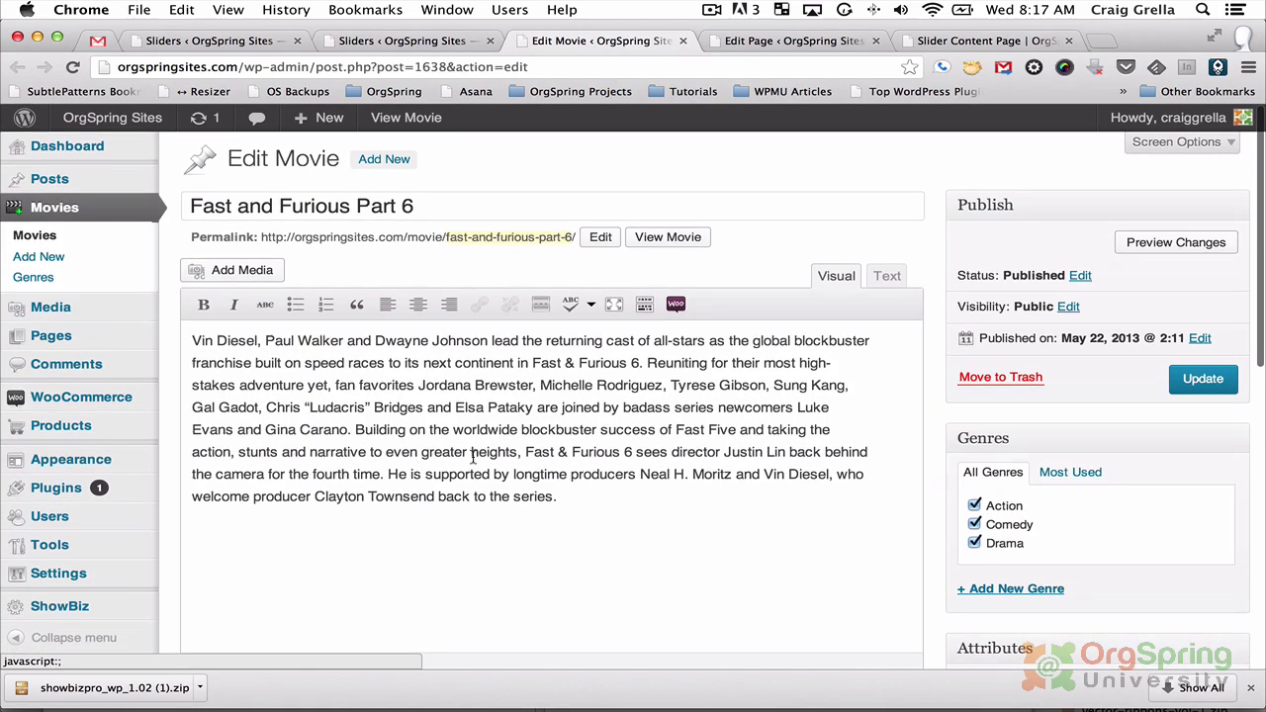
pyautogui.scroll(-3, 500, 449)
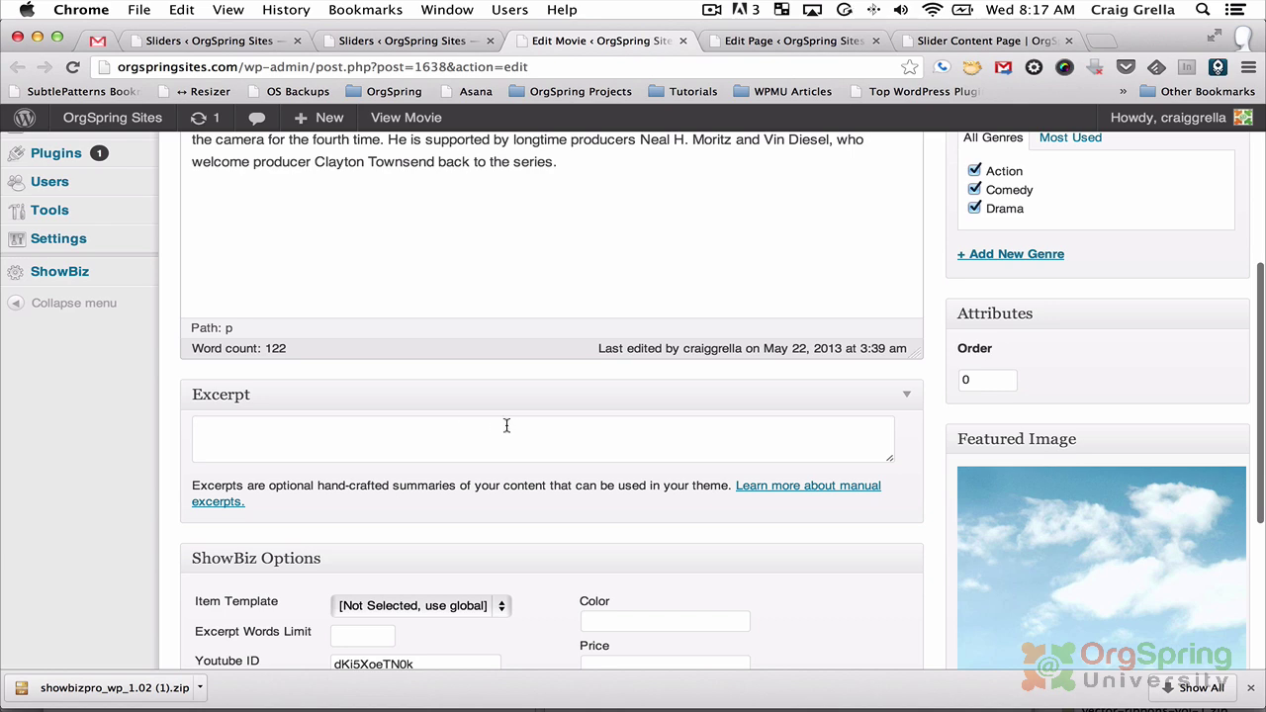
pyautogui.scroll(-3, 554, 435)
# Copy the last sentence of the Fast and Furious Part 6 description into the post's excerpt.
pyautogui.scroll(5, 554, 434)
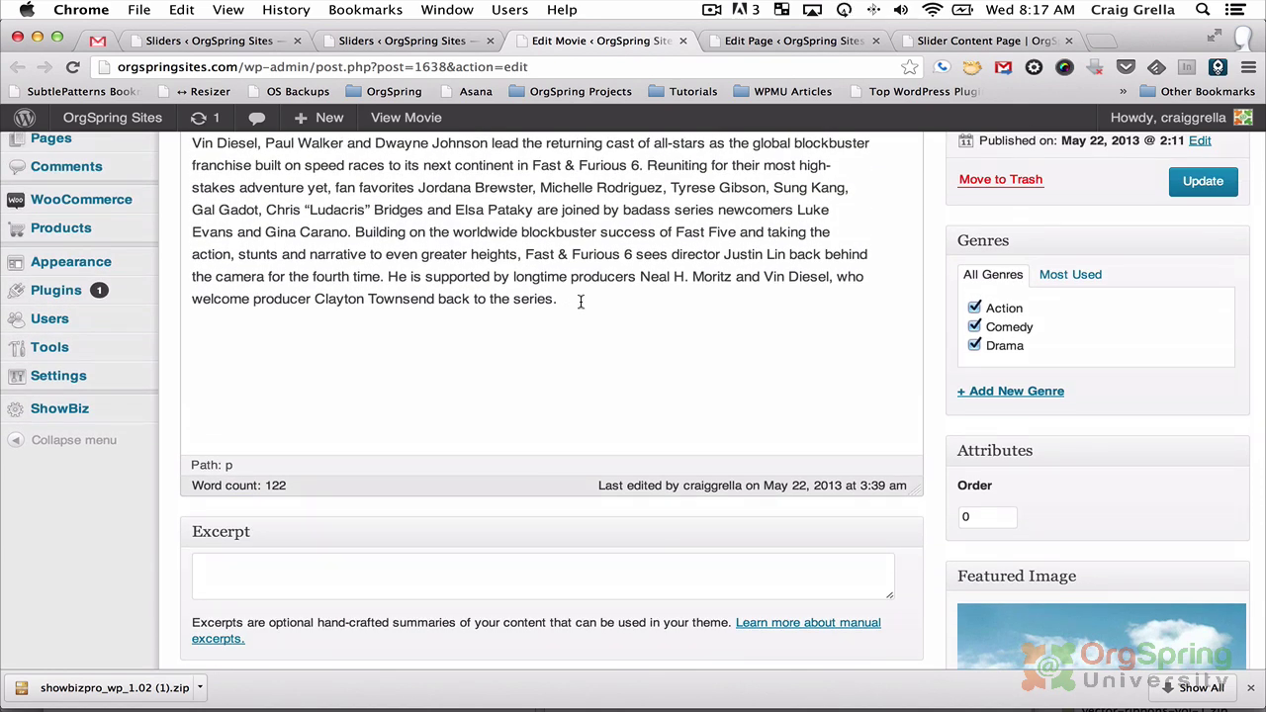
pyautogui.moveTo(581, 302); pyautogui.dragTo(388, 279)
pyautogui.press('super+c')
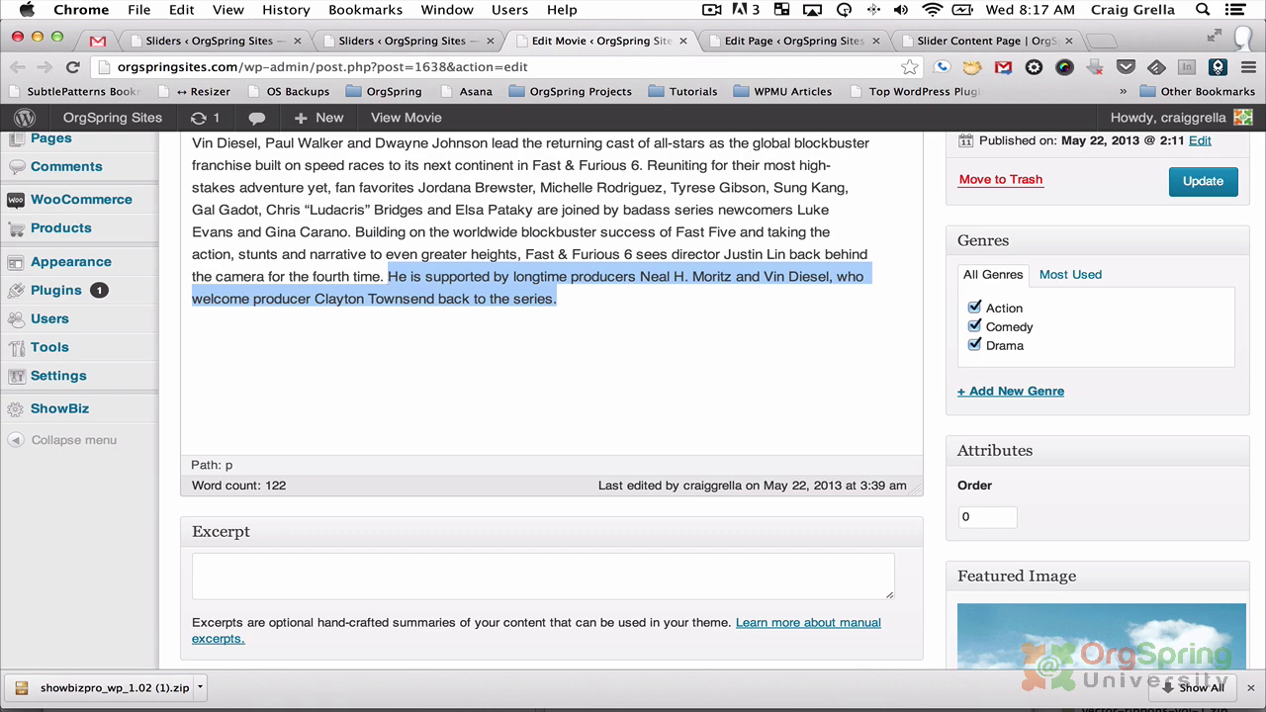
pyautogui.click(433, 573)
pyautogui.press('super+v')
# Check the post's ShowBiz item template choices, keep the global template, and look at the excerpt words limit.
pyautogui.scroll(-7, 514, 531)
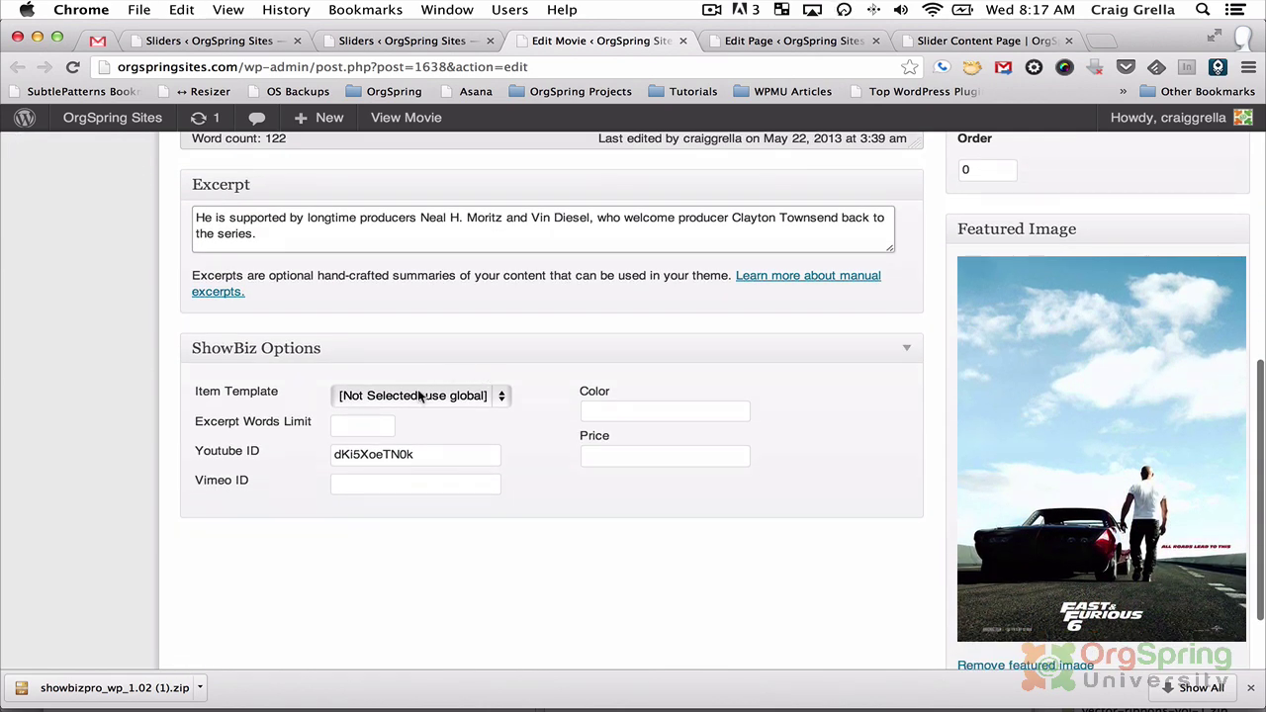
pyautogui.click(502, 397)
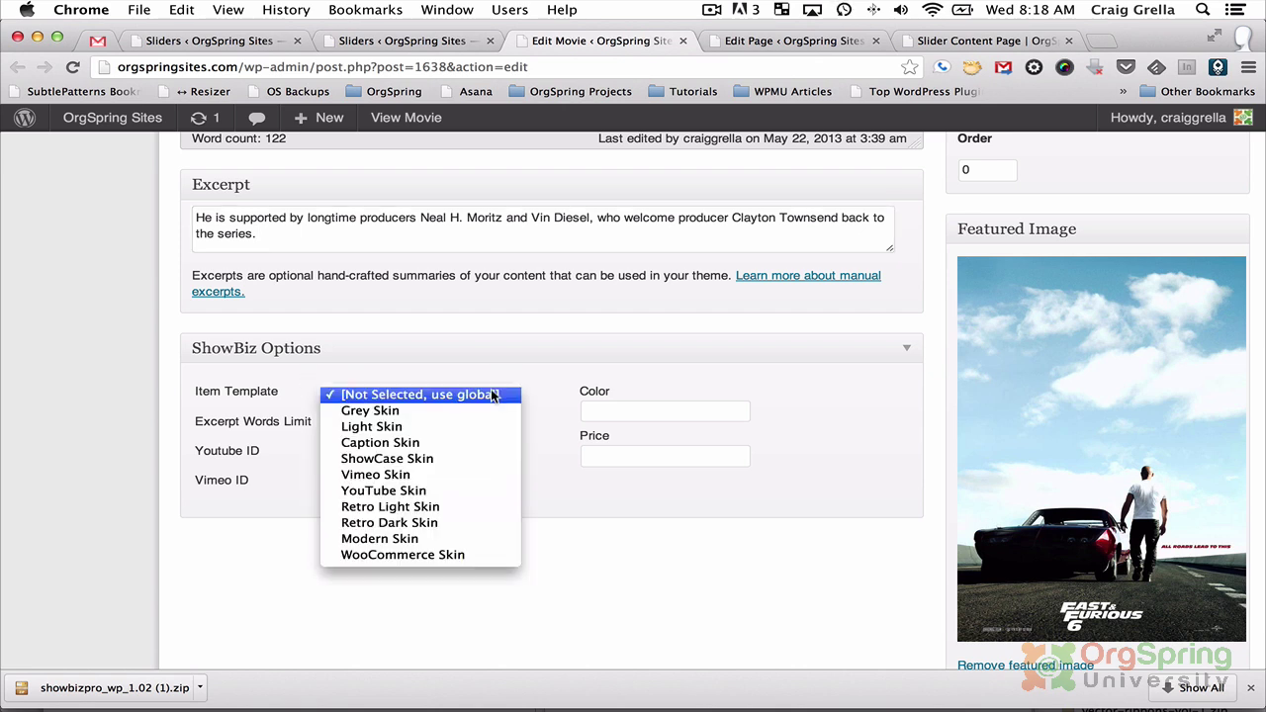
pyautogui.click(492, 395)
pyautogui.click(367, 425)
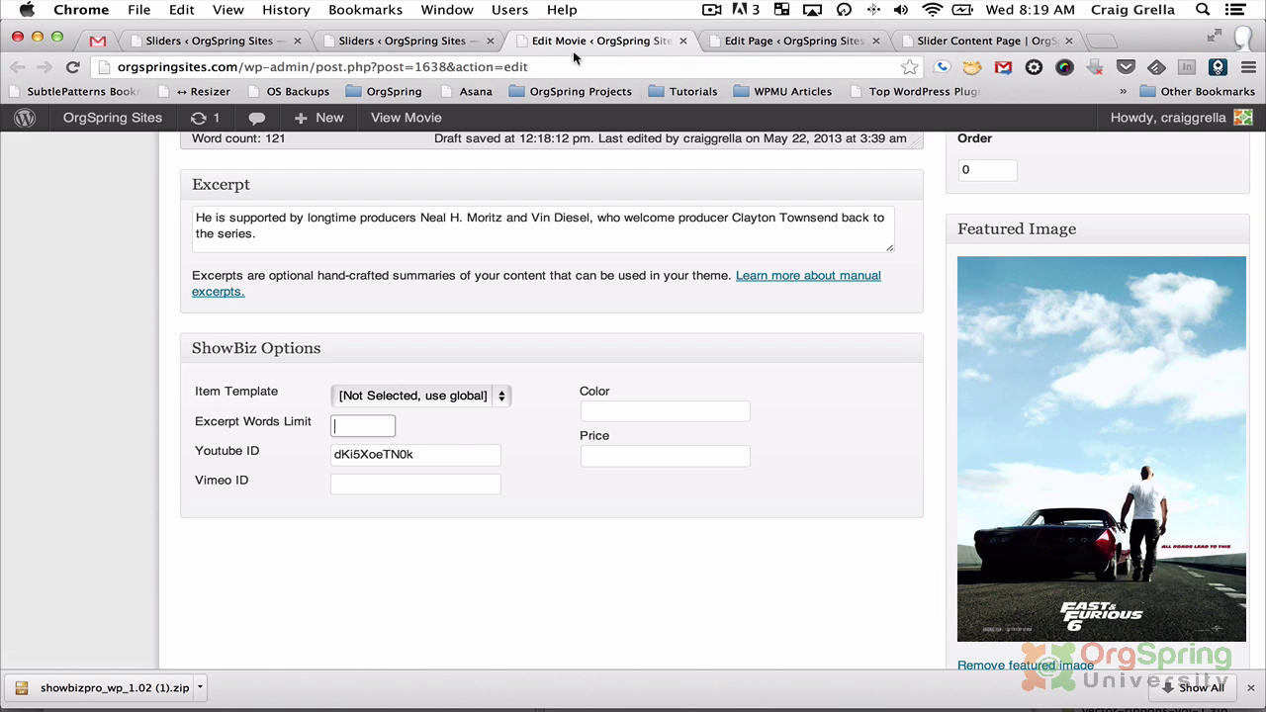
# Go back to the movieslider, look over its slides and settings, and close it to return to the sliders list.
pyautogui.click(433, 41)
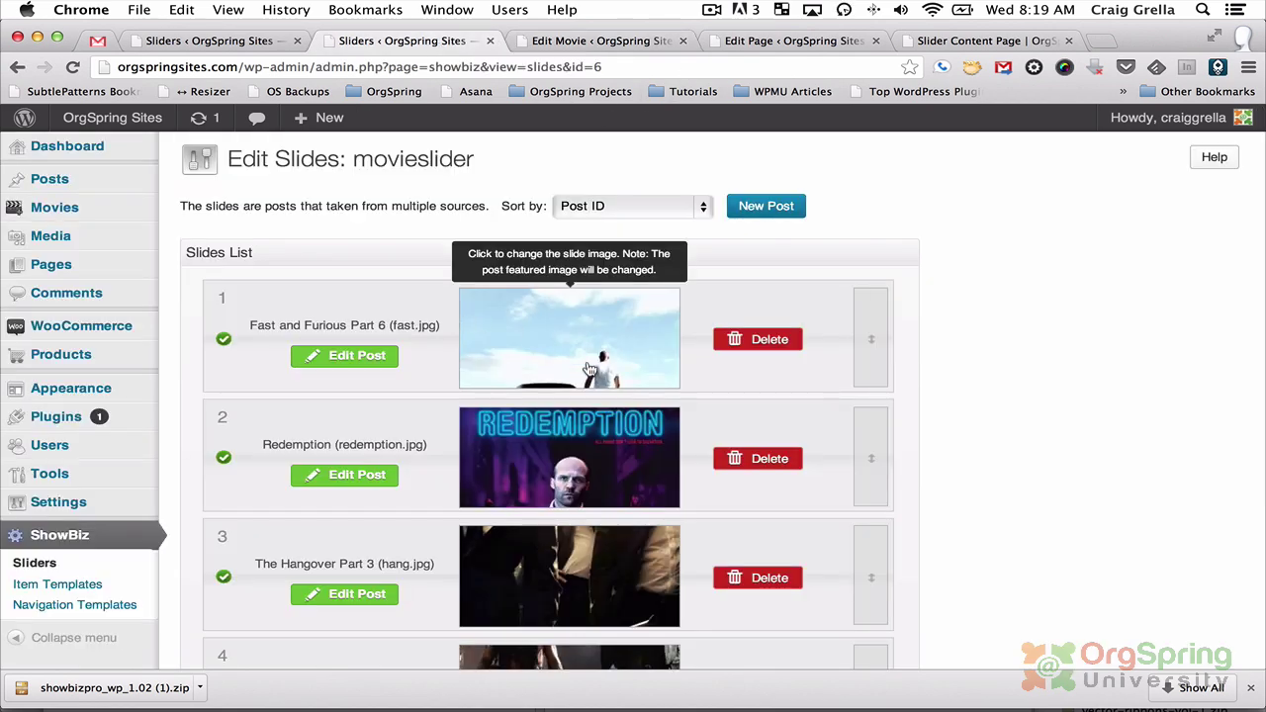
pyautogui.scroll(-5, 469, 470)
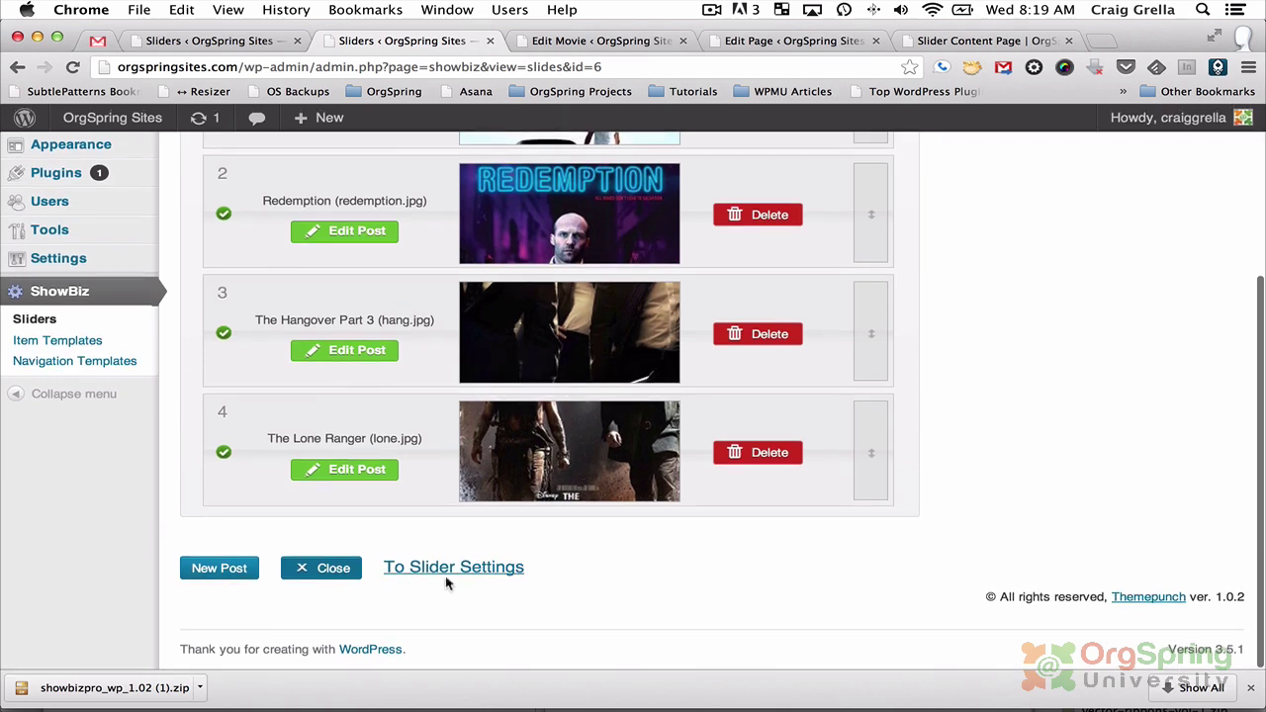
pyautogui.click(447, 568)
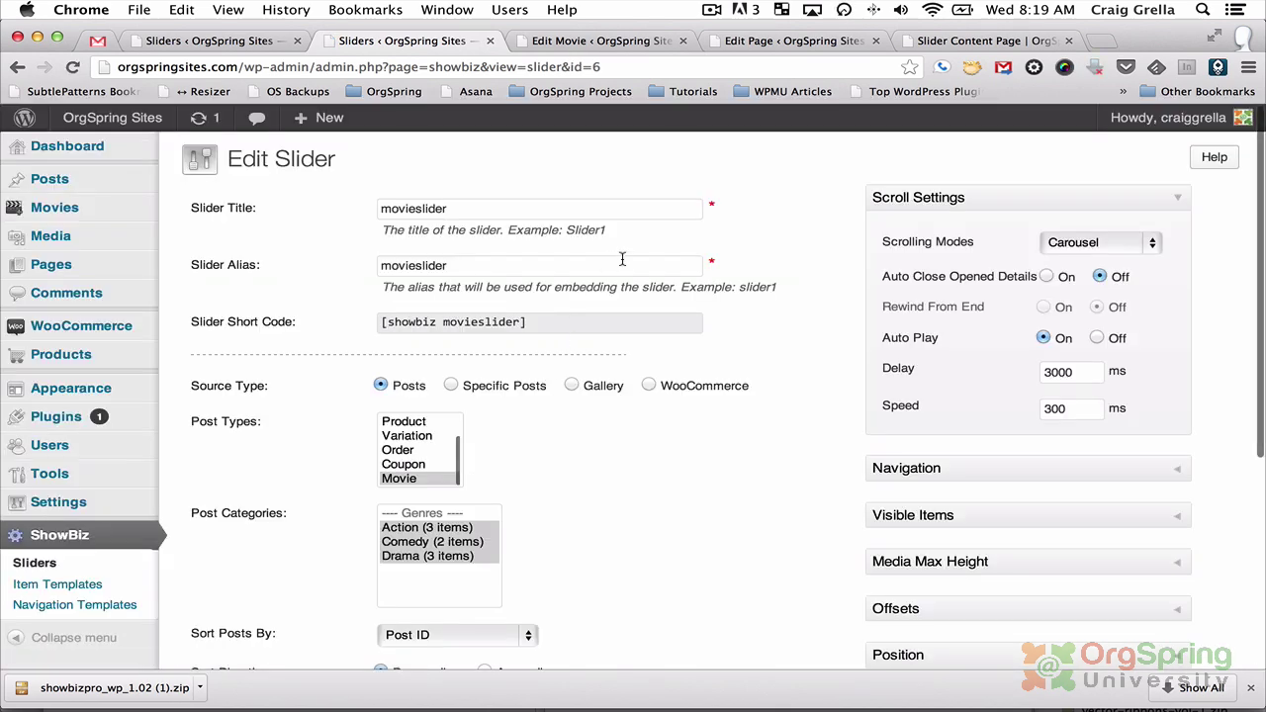
pyautogui.scroll(-5, 358, 414)
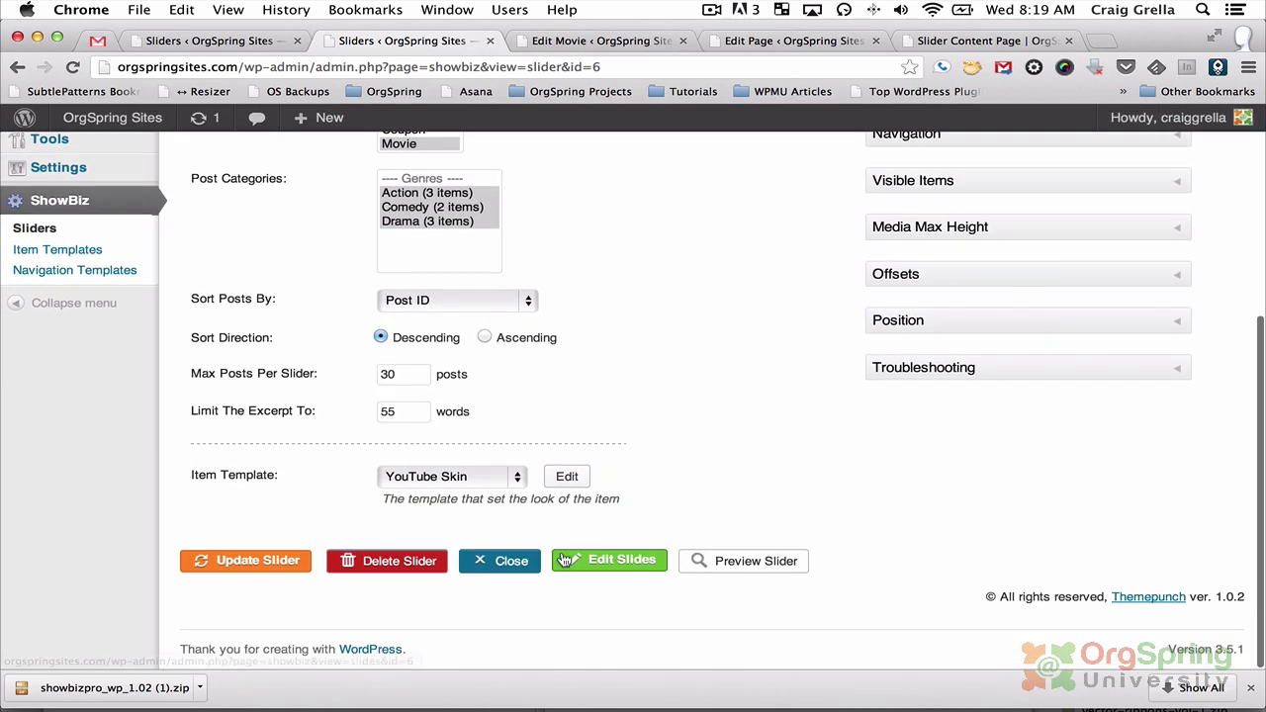
pyautogui.click(503, 556)
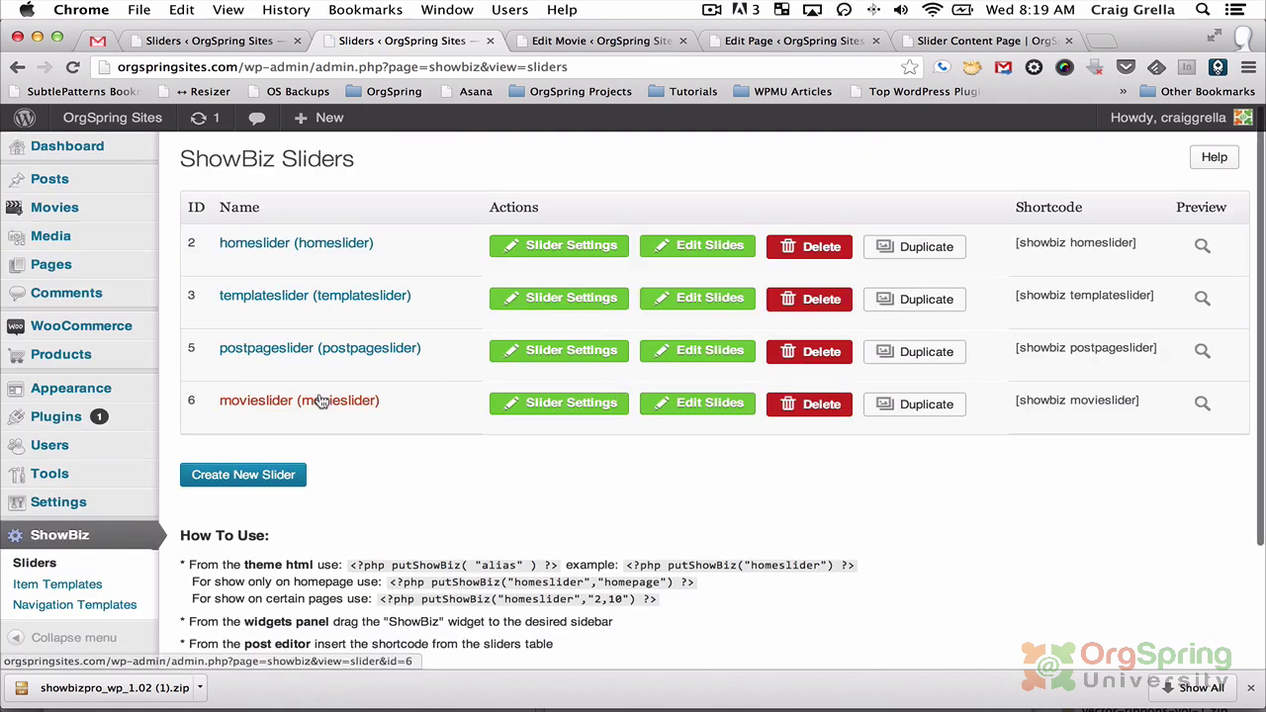
# Copy the movieslider's shortcode from the ShowBiz sliders list.
pyautogui.moveTo(1139, 401); pyautogui.dragTo(1026, 400)
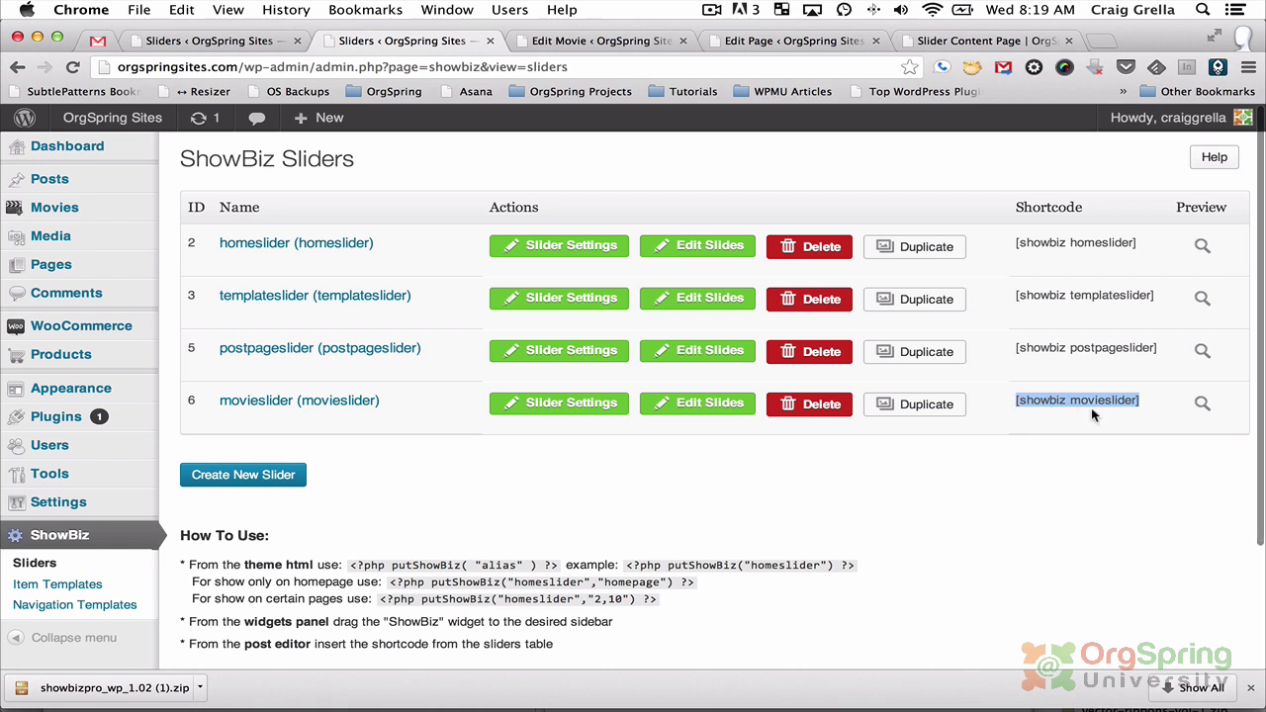
pyautogui.moveTo(134, 185)
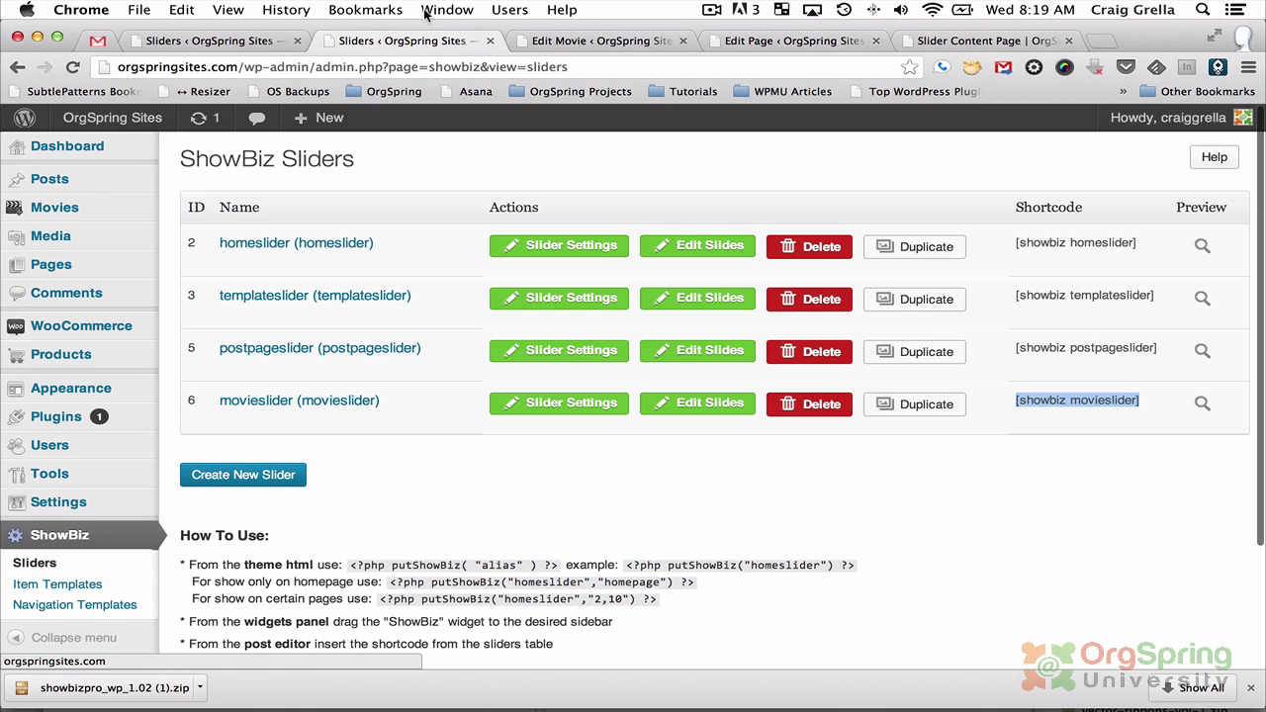
# Try to replace the postpageslider shortcode on the Slider Content Page with [showbiz movieslider] and update the page, then close that page's editor.
pyautogui.click(566, 43)
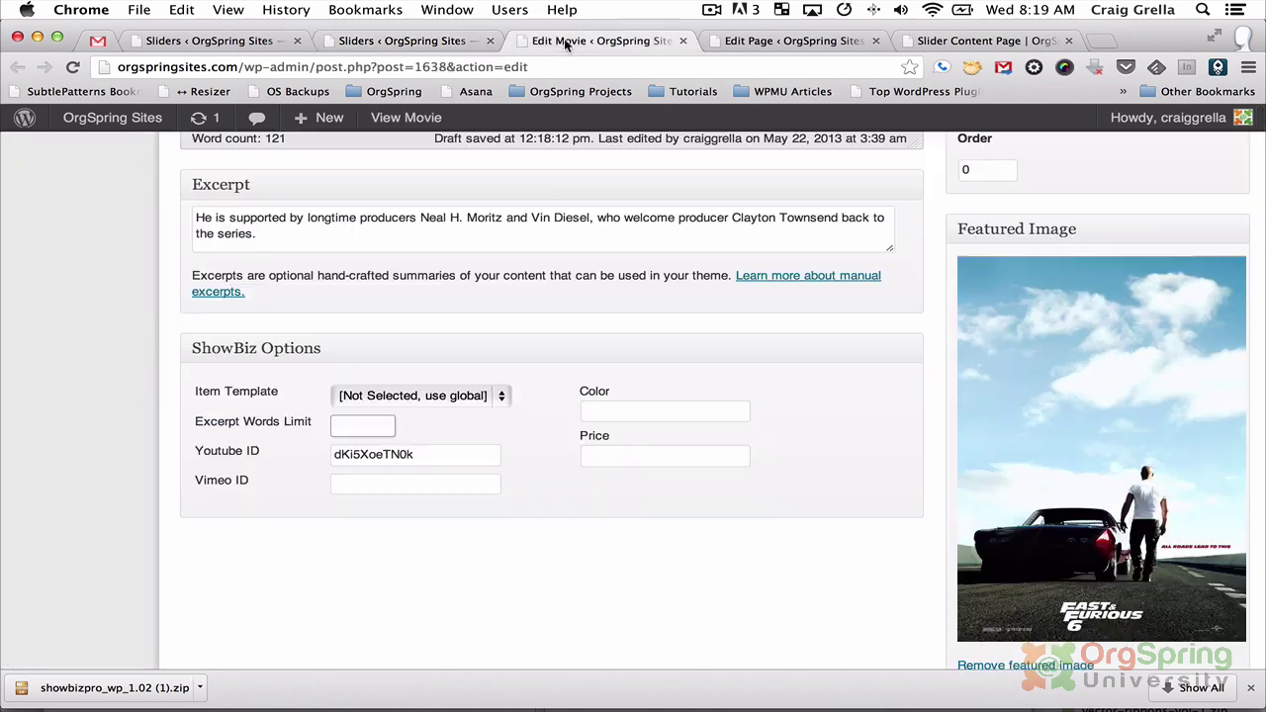
pyautogui.middleClick(637, 46)
pyautogui.click(633, 44)
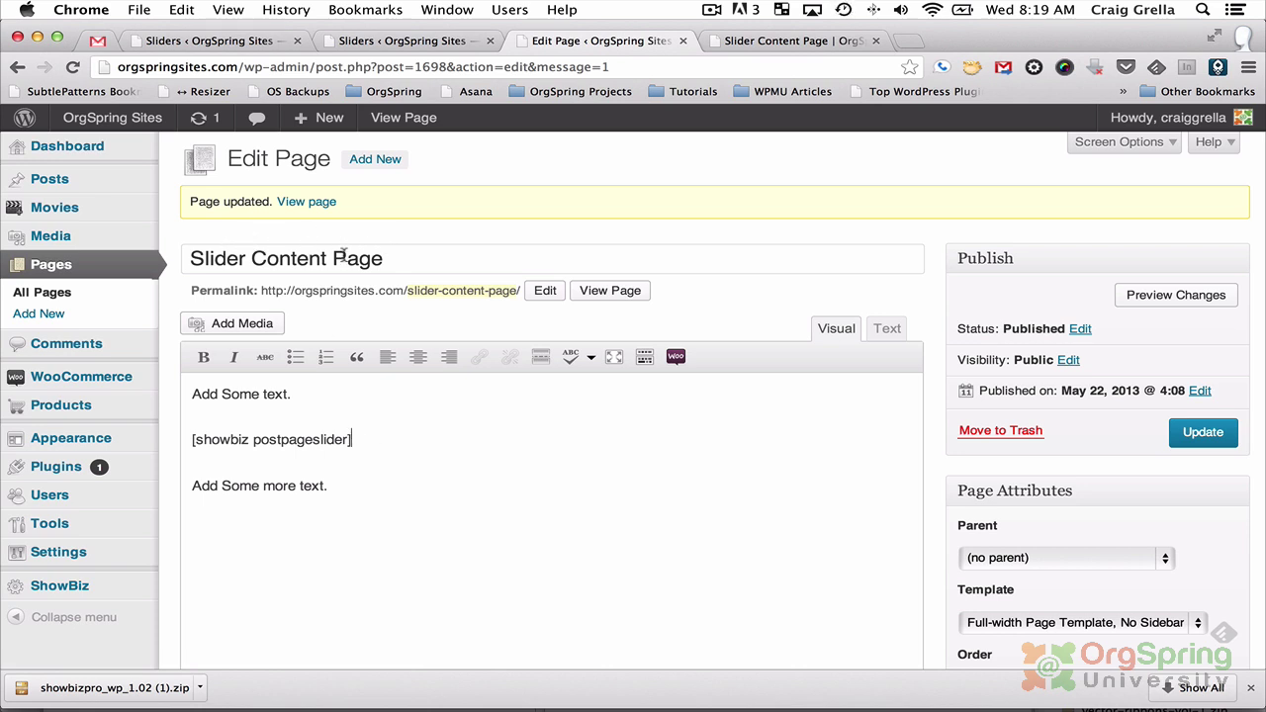
pyautogui.moveTo(359, 443); pyautogui.dragTo(184, 441)
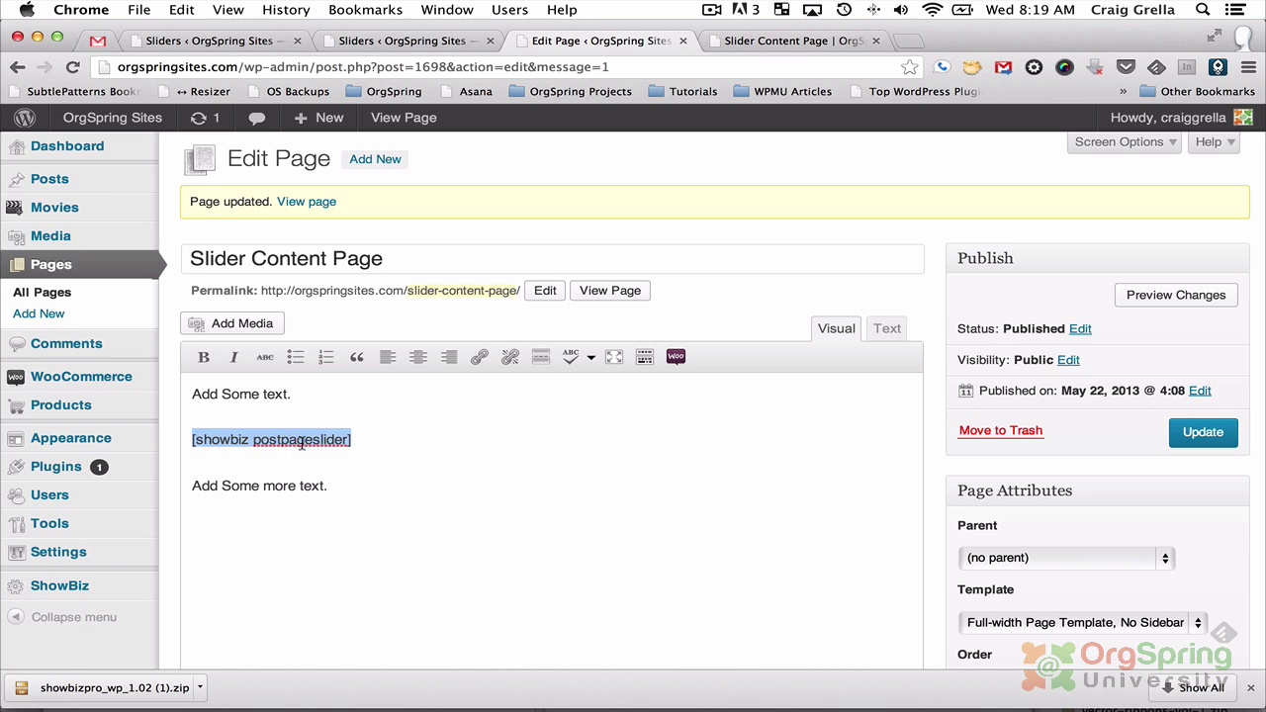
pyautogui.press('super+v')
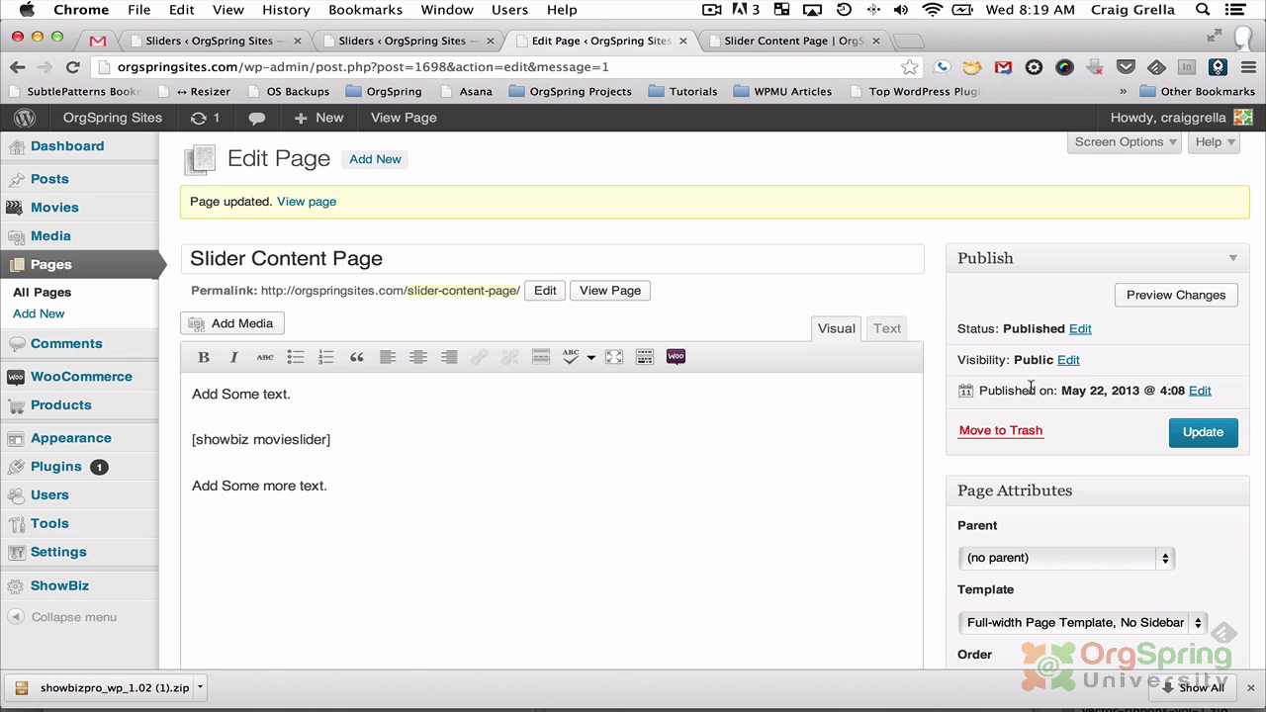
pyautogui.click(1210, 436)
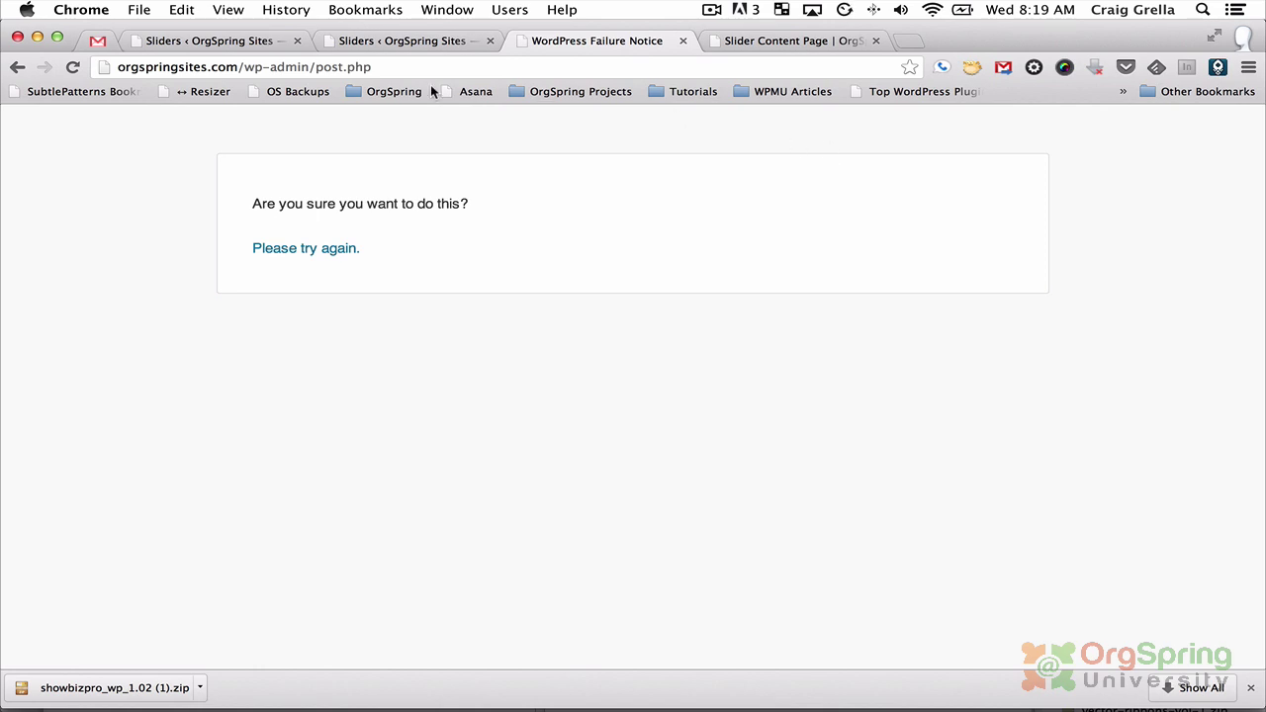
pyautogui.click(73, 66)
pyautogui.click(817, 224)
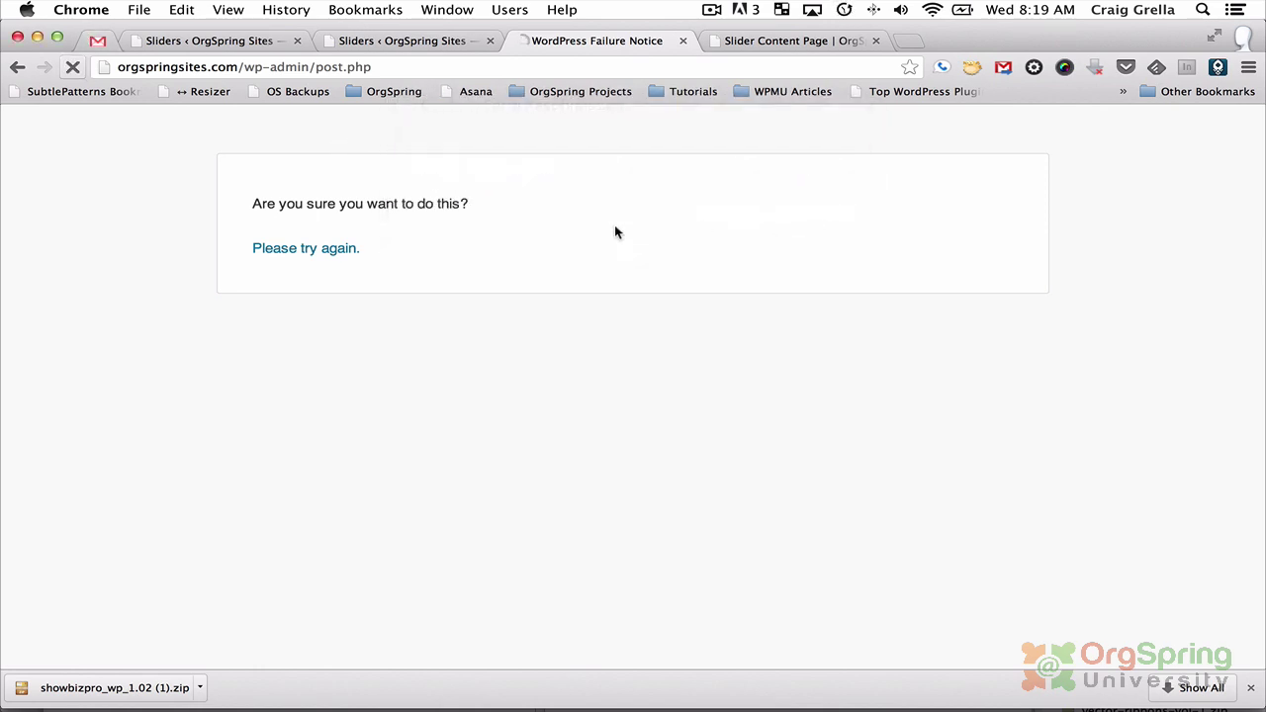
pyautogui.click(683, 41)
# Open the site's pages list separately from the sliders list and start a new page titled "Movie Slider Test Page".
pyautogui.click(401, 40)
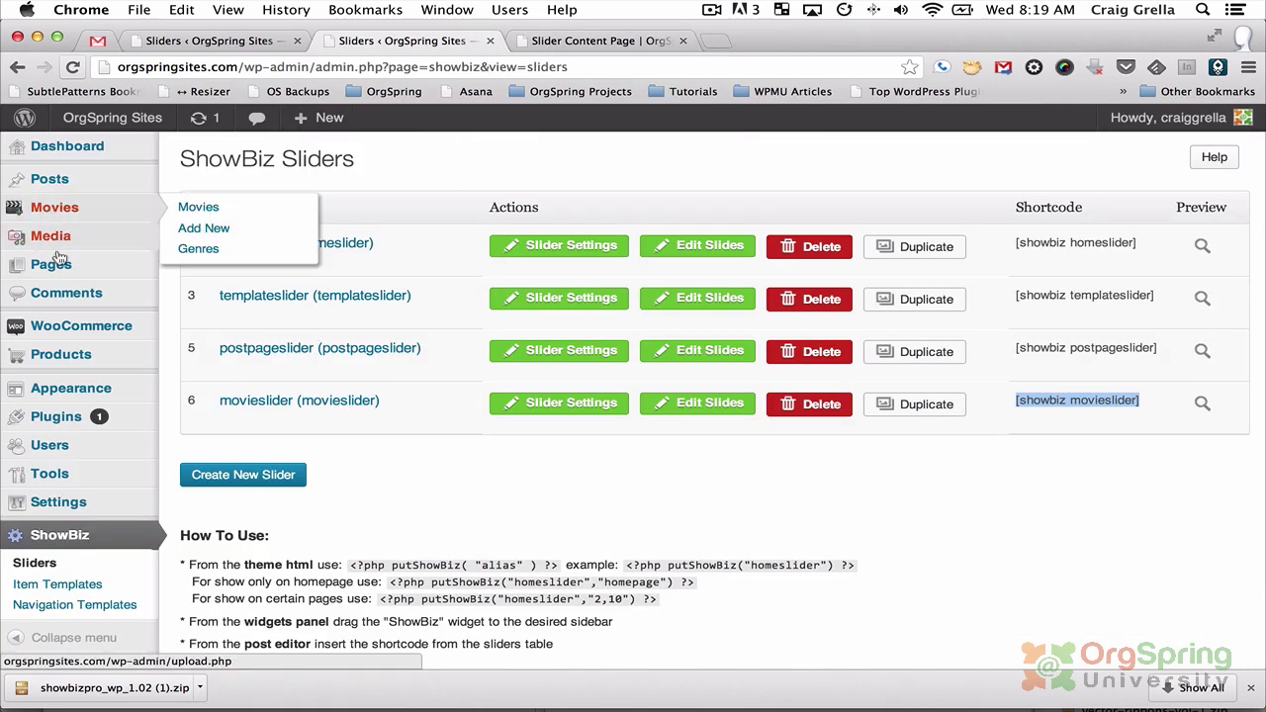
pyautogui.keyDown('super'); pyautogui.click(197, 283); pyautogui.keyUp('super')
pyautogui.click(517, 41)
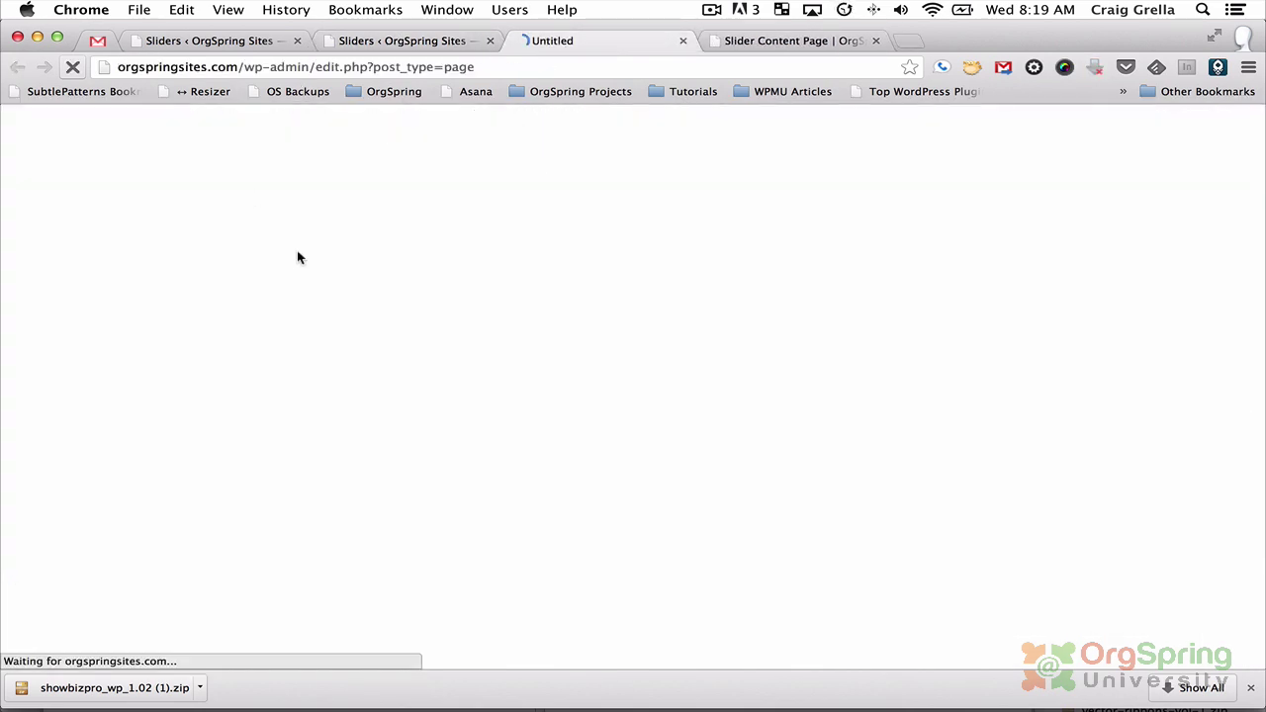
pyautogui.click(348, 160)
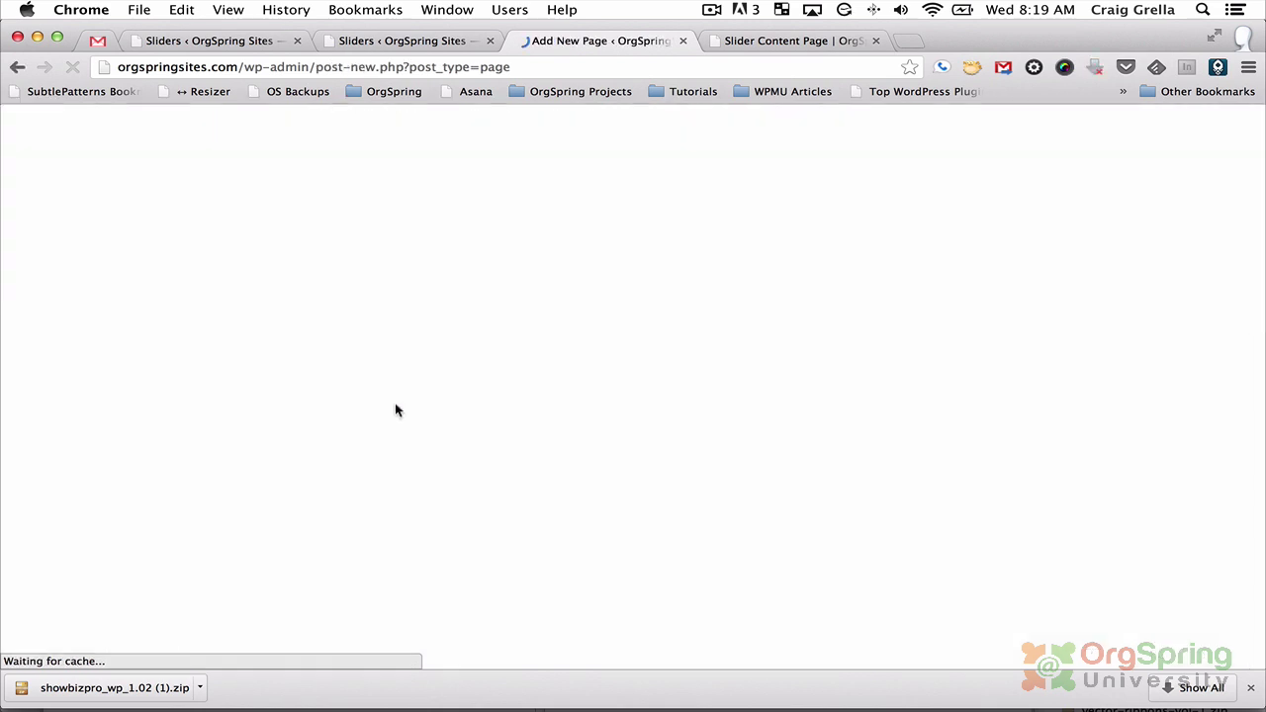
pyautogui.write('Movi')
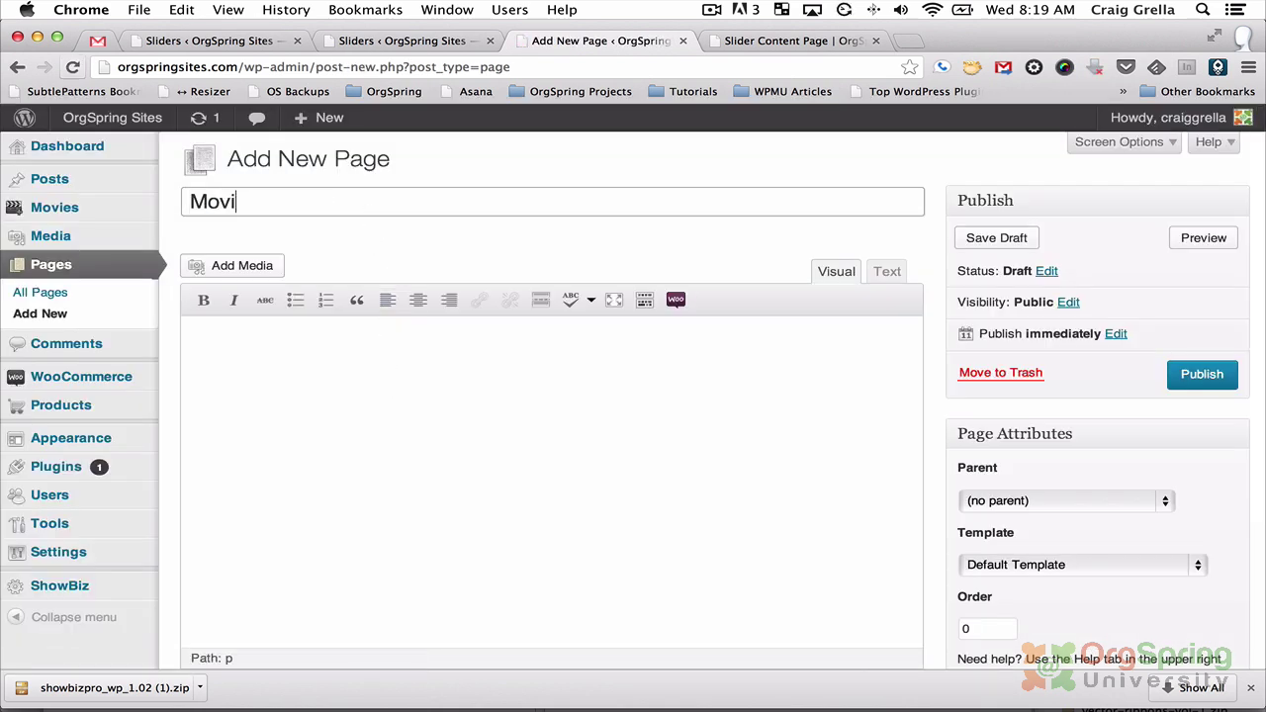
pyautogui.write('e Slider Test ')
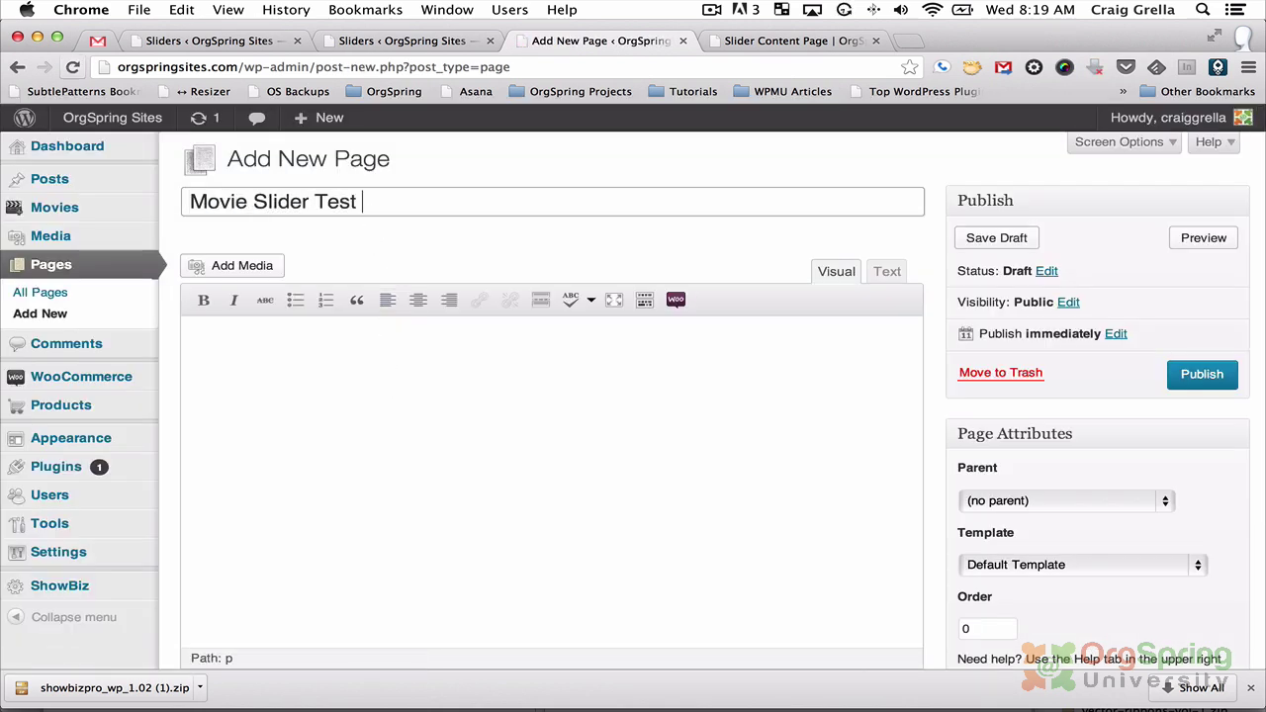
pyautogui.write('Page')
pyautogui.press('Tab')
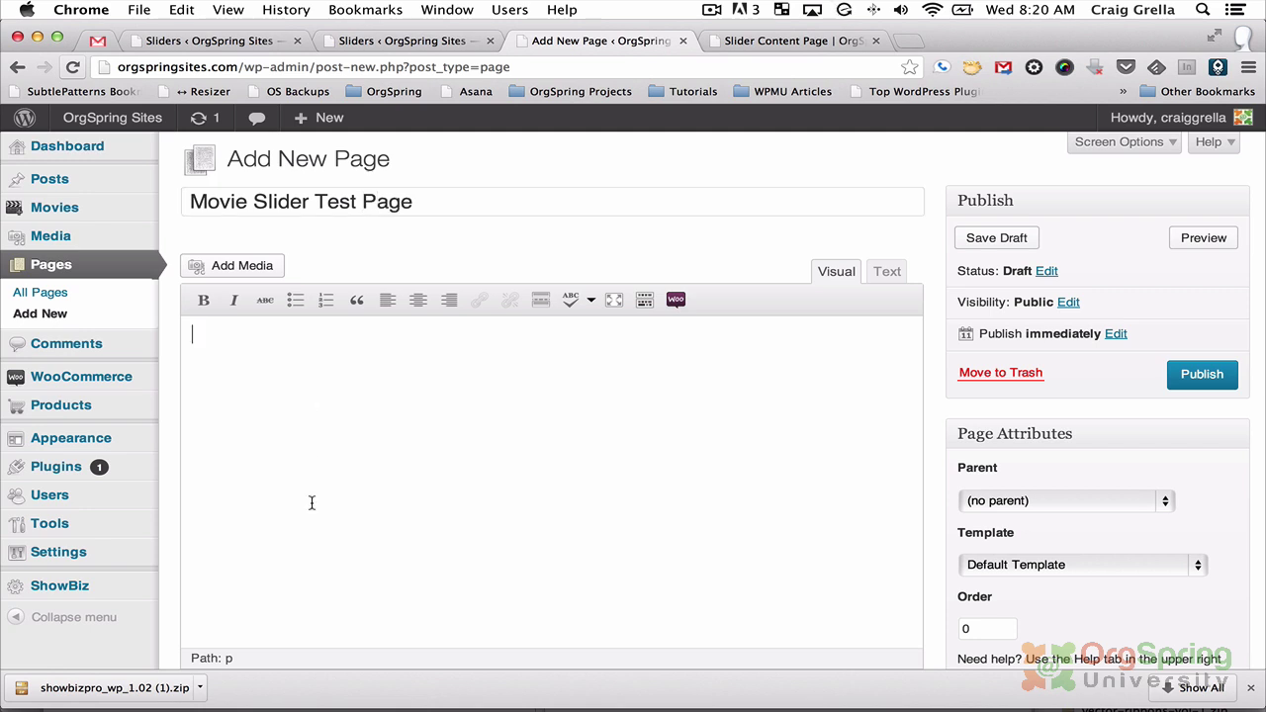
# Fill the page body with "Some content here" followed by the shortcode [showbiz movieslider] on its own line.
pyautogui.write('Some content here')
pyautogui.press('Return')
pyautogui.write('[showbiz movieslider]')
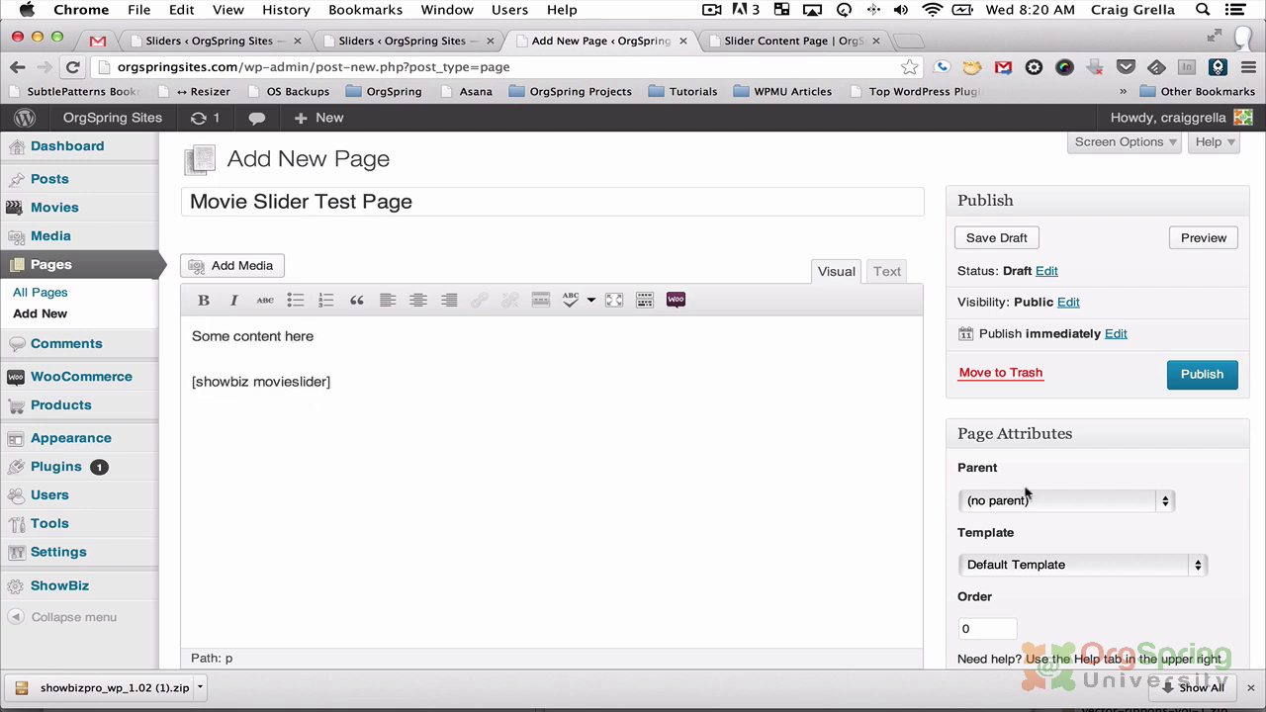
# Assign the "Full-width Page Template, No Sidebar" template to the Movie Slider Test Page and publish it.
pyautogui.click(1103, 566)
pyautogui.press('Down')
pyautogui.press('Down')
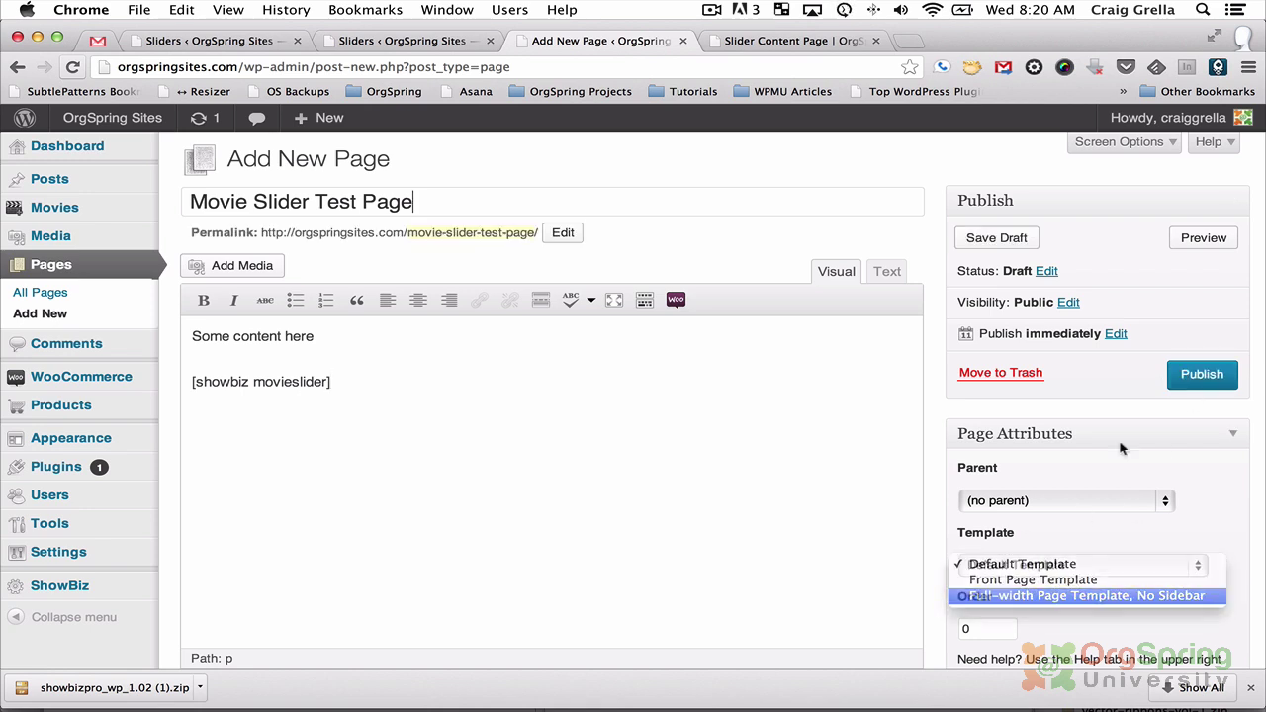
pyautogui.press('Return')
pyautogui.click(1192, 375)
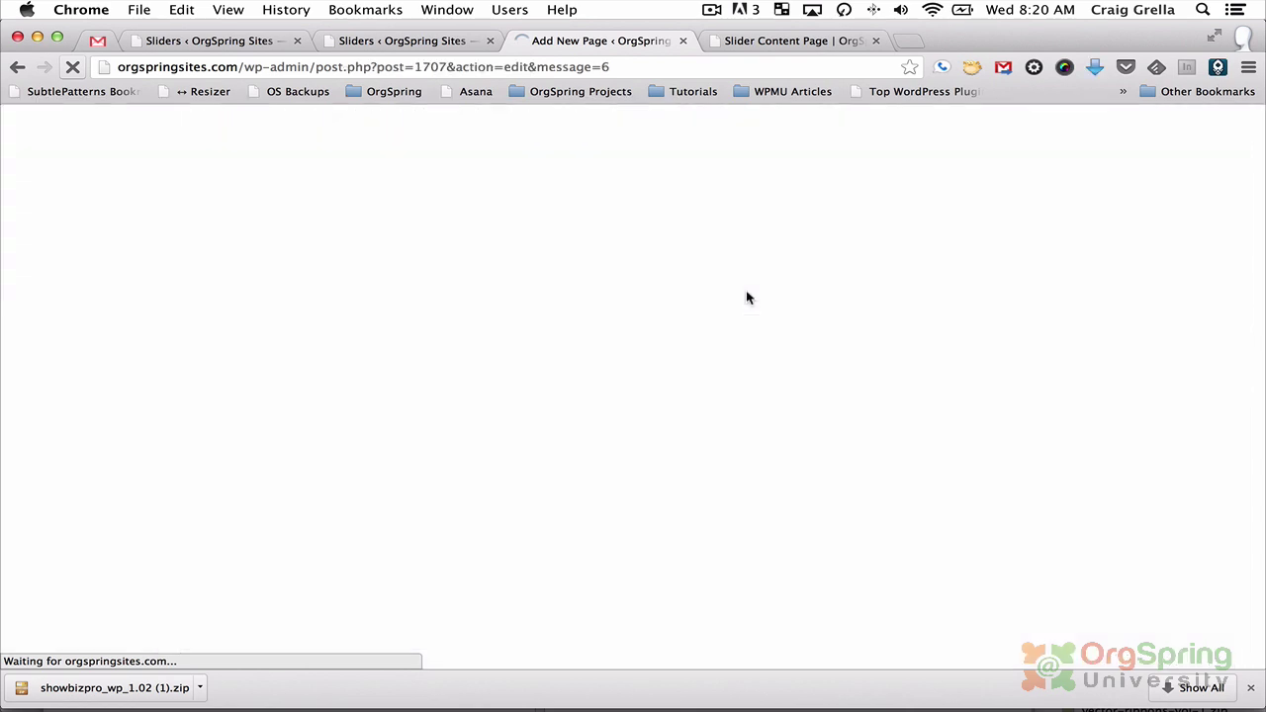
# View the published Movie Slider Test Page and look over its movie carousel.
pyautogui.click(619, 292)
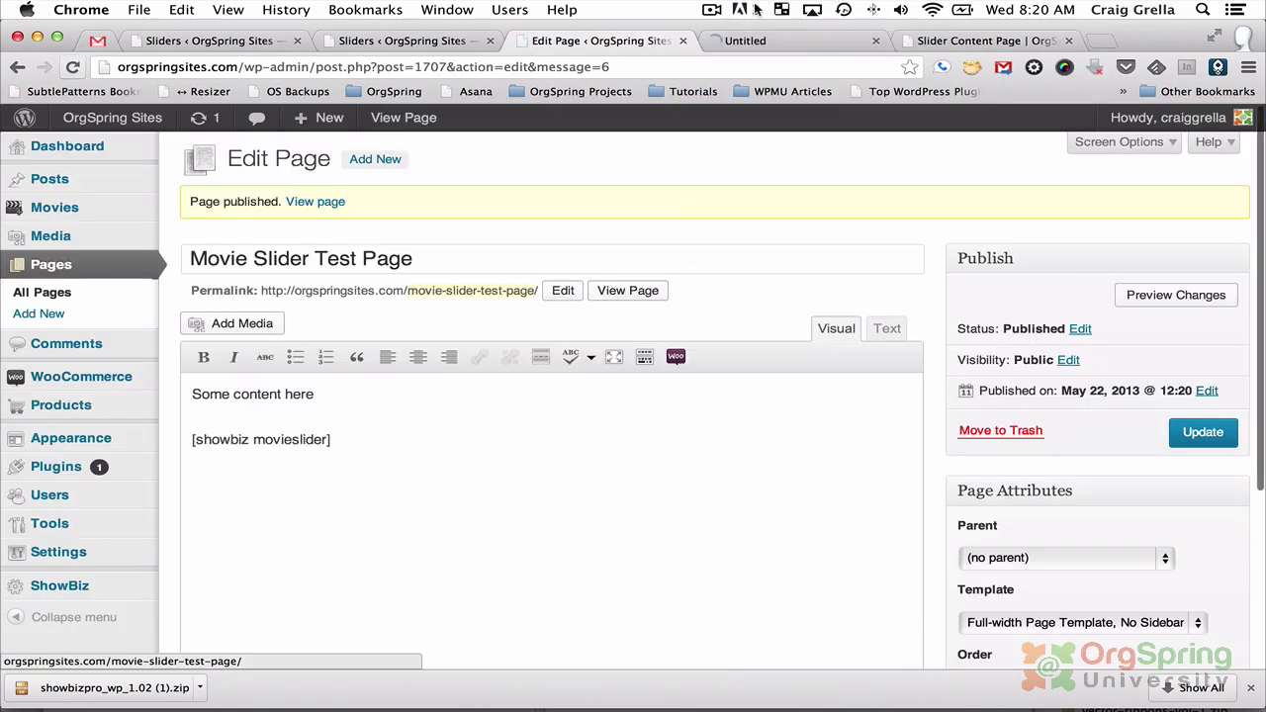
pyautogui.click(761, 39)
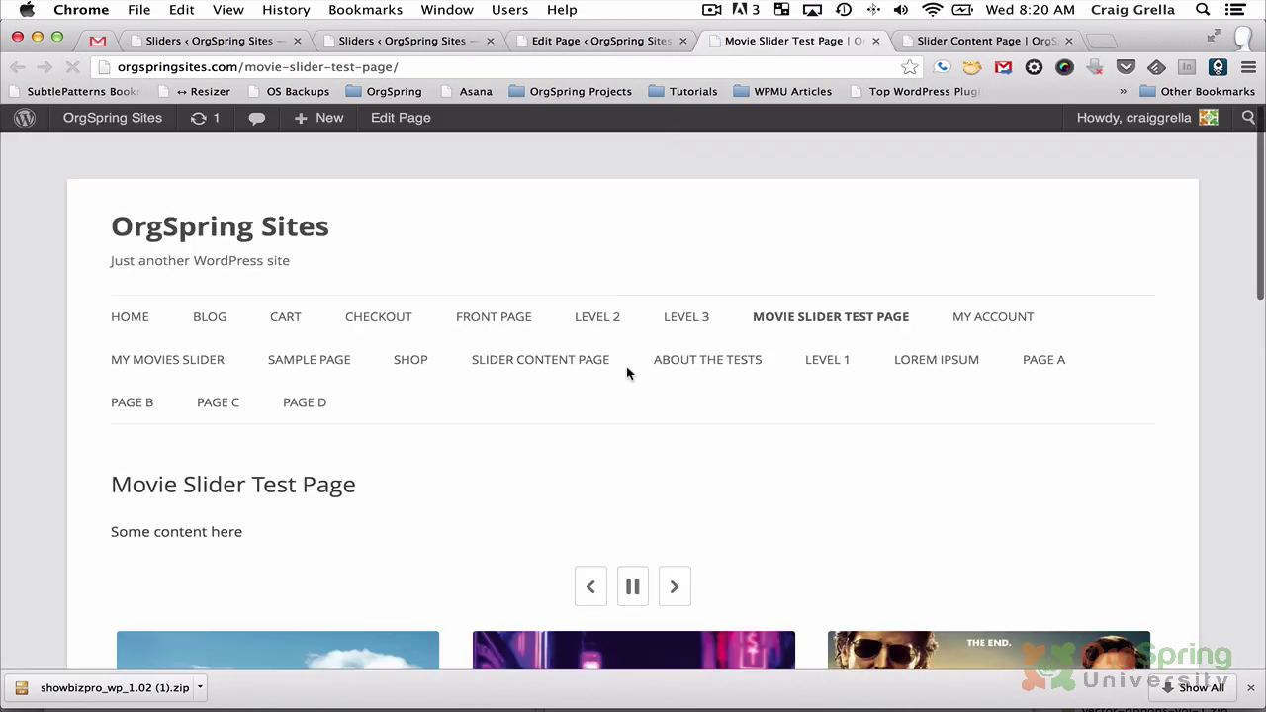
pyautogui.scroll(-4, 626, 372)
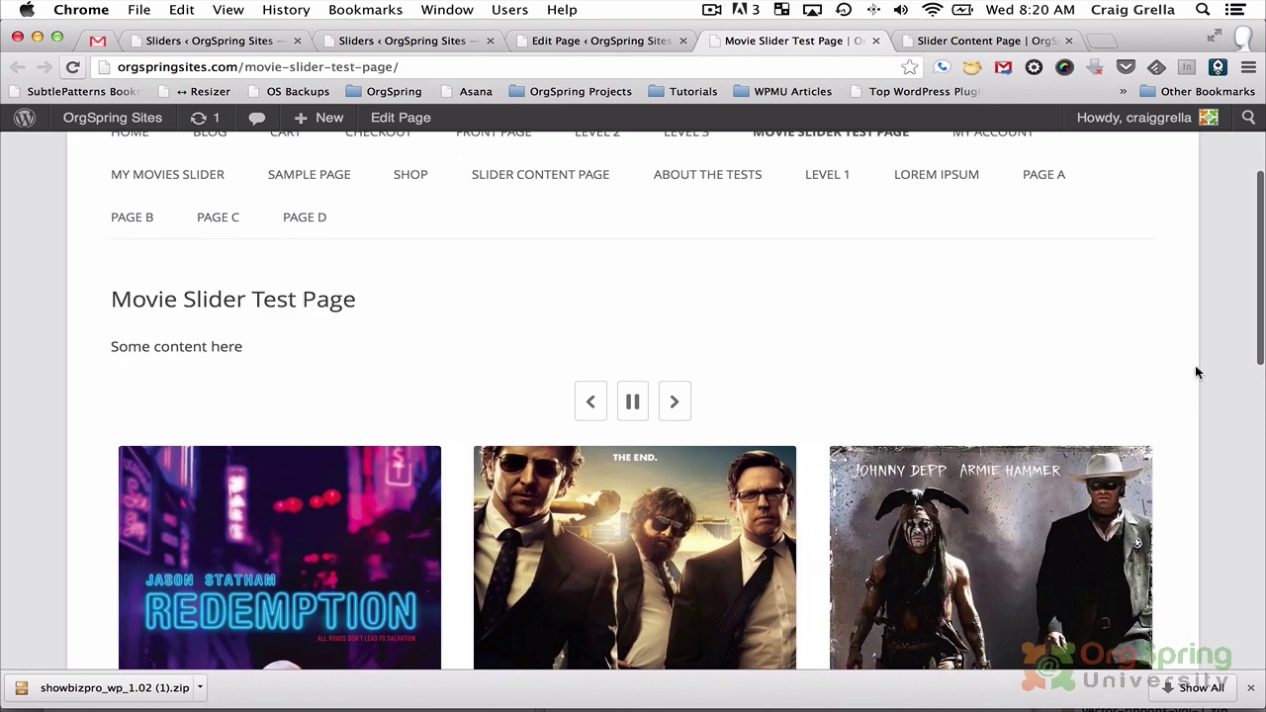
pyautogui.scroll(-5, 1196, 371)
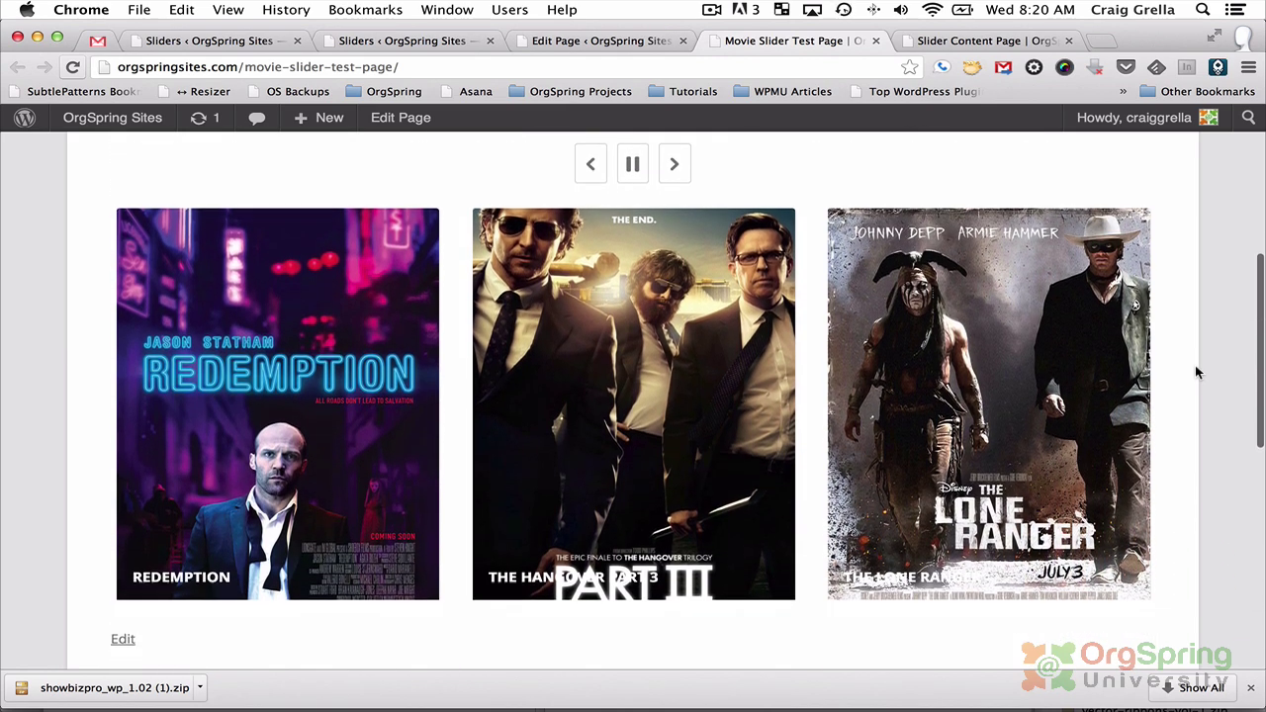
pyautogui.scroll(-1, 1195, 370)
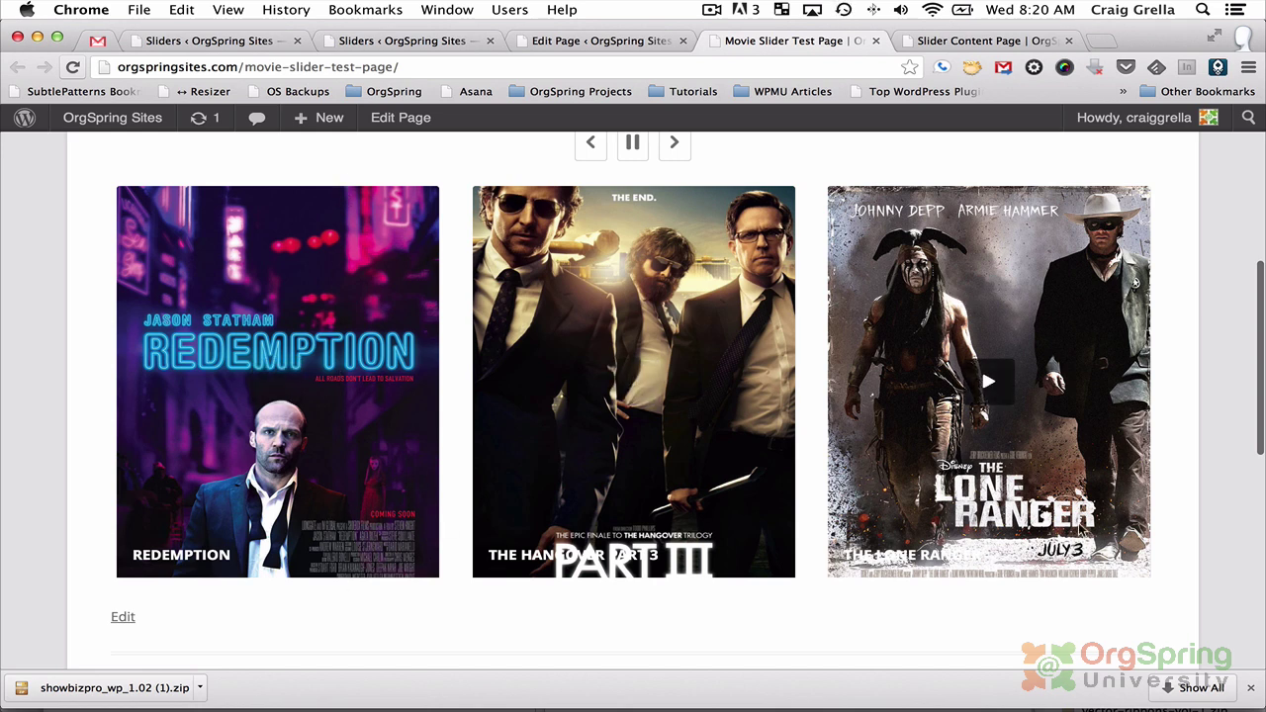
pyautogui.scroll(2, 989, 380)
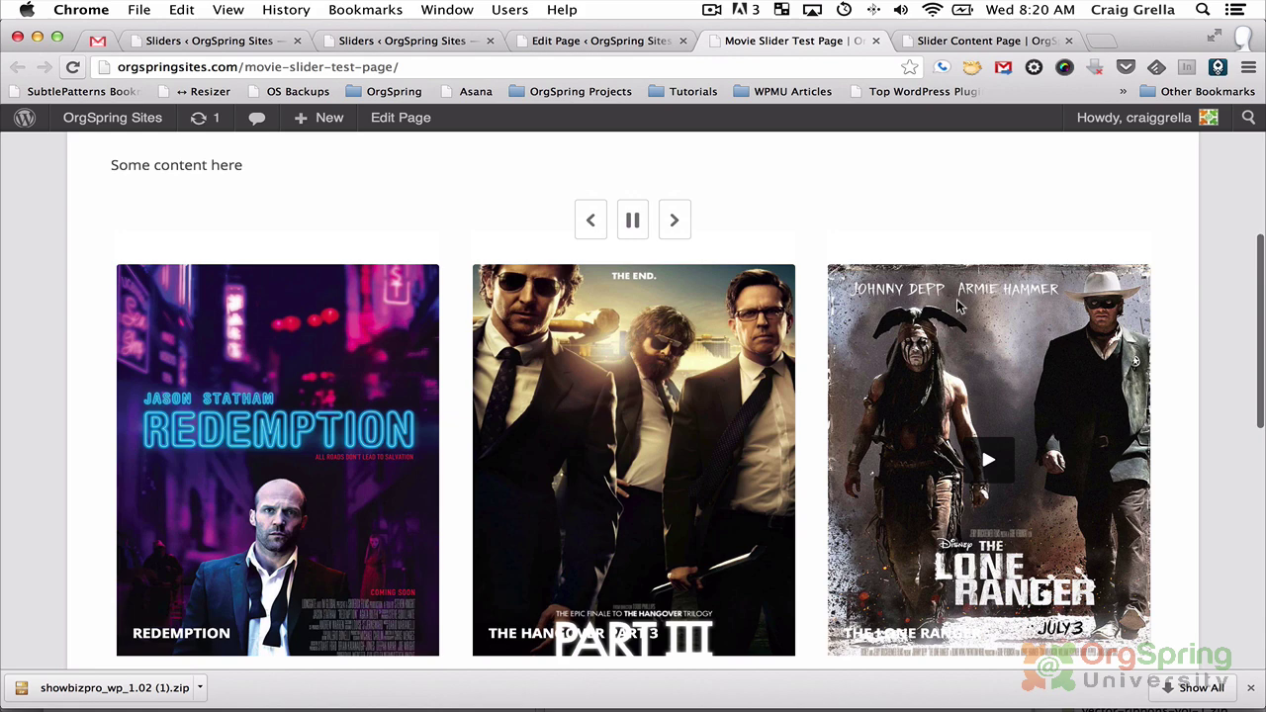
# Advance the carousel repeatedly to check how it moves through the movie posters.
pyautogui.click(673, 221)
pyautogui.click(674, 222)
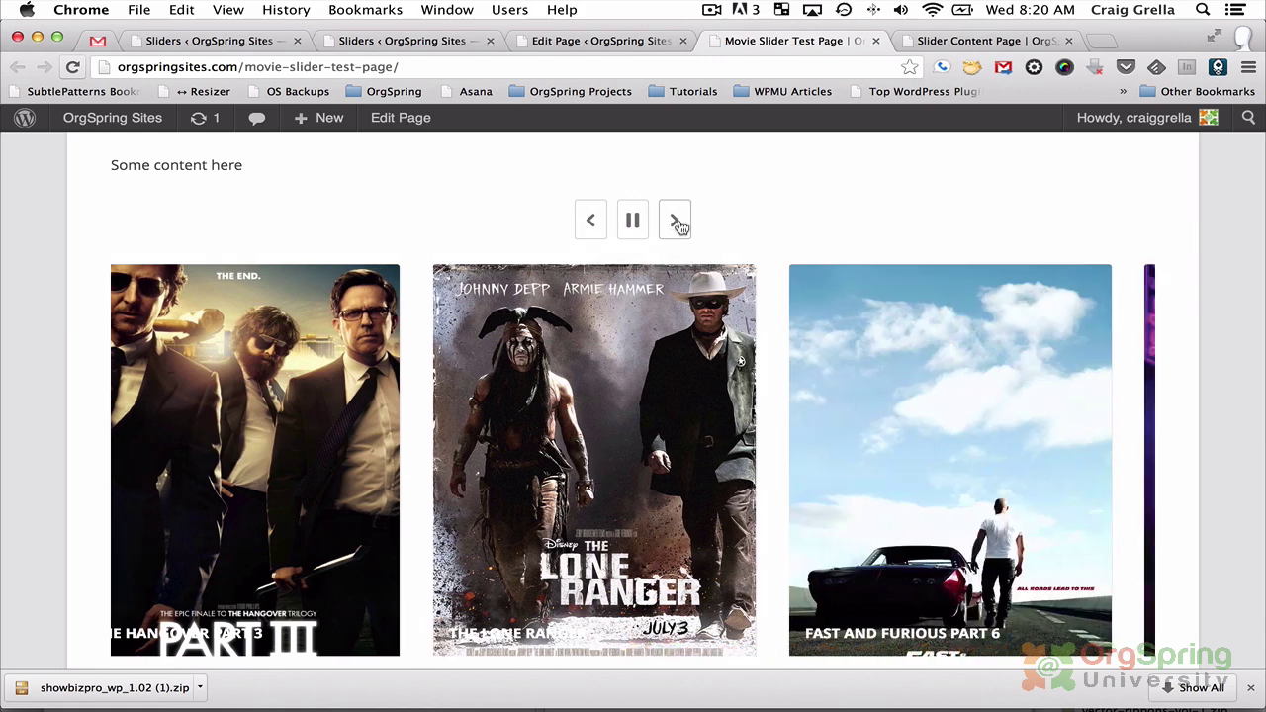
pyautogui.click(677, 224)
pyautogui.click(676, 223)
pyautogui.click(677, 224)
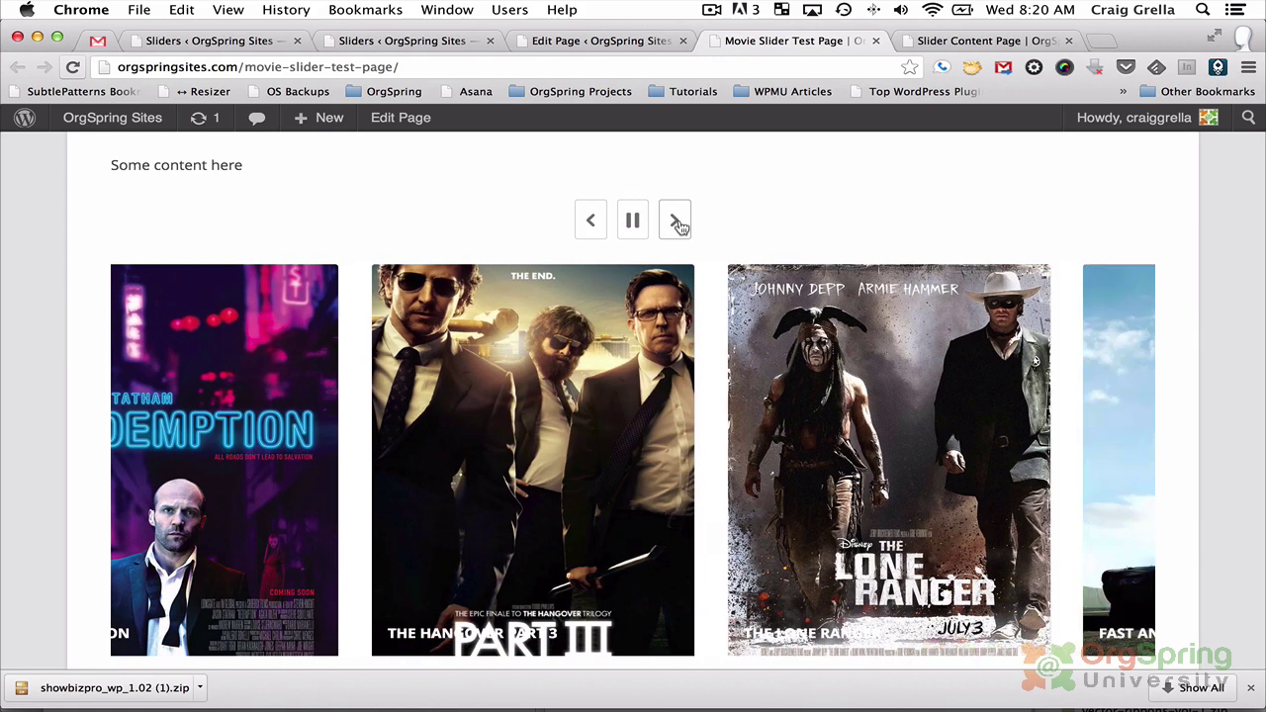
pyautogui.click(676, 223)
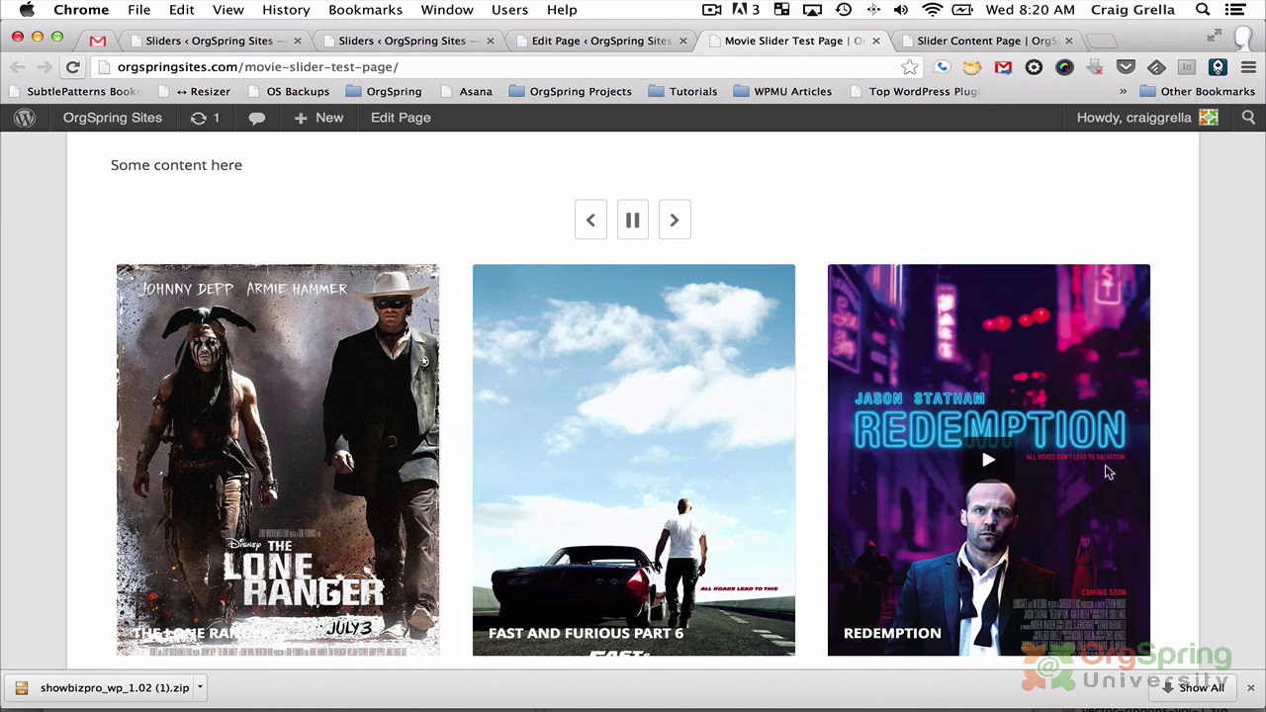
pyautogui.scroll(-2, 1166, 502)
pyautogui.scroll(1, 1165, 493)
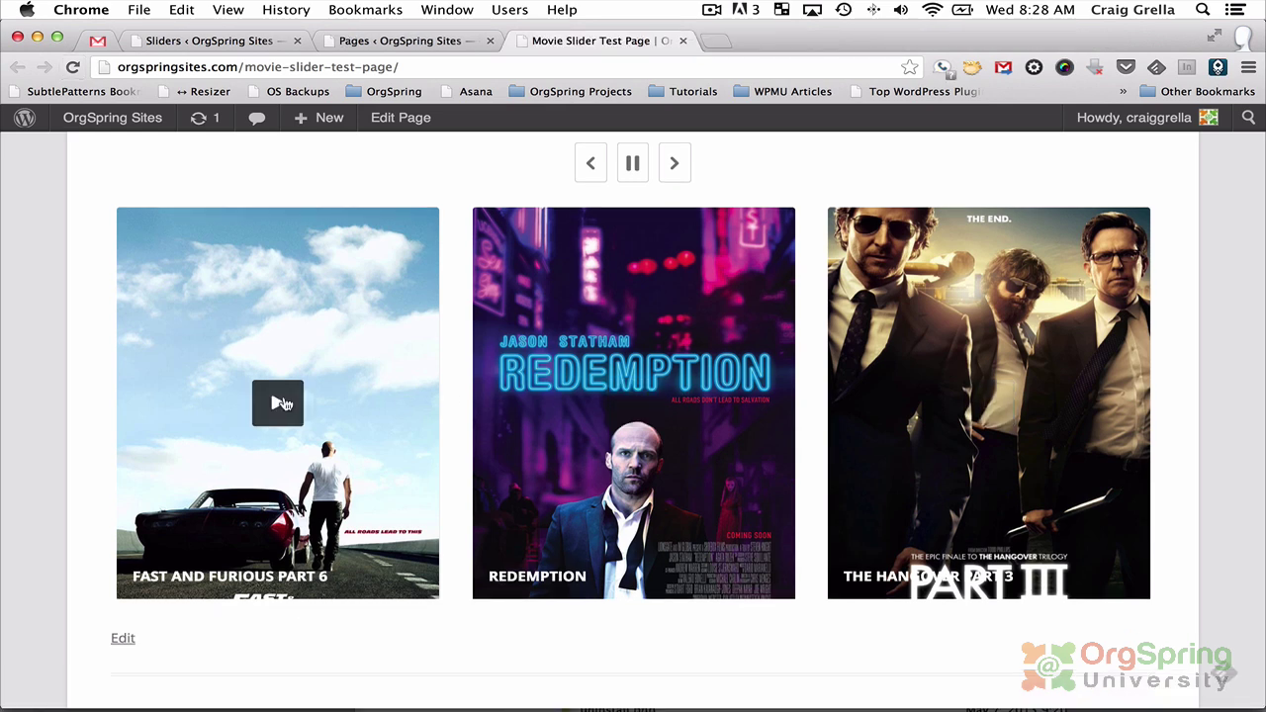
# Play the Fast and Furious Part 6 trailer inside the carousel and try its pause control.
pyautogui.click(280, 403)
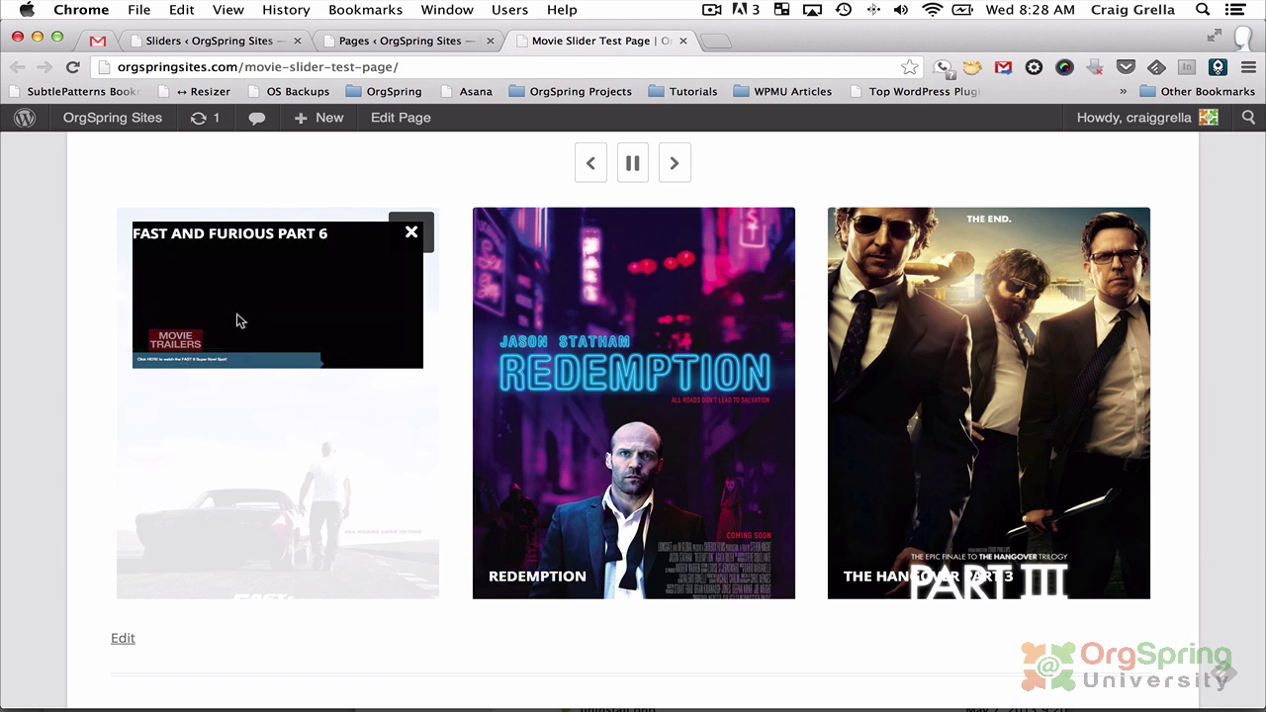
pyautogui.click(275, 287)
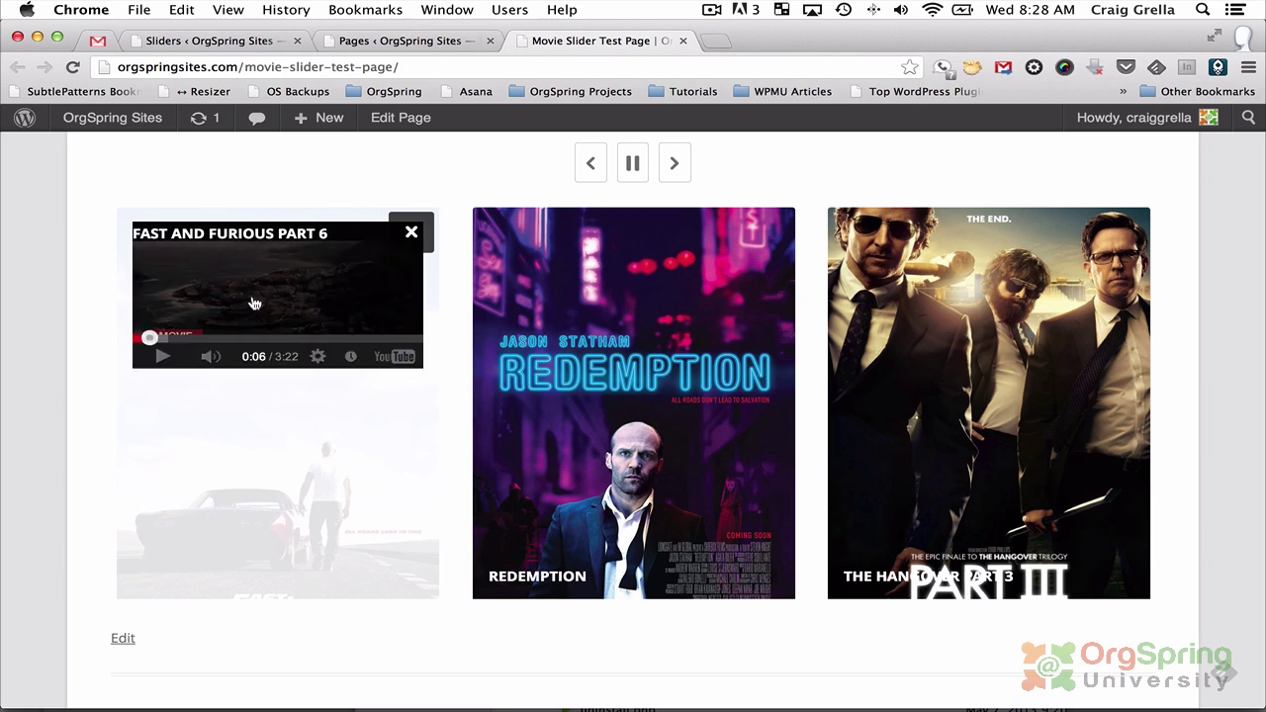
pyautogui.click(164, 356)
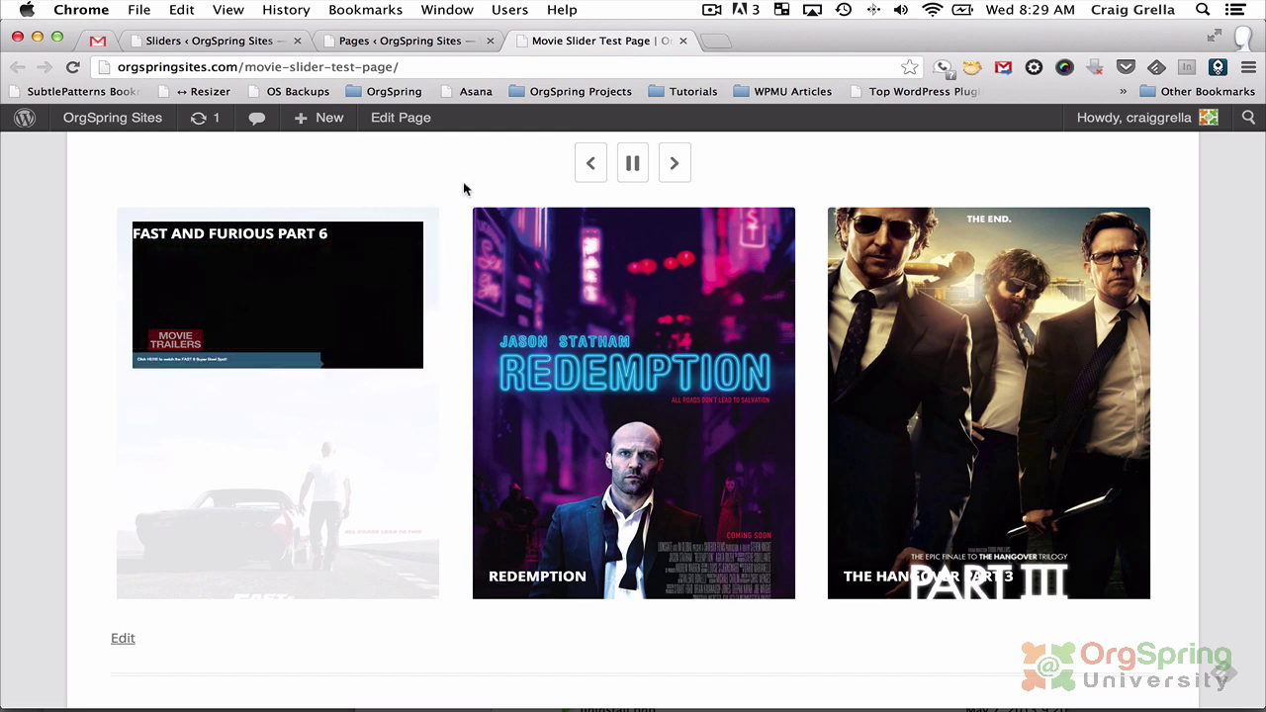
pyautogui.moveTo(478, 495)
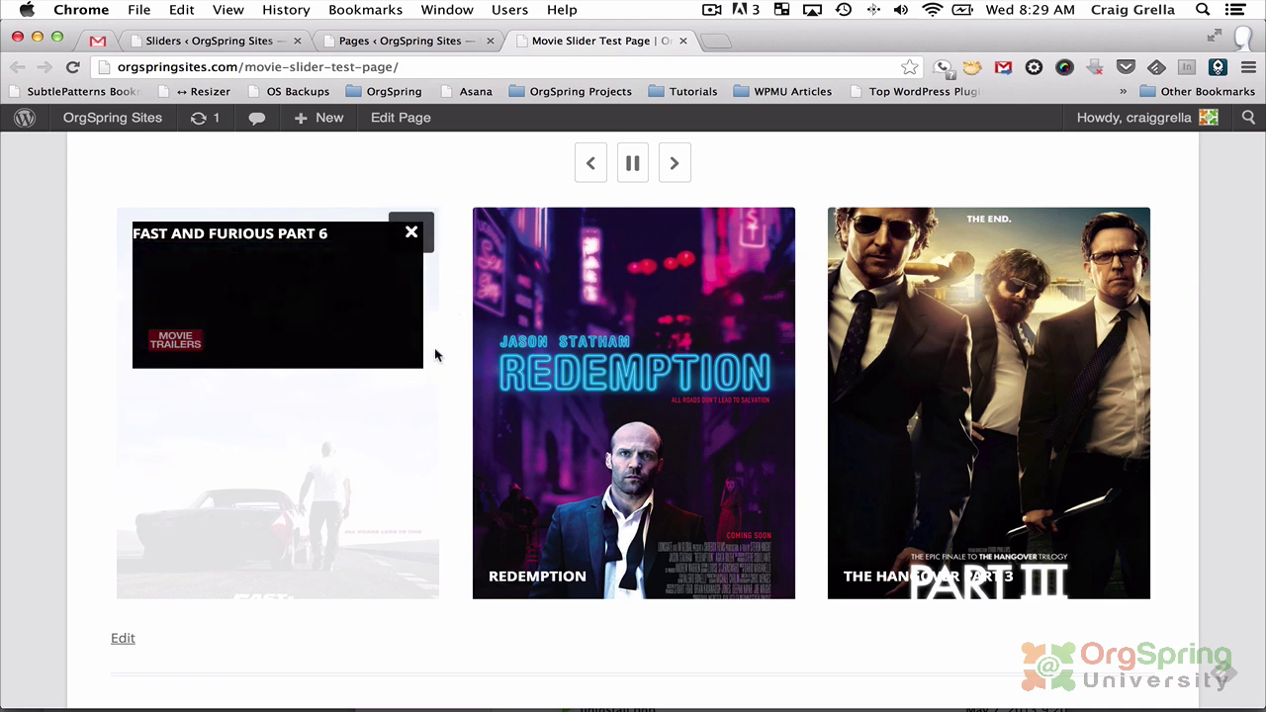
# Open the movieslider's settings from the sliders list and review its Media Max Height and Visible Items values.
pyautogui.click(267, 41)
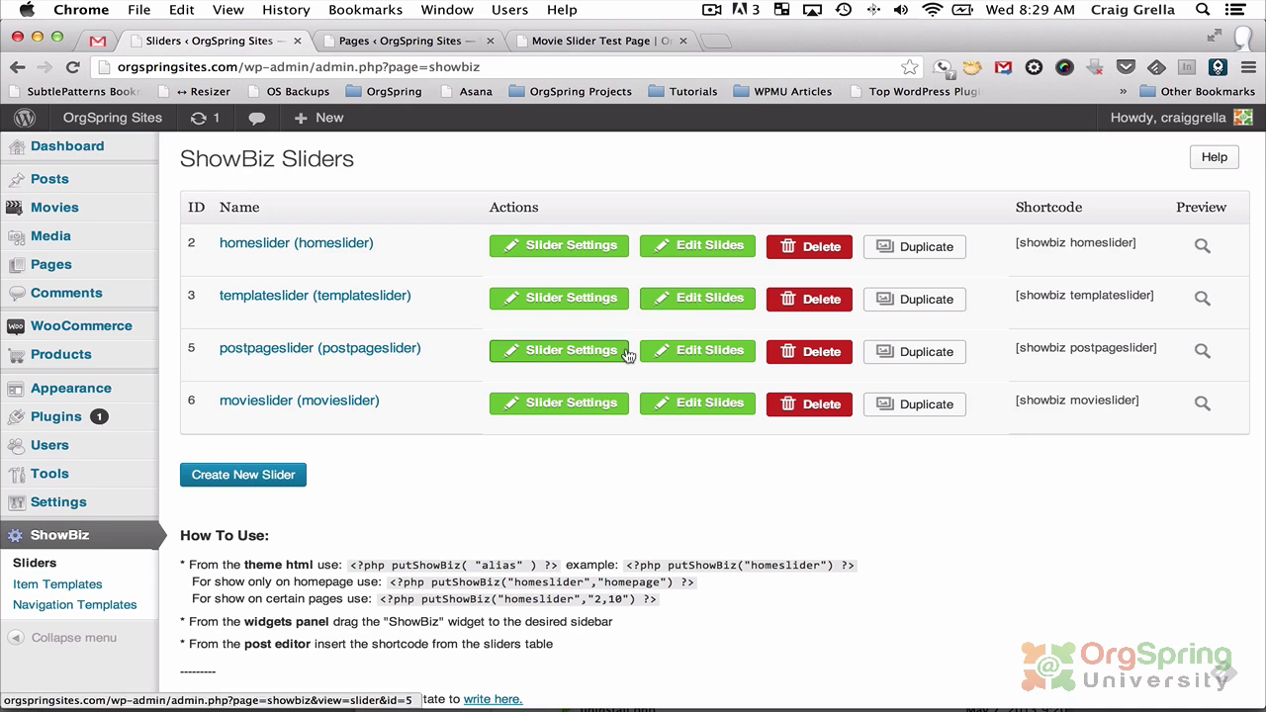
pyautogui.click(597, 404)
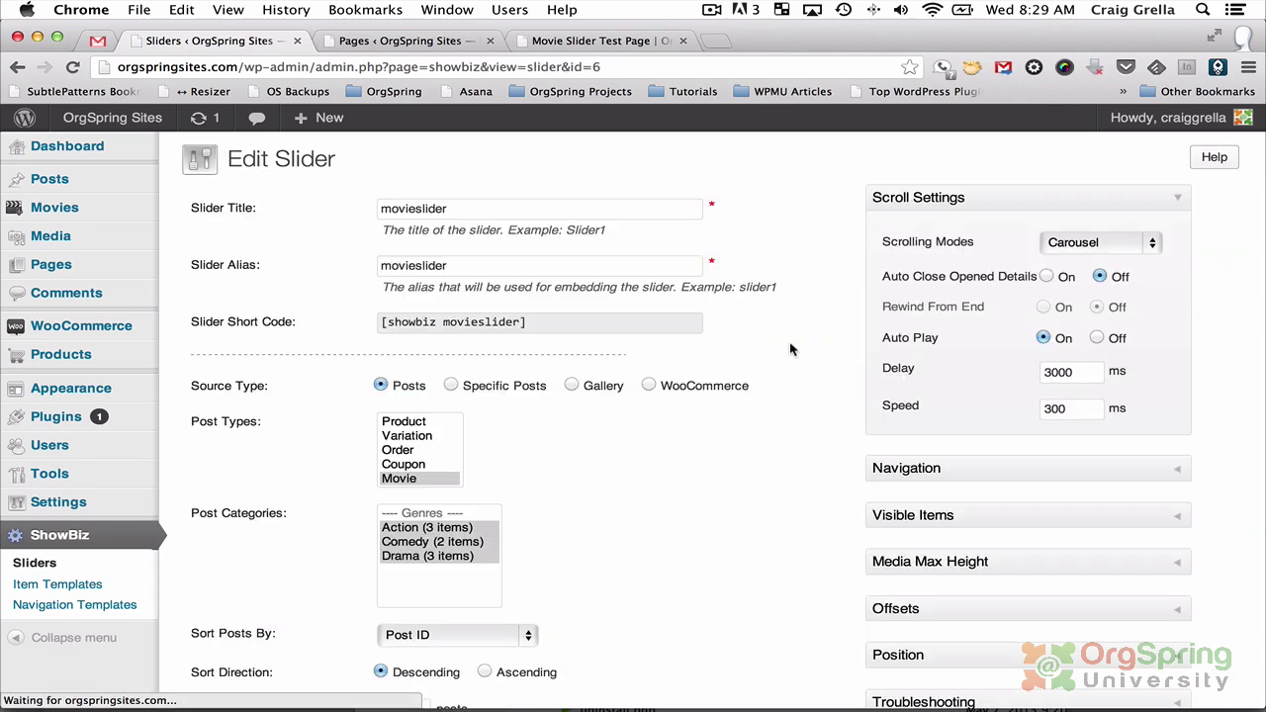
pyautogui.scroll(-1, 1080, 443)
pyautogui.scroll(1, 1080, 443)
pyautogui.click(1045, 334)
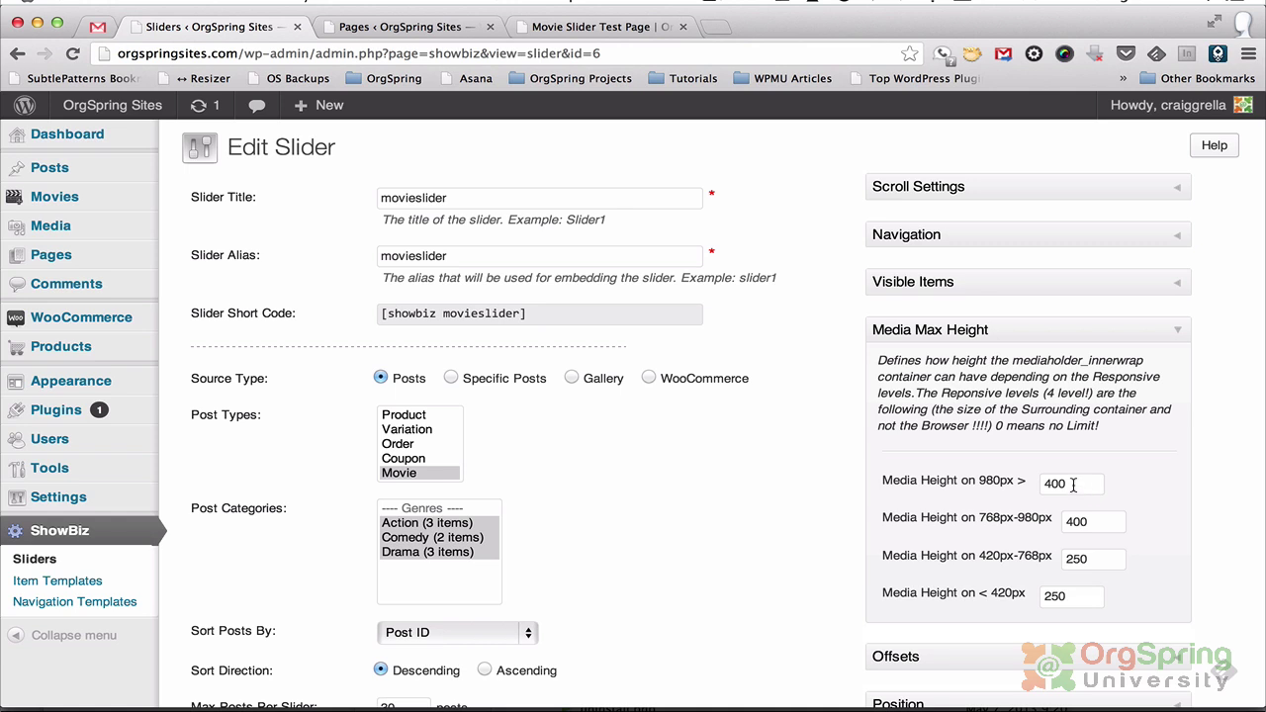
pyautogui.moveTo(1026, 482)
pyautogui.click(1073, 290)
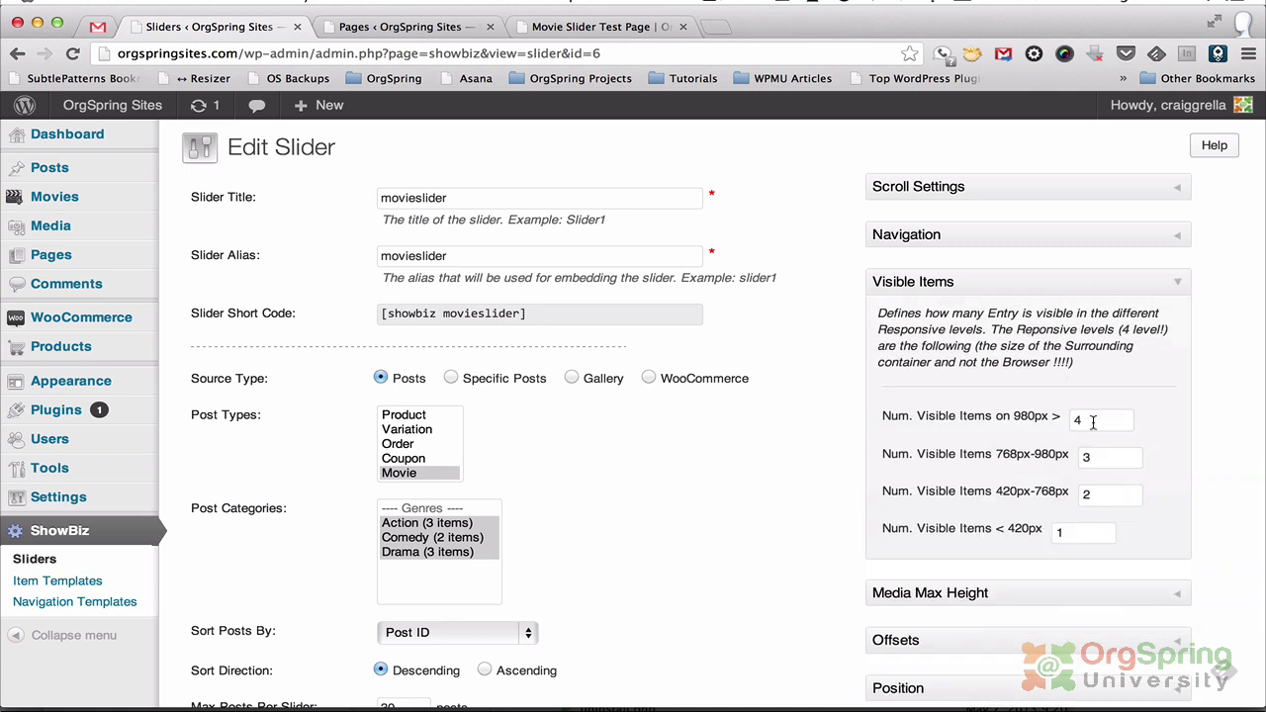
# Set the visible items to 2 above 980px, 2 for 768px-980px and 1 for 420px-768px, and update the slider.
pyautogui.moveTo(1092, 422); pyautogui.dragTo(1056, 491)
pyautogui.write('2')
pyautogui.write('2')
pyautogui.write('1')
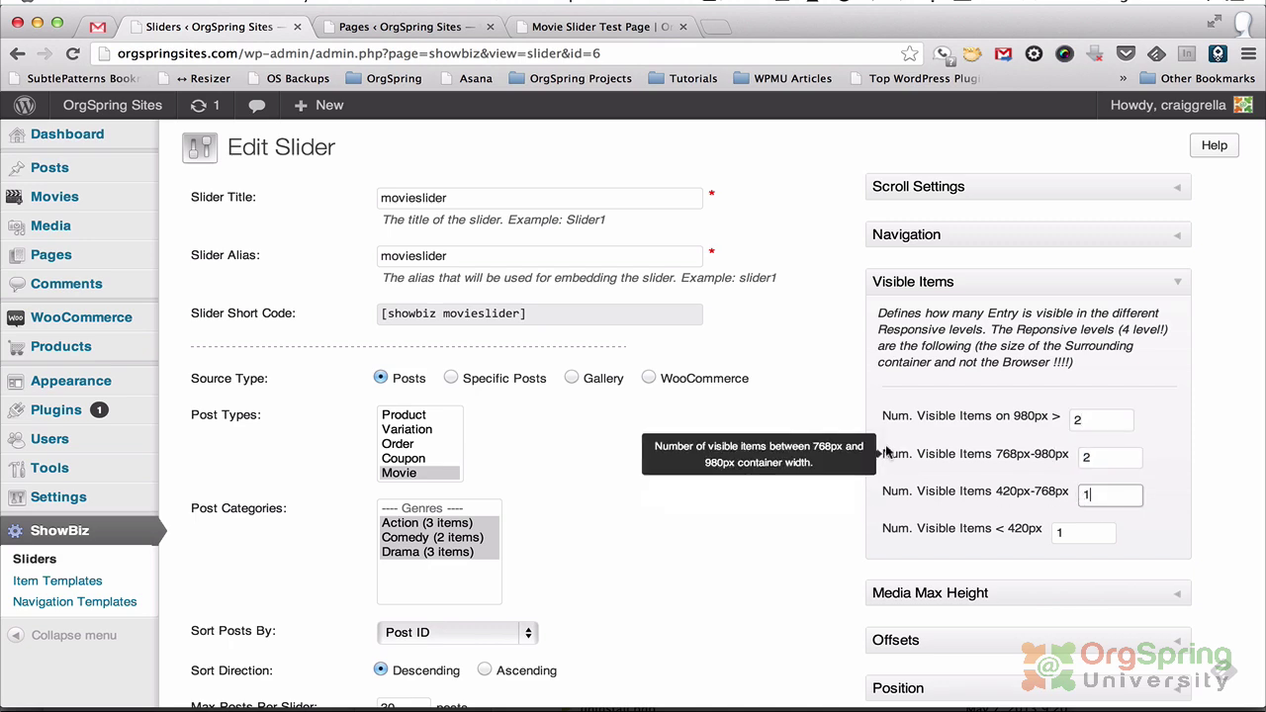
pyautogui.scroll(-3, 1021, 451)
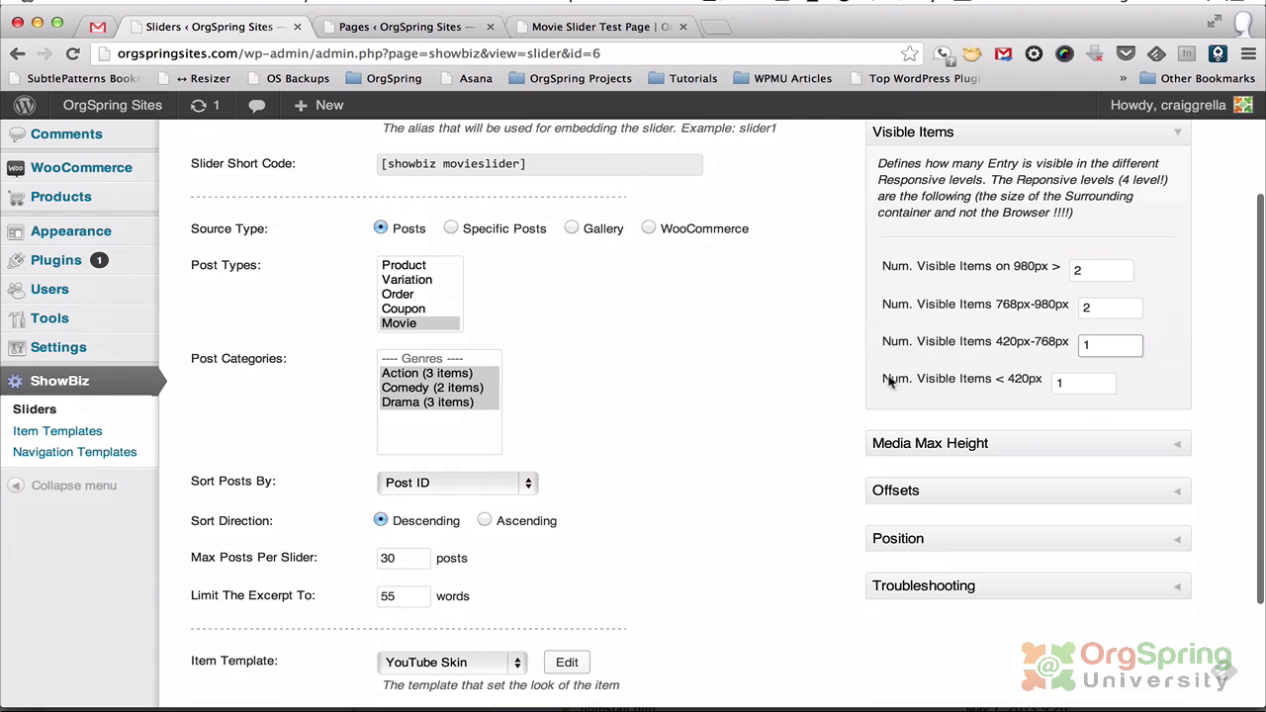
pyautogui.scroll(-3, 886, 388)
pyautogui.click(284, 594)
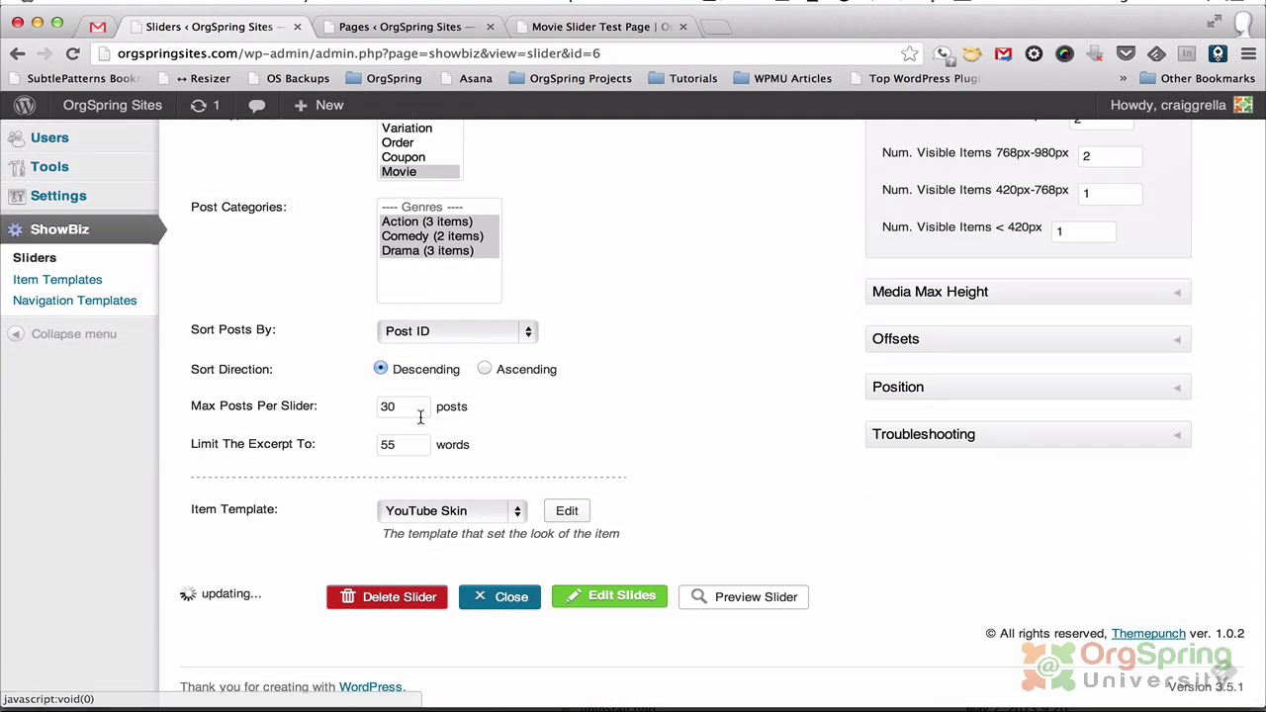
# Reload the Movie Slider Test Page and check how the carousel displays with the updated visible item settings.
pyautogui.click(585, 31)
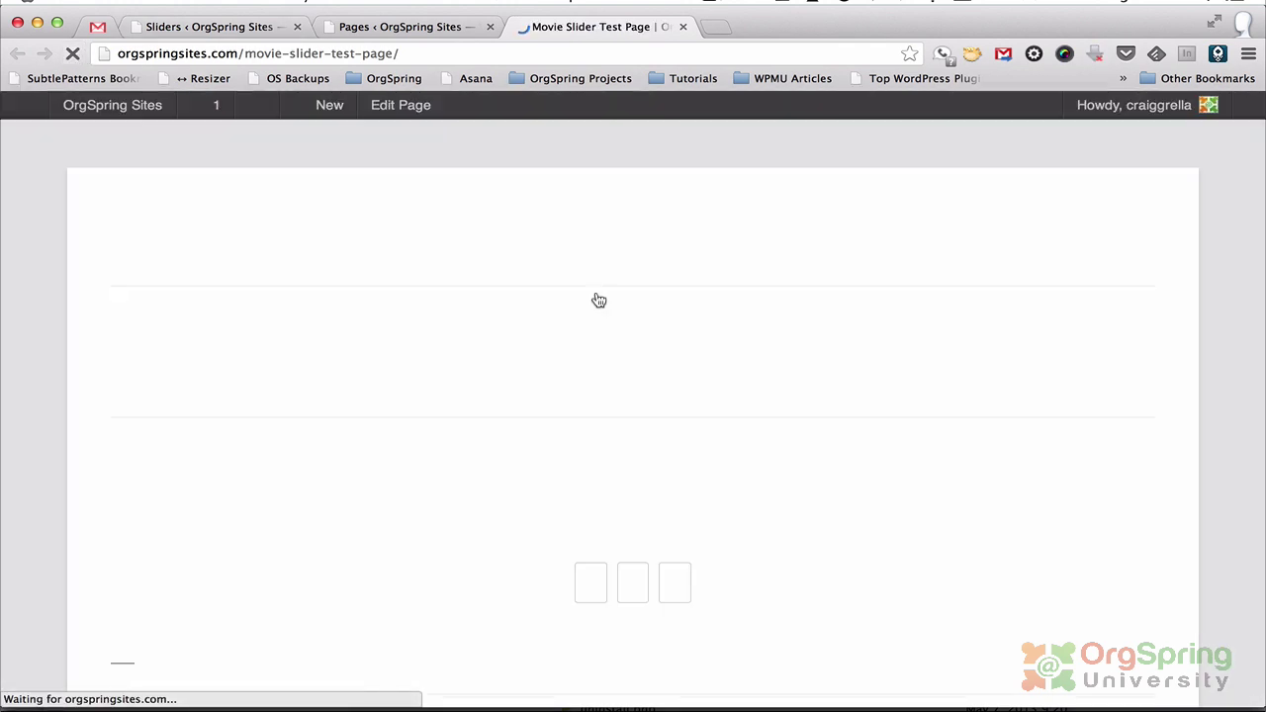
pyautogui.scroll(-1, 643, 349)
pyautogui.scroll(2, 643, 348)
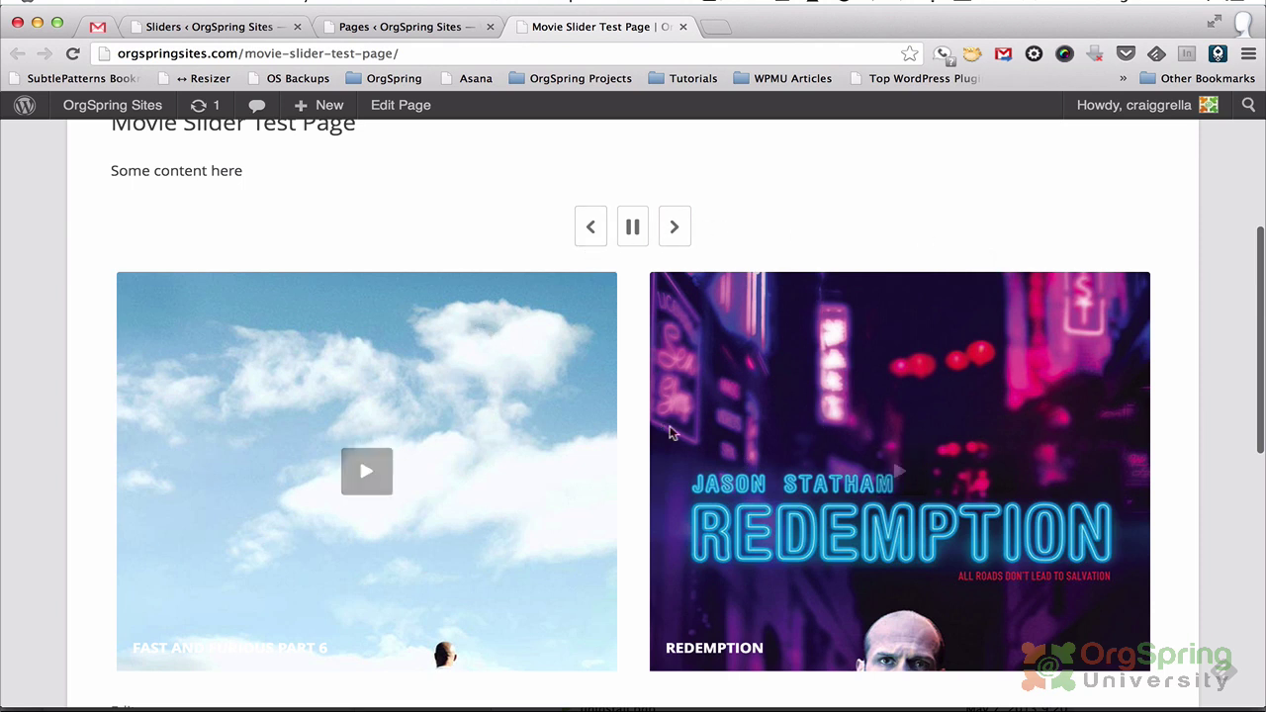
# Play the Fast and Furious Part 6 trailer in the enlarged carousel item and dismiss the ad overlay covering the video.
pyautogui.click(368, 472)
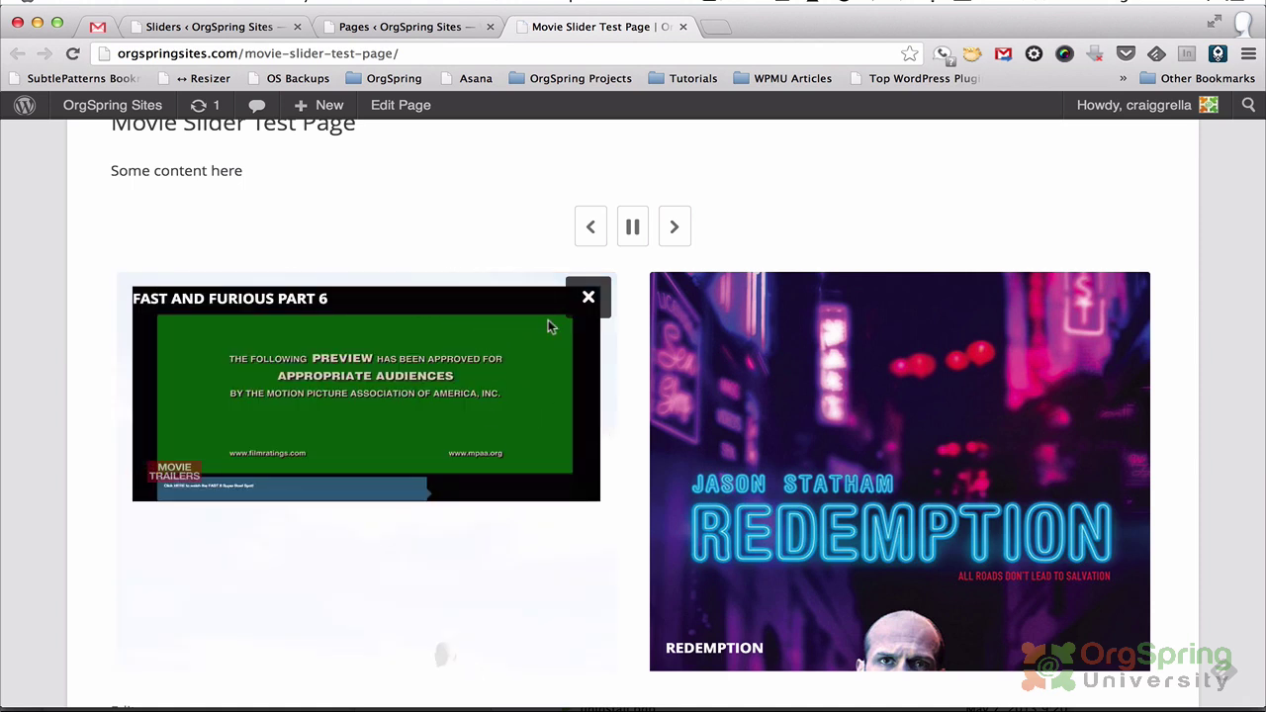
pyautogui.scroll(-3, 440, 547)
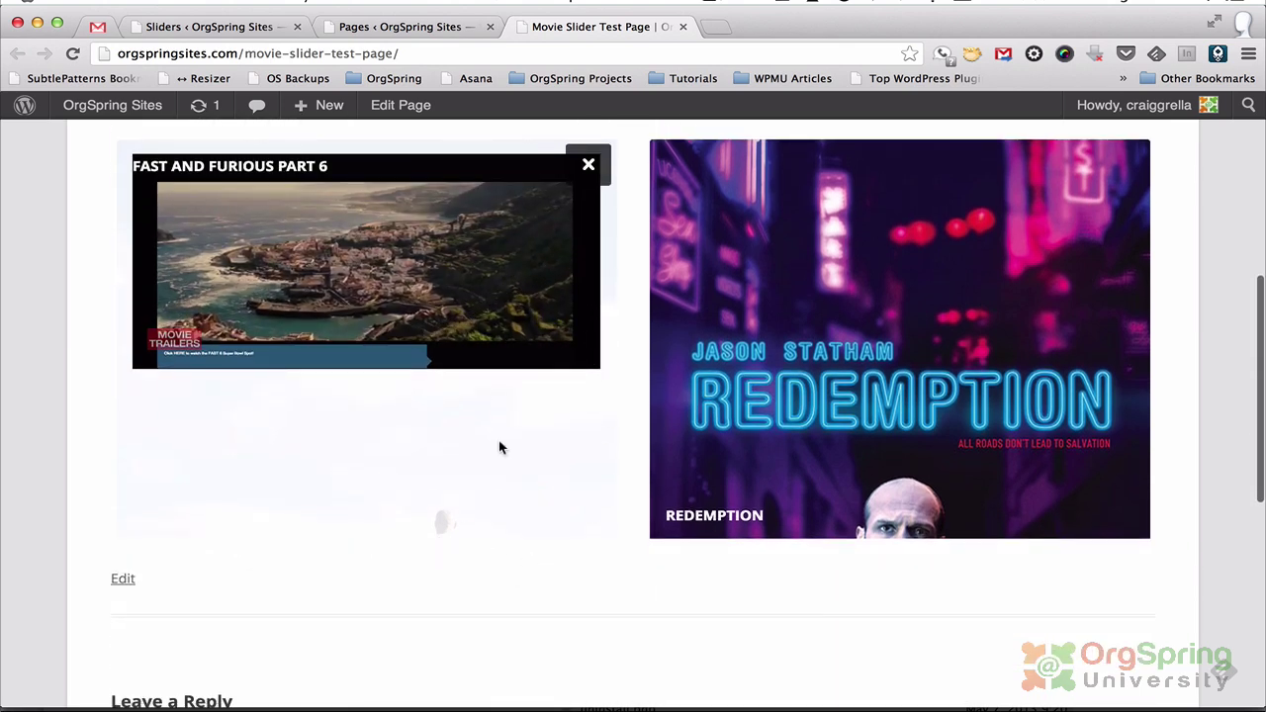
pyautogui.scroll(3, 500, 446)
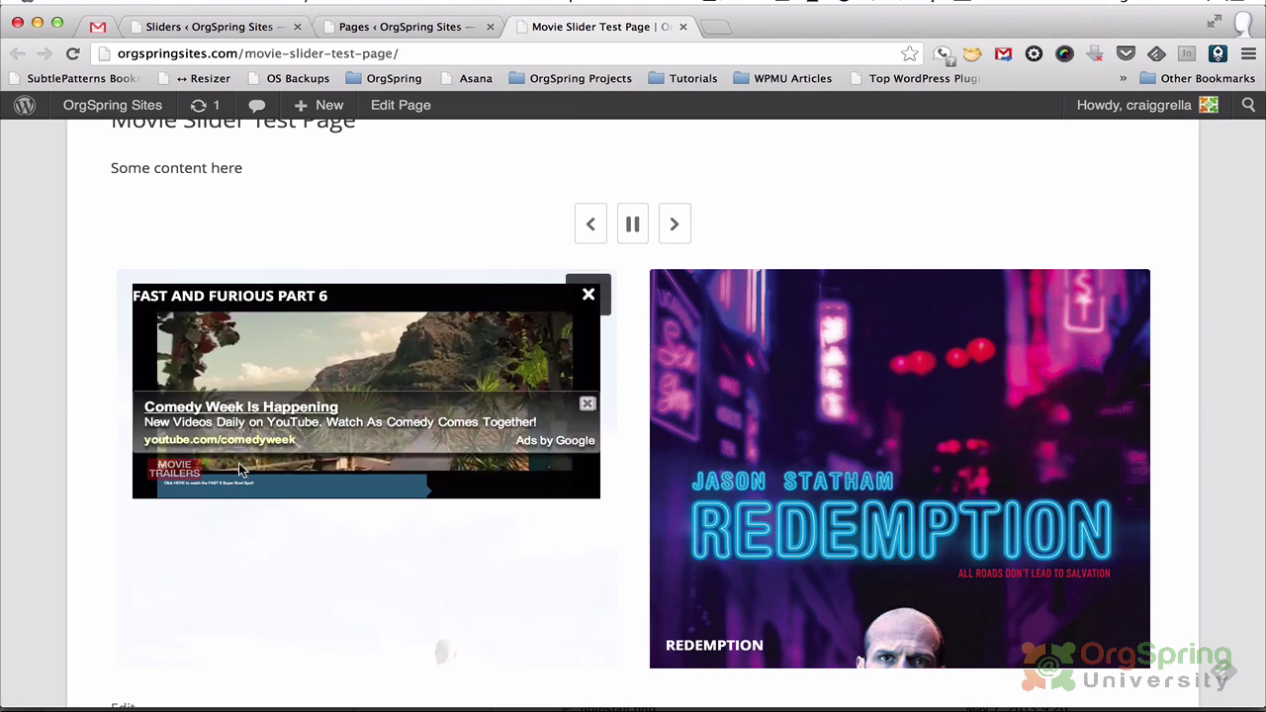
pyautogui.click(586, 404)
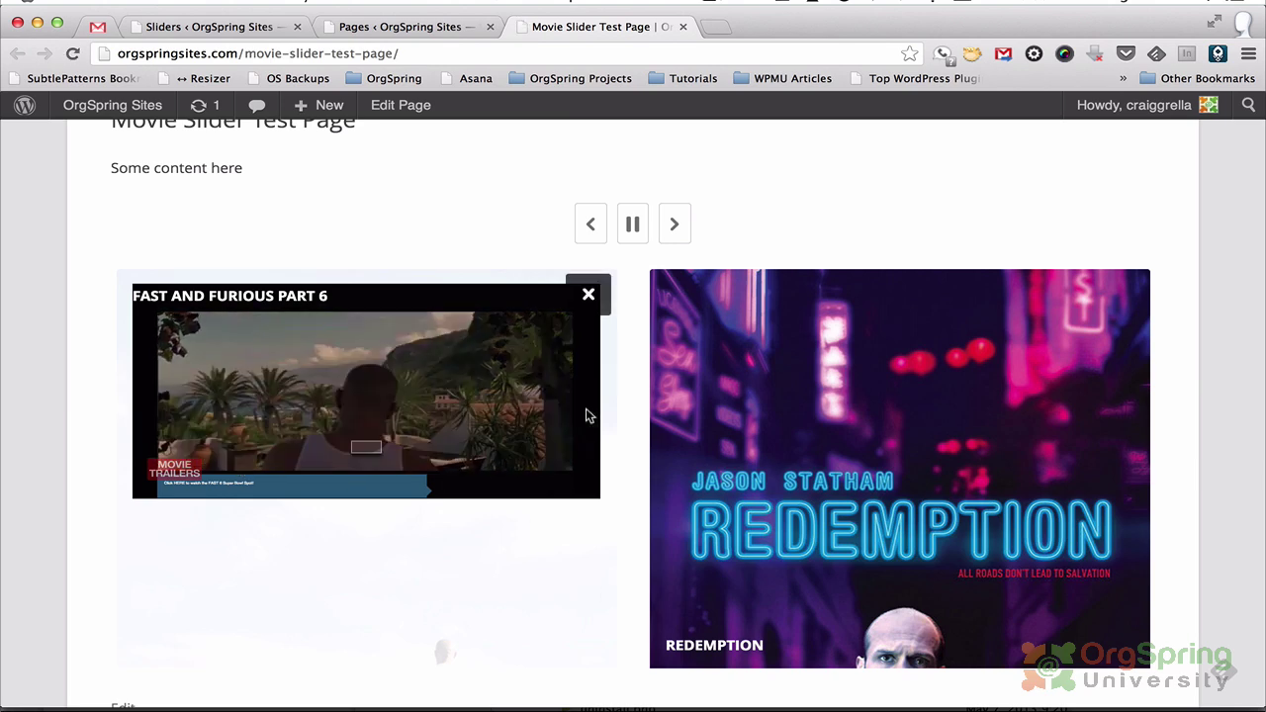
pyautogui.scroll(-1, 572, 585)
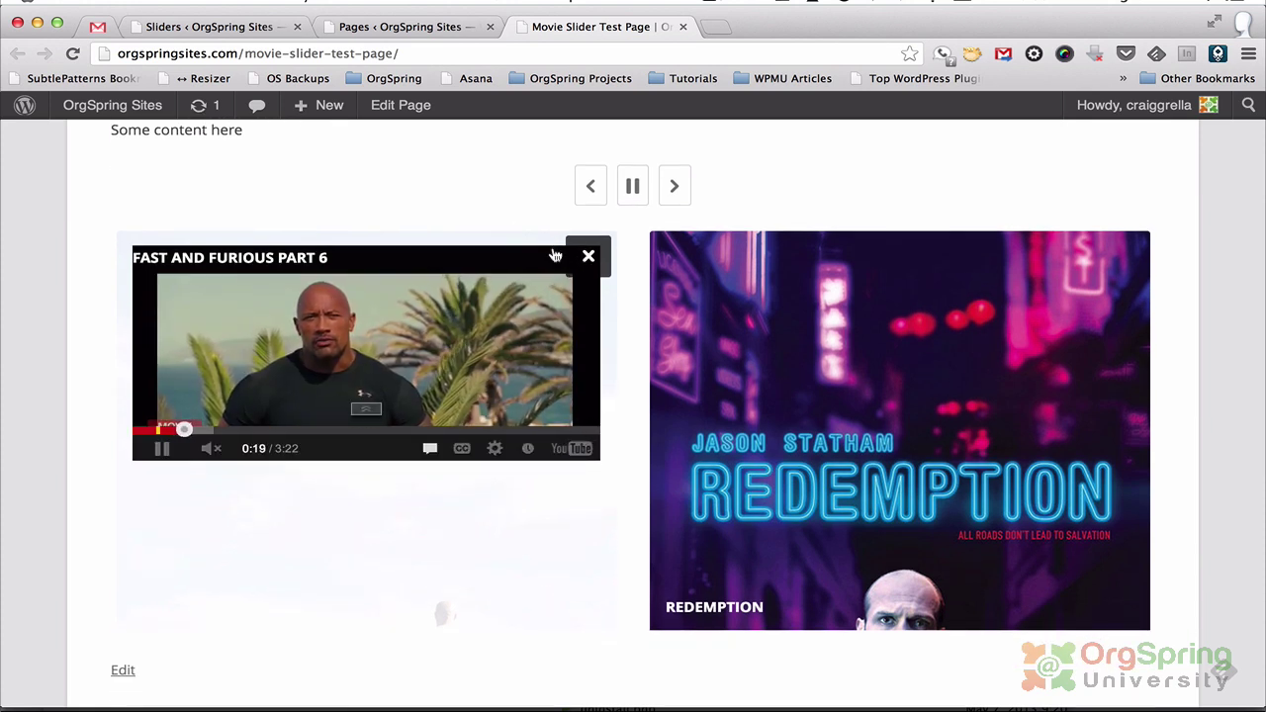
pyautogui.scroll(1, 503, 205)
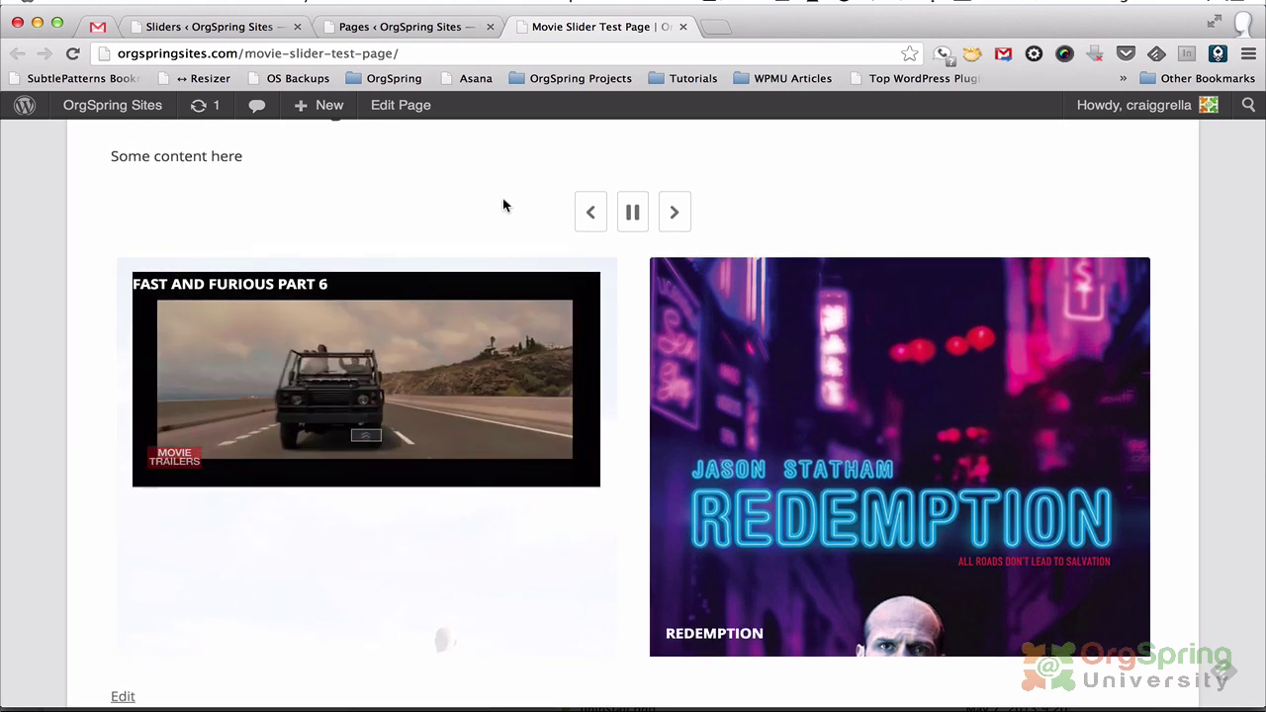
# Look over the whole test page from the site header to the comment section, checking the carousel's posters, titles and navigation controls.
pyautogui.scroll(5, 503, 205)
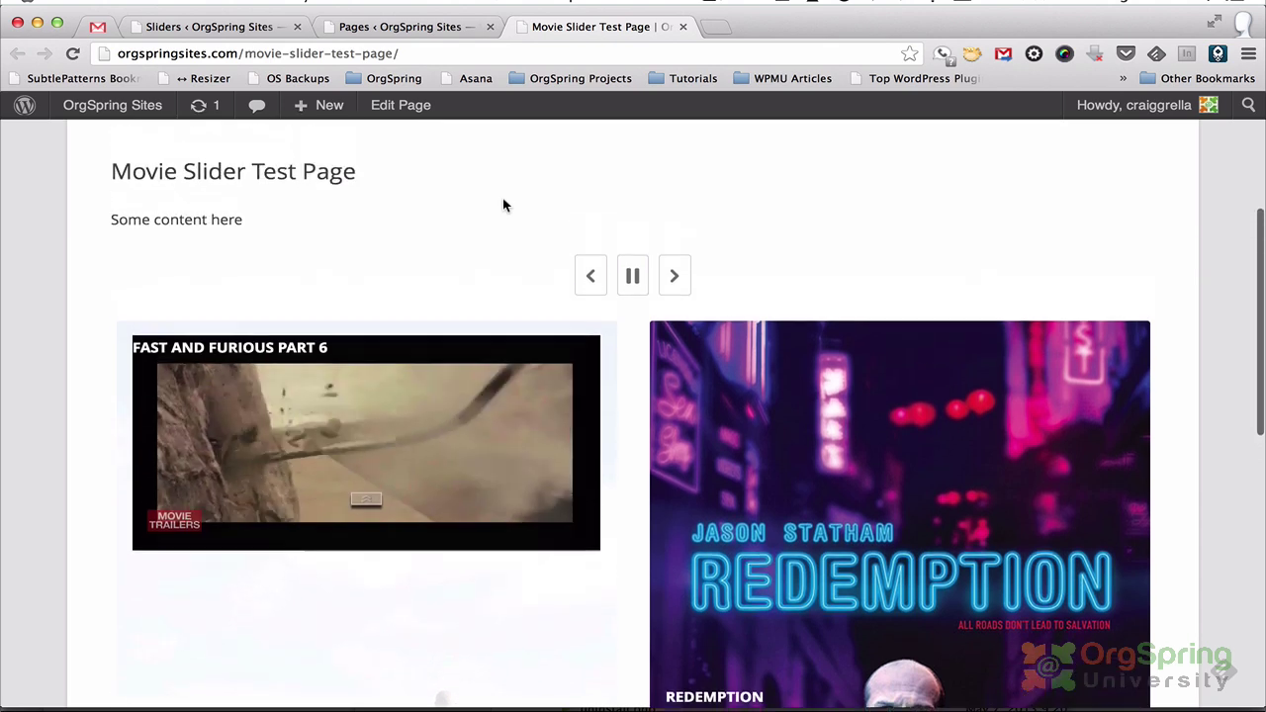
pyautogui.scroll(2, 505, 205)
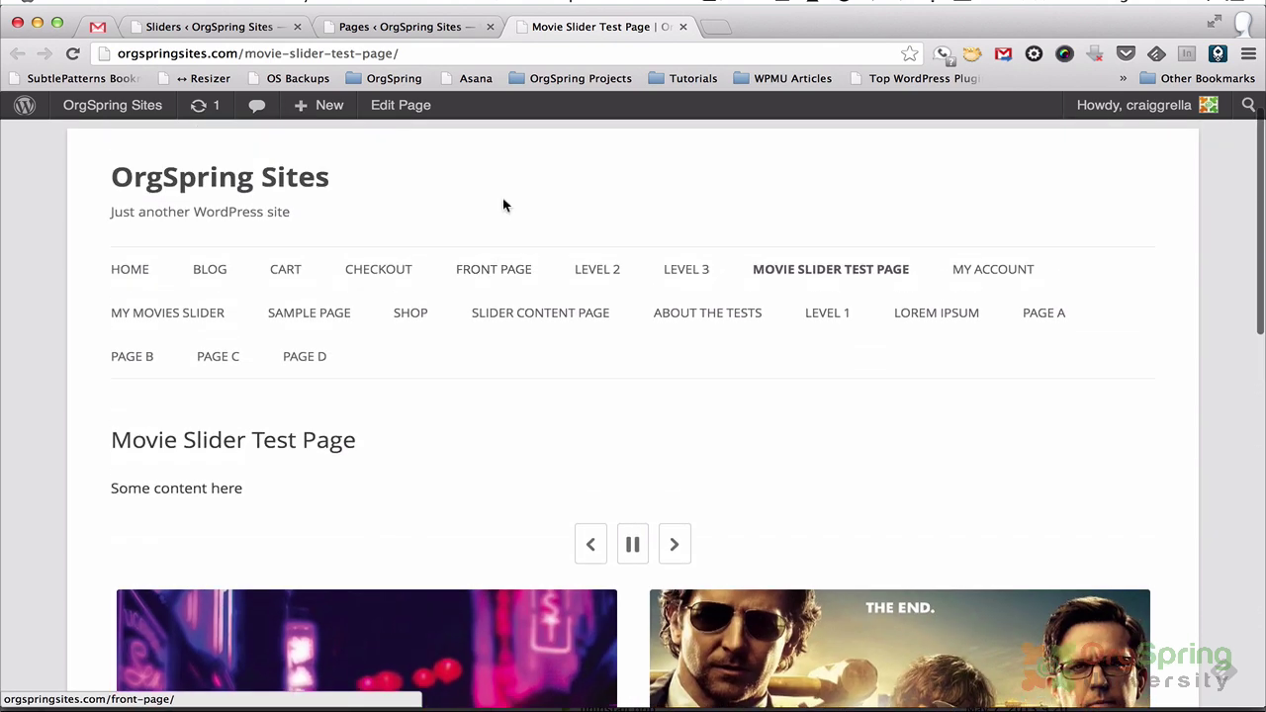
pyautogui.scroll(-5, 503, 205)
pyautogui.scroll(-2, 503, 205)
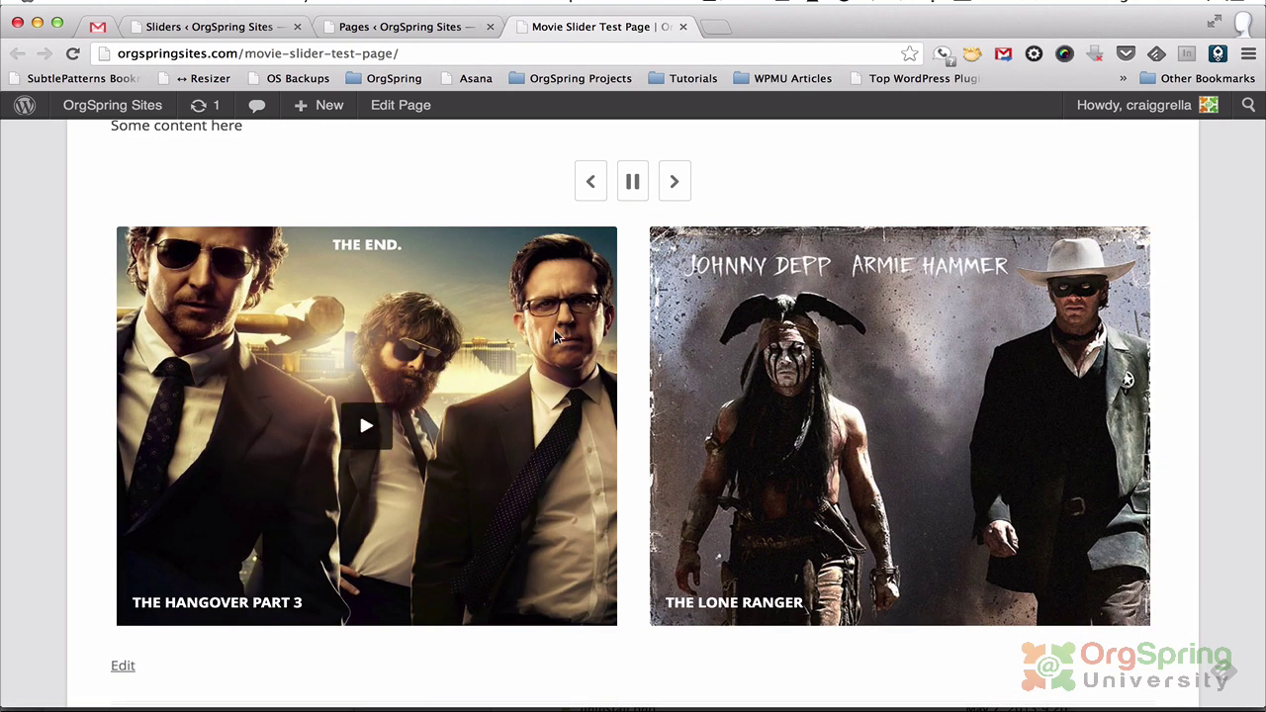
pyautogui.scroll(-5, 555, 338)
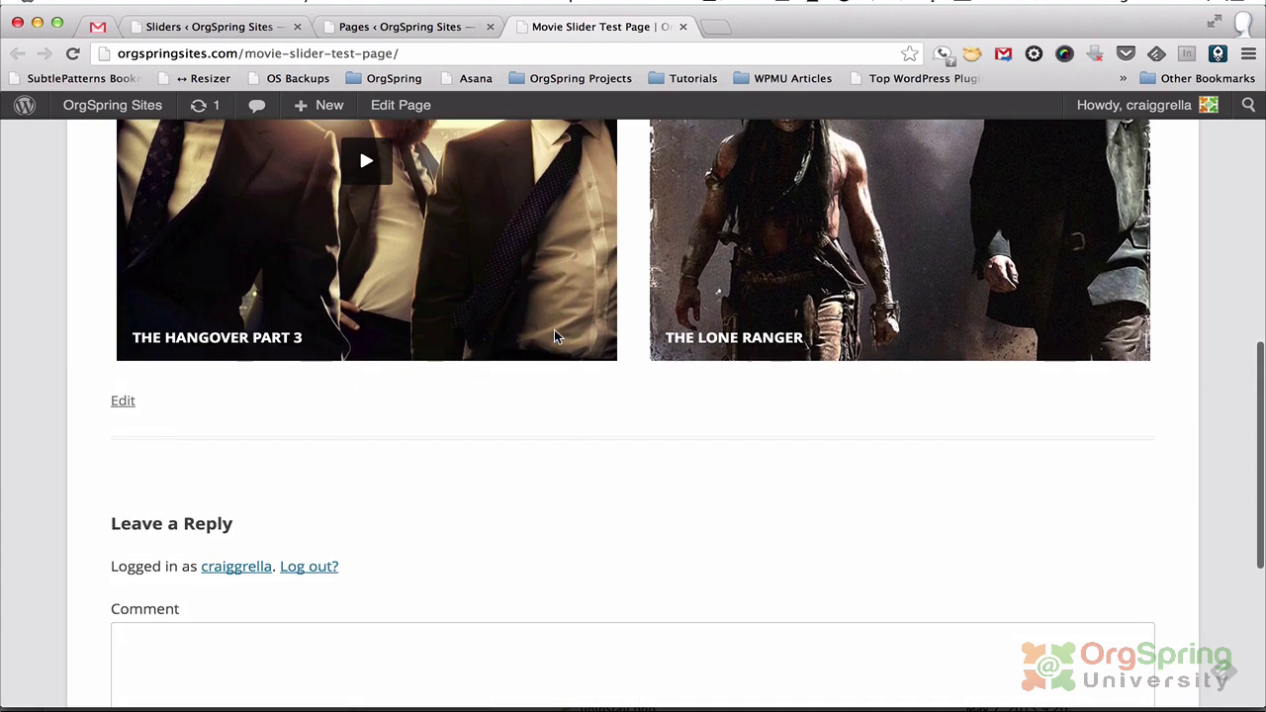
pyautogui.scroll(8, 554, 336)
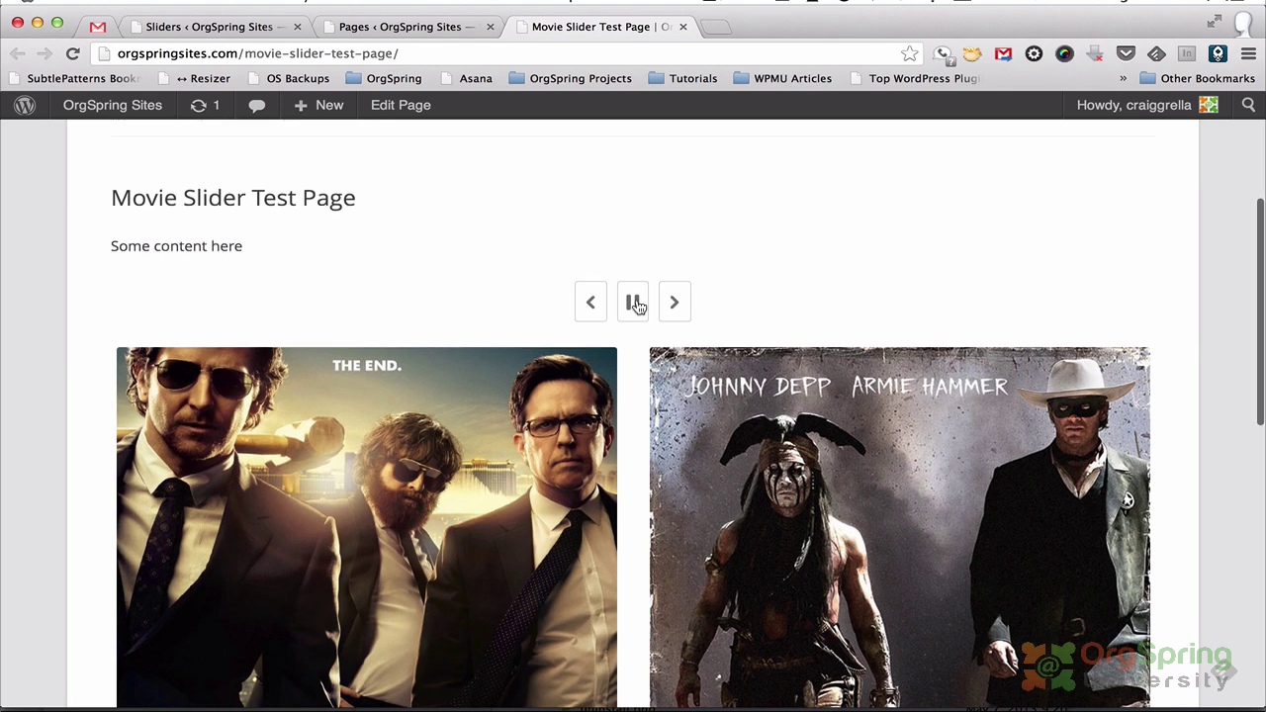
pyautogui.scroll(-4, 637, 306)
pyautogui.scroll(-1, 636, 306)
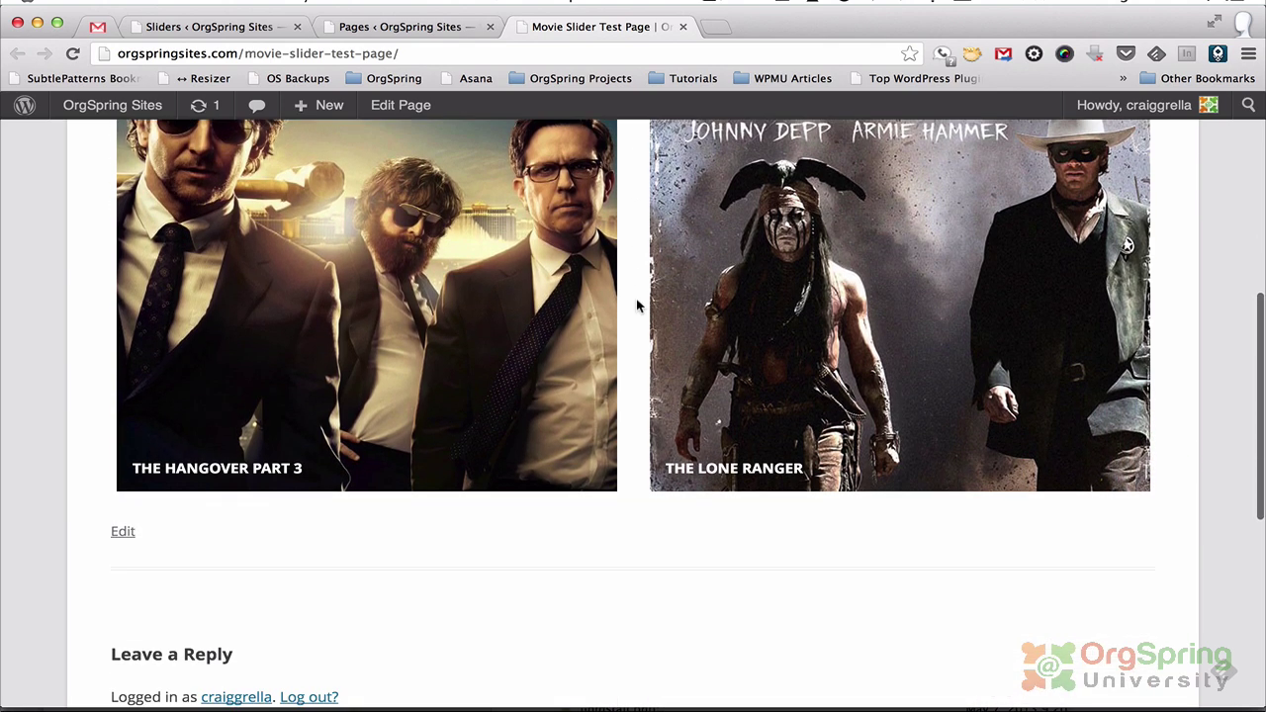